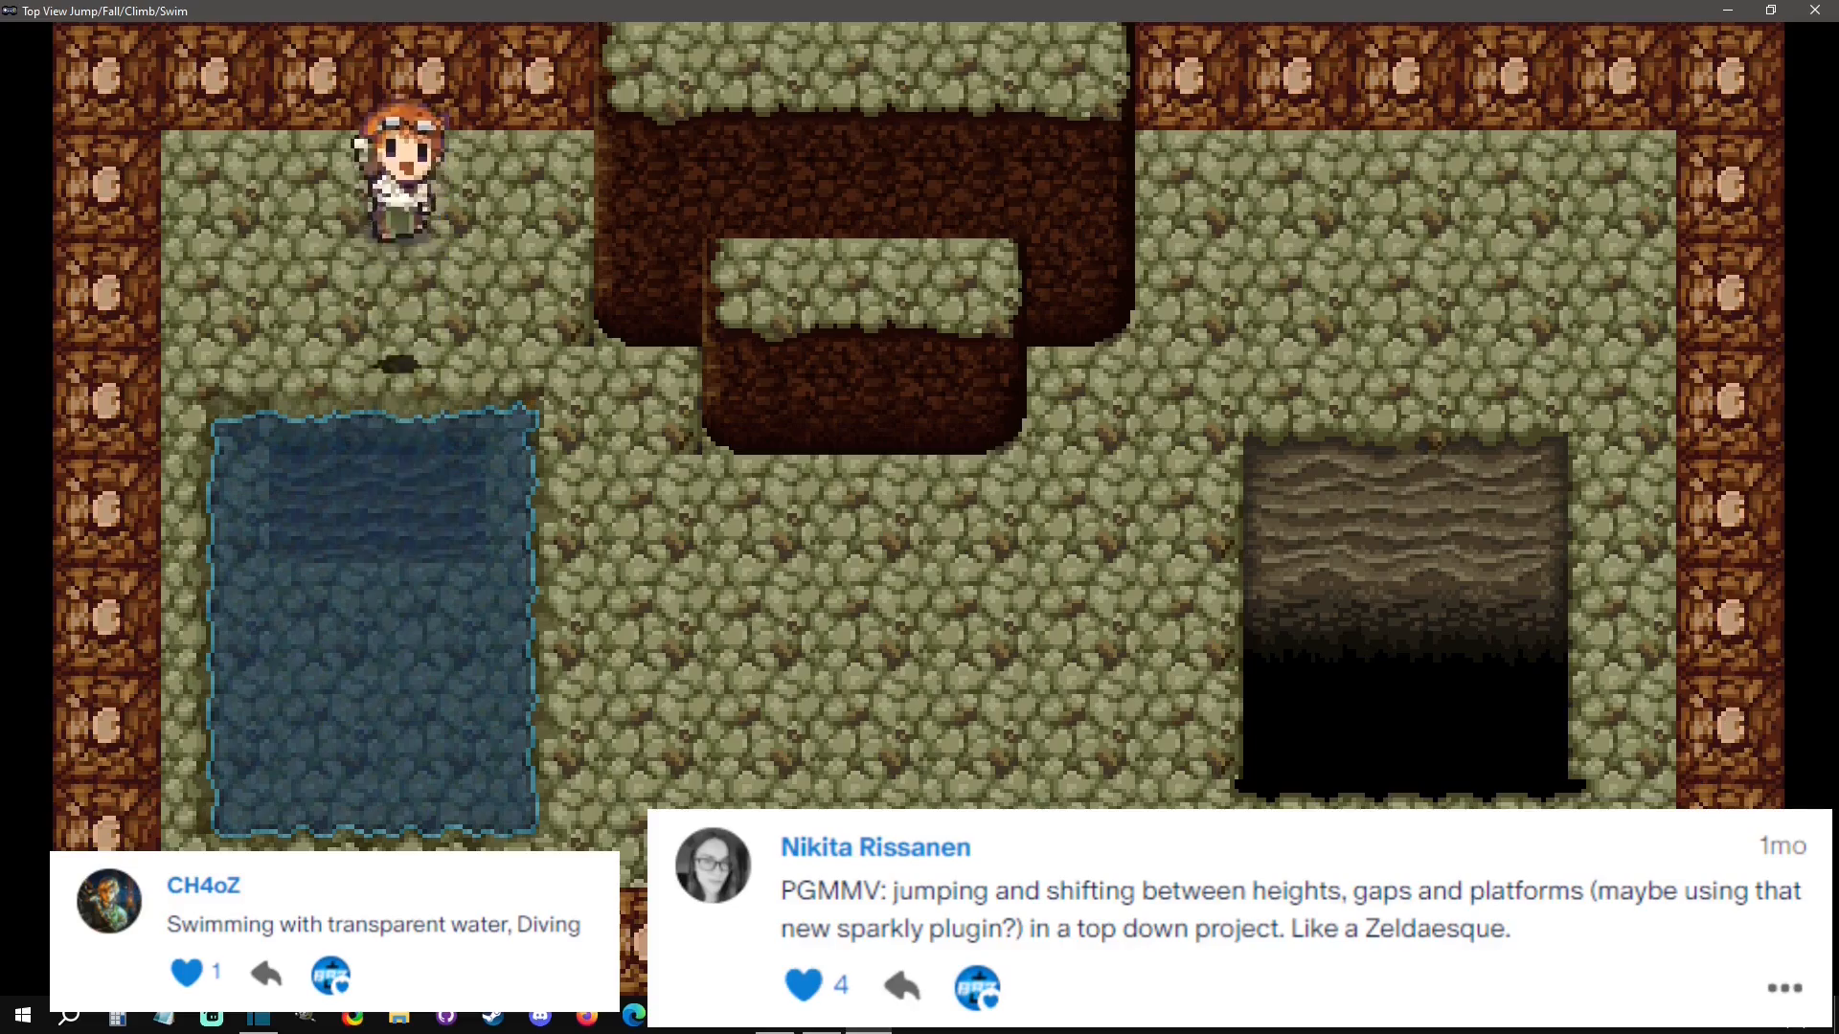
Test walking and jumping with the character around the edge of the pool in the running game.
{"action": "key", "text": "Down"}
{"action": "key", "text": "Up"}
{"action": "key", "text": "Right"}
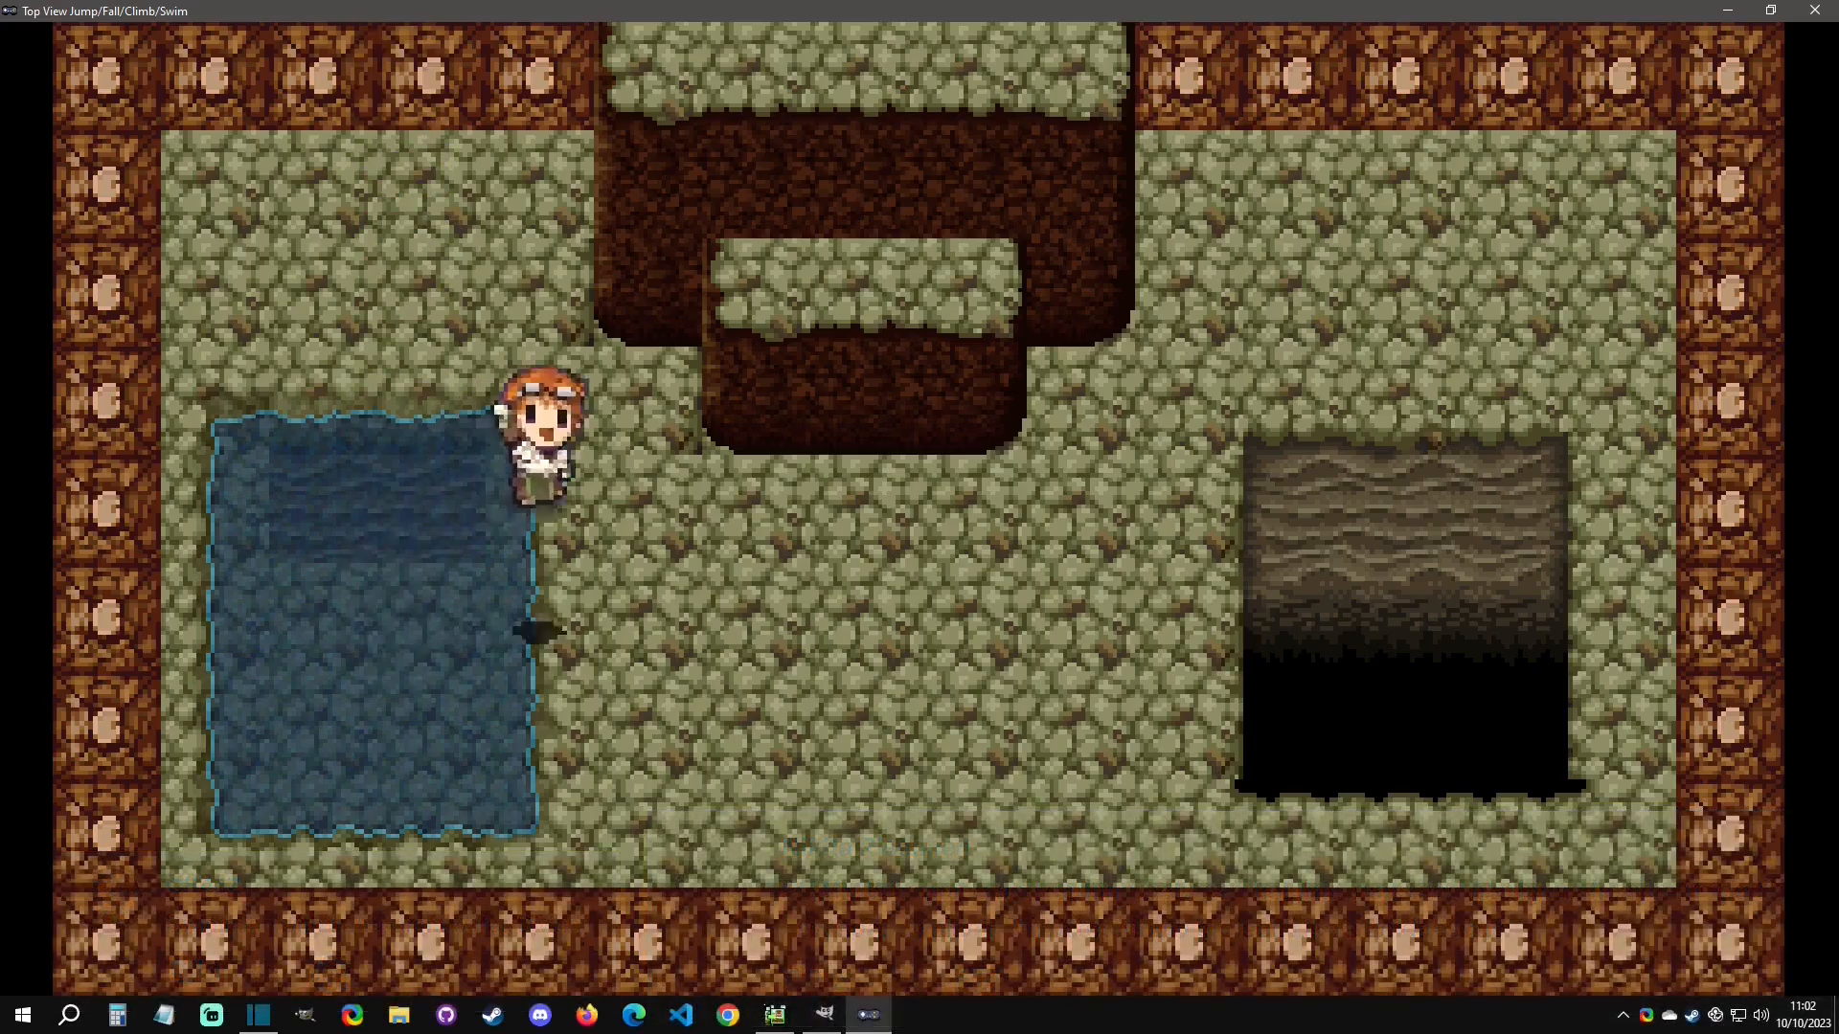
{"action": "key", "text": "Down"}
{"action": "key", "text": "Left"}
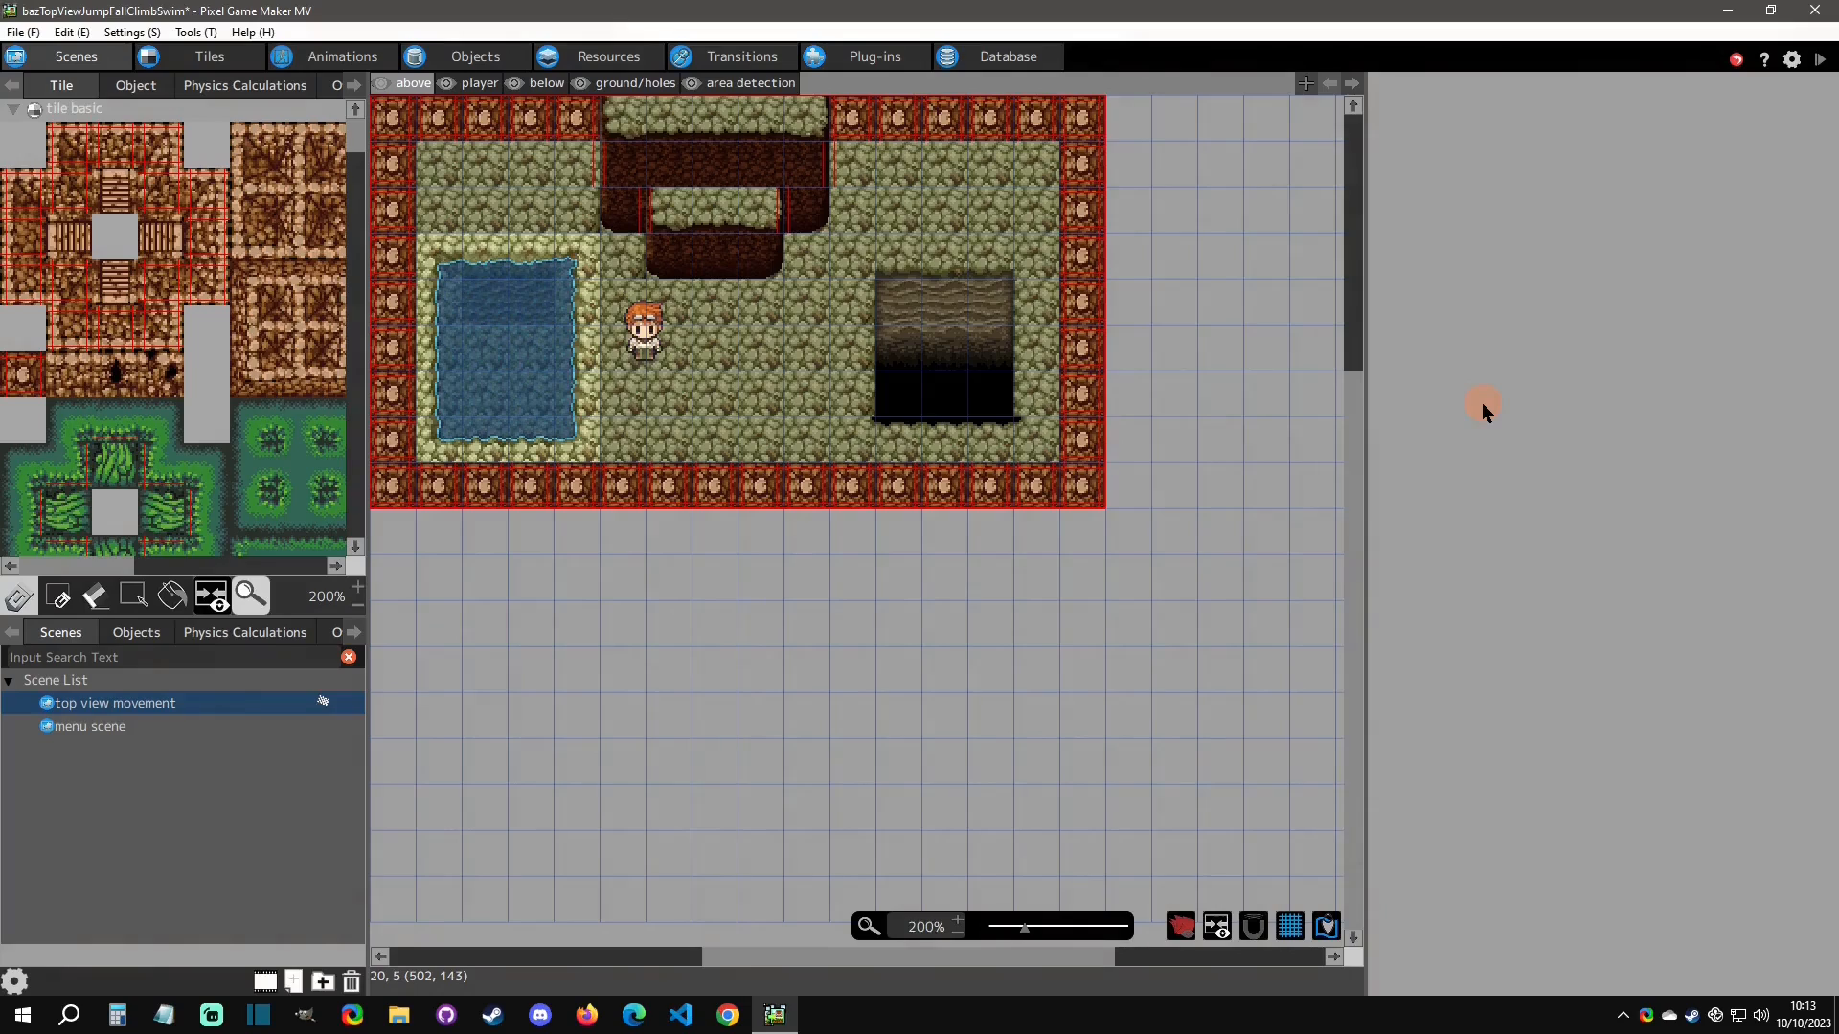
Run a test play of the project and walk the character in all four directions.
{"action": "left_click", "coordinate": [1820, 59]}
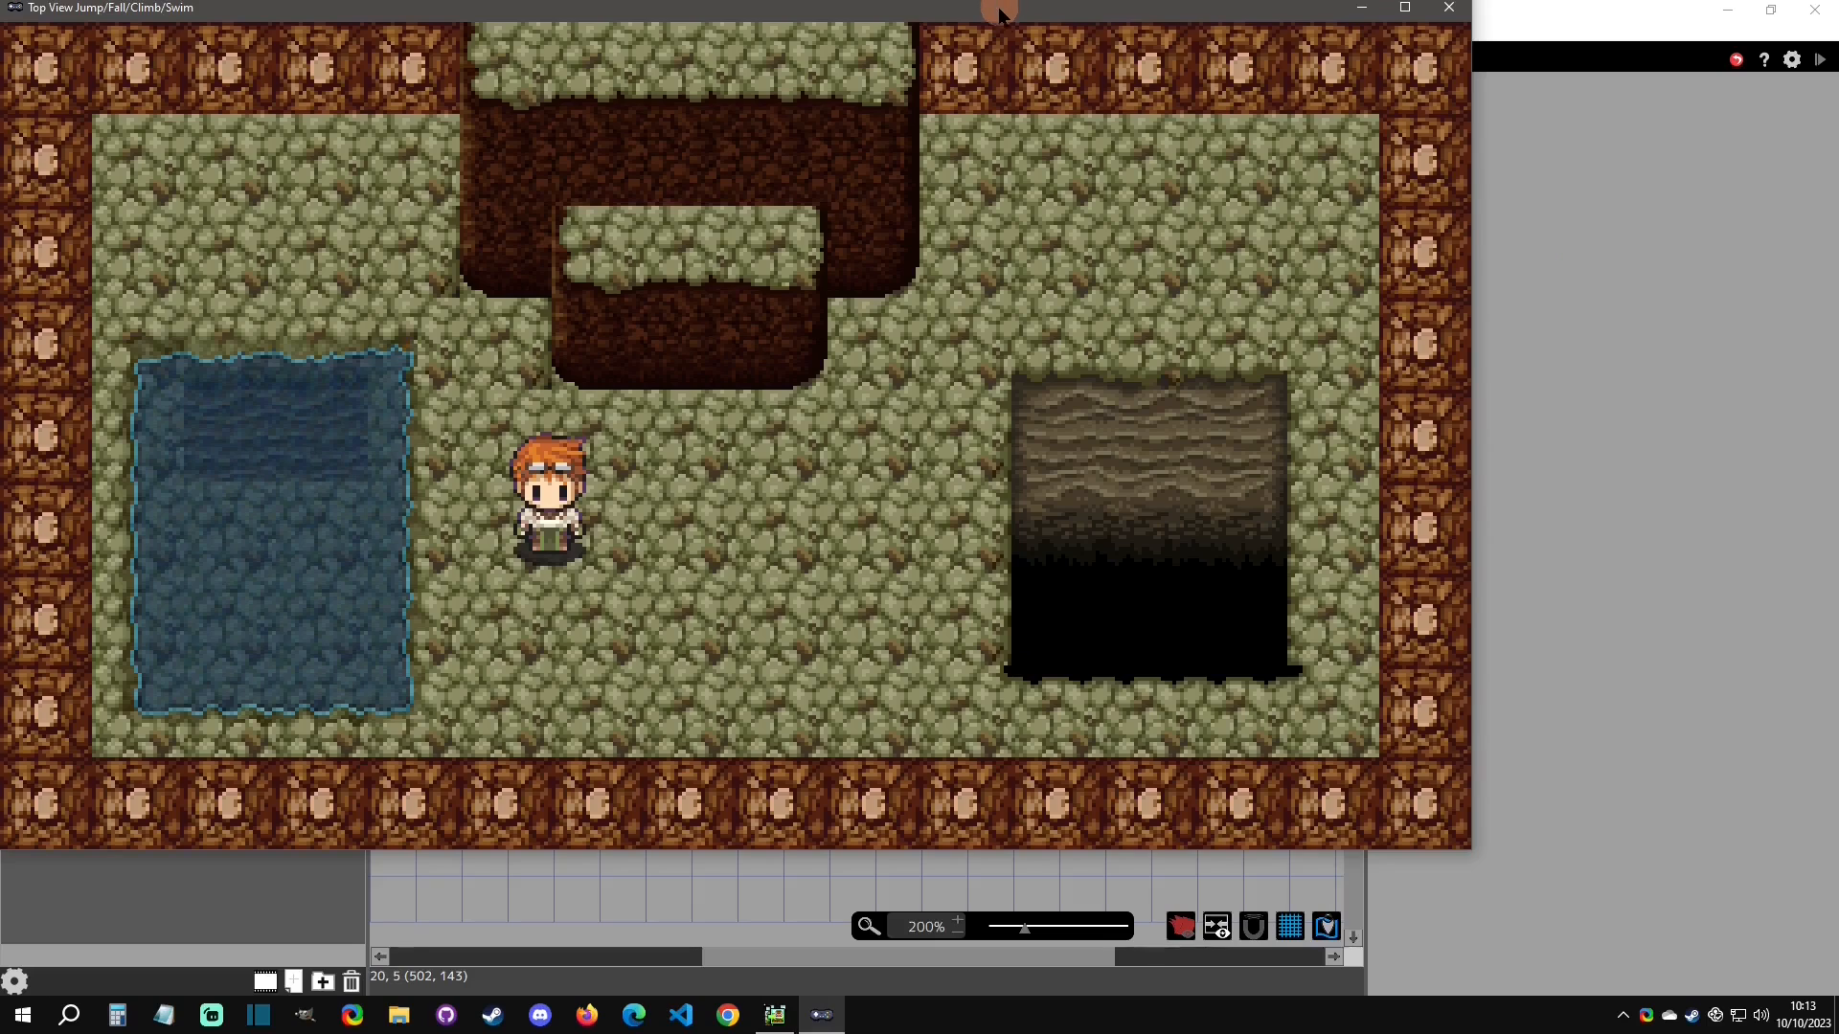
{"action": "key", "text": "Right"}
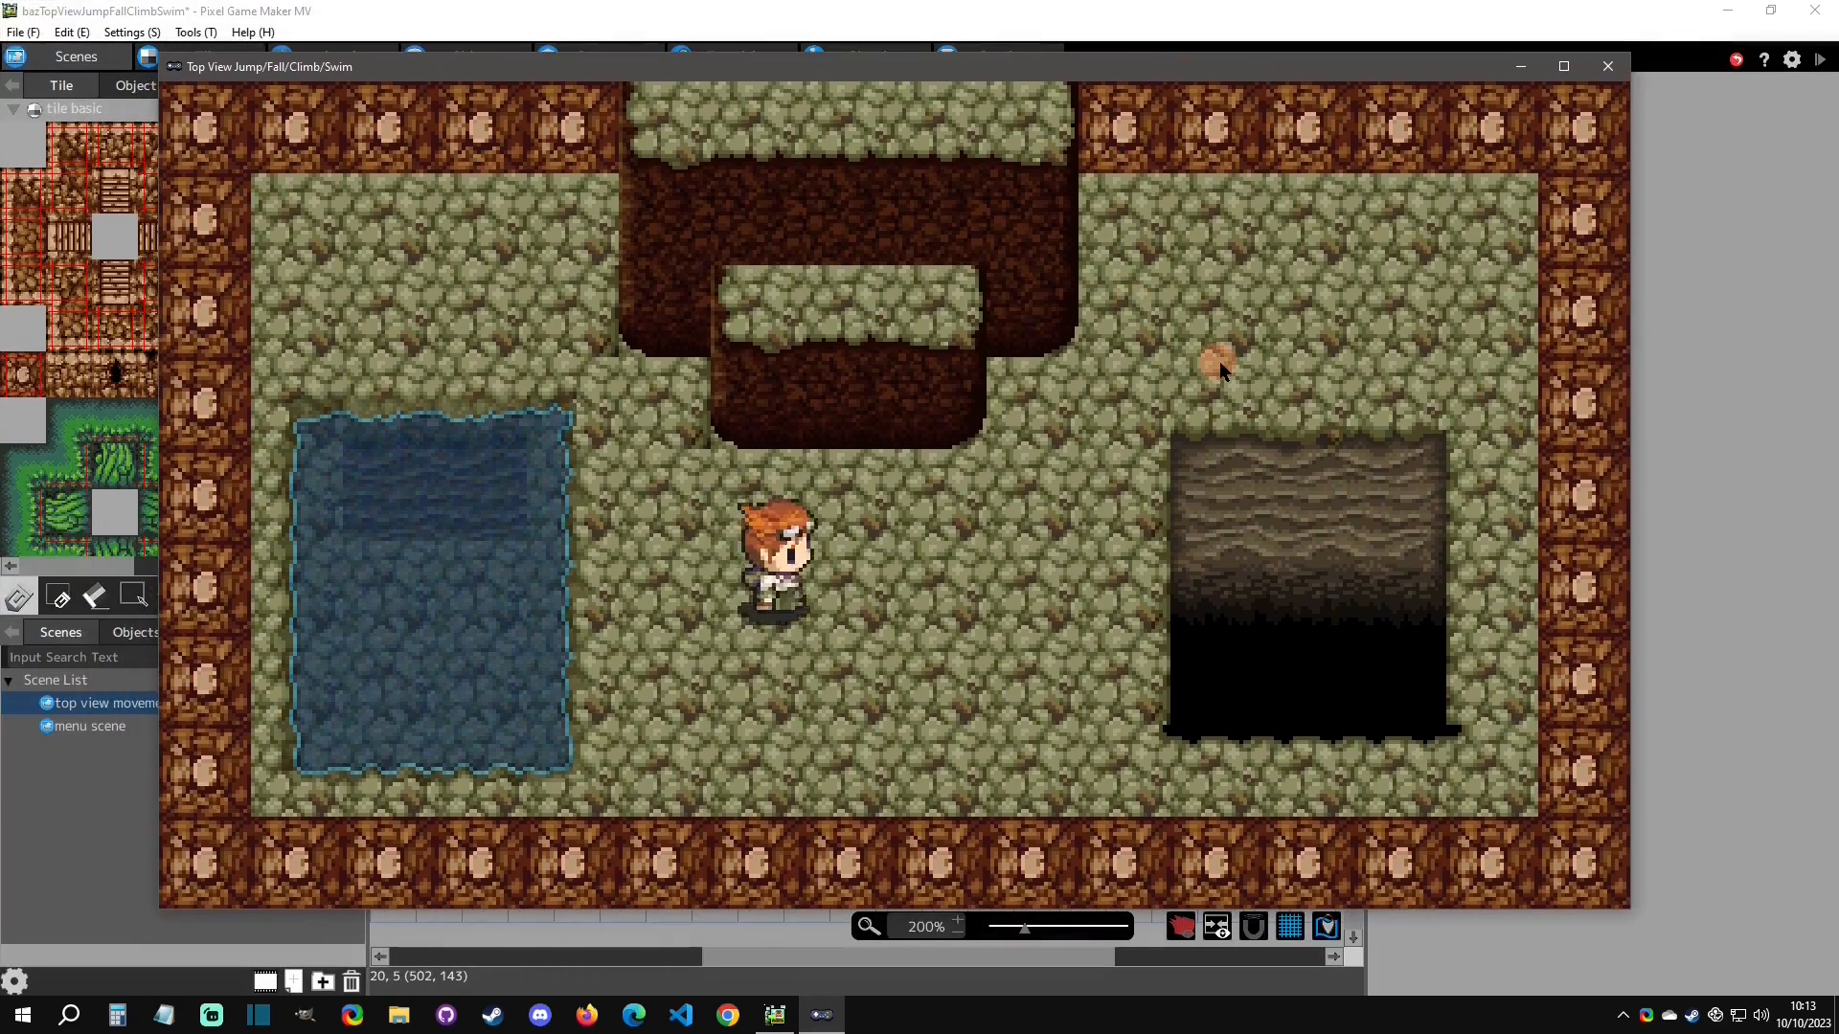
{"action": "key", "text": "Up"}
{"action": "key", "text": "Left"}
{"action": "key", "text": "Down"}
{"action": "key", "text": "Right"}
Test the character's jump while walking between the pool and the pit.
{"action": "key", "text": "z"}
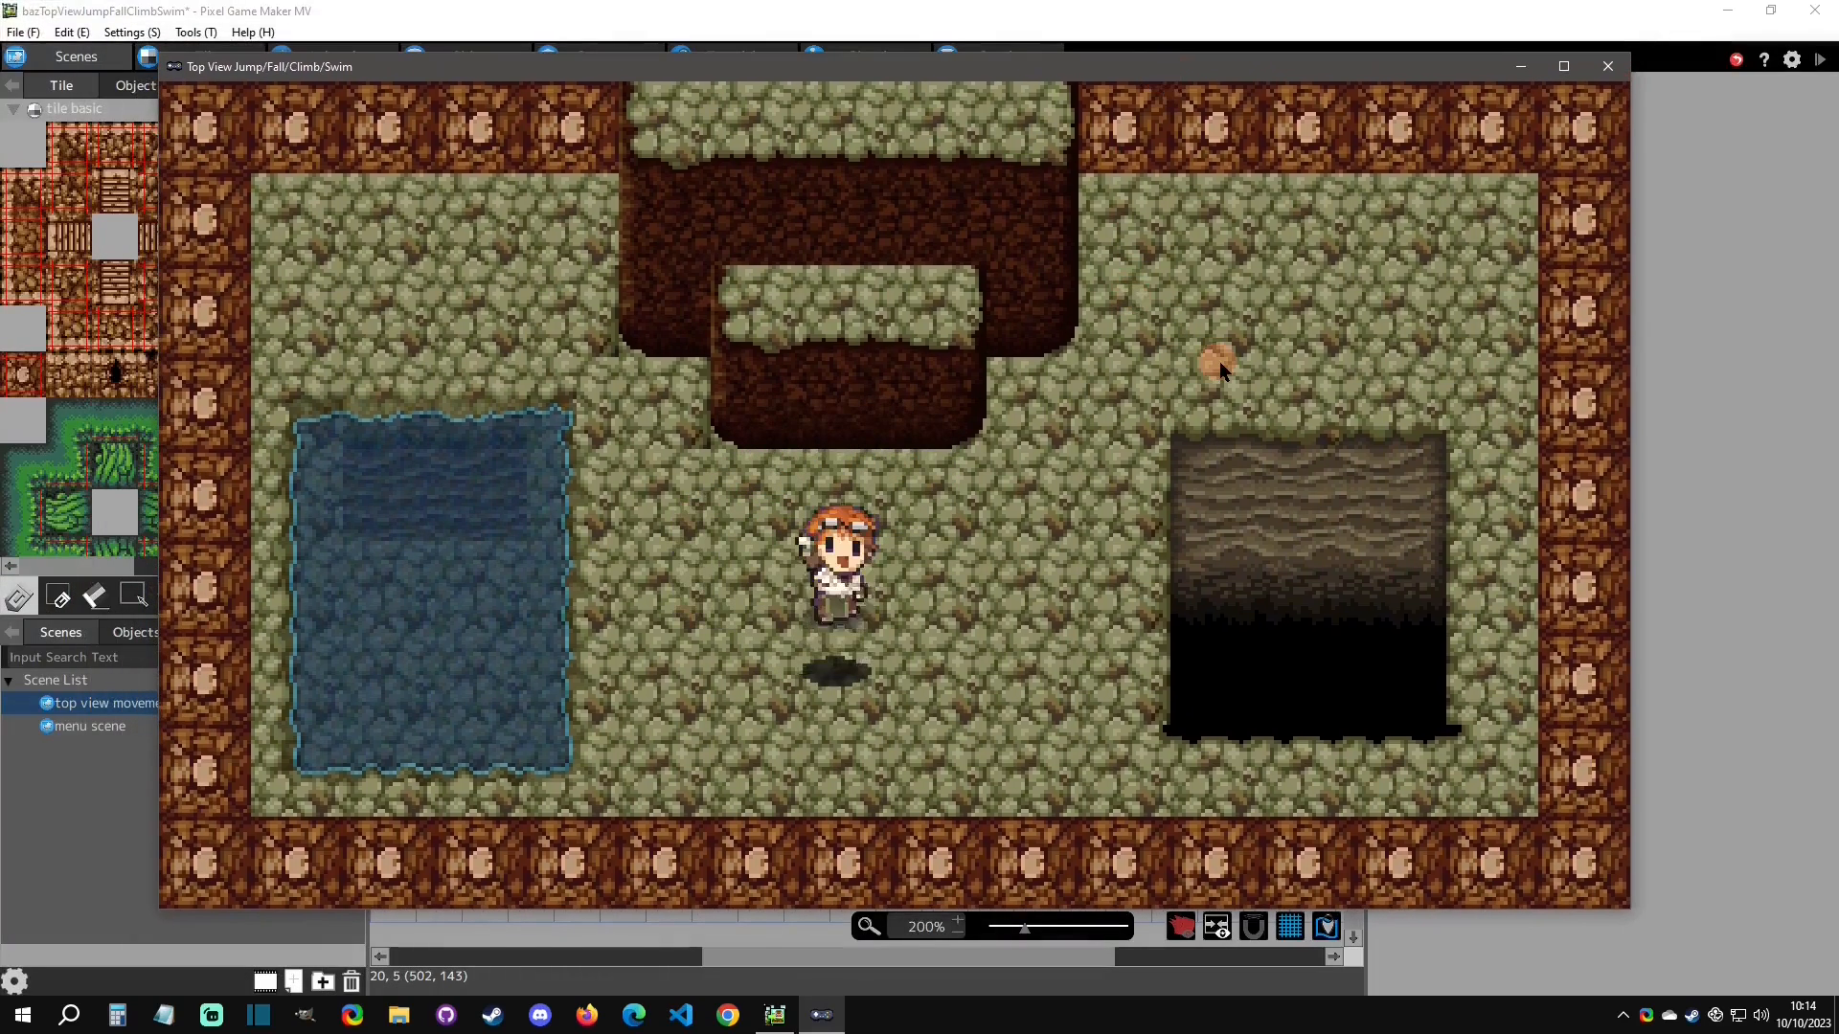
{"action": "key", "text": "z"}
{"action": "key", "text": "Right"}
{"action": "key", "text": "Right"}
{"action": "key", "text": "Up"}
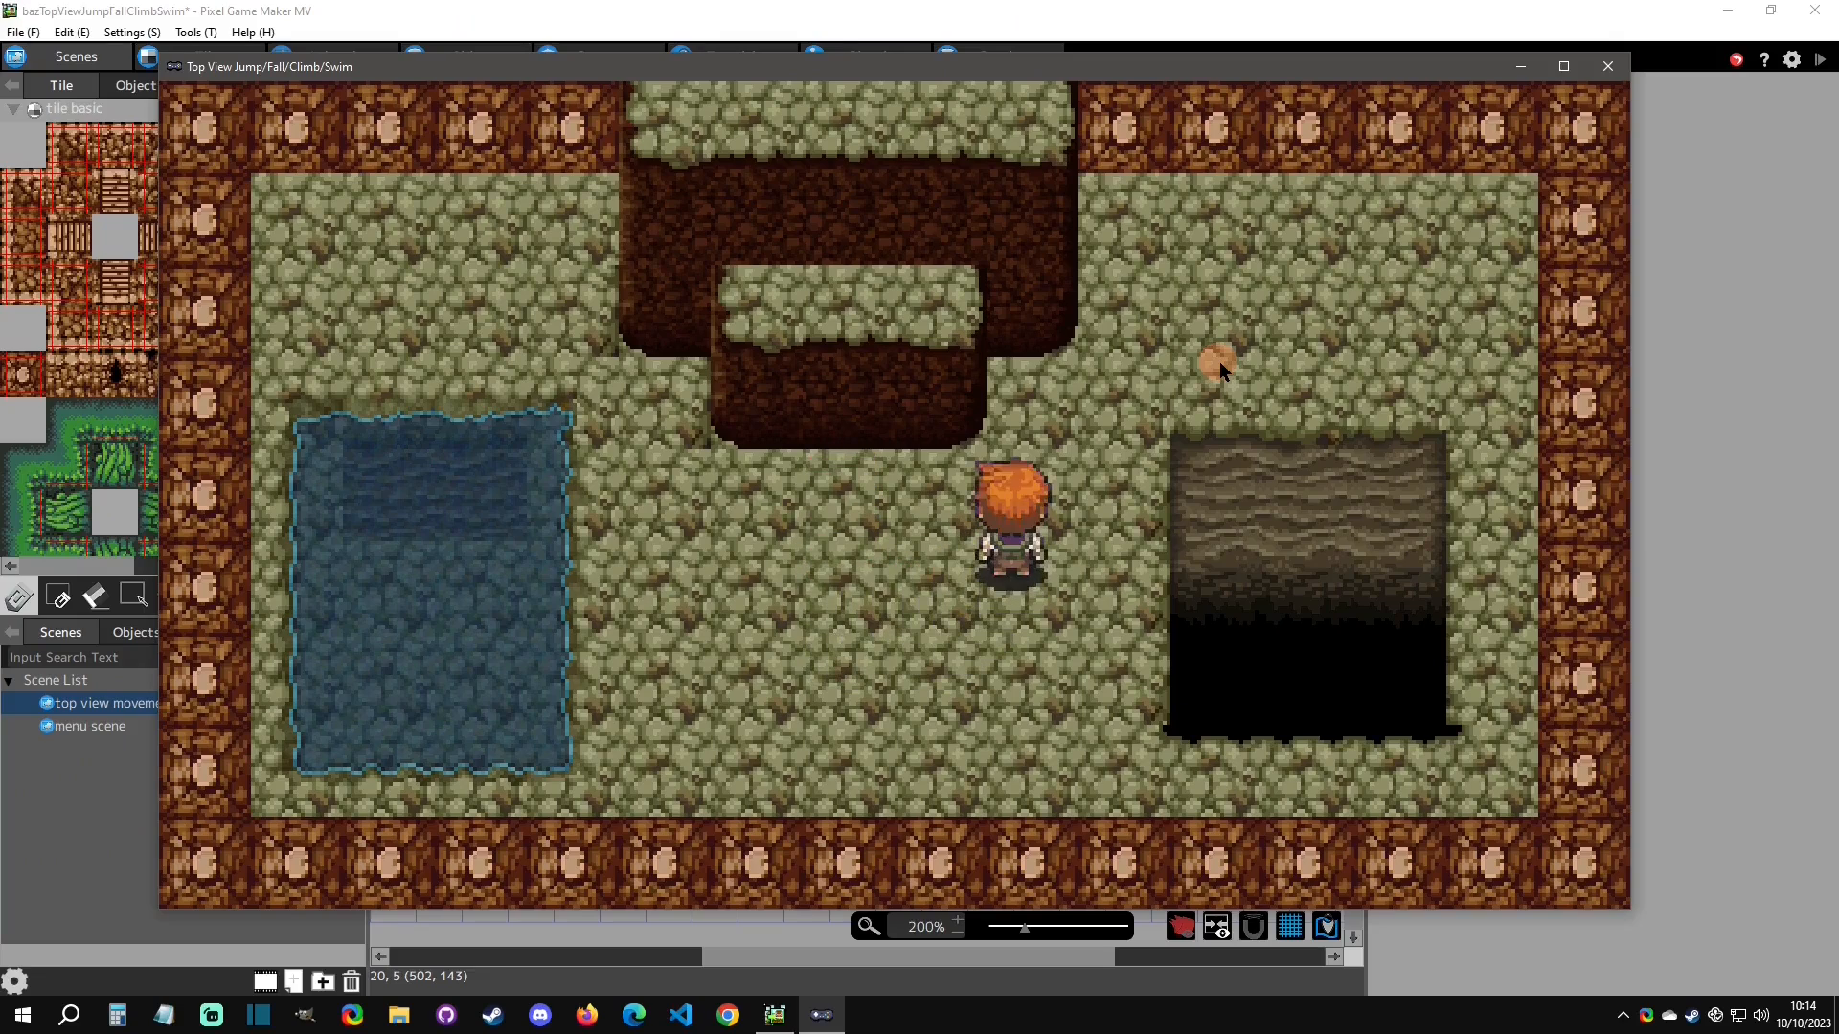
{"action": "key", "text": "z"}
{"action": "key", "text": "z"}
{"action": "key", "text": "Left"}
{"action": "key", "text": "Down"}
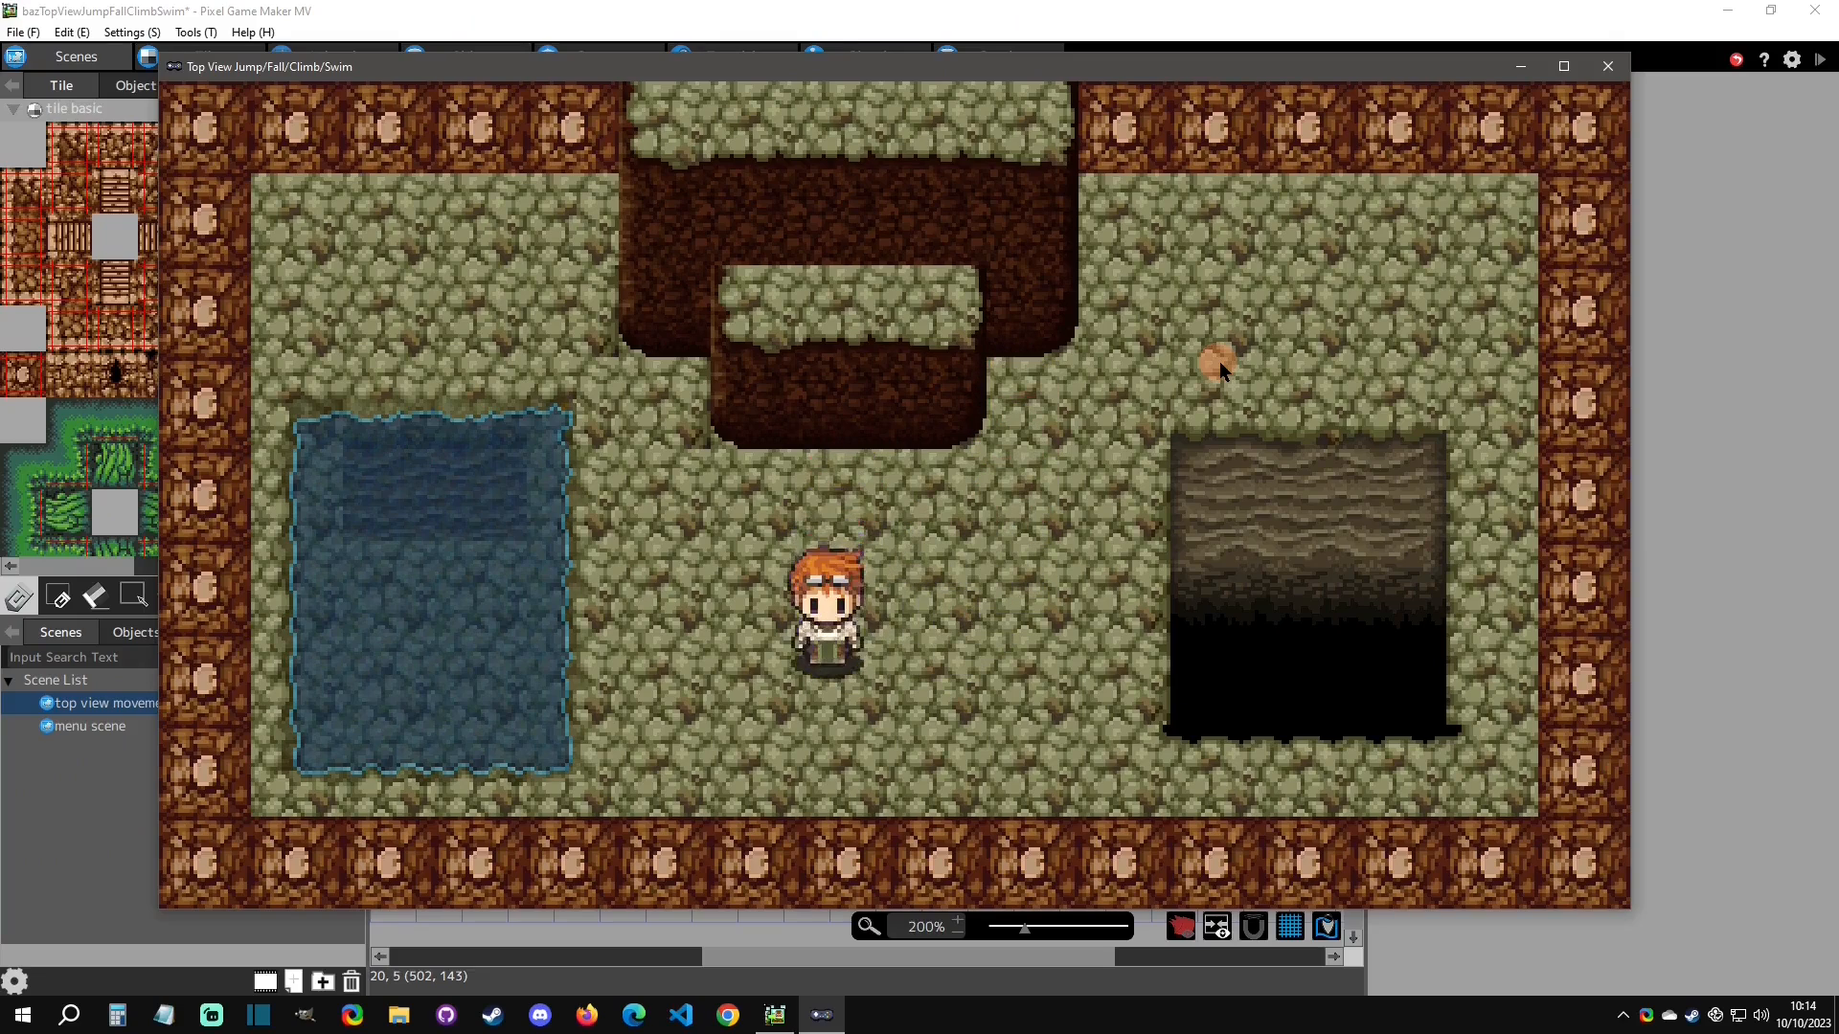
{"action": "key", "text": "z"}
{"action": "key", "text": "Left"}
{"action": "key", "text": "z"}
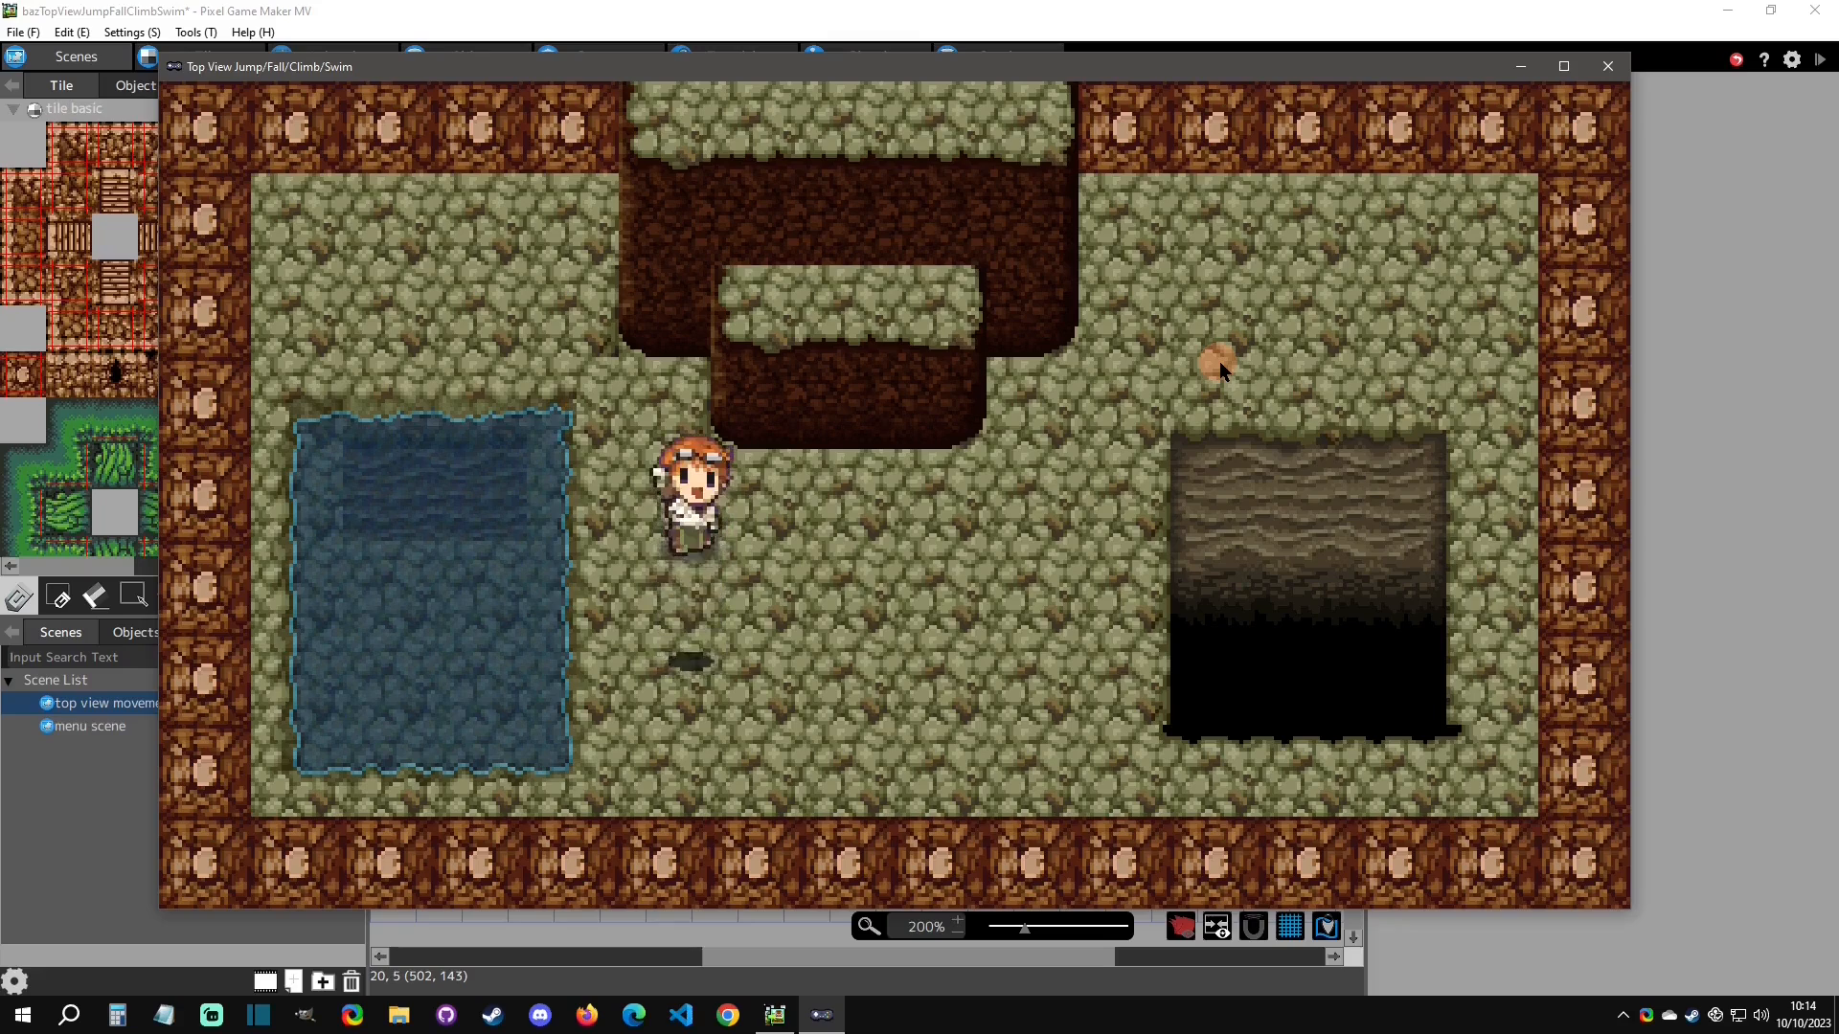
Test short and high jumps with the character standing in one spot left of the pit.
{"action": "key", "text": "Right"}
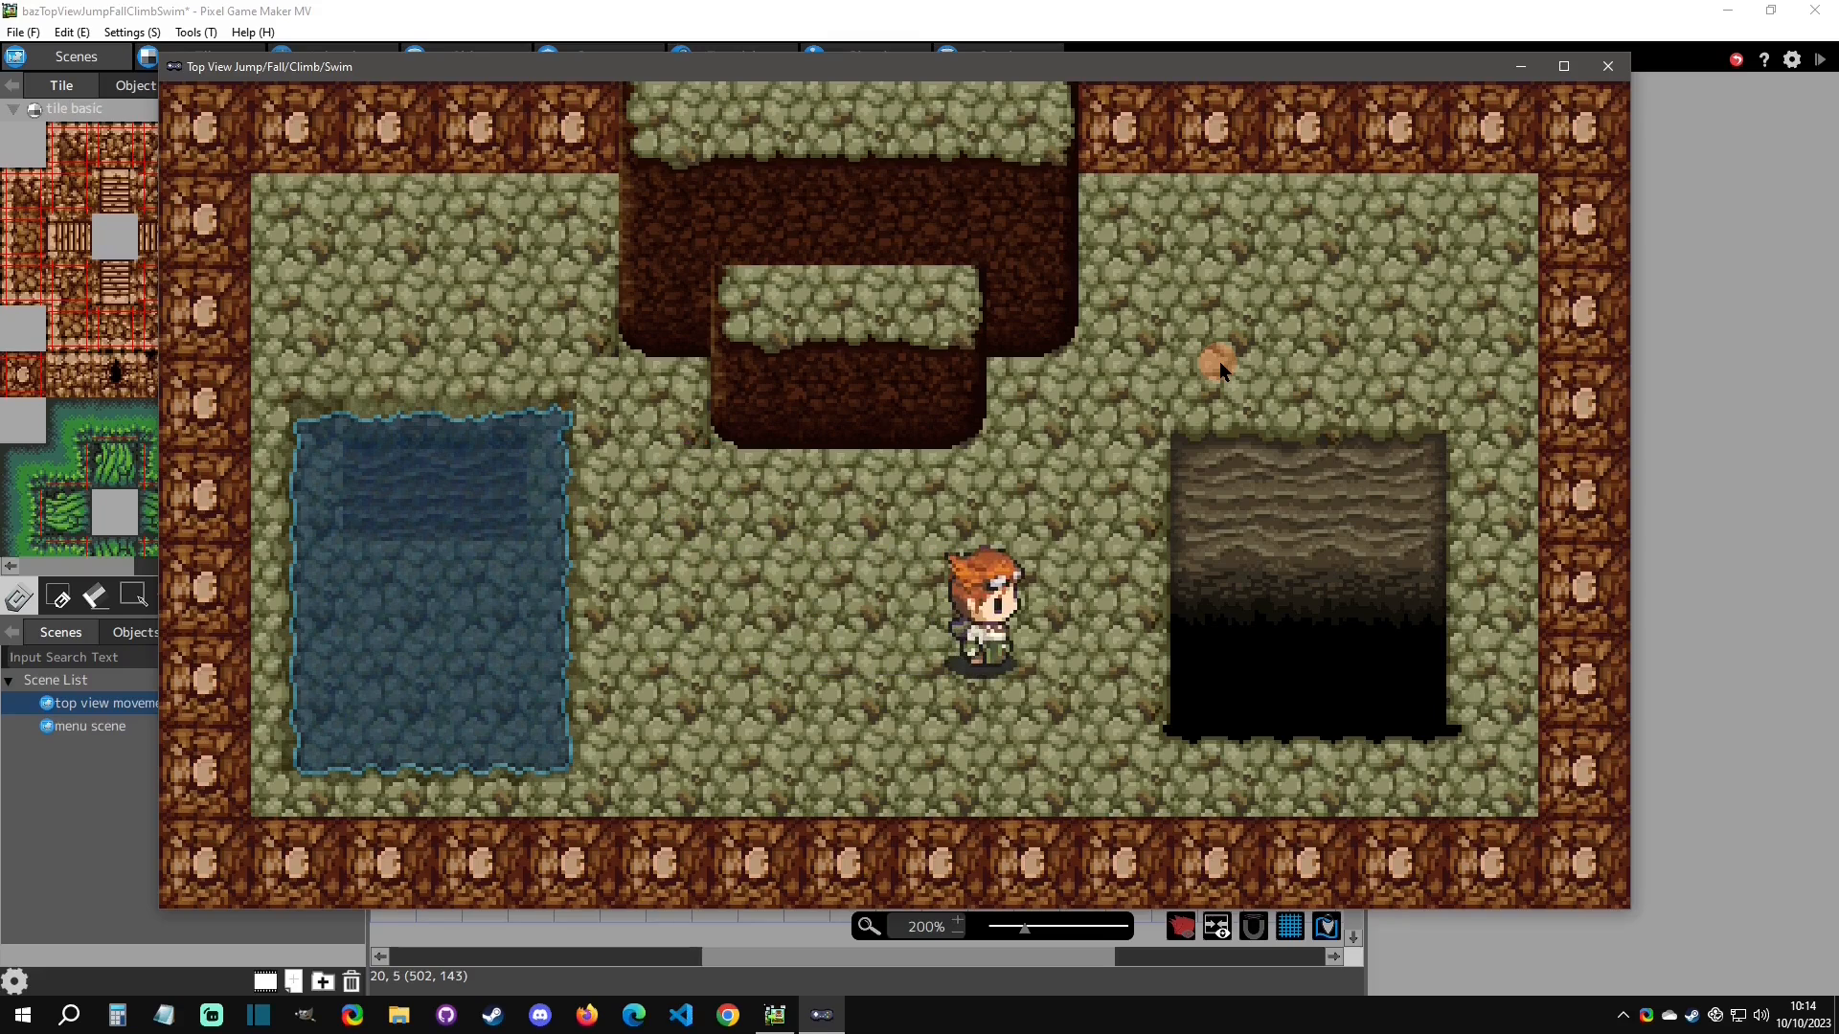
{"action": "key", "text": "z"}
{"action": "key", "text": "z"}
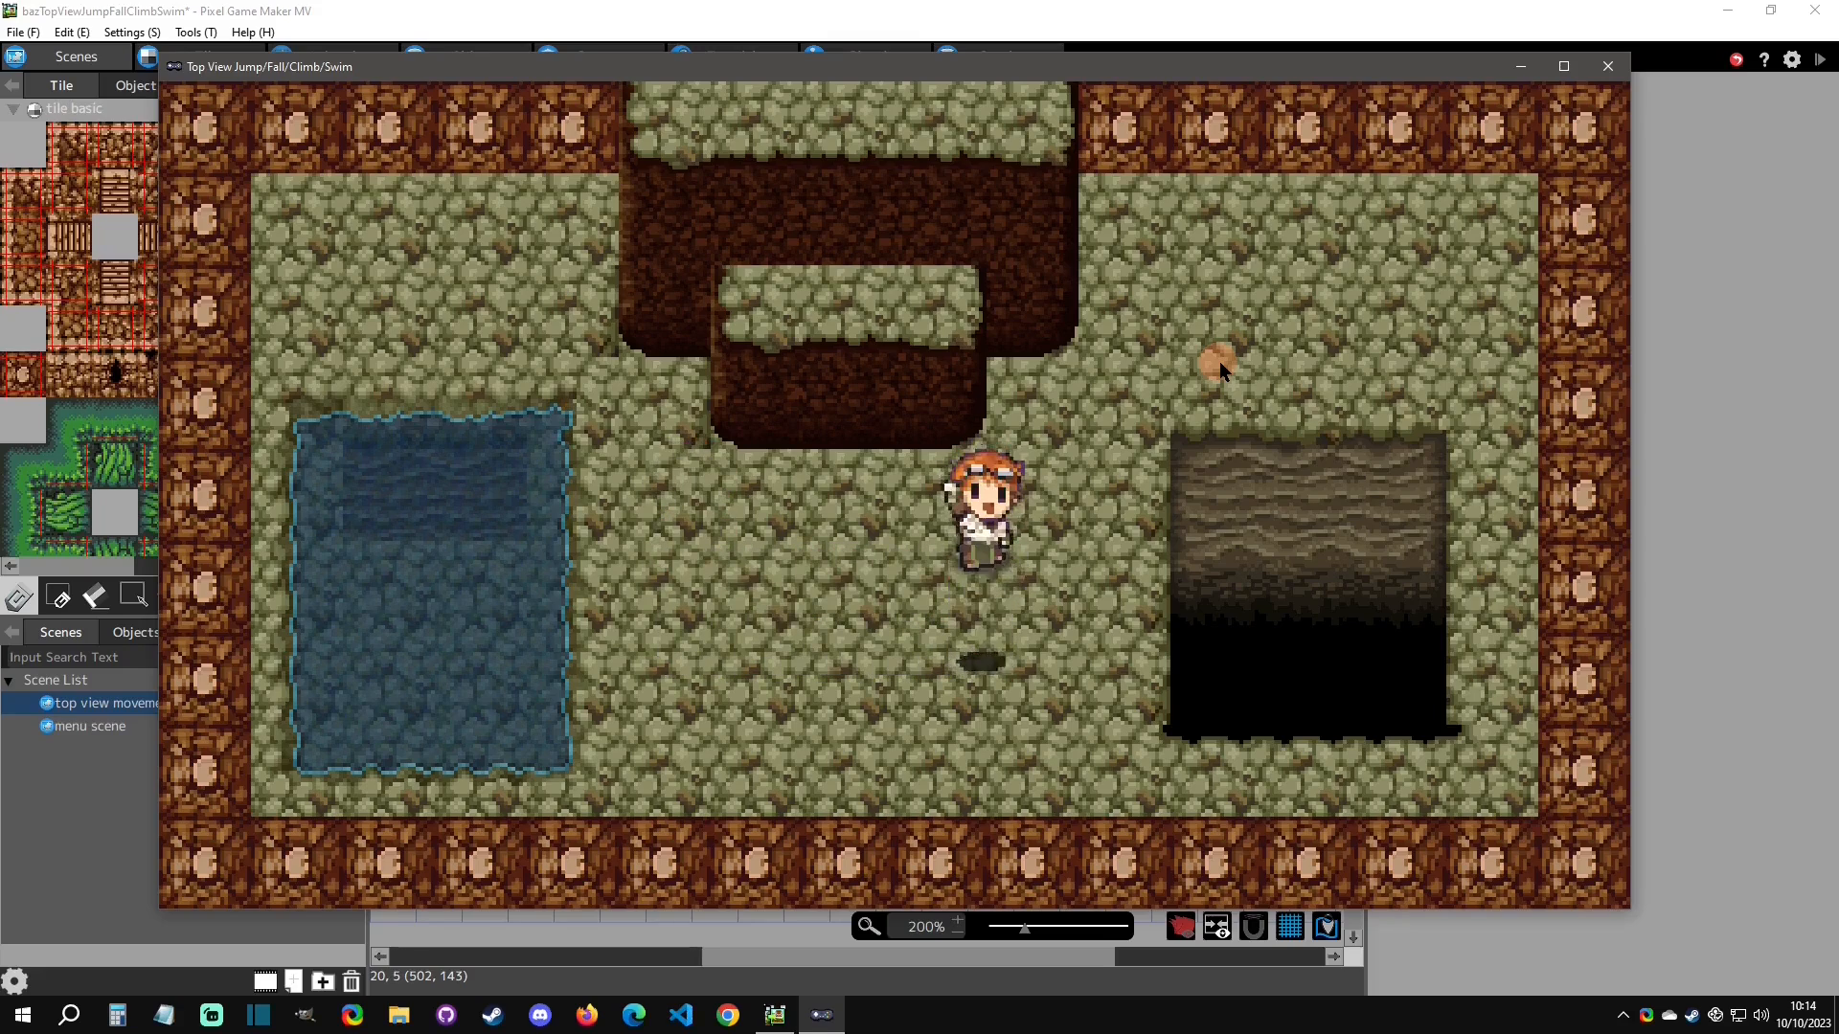
{"action": "key", "text": "z"}
{"action": "key", "text": "z"}
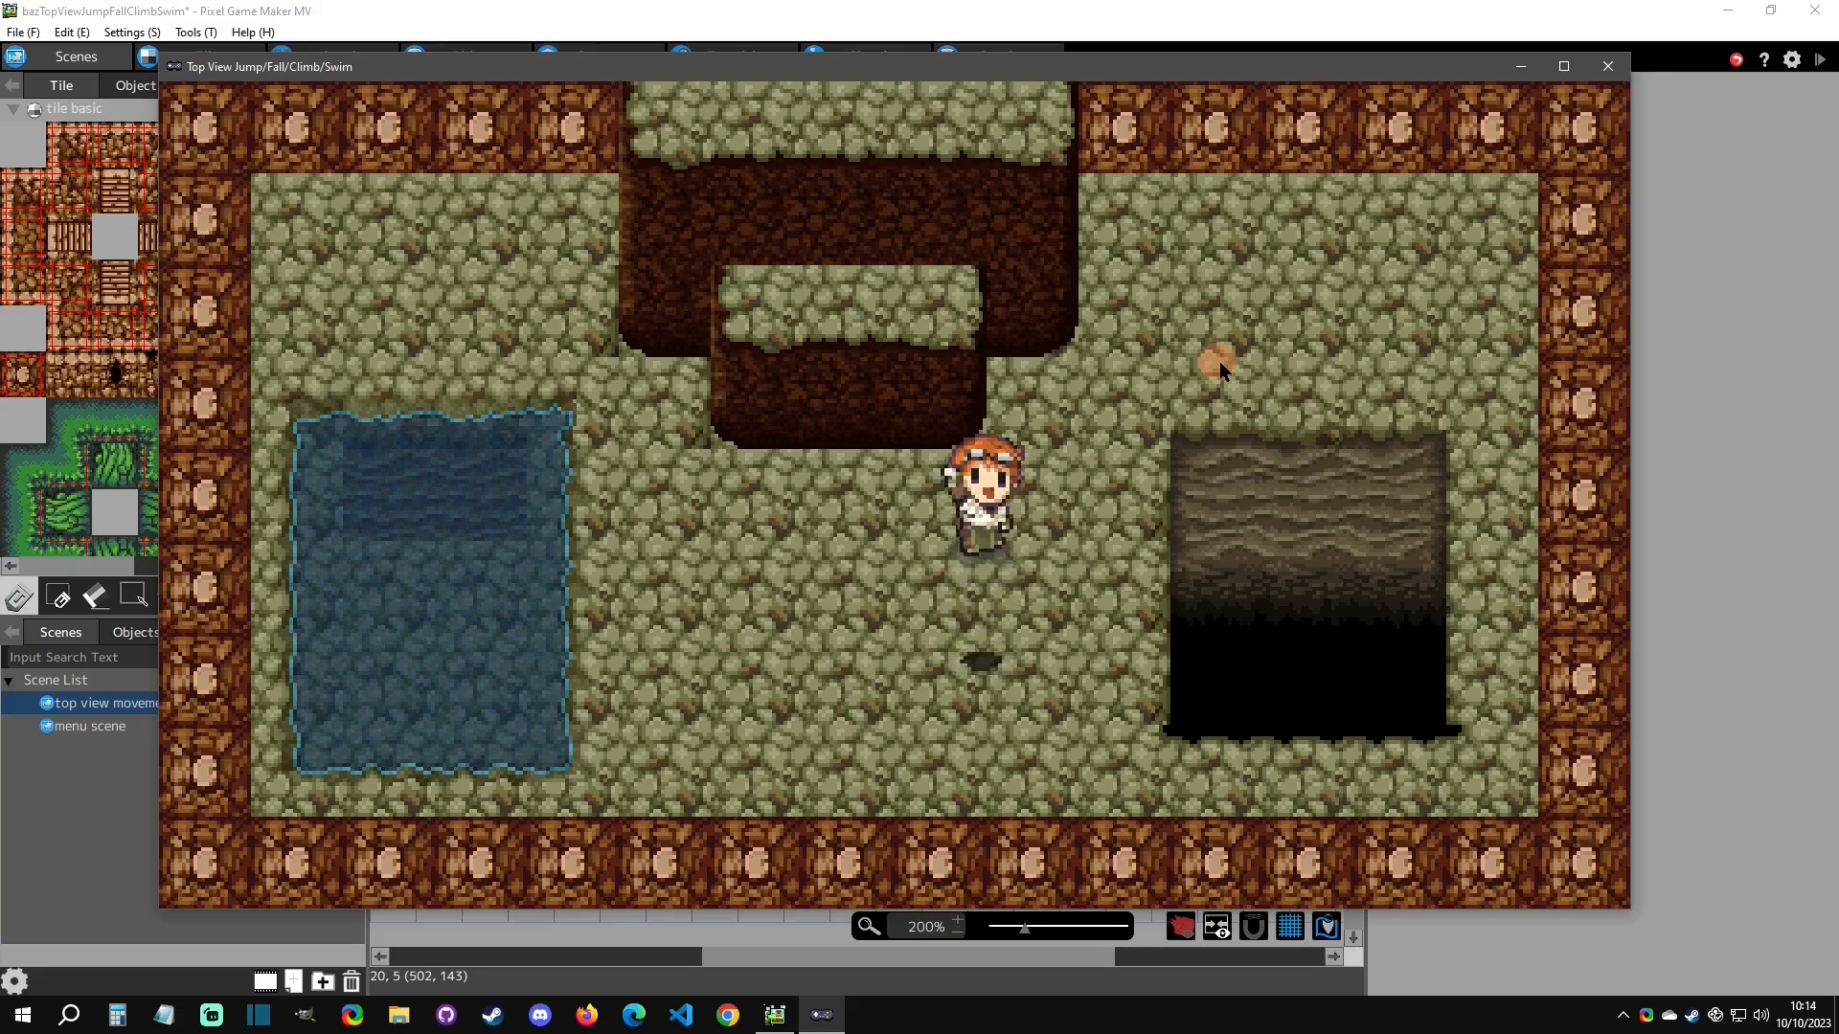
{"action": "key", "text": "z"}
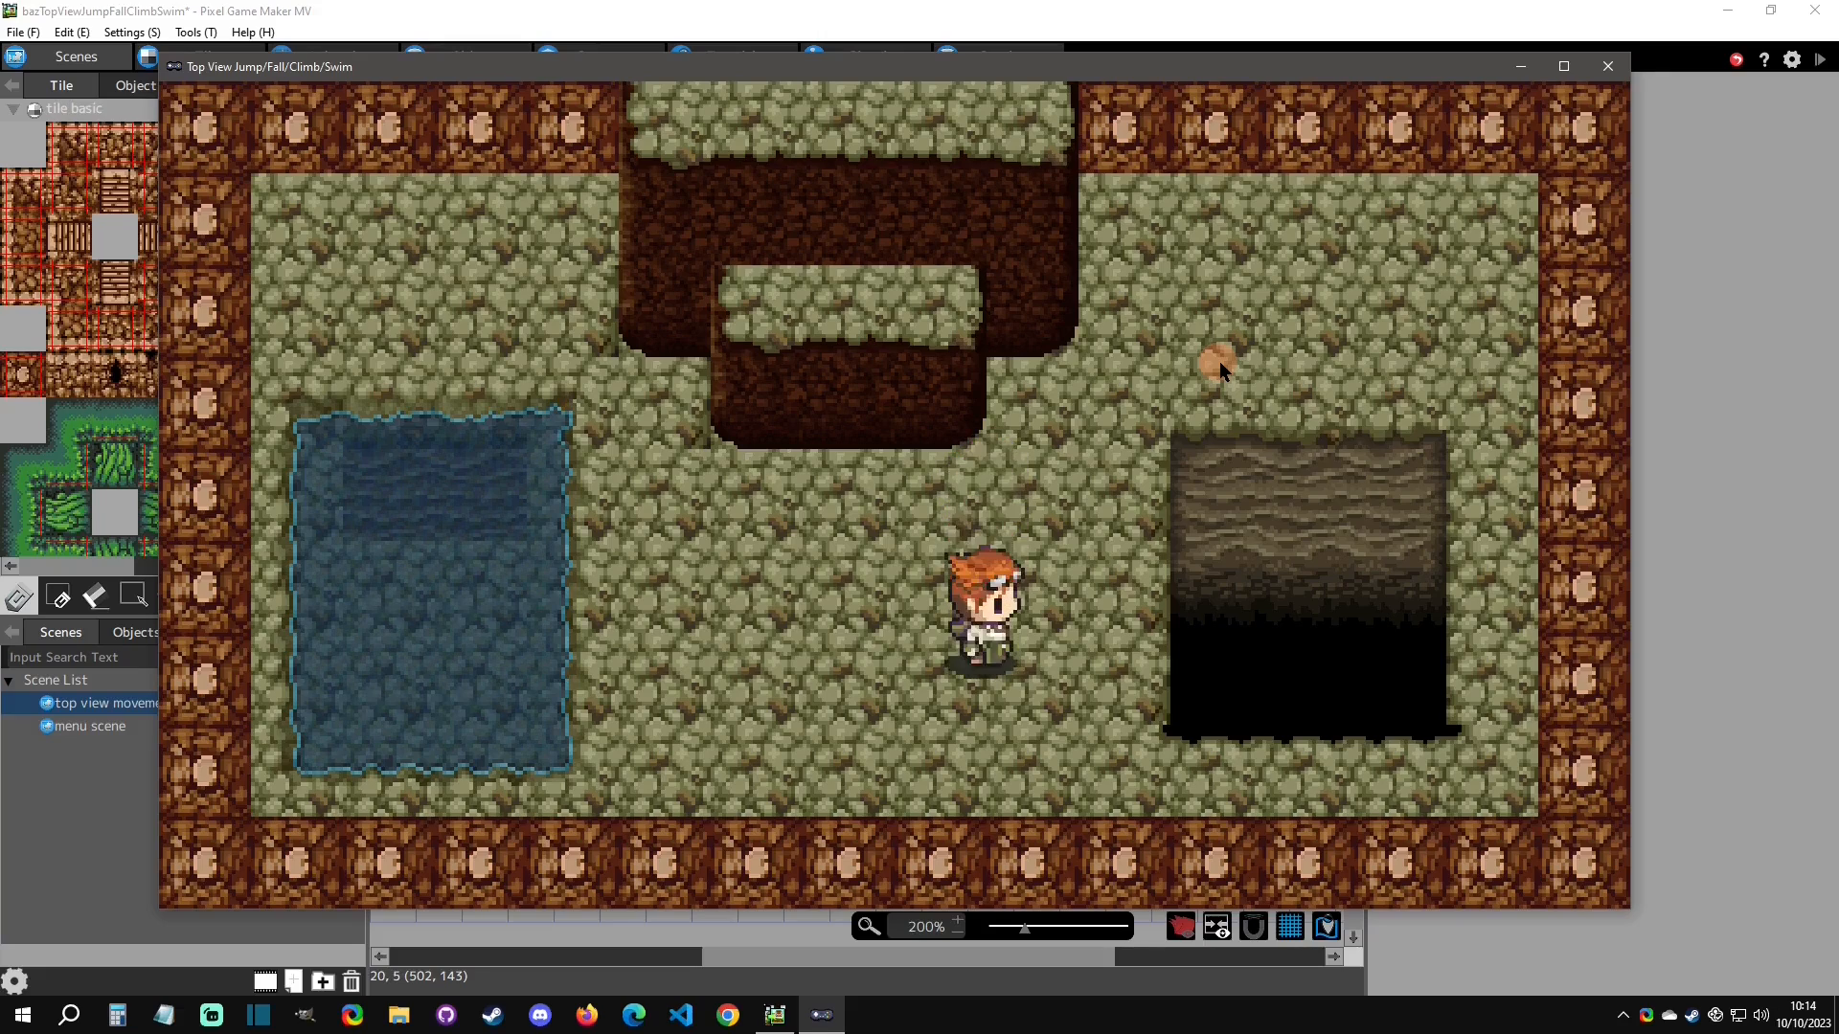
{"action": "key", "text": "z"}
Walk the character to the lower cliff and test climbing upward and sideways on its wall.
{"action": "key", "text": "Left"}
{"action": "key", "text": "Left"}
{"action": "key", "text": "Up"}
{"action": "key", "text": "Right"}
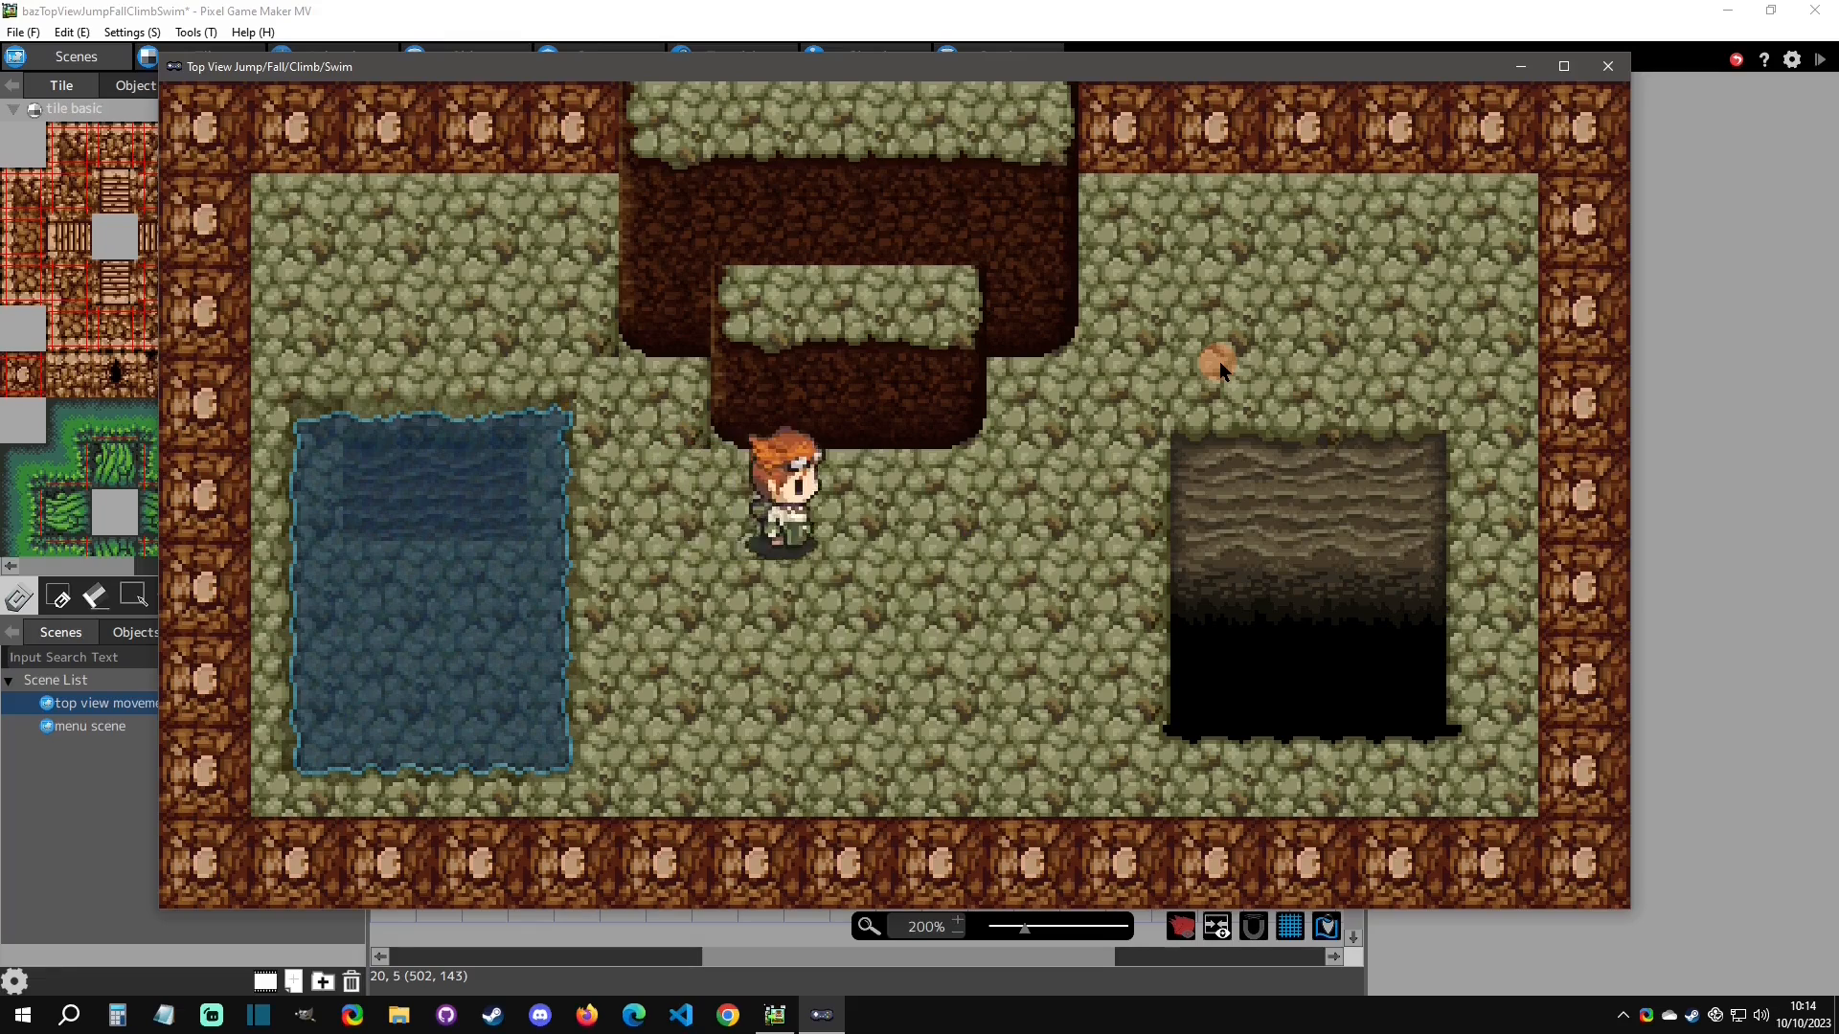
{"action": "key", "text": "Up"}
{"action": "key", "text": "Down"}
{"action": "key", "text": "Left"}
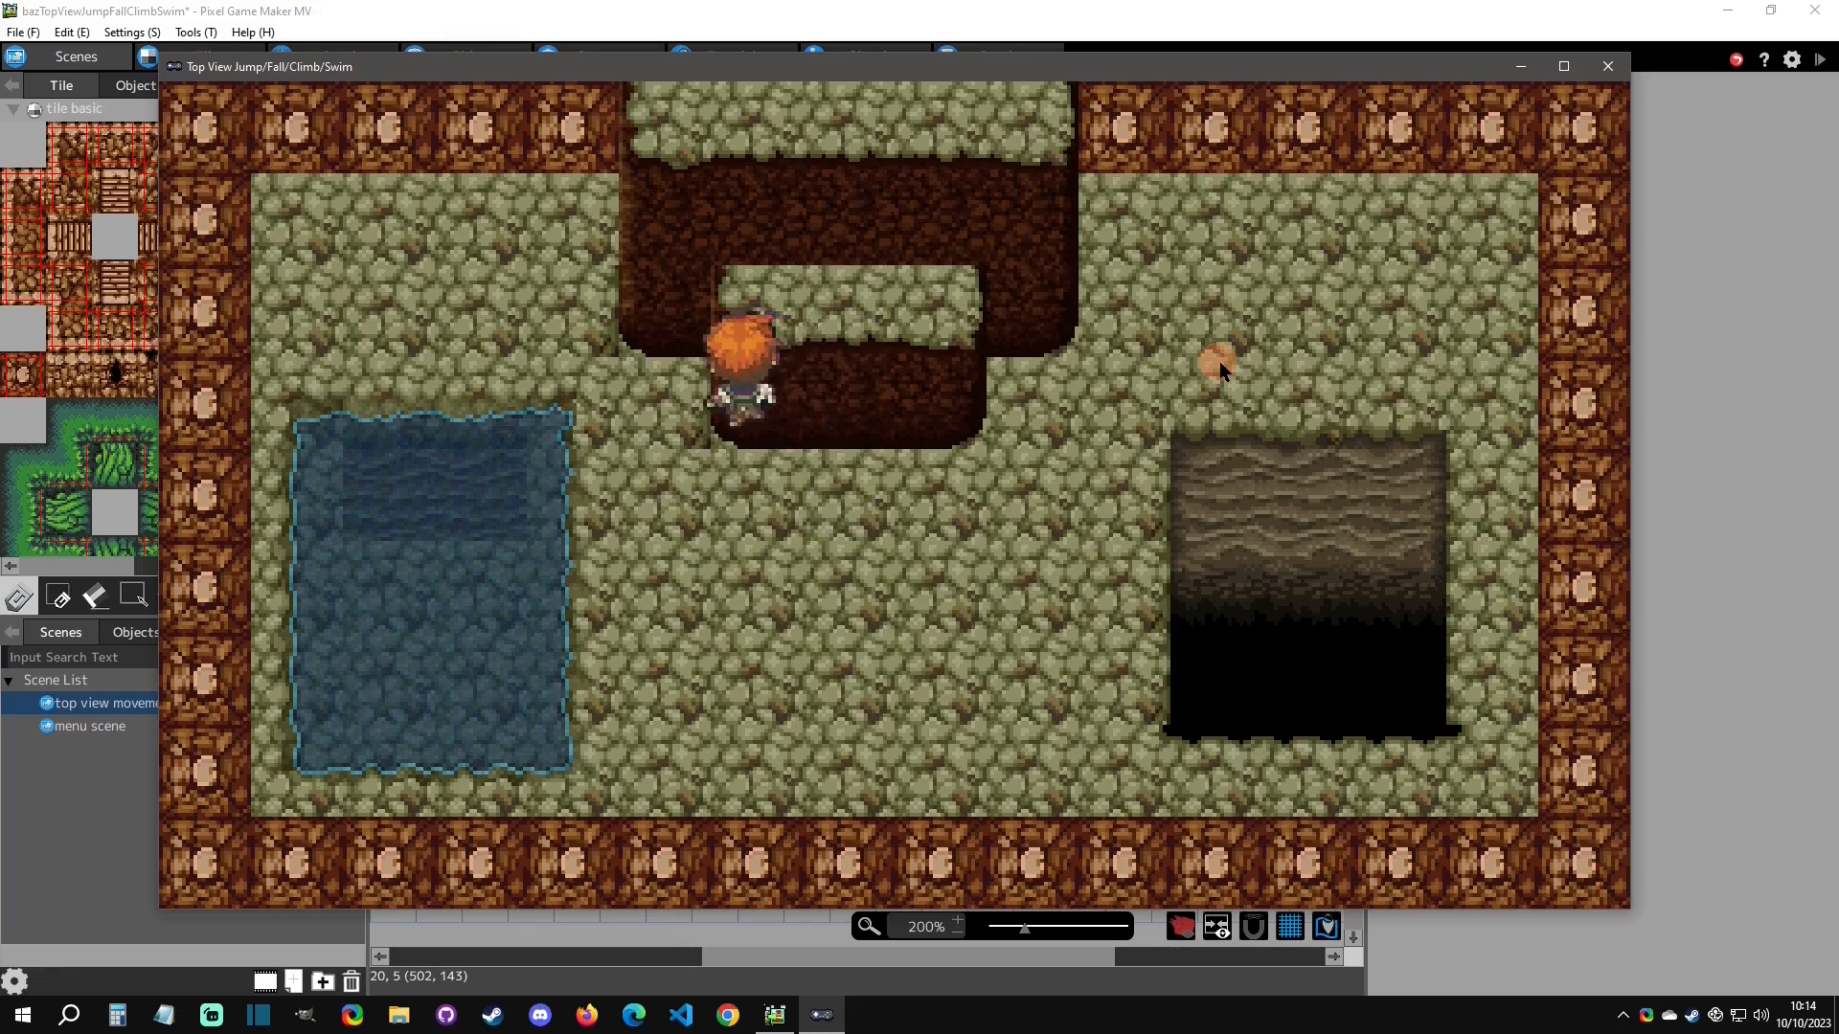
{"action": "key", "text": "Right"}
{"action": "key", "text": "Left"}
{"action": "key", "text": "Up"}
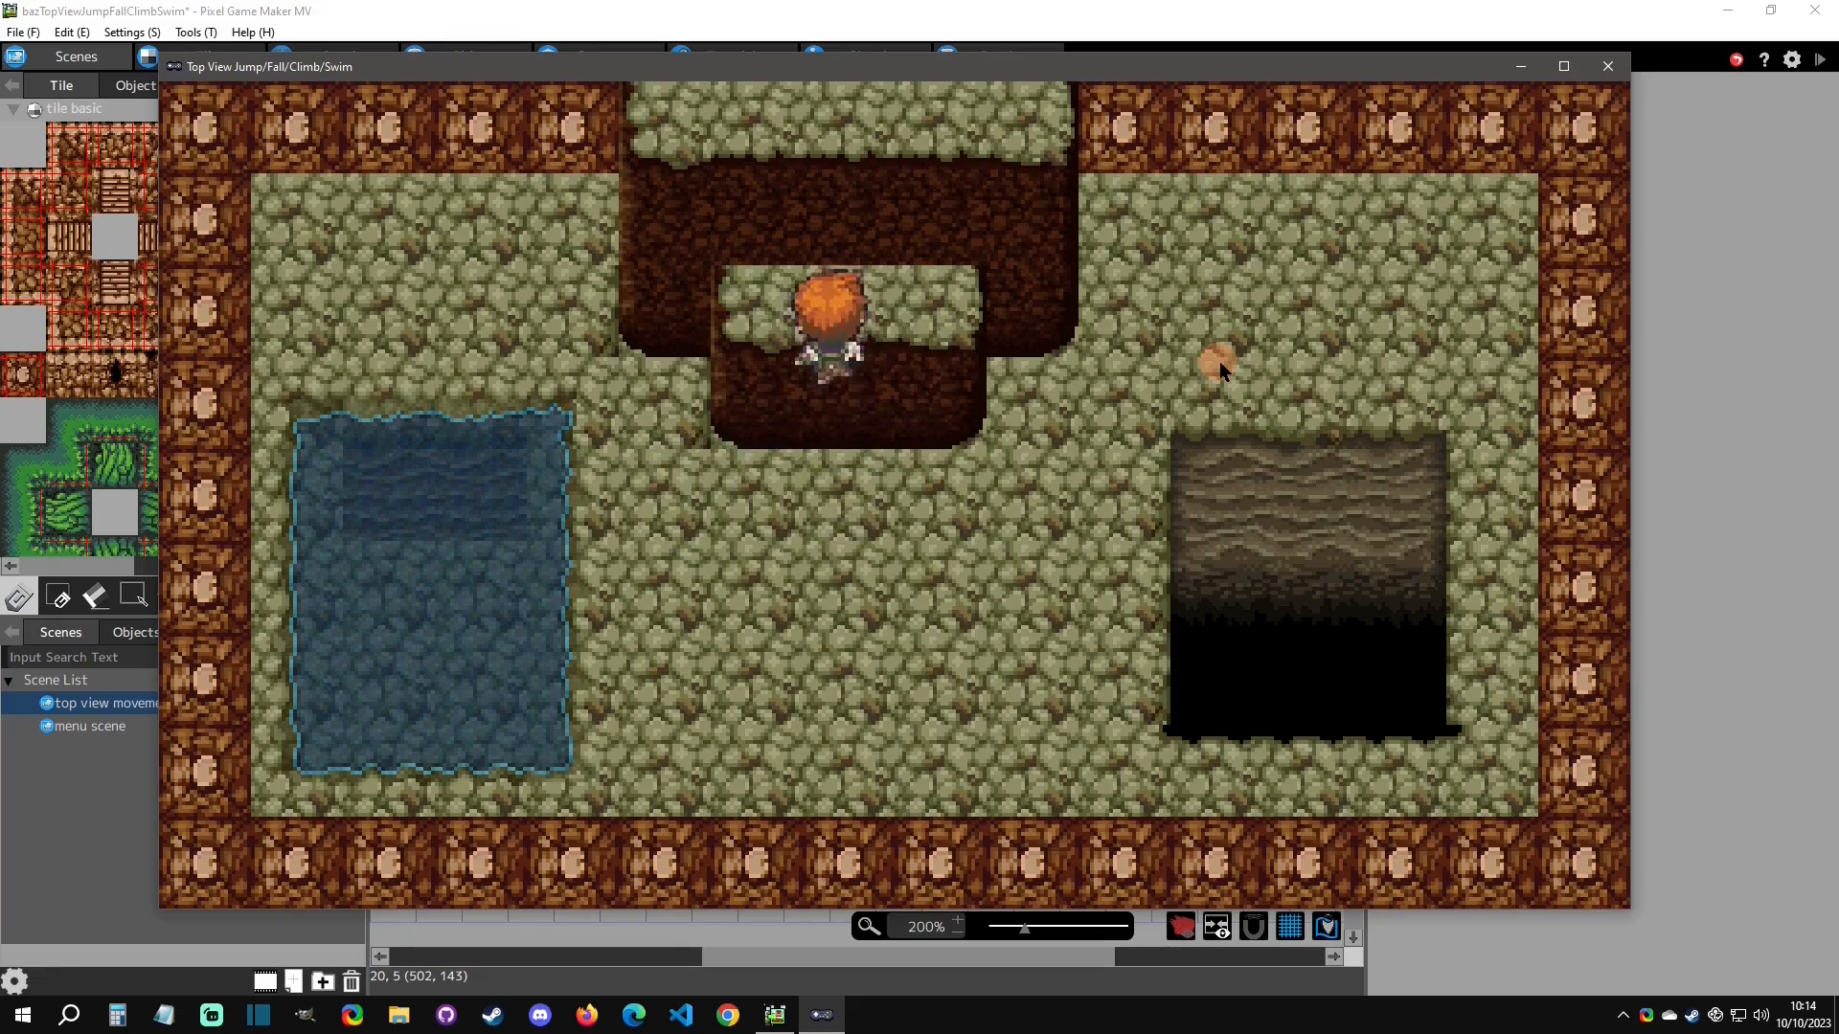
Climb the character onto the lower ledge and bring it back down to the floor.
{"action": "key", "text": "Down"}
{"action": "key", "text": "Left"}
{"action": "key", "text": "Right"}
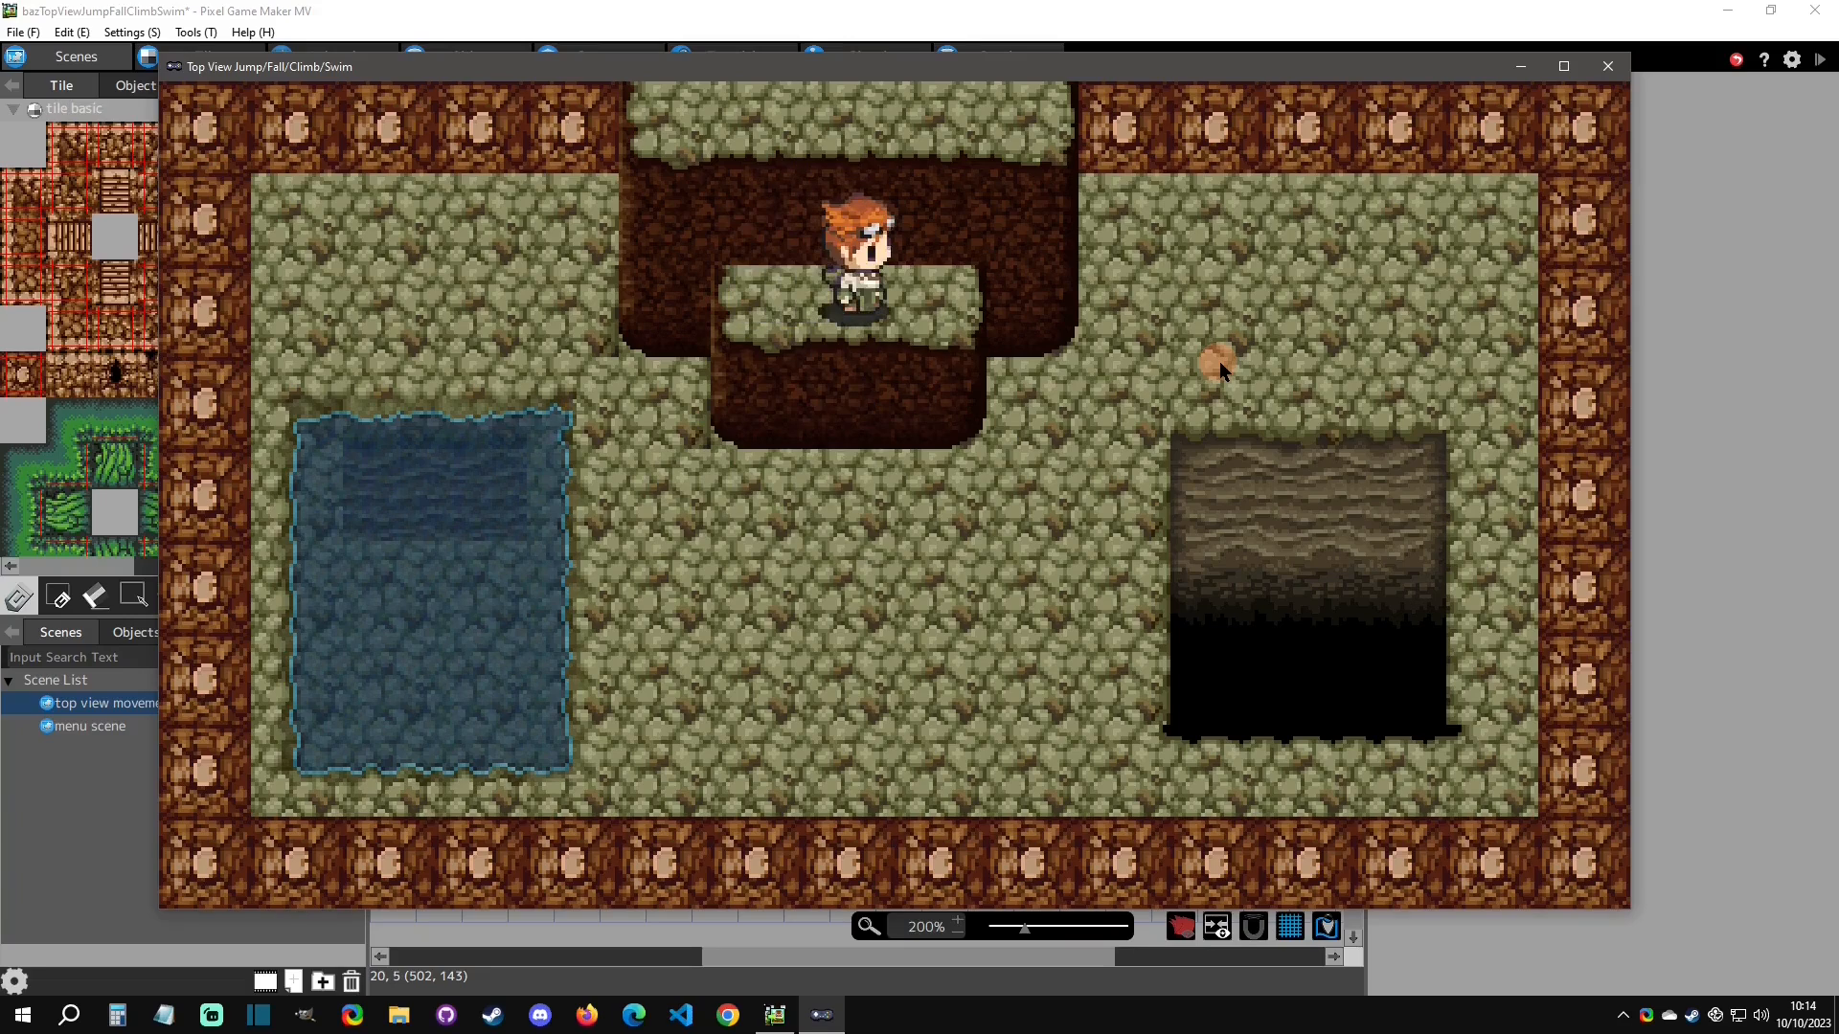
{"action": "key", "text": "Up"}
{"action": "key", "text": "Down"}
{"action": "key", "text": "Right"}
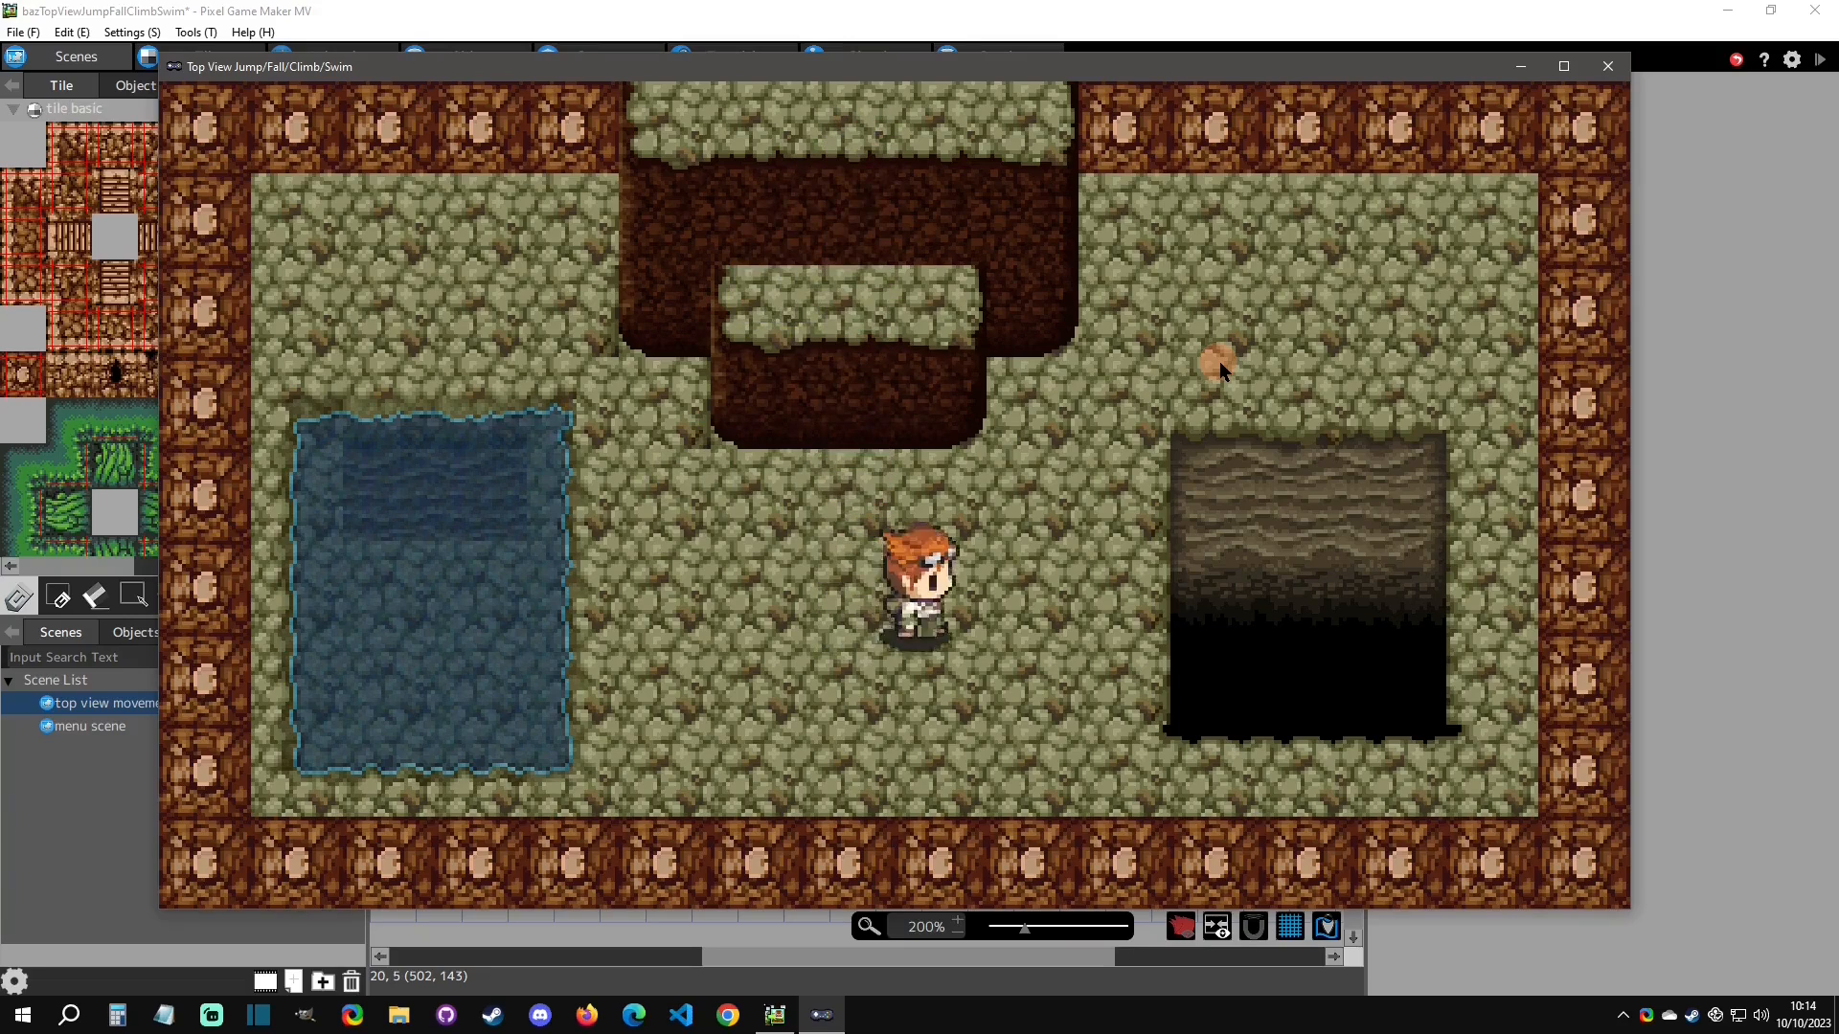
Test the pitfall by walking the character into the pit repeatedly, including from the ground above it.
{"action": "key", "text": "Up"}
{"action": "key", "text": "Right"}
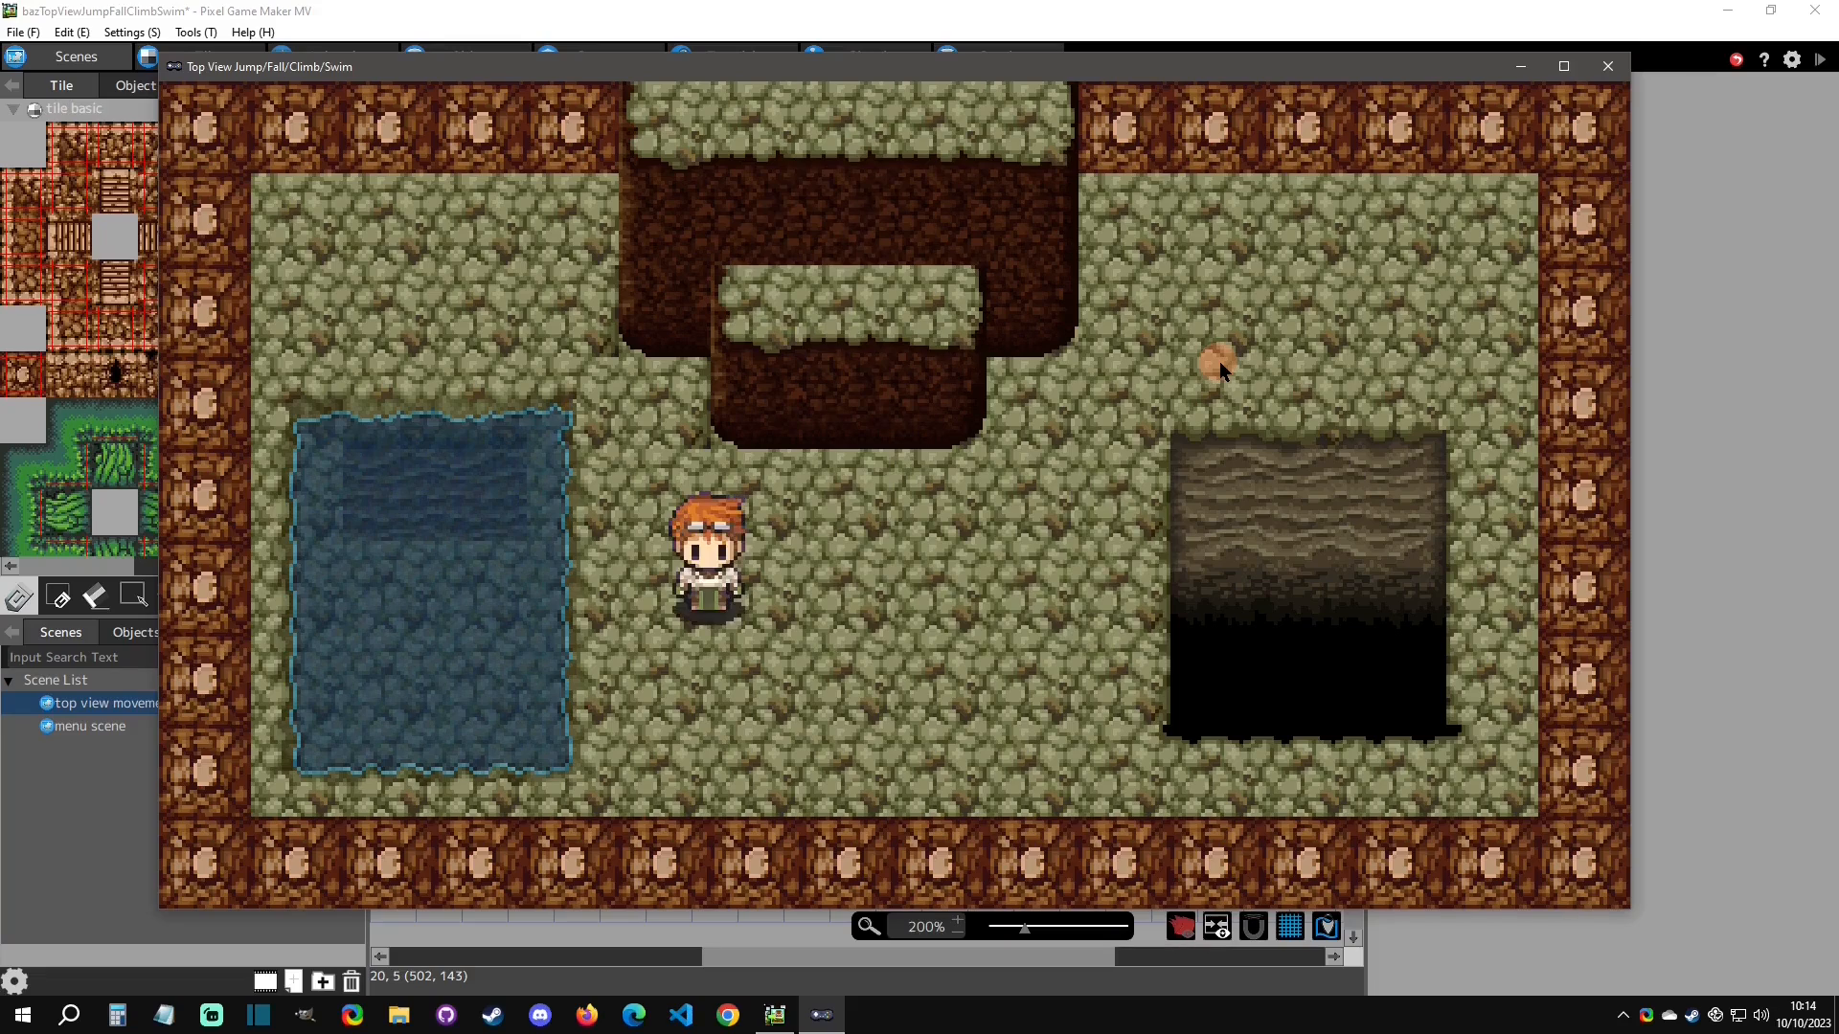
{"action": "key", "text": "Right"}
{"action": "key", "text": "Right"}
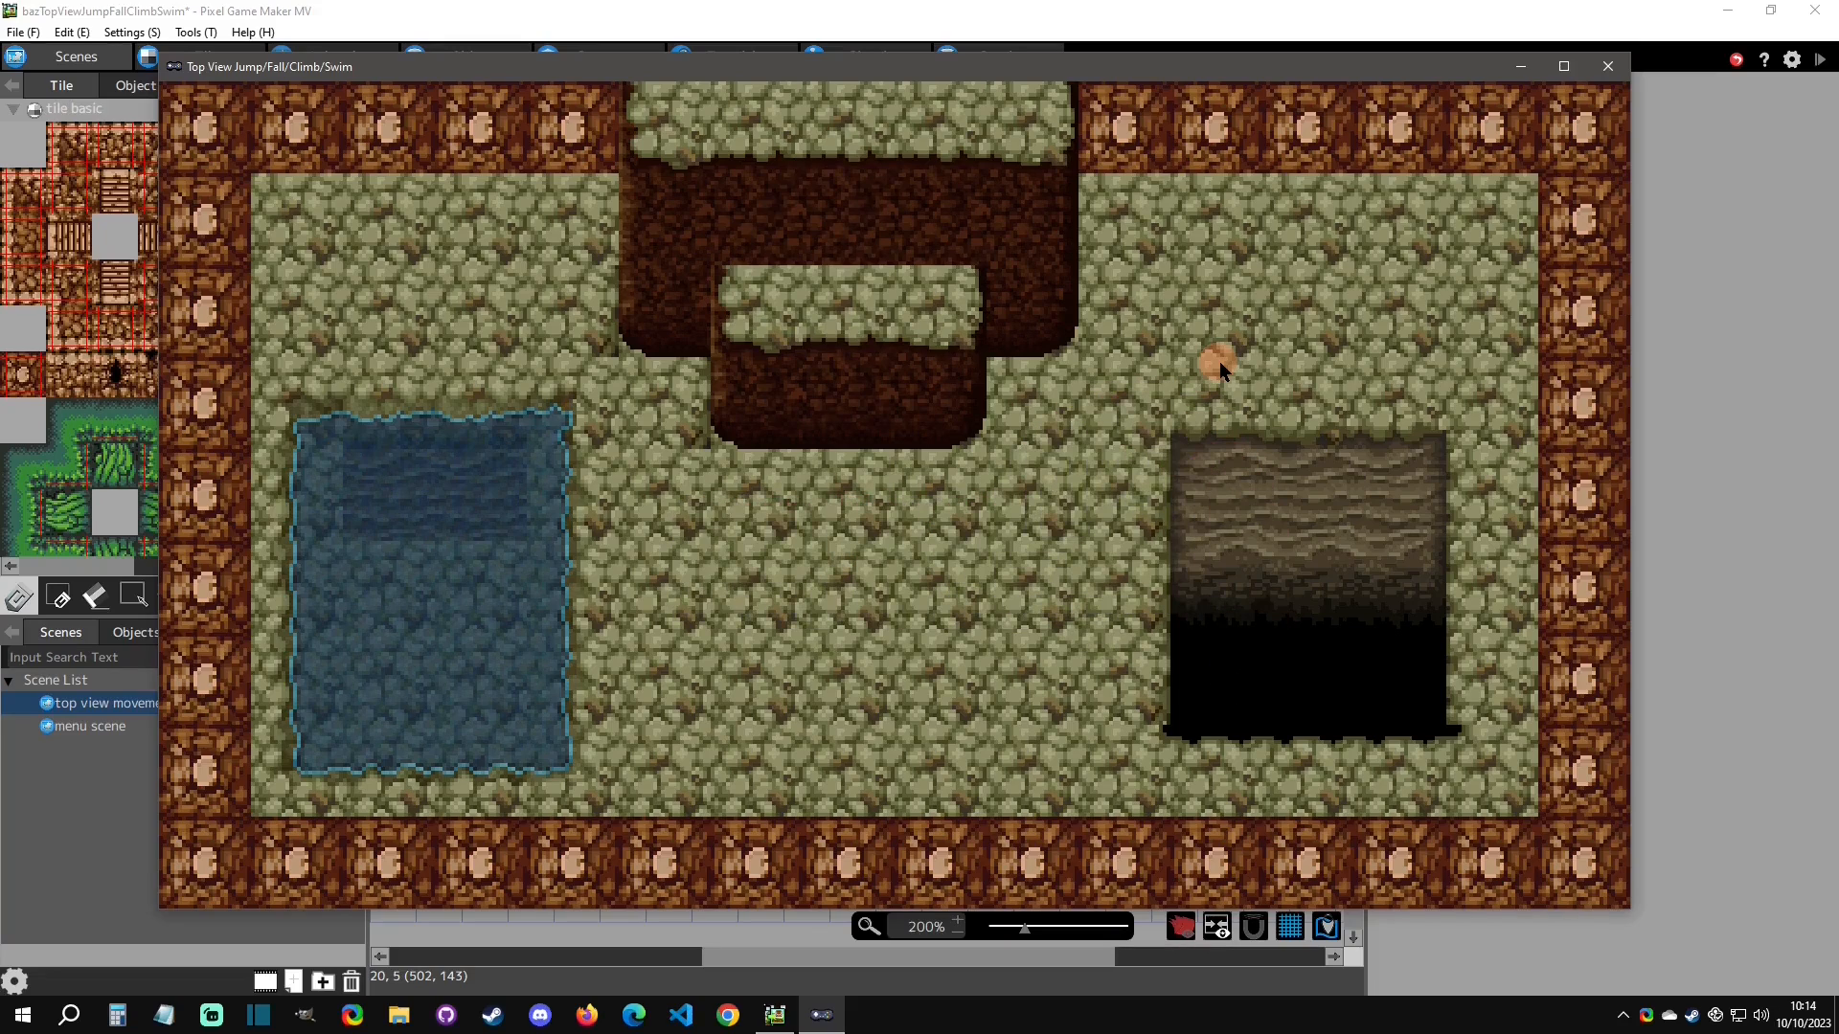
{"action": "key", "text": "Right"}
{"action": "key", "text": "Up"}
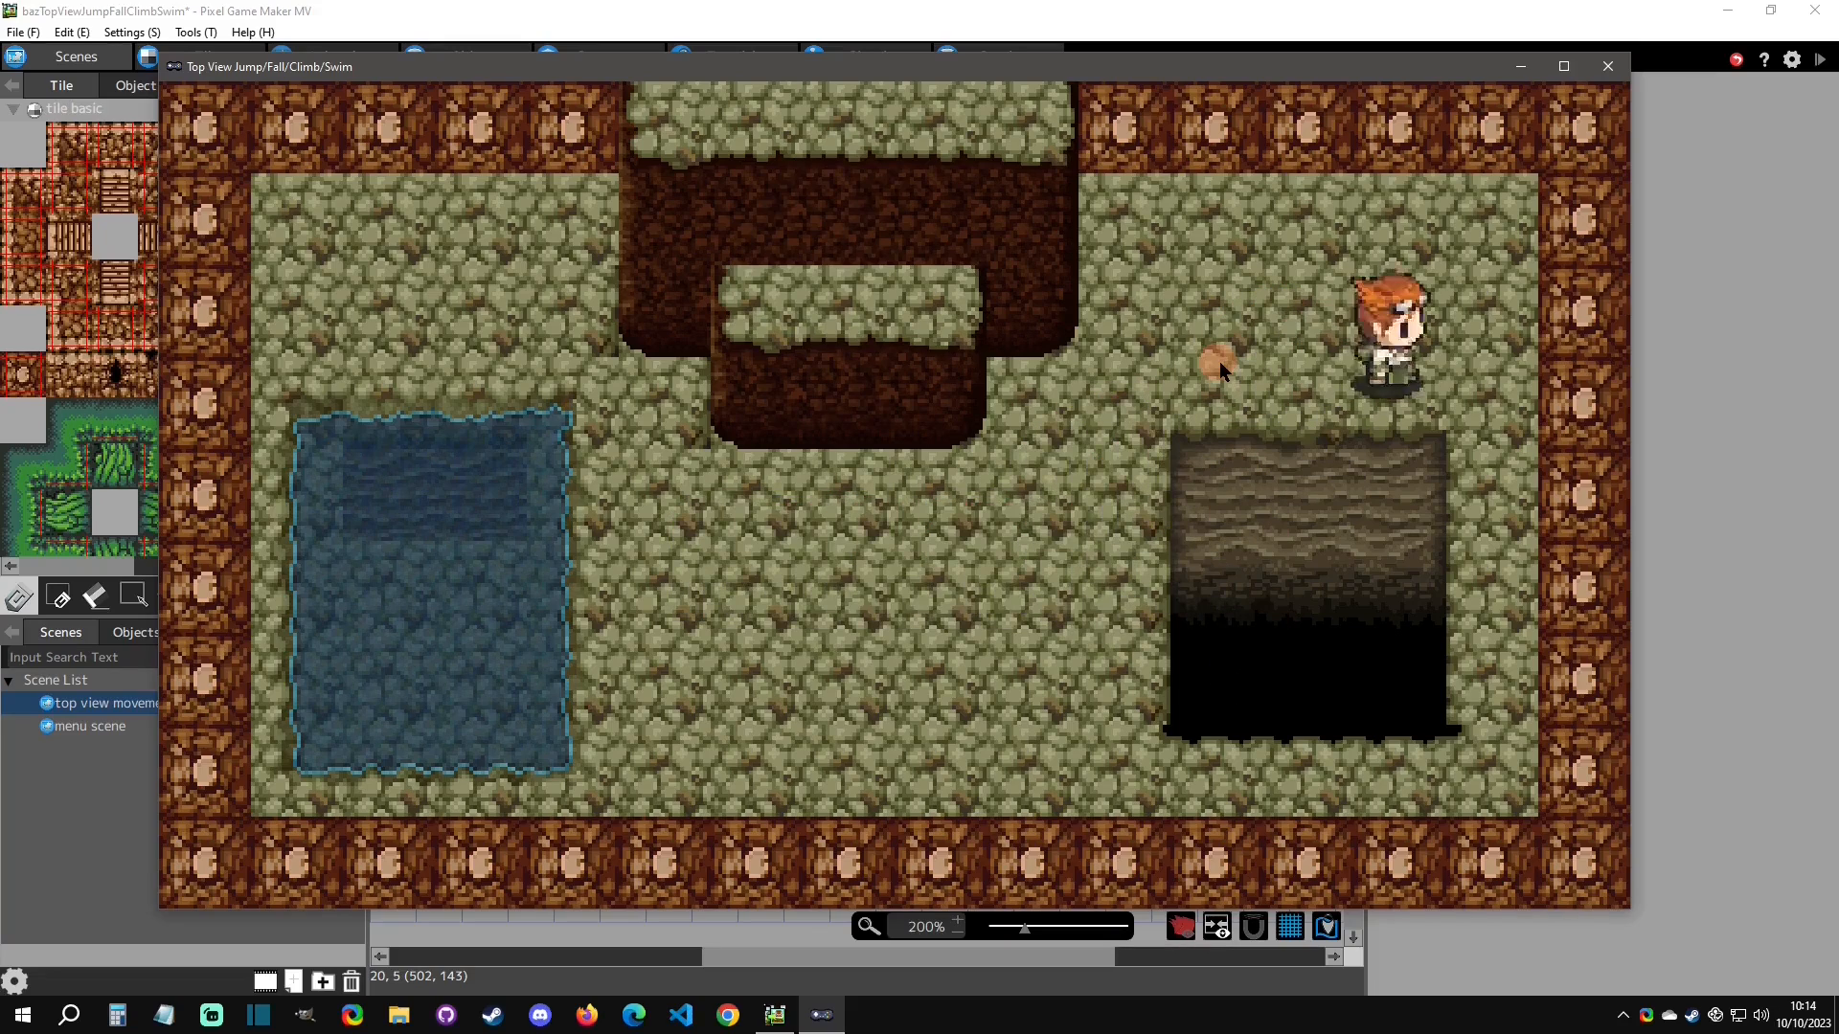
{"action": "key", "text": "Up"}
{"action": "key", "text": "Left"}
{"action": "key", "text": "Down"}
{"action": "key", "text": "Up"}
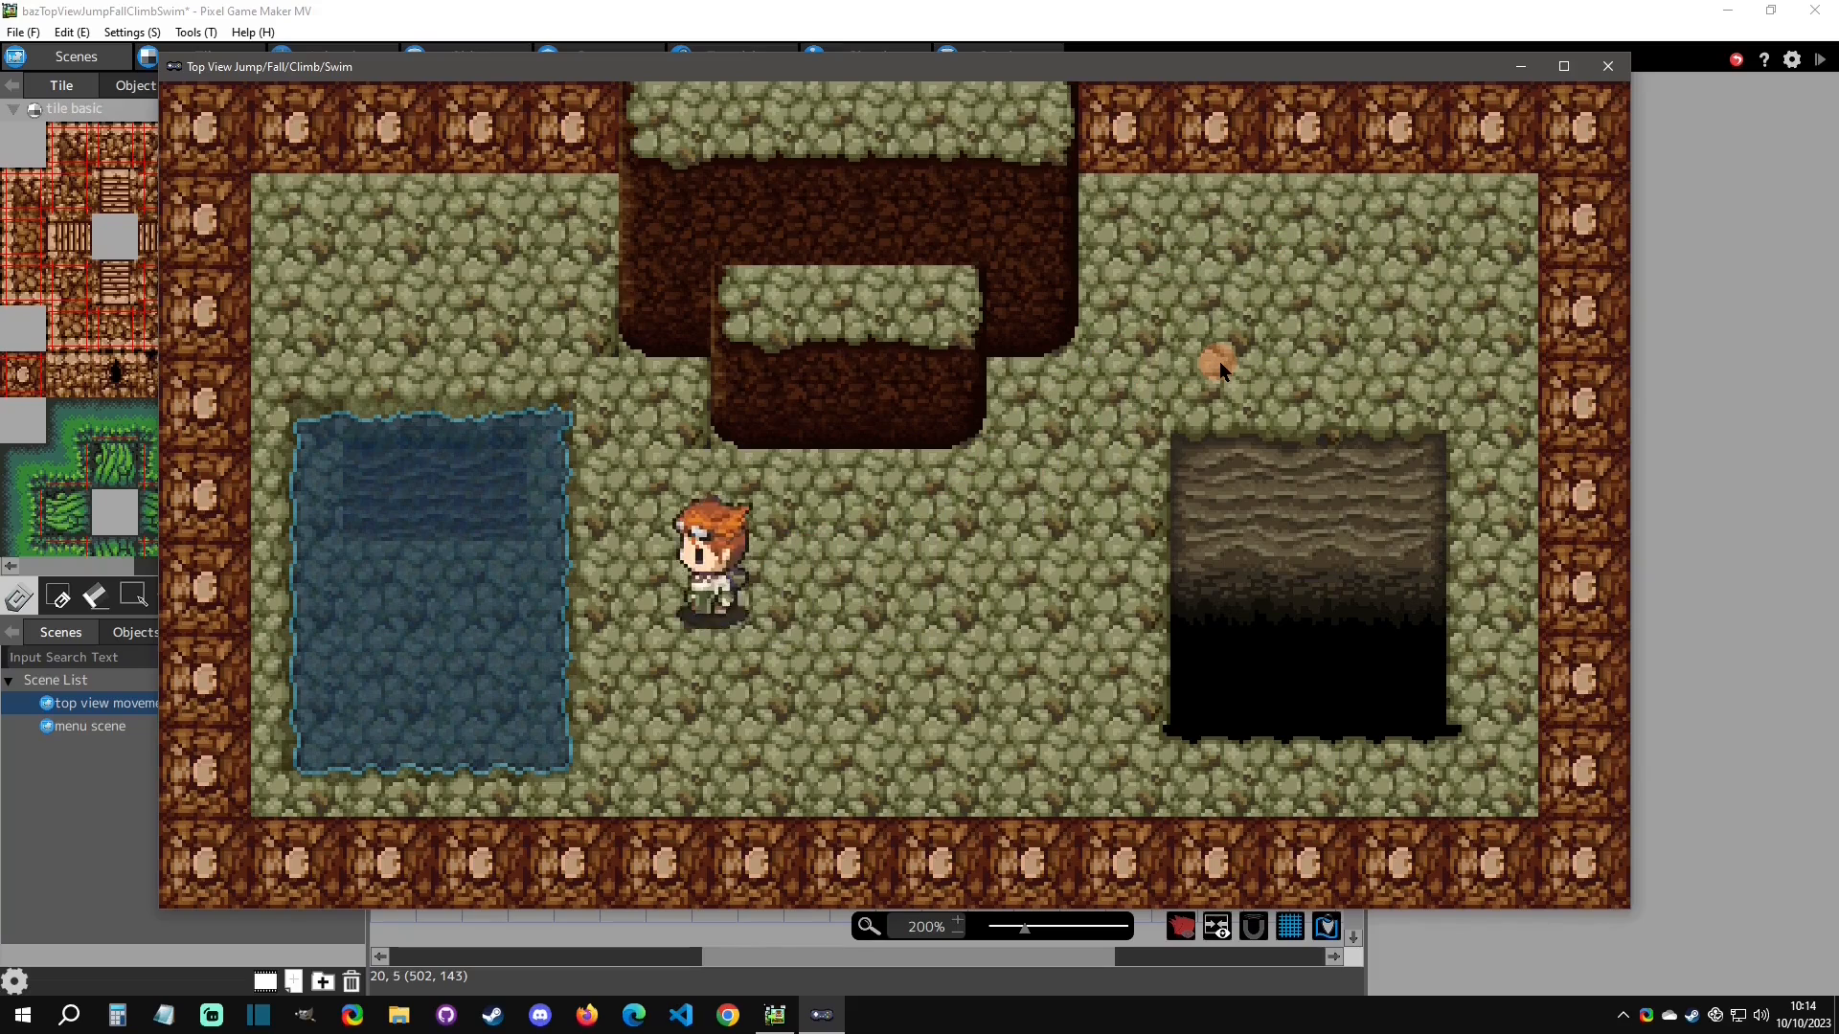
Take the character into the pool and test swimming in all directions.
{"action": "key", "text": "space"}
{"action": "key", "text": "Up"}
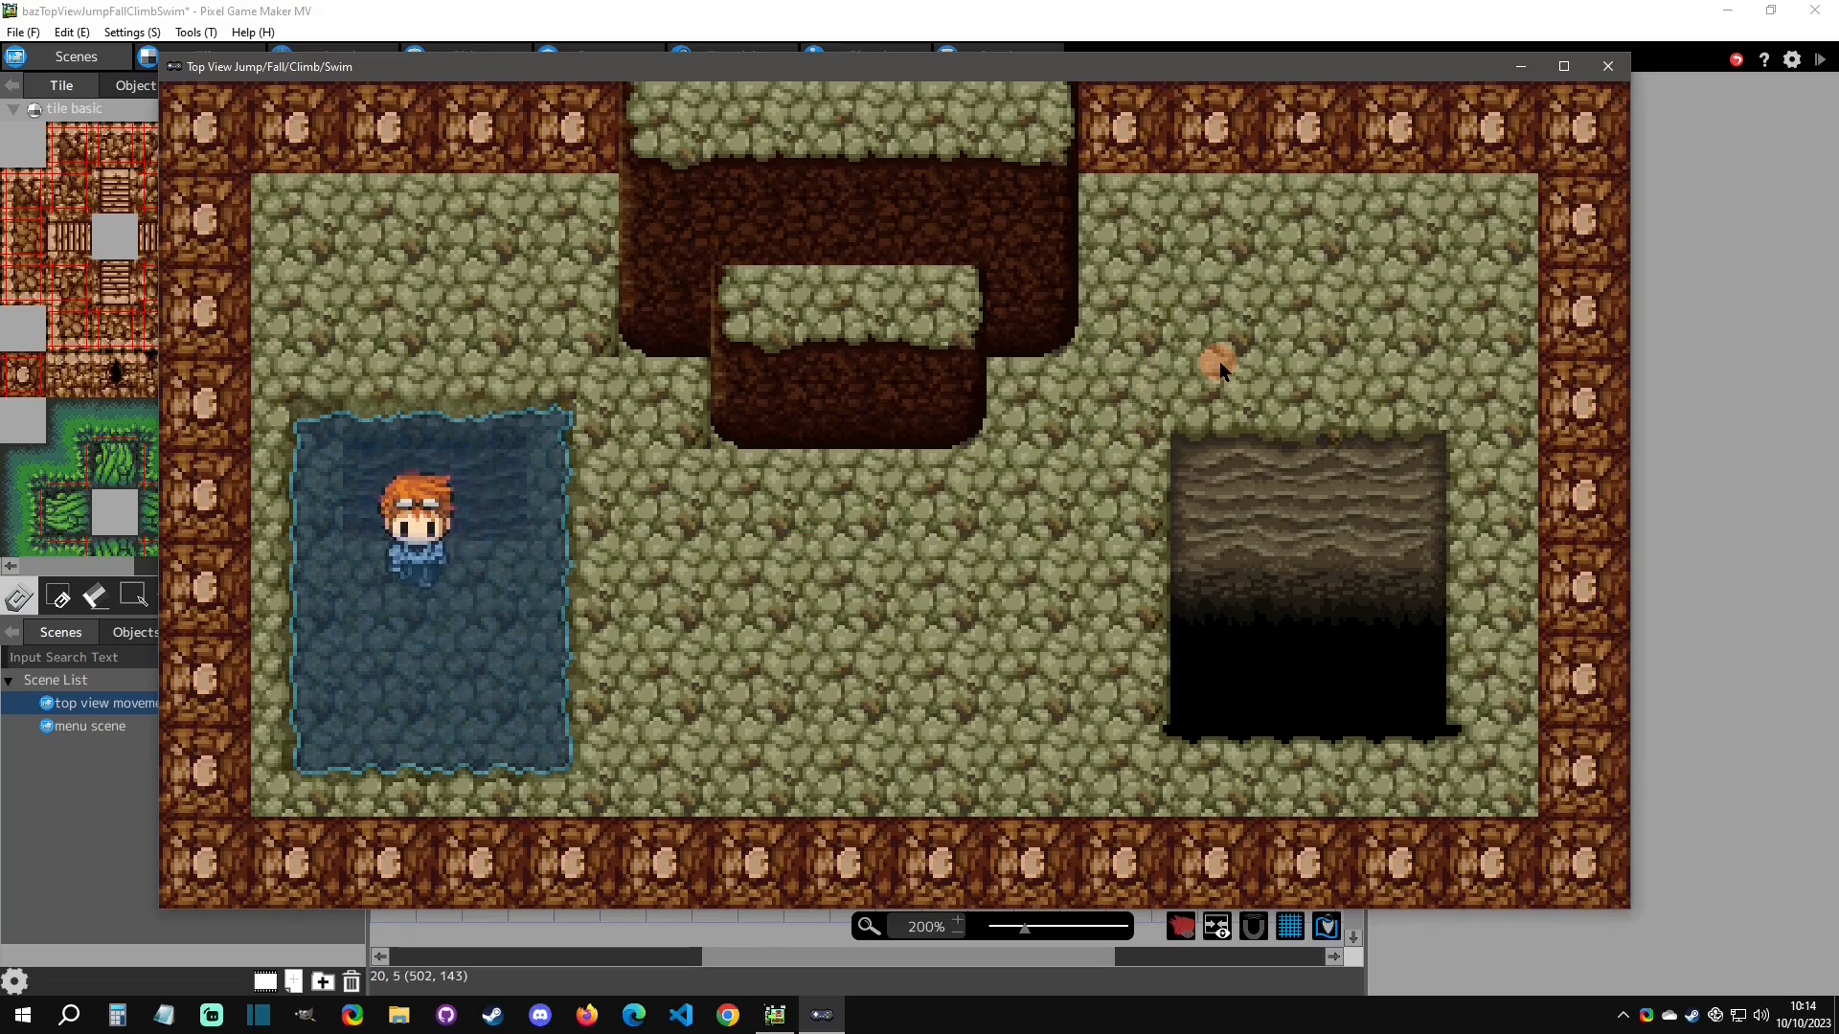
{"action": "key", "text": "Left"}
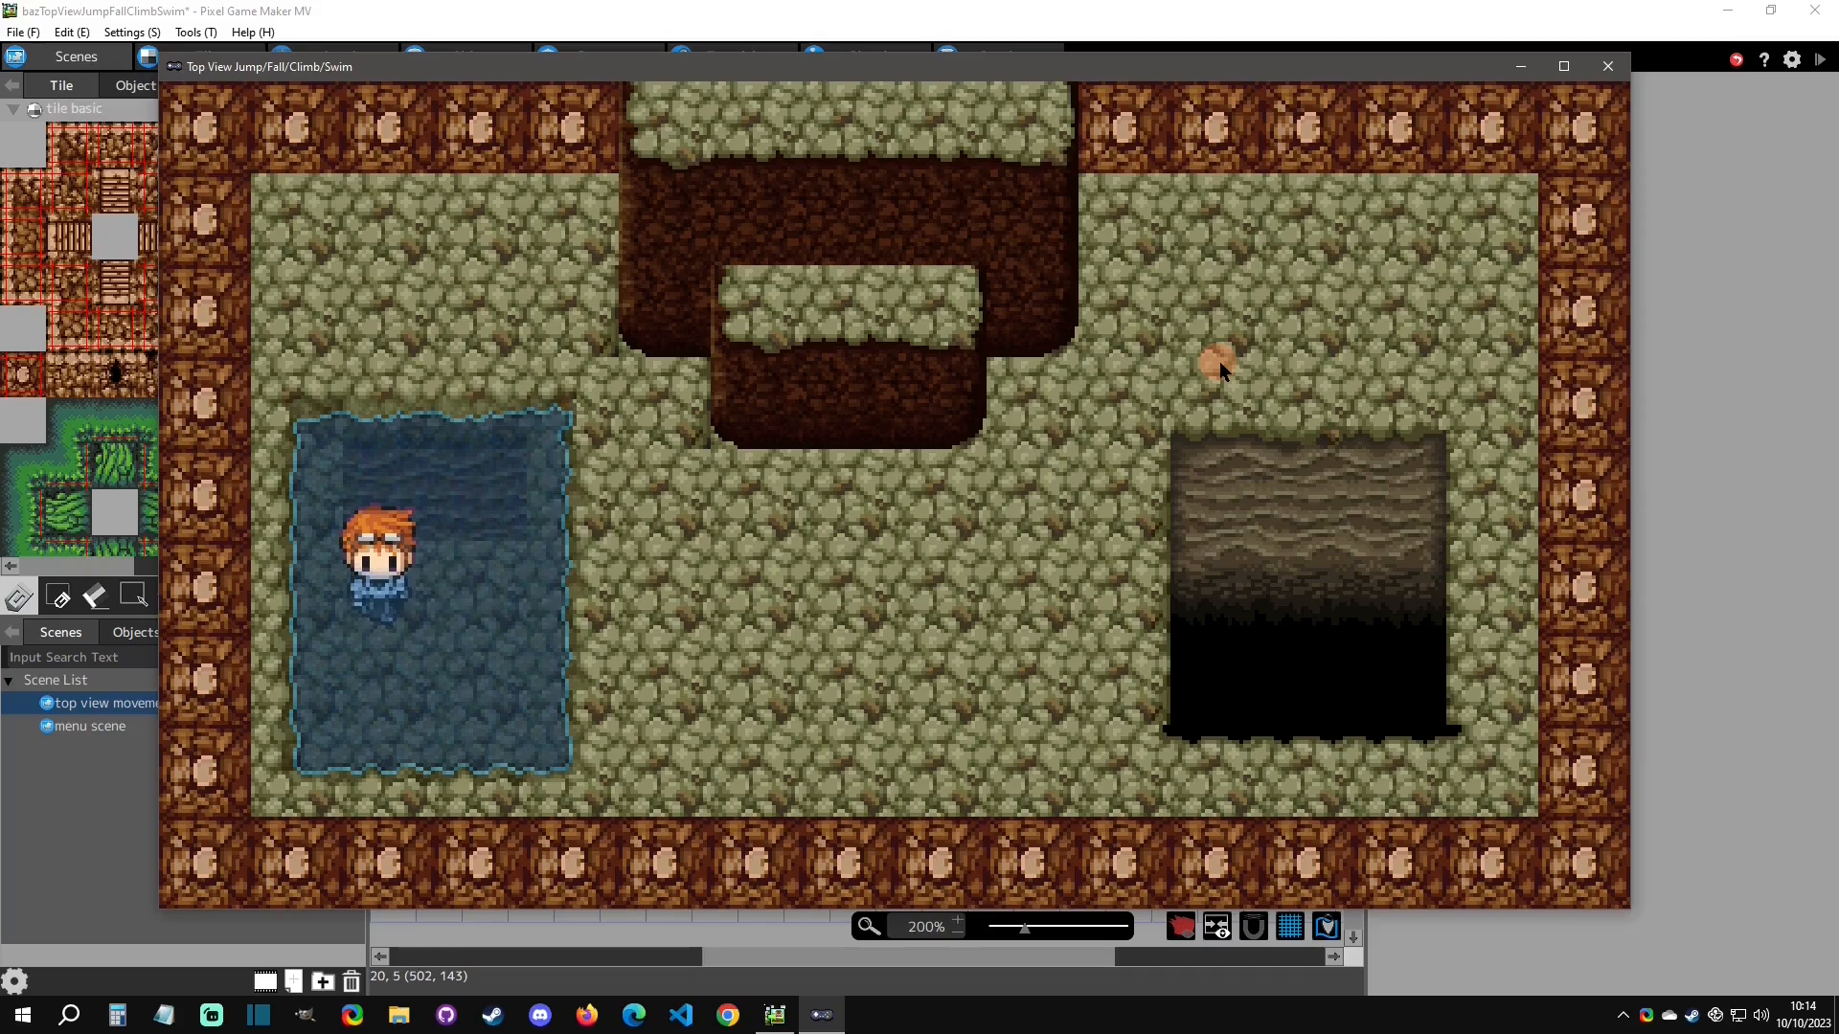
{"action": "key", "text": "Down"}
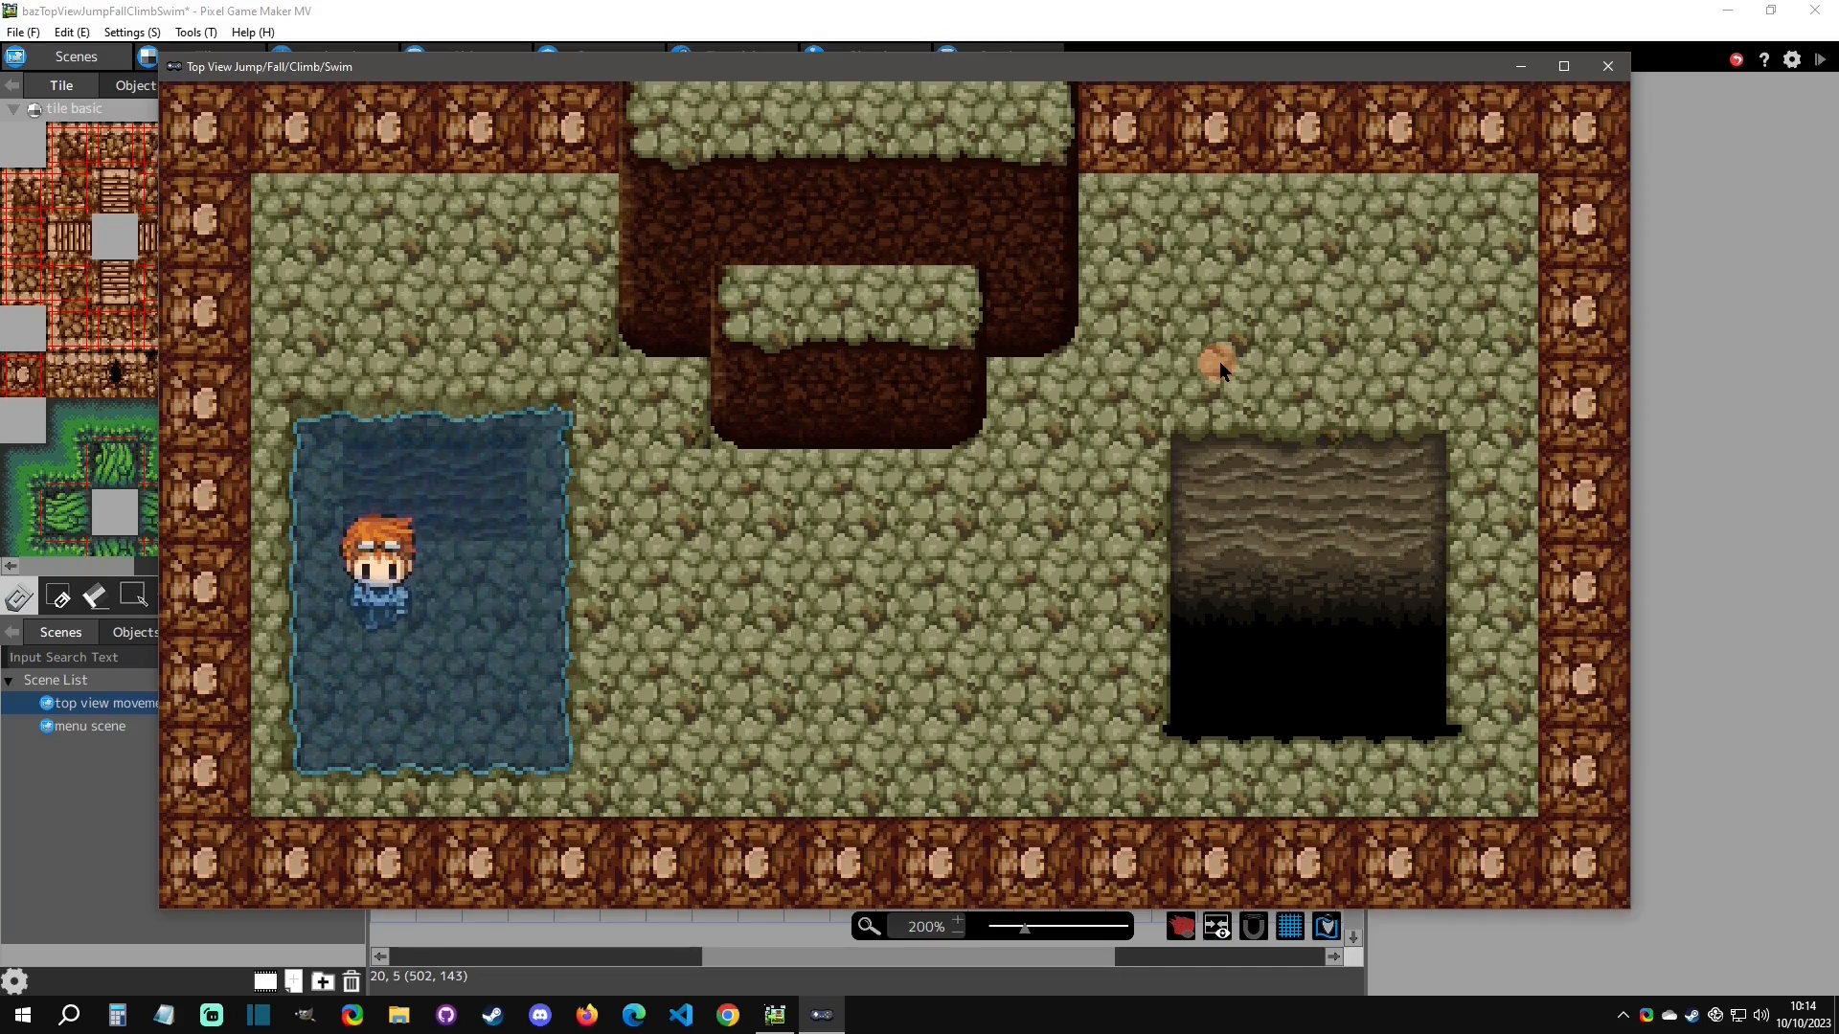
{"action": "key", "text": "Right"}
{"action": "key", "text": "Up"}
{"action": "key", "text": "Up"}
{"action": "key", "text": "Left"}
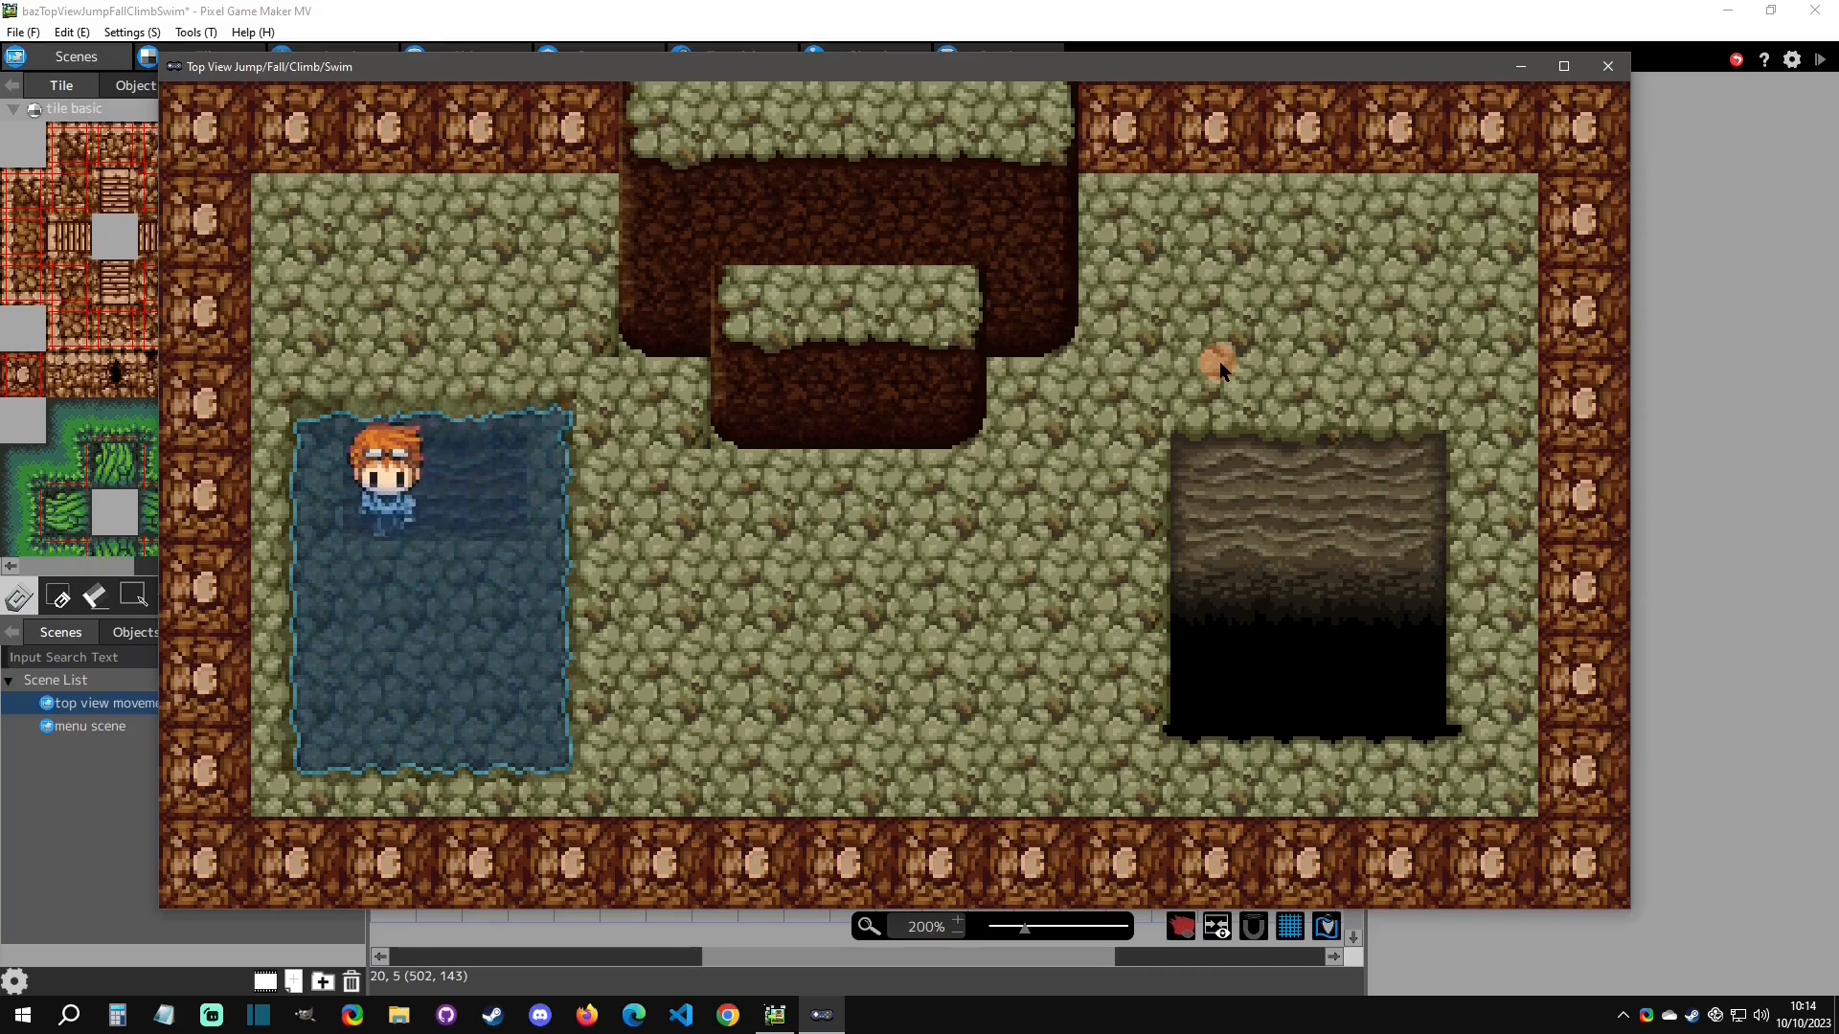
{"action": "key", "text": "Down"}
{"action": "key", "text": "Right"}
{"action": "key", "text": "Up"}
{"action": "key", "text": "Left"}
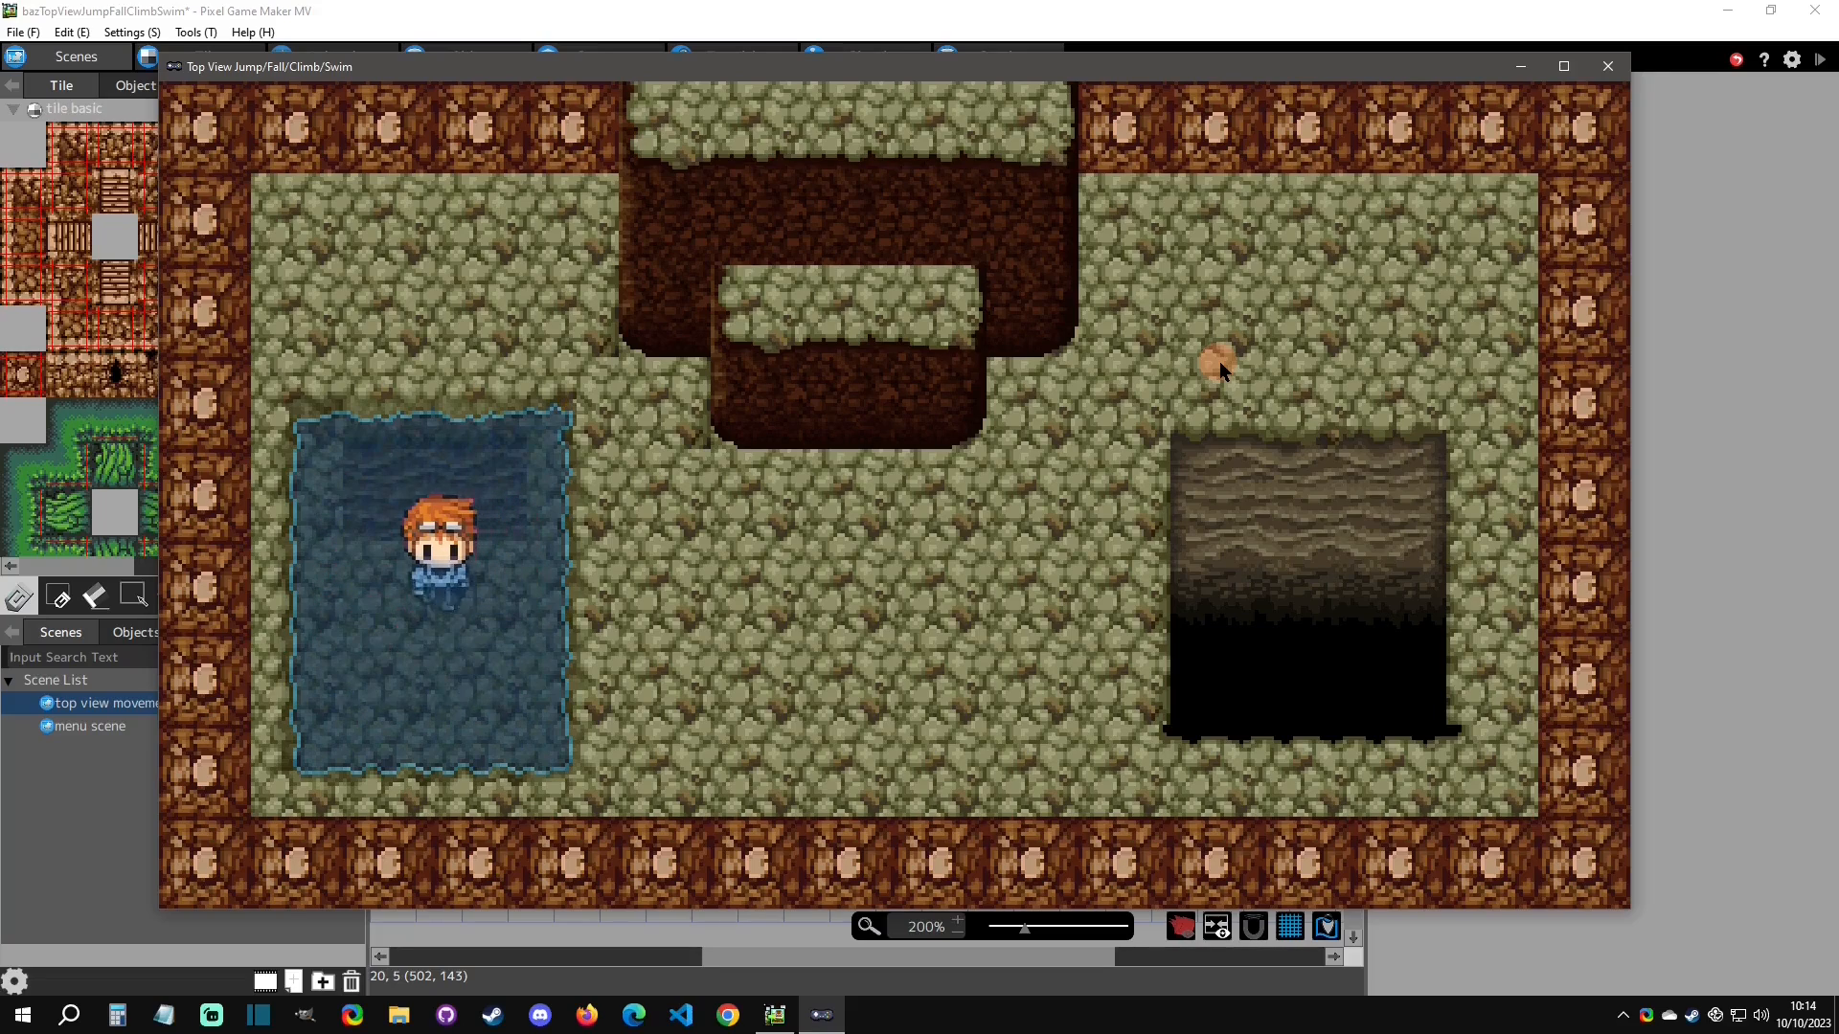
{"action": "key", "text": "Down"}
{"action": "key", "text": "Right"}
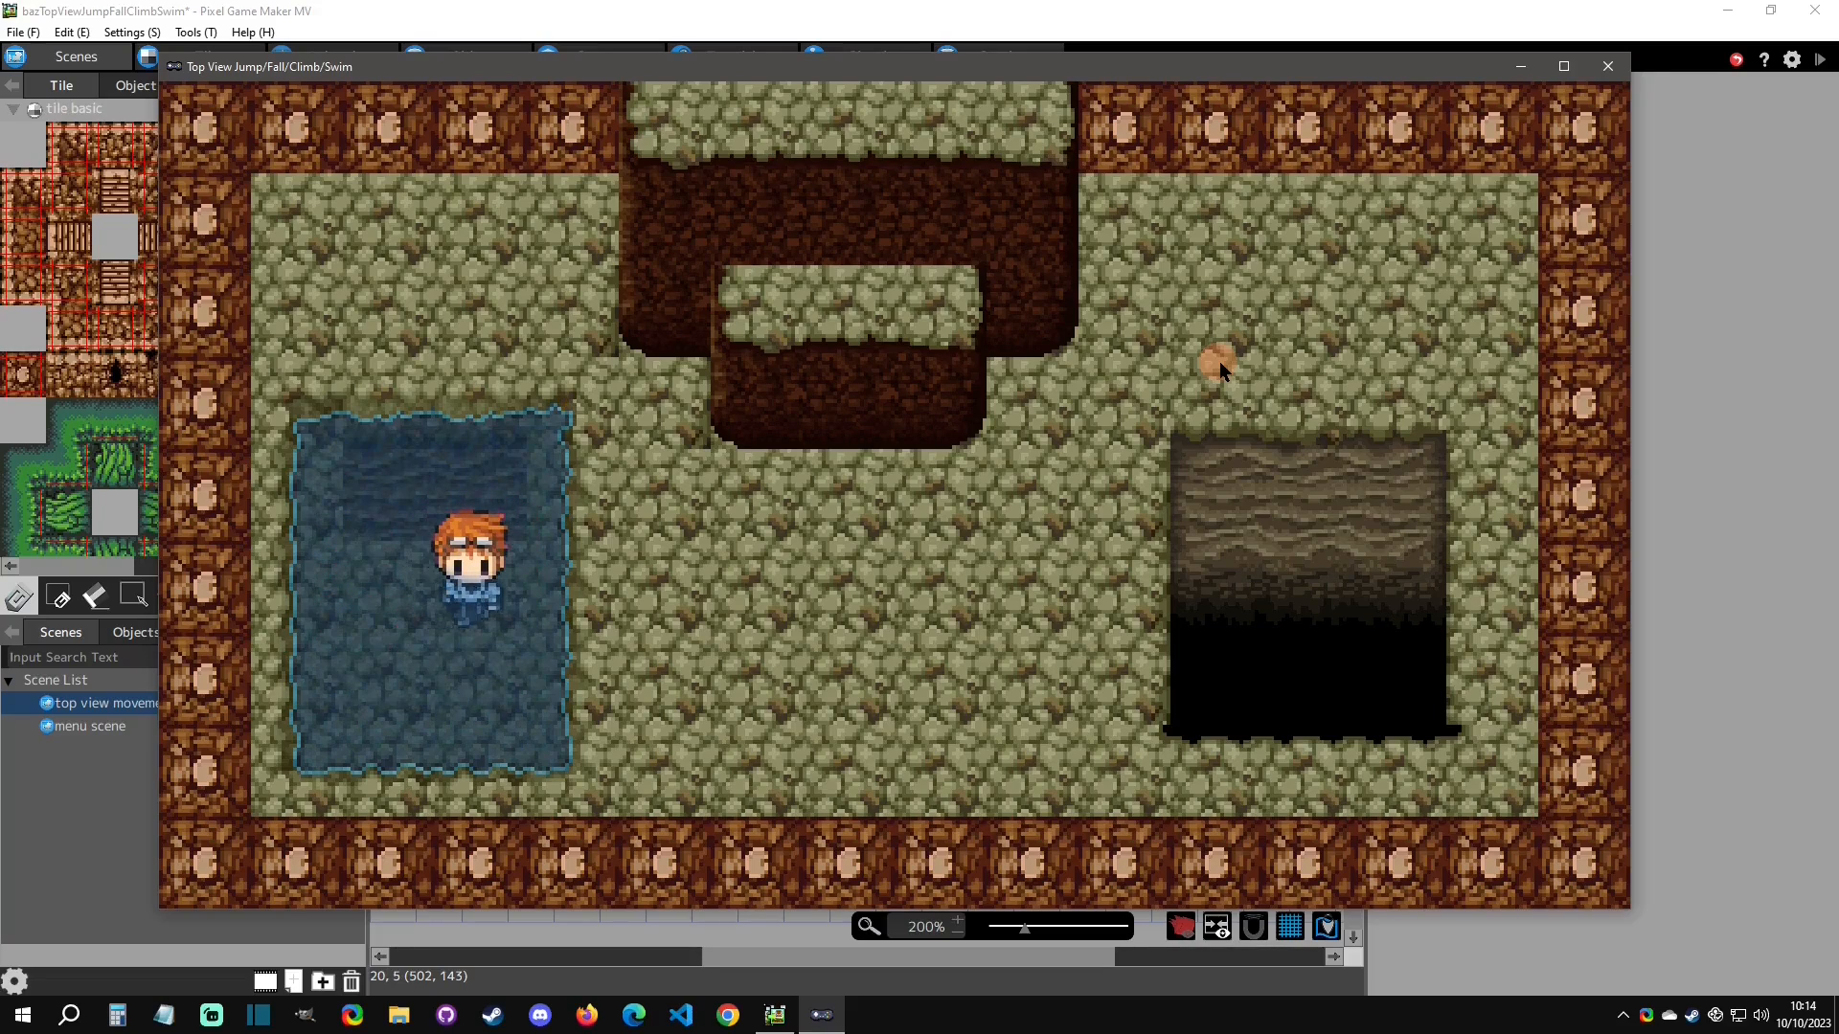
{"action": "key", "text": "Down"}
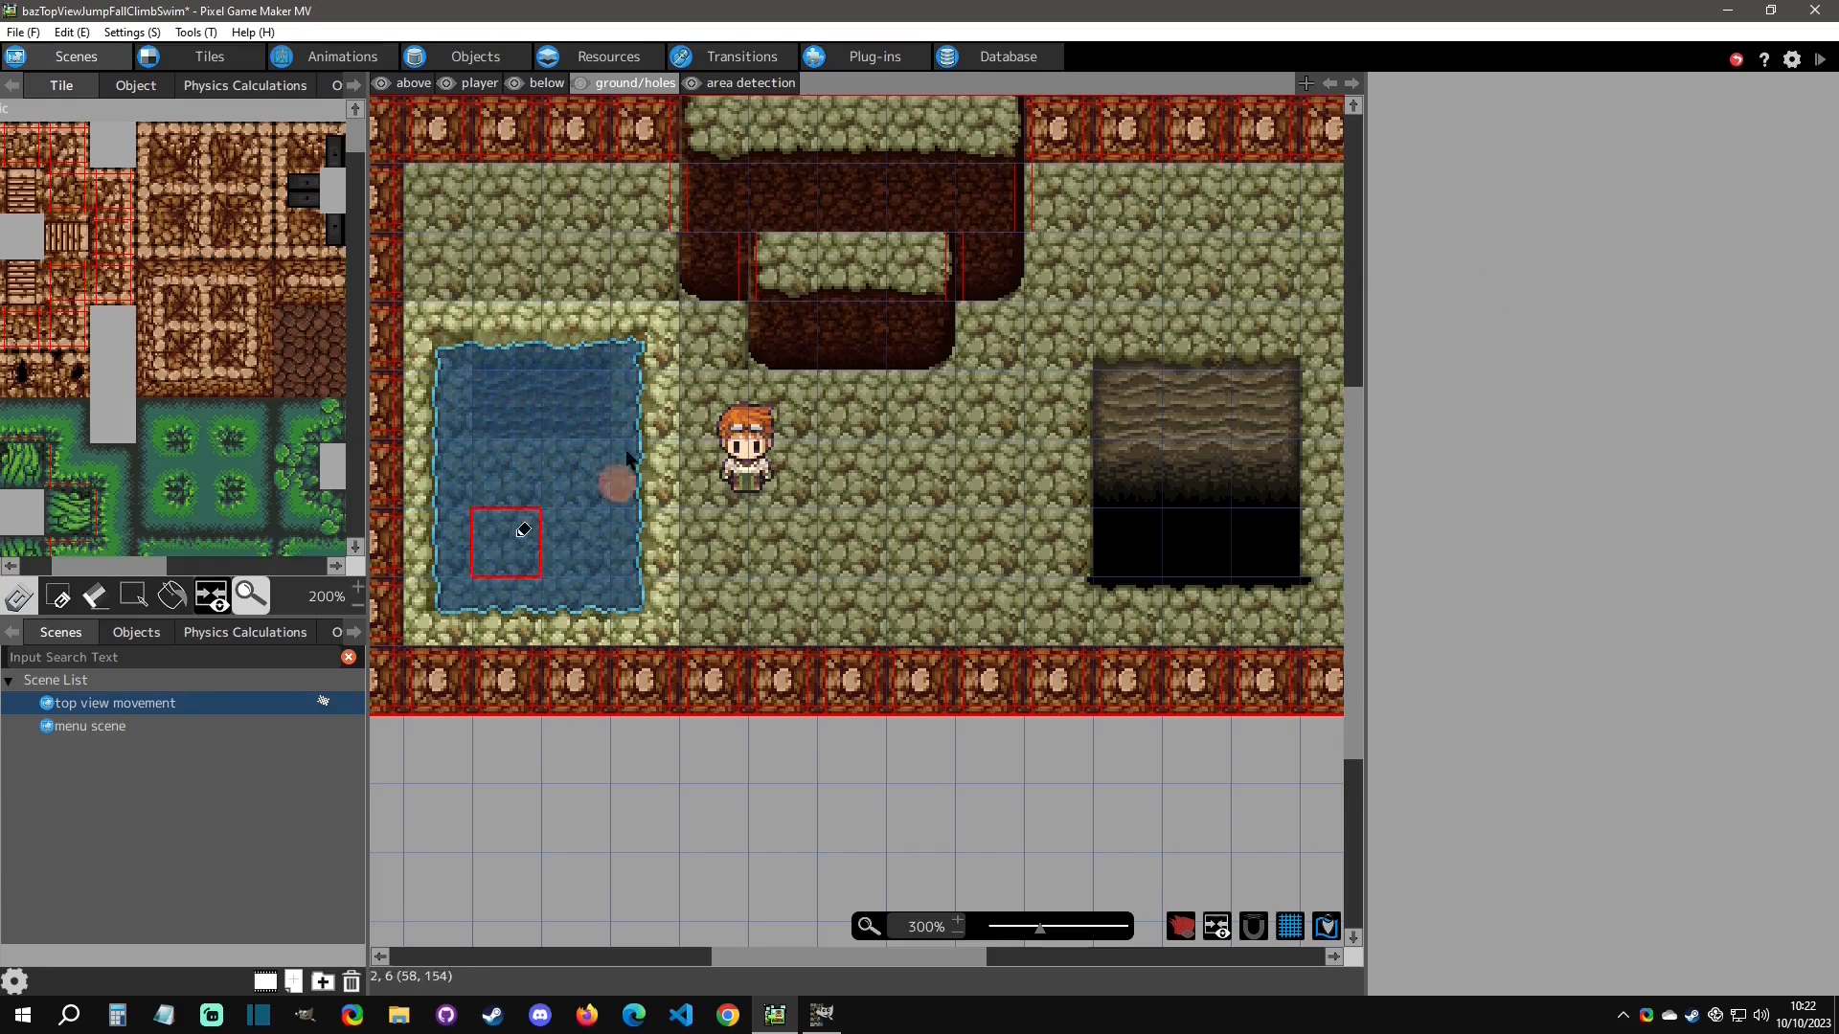
Select the whole water block in the tile cave tileset and compare it with the pool in a test play.
{"action": "left_click", "coordinate": [251, 57]}
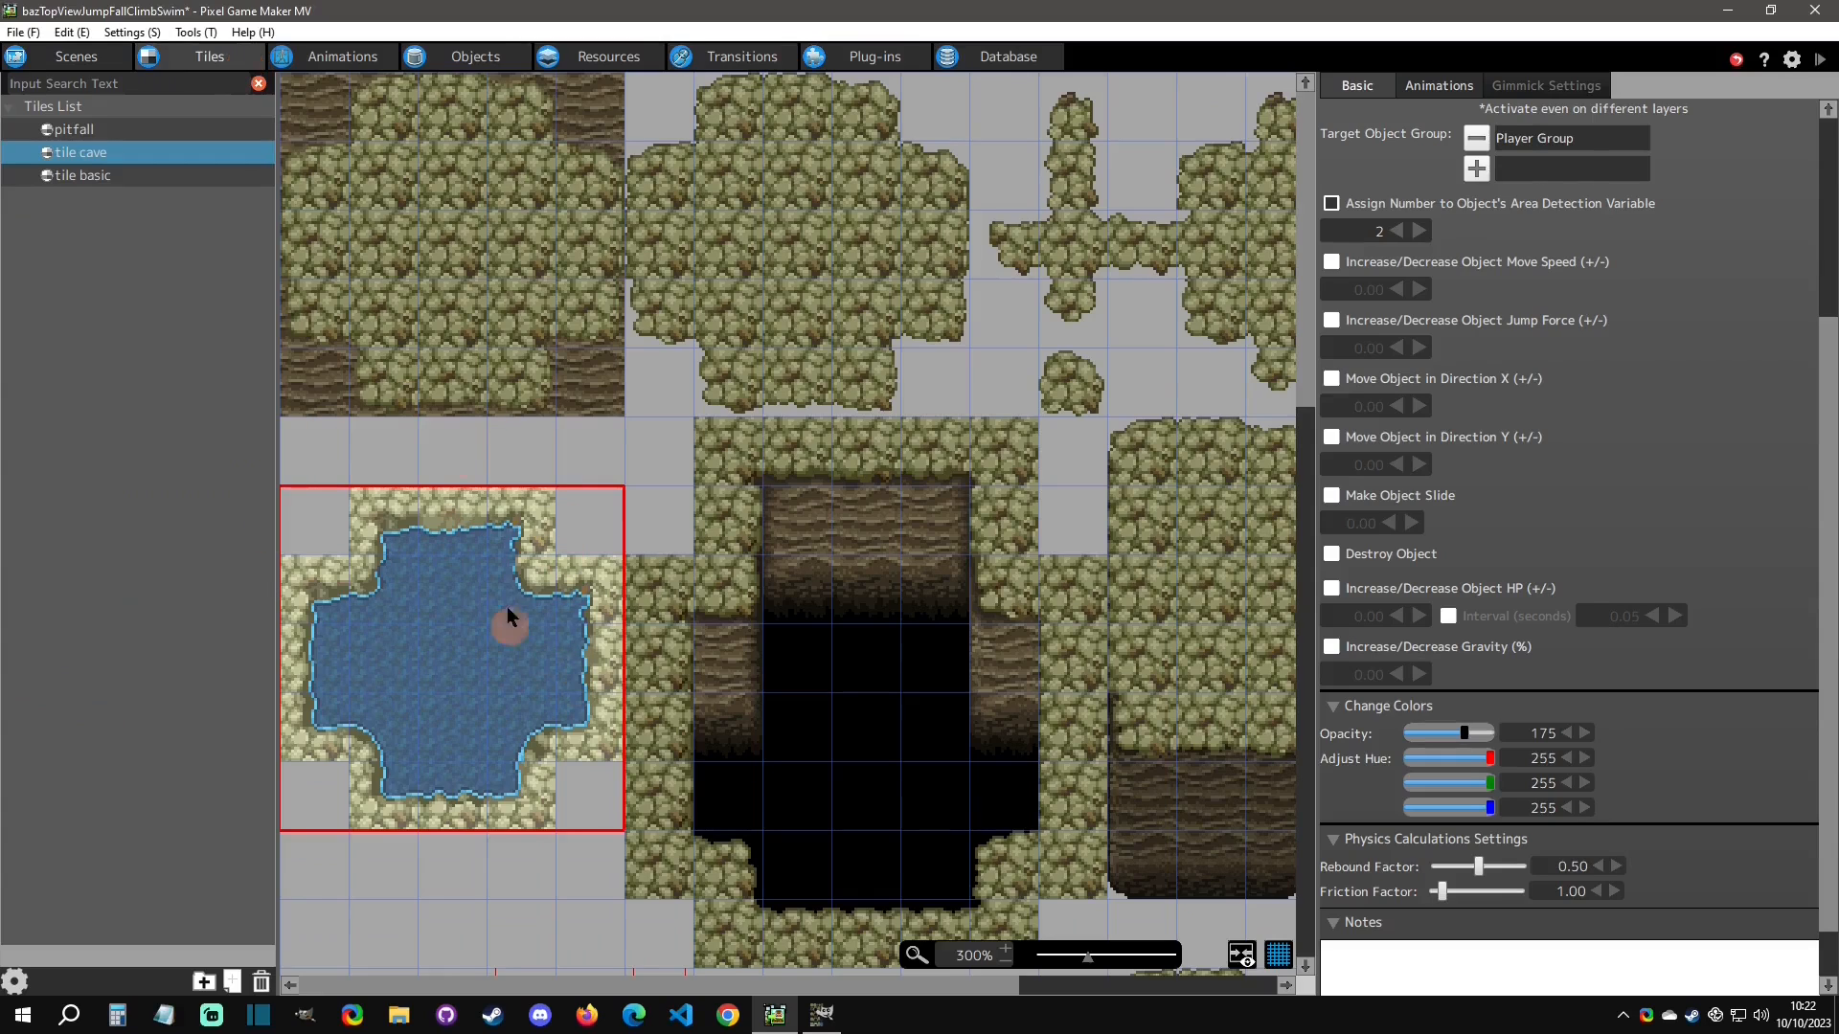
{"action": "left_click_drag", "start_coordinate": [329, 521], "coordinate": [573, 802]}
{"action": "left_click", "coordinate": [1820, 58]}
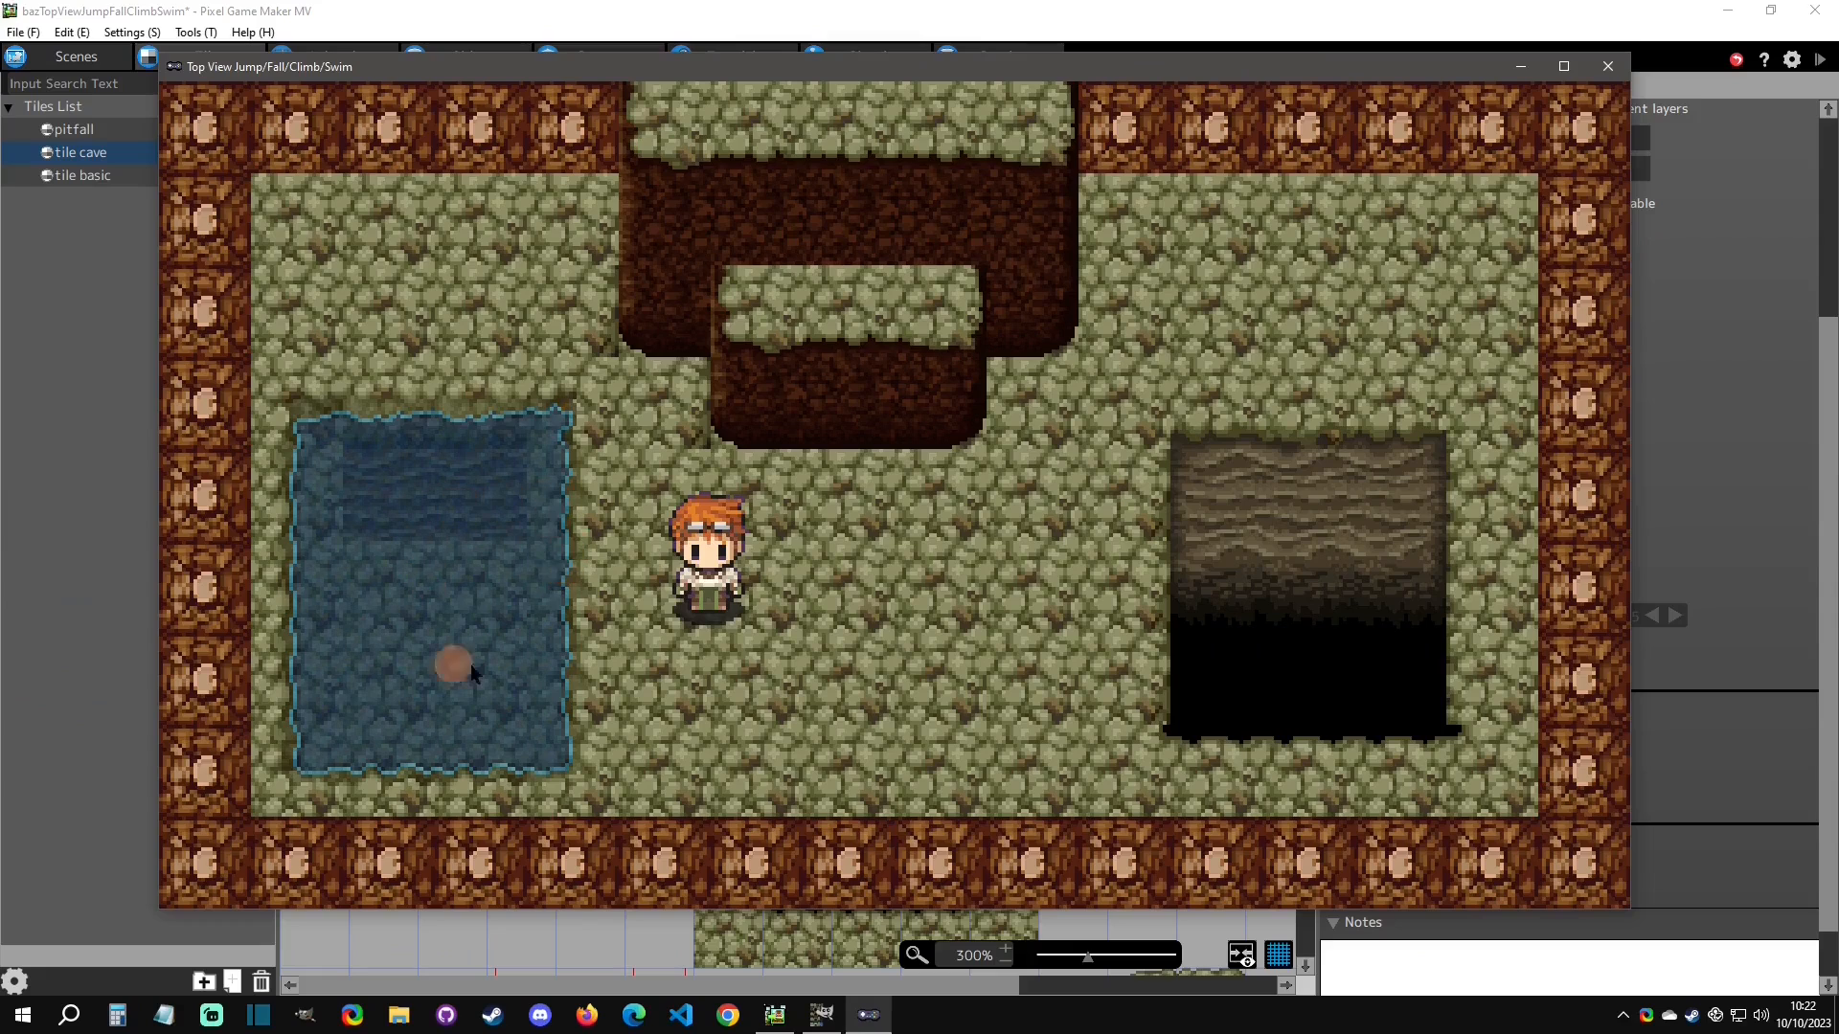
{"action": "left_click", "coordinate": [1605, 67]}
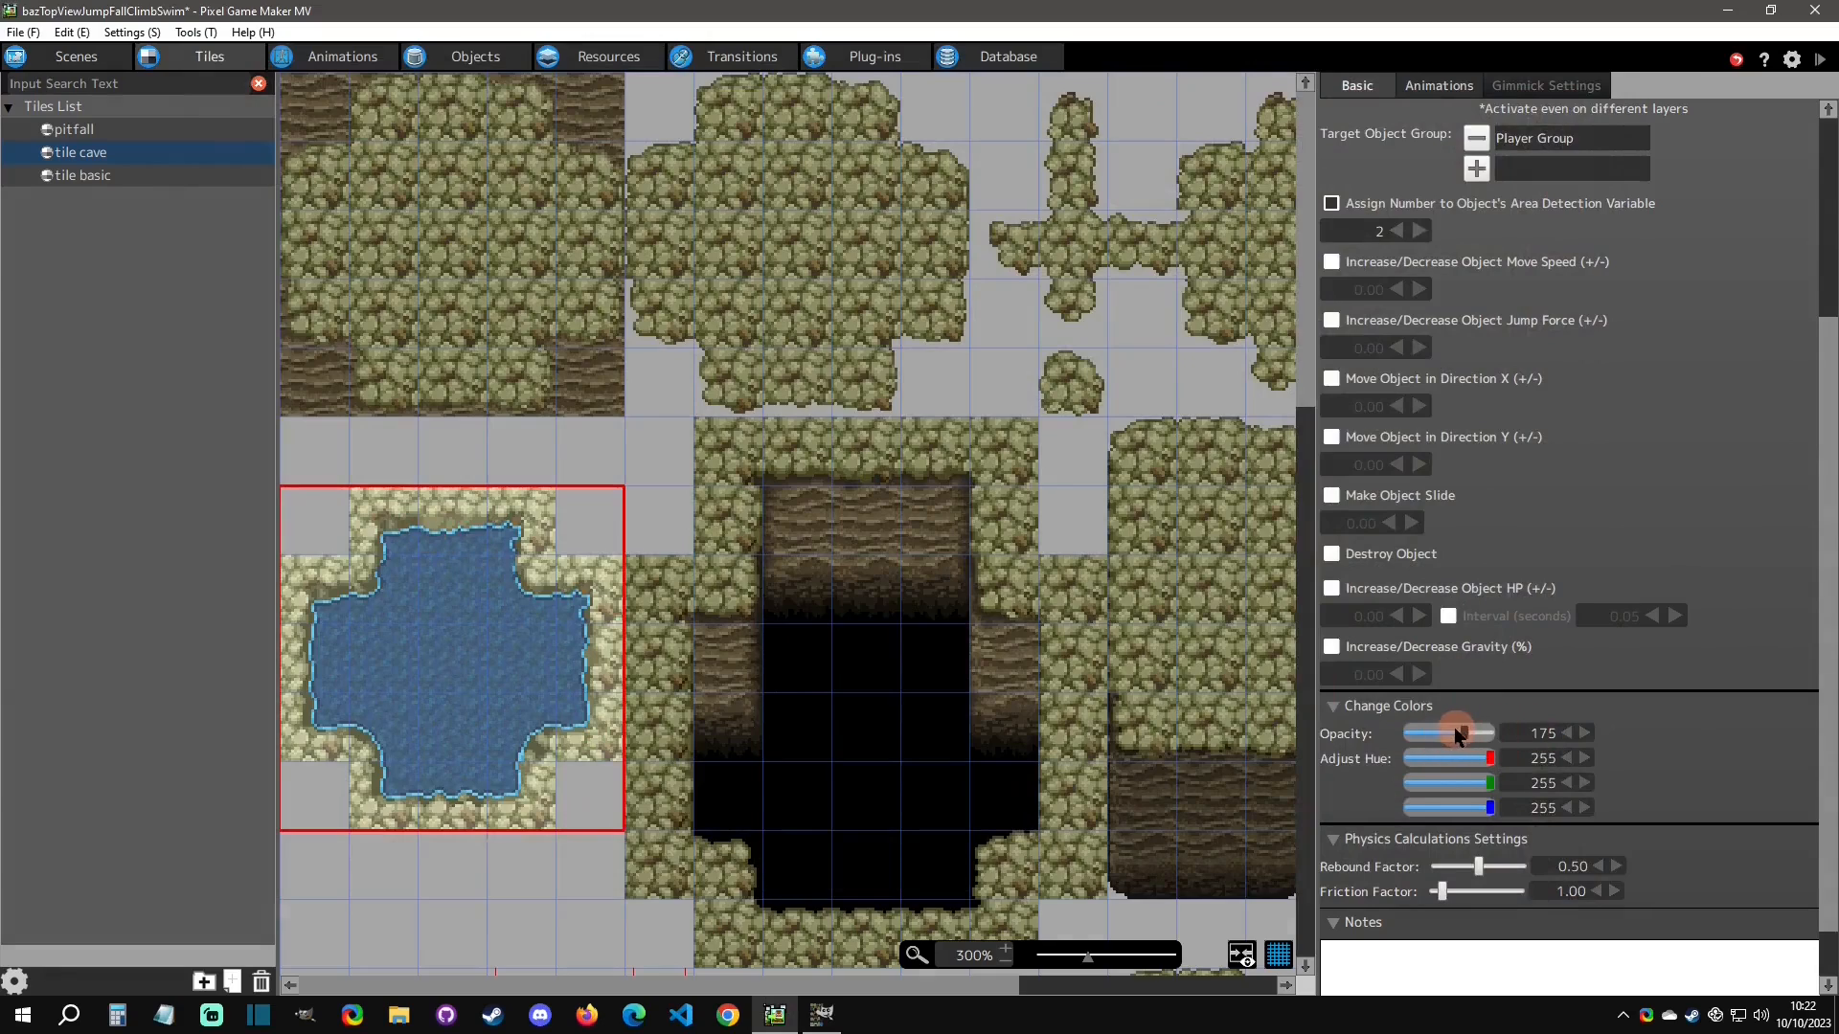
Examine the area detection and opacity settings of the water block's edge, corner and centre tiles.
{"action": "left_click", "coordinate": [452, 523]}
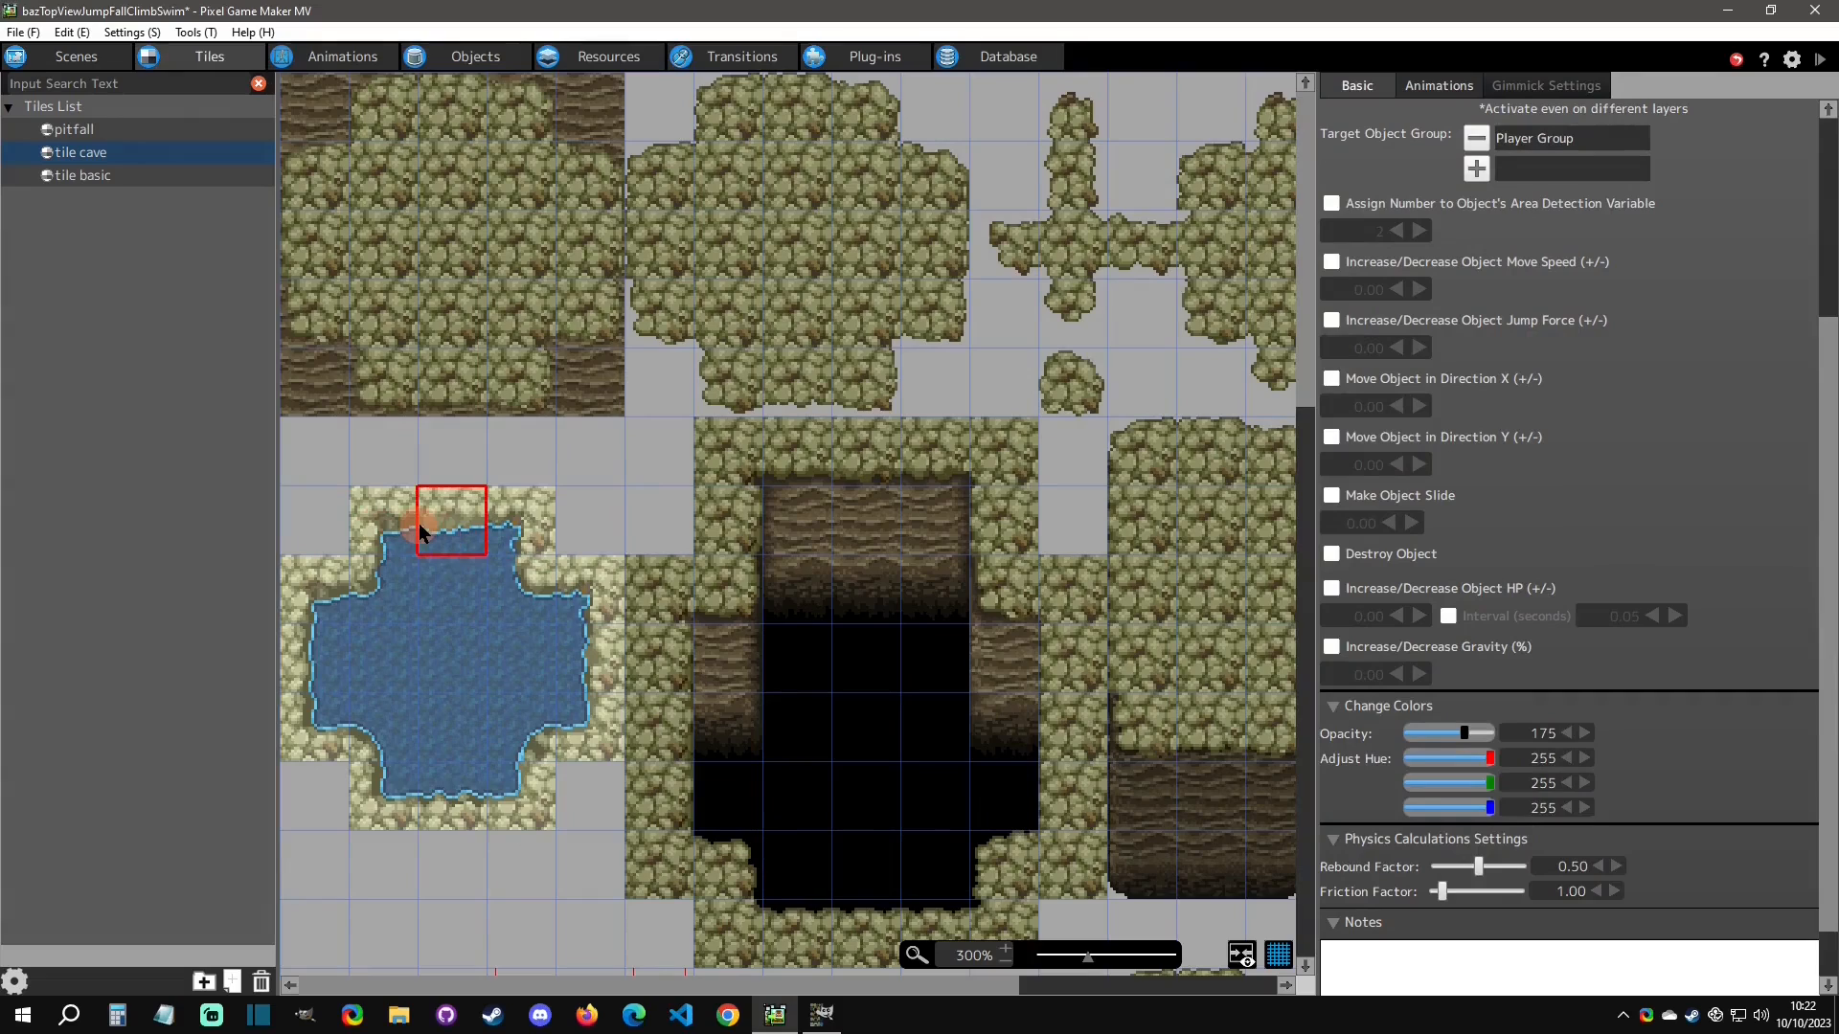
{"action": "left_click_drag", "start_coordinate": [379, 527], "coordinate": [533, 534]}
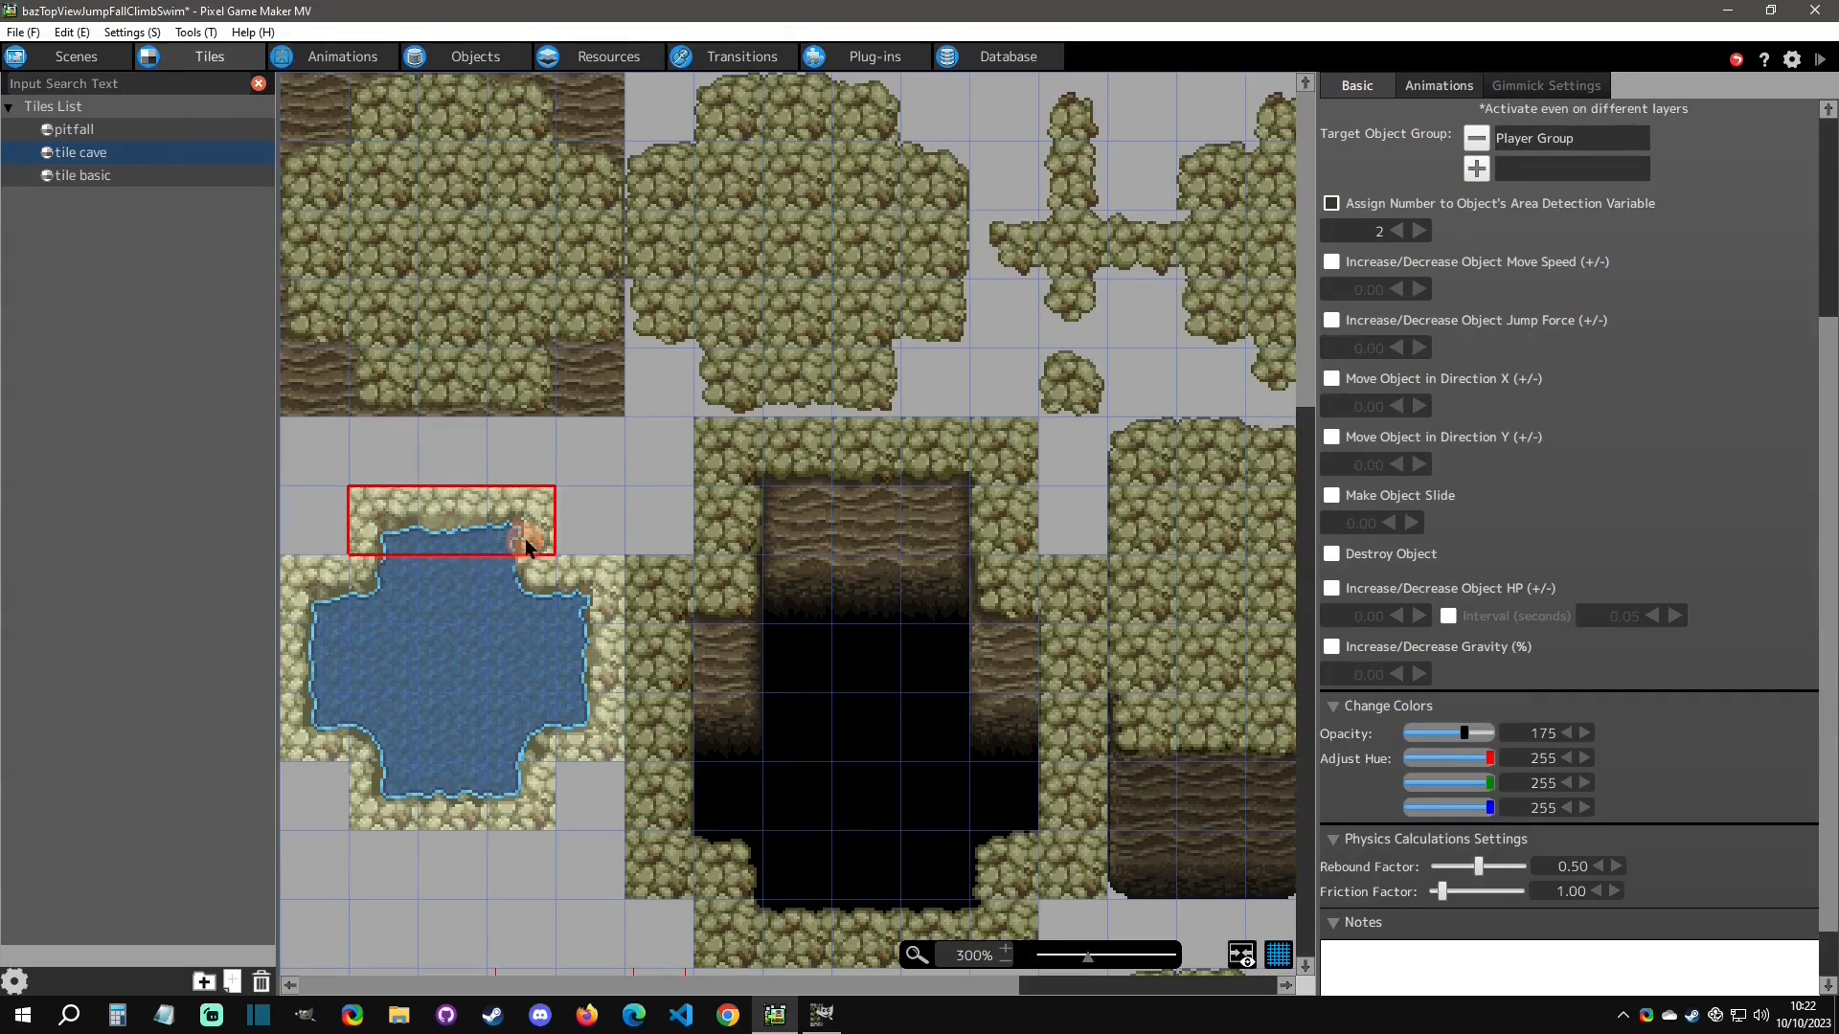
{"action": "left_click", "coordinate": [541, 592]}
{"action": "left_click_drag", "start_coordinate": [589, 603], "coordinate": [578, 743]}
{"action": "left_click", "coordinate": [519, 745]}
{"action": "left_click", "coordinate": [521, 778]}
{"action": "left_click_drag", "start_coordinate": [470, 802], "coordinate": [300, 730]}
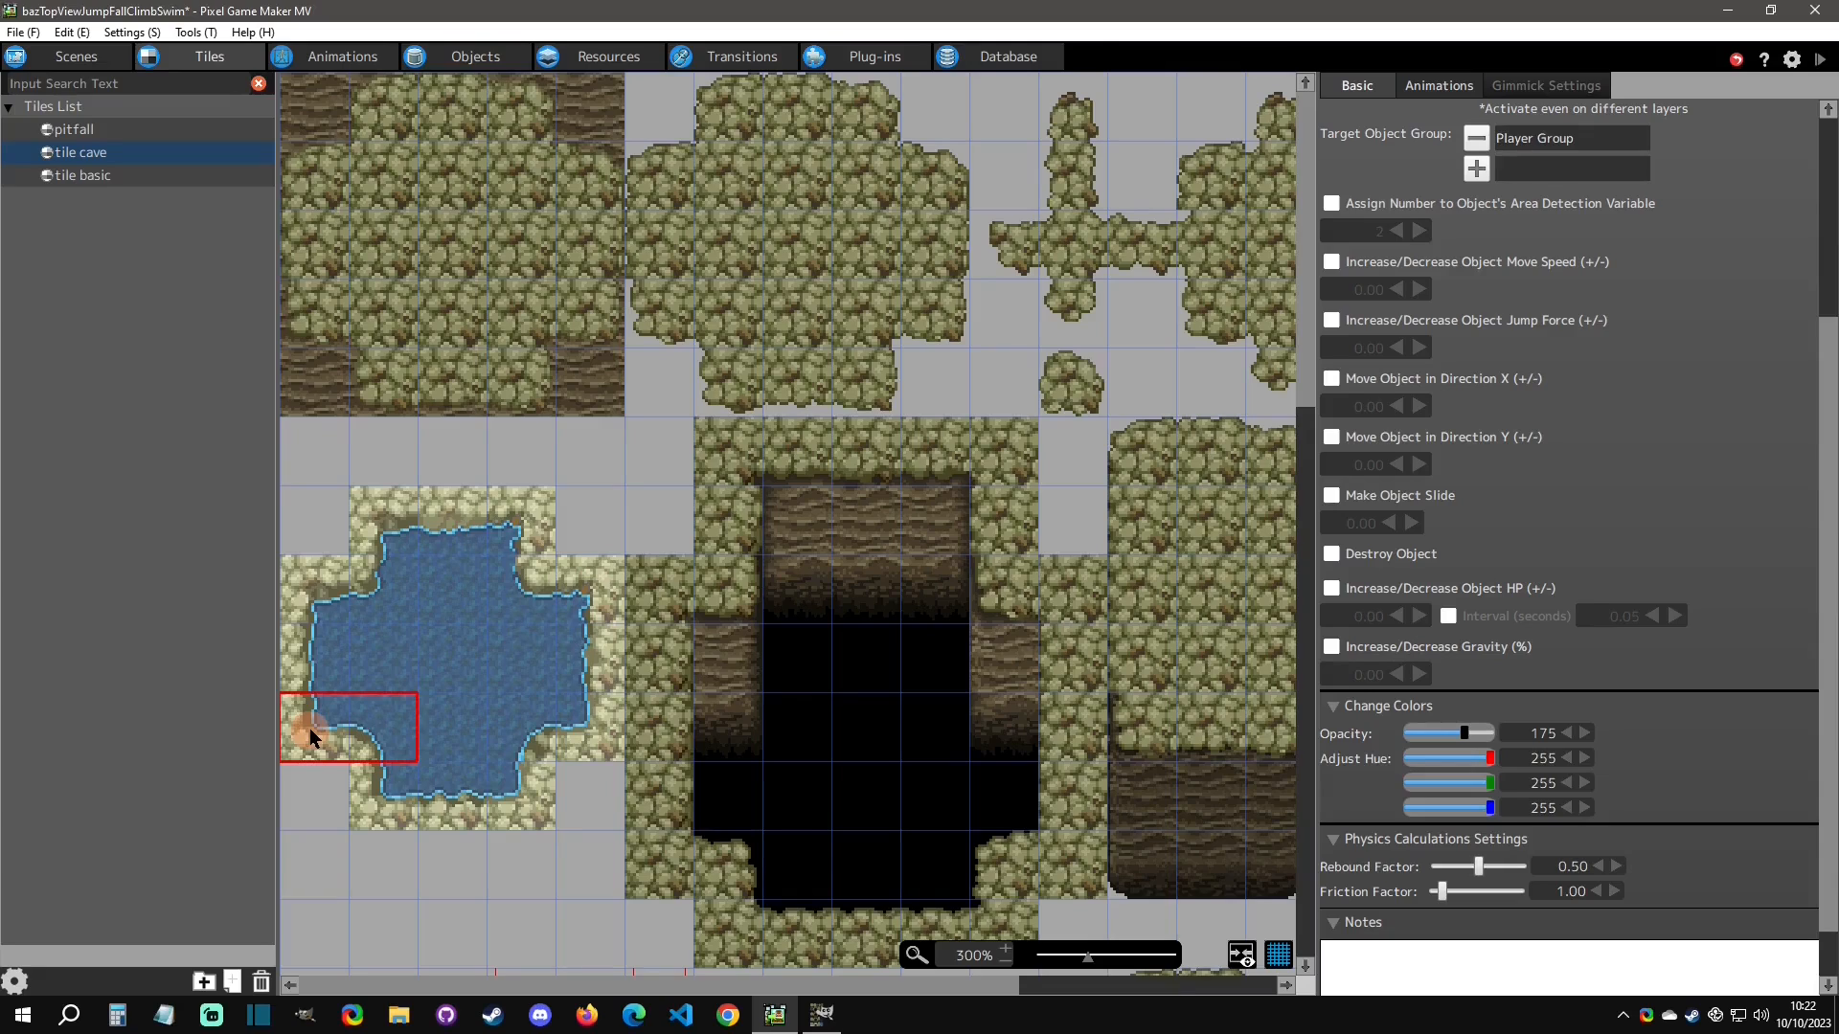
{"action": "left_click", "coordinate": [449, 648]}
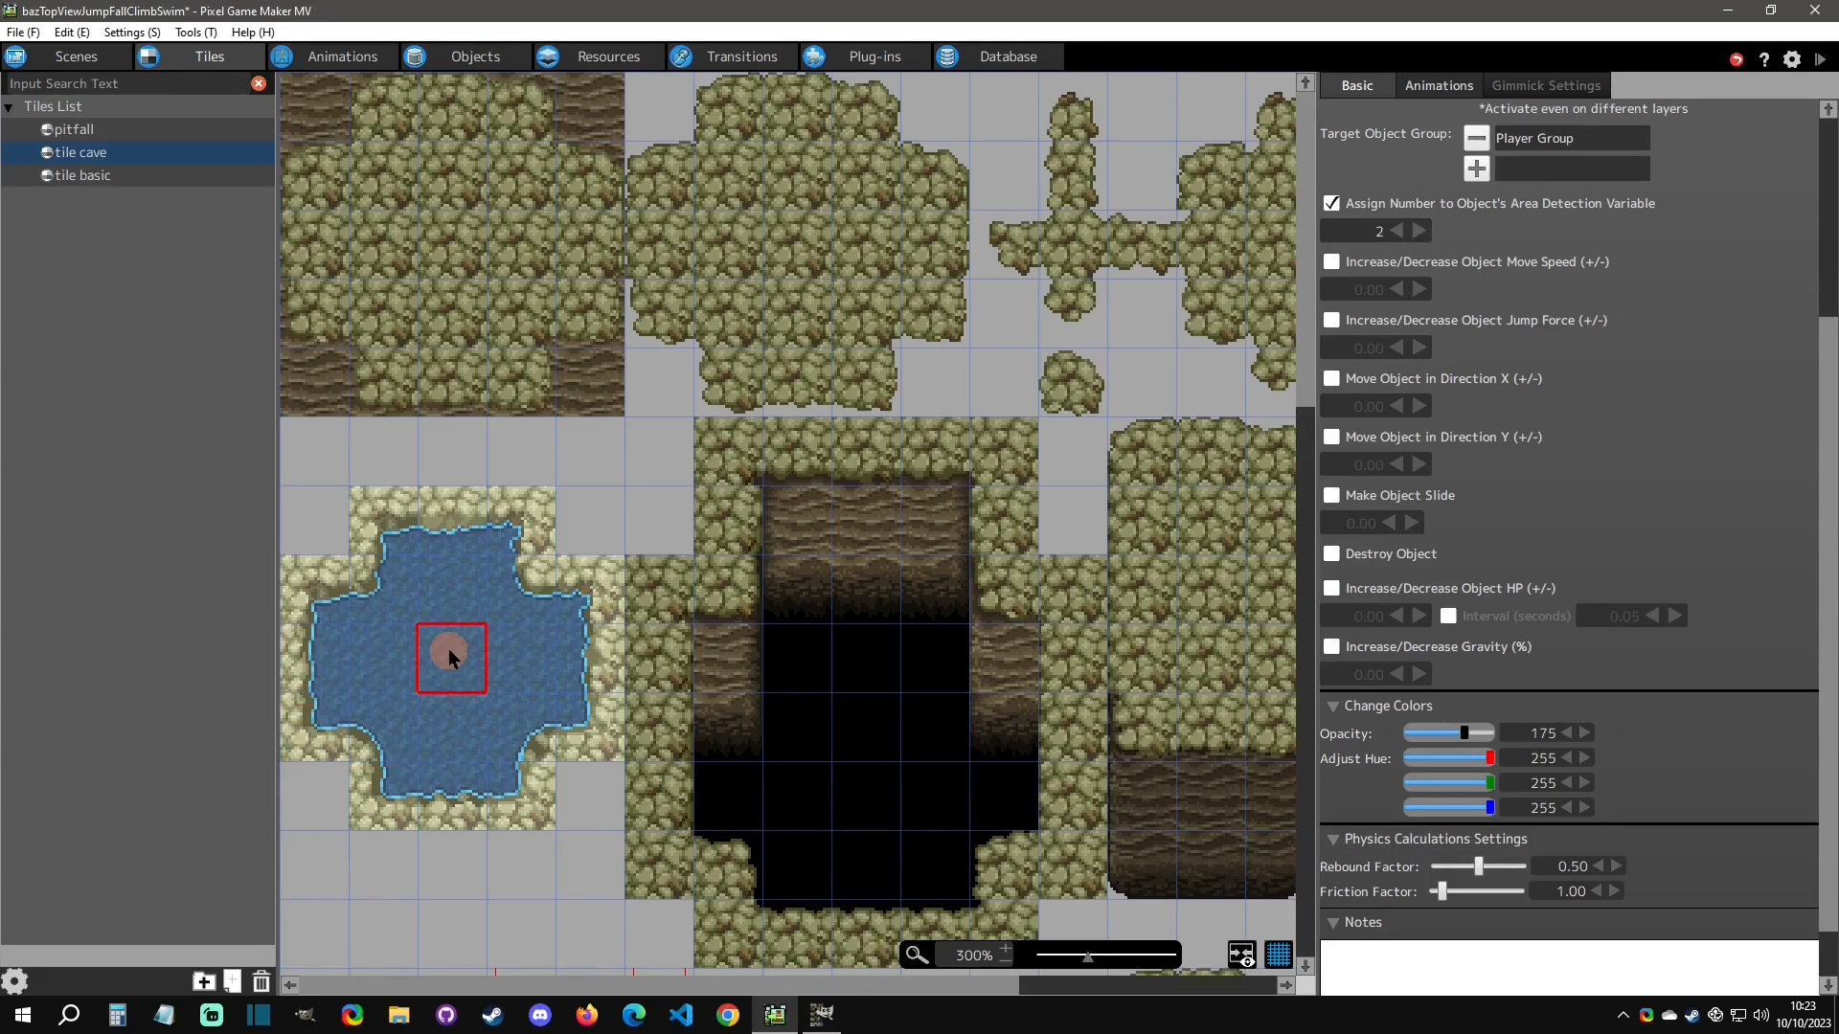
Lower the opacity of the whole water block to 50 and check the pool in a test play.
{"action": "left_click_drag", "start_coordinate": [341, 525], "coordinate": [600, 783]}
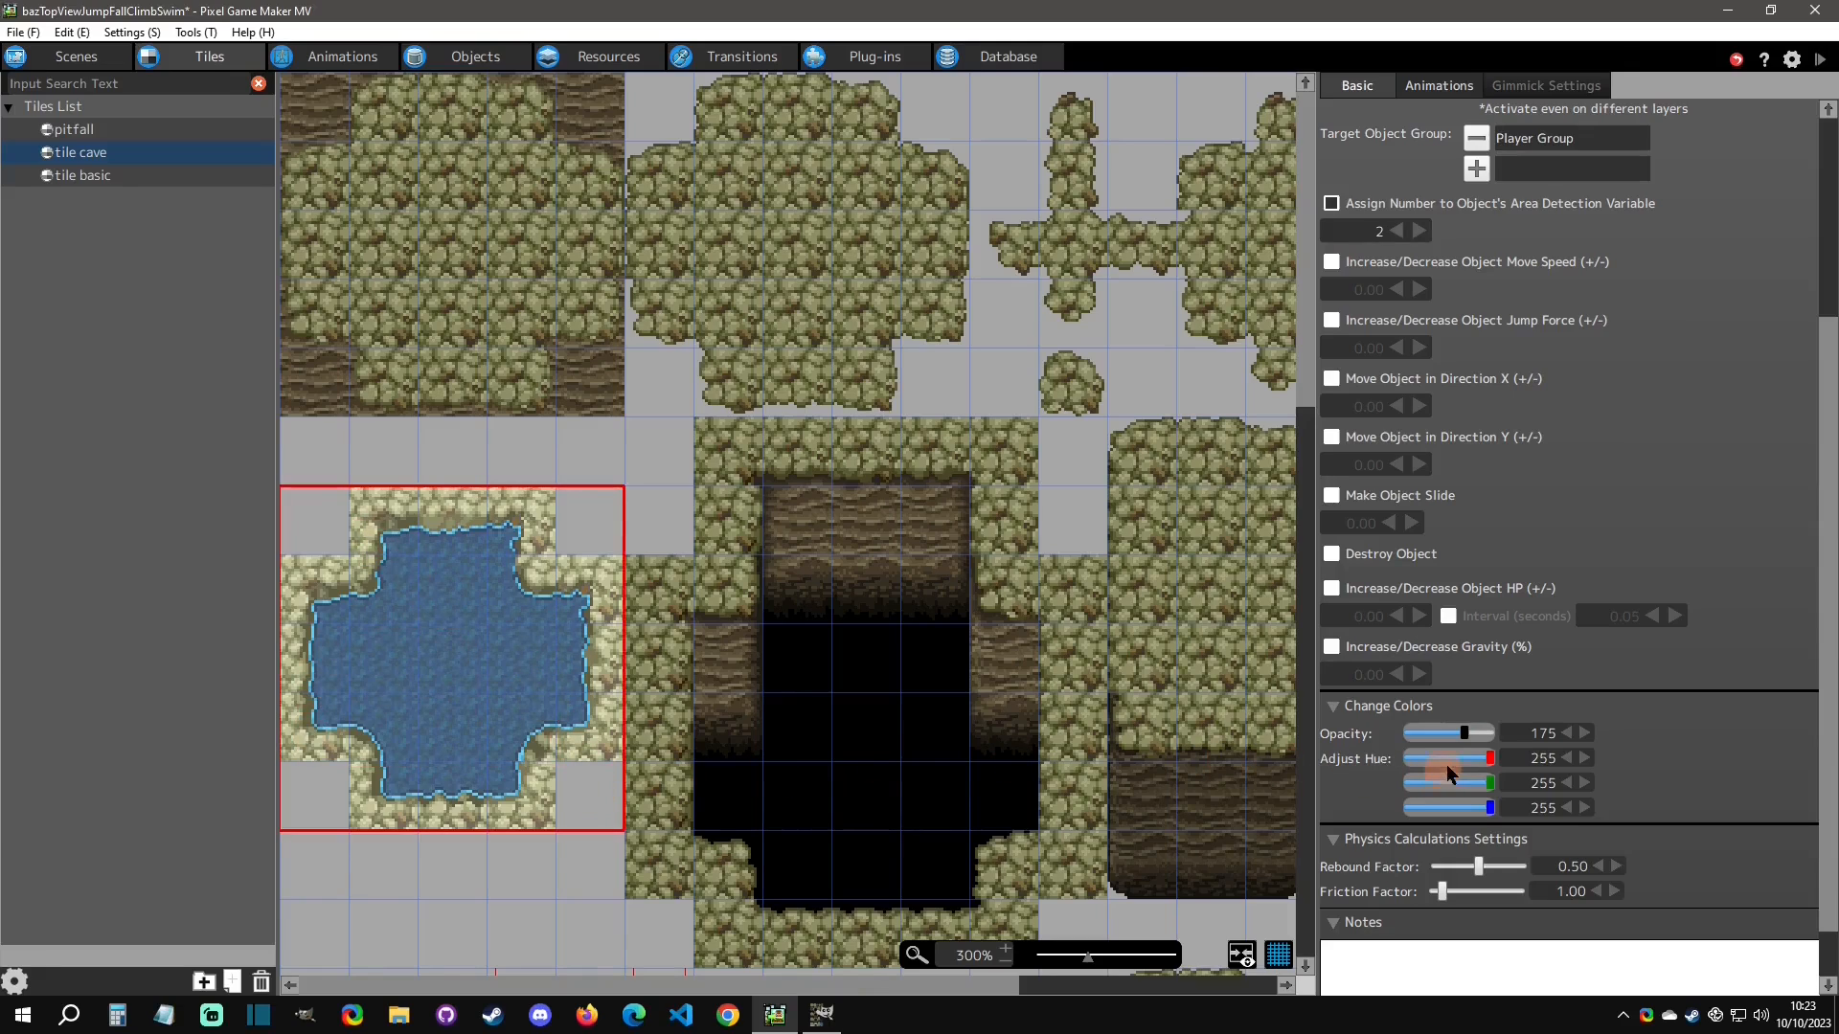
{"action": "left_click_drag", "start_coordinate": [1470, 739], "coordinate": [1420, 733]}
{"action": "left_click", "coordinate": [1819, 58]}
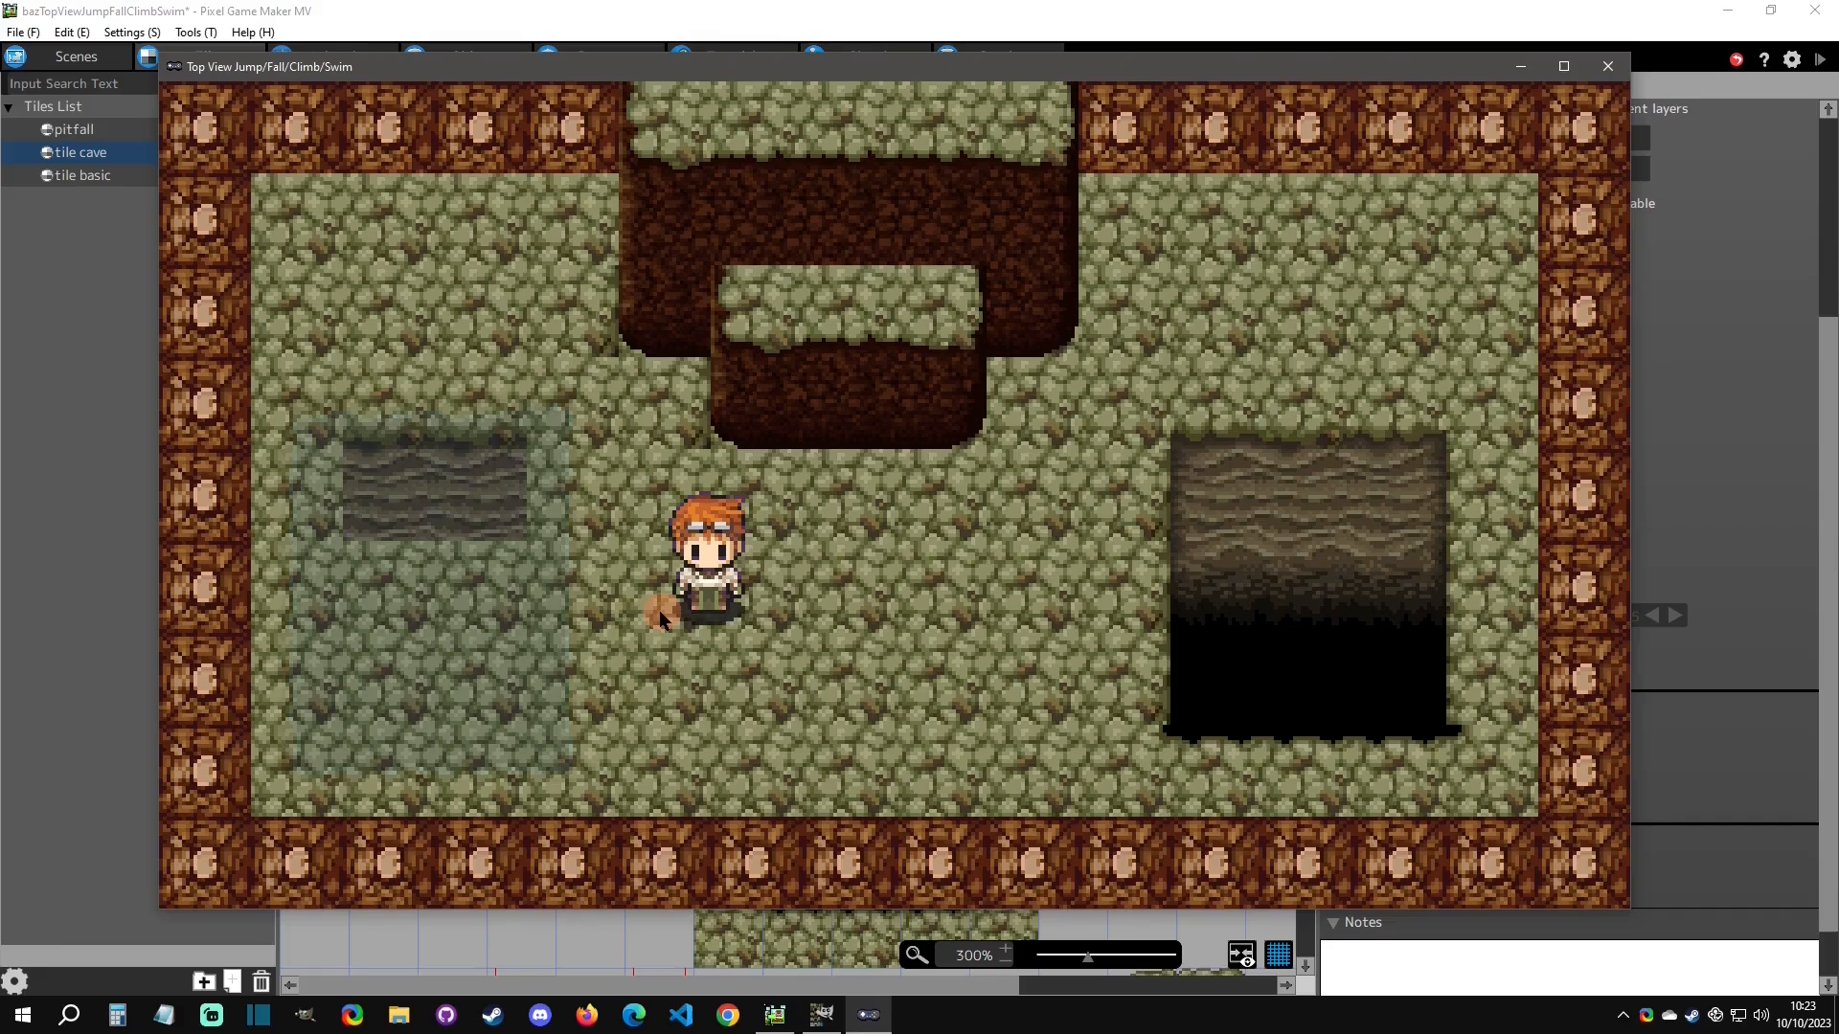
{"action": "left_click", "coordinate": [1606, 64]}
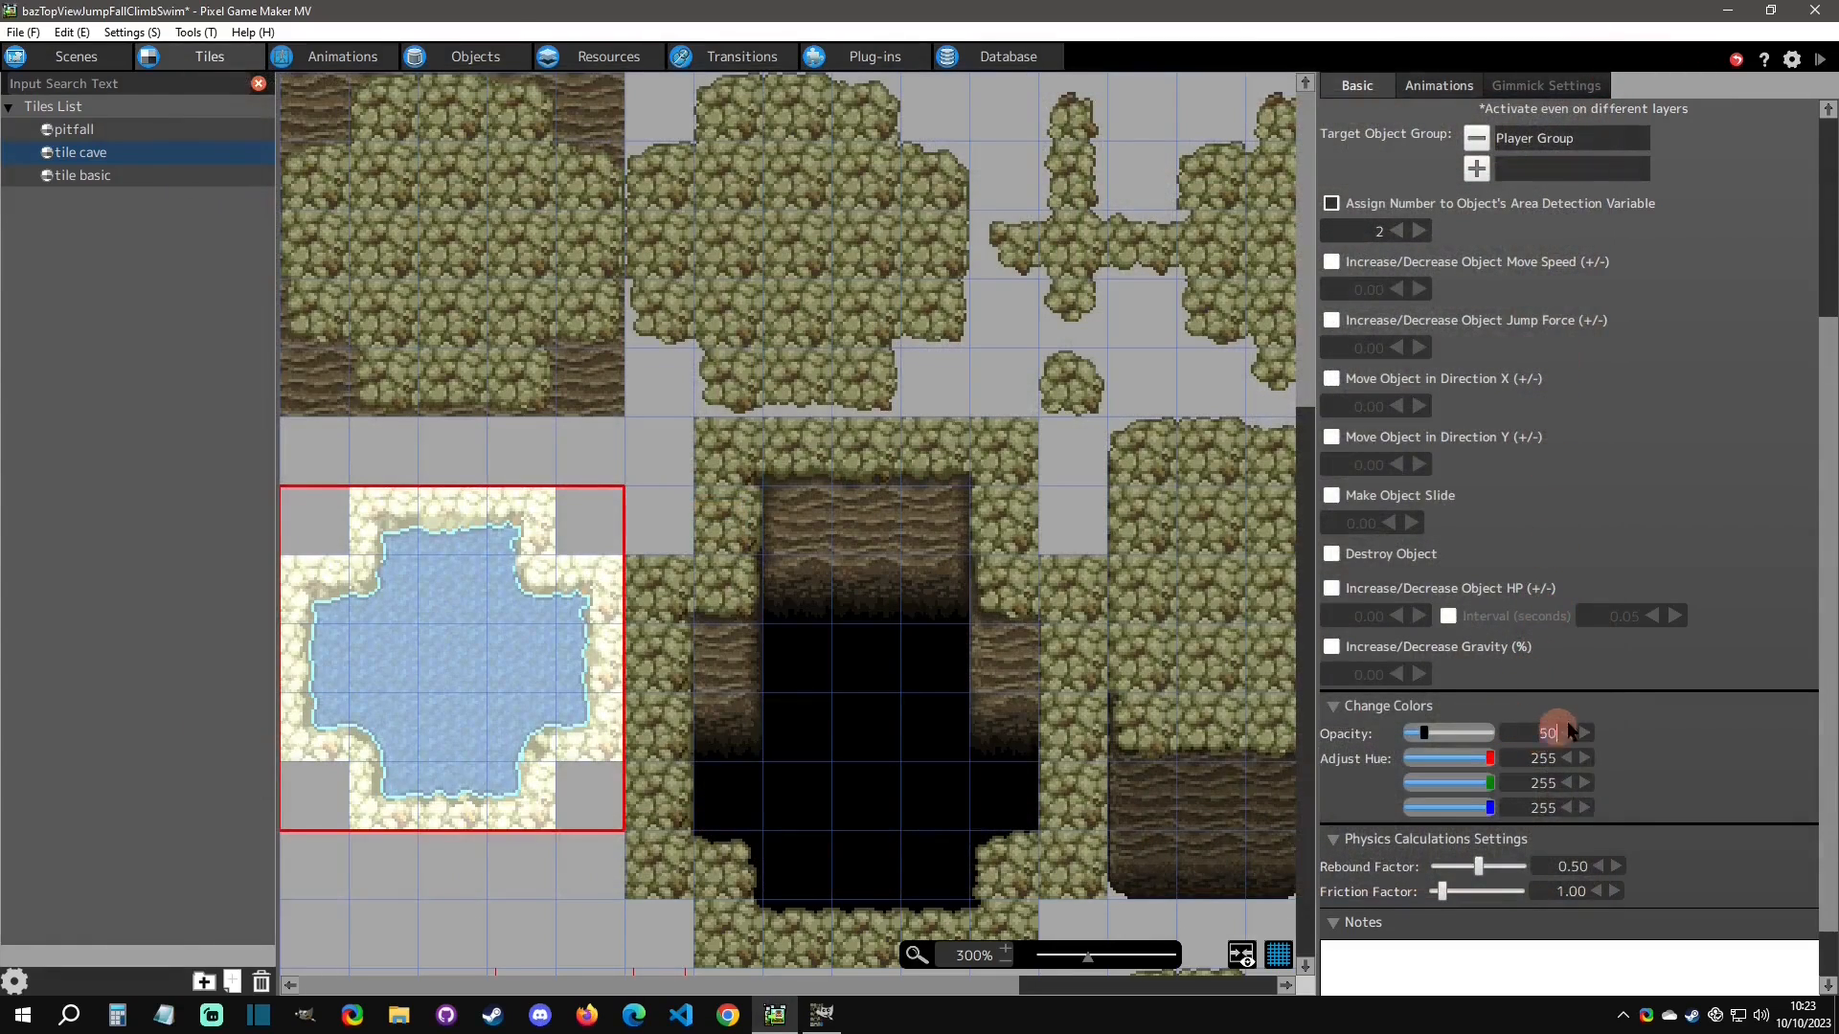
Set the water block's opacity back to 175.
{"action": "left_click_drag", "start_coordinate": [1567, 721], "coordinate": [1628, 711]}
{"action": "type", "text": "175"}
{"action": "key", "text": "Return"}
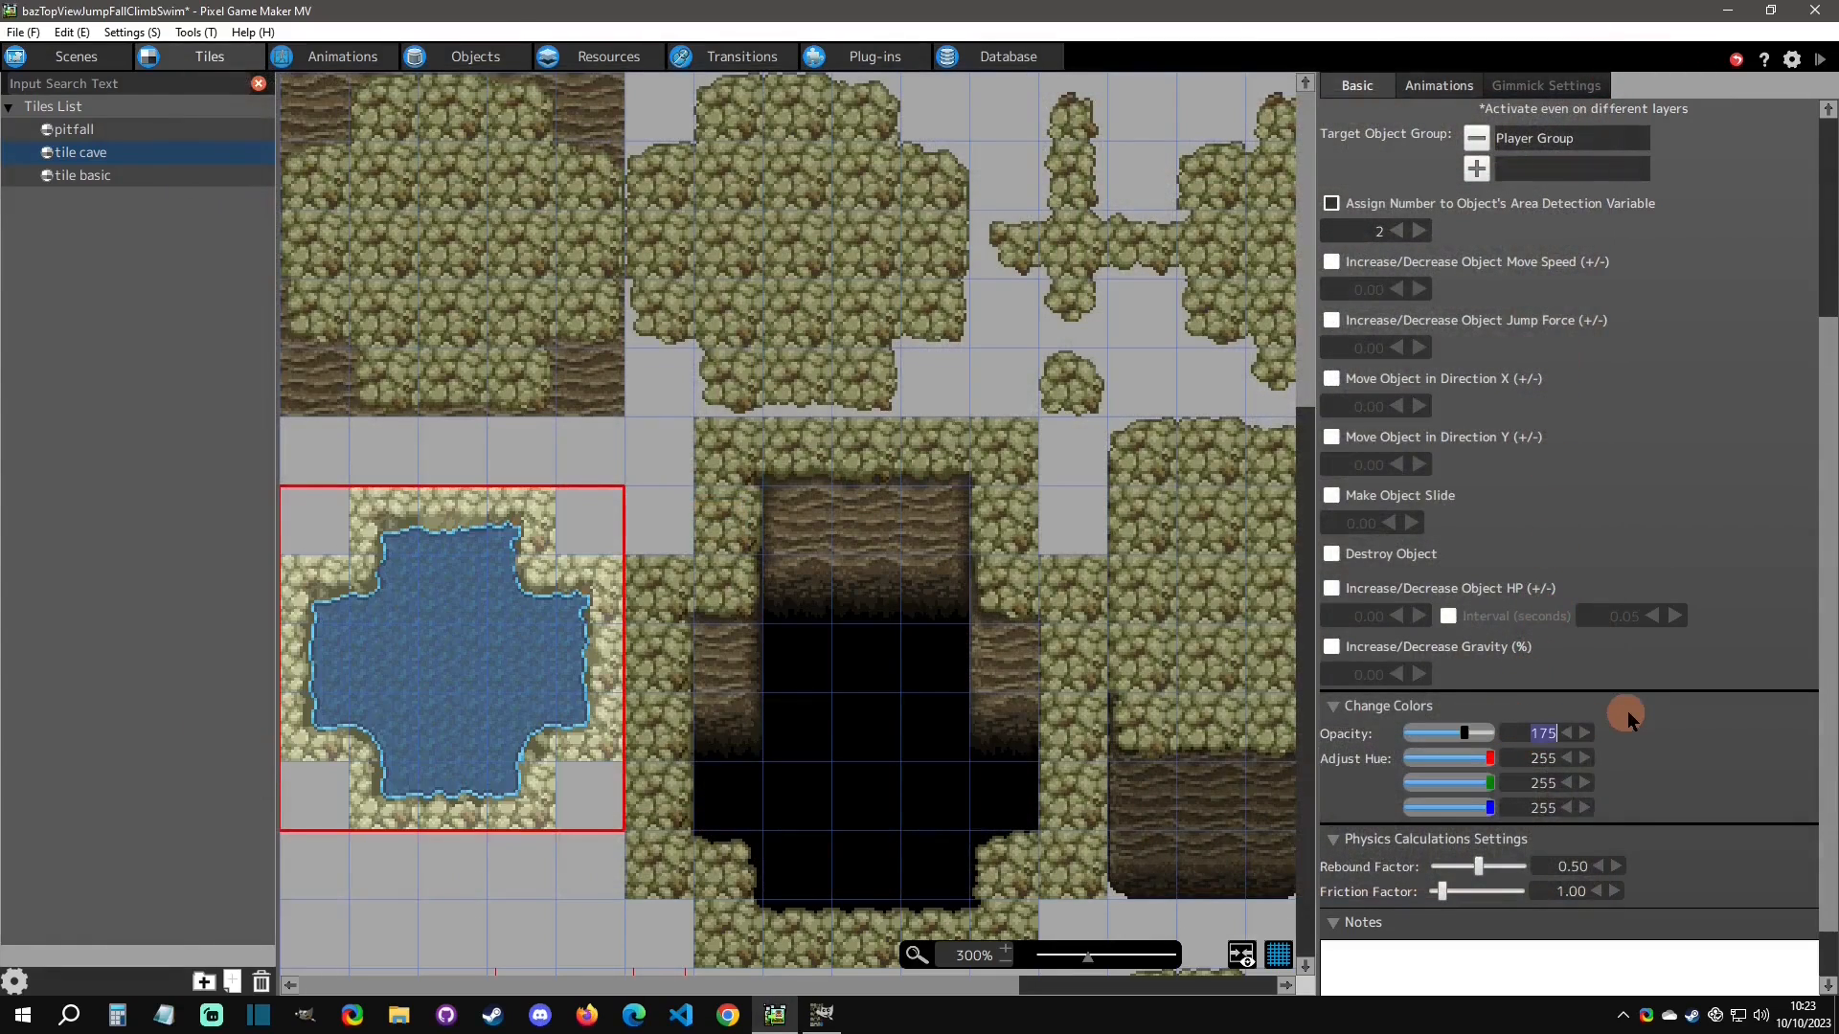
{"action": "left_click", "coordinate": [1649, 727]}
{"action": "scroll", "coordinate": [1649, 726], "scroll_direction": "up", "scroll_amount": 2}
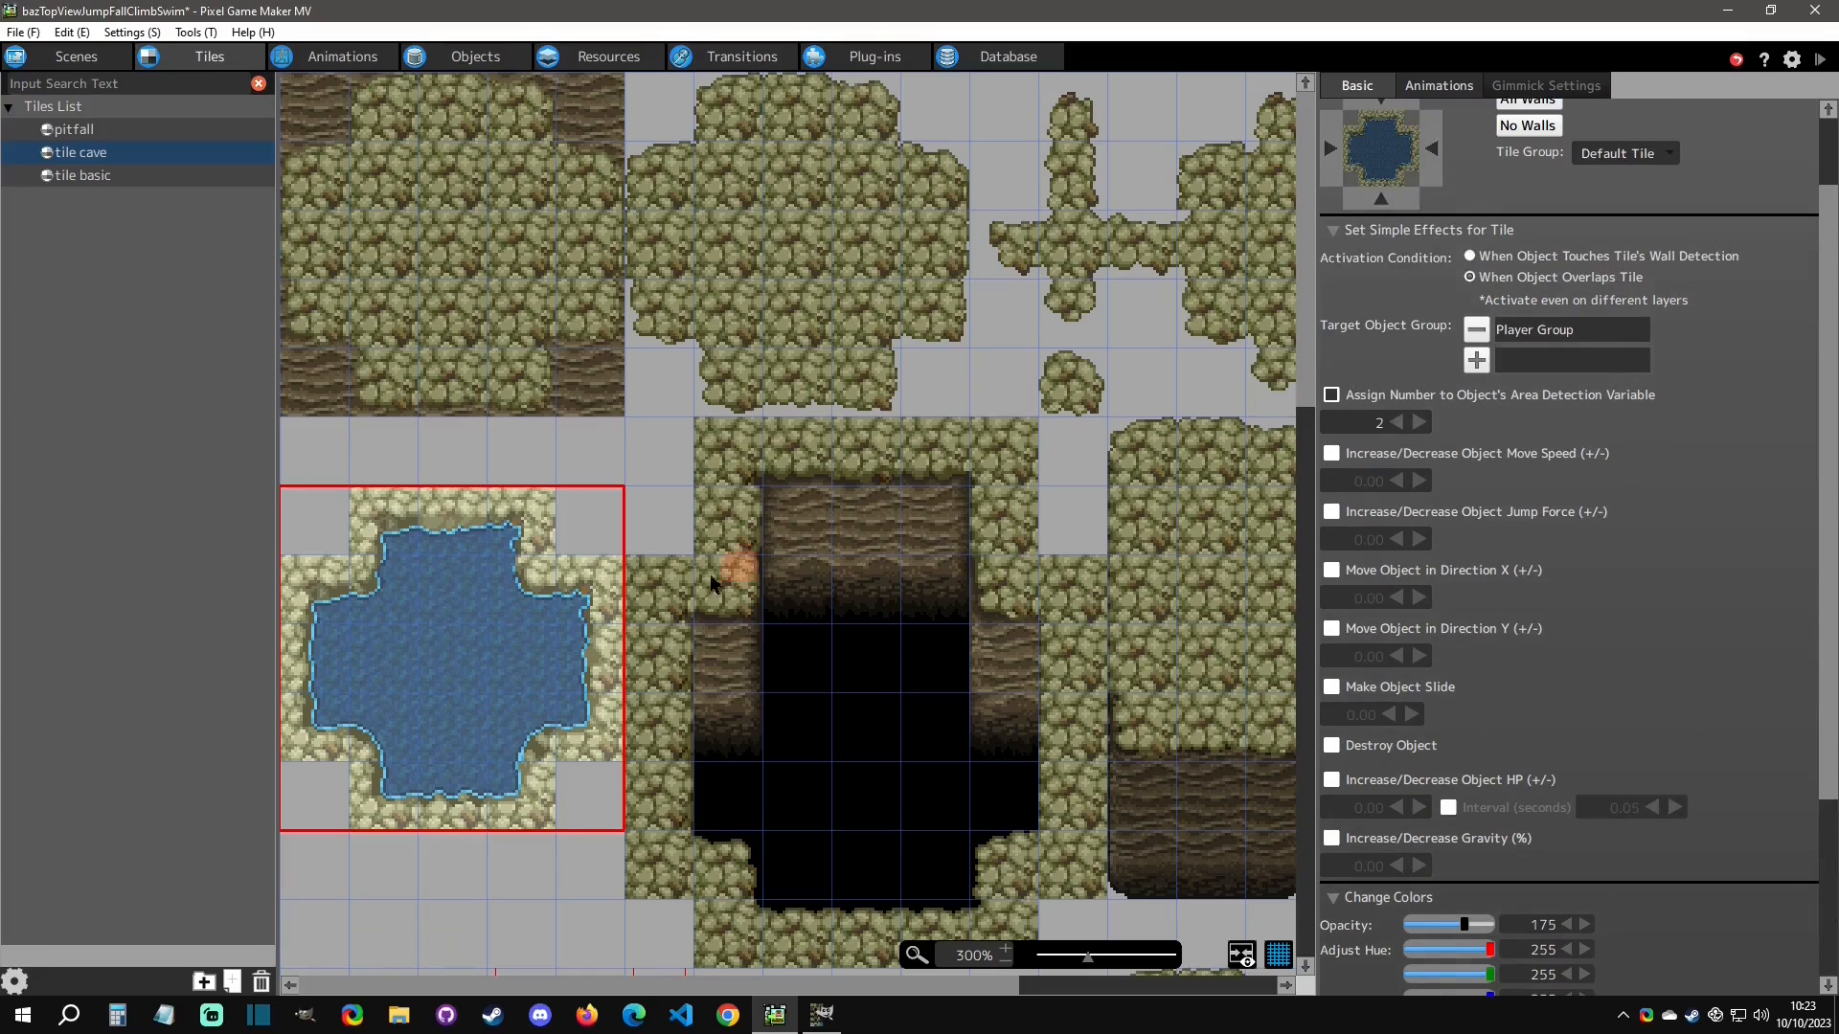
Compare the centre water tile's overlap condition with the origin of the player's idle wait animation, and reselect the whole water block.
{"action": "left_click", "coordinate": [419, 651]}
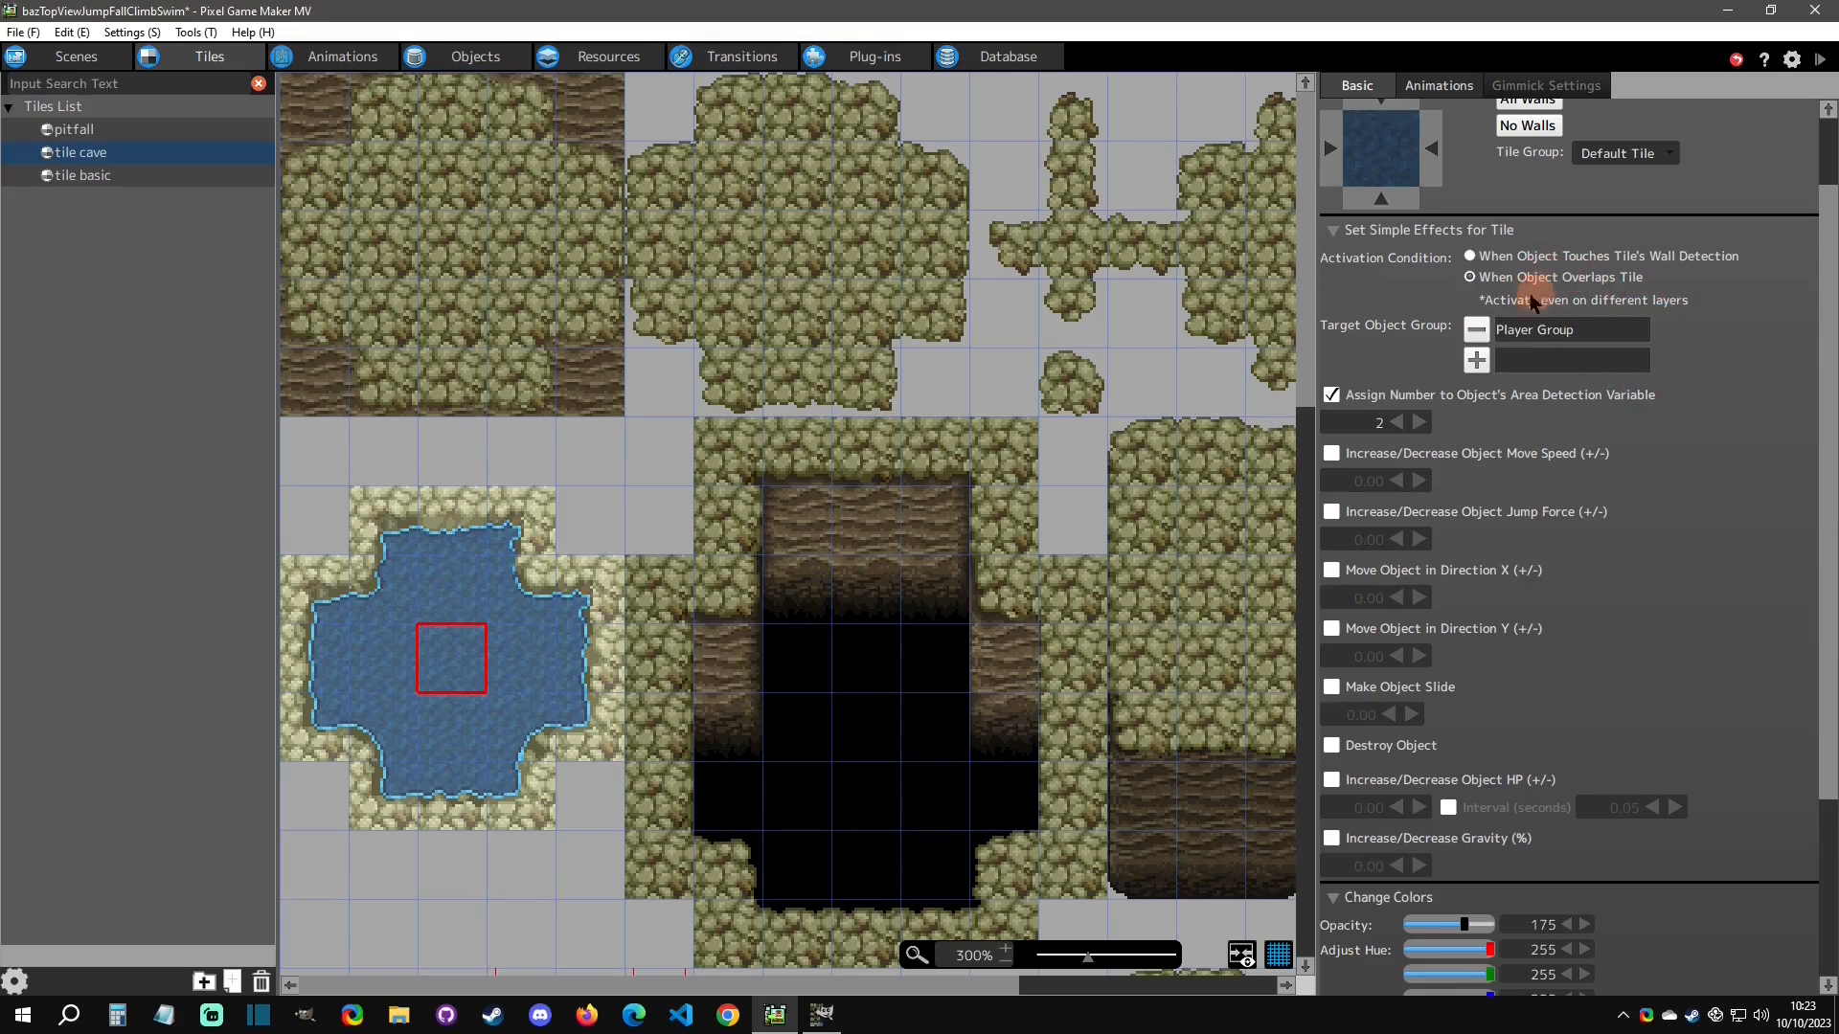
{"action": "left_click", "coordinate": [322, 58]}
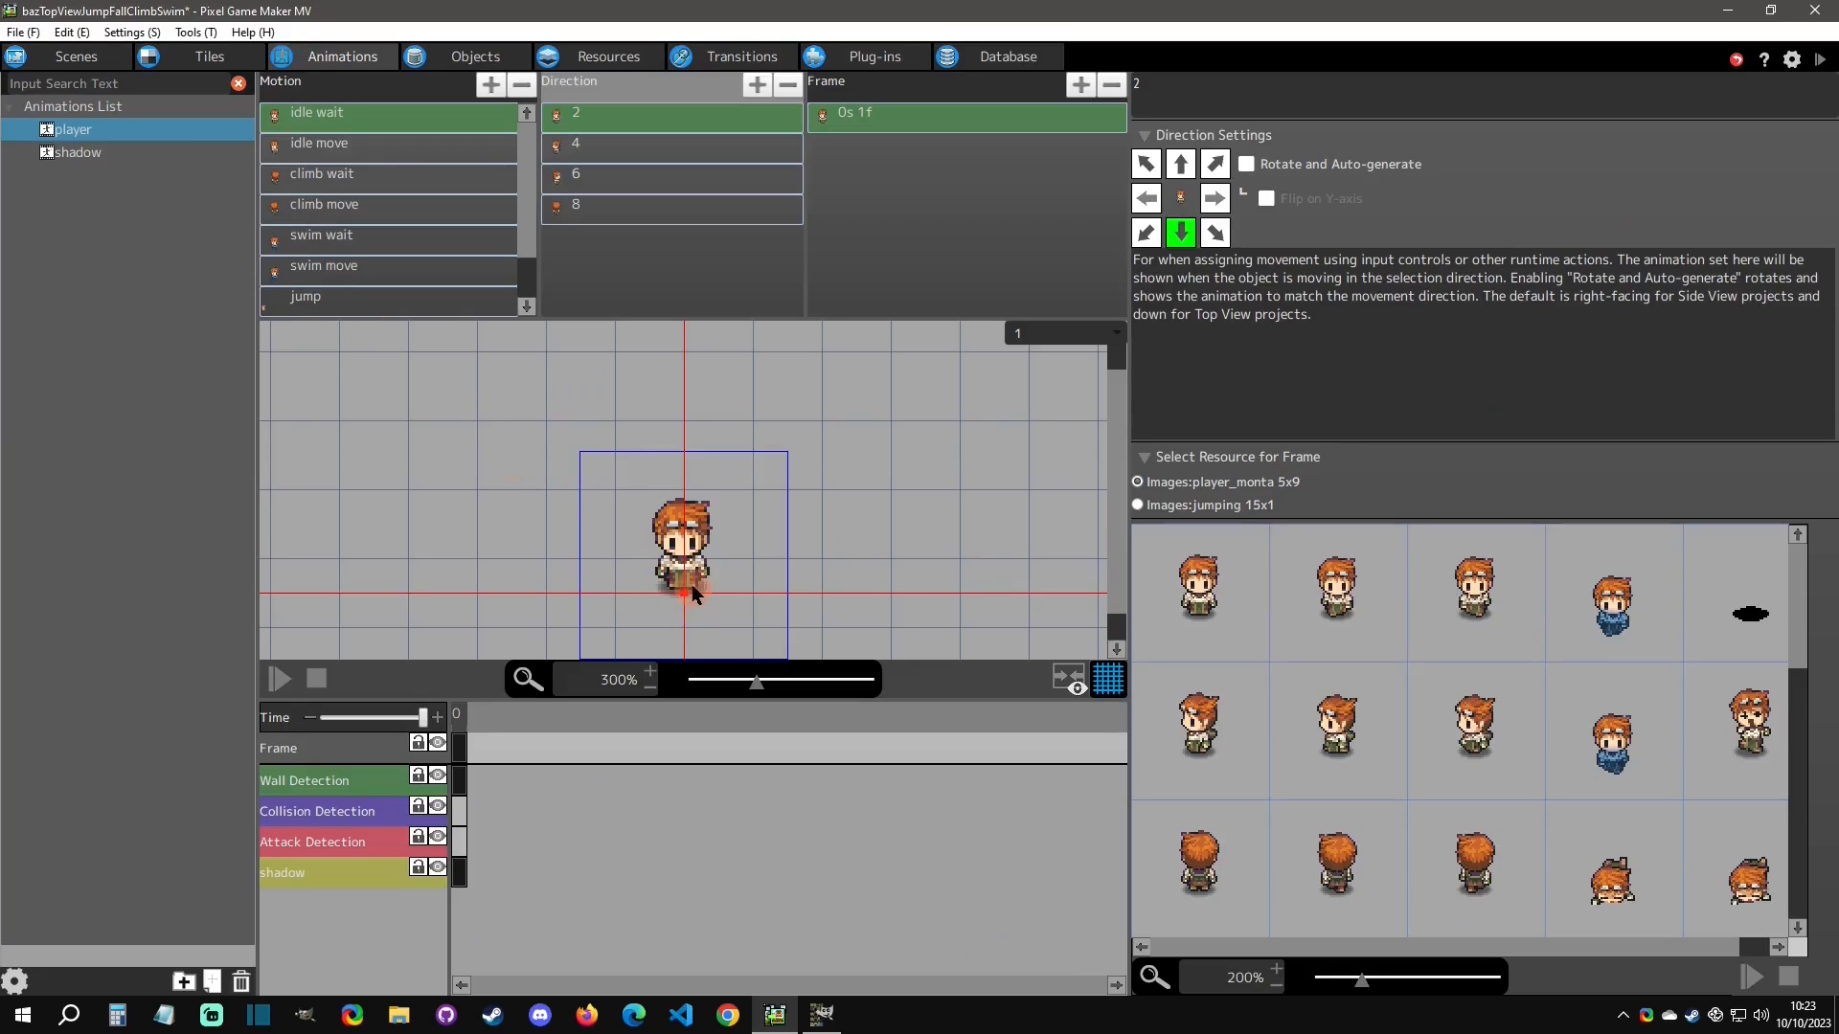
{"action": "scroll", "coordinate": [696, 611], "scroll_direction": "up", "scroll_amount": 5}
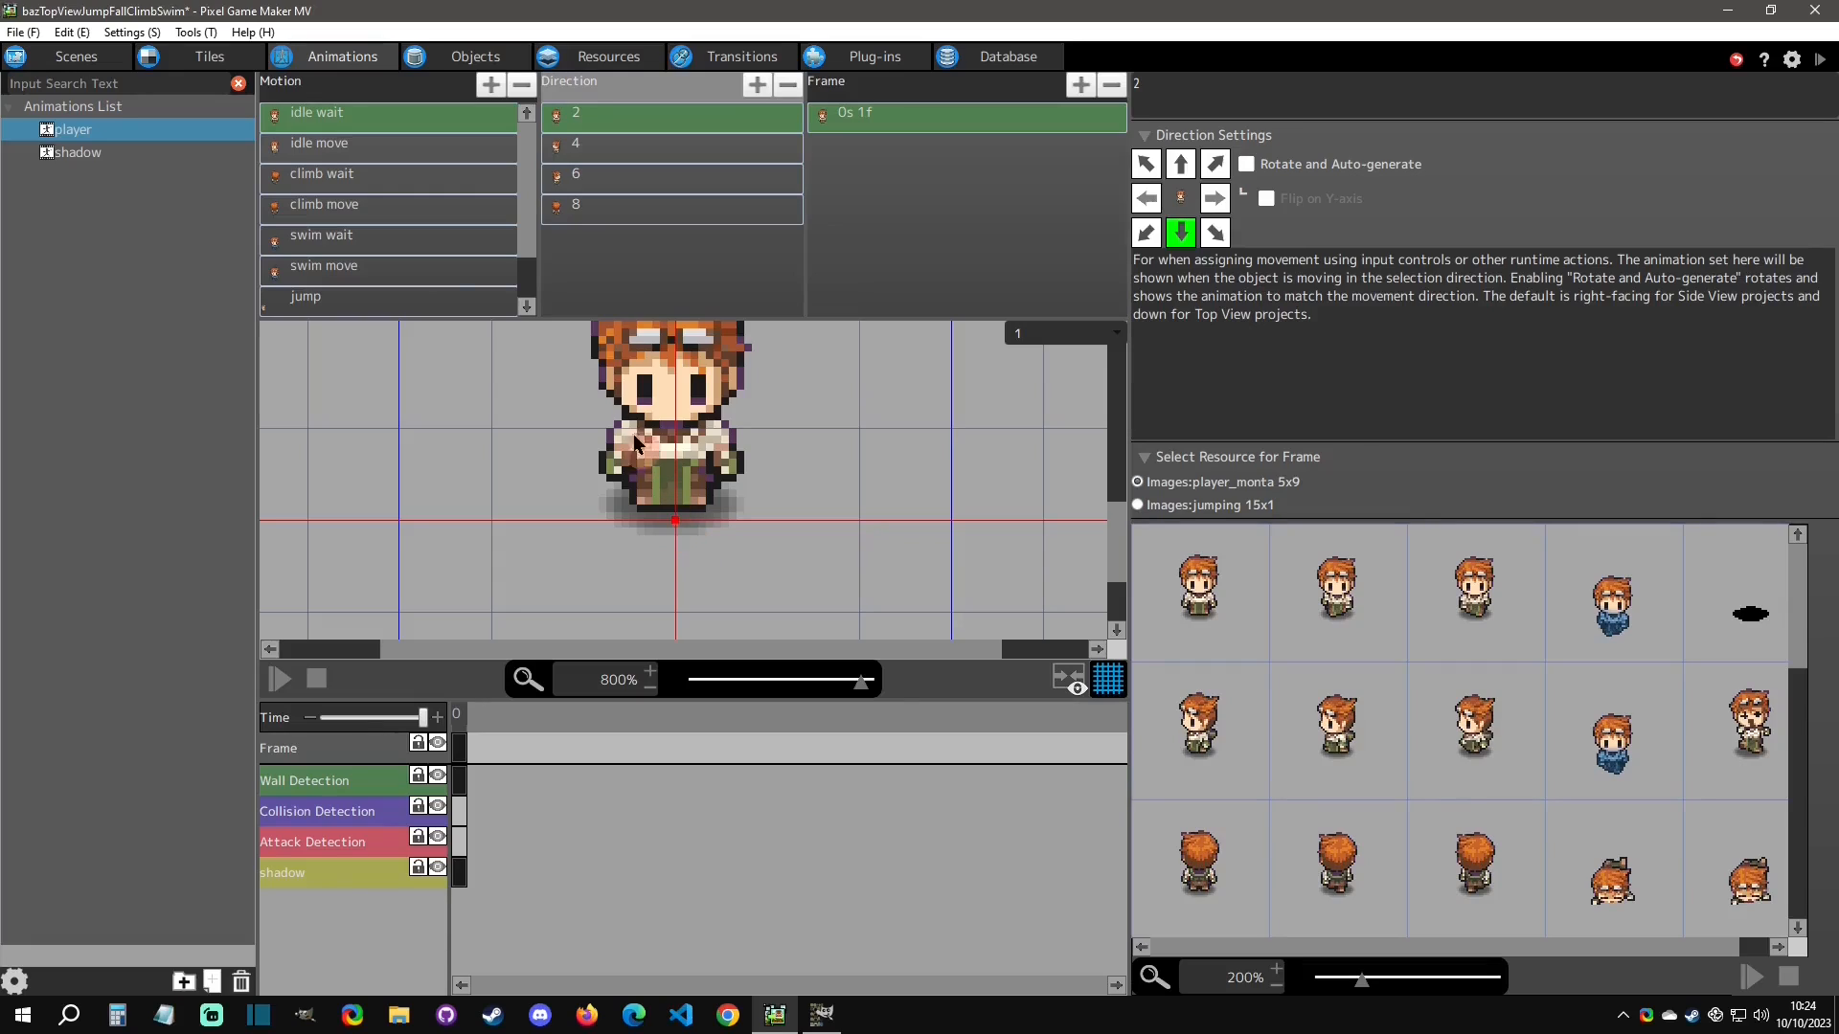
{"action": "left_click", "coordinate": [151, 58]}
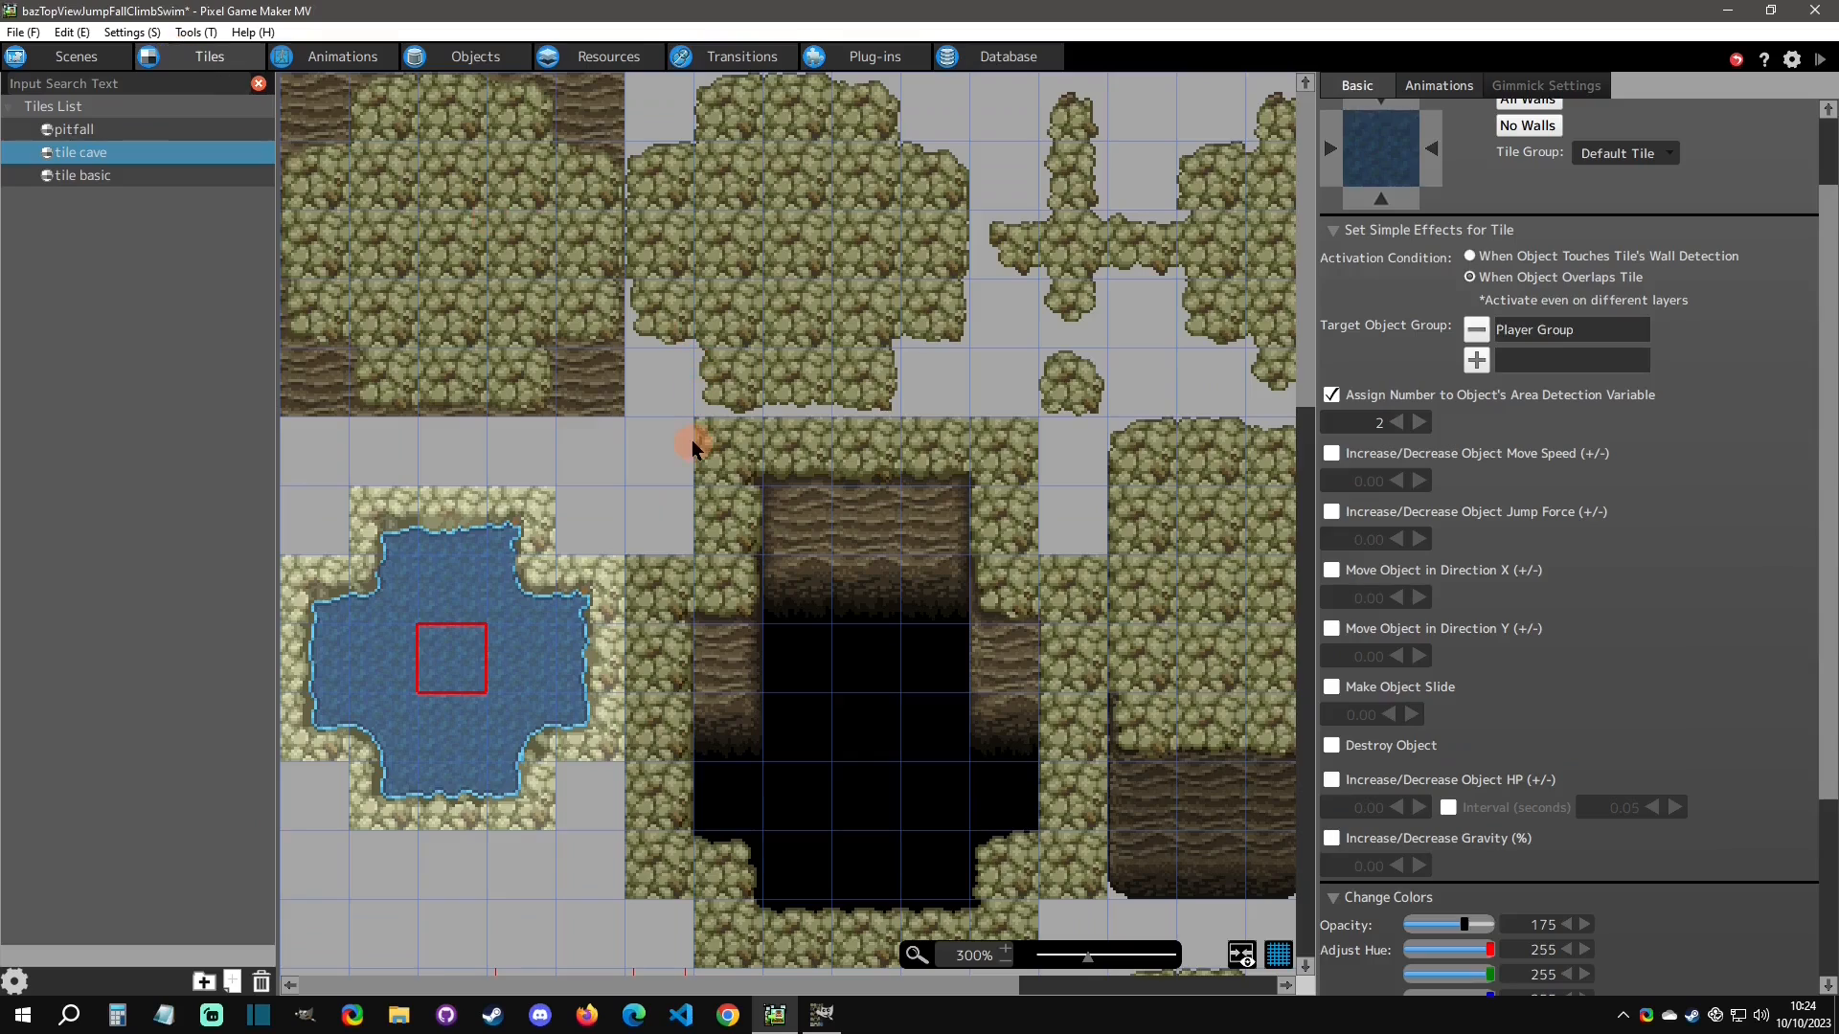
{"action": "left_click_drag", "start_coordinate": [314, 520], "coordinate": [604, 803]}
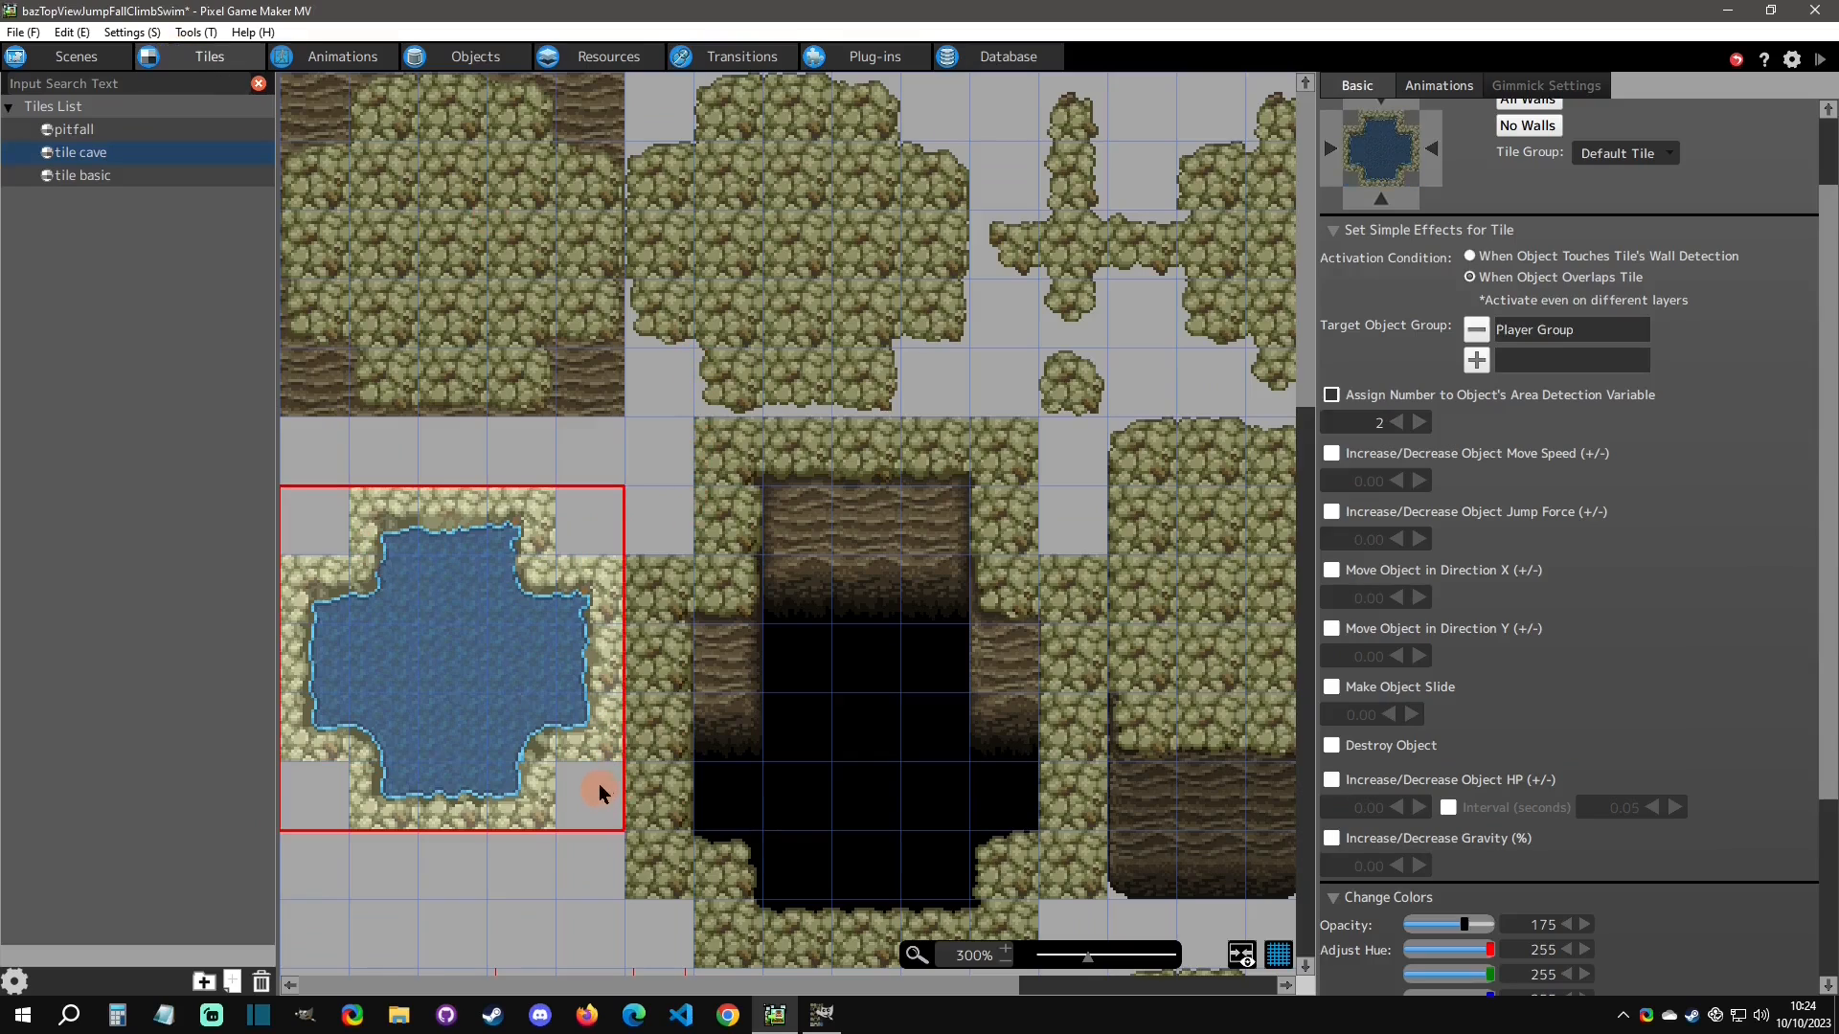
Examine the pool on the below and ground/holes layers with inactive layers dimmed, and pick the cave wall tile under the water.
{"action": "left_click", "coordinate": [76, 56]}
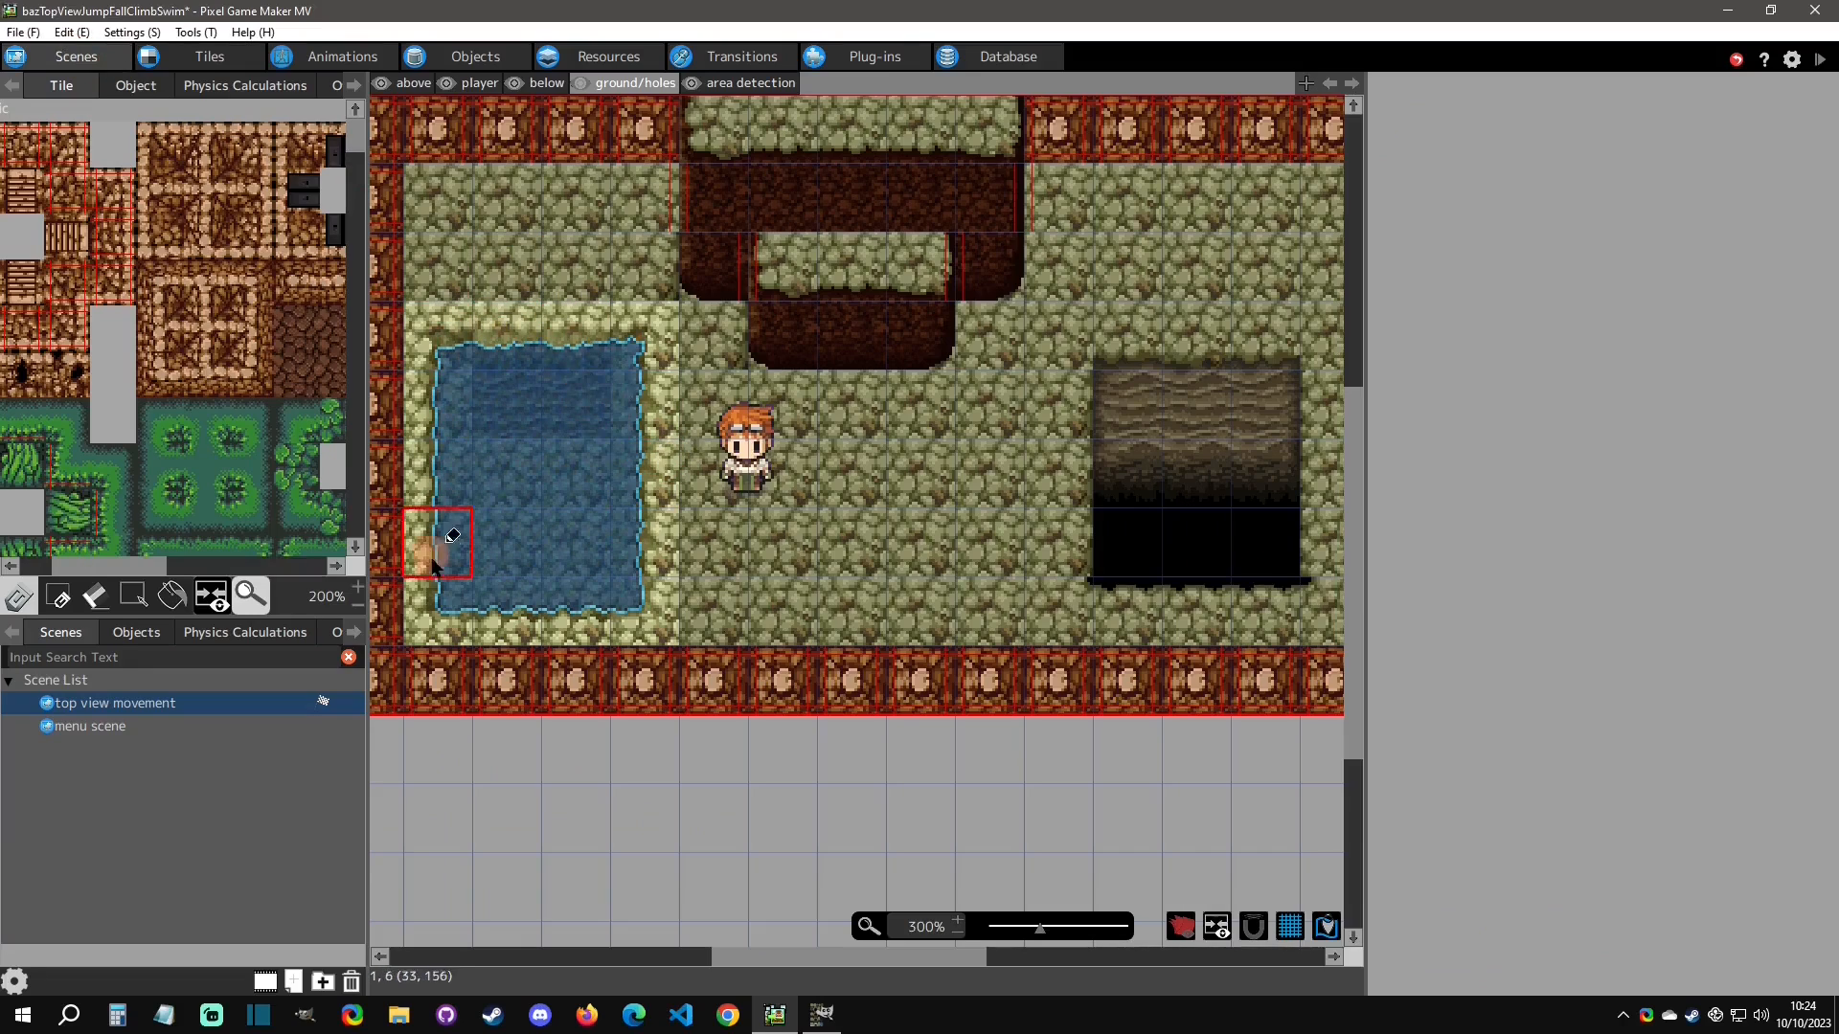
{"action": "left_click", "coordinate": [1181, 926]}
{"action": "left_click", "coordinate": [544, 85]}
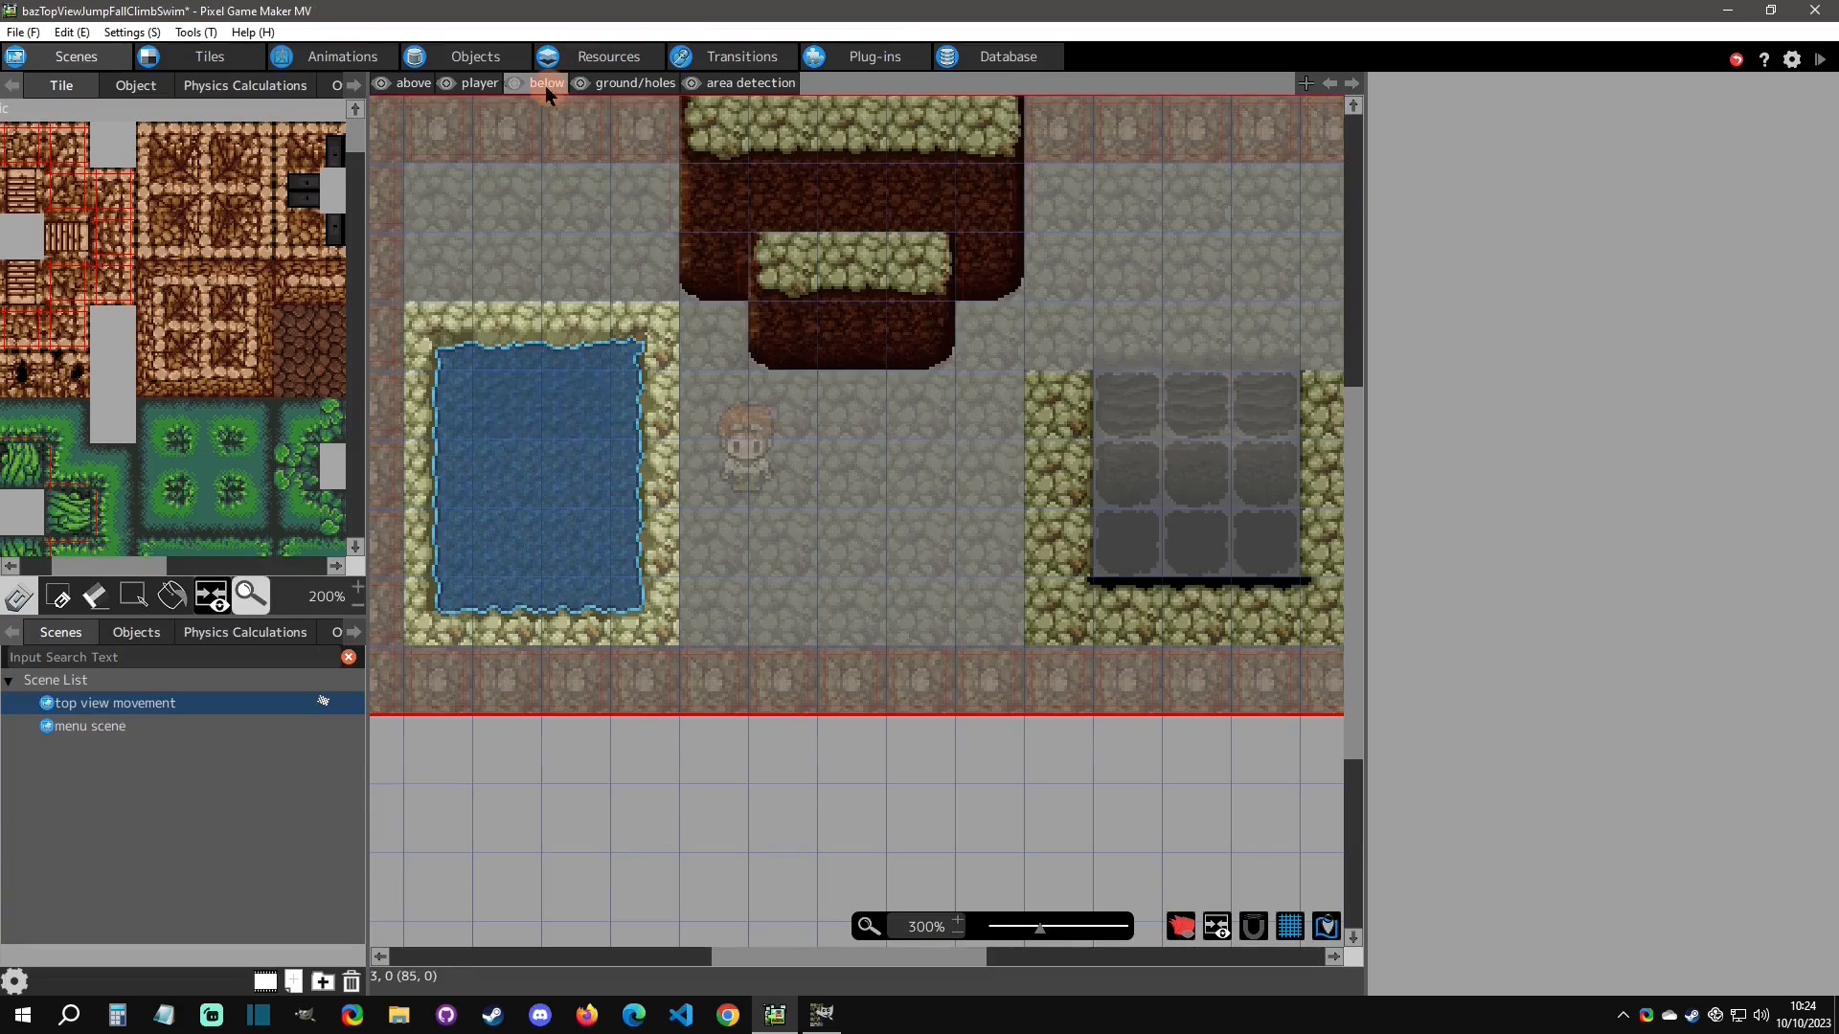
{"action": "left_click", "coordinate": [635, 85]}
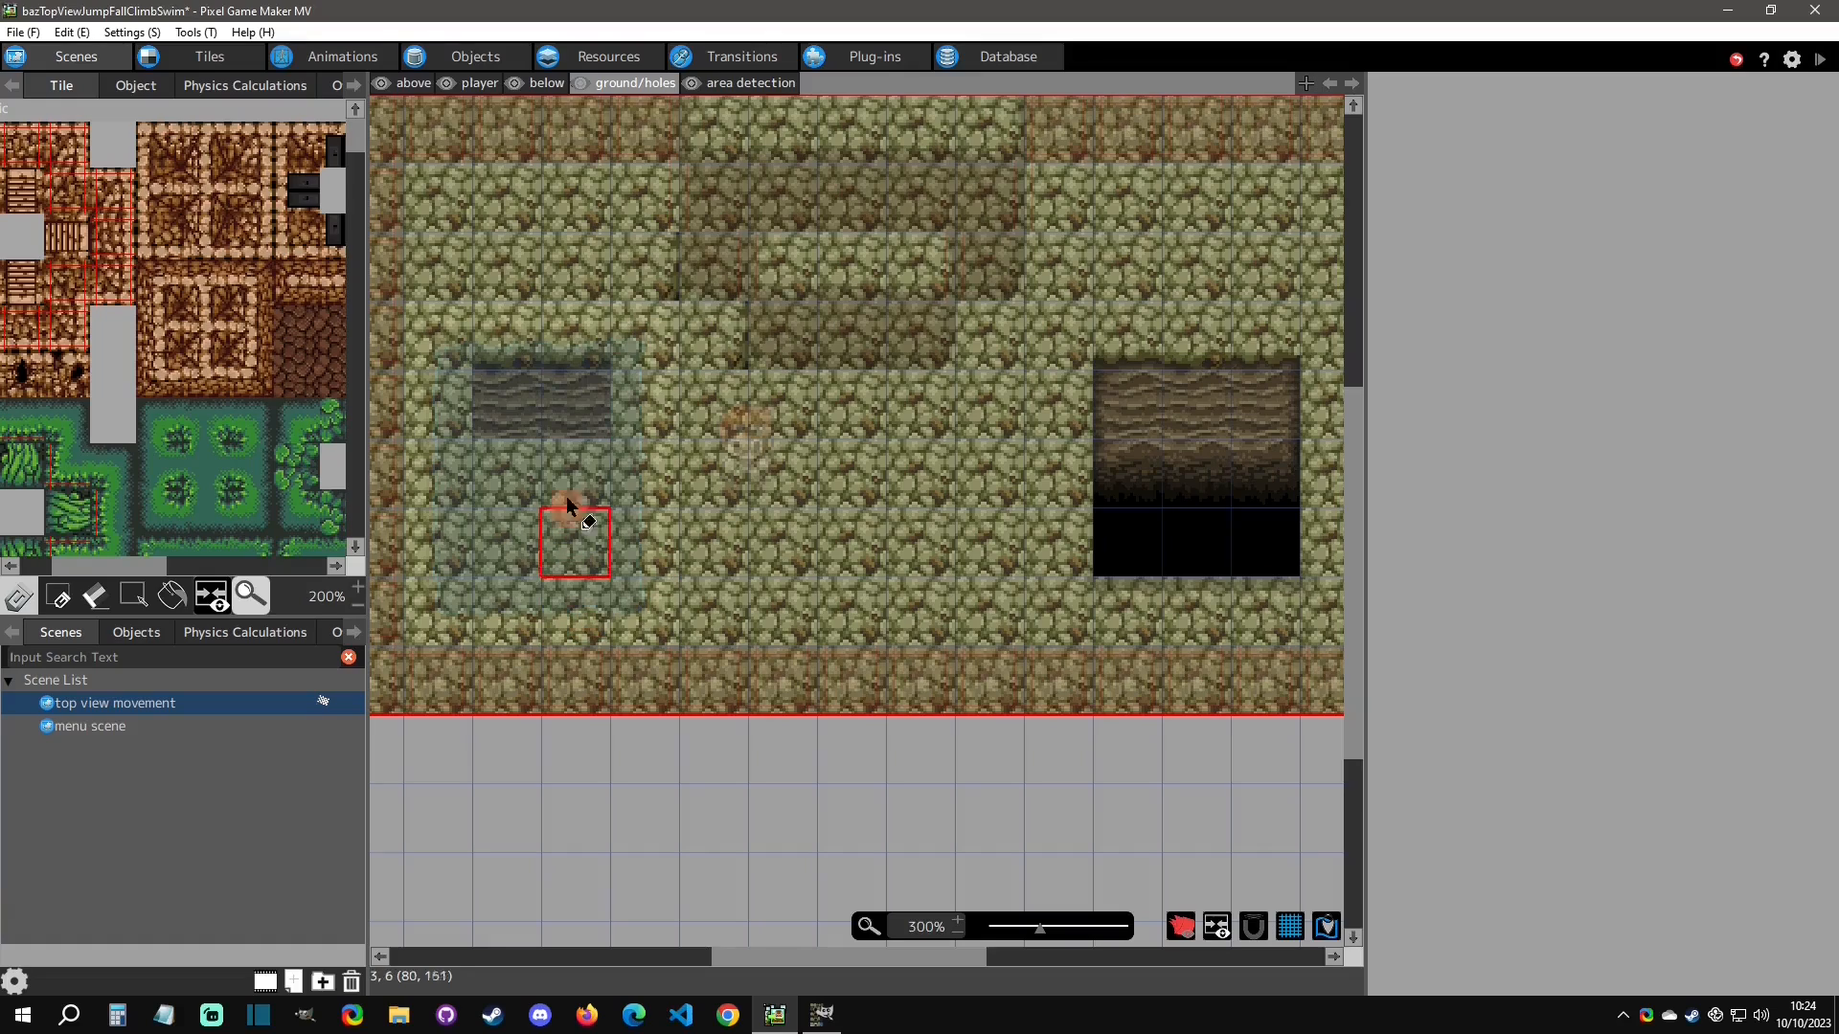
{"action": "right_click", "coordinate": [588, 419]}
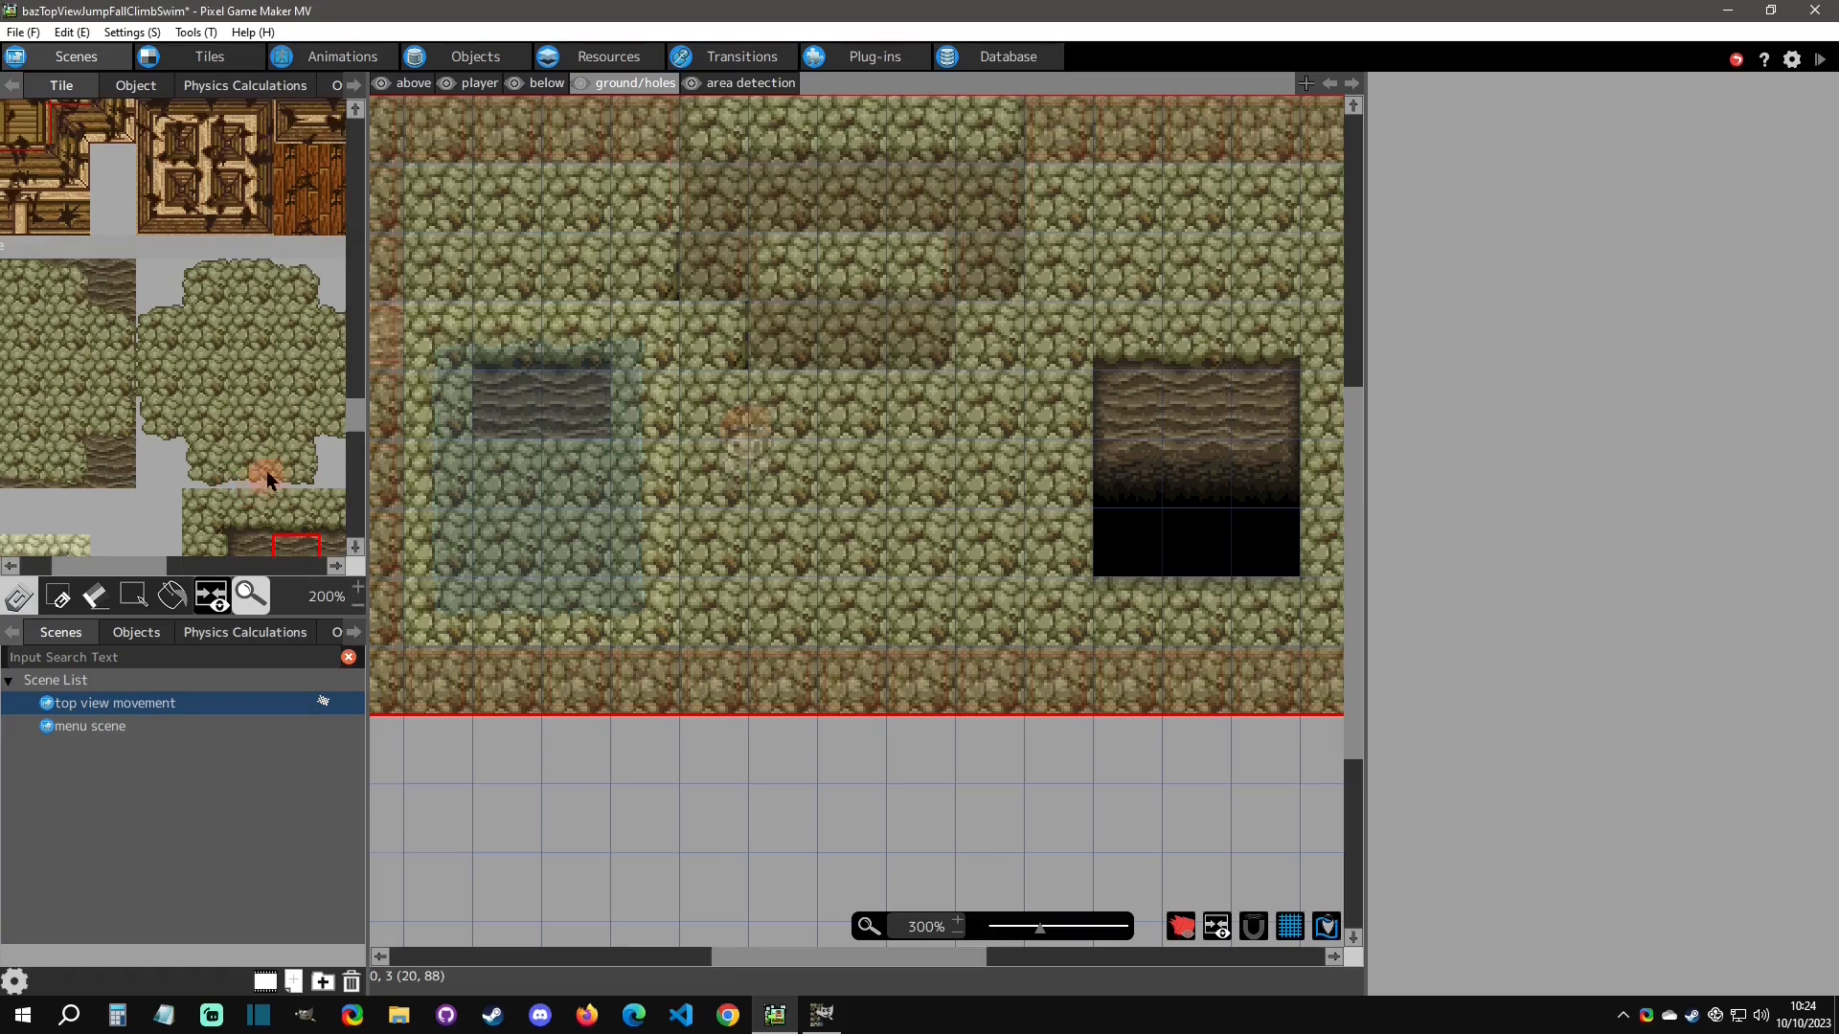
{"action": "left_click", "coordinate": [506, 415]}
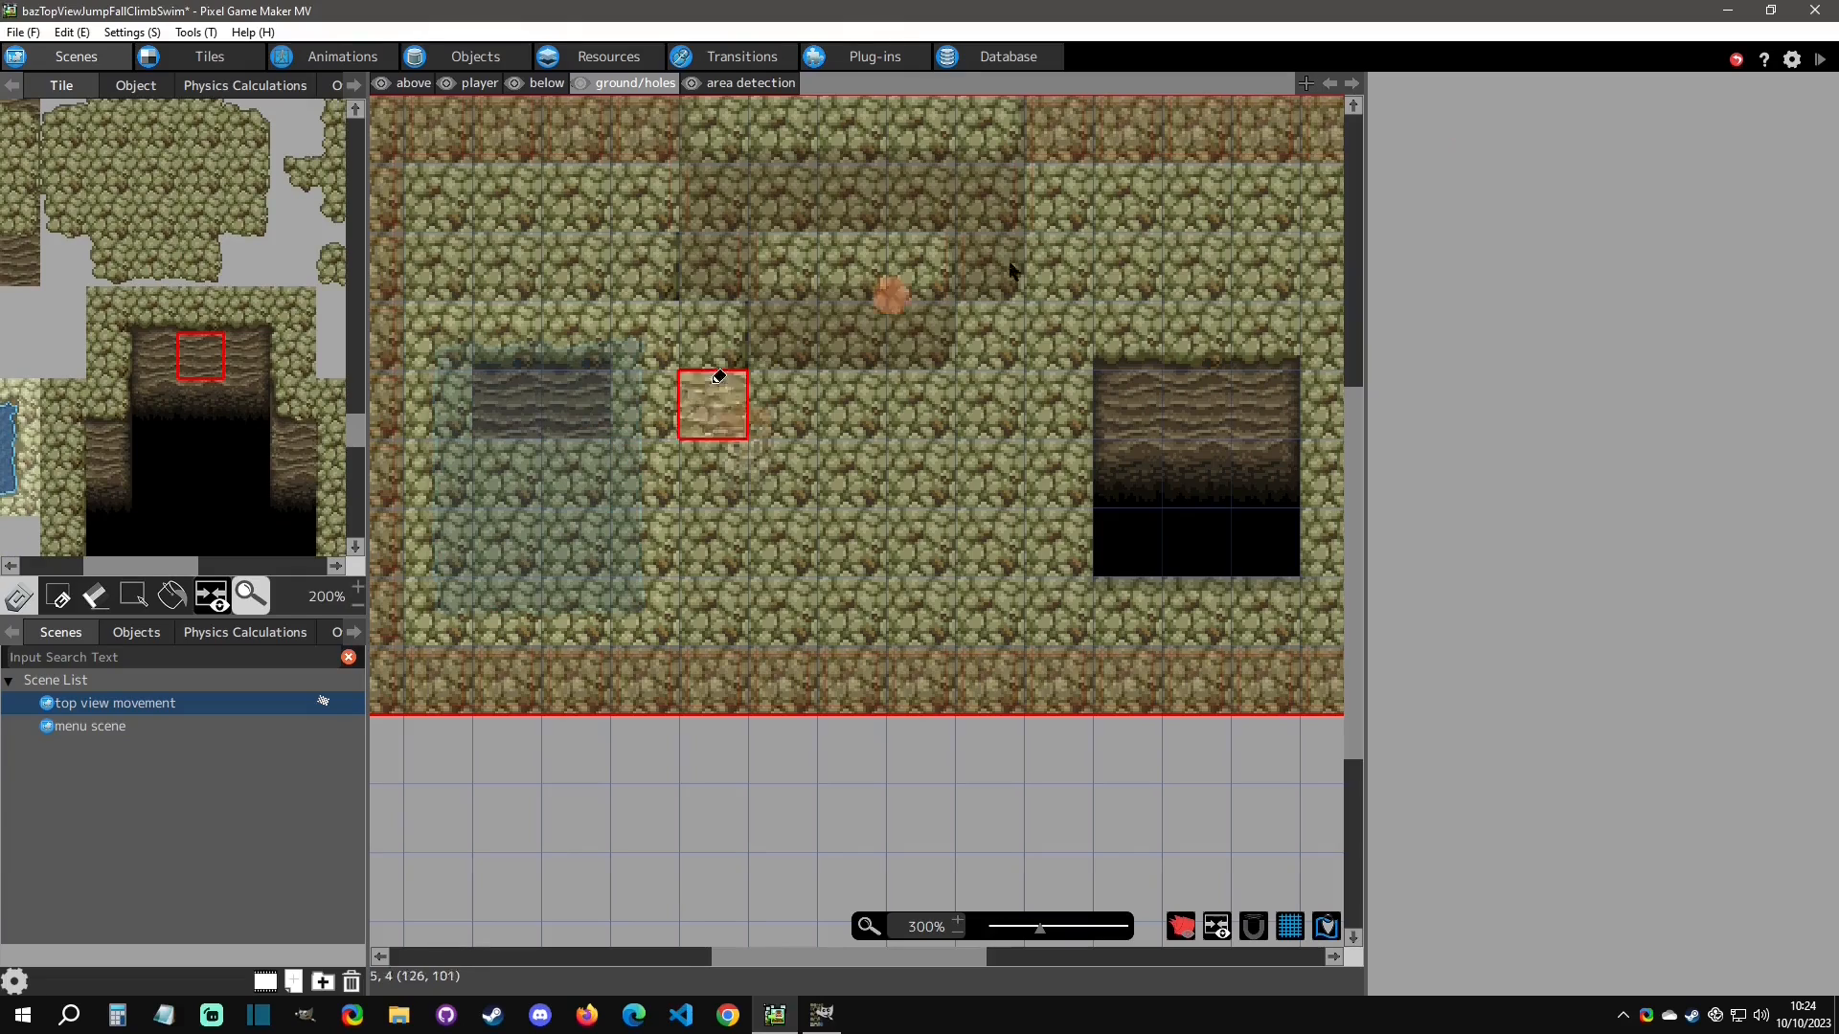
Start a test play, take the character into the pool and swim down to its lower edge.
{"action": "left_click", "coordinate": [1819, 59]}
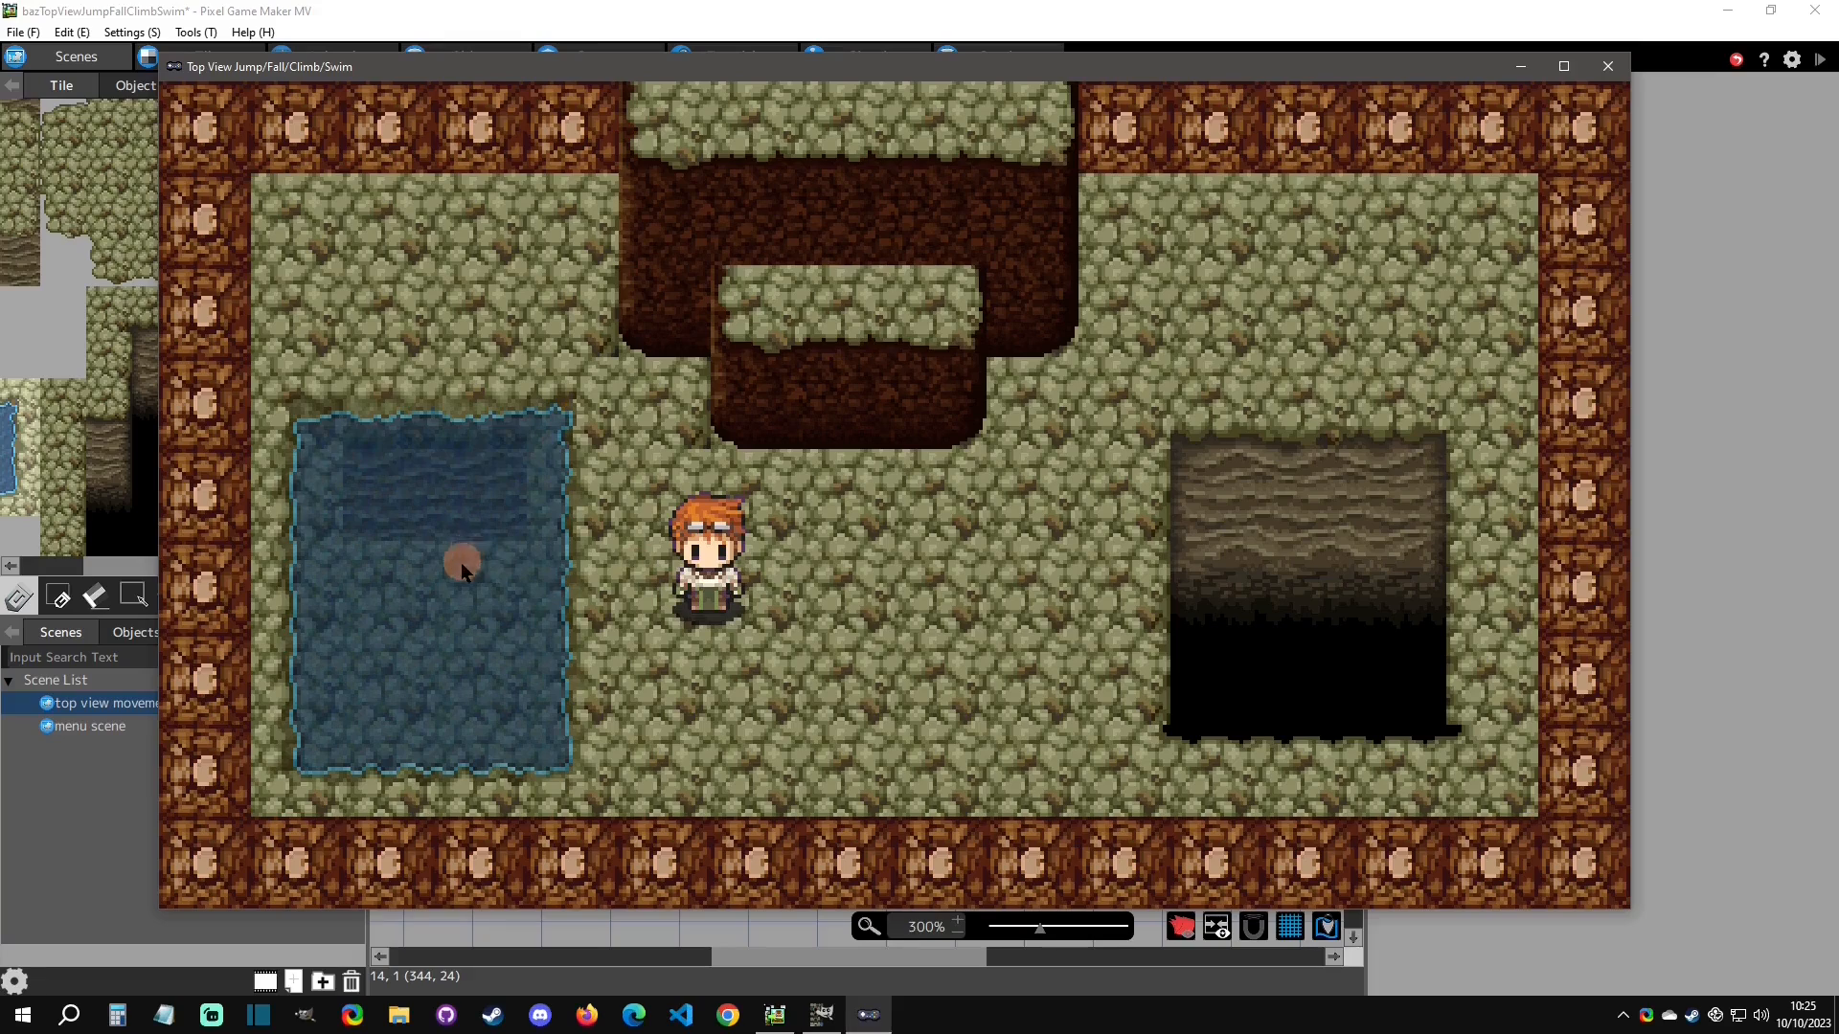
{"action": "key", "text": "Left"}
{"action": "key", "text": "z"}
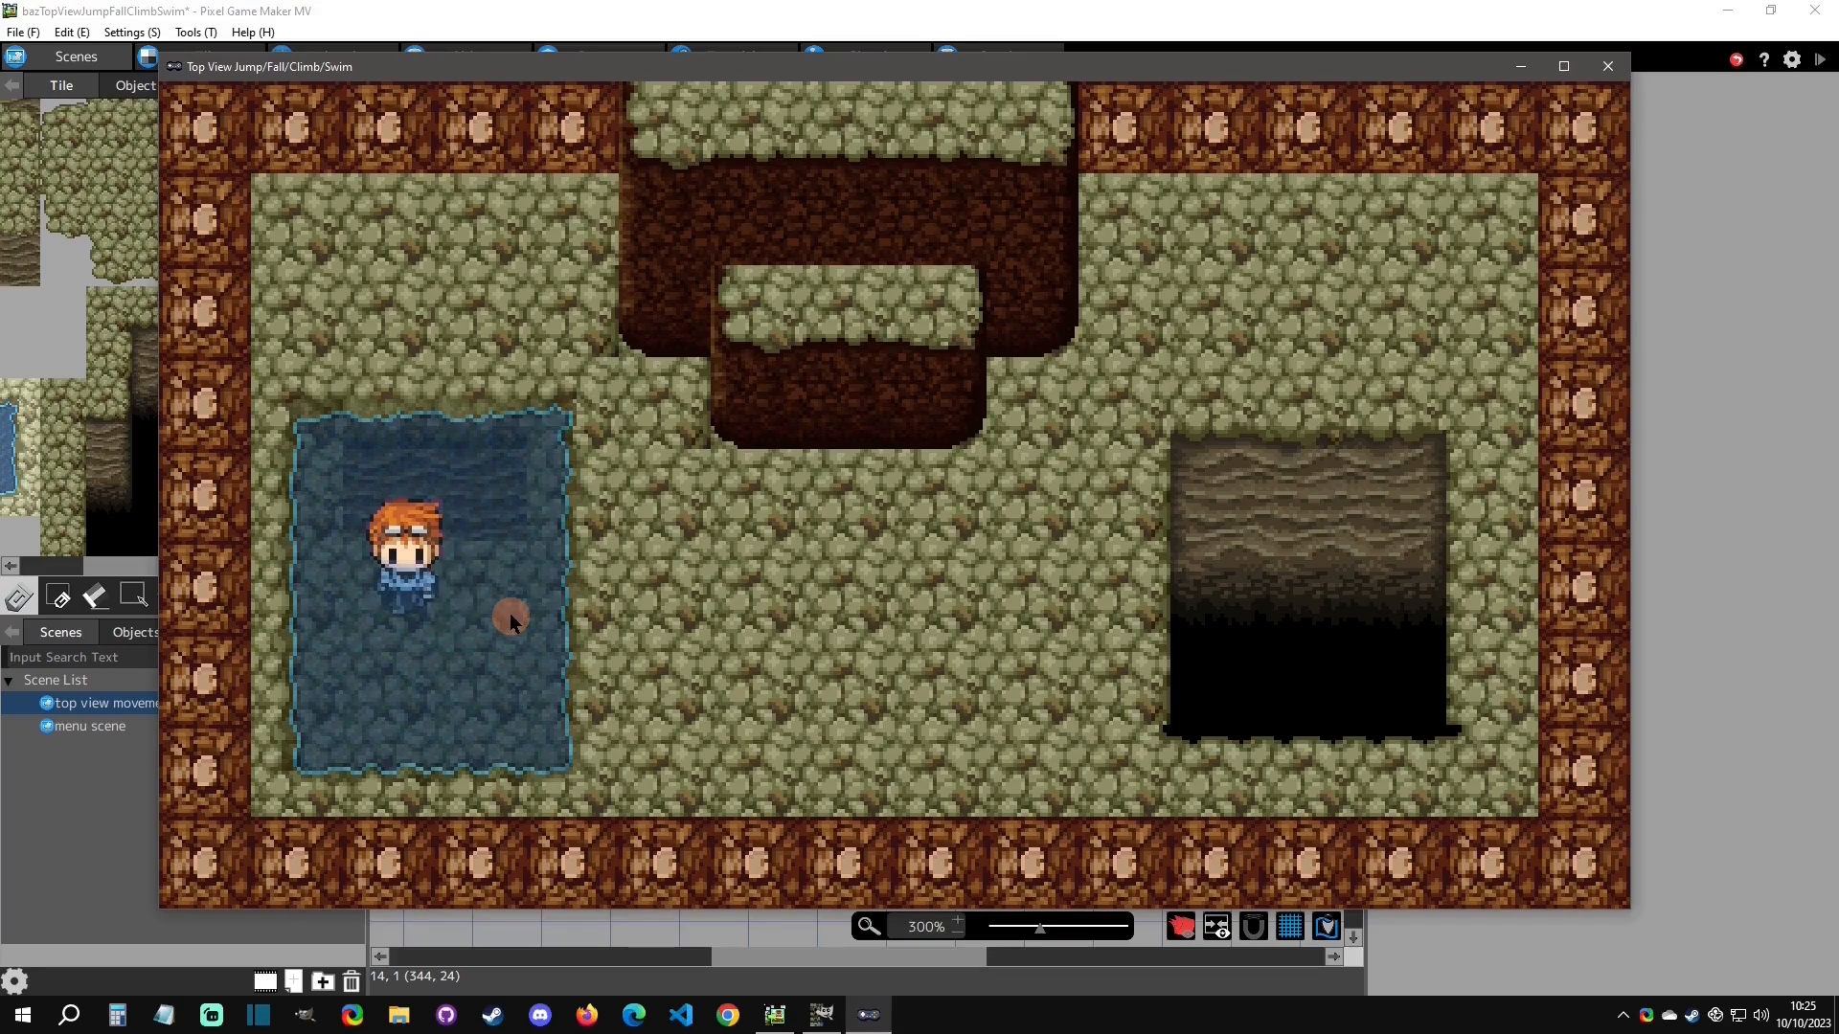
{"action": "key", "text": "Down"}
{"action": "key", "text": "Right"}
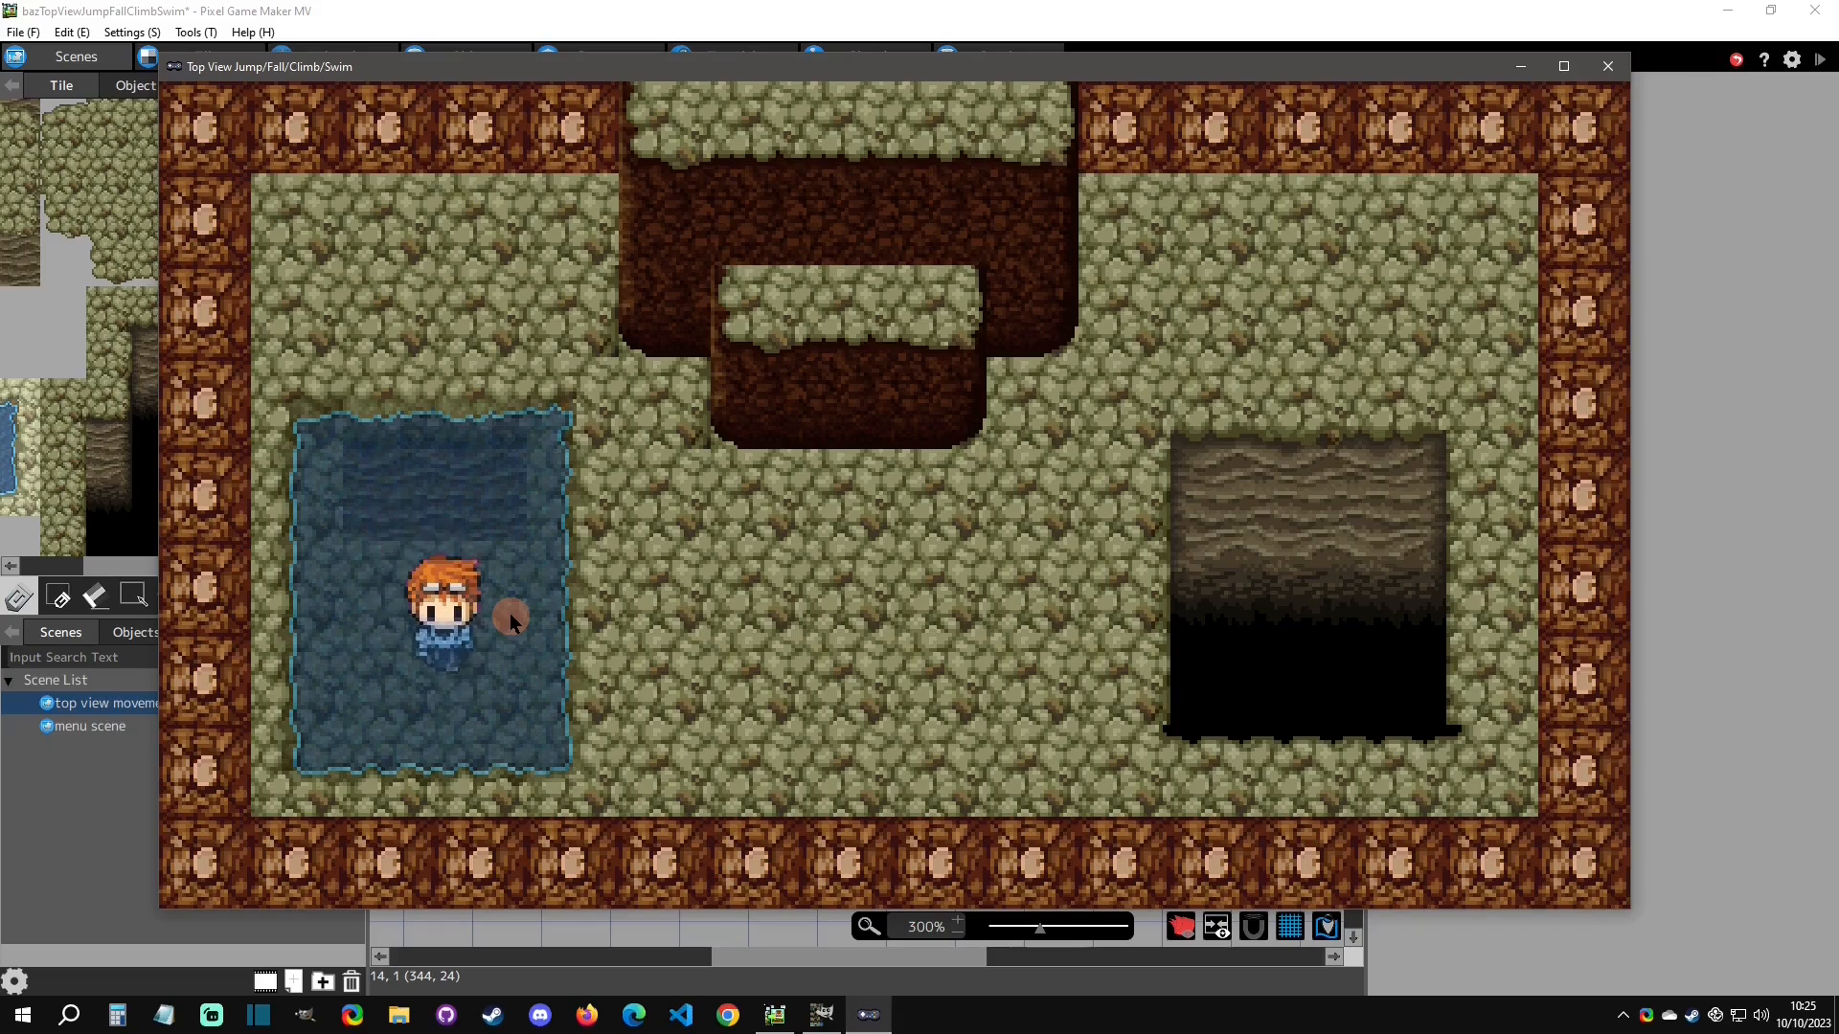
{"action": "key", "text": "Down"}
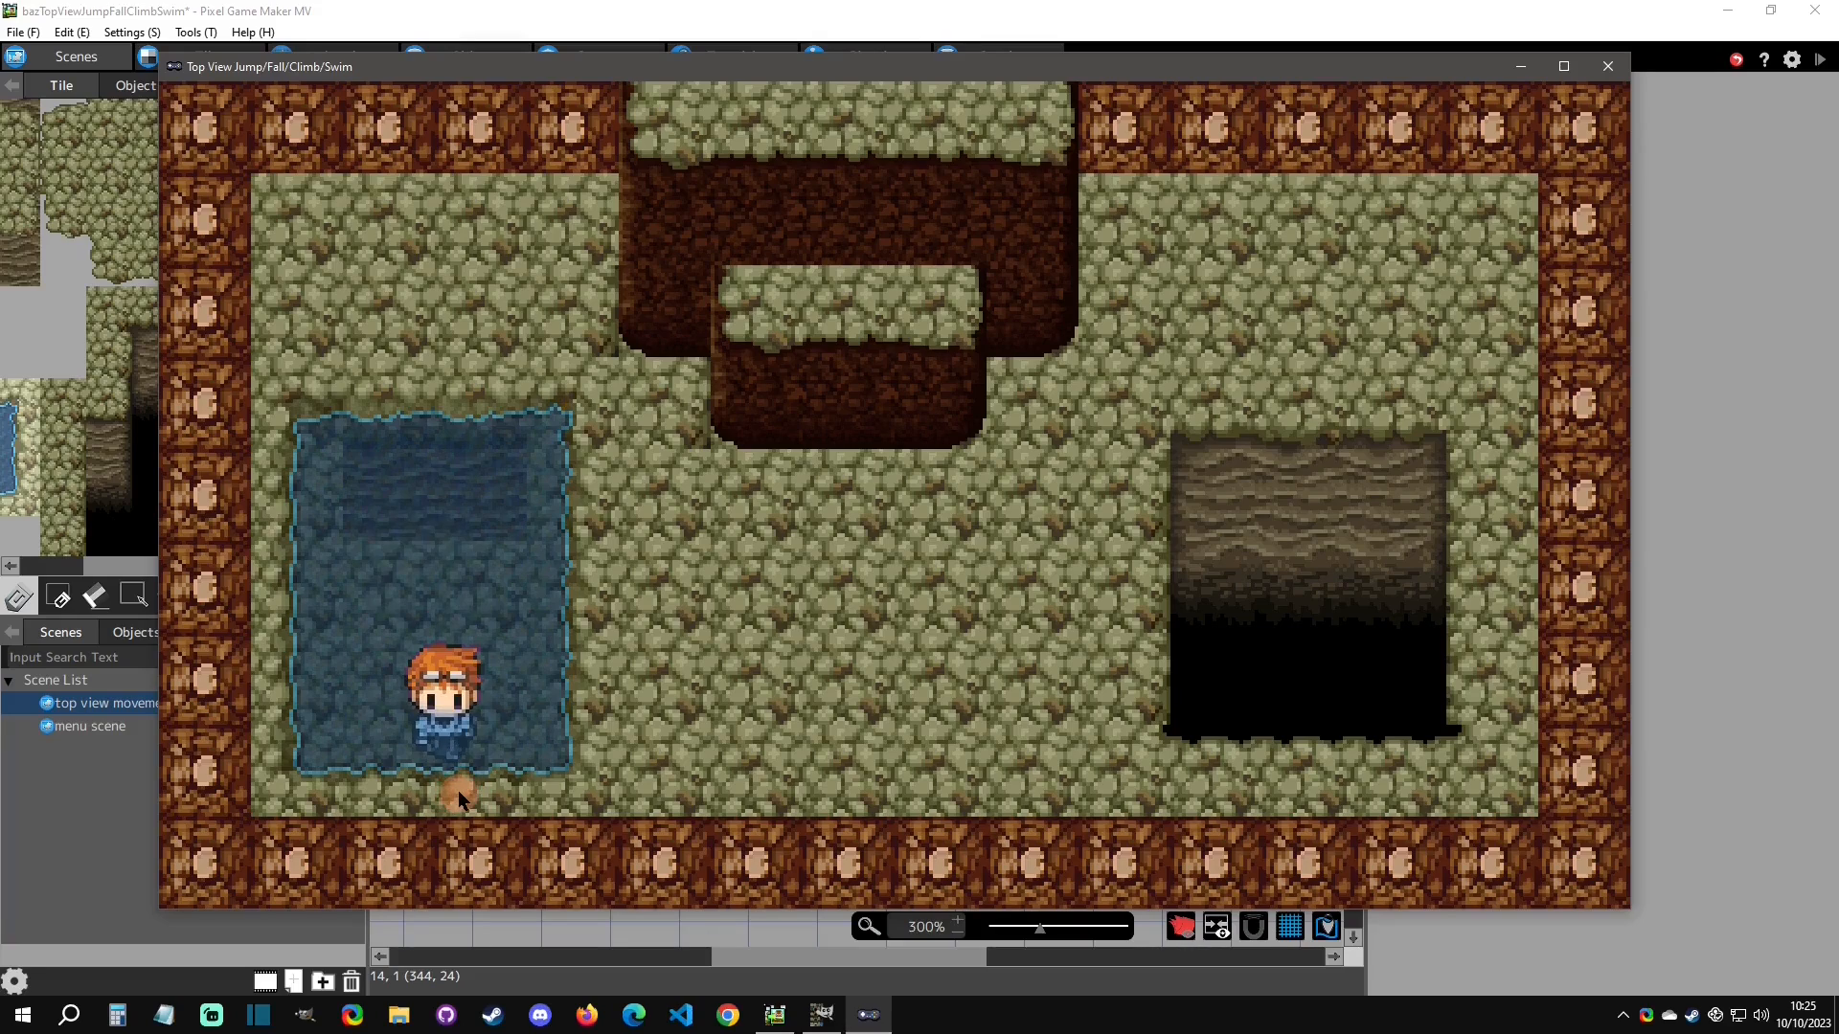
Swim the character around the pool in all directions to test how close it gets to each edge.
{"action": "key", "text": "Up"}
{"action": "key", "text": "Left"}
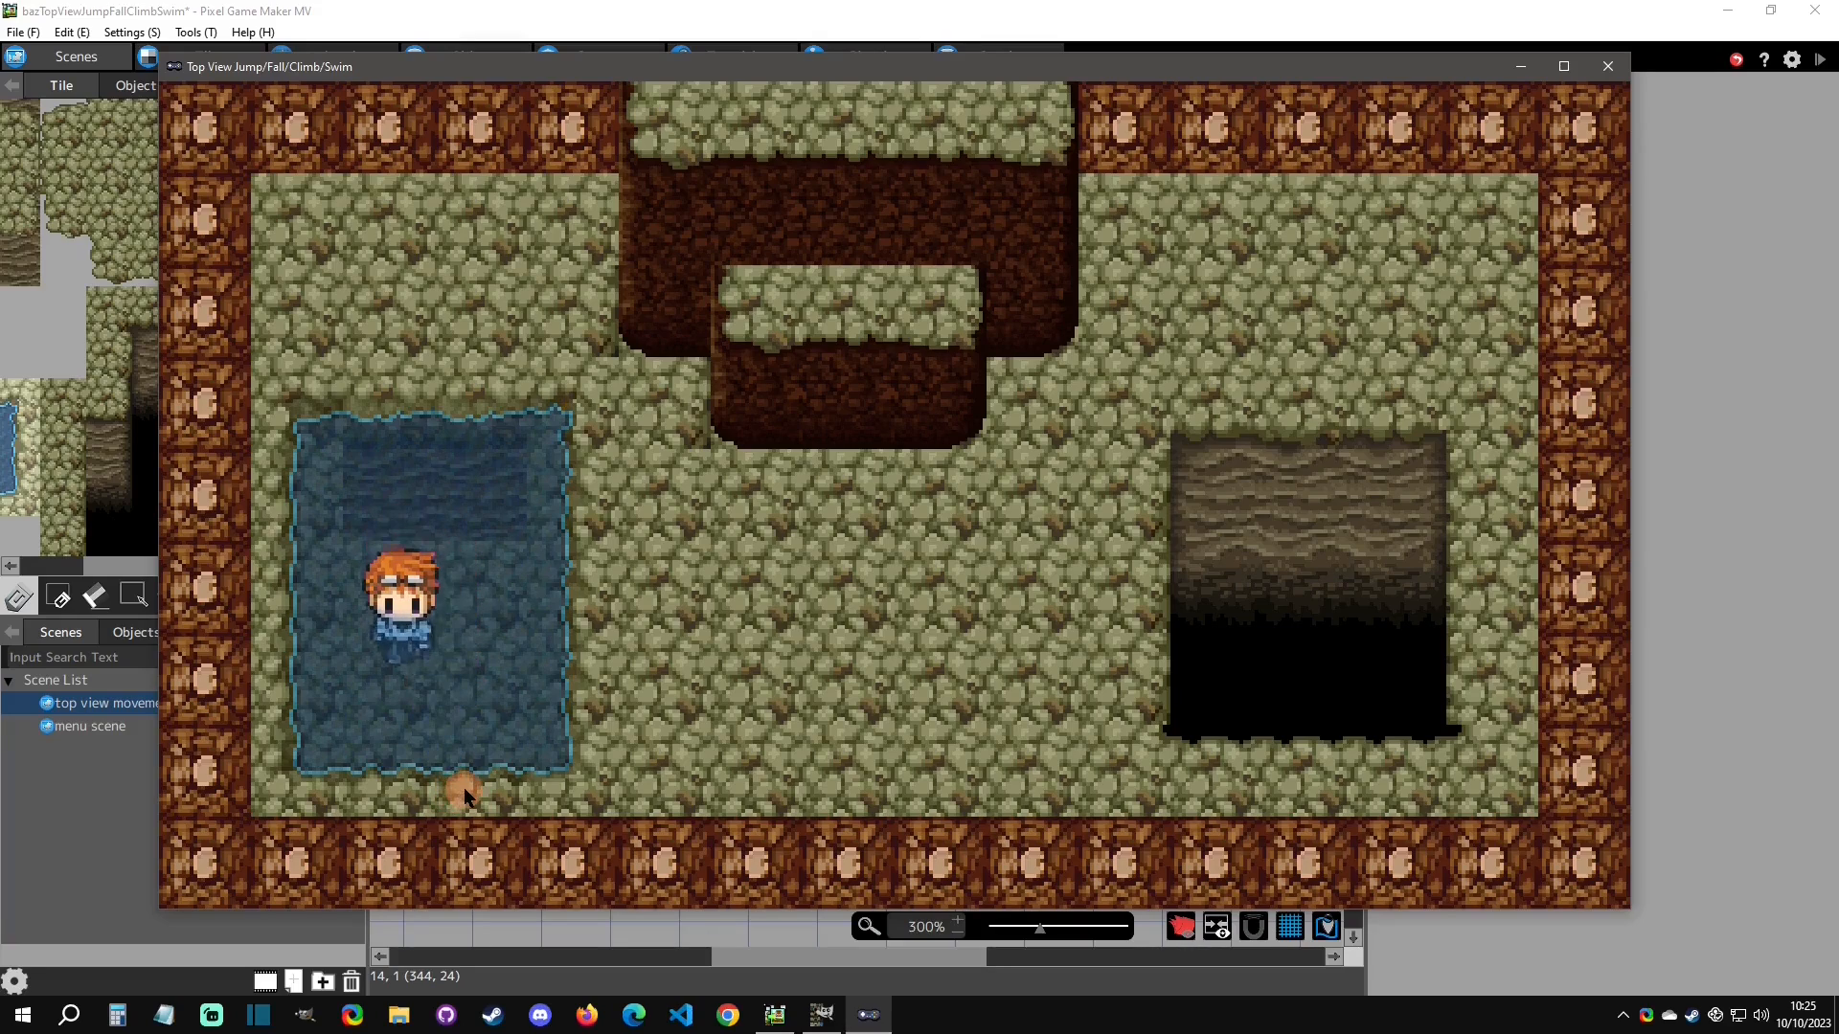
{"action": "key", "text": "Down"}
{"action": "key", "text": "Right"}
{"action": "key", "text": "Up"}
{"action": "key", "text": "Left"}
{"action": "key", "text": "Down"}
{"action": "key", "text": "Right"}
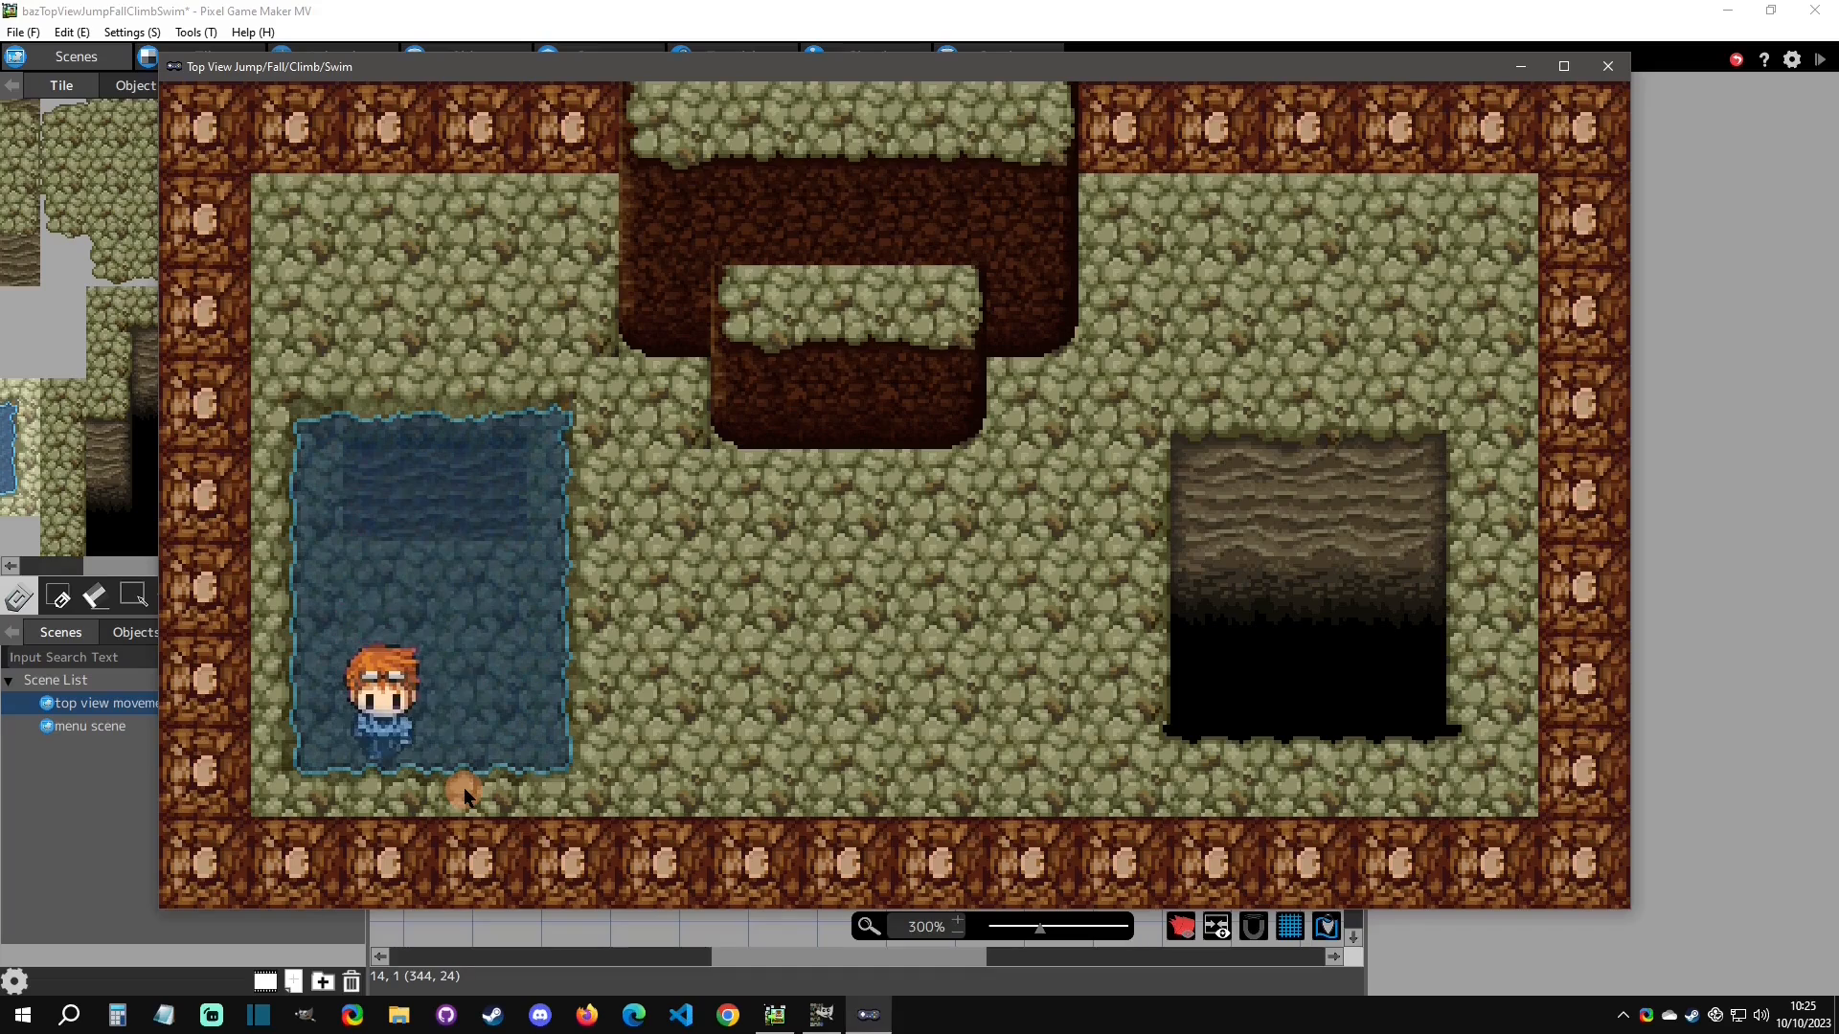
Take the character out of the pool onto the ground, walk it back towards the water, and end the test play.
{"action": "key", "text": "Up"}
{"action": "key", "text": "Right"}
{"action": "key", "text": "space"}
{"action": "key", "text": "Left"}
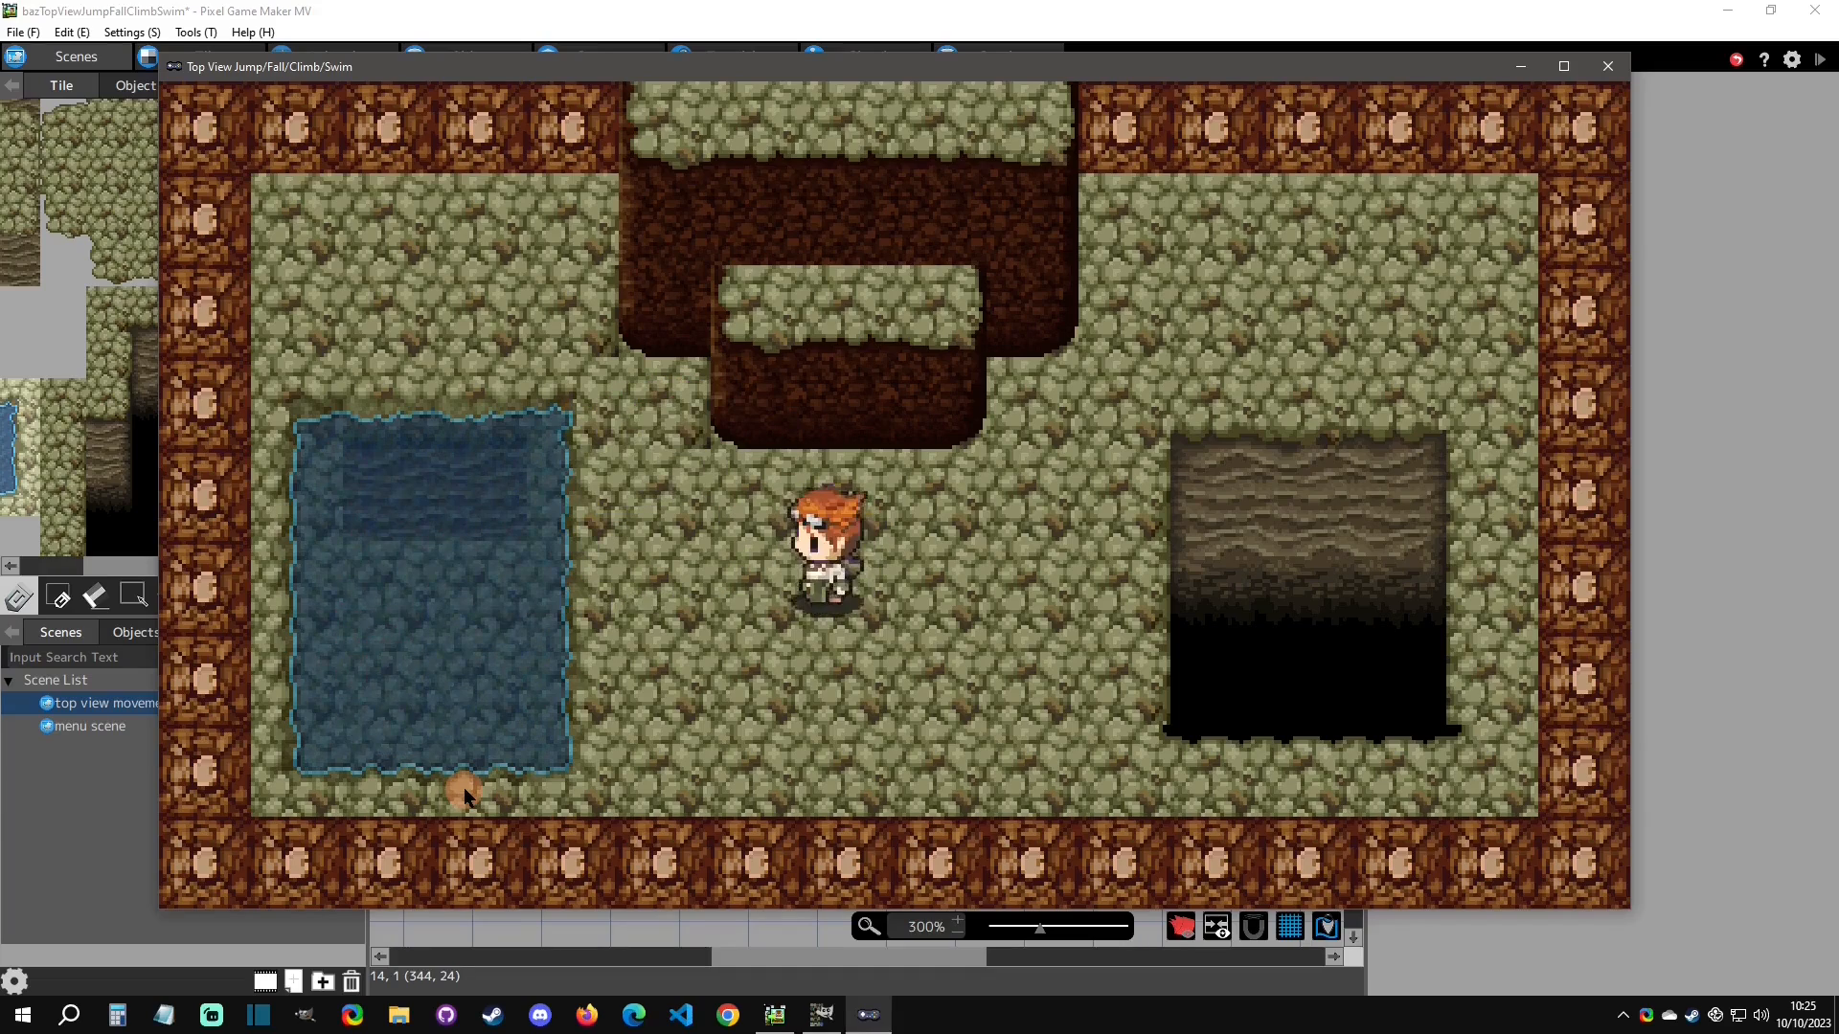
{"action": "key", "text": "Left"}
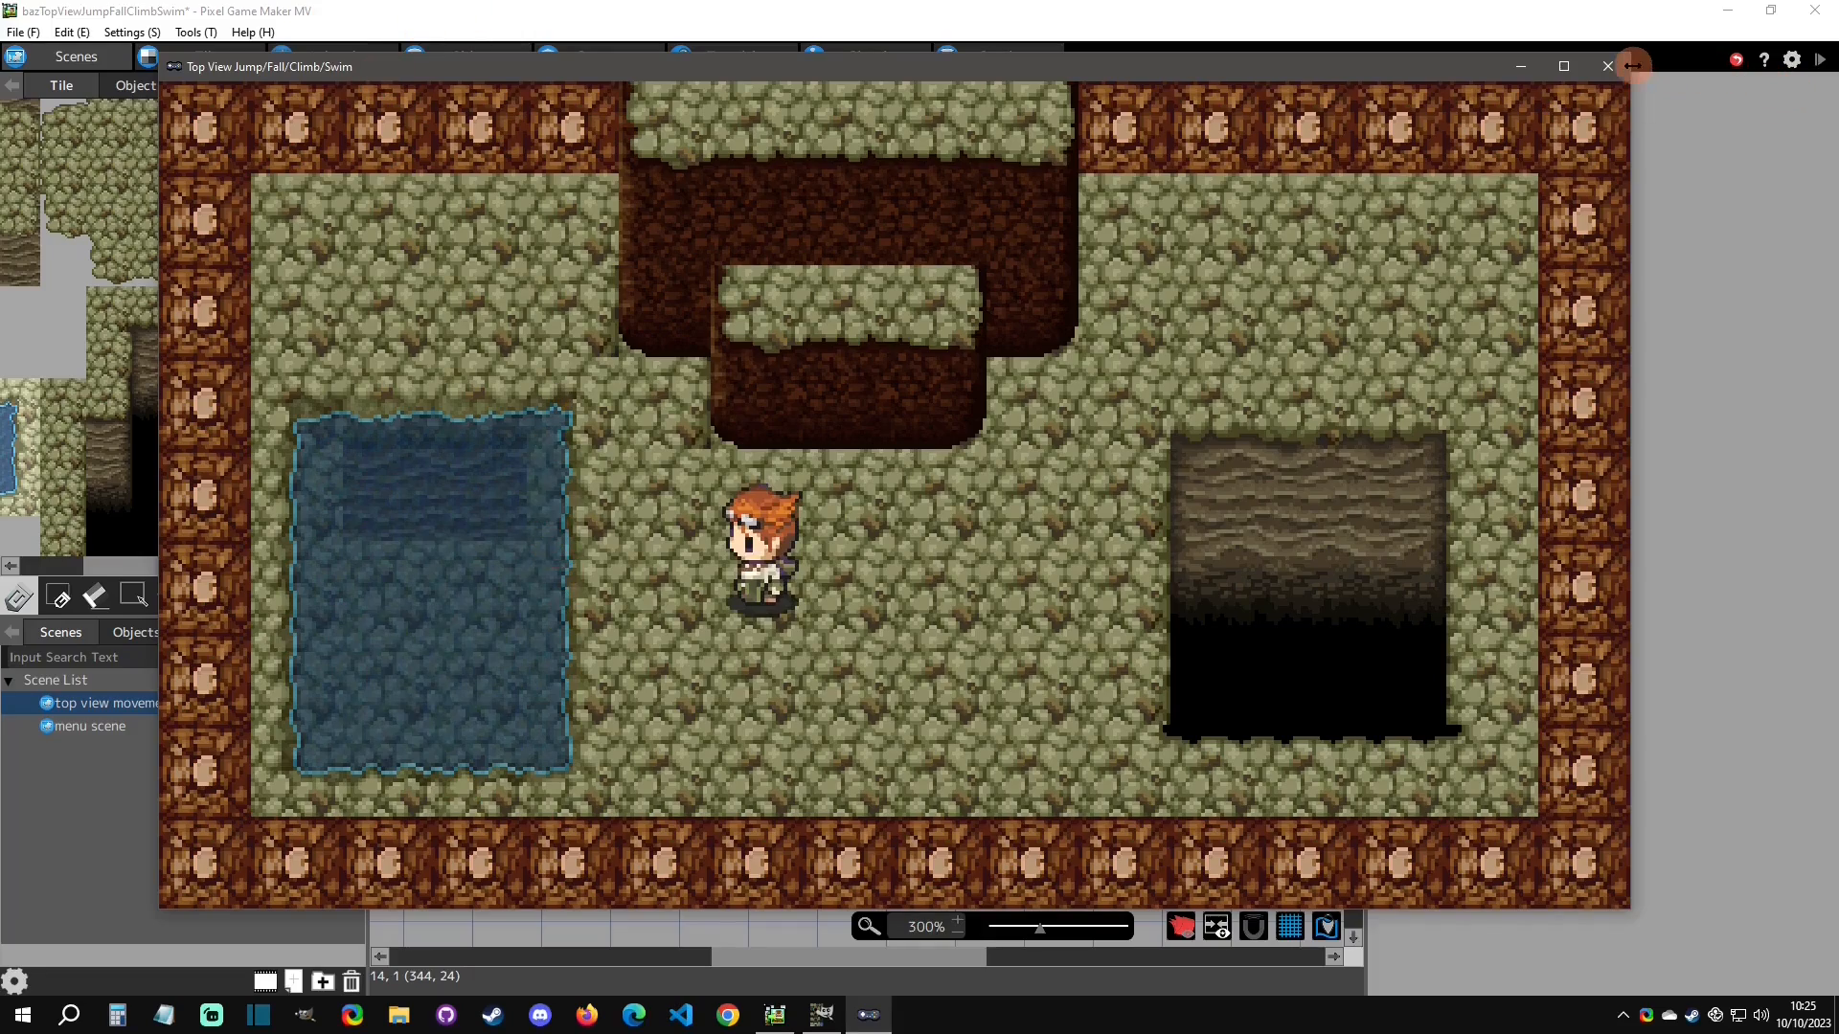
{"action": "left_click", "coordinate": [1607, 66]}
Go back to the cave tileset and switch to GIMP to inspect the water block in 025.png.
{"action": "left_click", "coordinate": [205, 53]}
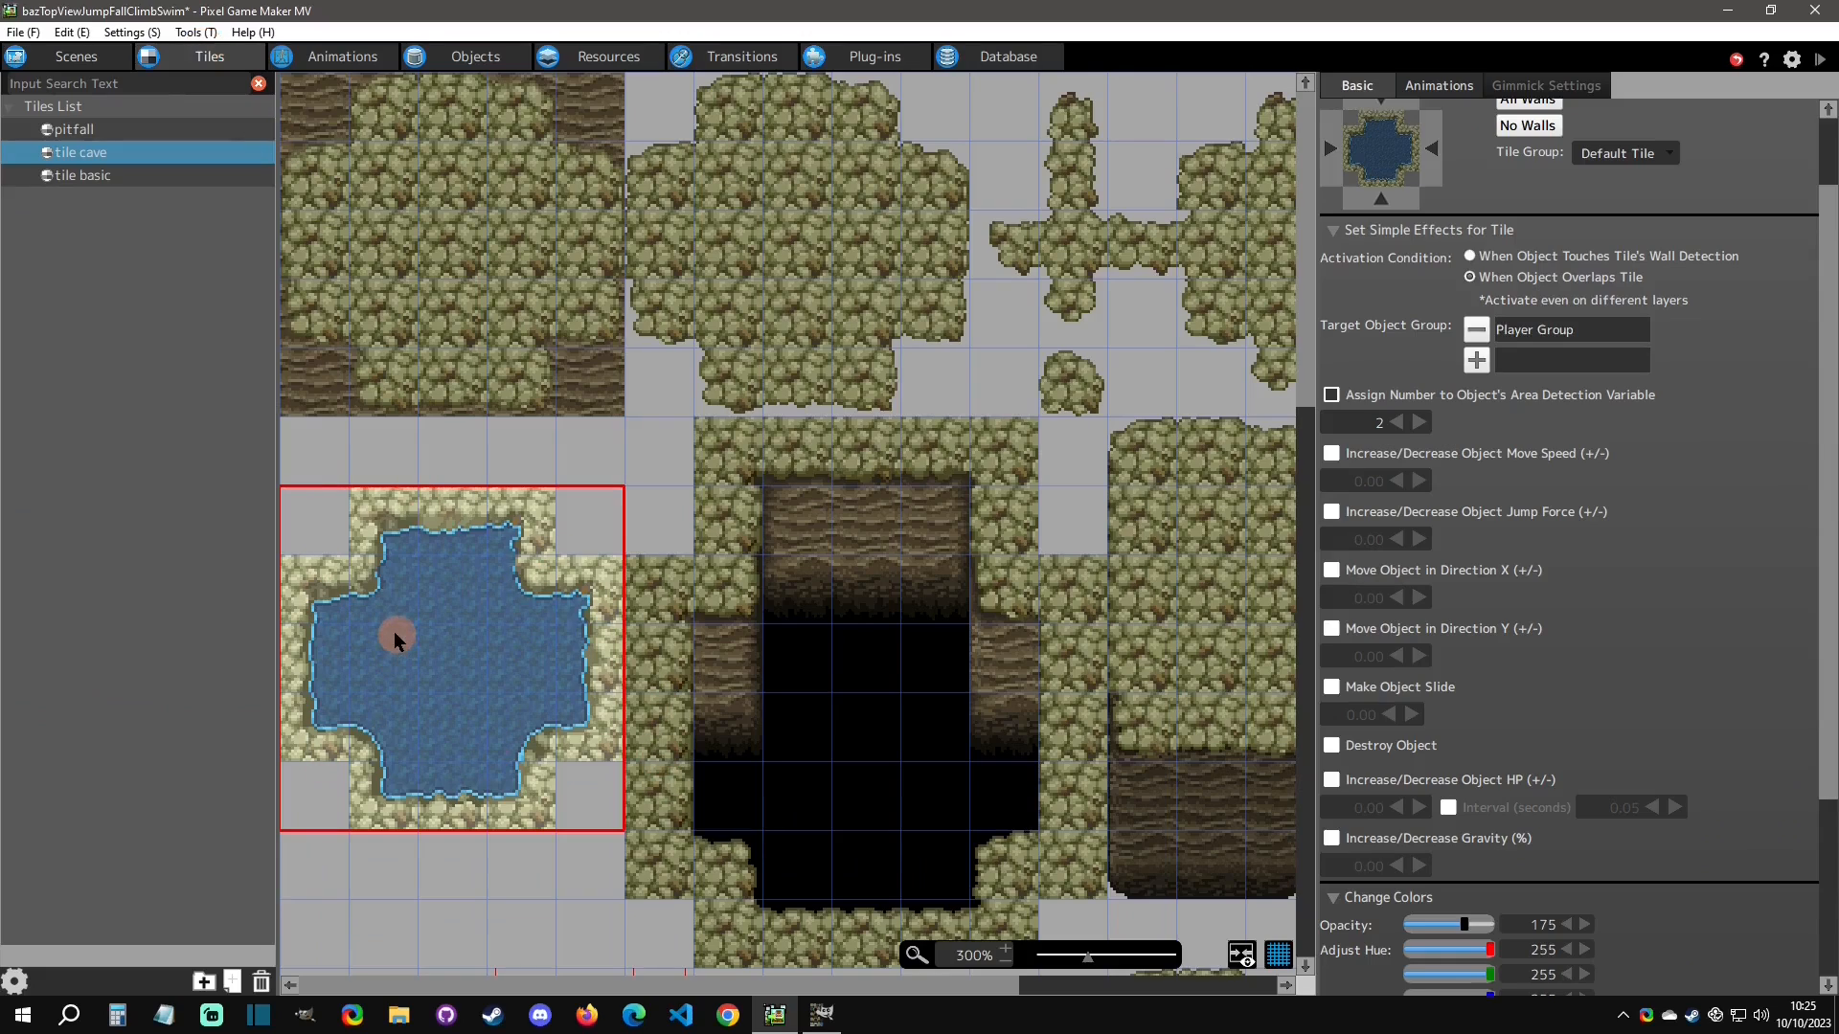
{"action": "left_click", "coordinate": [822, 1015]}
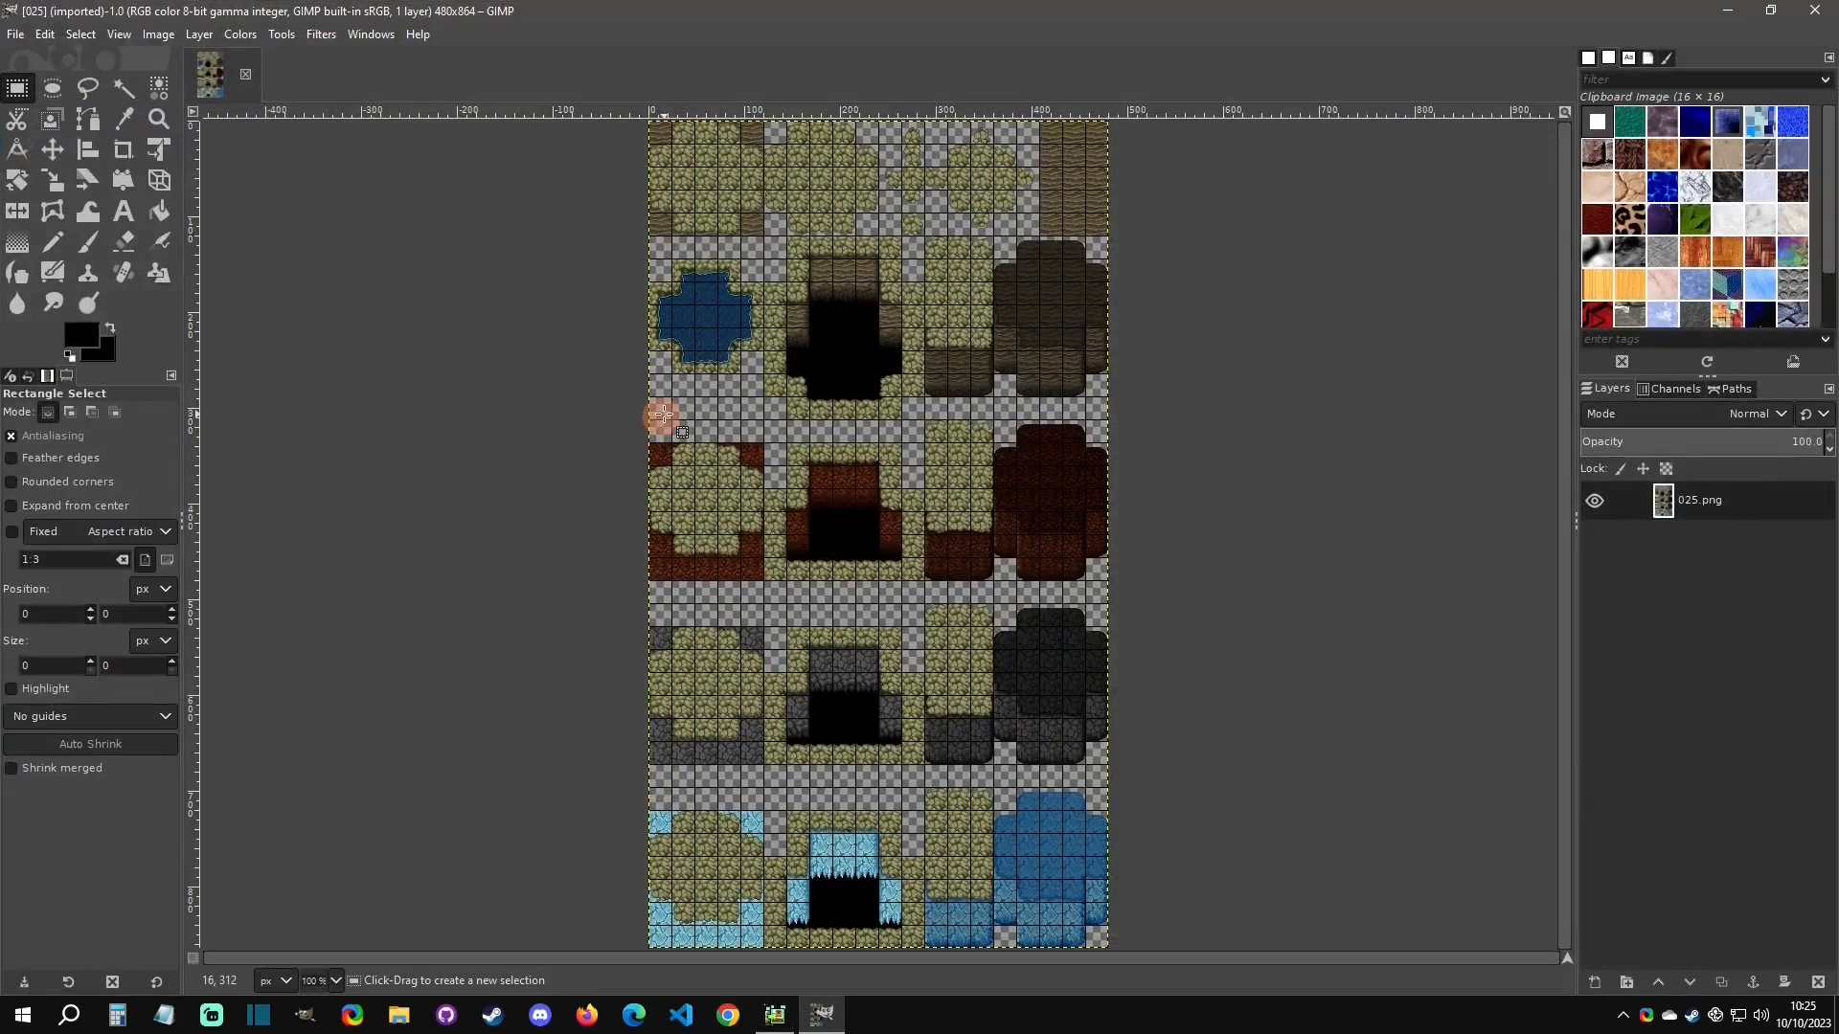
{"action": "scroll", "coordinate": [704, 253], "scroll_direction": "up", "scroll_amount": 6, "text": "ctrl"}
{"action": "scroll", "coordinate": [728, 332], "scroll_direction": "down", "scroll_amount": 1, "text": "ctrl"}
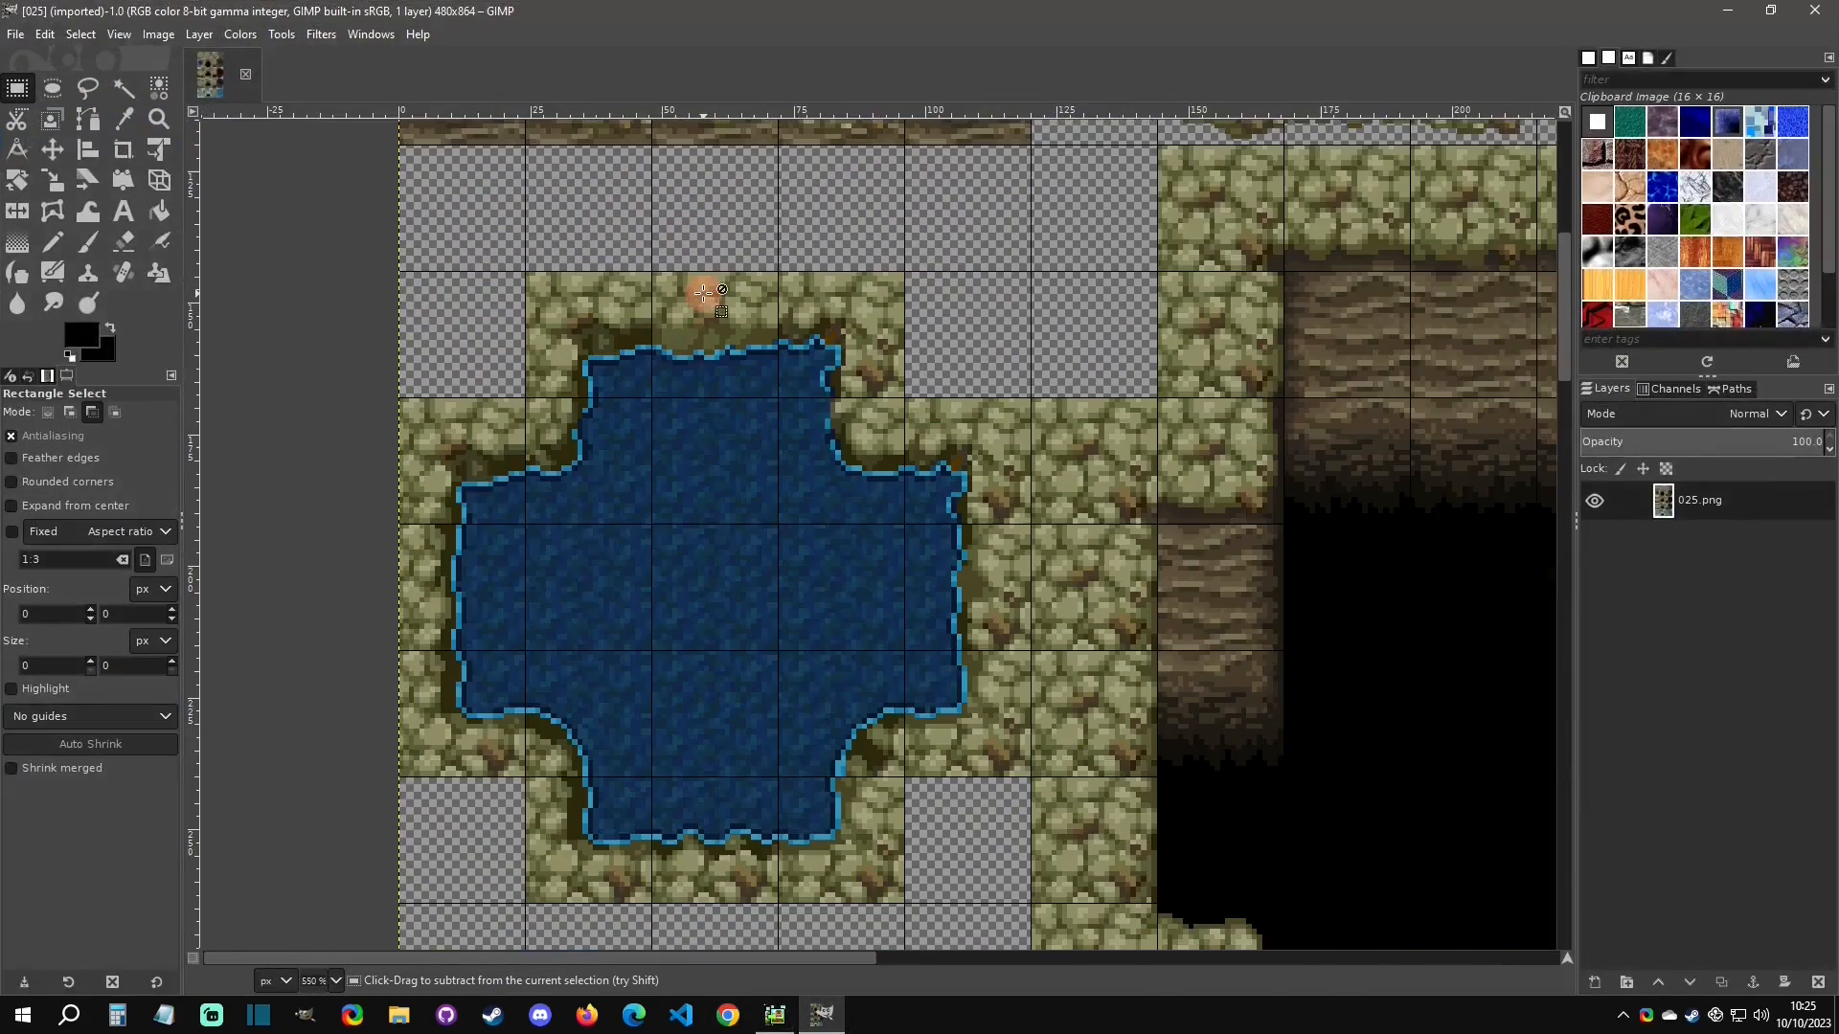
{"action": "scroll", "coordinate": [728, 332], "scroll_direction": "down", "scroll_amount": 1}
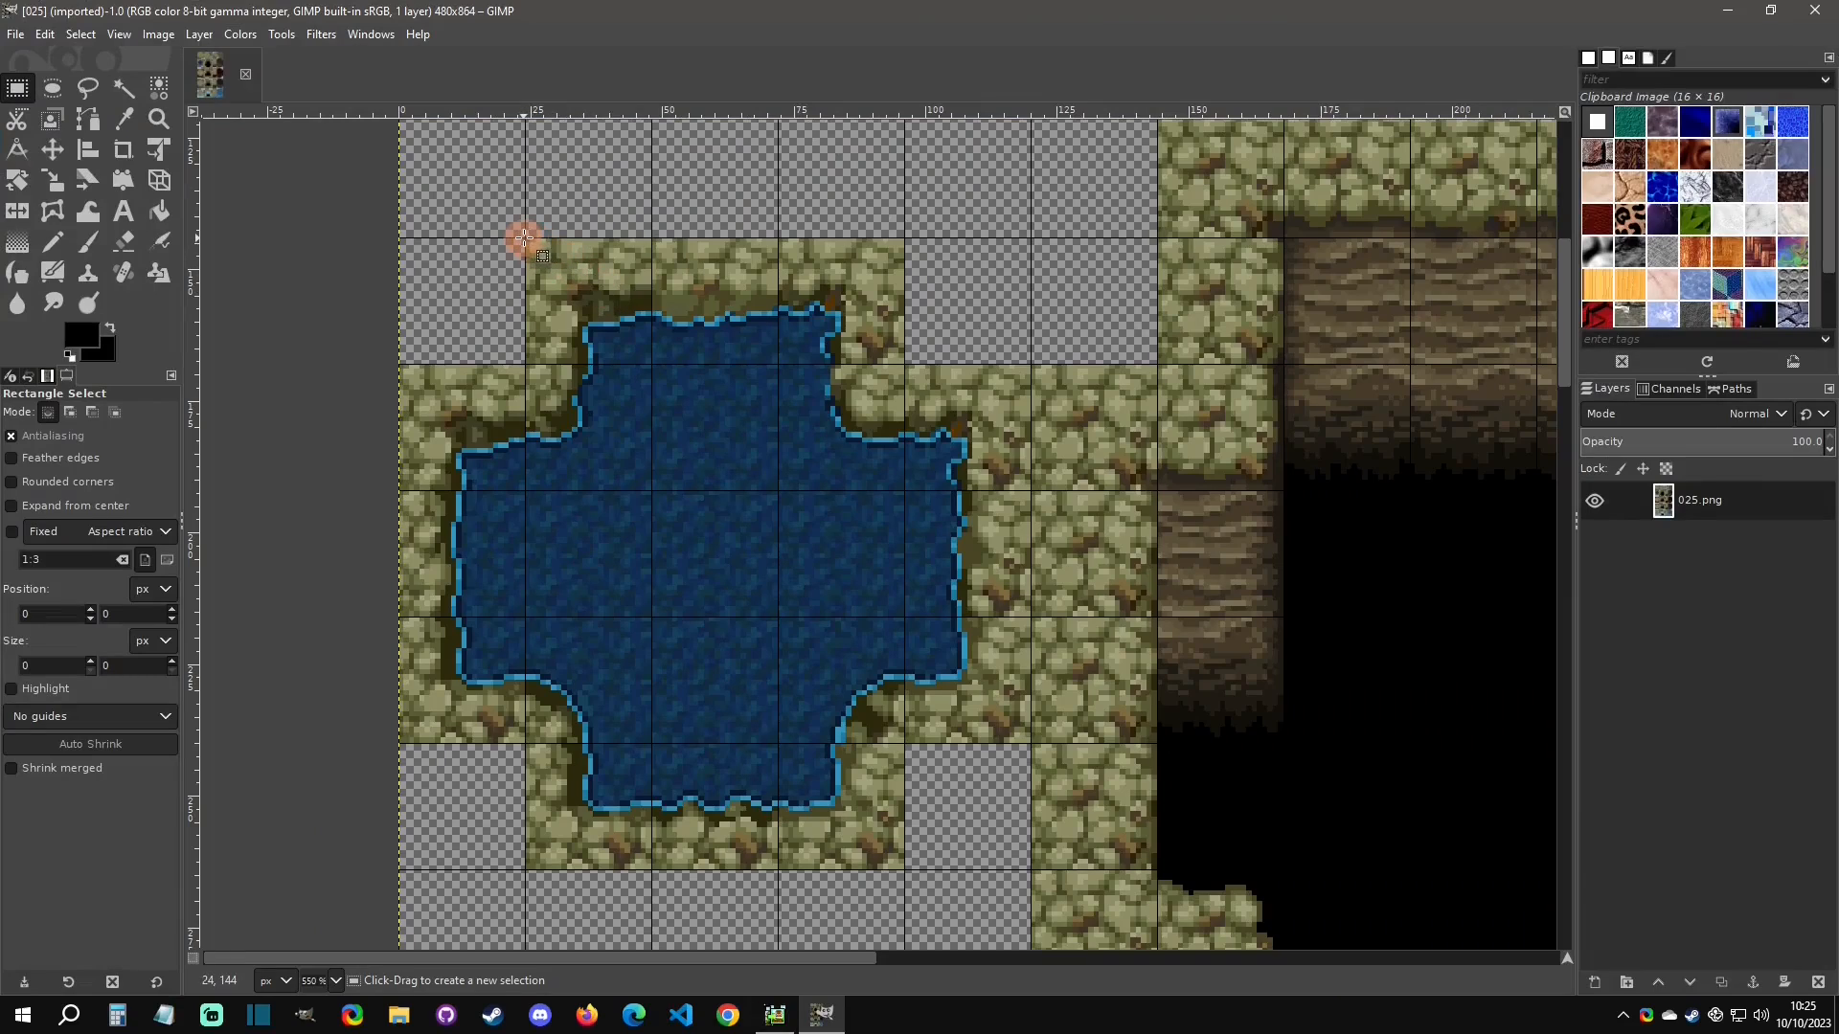
Select the 72 × 24 px upper edge row of the water block, float it, shift it down 11 px and anchor it.
{"action": "left_click_drag", "start_coordinate": [524, 239], "coordinate": [903, 363]}
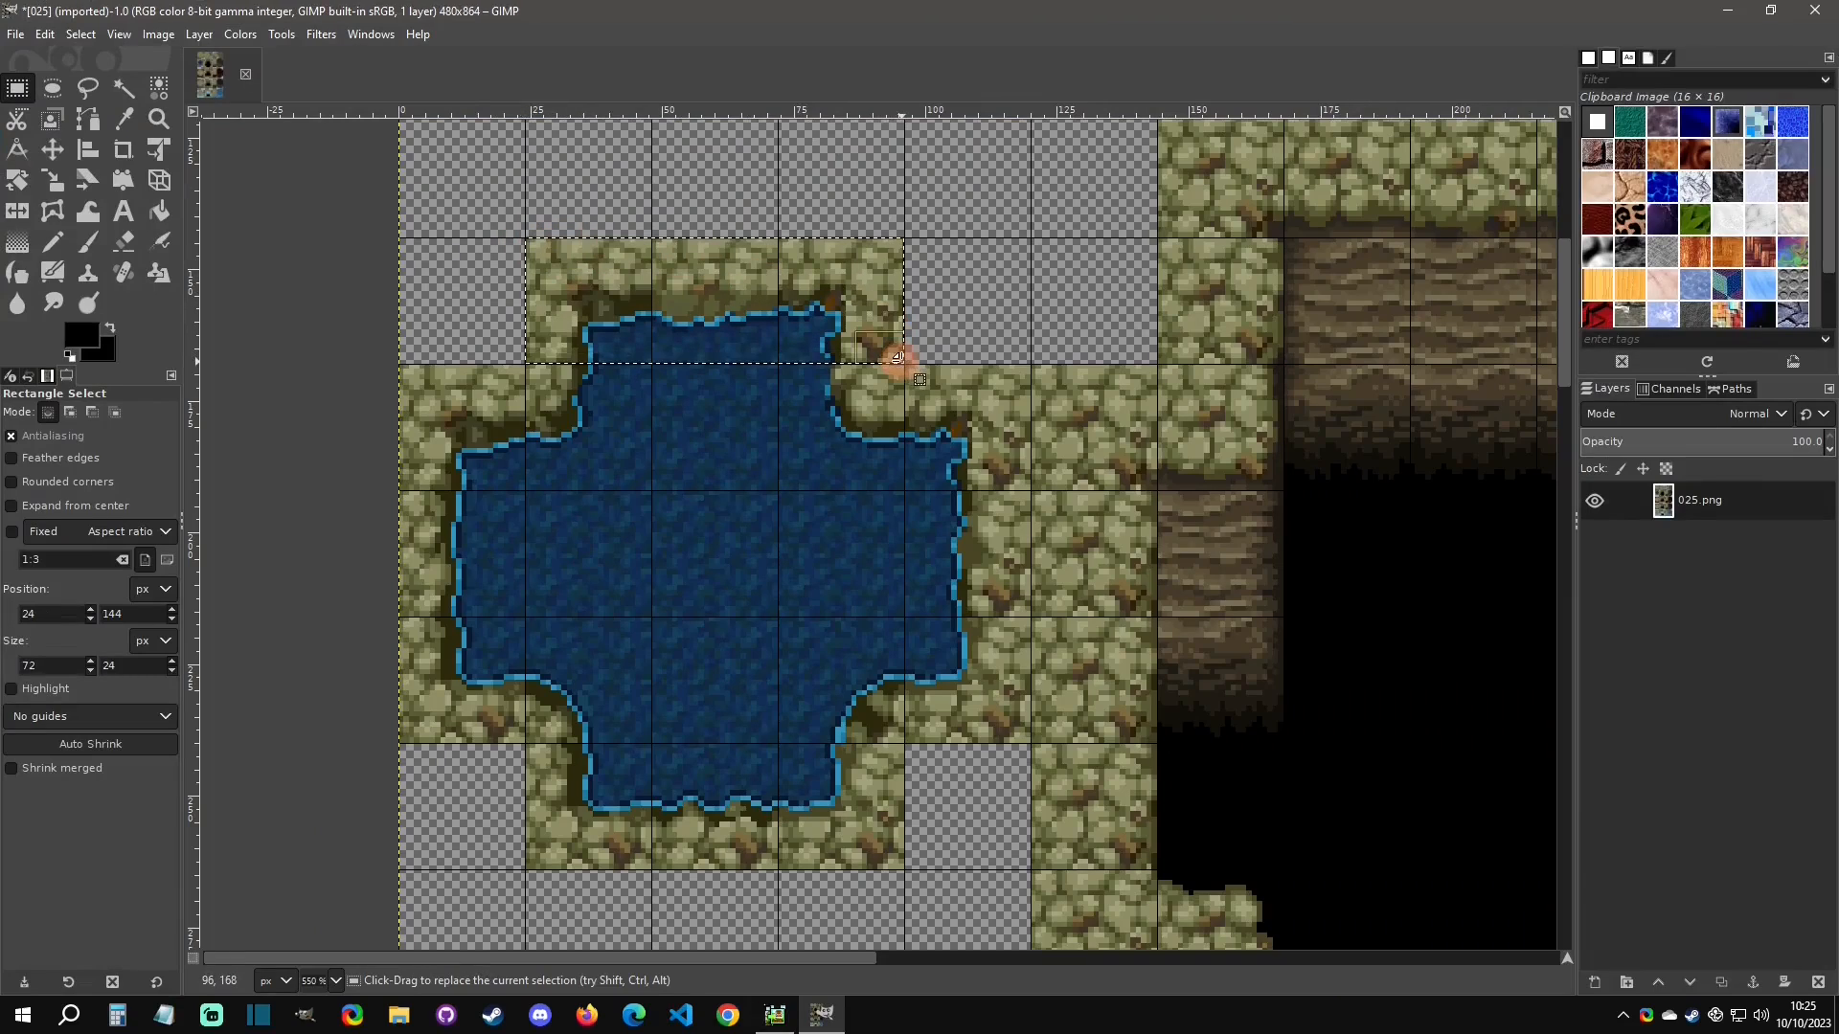
{"action": "key", "text": "ctrl+shift+l"}
{"action": "key", "text": "Down"}
{"action": "key", "text": "Down"}
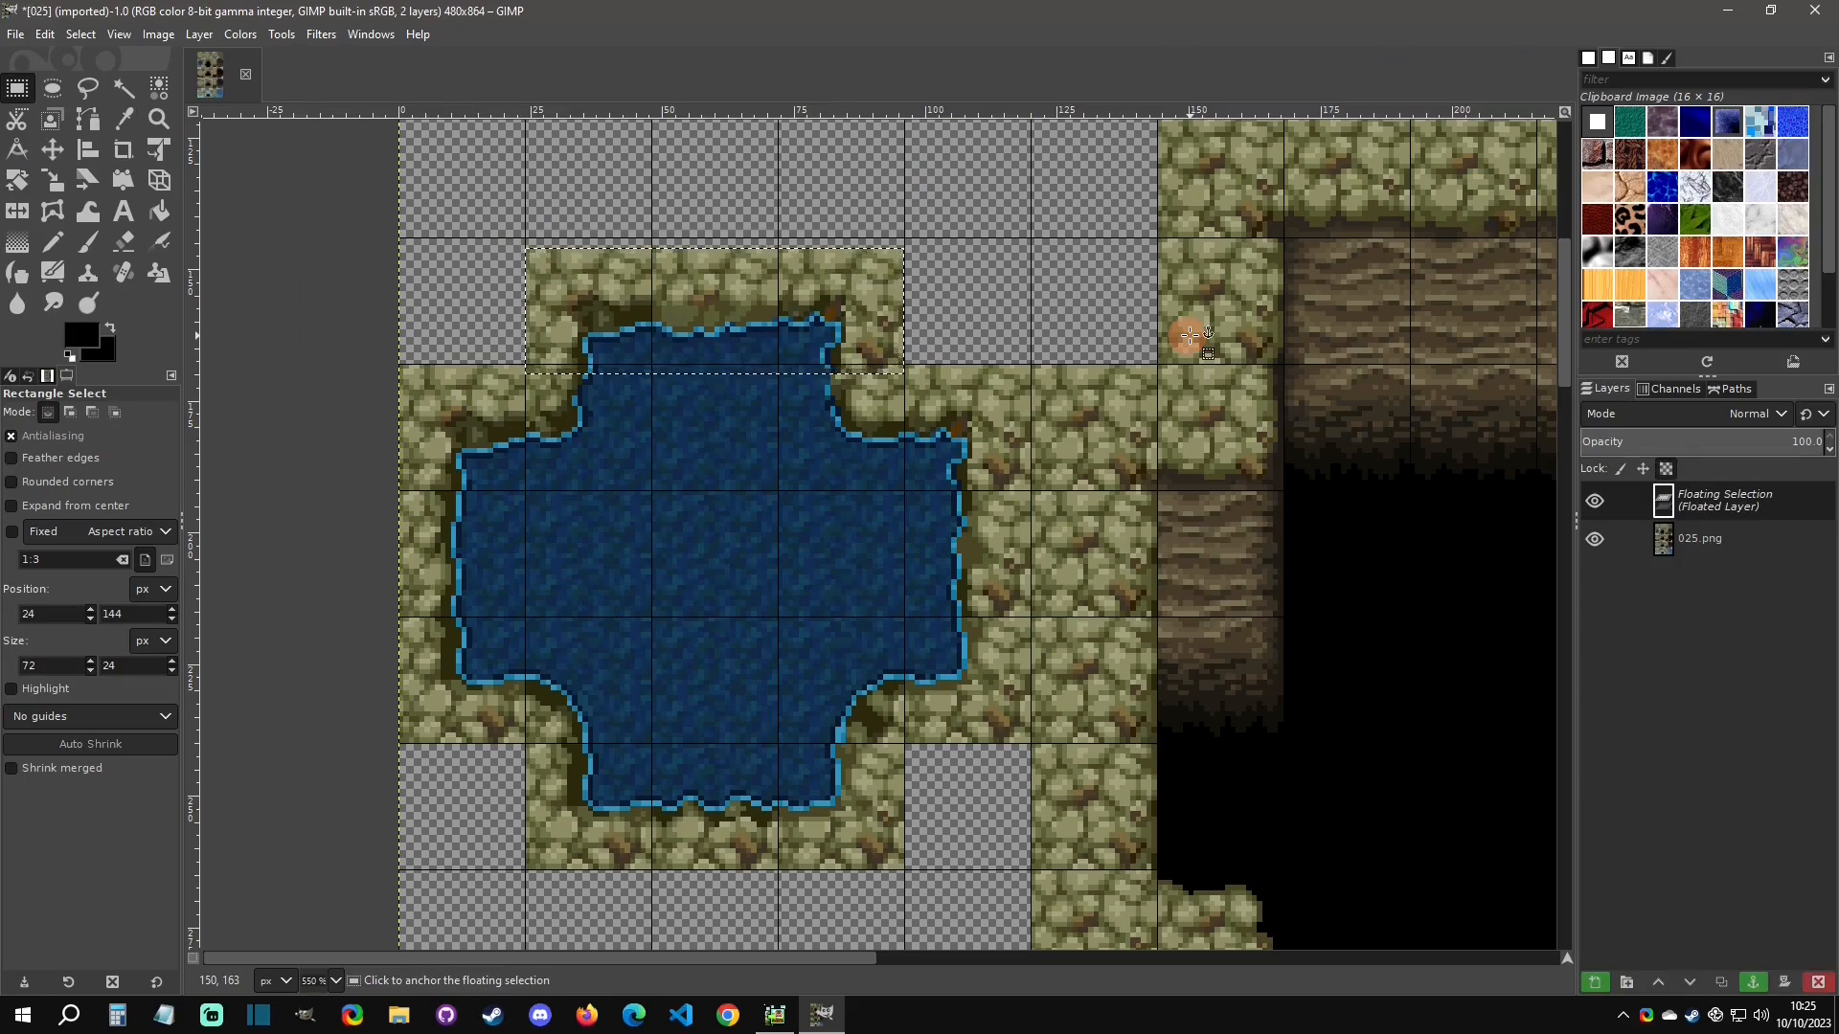
{"action": "key", "text": "Down"}
{"action": "key", "text": "Down"}
{"action": "key", "text": "Down"}
{"action": "key", "text": "Down"}
{"action": "key", "text": "Down"}
{"action": "key", "text": "Down"}
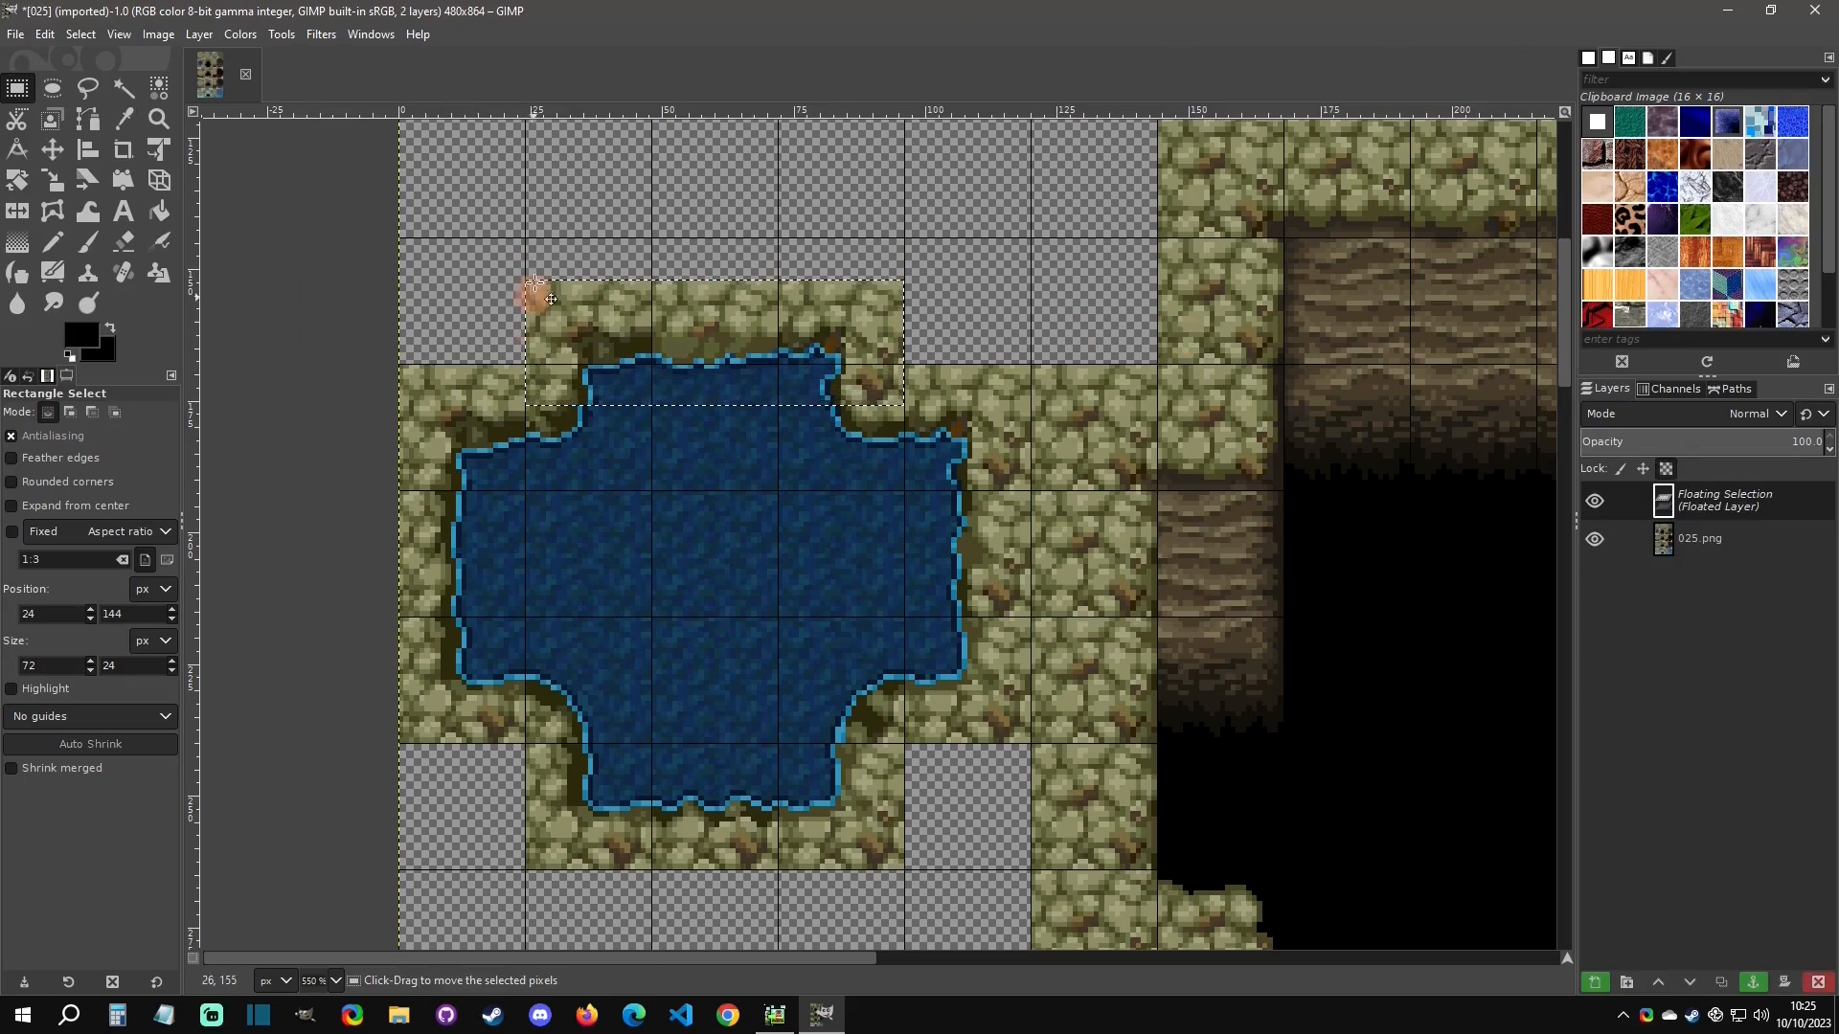
{"action": "key", "text": "Down"}
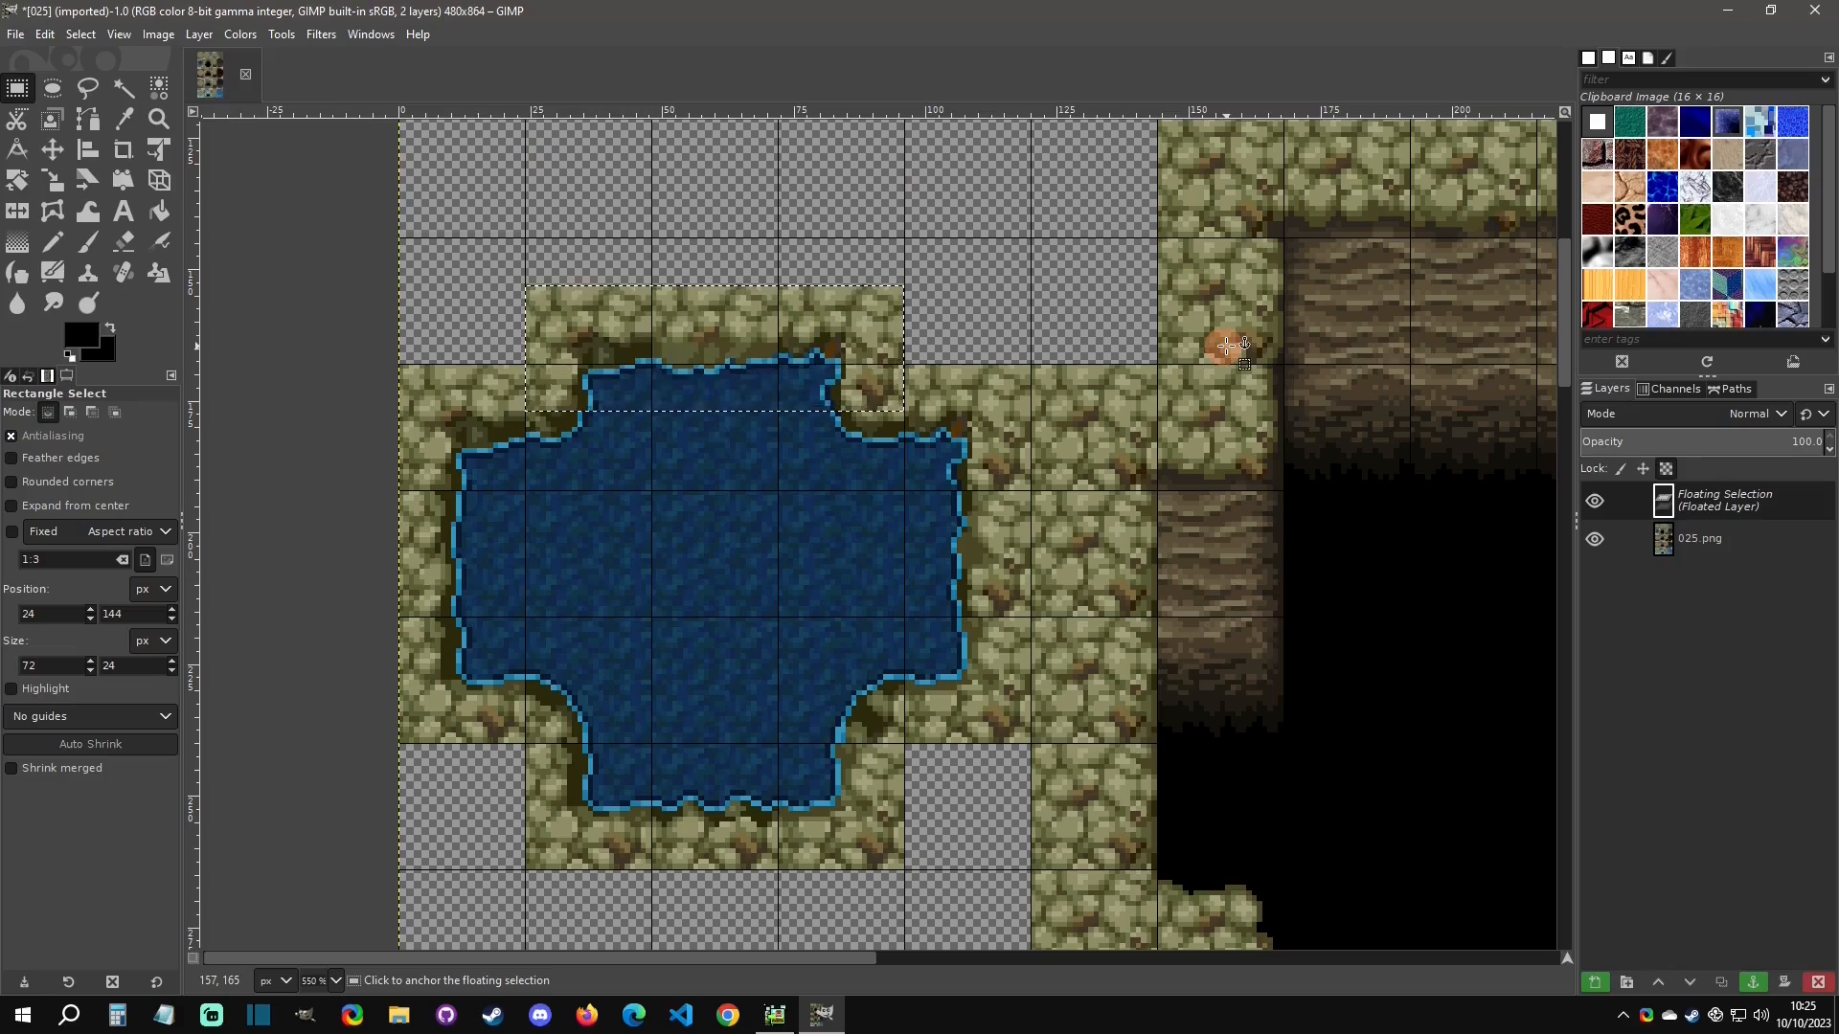
{"action": "key", "text": "Down"}
{"action": "key", "text": "Down"}
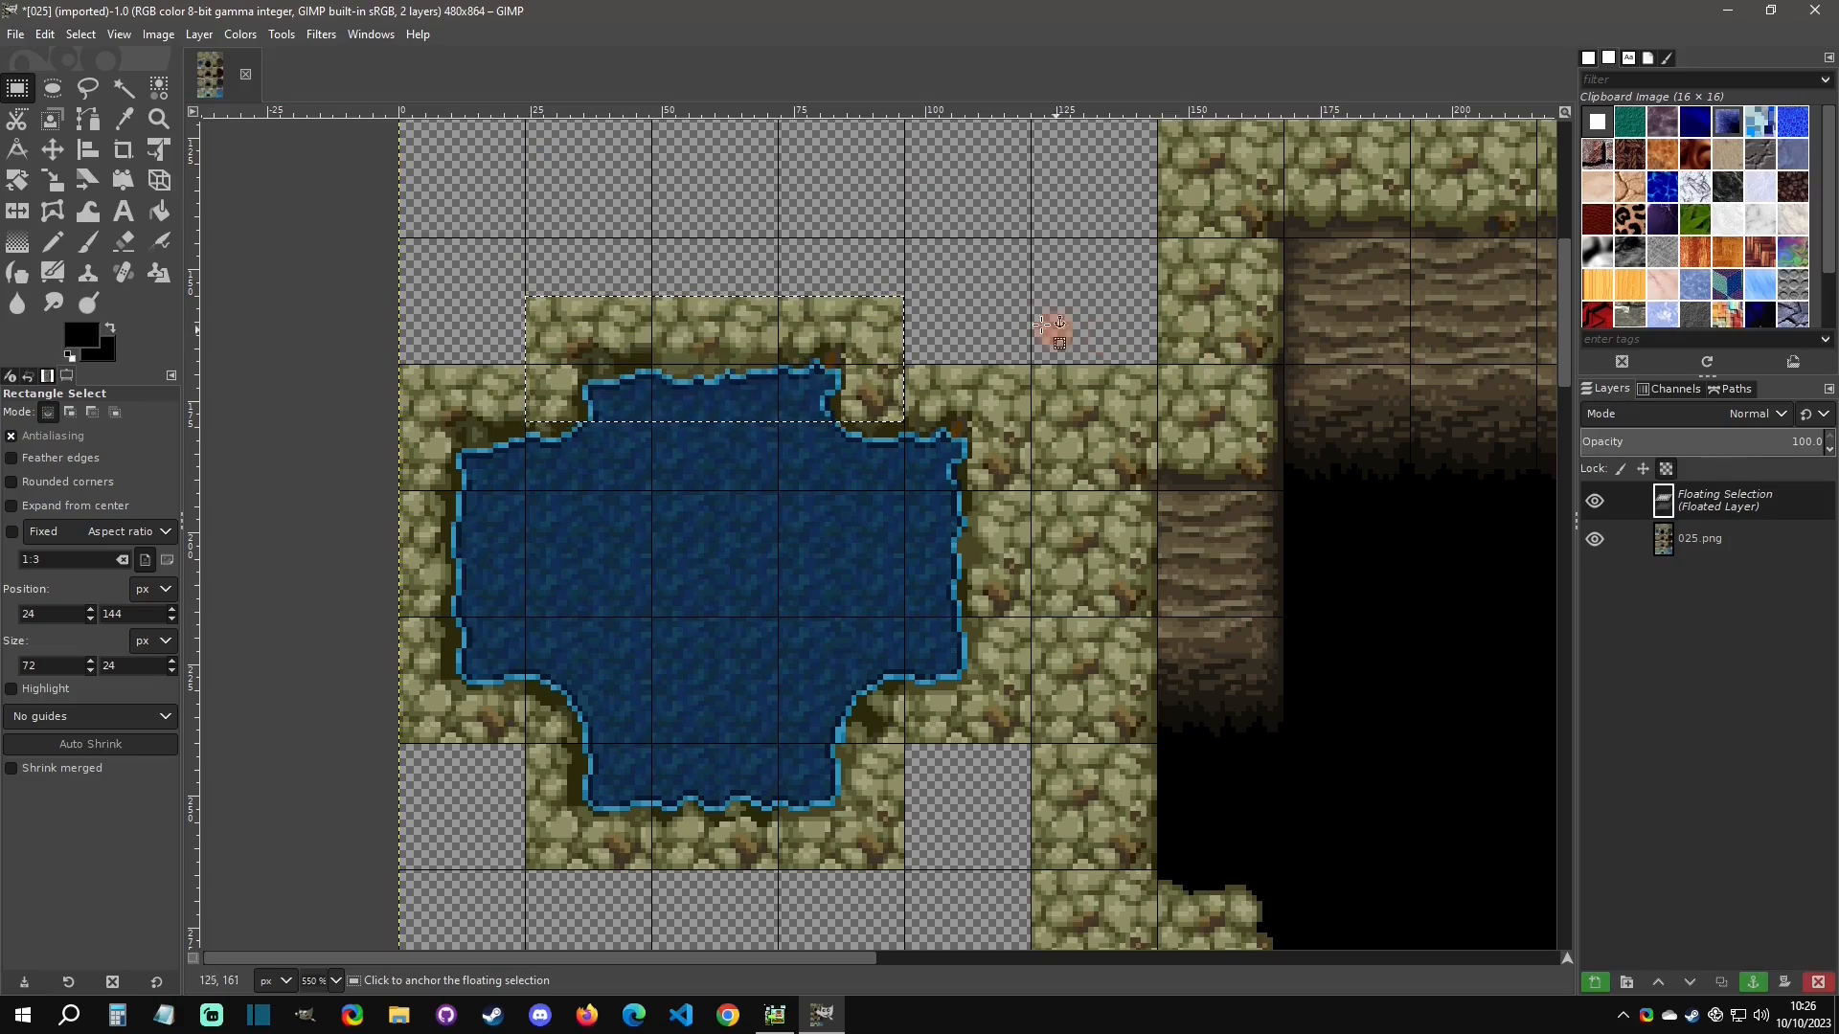
{"action": "left_click", "coordinate": [1032, 319]}
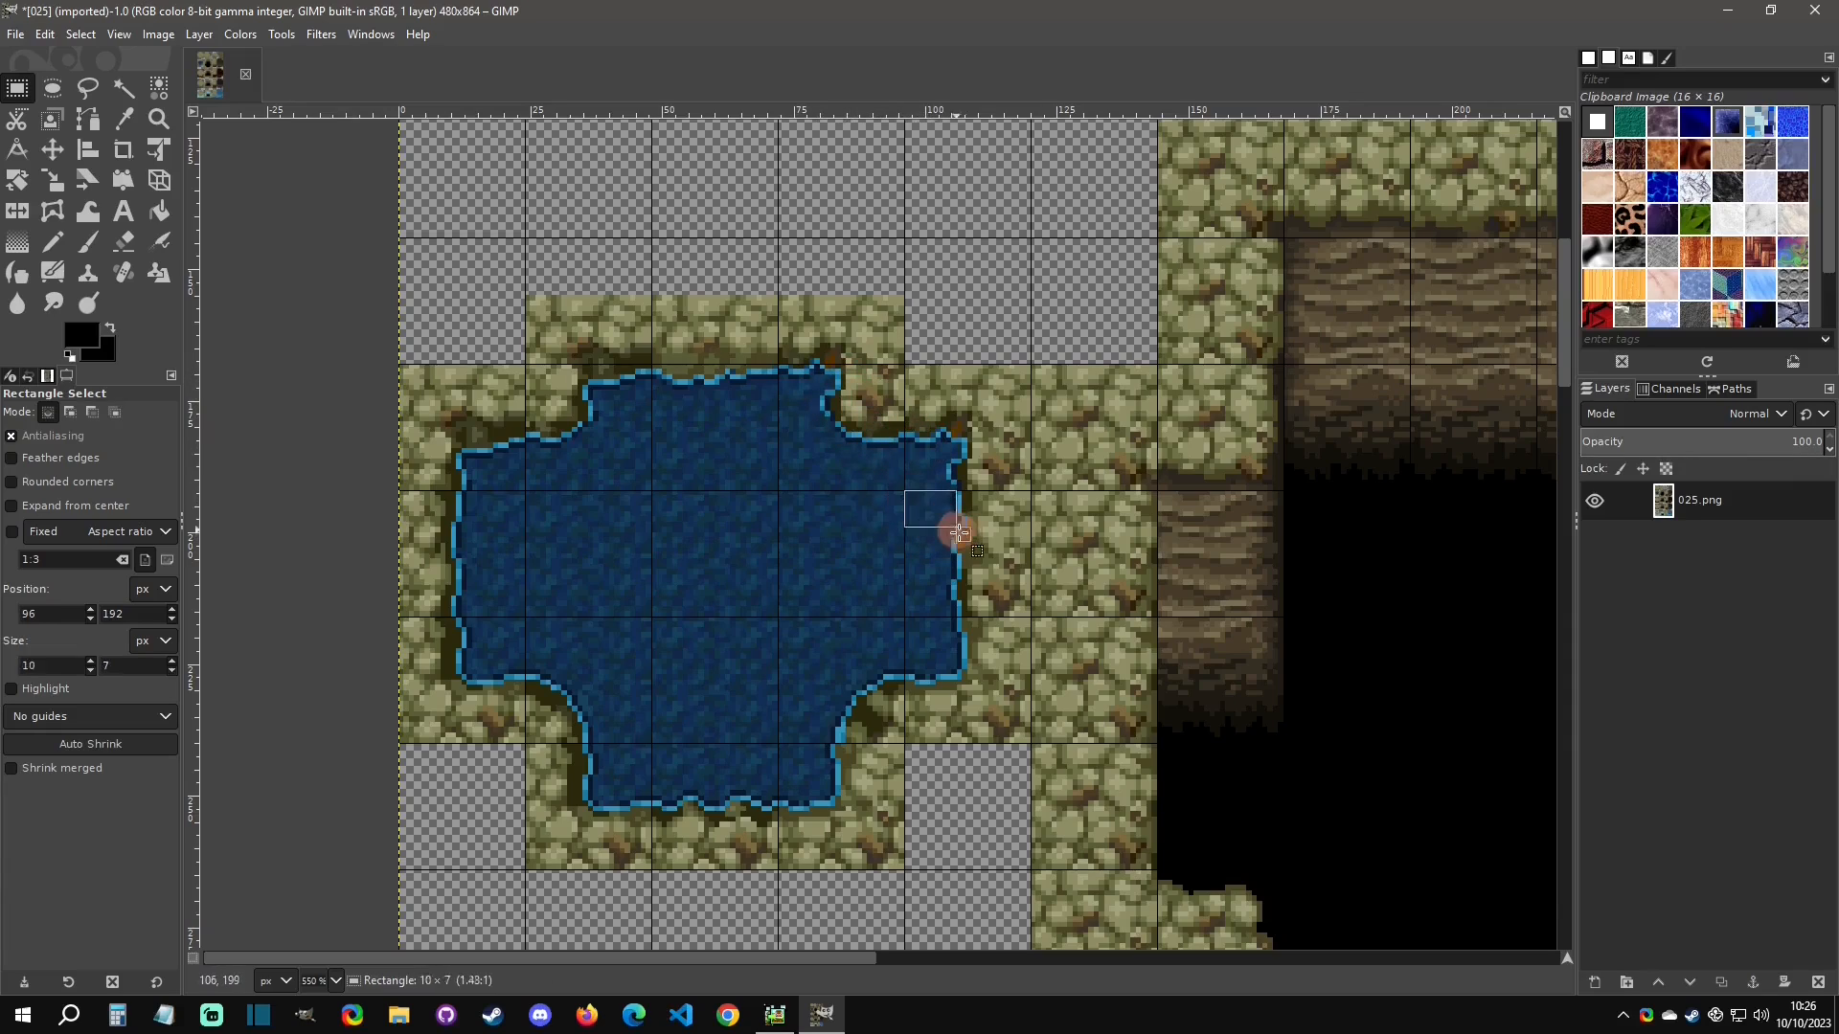
Copy the 24 × 24 px plain water tile from the pool's centre over the four corner tiles of the water block.
{"action": "left_click", "coordinate": [832, 512]}
{"action": "left_click_drag", "start_coordinate": [779, 490], "coordinate": [891, 607]}
{"action": "key", "text": "ctrl+c"}
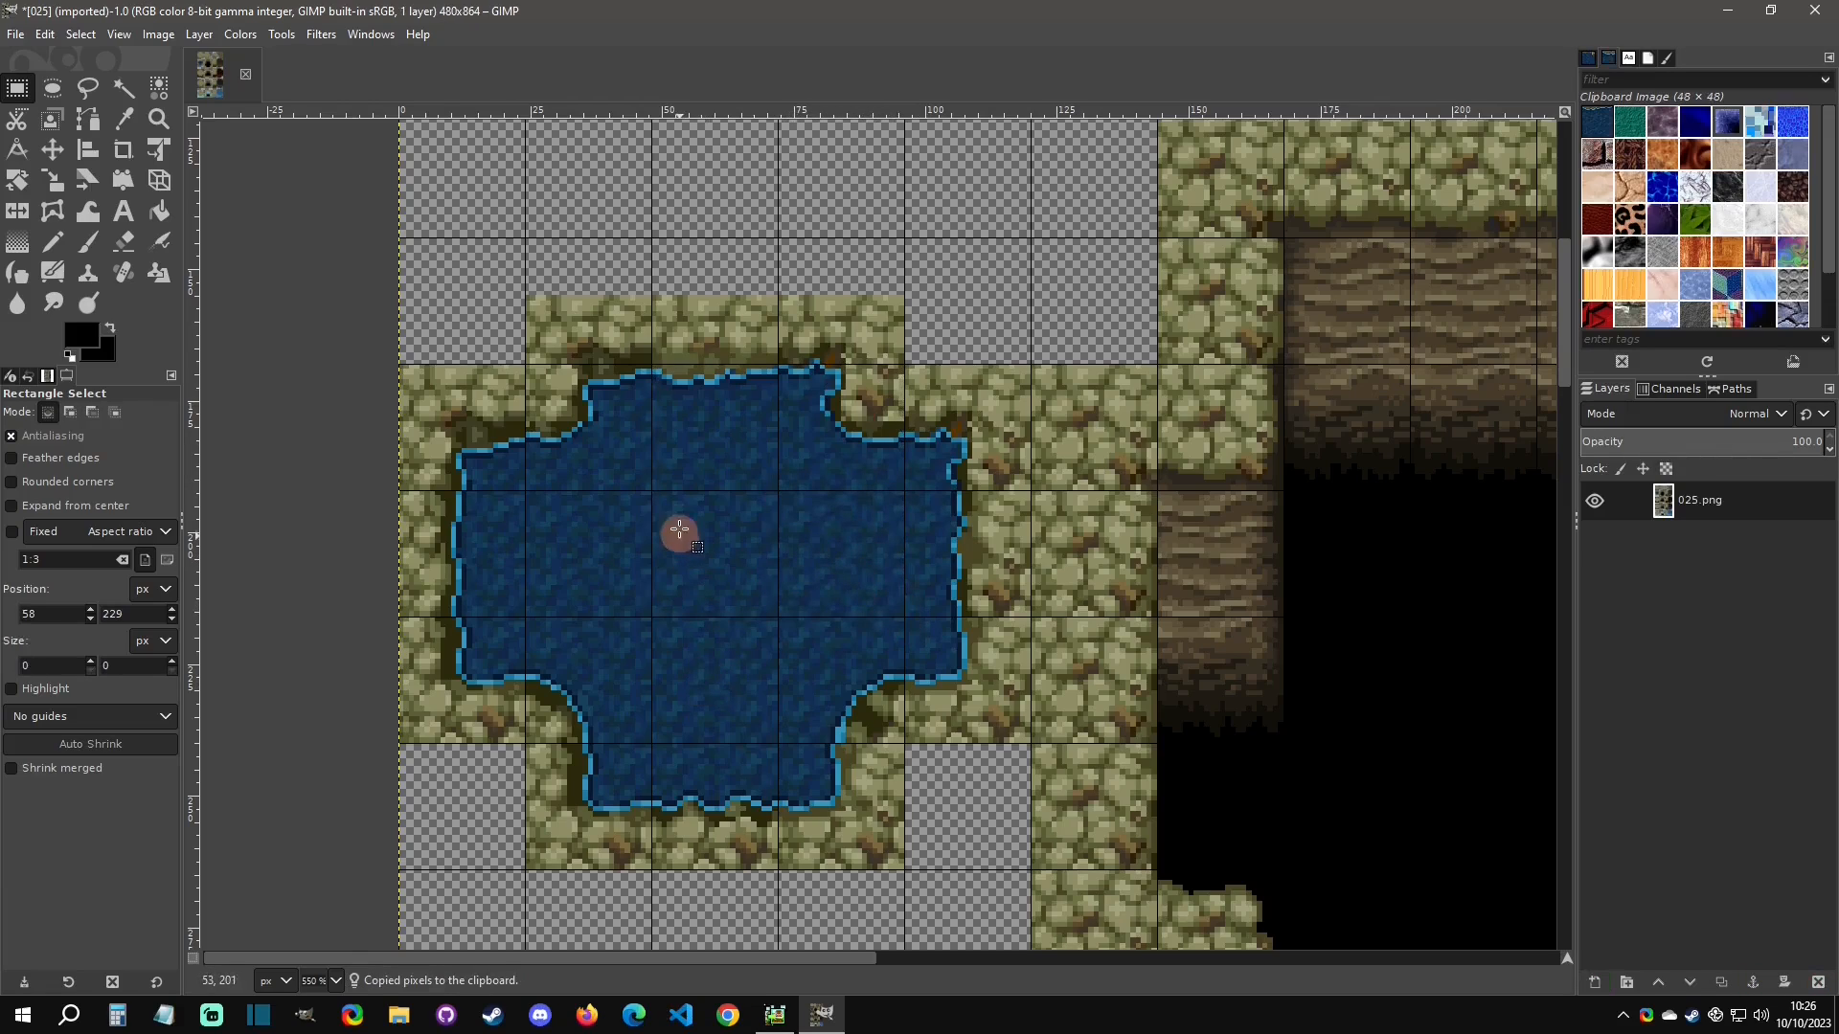
{"action": "left_click_drag", "start_coordinate": [652, 491], "coordinate": [779, 619]}
{"action": "key", "text": "ctrl+c"}
{"action": "key", "text": "ctrl+v"}
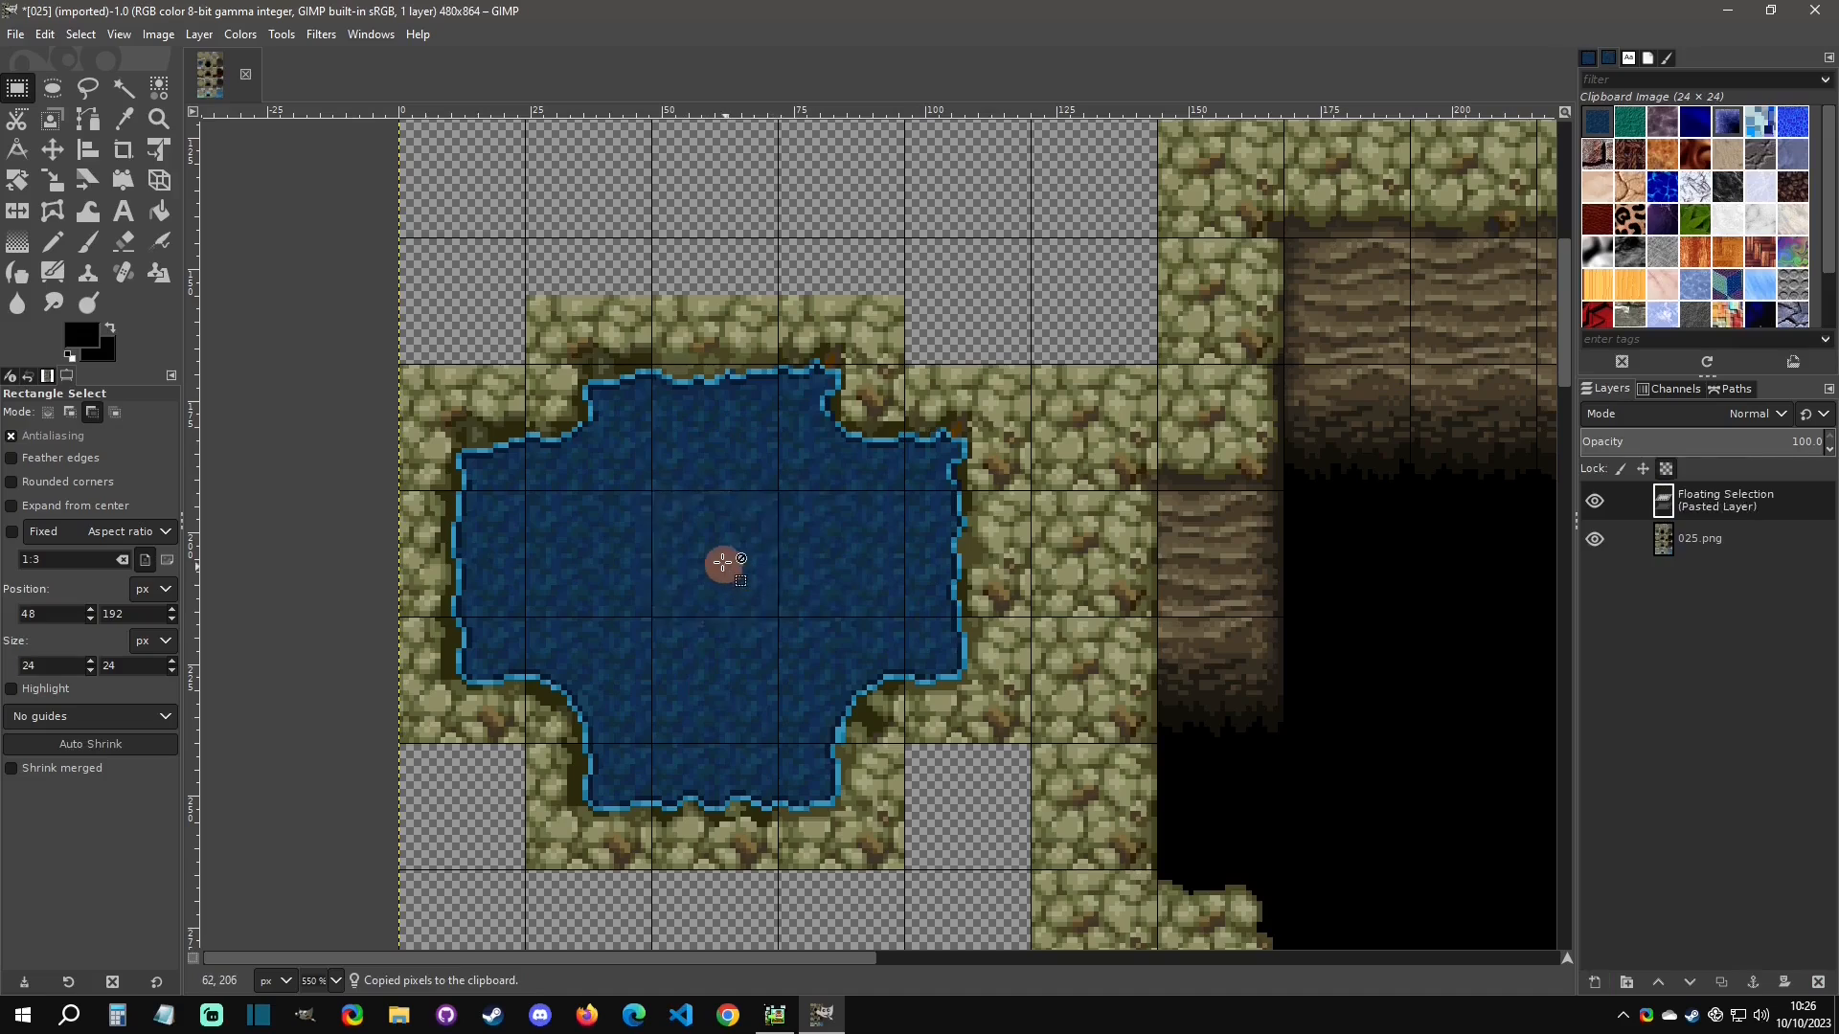
{"action": "left_click_drag", "start_coordinate": [726, 562], "coordinate": [843, 668]}
{"action": "left_click", "coordinate": [927, 780]}
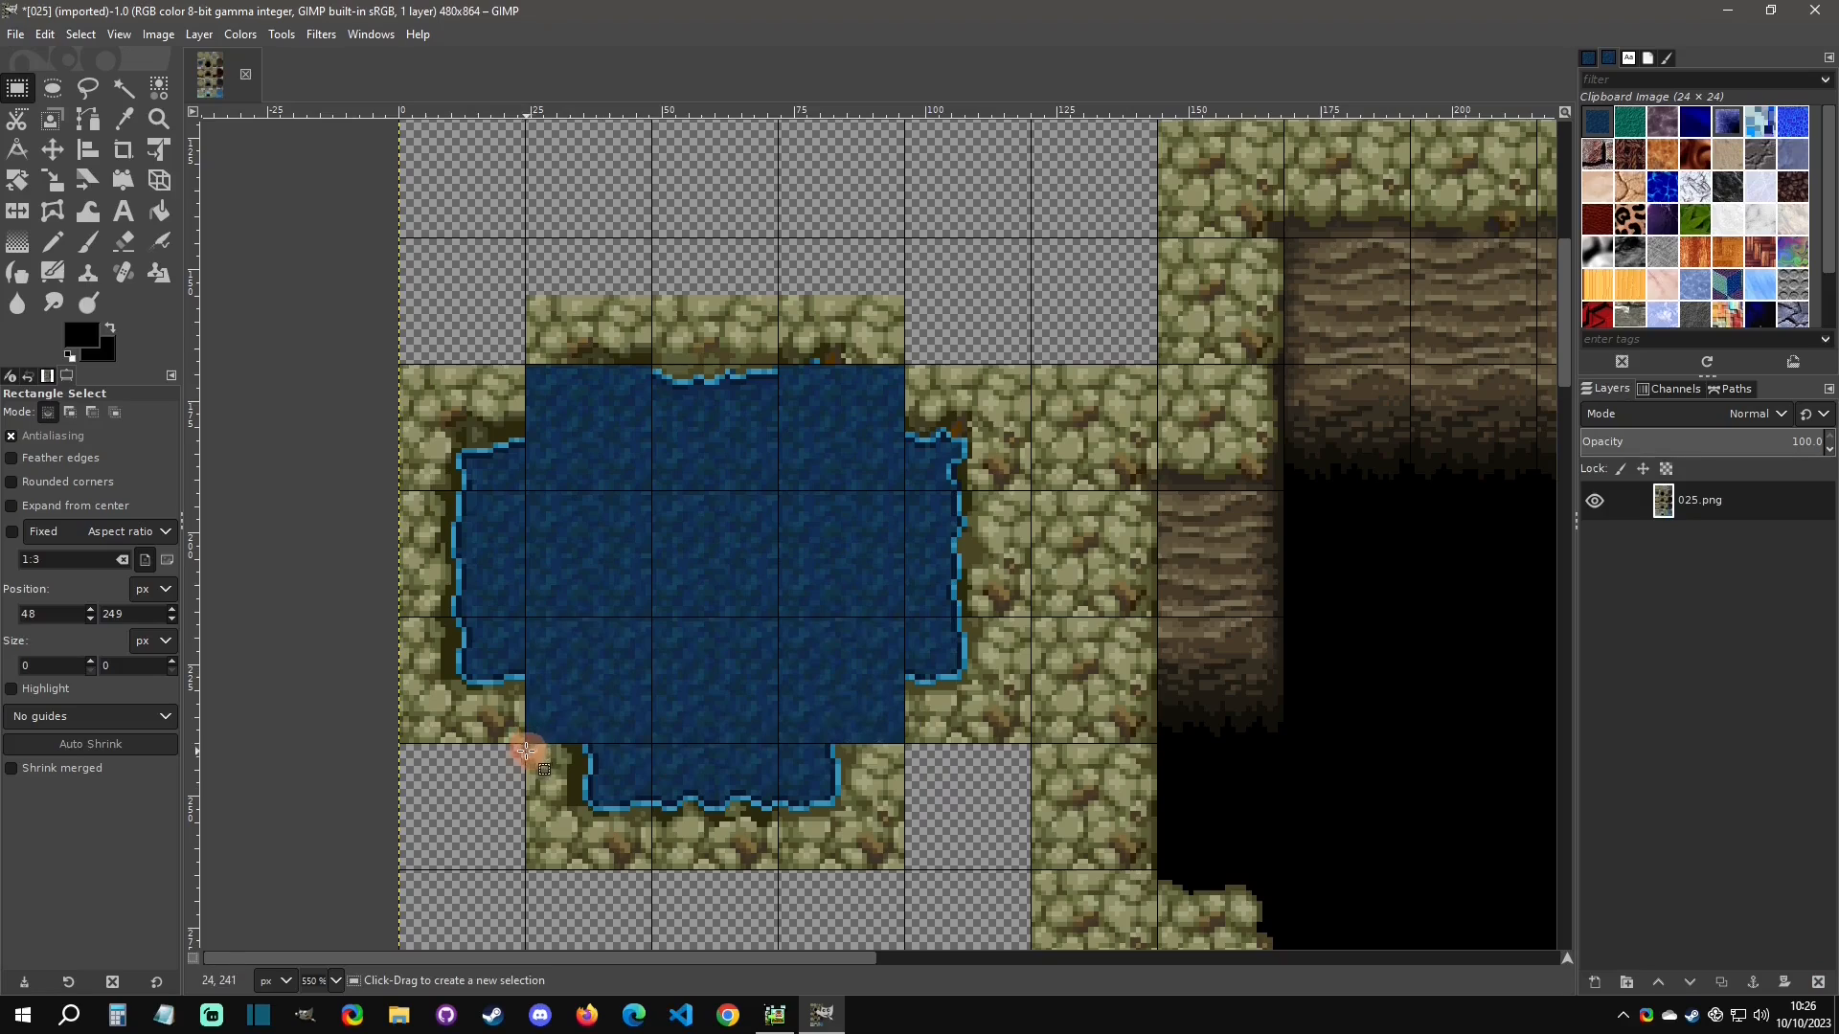
Select the 24 × 24 px middle tile of the pool's lower edge, float it, shift it up 11 px and anchor it.
{"action": "left_click_drag", "start_coordinate": [651, 742], "coordinate": [778, 870]}
{"action": "key", "text": "ctrl+c"}
{"action": "key", "text": "ctrl+v"}
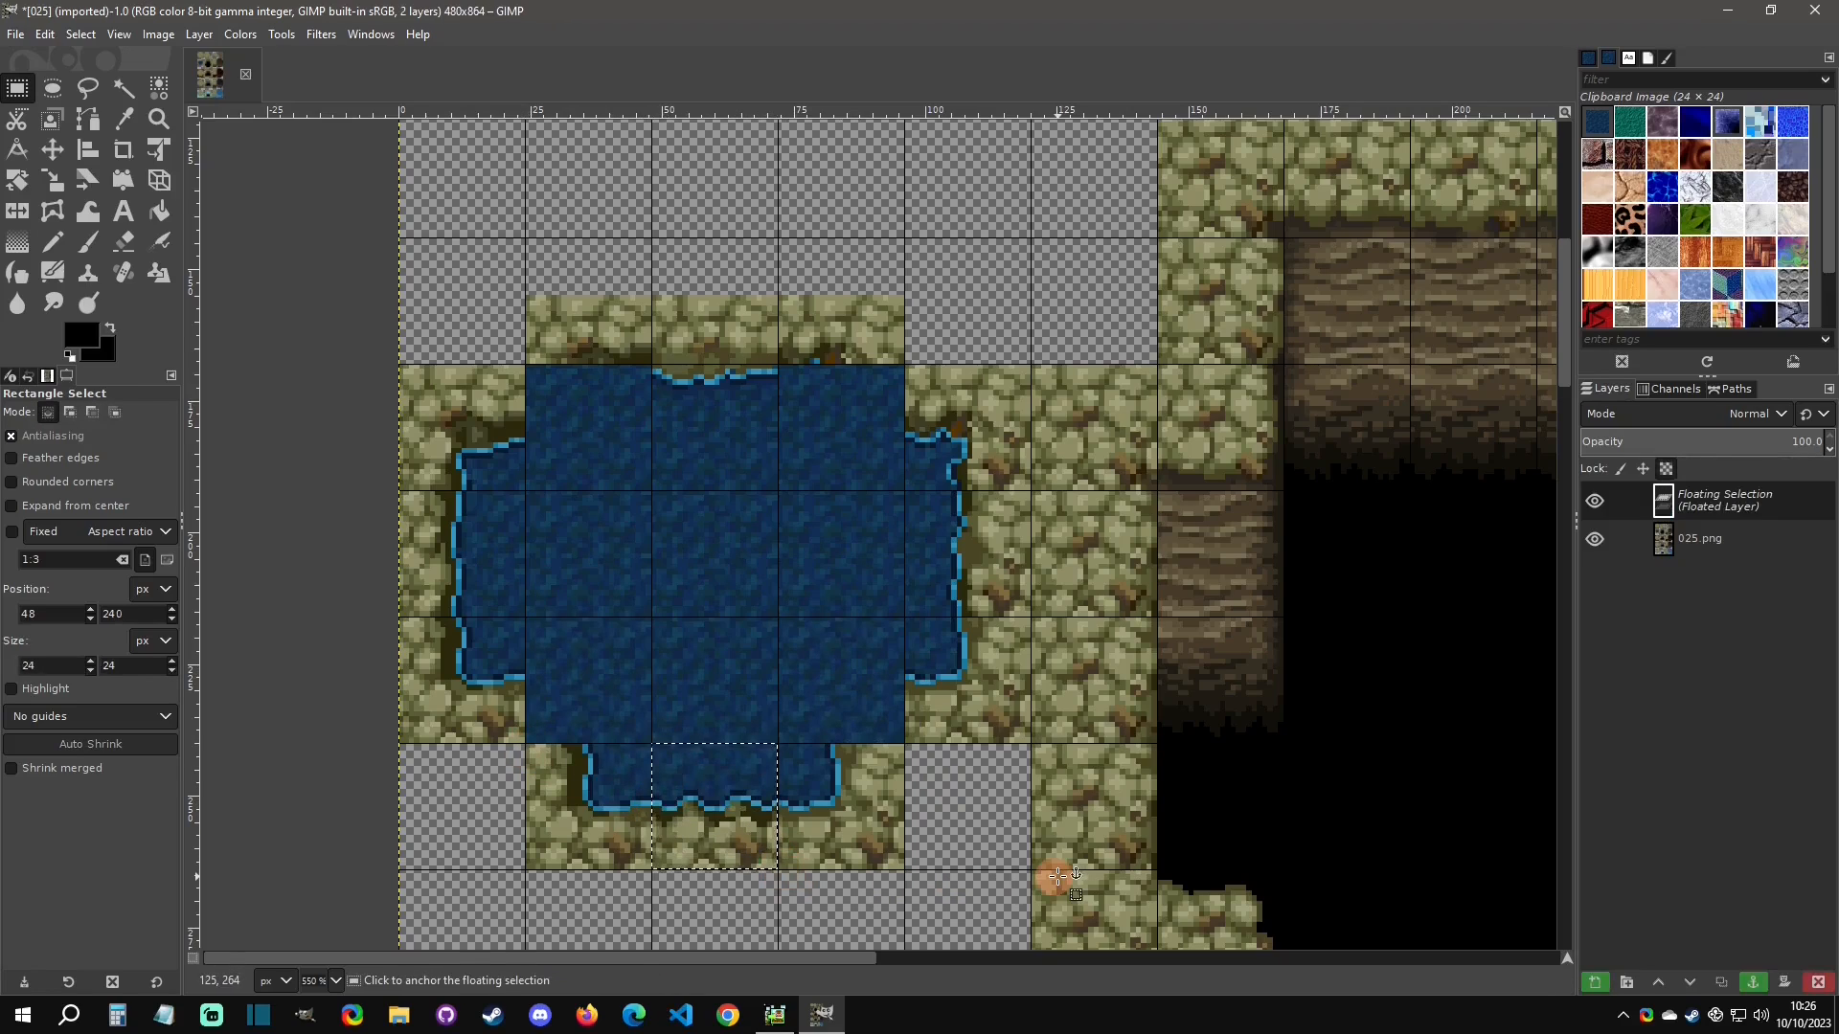
{"action": "key", "text": "Up"}
{"action": "key", "text": "Up"}
{"action": "key", "text": "Up"}
{"action": "key", "text": "Up"}
{"action": "key", "text": "Up"}
{"action": "key", "text": "Up"}
{"action": "key", "text": "Up"}
{"action": "key", "text": "Up"}
{"action": "key", "text": "Up"}
{"action": "key", "text": "Up"}
{"action": "key", "text": "Up"}
{"action": "key", "text": "Up"}
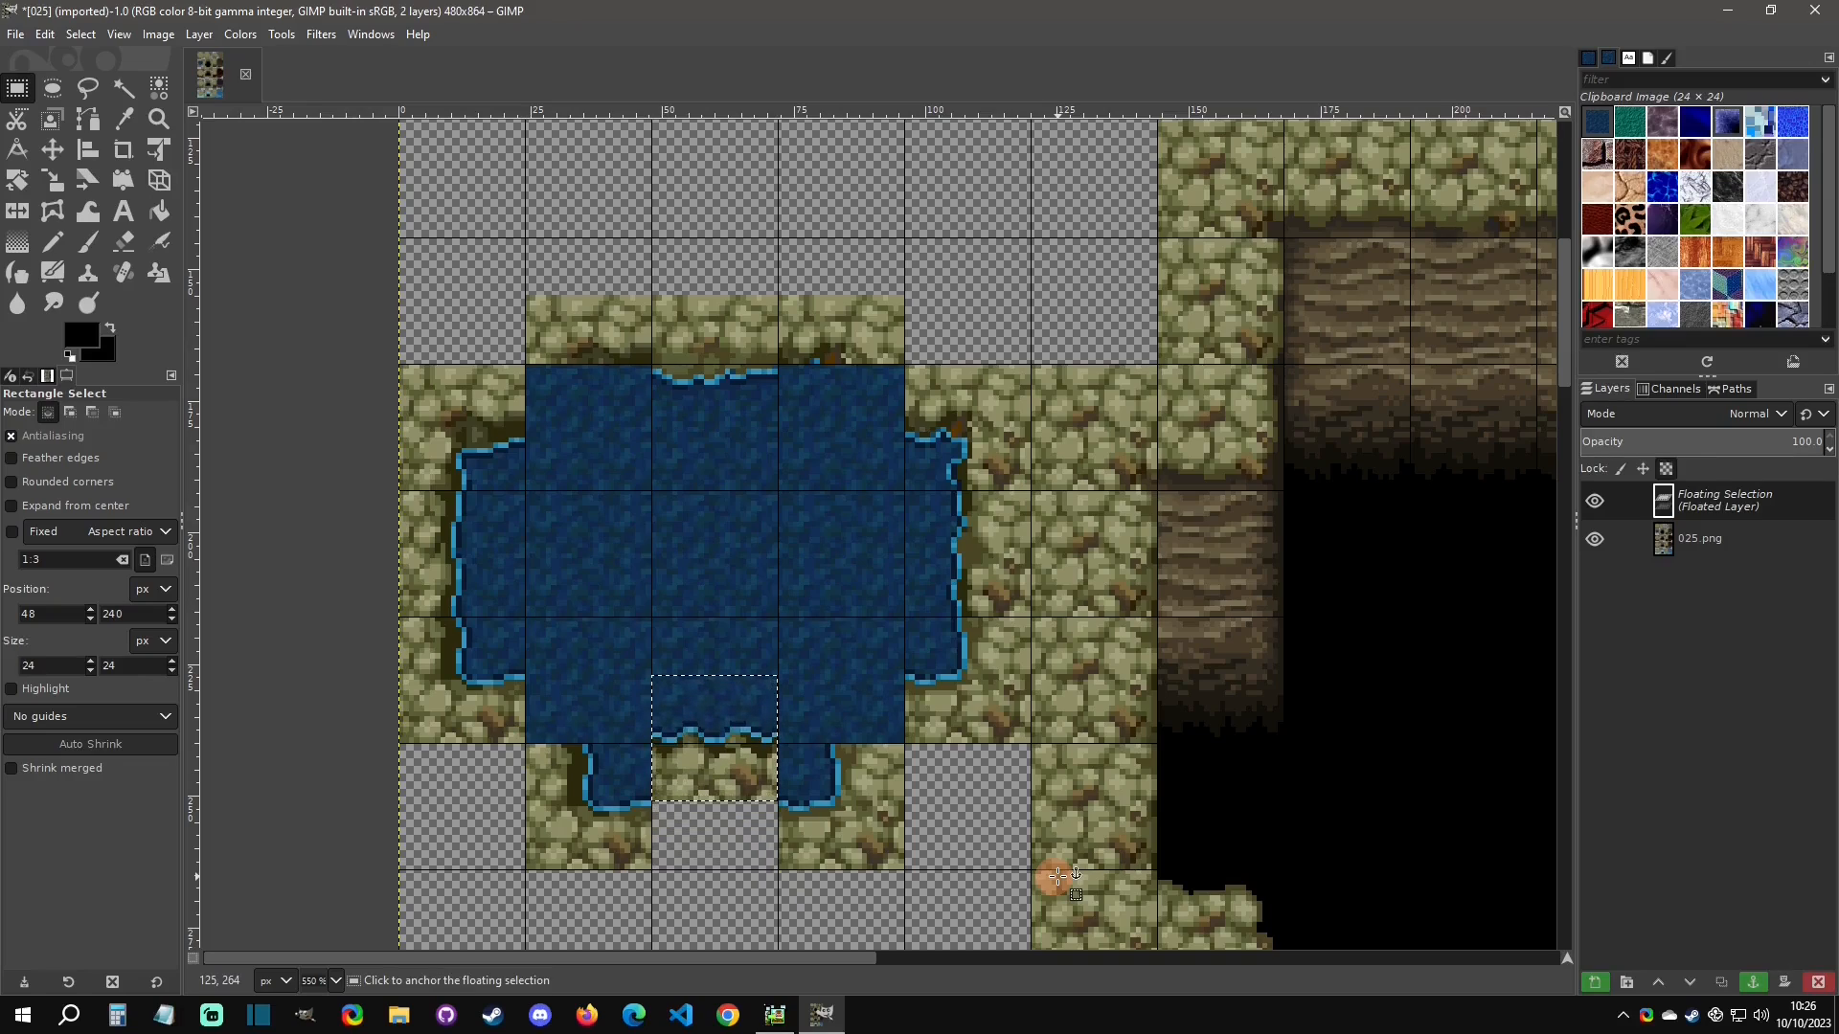
{"action": "key", "text": "Down"}
{"action": "key", "text": "Down"}
{"action": "key", "text": "Down"}
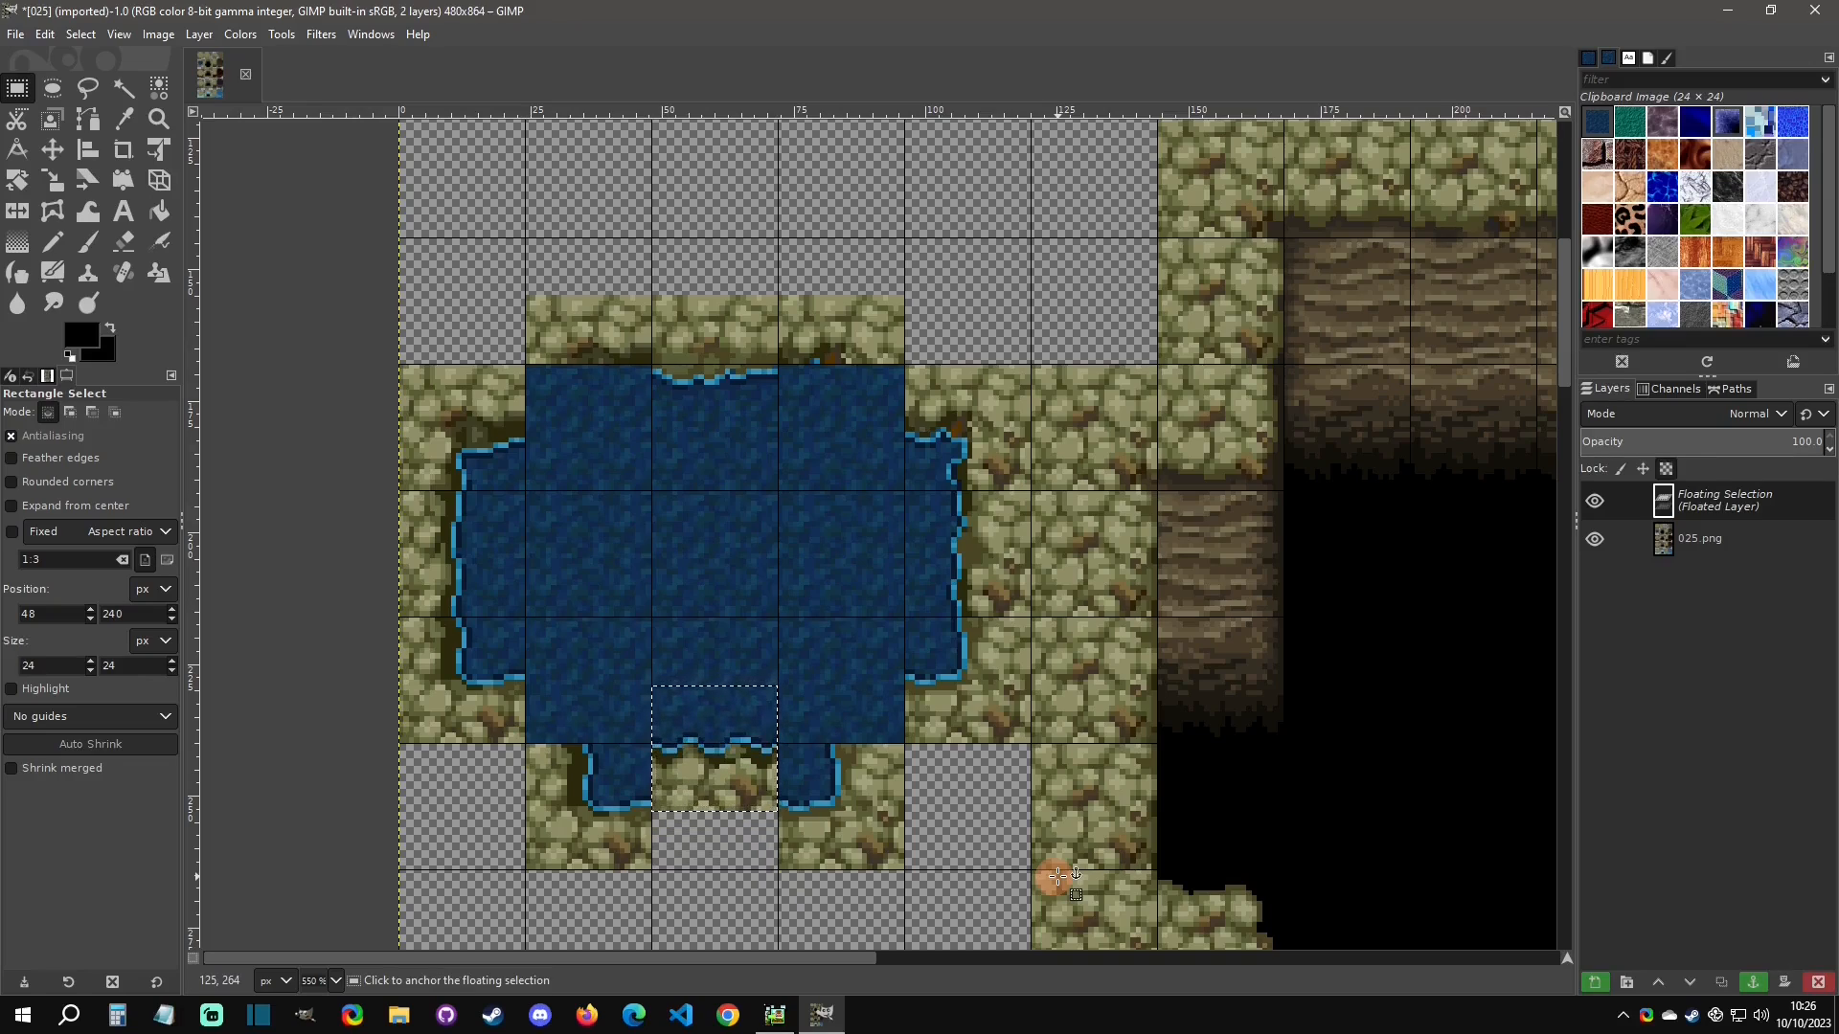
{"action": "key", "text": "Up"}
{"action": "key", "text": "Up"}
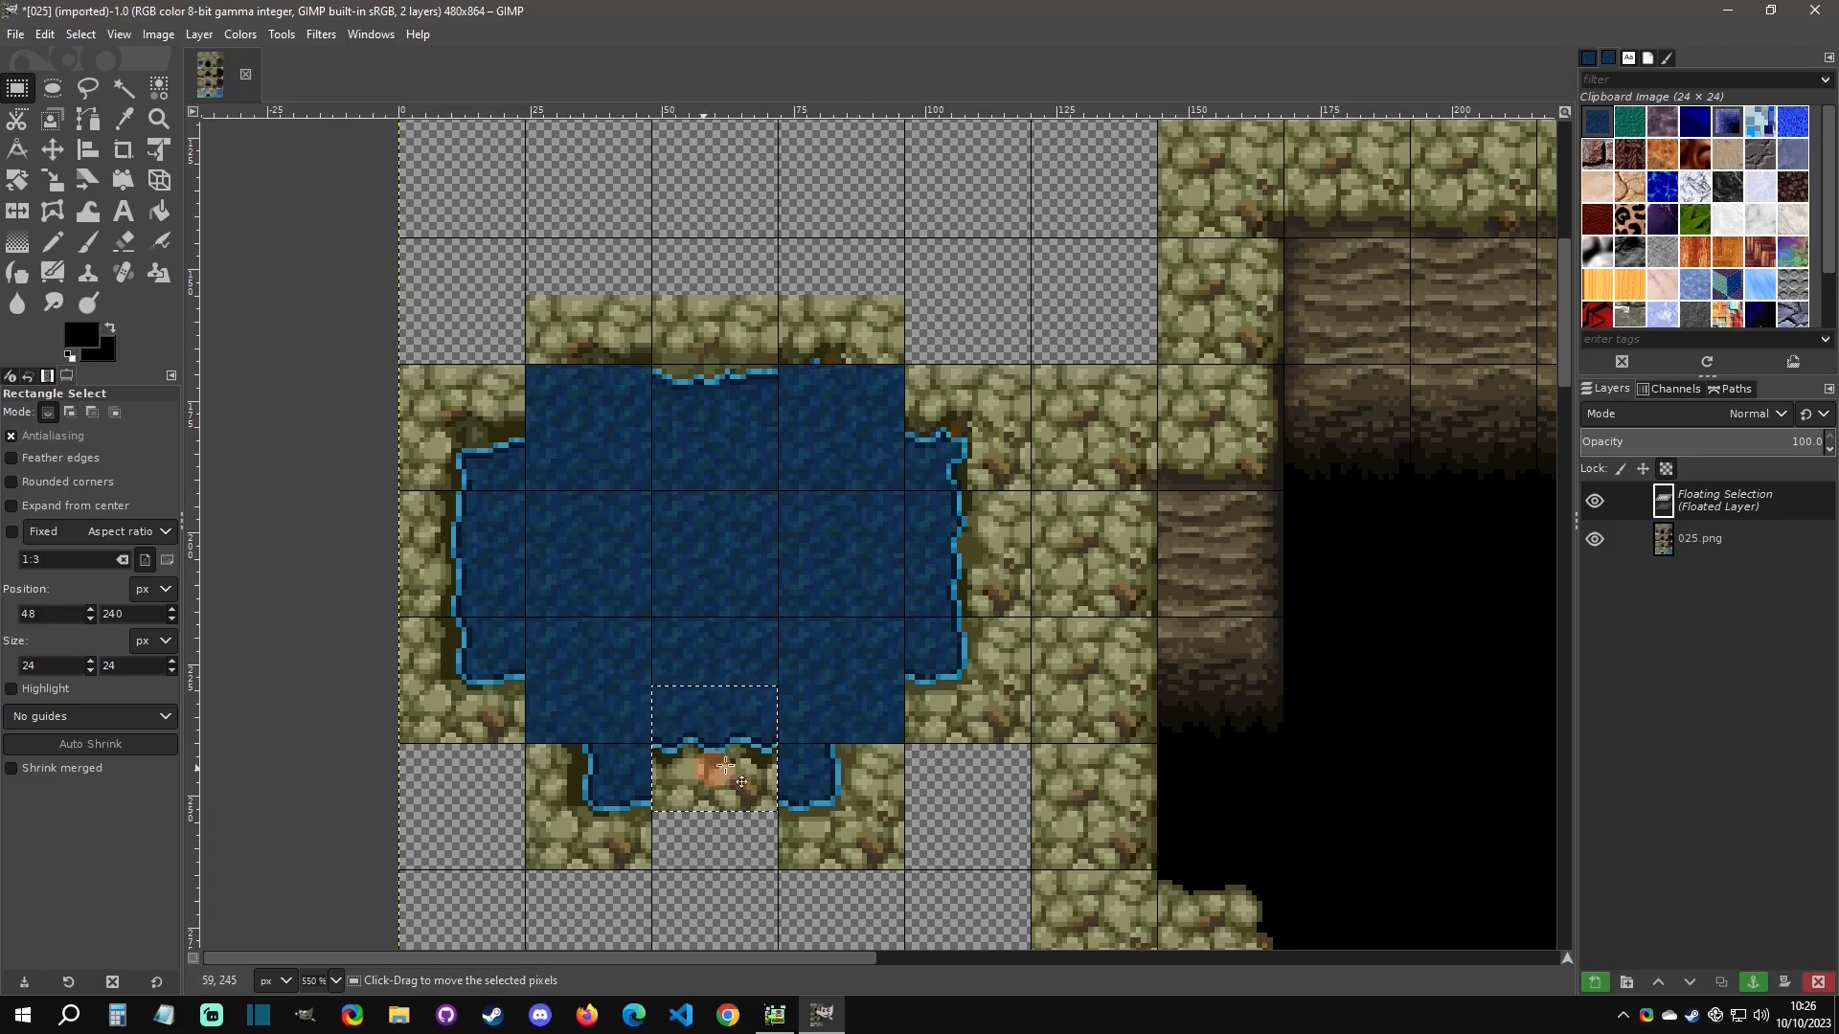
{"action": "left_click", "coordinate": [1035, 807]}
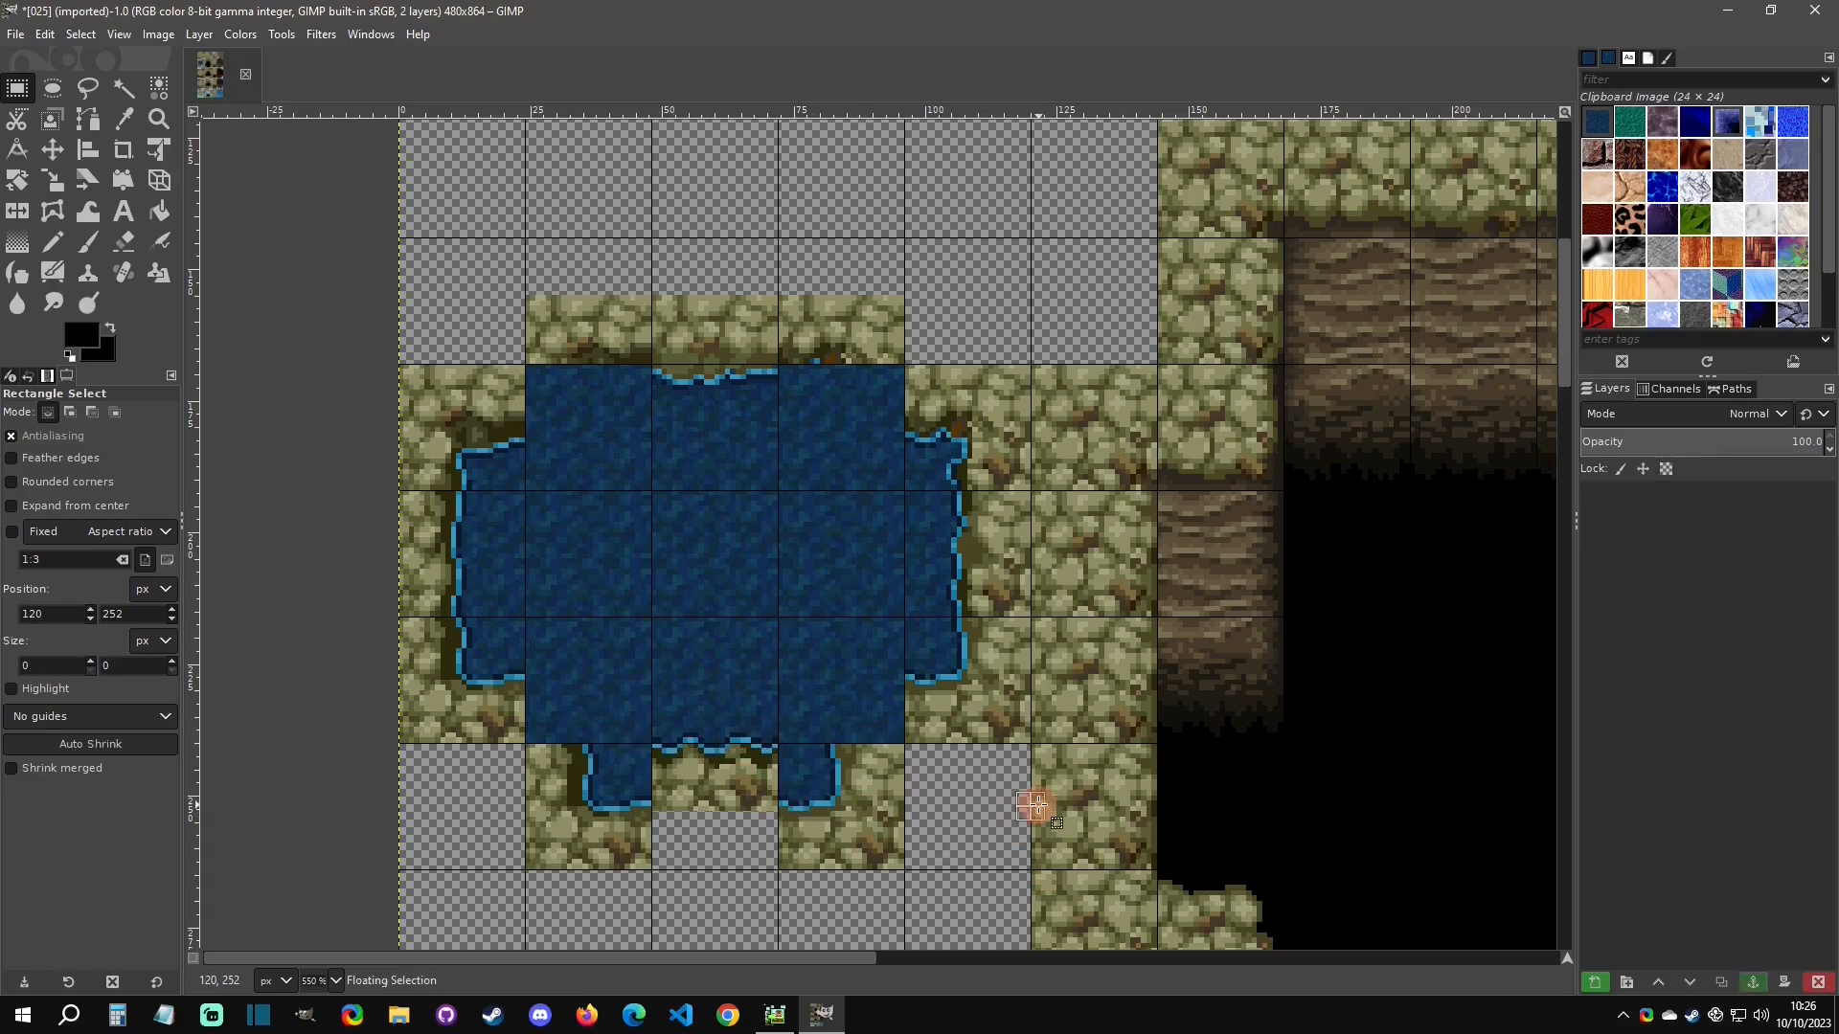
Paste a copy of the shifted lower edge tile and move it one tile to the left, over the pool's lower-left edge.
{"action": "key", "text": "ctrl+c"}
{"action": "key", "text": "ctrl+v"}
{"action": "key", "text": "ctrl+v"}
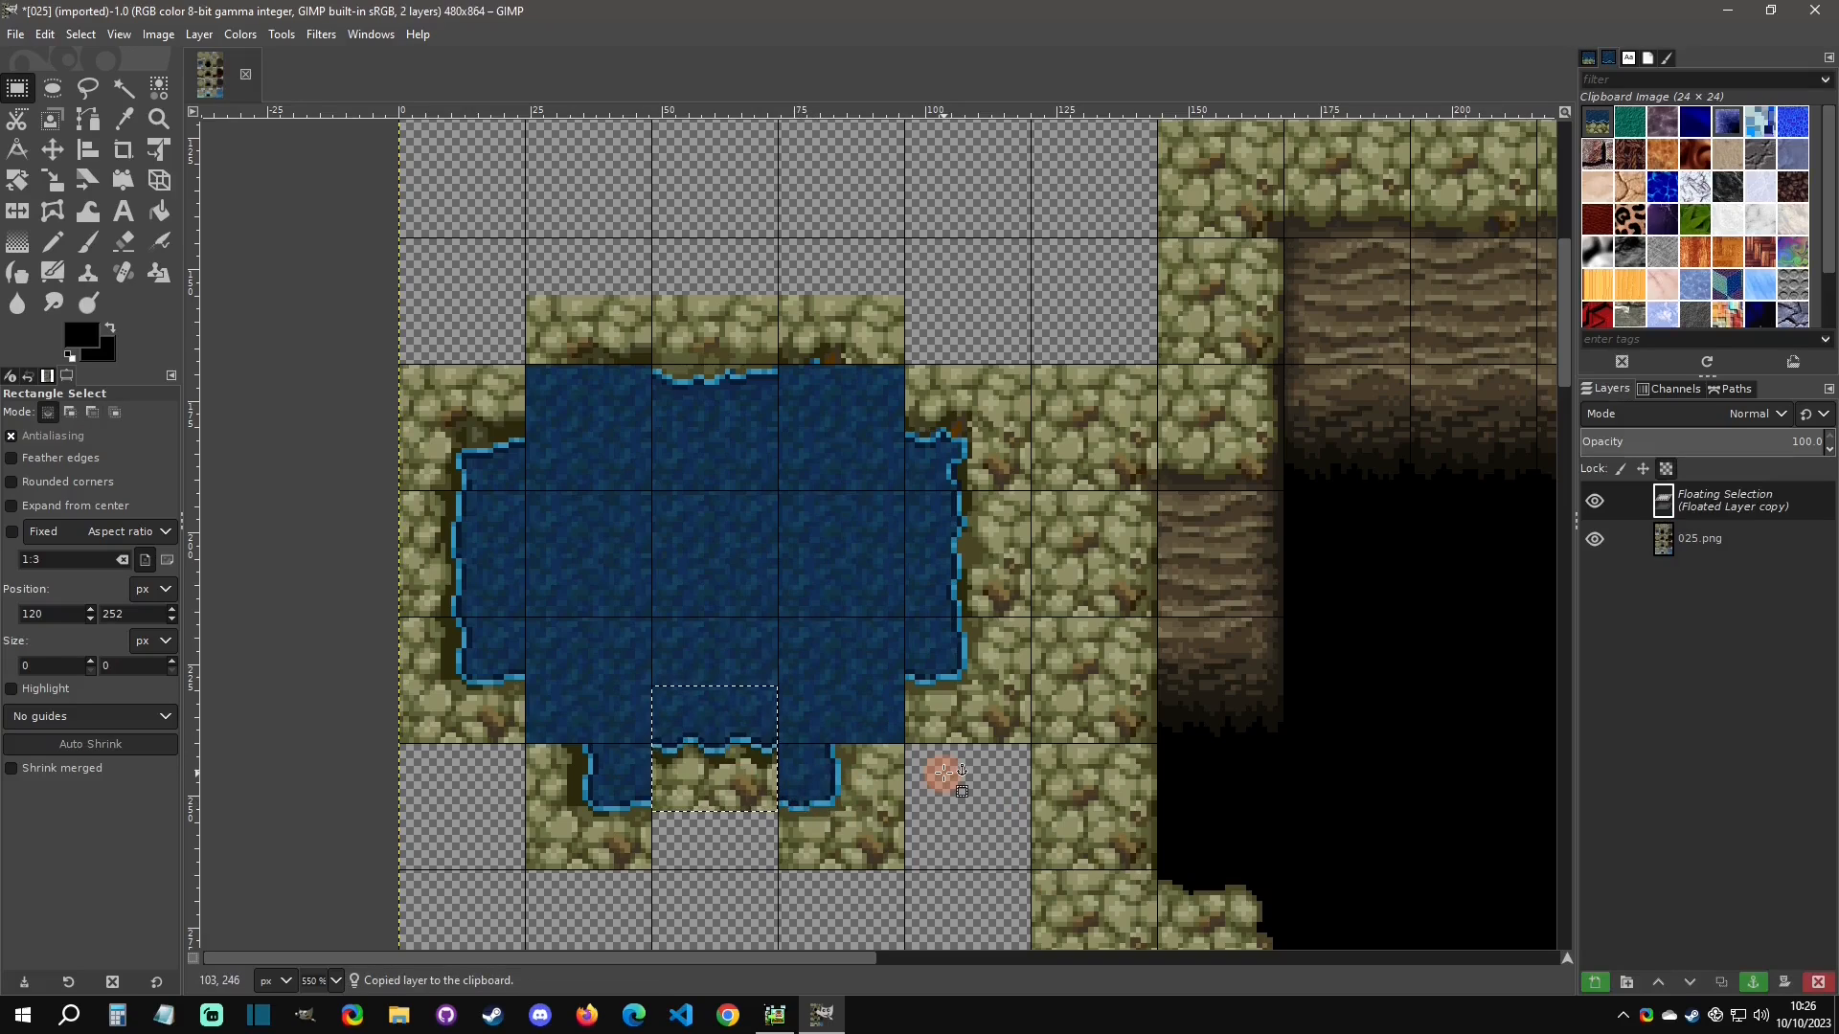
{"action": "key", "text": "shift+Left"}
{"action": "key", "text": "shift+Left"}
{"action": "key", "text": "shift+Left"}
{"action": "key", "text": "shift+Left"}
{"action": "key", "text": "shift+Left"}
{"action": "key", "text": "Left"}
{"action": "key", "text": "Left"}
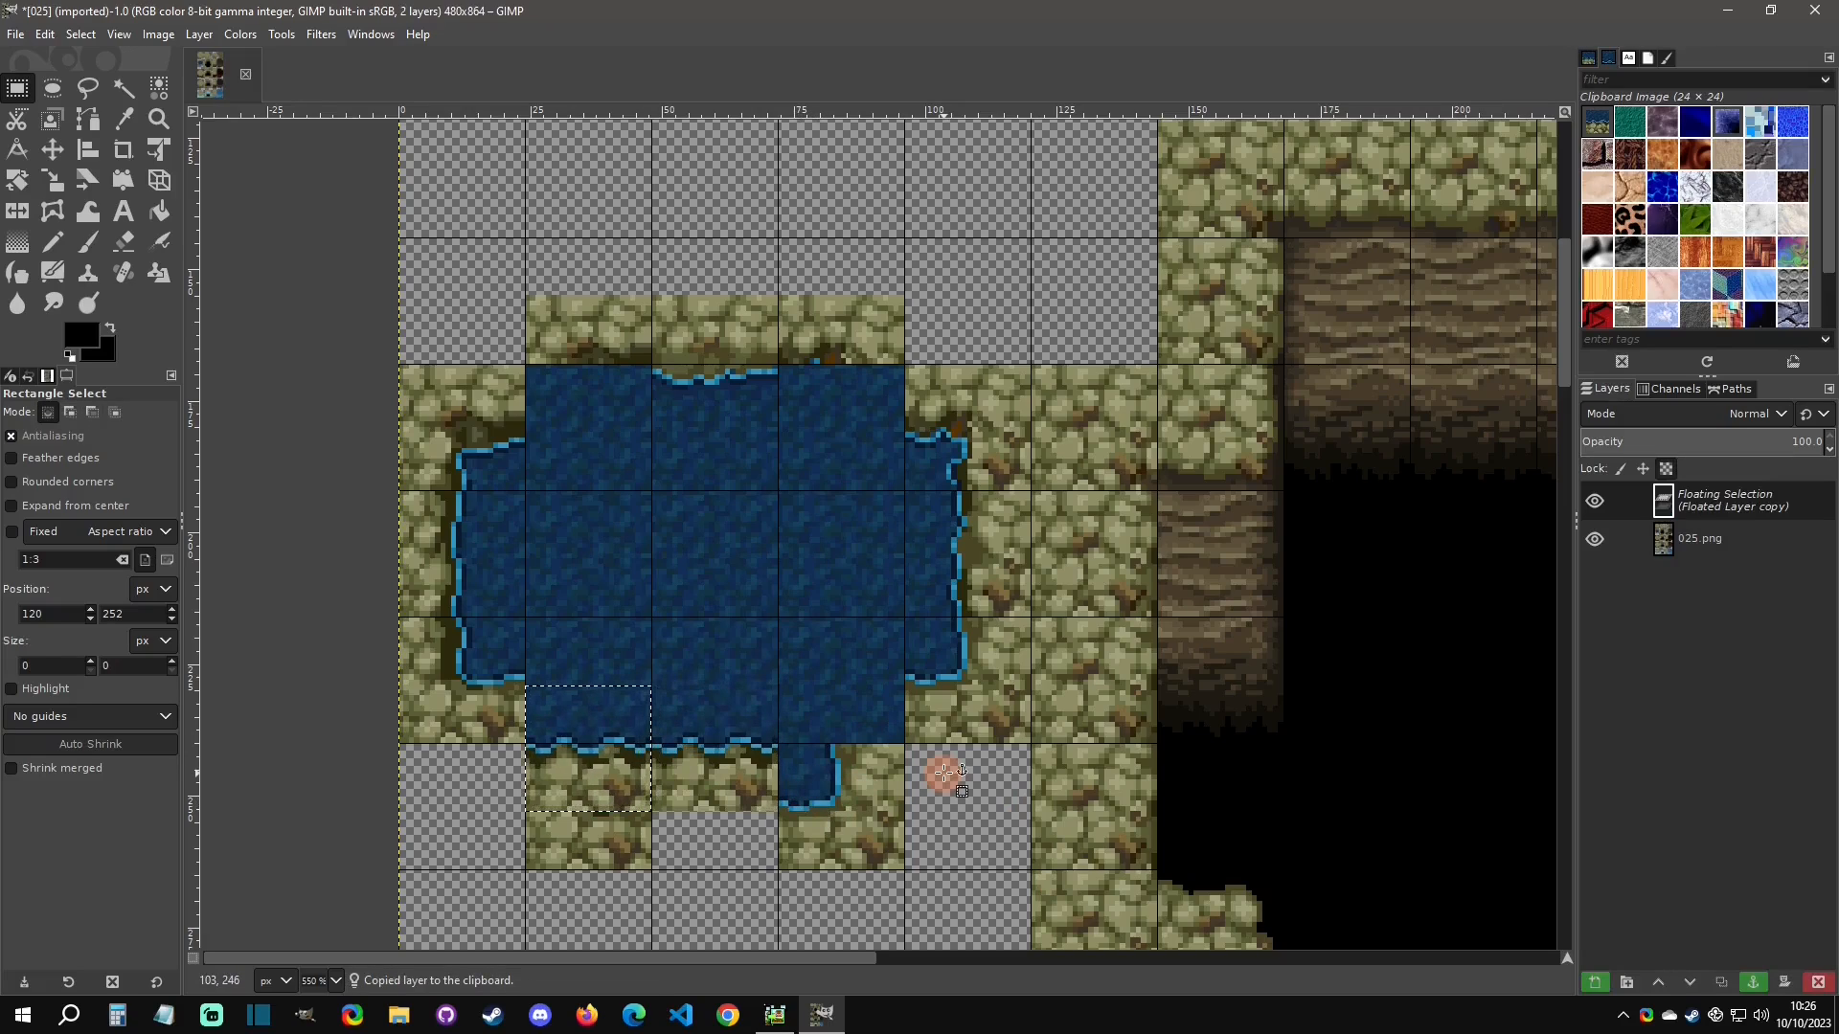
Place another copy of the lower edge tile at the right end of the lower edge, aligned to the grid, and anchor it.
{"action": "key", "text": "shift+Right"}
{"action": "key", "text": "shift+Right"}
{"action": "key", "text": "shift+Right"}
{"action": "key", "text": "shift+Right"}
{"action": "key", "text": "shift+Right"}
{"action": "key", "text": "shift+Right"}
{"action": "key", "text": "shift+Right"}
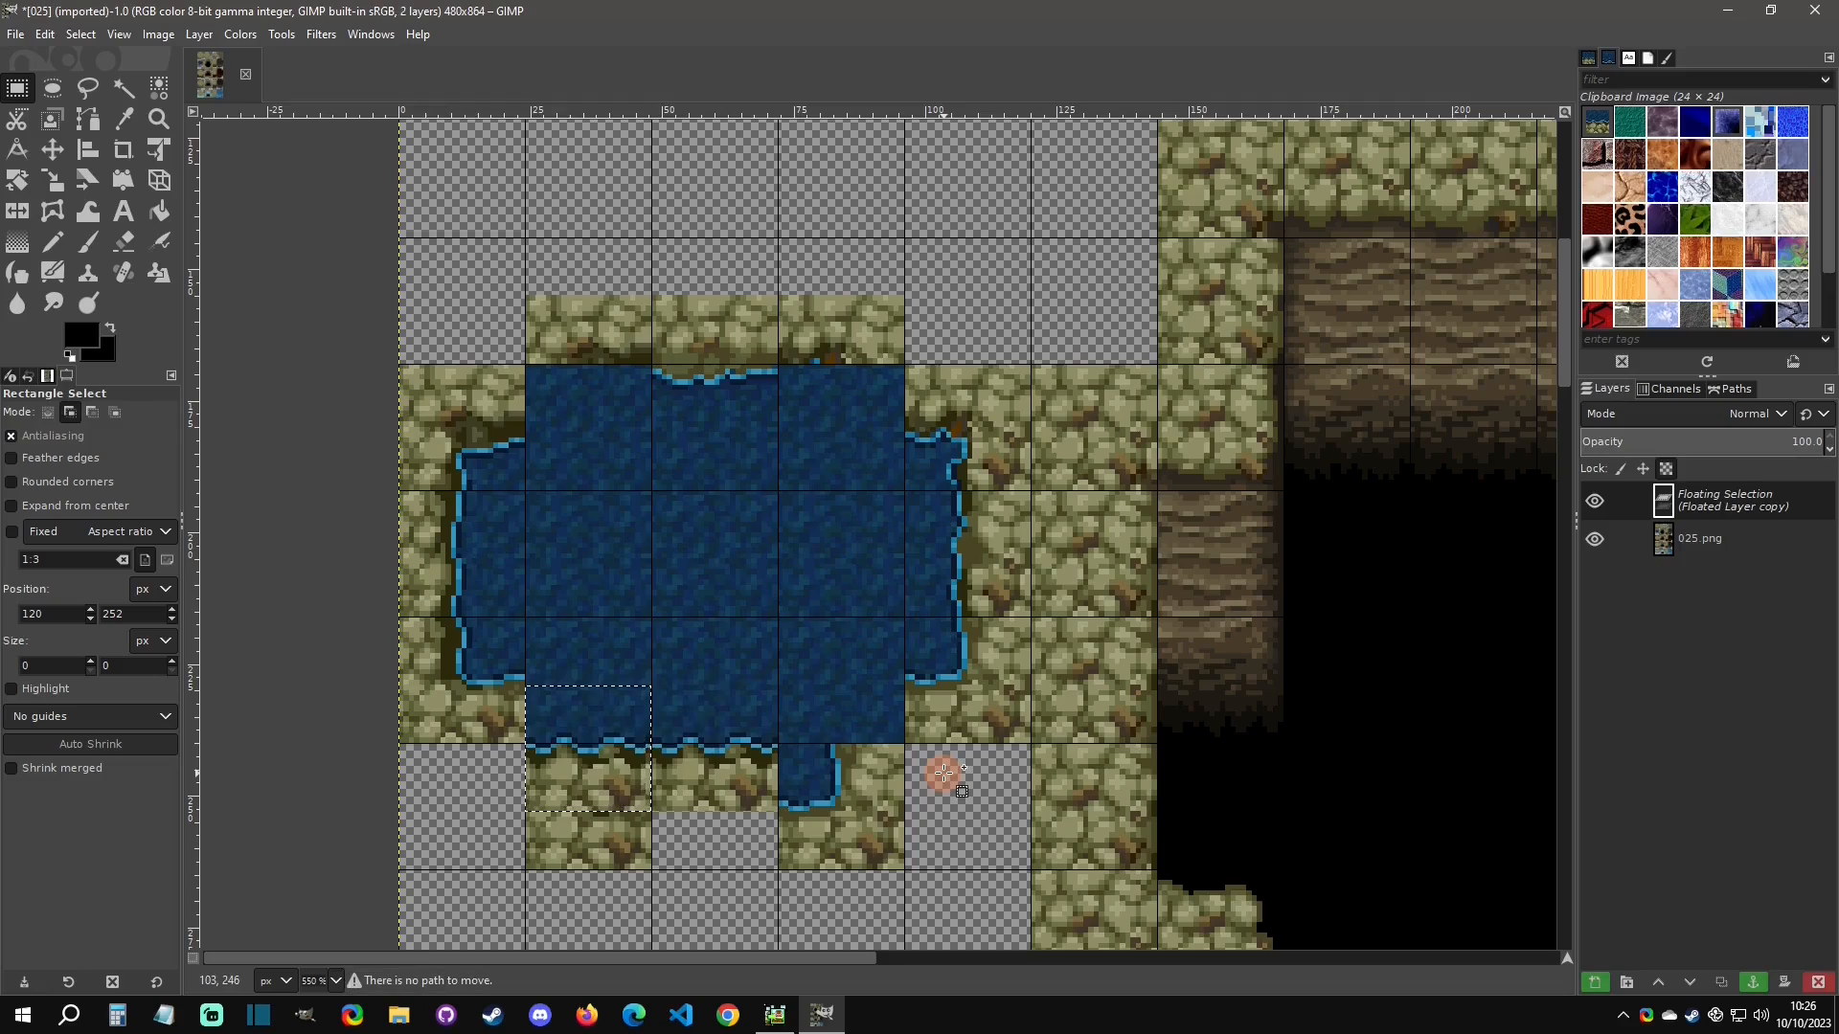
{"action": "key", "text": "shift+Right"}
{"action": "key", "text": "shift+Right"}
{"action": "key", "text": "shift+Right"}
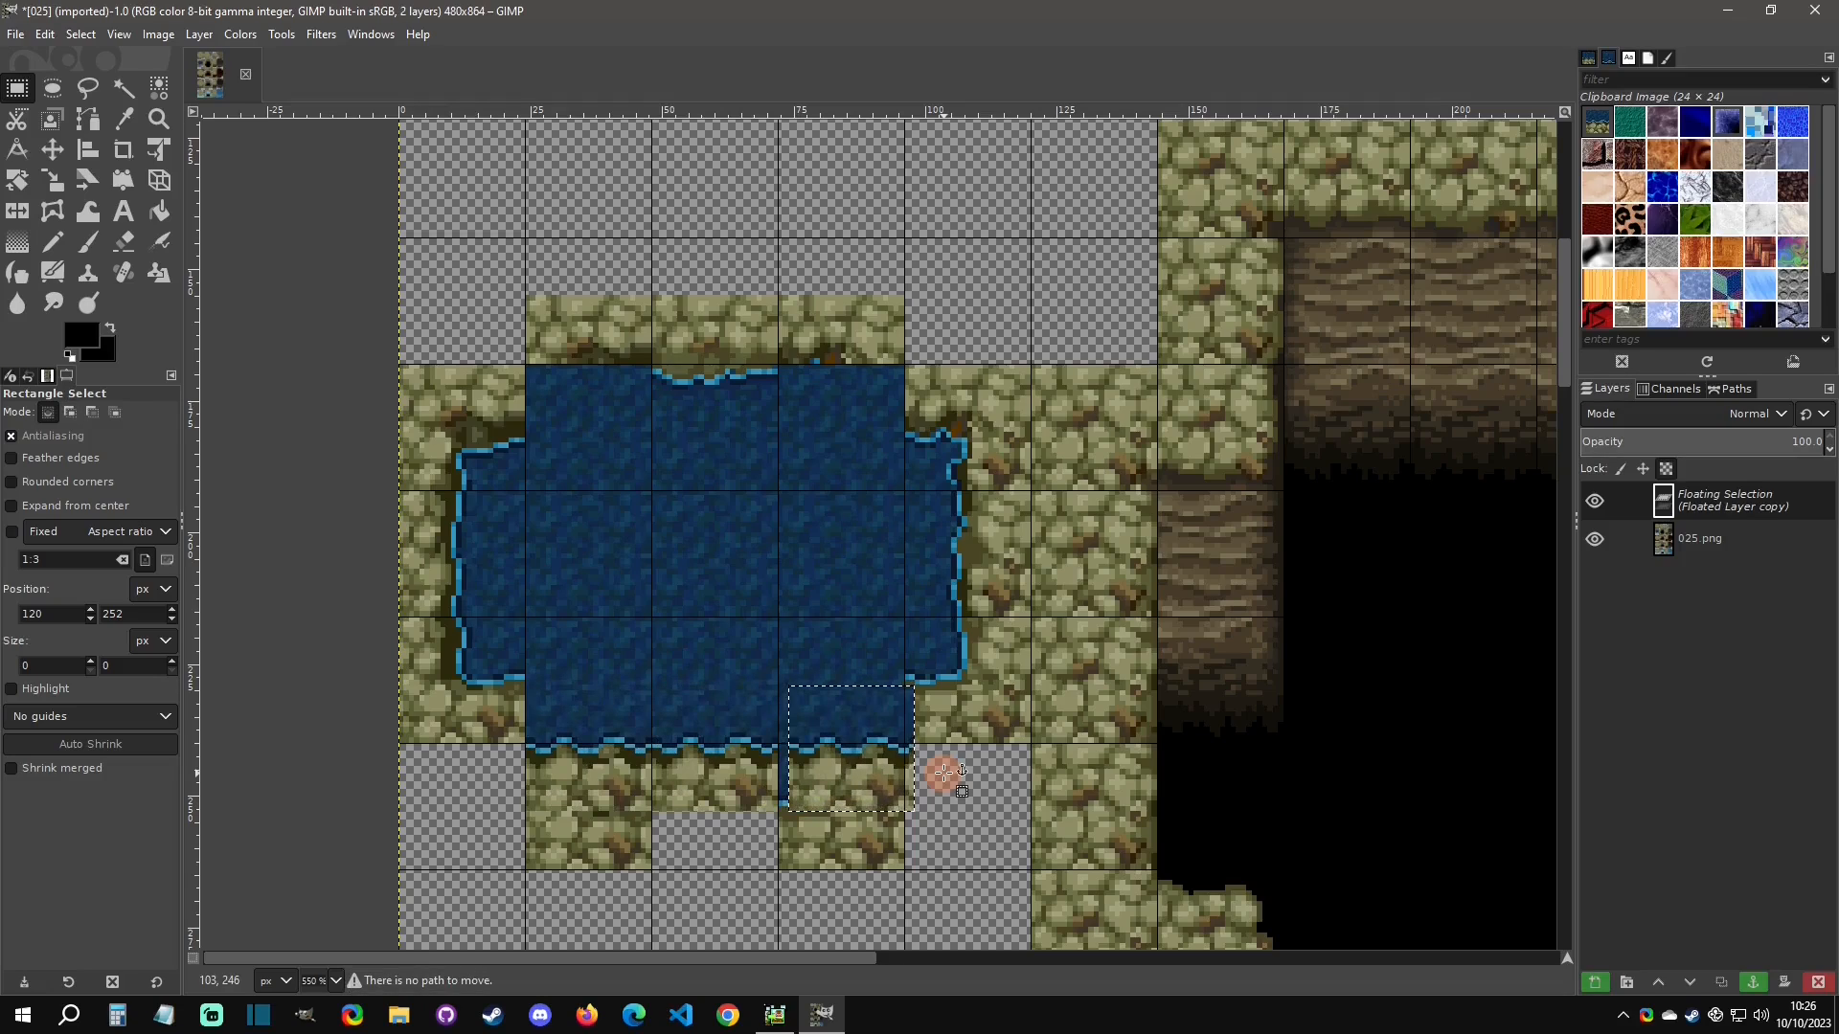
{"action": "key", "text": "Left"}
{"action": "key", "text": "Left"}
{"action": "left_click", "coordinate": [945, 774]}
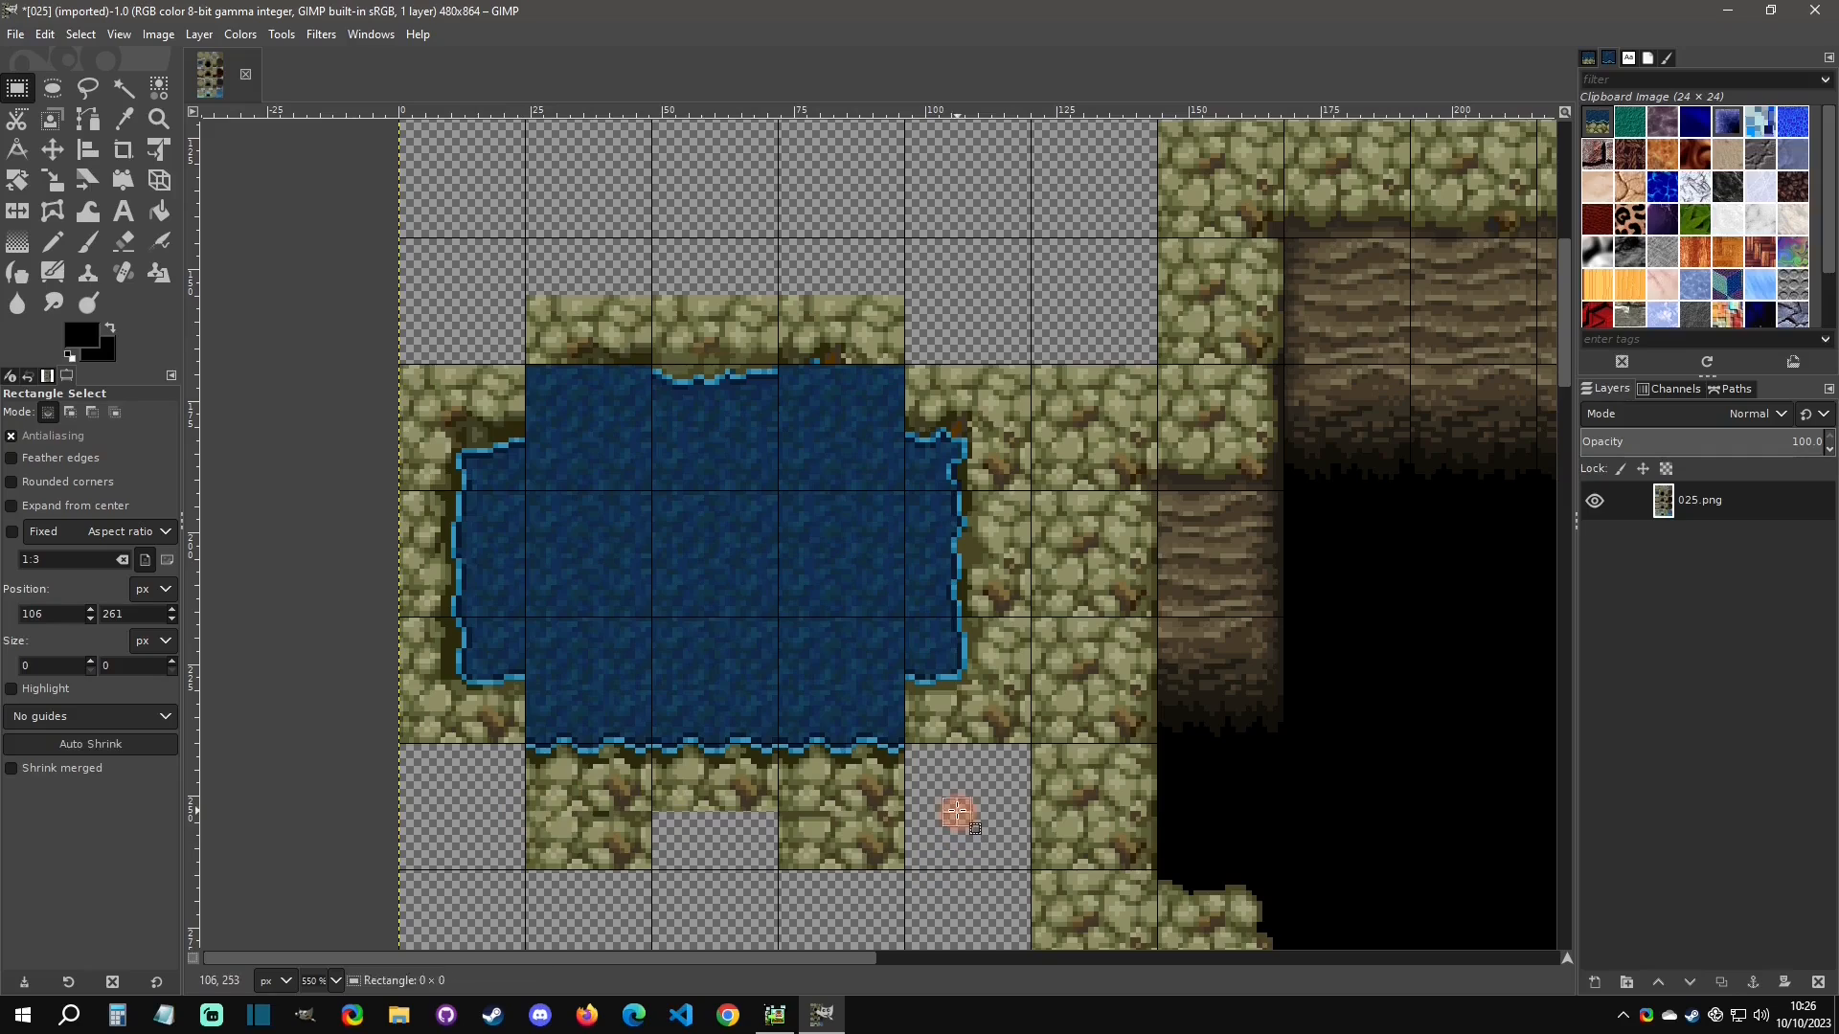
Patch the pool's lower-right corner with a copied piece of water edge and a 20 × 22 px block of ground.
{"action": "left_click_drag", "start_coordinate": [948, 817], "coordinate": [529, 869]}
{"action": "left_click", "coordinate": [478, 854]}
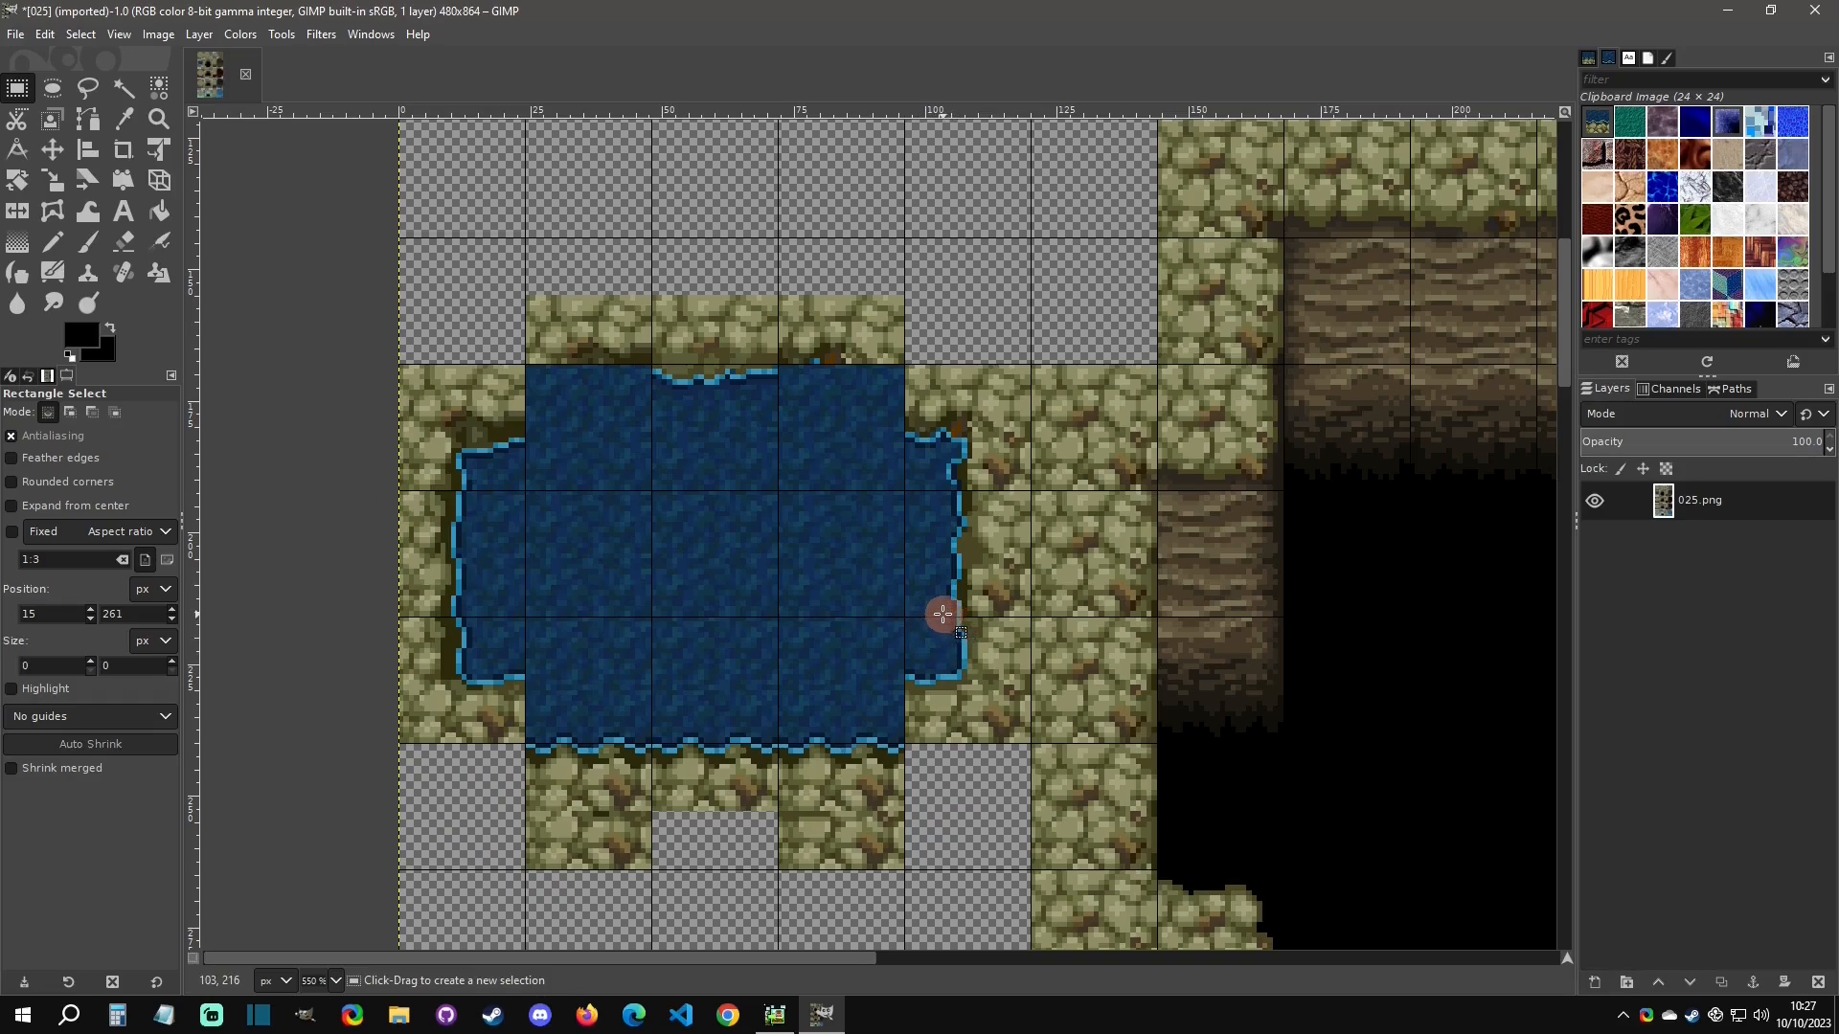
{"action": "left_click_drag", "start_coordinate": [948, 618], "coordinate": [961, 805]}
{"action": "key", "text": "ctrl+c"}
{"action": "key", "text": "ctrl+v"}
{"action": "left_click", "coordinate": [973, 867]}
{"action": "key", "text": "ctrl+c"}
{"action": "key", "text": "ctrl+v"}
{"action": "left_click", "coordinate": [980, 711]}
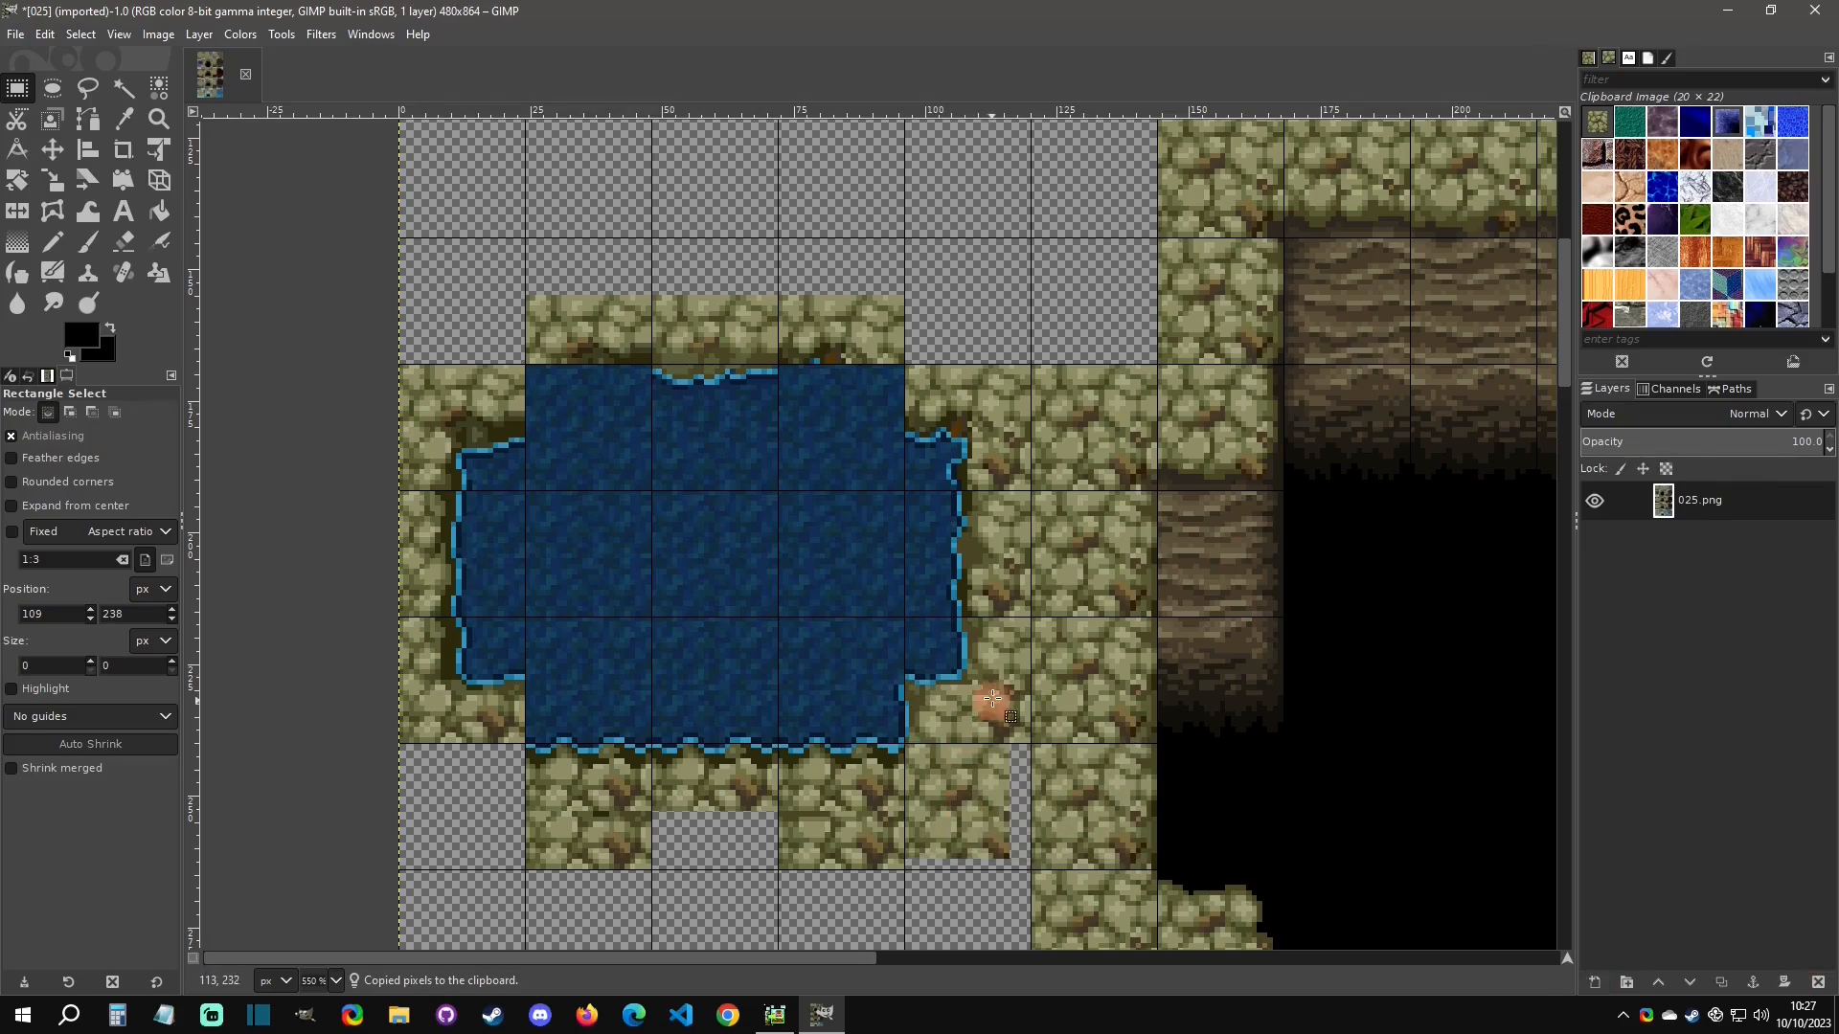
Select the 24 × 24 px middle tile of the pool's right edge, float it and shift it left 10 px.
{"action": "left_click_drag", "start_coordinate": [903, 494], "coordinate": [1030, 616]}
{"action": "key", "text": "ctrl+shift+l"}
{"action": "key", "text": "Left"}
{"action": "key", "text": "Left"}
{"action": "key", "text": "Left"}
{"action": "key", "text": "Left"}
{"action": "key", "text": "Left"}
{"action": "key", "text": "Left"}
{"action": "key", "text": "Left"}
{"action": "key", "text": "Left"}
{"action": "key", "text": "Left"}
{"action": "key", "text": "Left"}
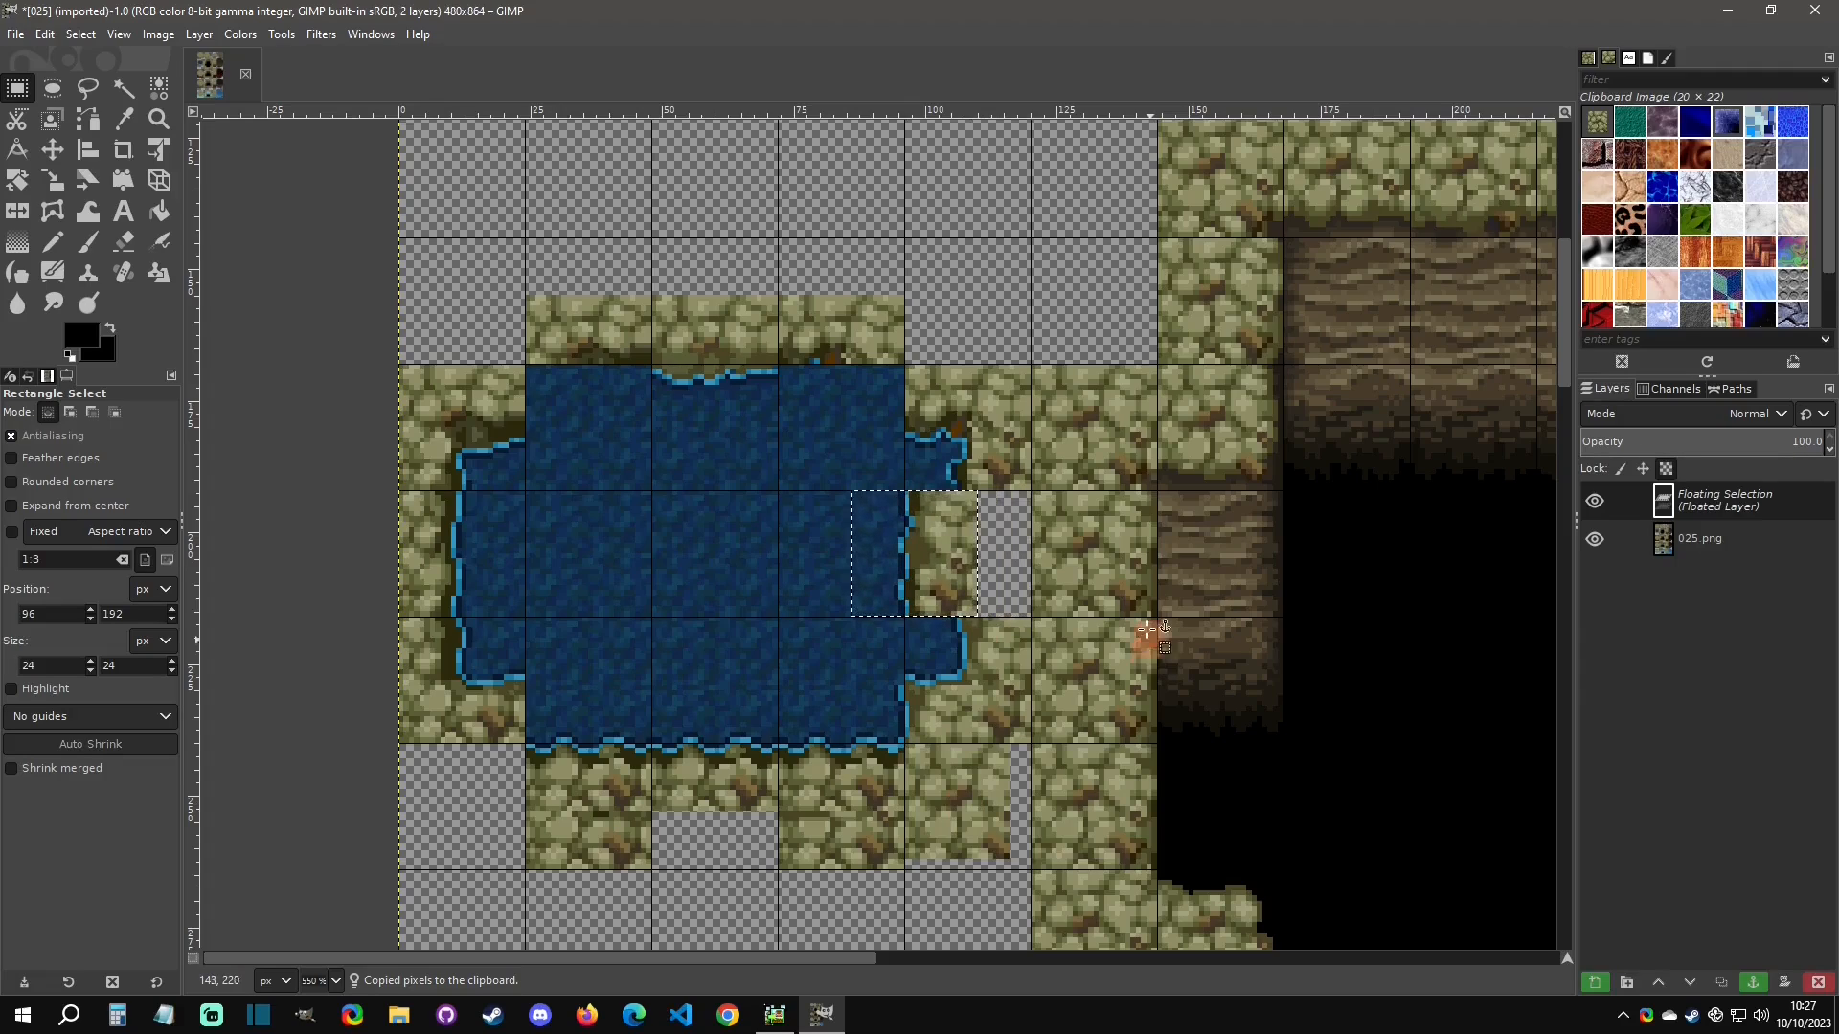
Place copies of the shifted right edge tile directly above and below it to straighten the whole right edge, and anchor them.
{"action": "key", "text": "ctrl+c"}
{"action": "key", "text": "ctrl+v"}
{"action": "left_click_drag", "start_coordinate": [945, 558], "coordinate": [949, 419]}
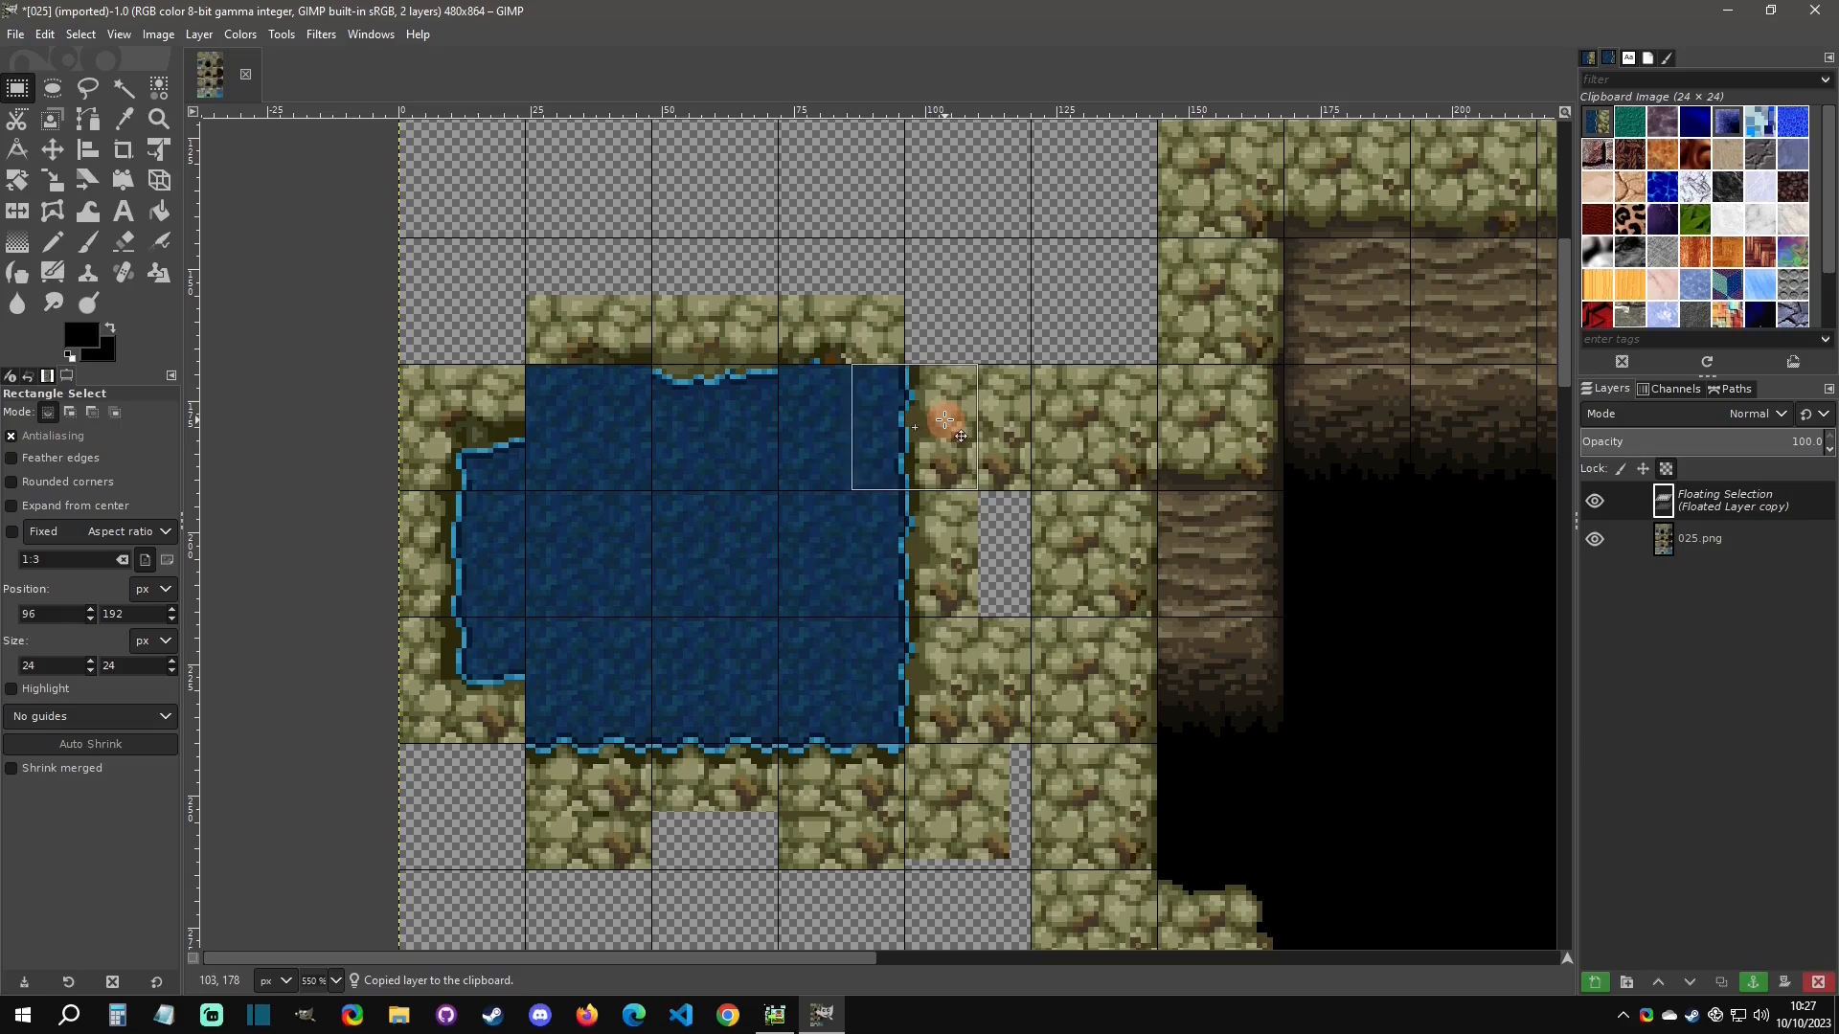
{"action": "left_click", "coordinate": [1090, 653]}
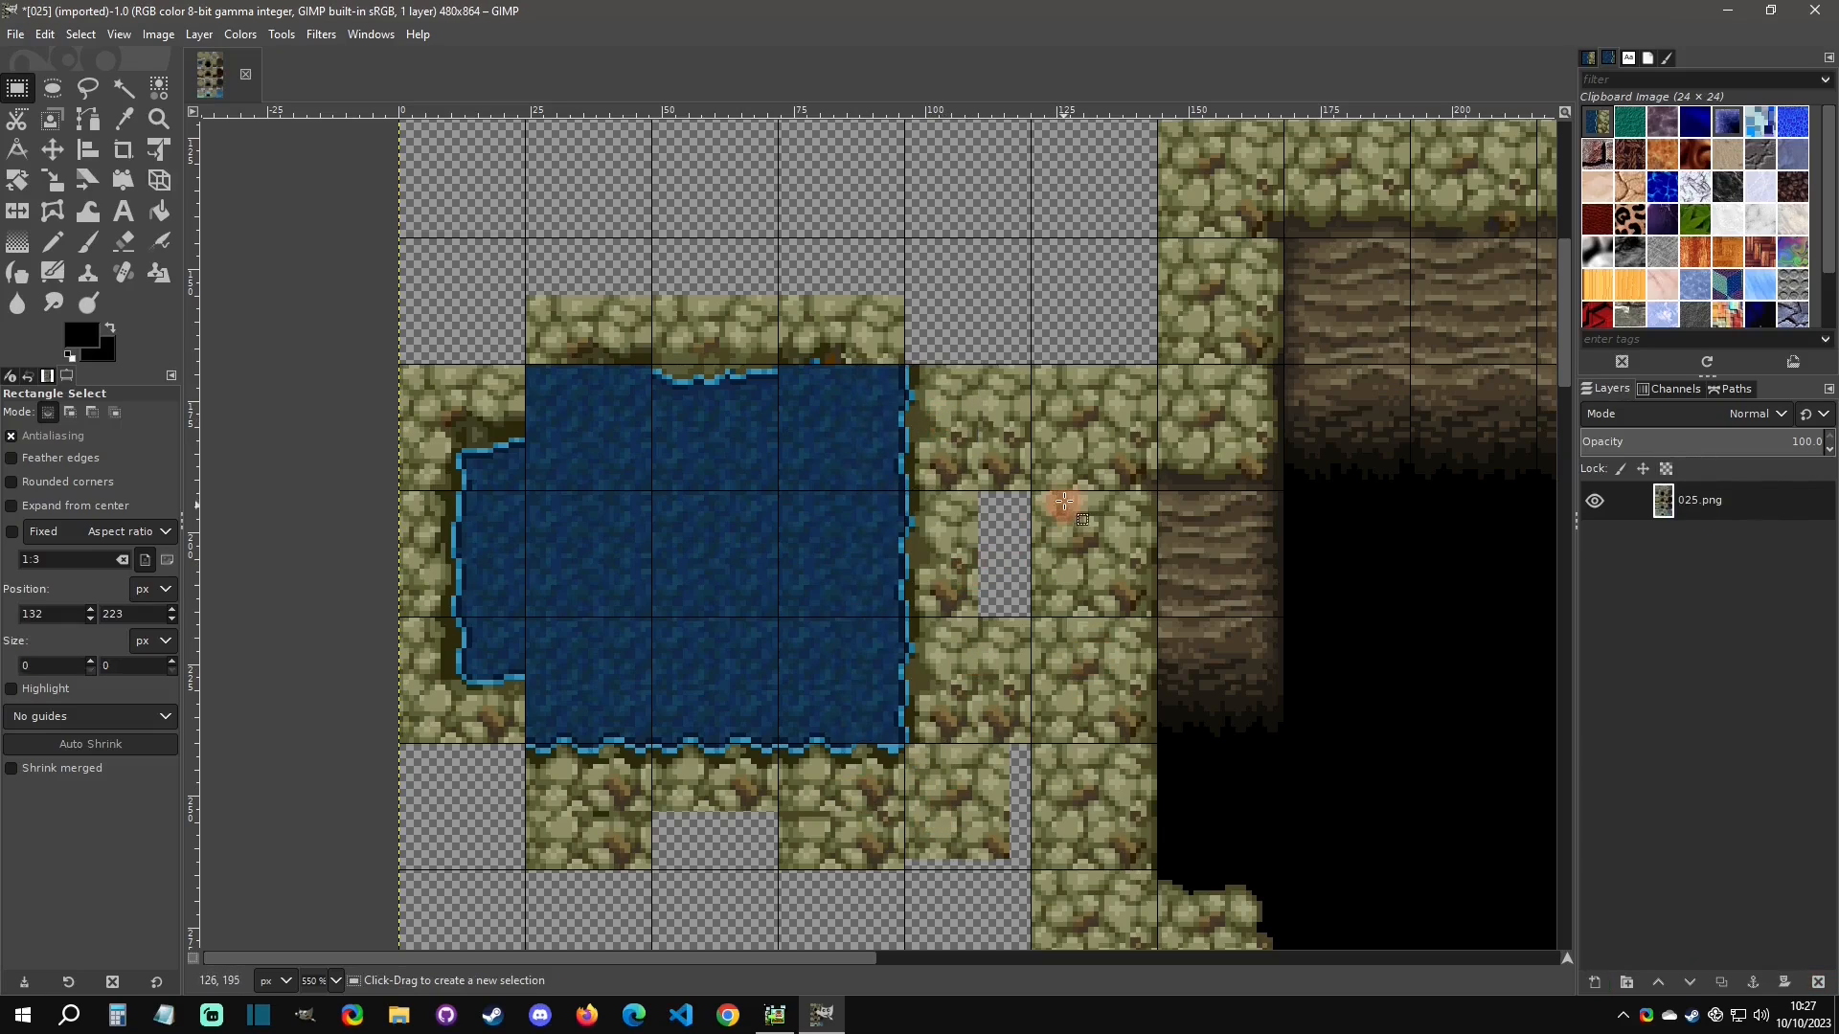
Fill the transparent gaps to the right of and below the pool with copied ground blocks.
{"action": "left_click_drag", "start_coordinate": [1038, 492], "coordinate": [747, 864]}
{"action": "key", "text": "ctrl+c"}
{"action": "key", "text": "ctrl+v"}
{"action": "left_click", "coordinate": [876, 840]}
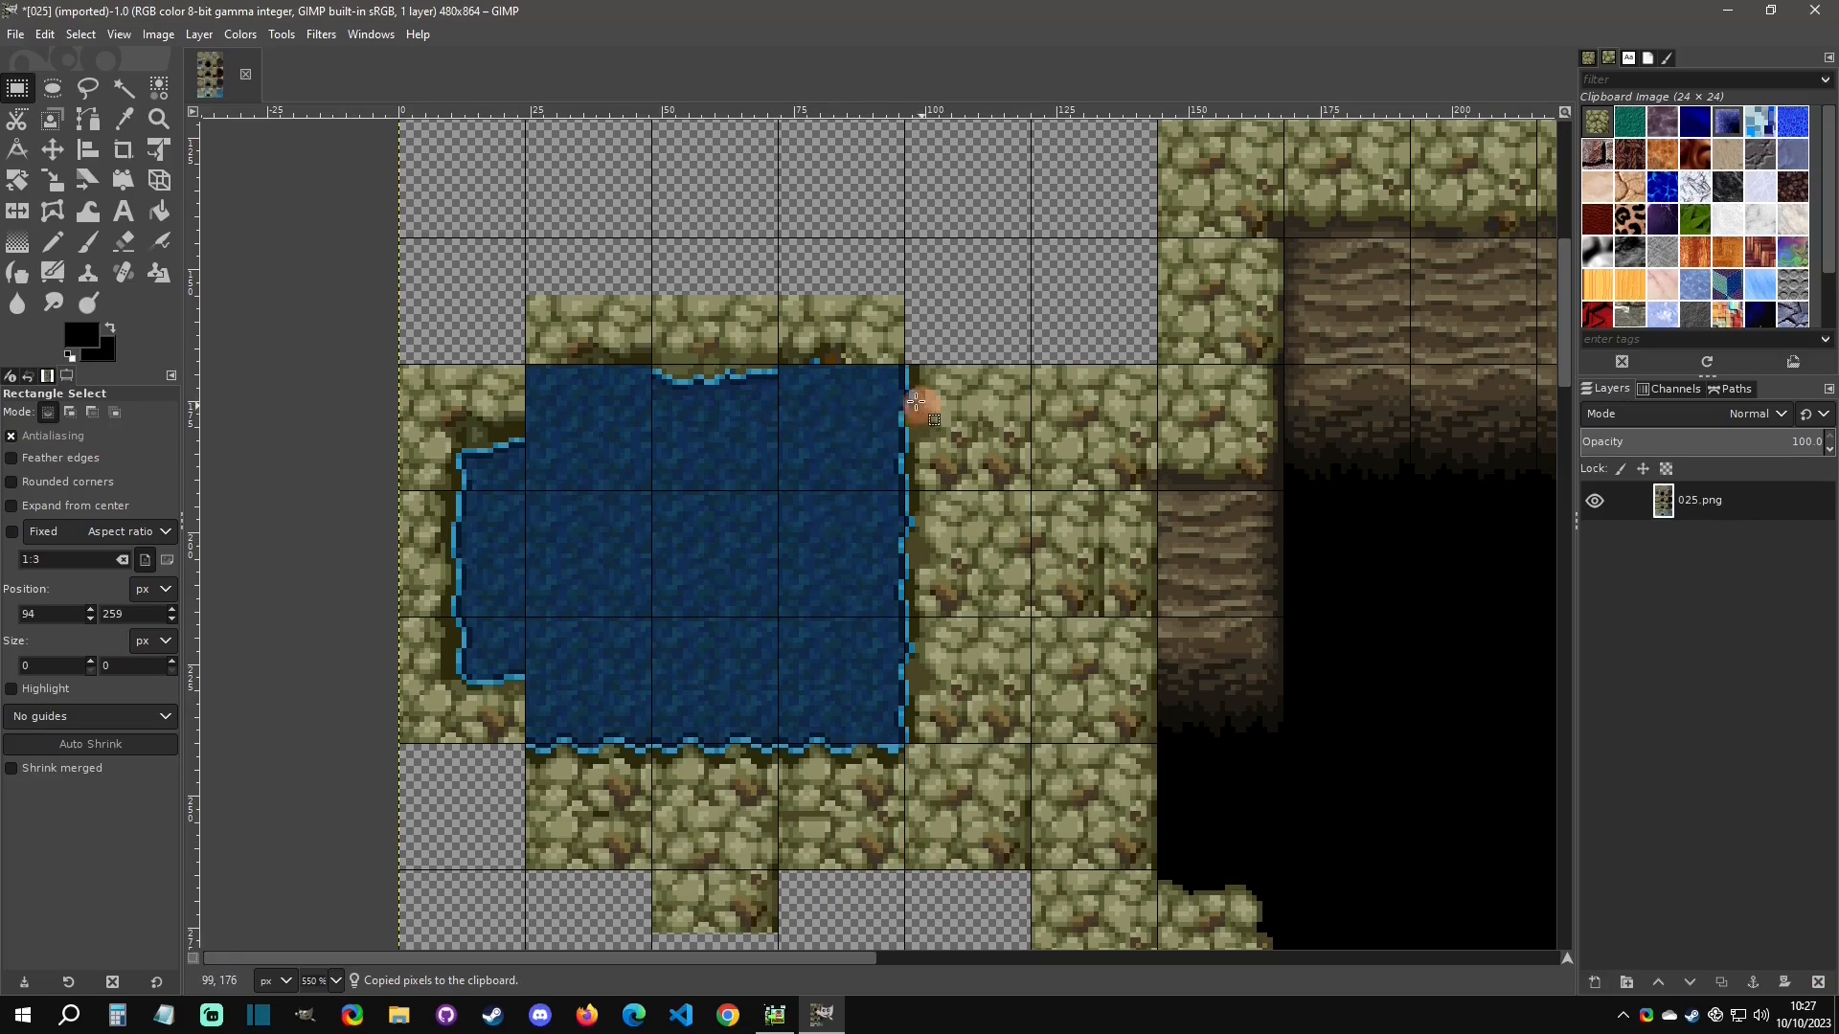
Copy the 24 × 24 px centre water tile over the middle tile of the pool's top row.
{"action": "left_click_drag", "start_coordinate": [652, 492], "coordinate": [778, 618]}
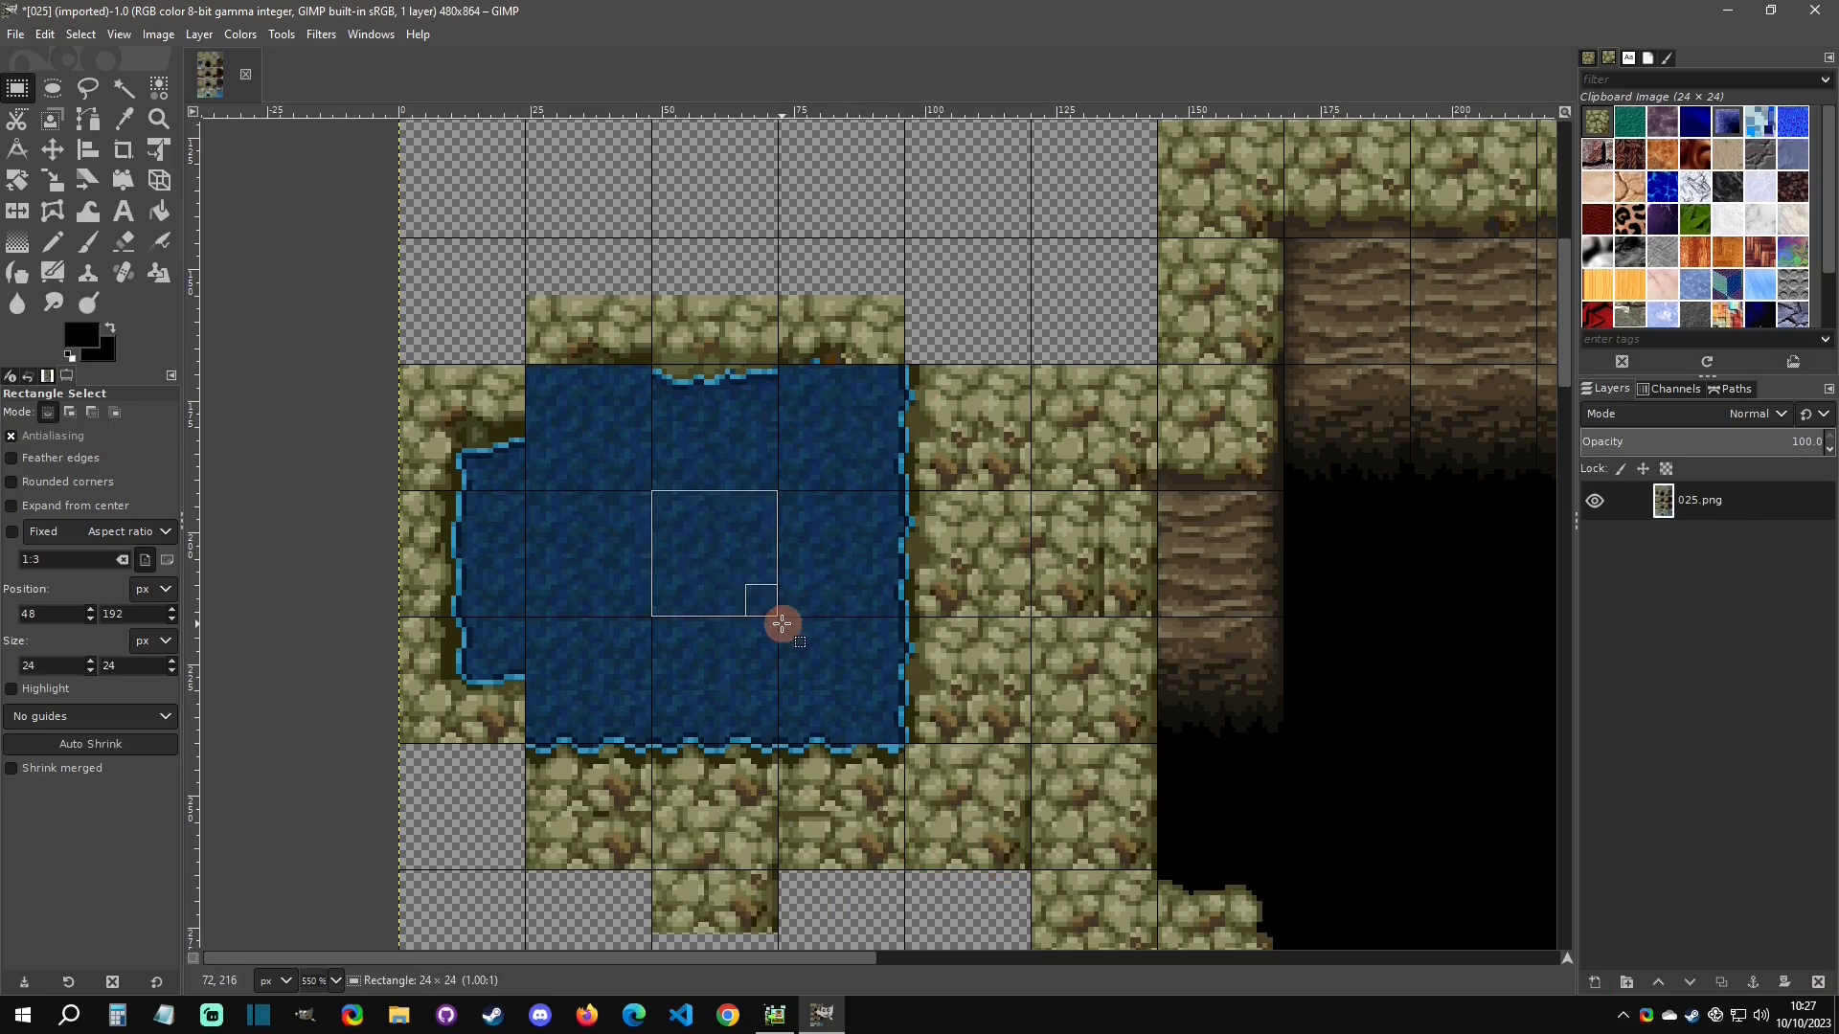
{"action": "key", "text": "ctrl+c"}
{"action": "key", "text": "ctrl+v"}
{"action": "left_click_drag", "start_coordinate": [715, 546], "coordinate": [717, 436]}
{"action": "left_click", "coordinate": [868, 446]}
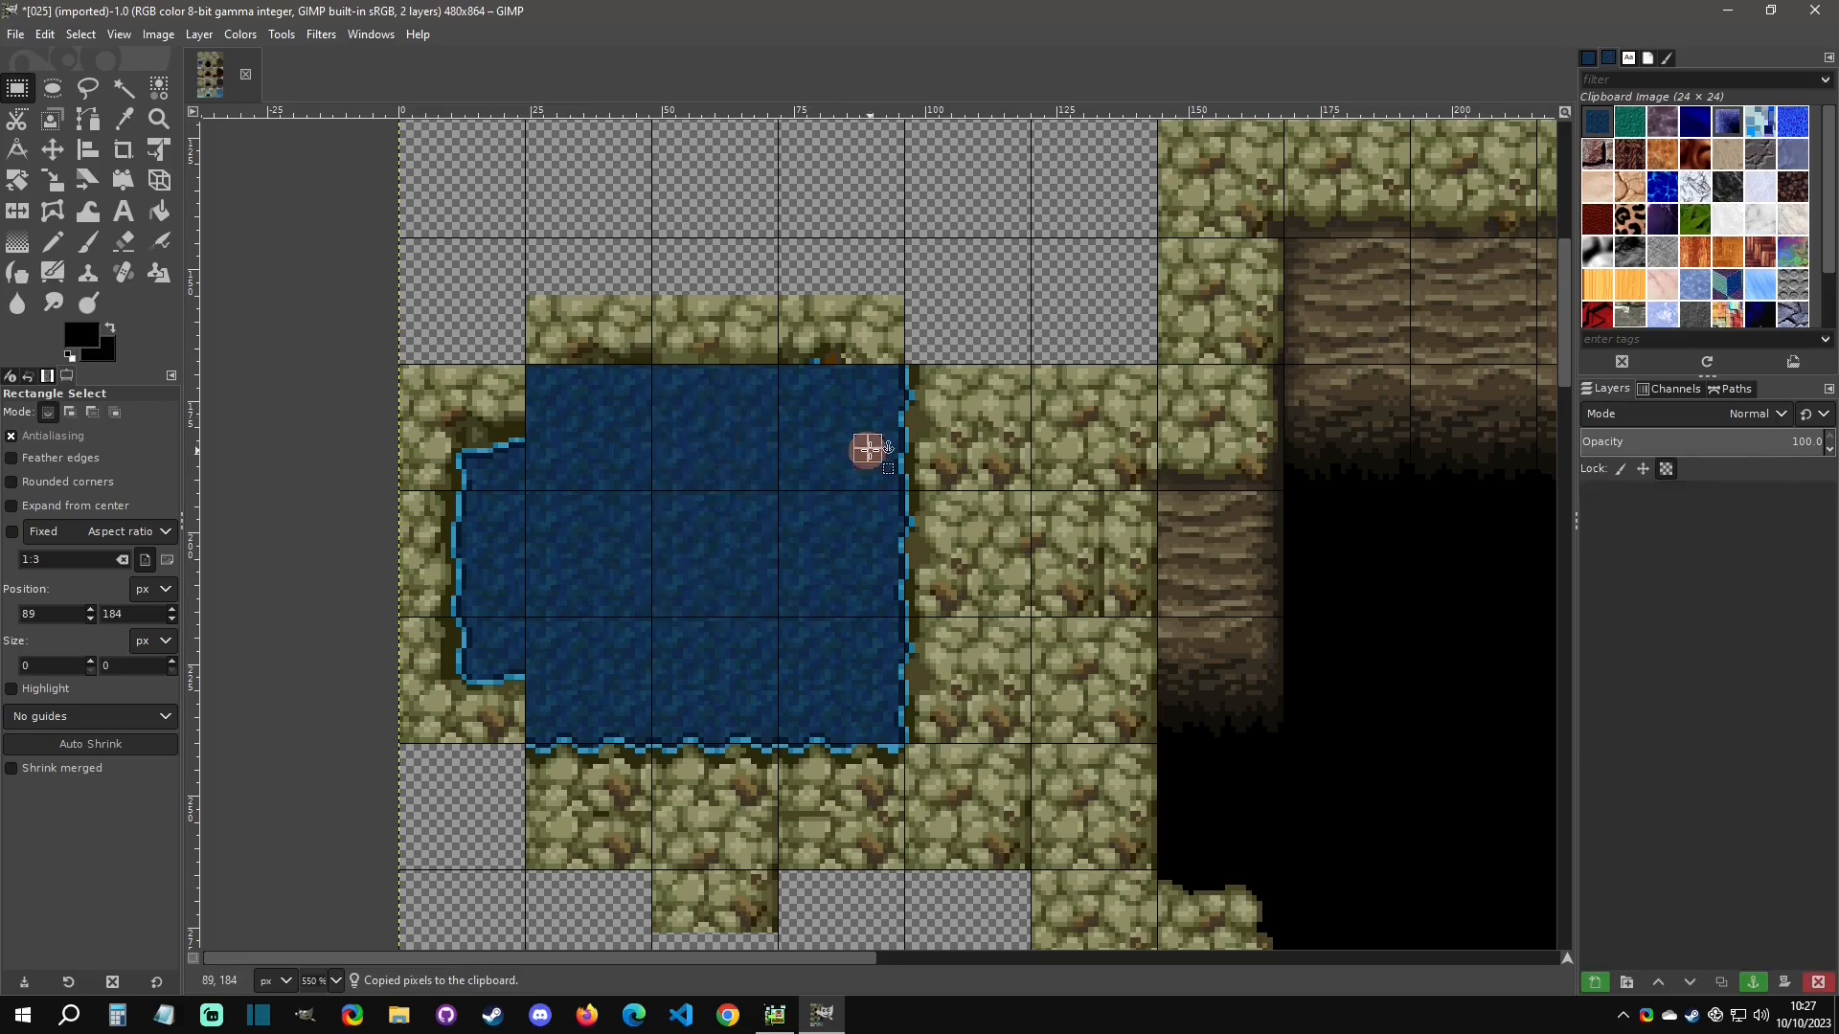
Copy the 96 × 96 px water and edge block, flip it horizontally and vertically, and anchor it one tile up and left of its source.
{"action": "left_click_drag", "start_coordinate": [524, 368], "coordinate": [1024, 866]}
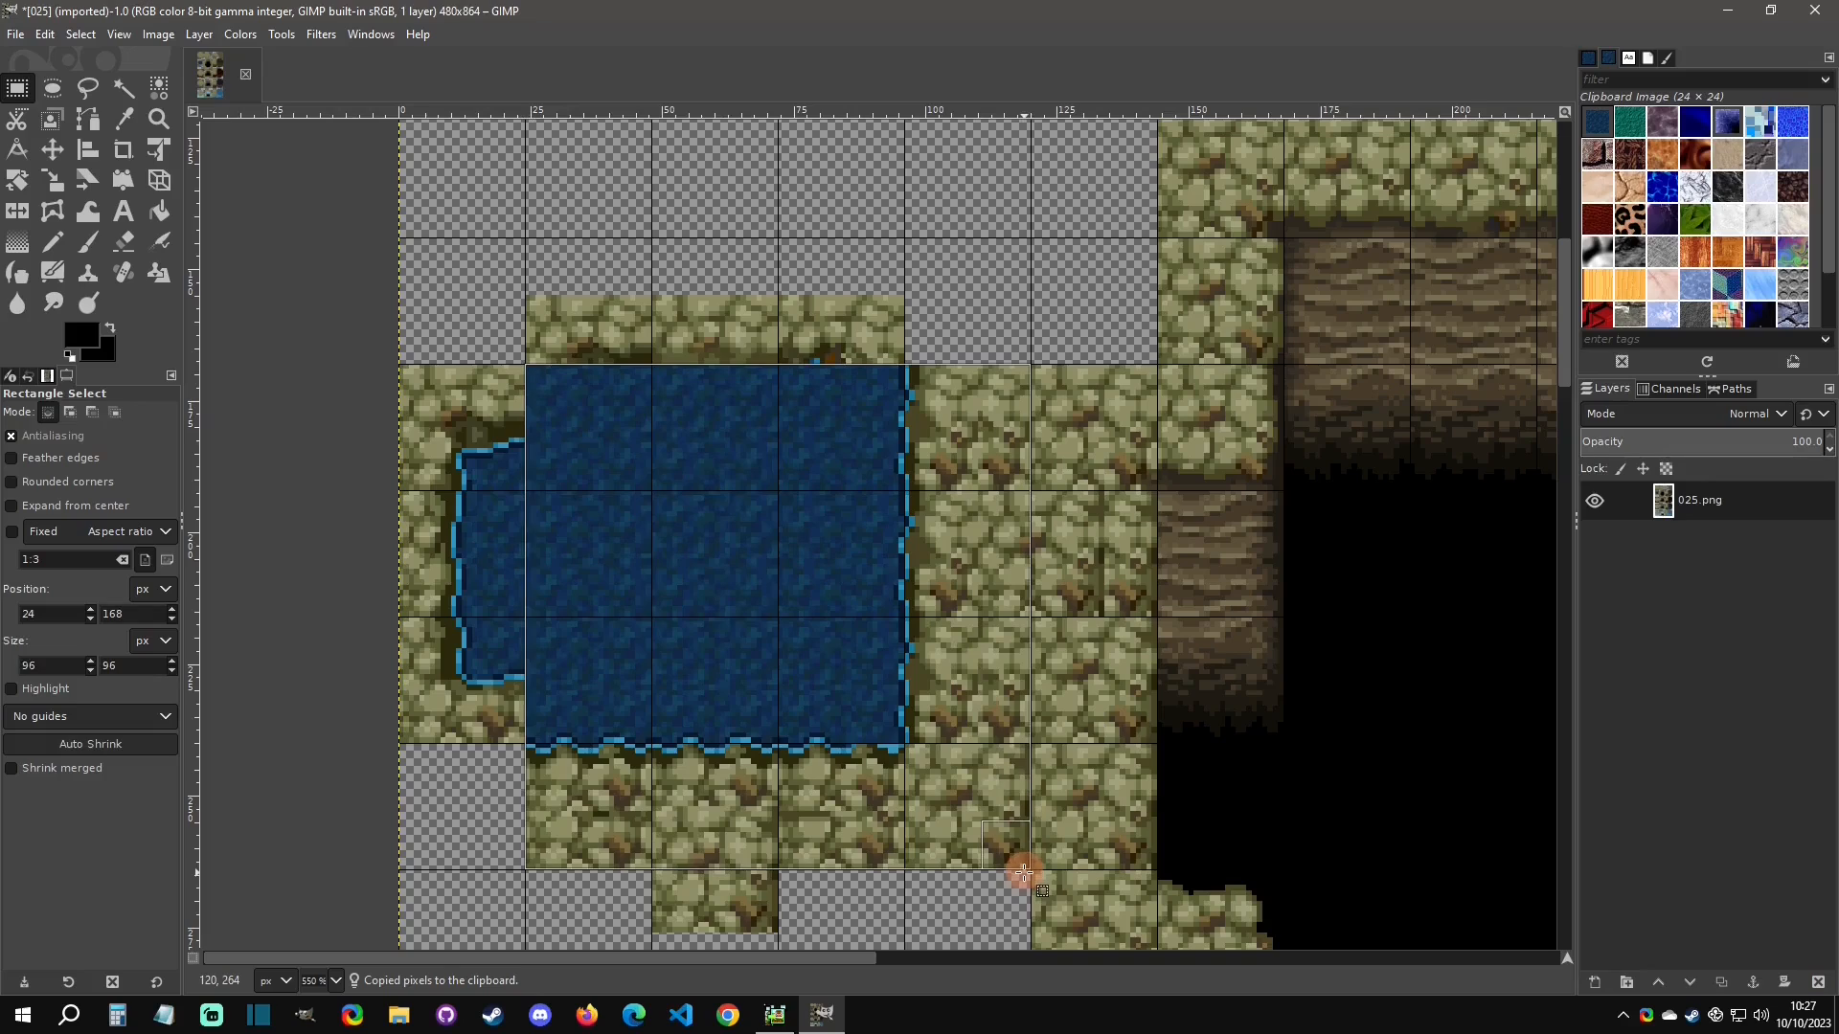
{"action": "key", "text": "ctrl+c"}
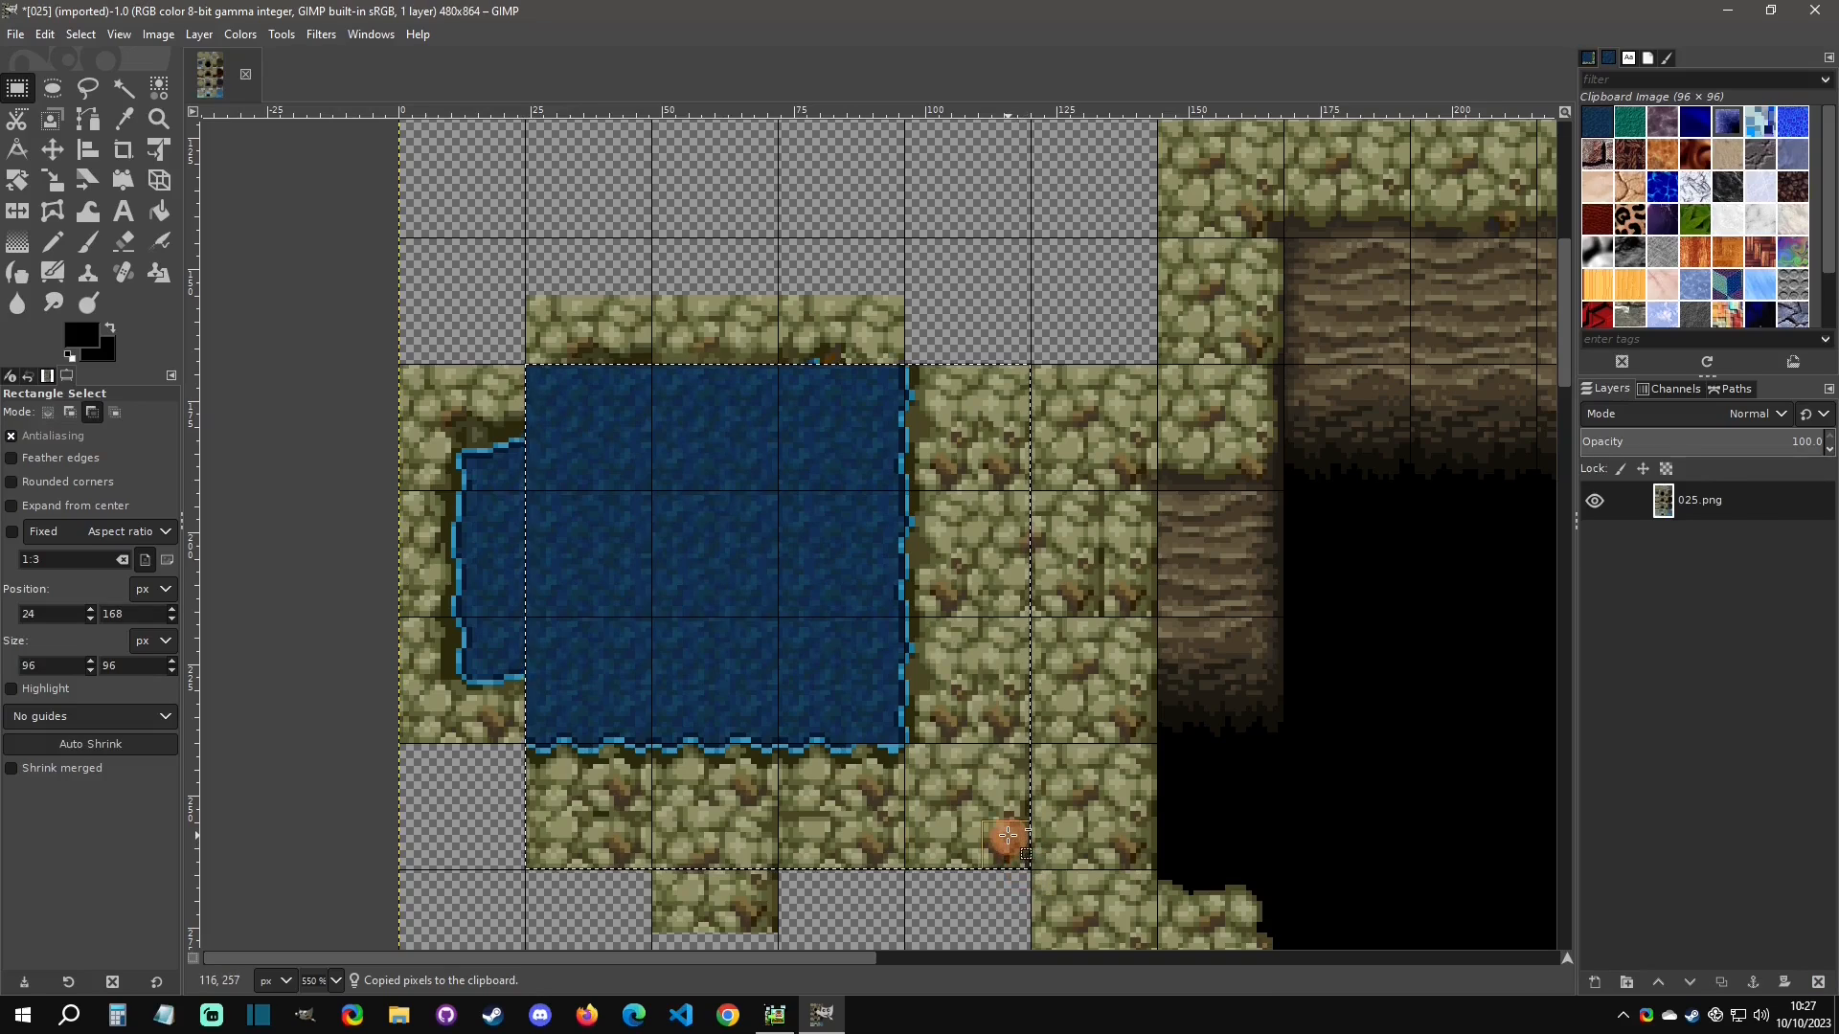
{"action": "key", "text": "ctrl+v"}
{"action": "key", "text": "shift+f"}
{"action": "left_click", "coordinate": [772, 575]}
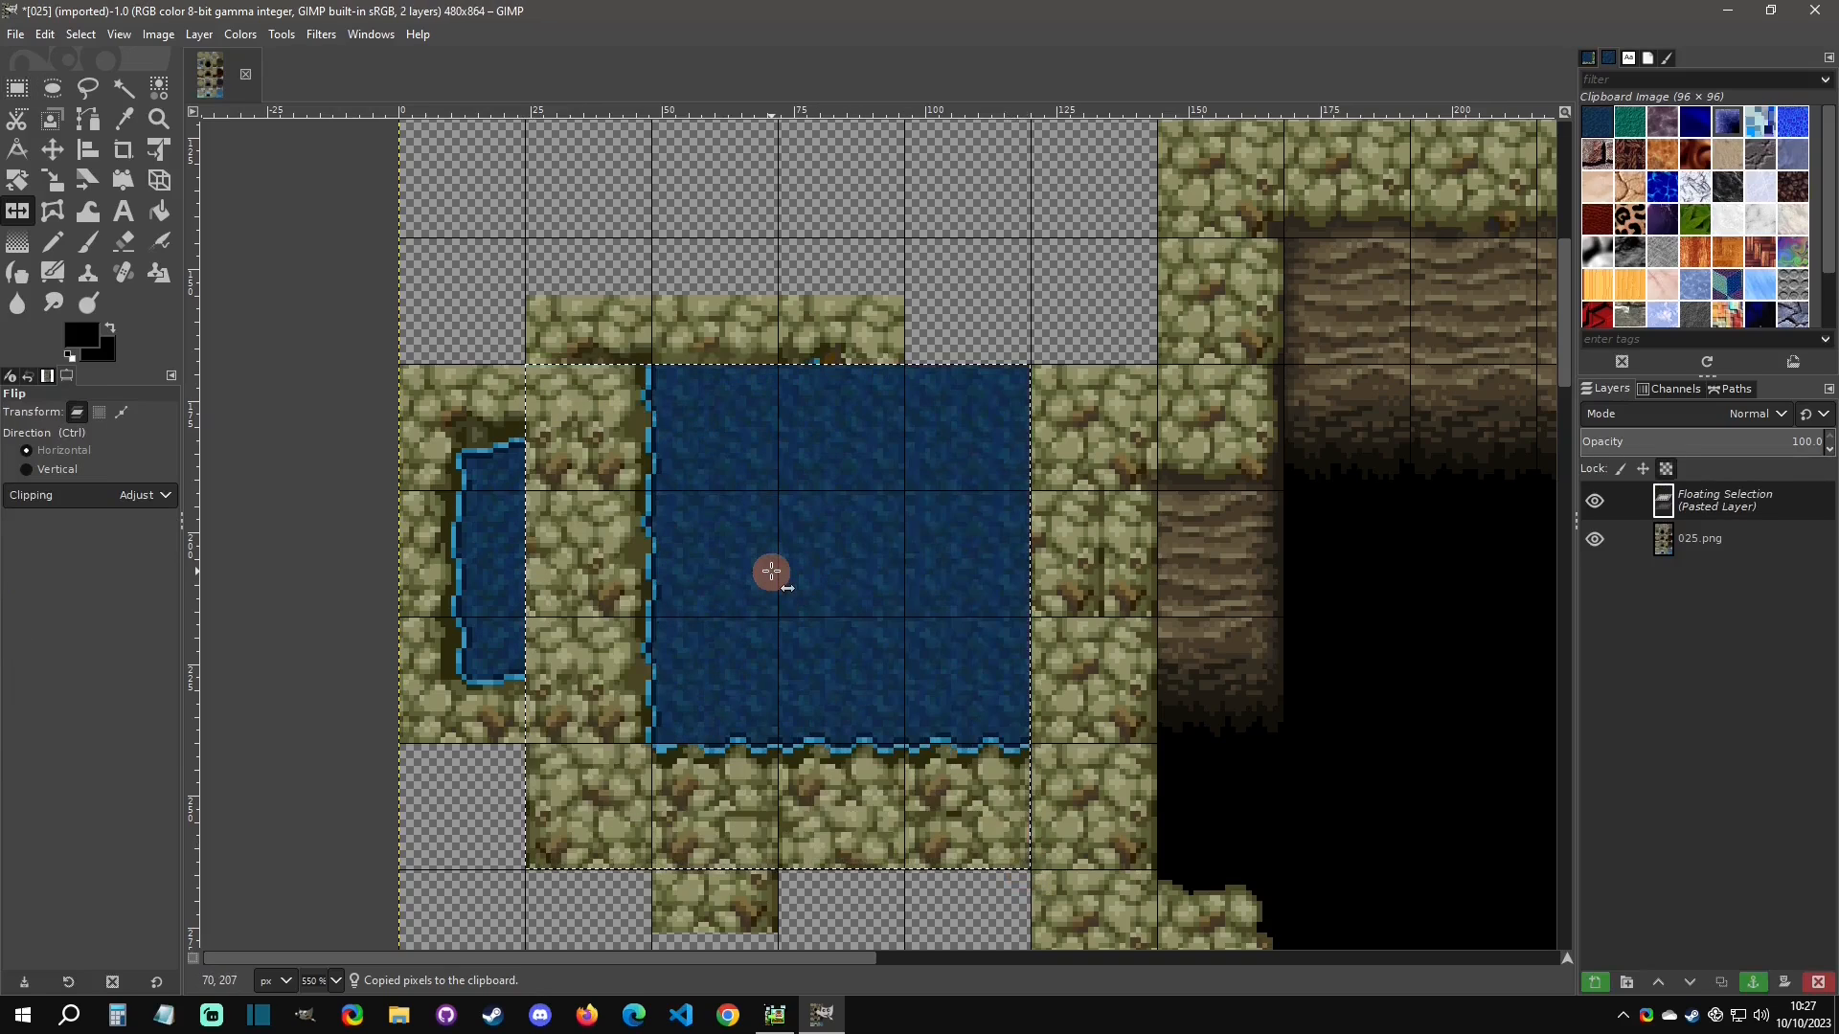
{"action": "left_click", "coordinate": [772, 575], "text": "ctrl"}
{"action": "key", "text": "r"}
{"action": "left_click_drag", "start_coordinate": [824, 591], "coordinate": [701, 467]}
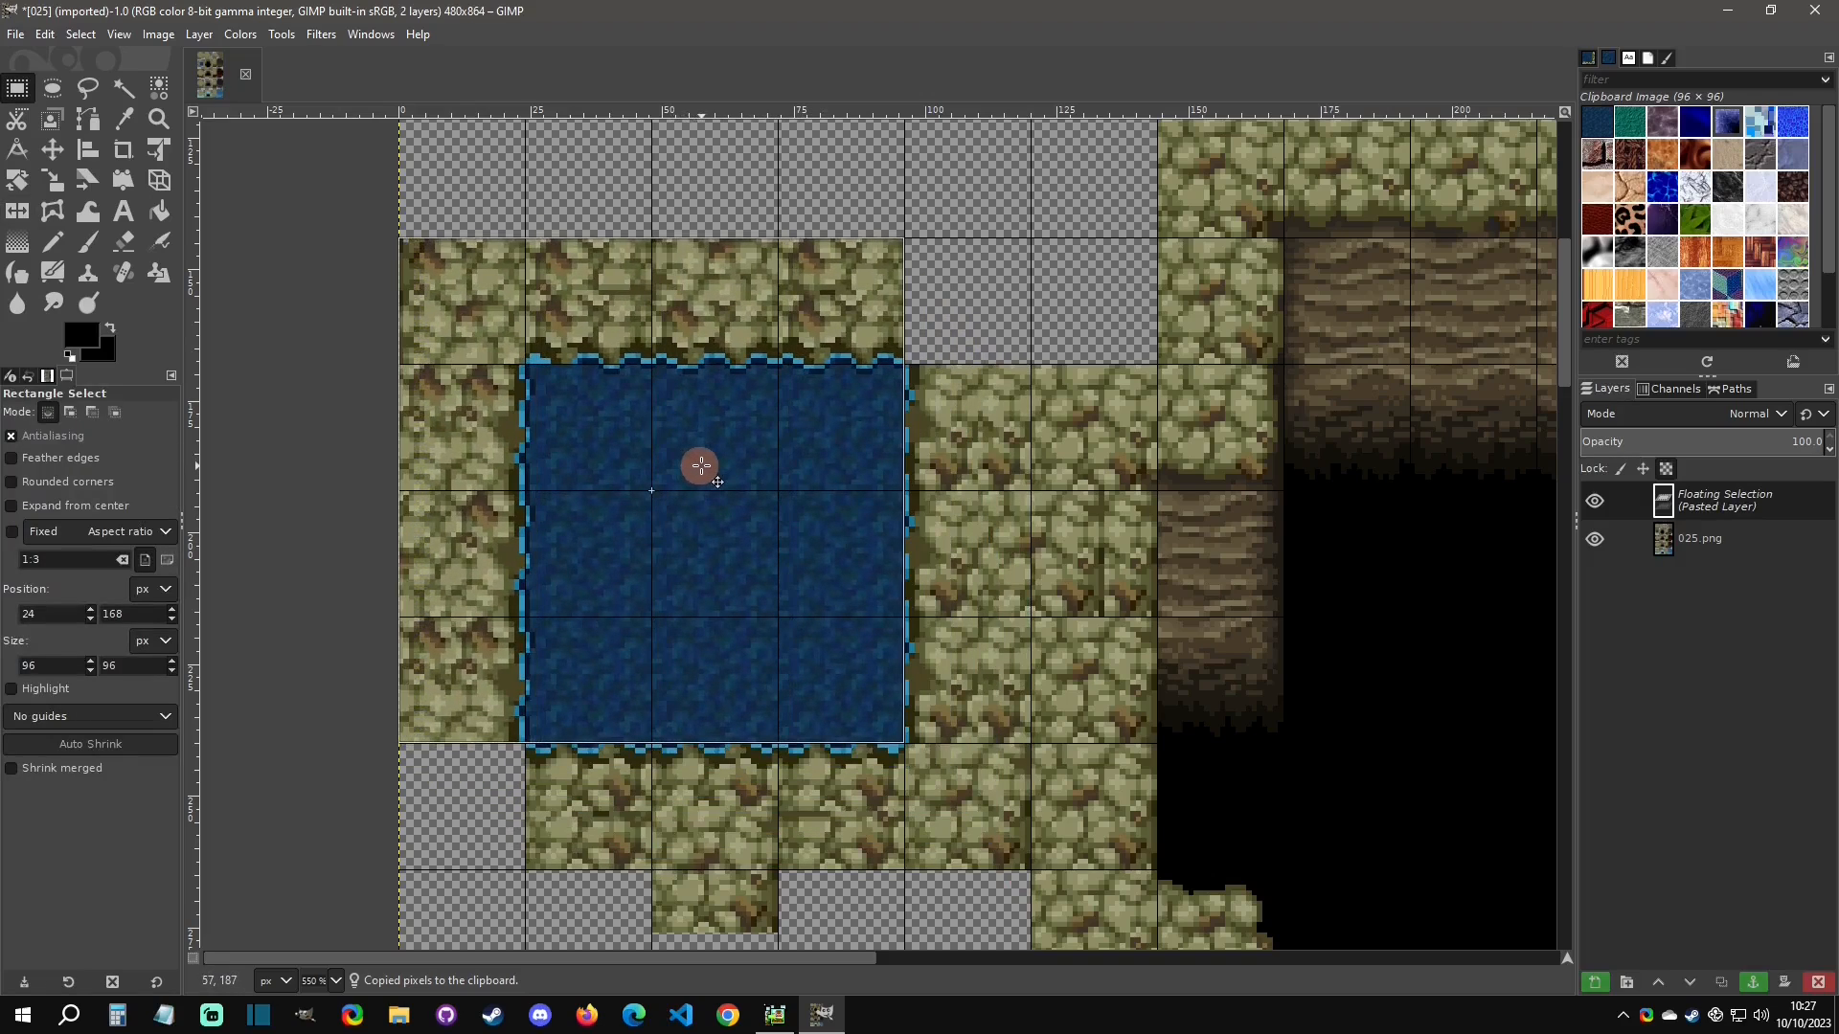
{"action": "left_click", "coordinate": [1031, 660]}
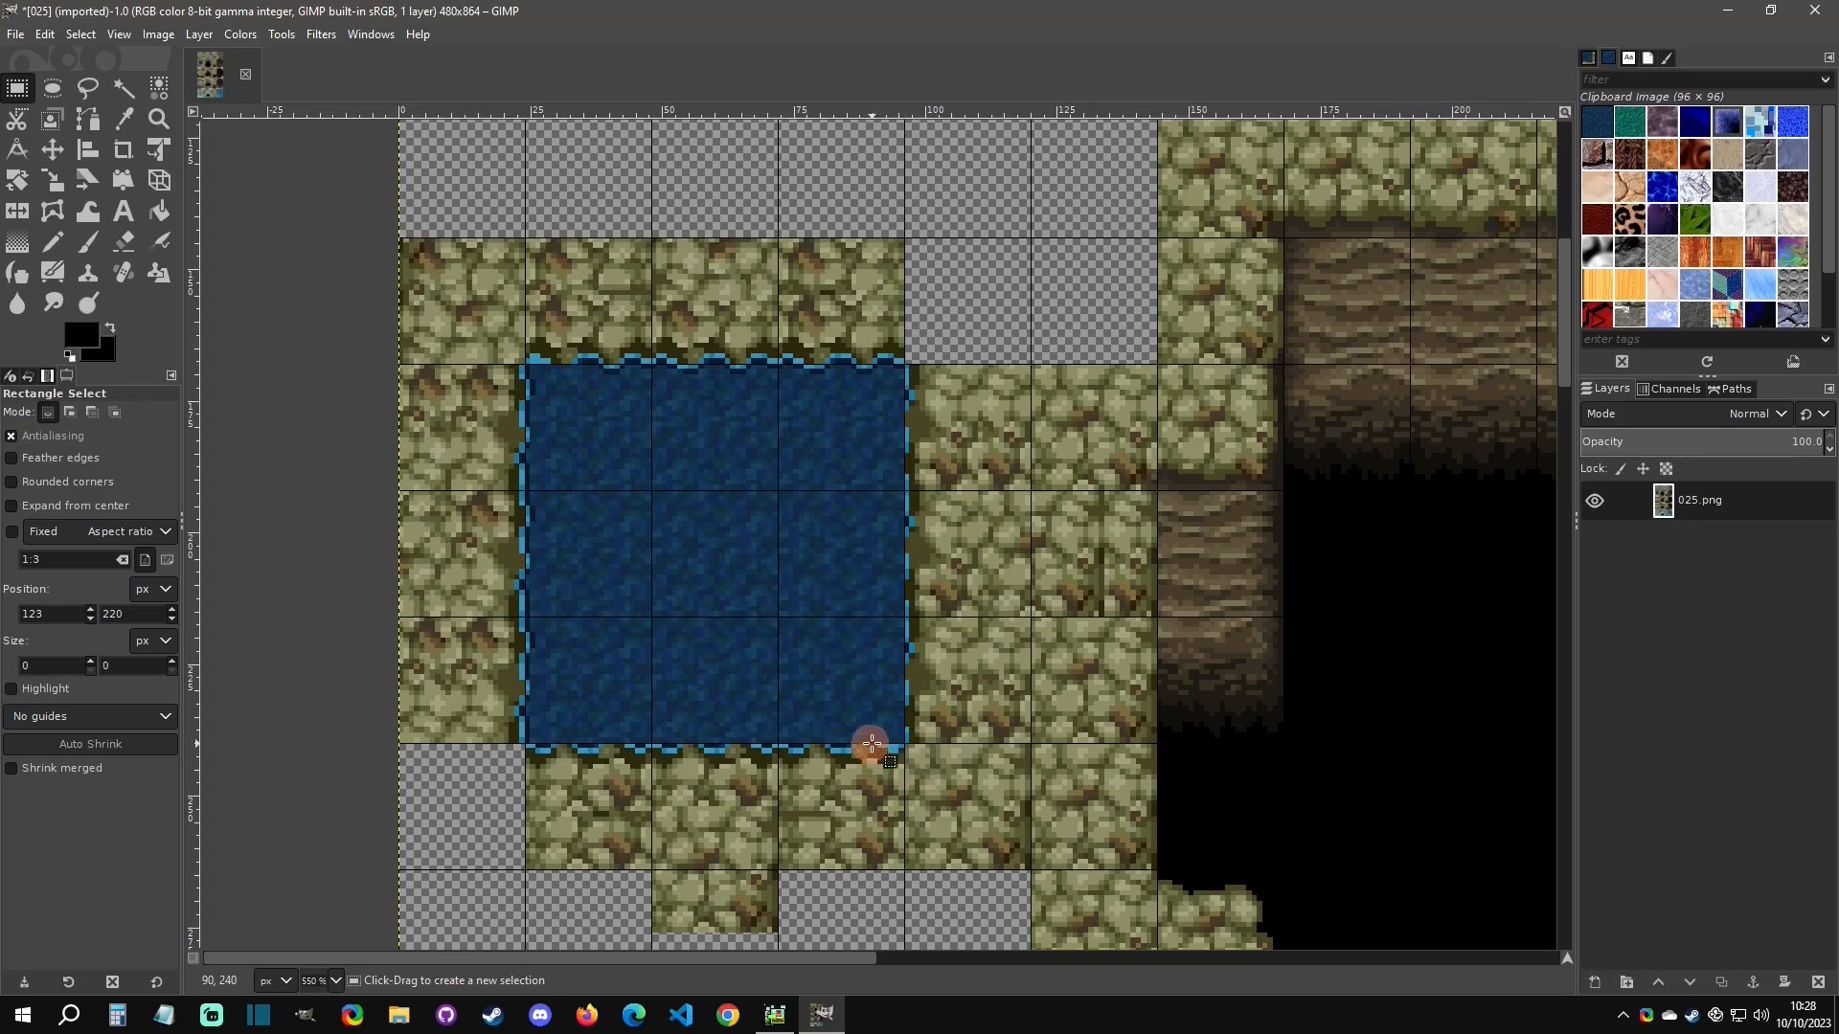
Copy a 6 × 3 px piece of the lower water edge onto the pool's lower-right corner to close the outline.
{"action": "left_click_drag", "start_coordinate": [870, 744], "coordinate": [902, 760]}
{"action": "key", "text": "ctrl+c"}
{"action": "key", "text": "ctrl+v"}
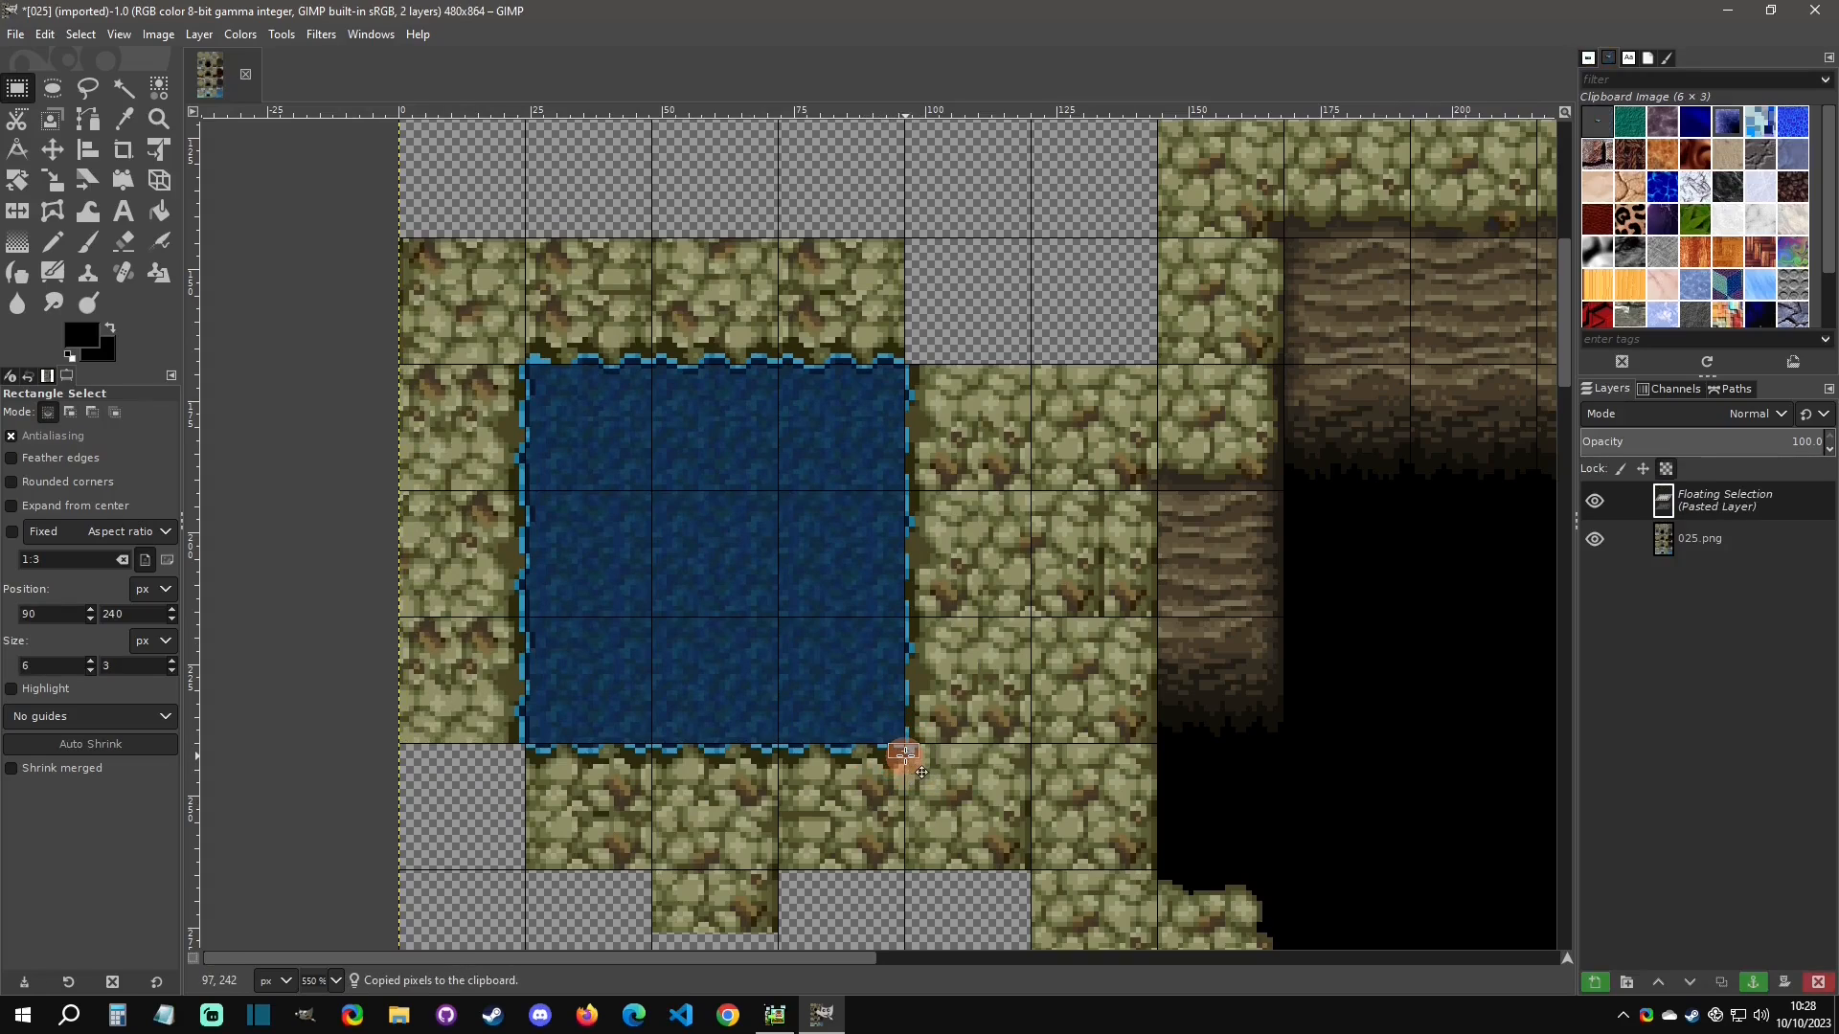
{"action": "left_click", "coordinate": [905, 757]}
Copy the 24 × 24 px lower-right corner tile to the pool's upper-right corner and flip it vertically.
{"action": "left_click_drag", "start_coordinate": [905, 744], "coordinate": [965, 313], "text": "ctrl"}
{"action": "key", "text": "ctrl+c"}
{"action": "key", "text": "ctrl+v"}
{"action": "key", "text": "shift+f"}
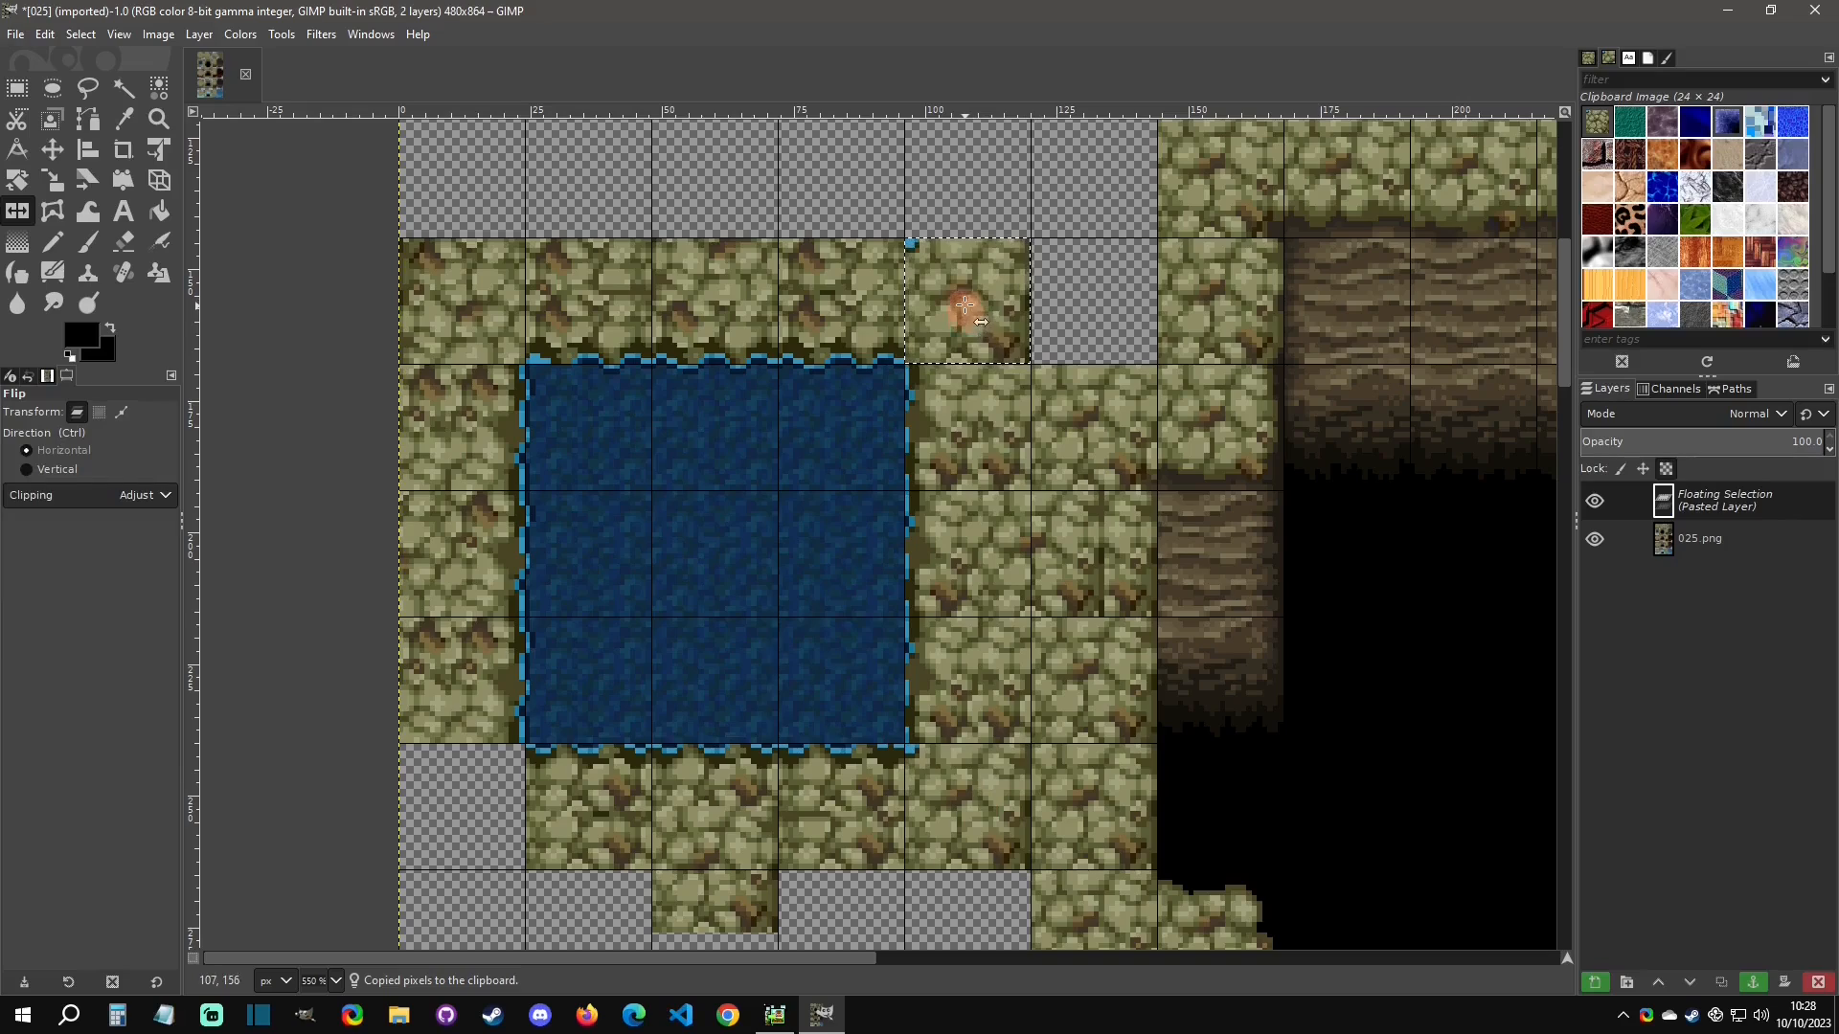
{"action": "left_click", "coordinate": [967, 299]}
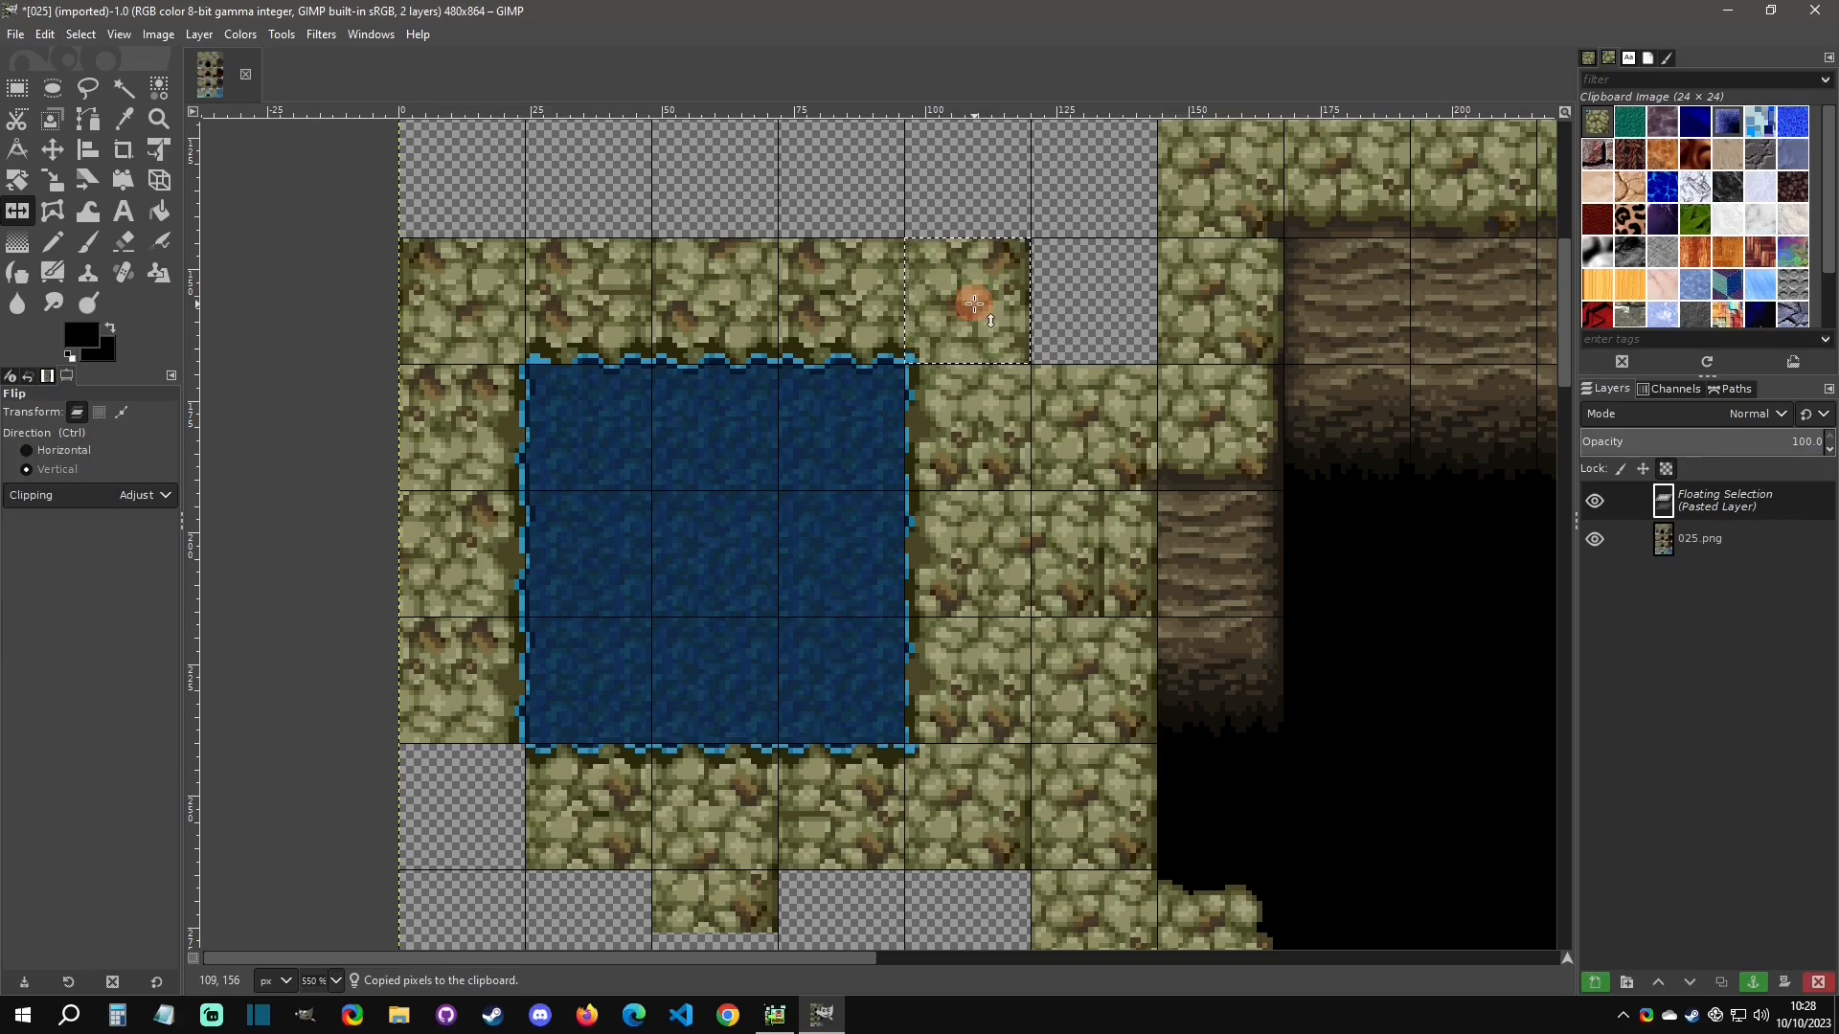
Place a copy of the corner tile in the empty lower-left corner beside the pool, align it to the grid and anchor it.
{"action": "key", "text": "r"}
{"action": "left_click_drag", "start_coordinate": [973, 307], "coordinate": [489, 815]}
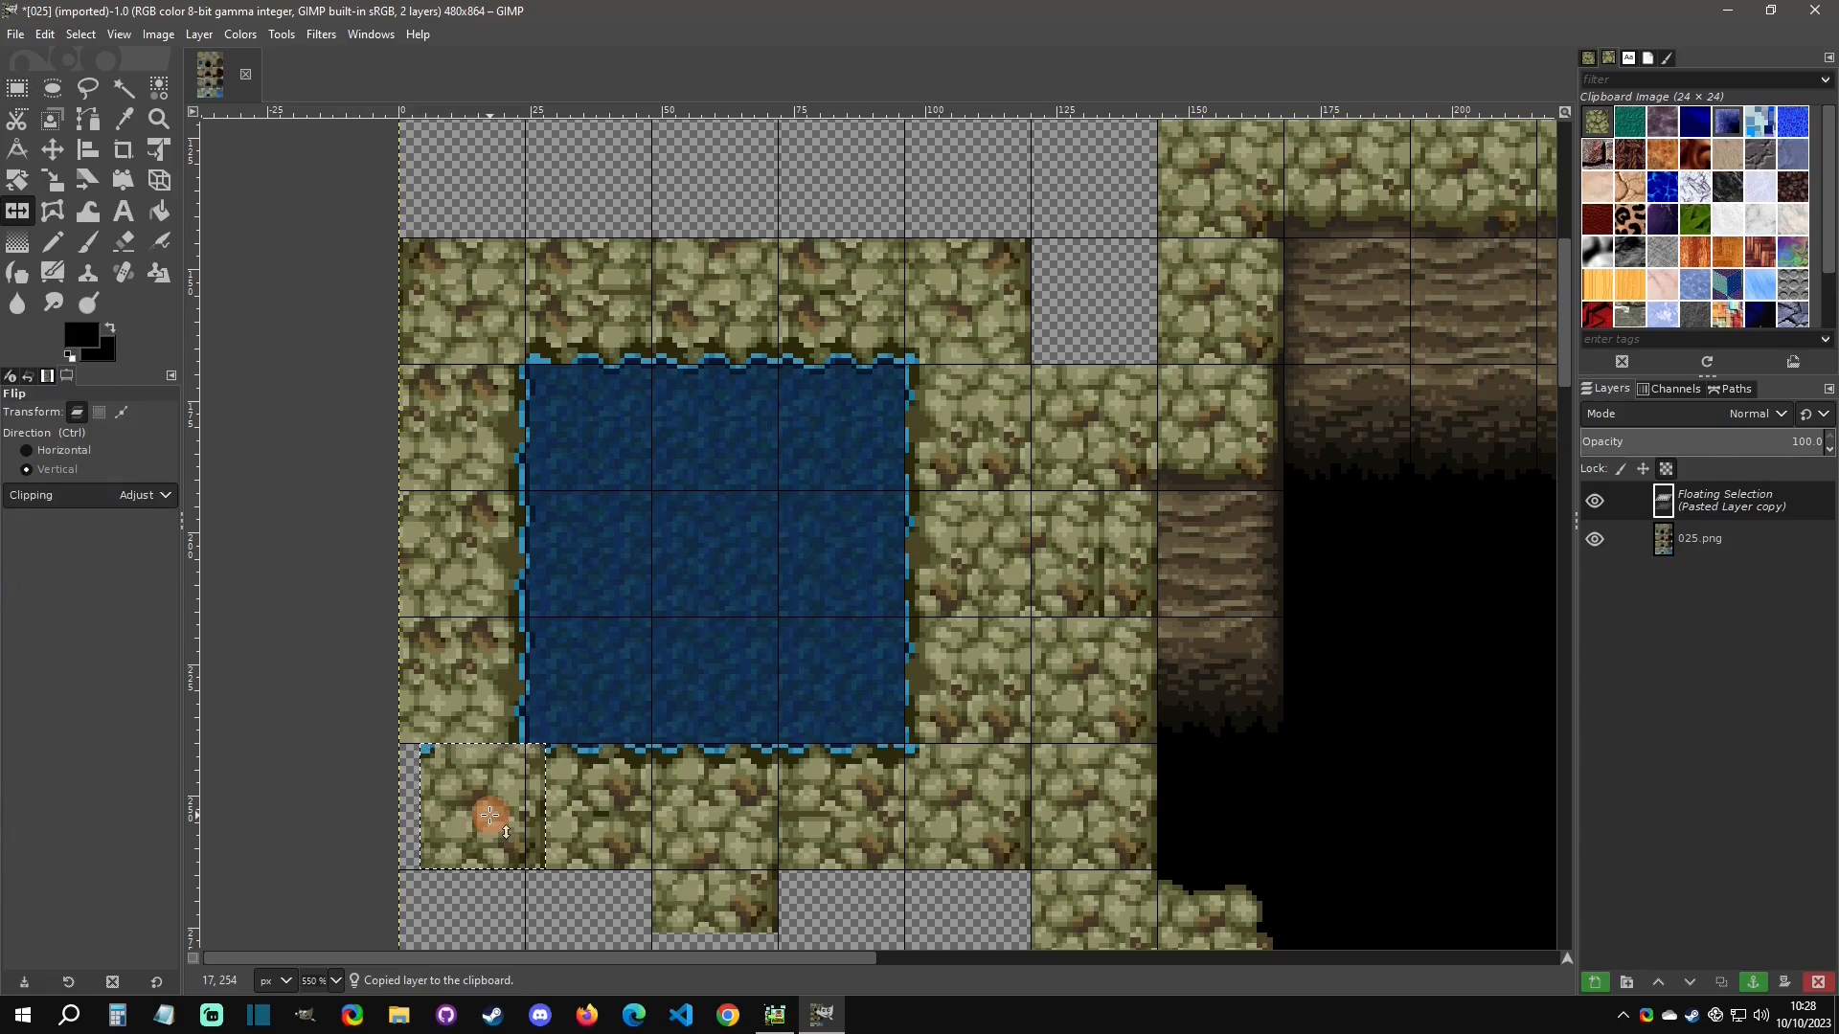
{"action": "left_click_drag", "start_coordinate": [489, 815], "coordinate": [476, 792]}
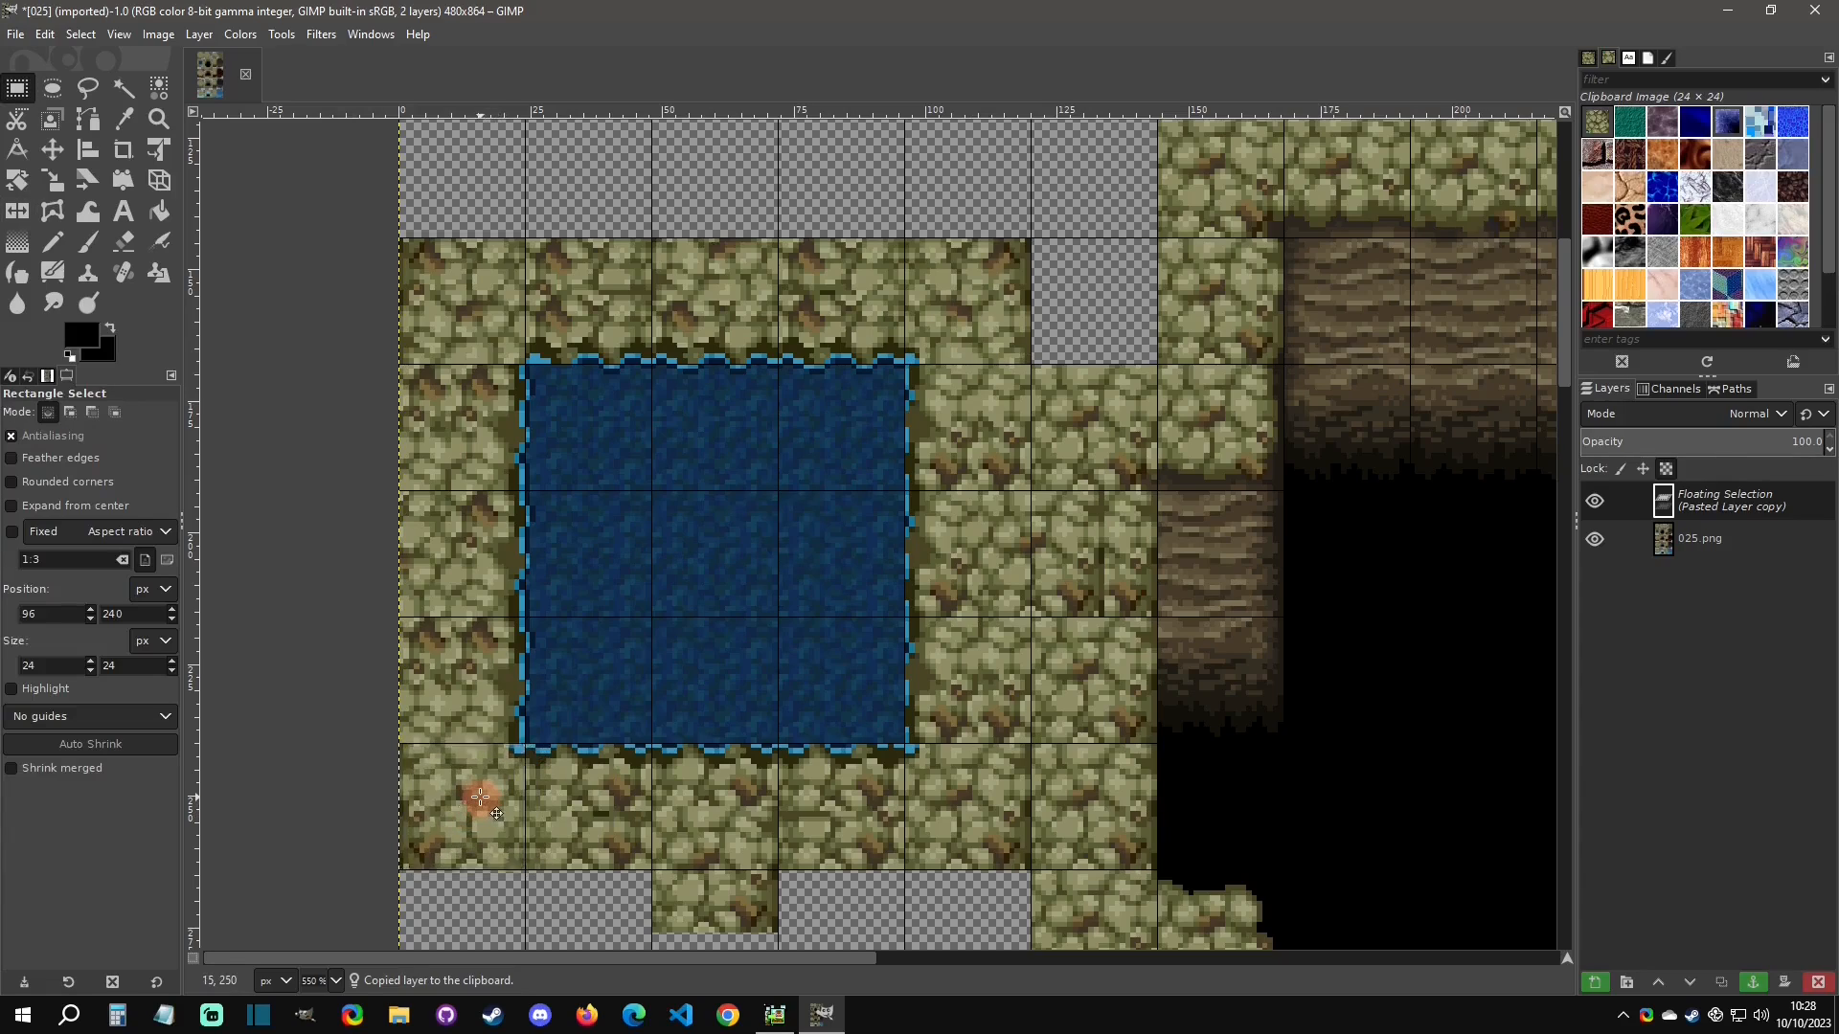
{"action": "left_click", "coordinate": [790, 825]}
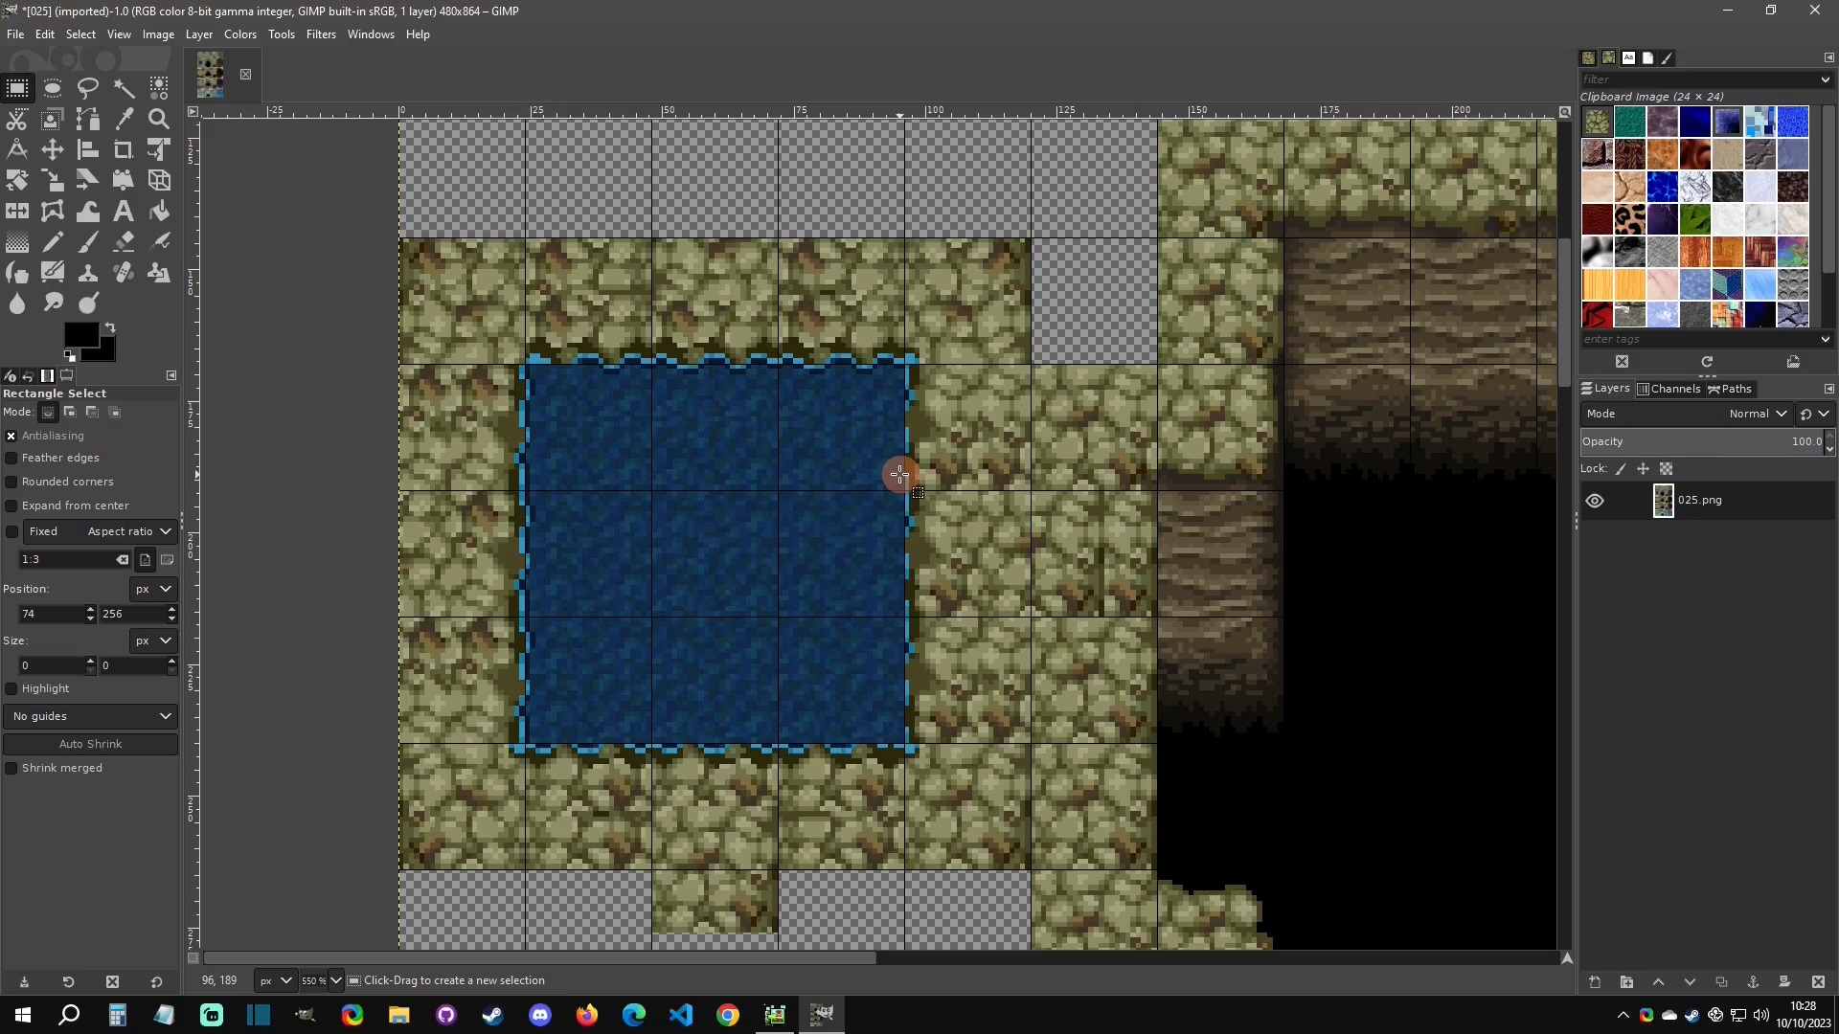
Try shifting the floated 72 × 29 px upper edge strip up 4 px, move it back down 4 px and anchor it.
{"action": "left_click_drag", "start_coordinate": [526, 238], "coordinate": [901, 393]}
{"action": "key", "text": "ctrl+shift+l"}
{"action": "key", "text": "Up"}
{"action": "key", "text": "Up"}
{"action": "key", "text": "Up"}
{"action": "key", "text": "Up"}
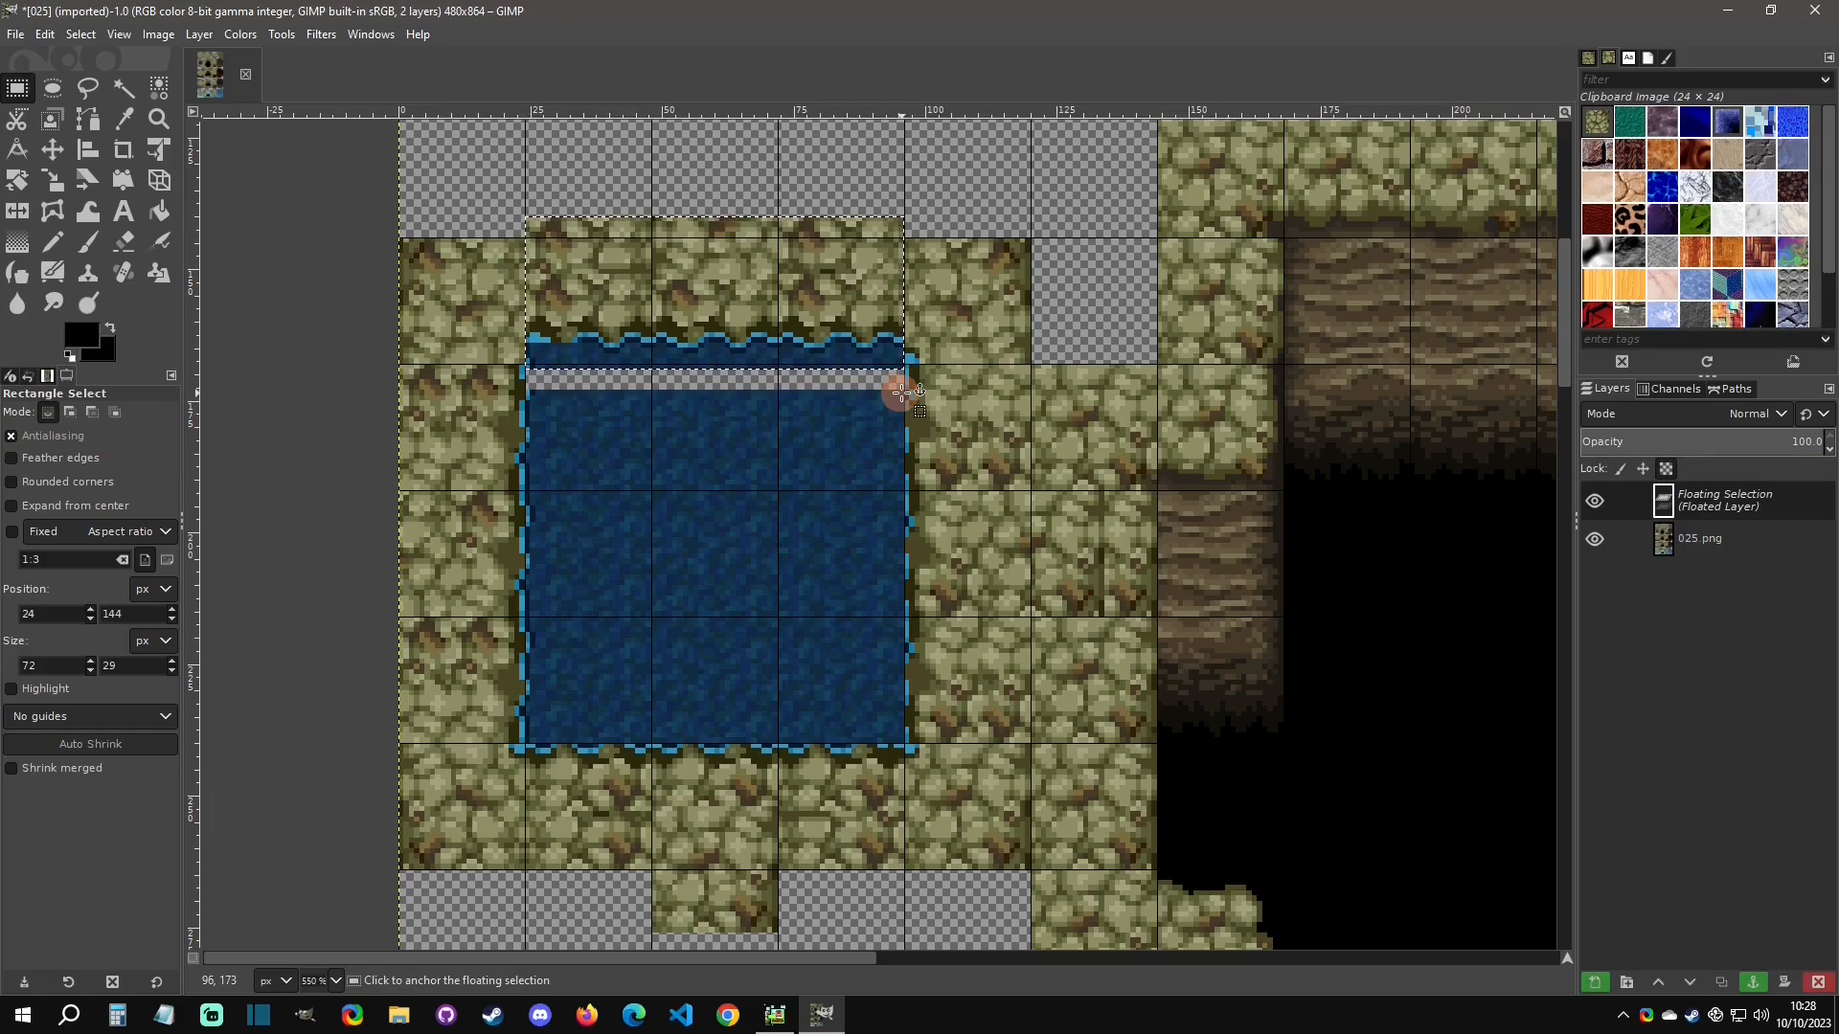
{"action": "key", "text": "Down"}
{"action": "key", "text": "Down"}
{"action": "key", "text": "Down"}
{"action": "key", "text": "Down"}
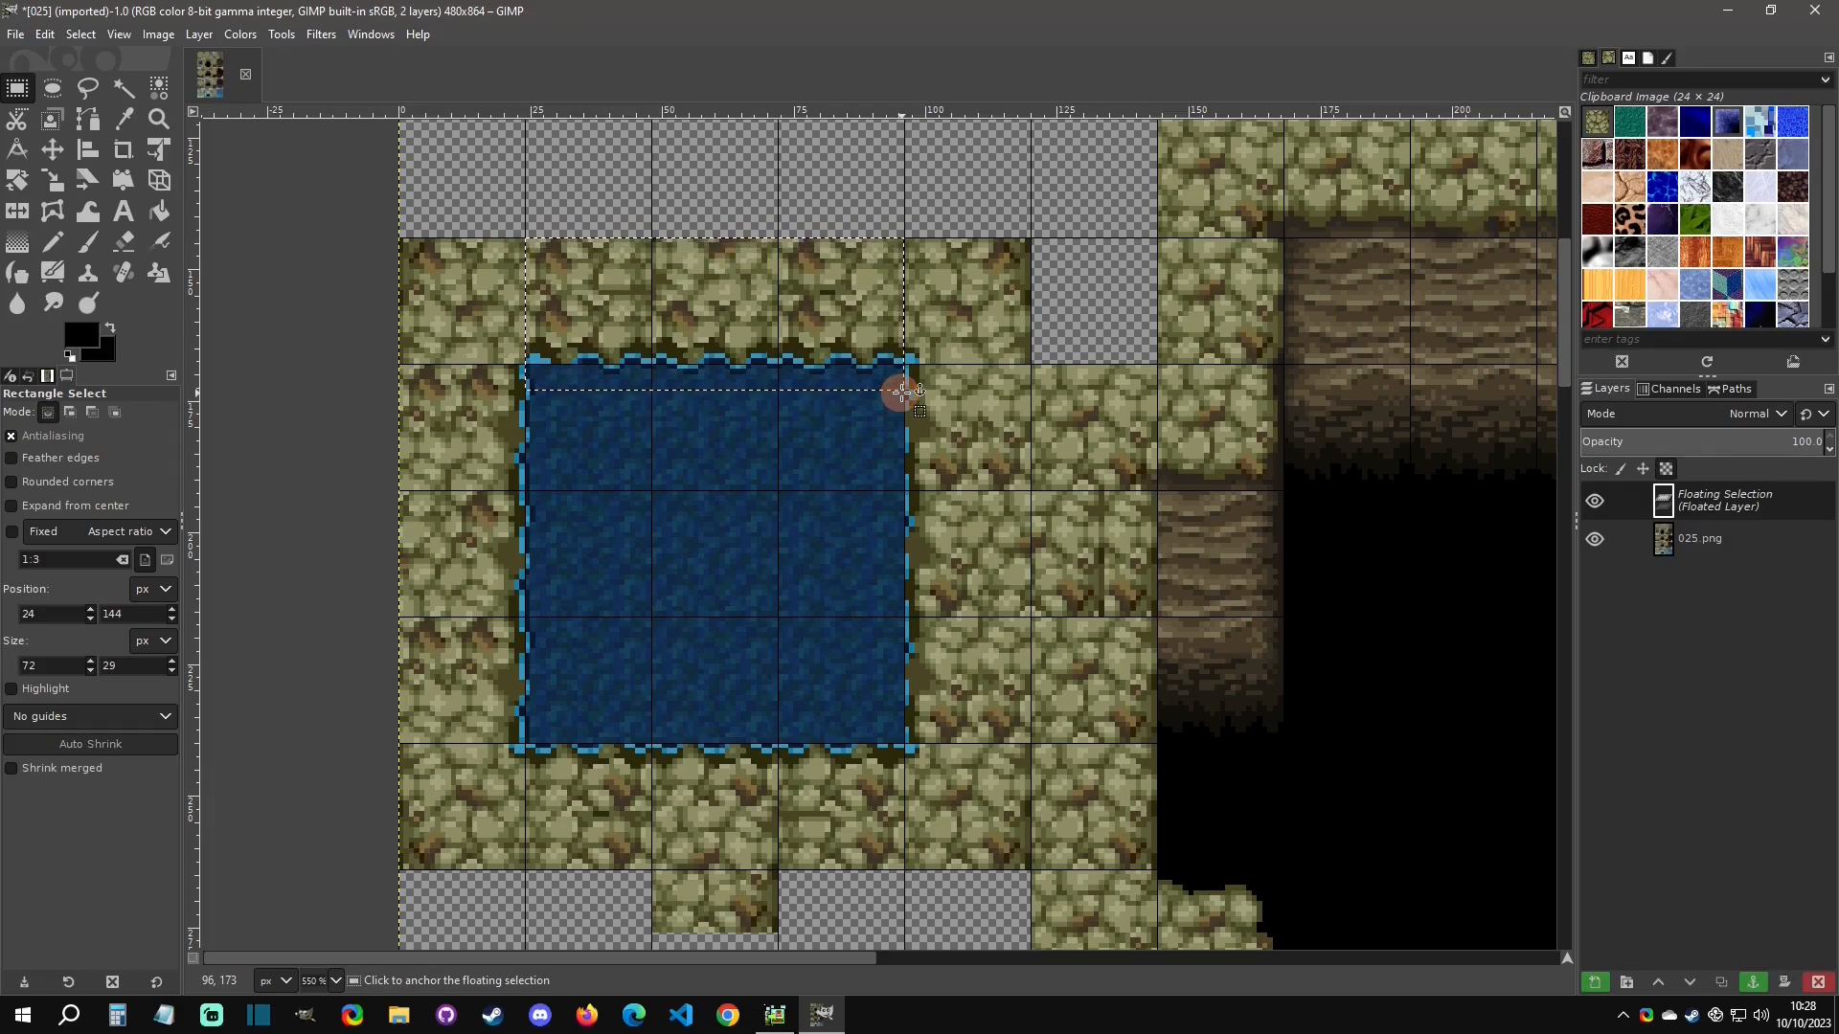
{"action": "left_click", "coordinate": [1035, 290]}
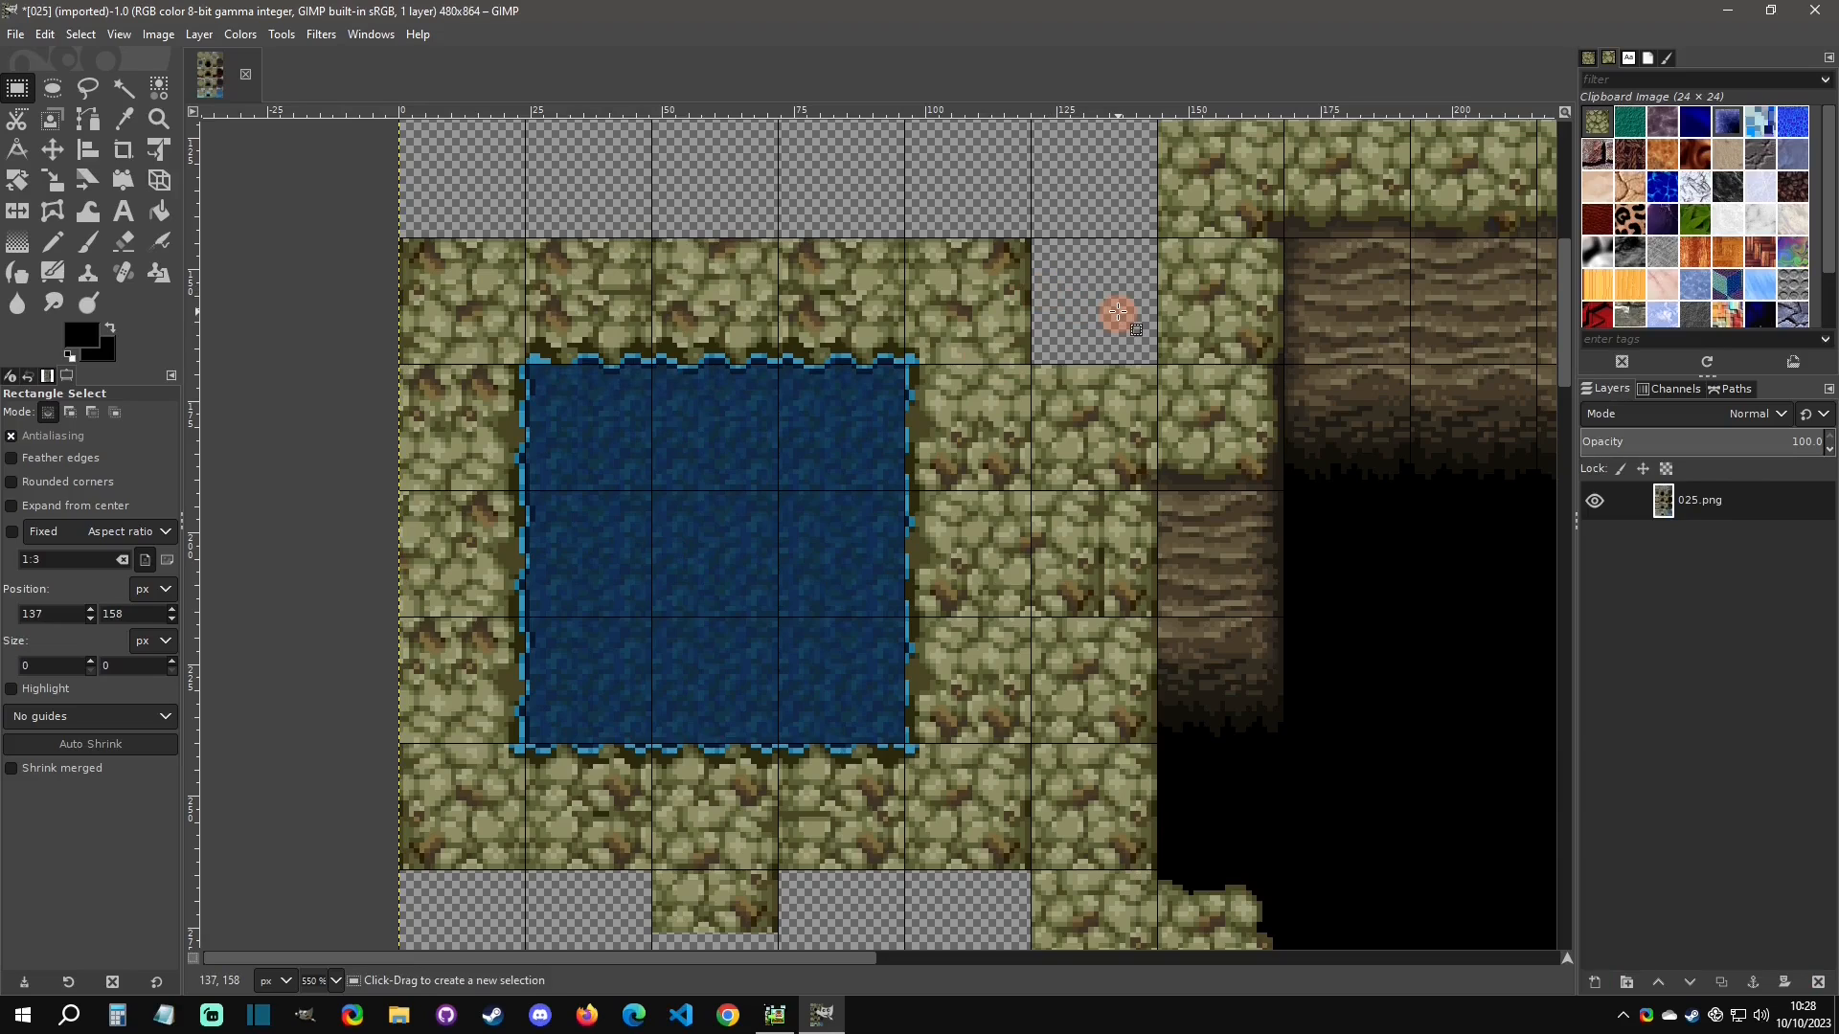
Examine how the brown walls and the rocky lower rim of the black pit line up with the grid.
{"action": "middle_click_drag", "start_coordinate": [1293, 320], "coordinate": [772, 344]}
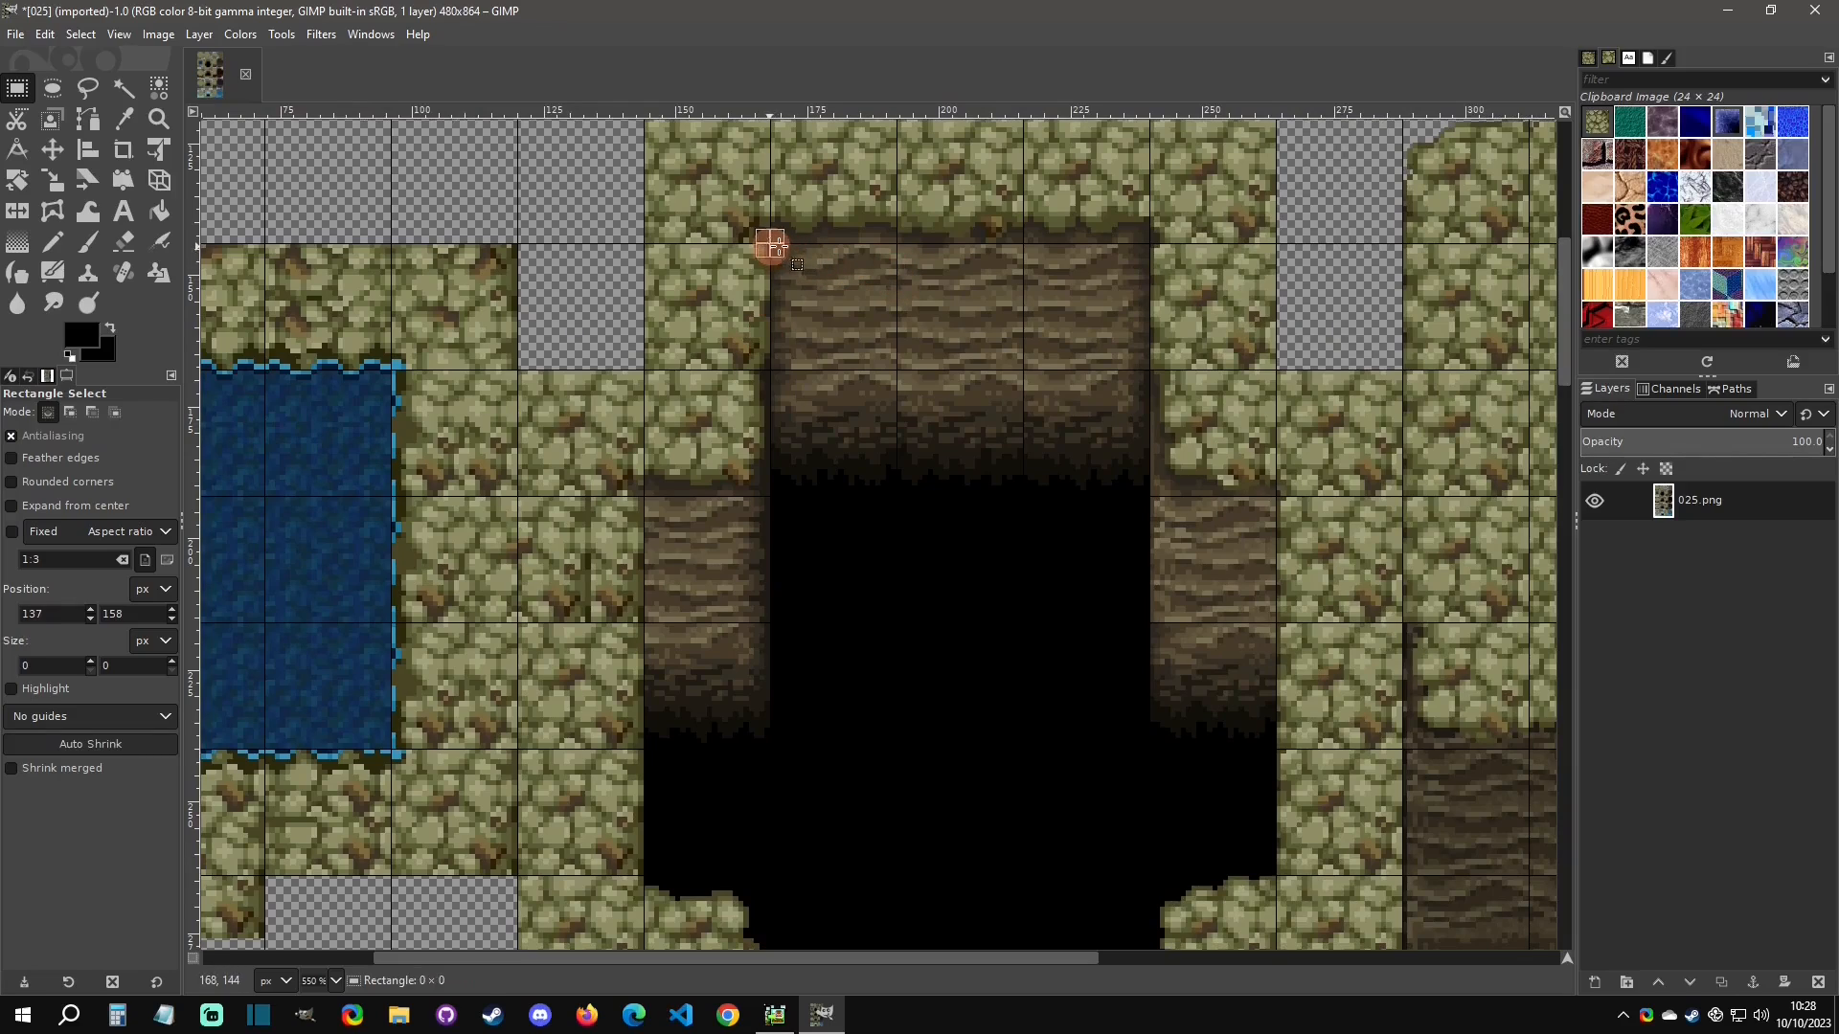
{"action": "left_click_drag", "start_coordinate": [771, 245], "coordinate": [1148, 384]}
{"action": "key", "text": "Escape"}
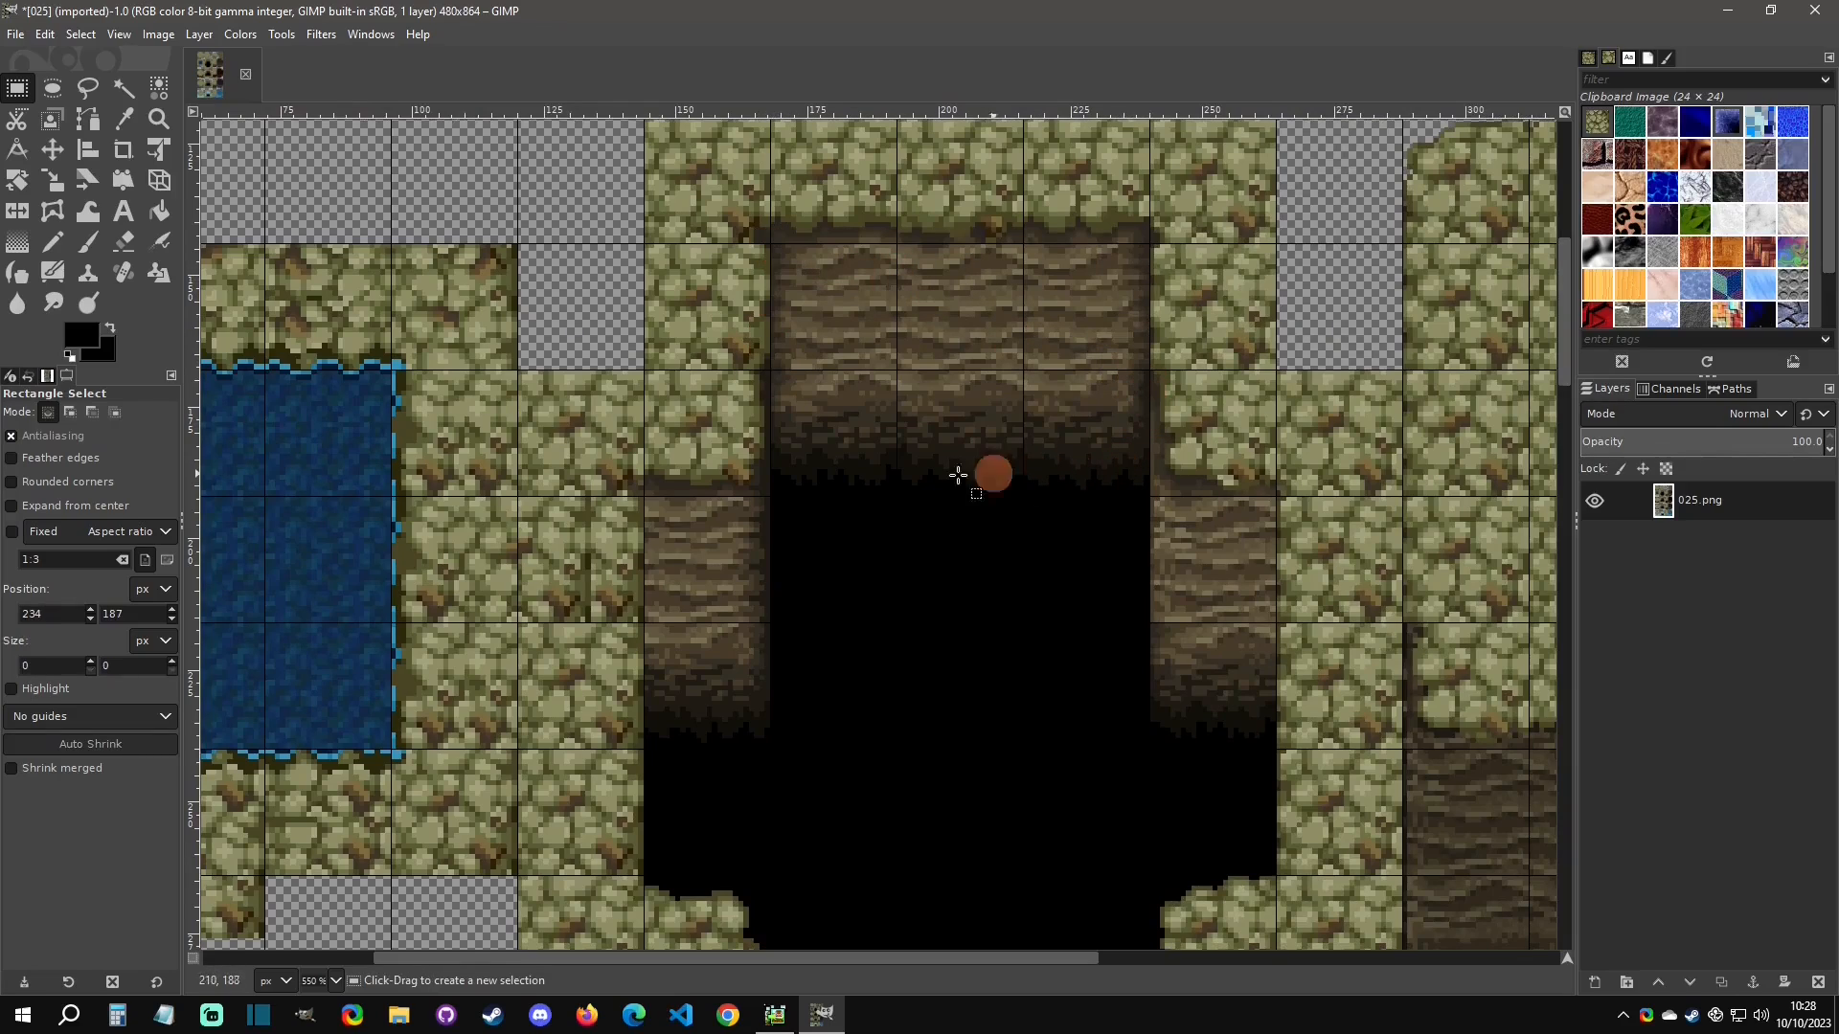
{"action": "left_click_drag", "start_coordinate": [645, 508], "coordinate": [782, 607]}
{"action": "key", "text": "Escape"}
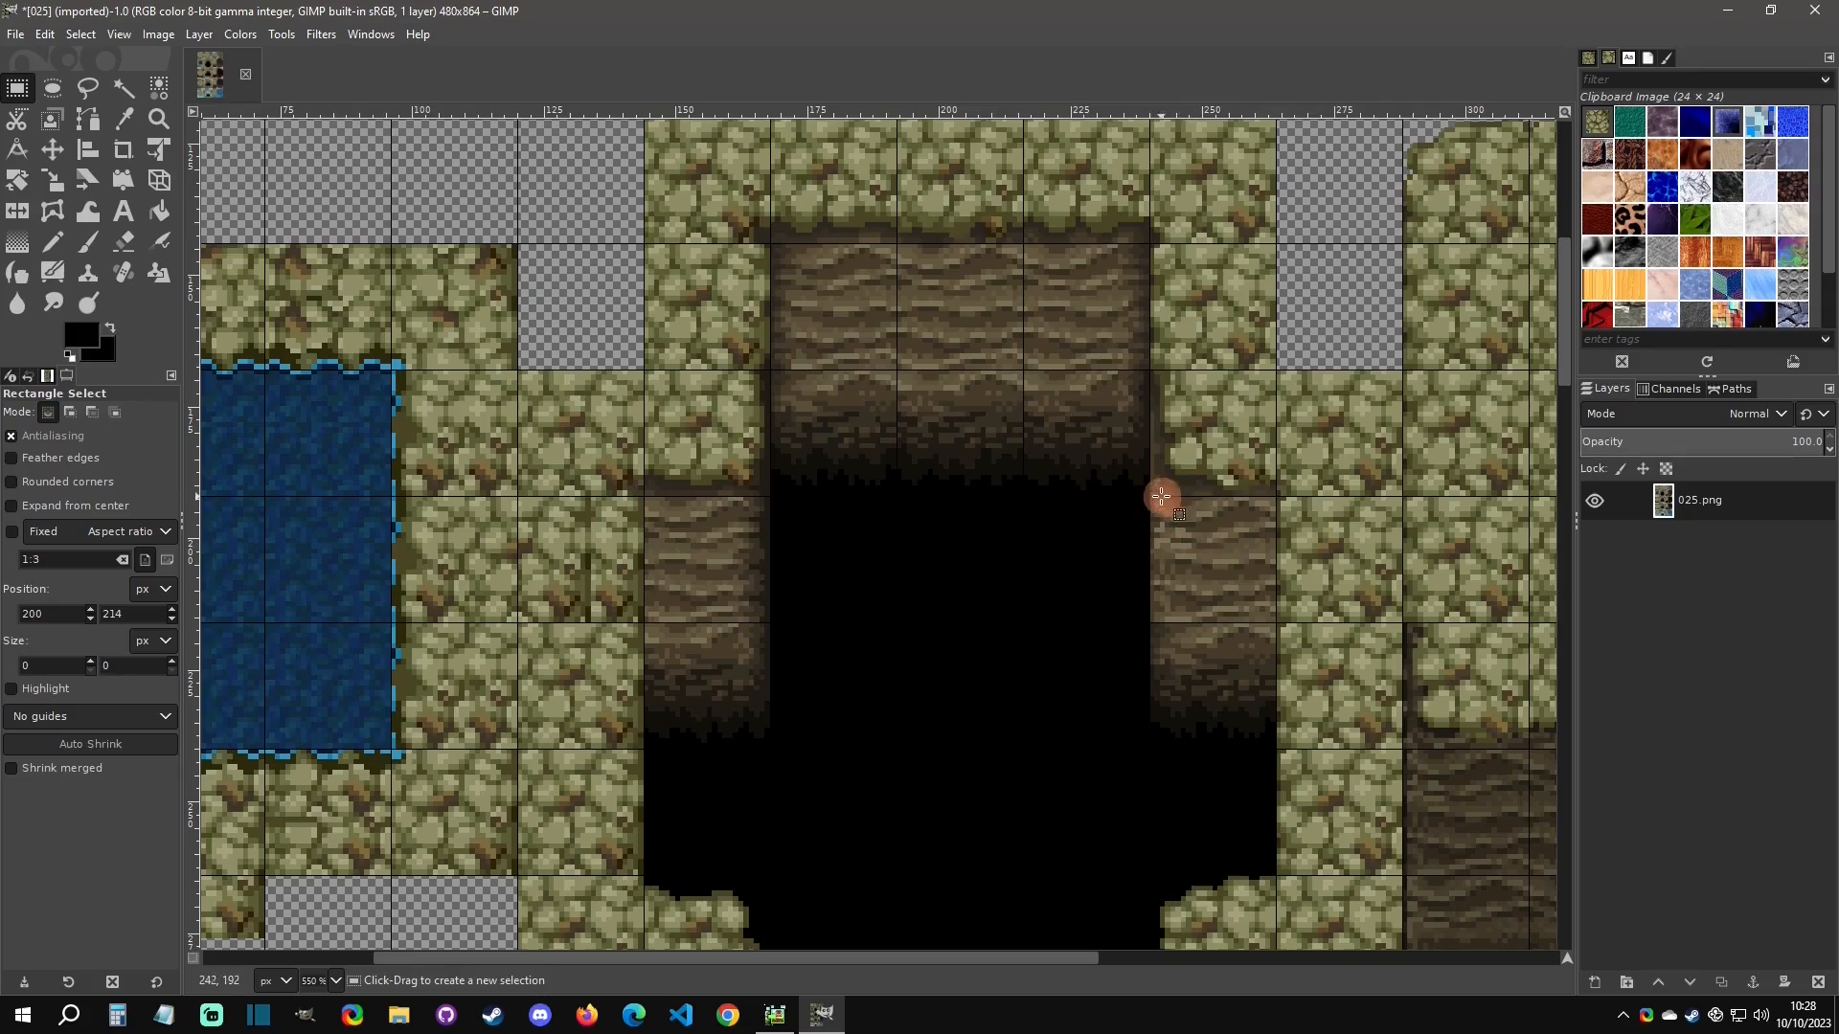
{"action": "middle_click_drag", "start_coordinate": [1282, 676], "coordinate": [1116, 479]}
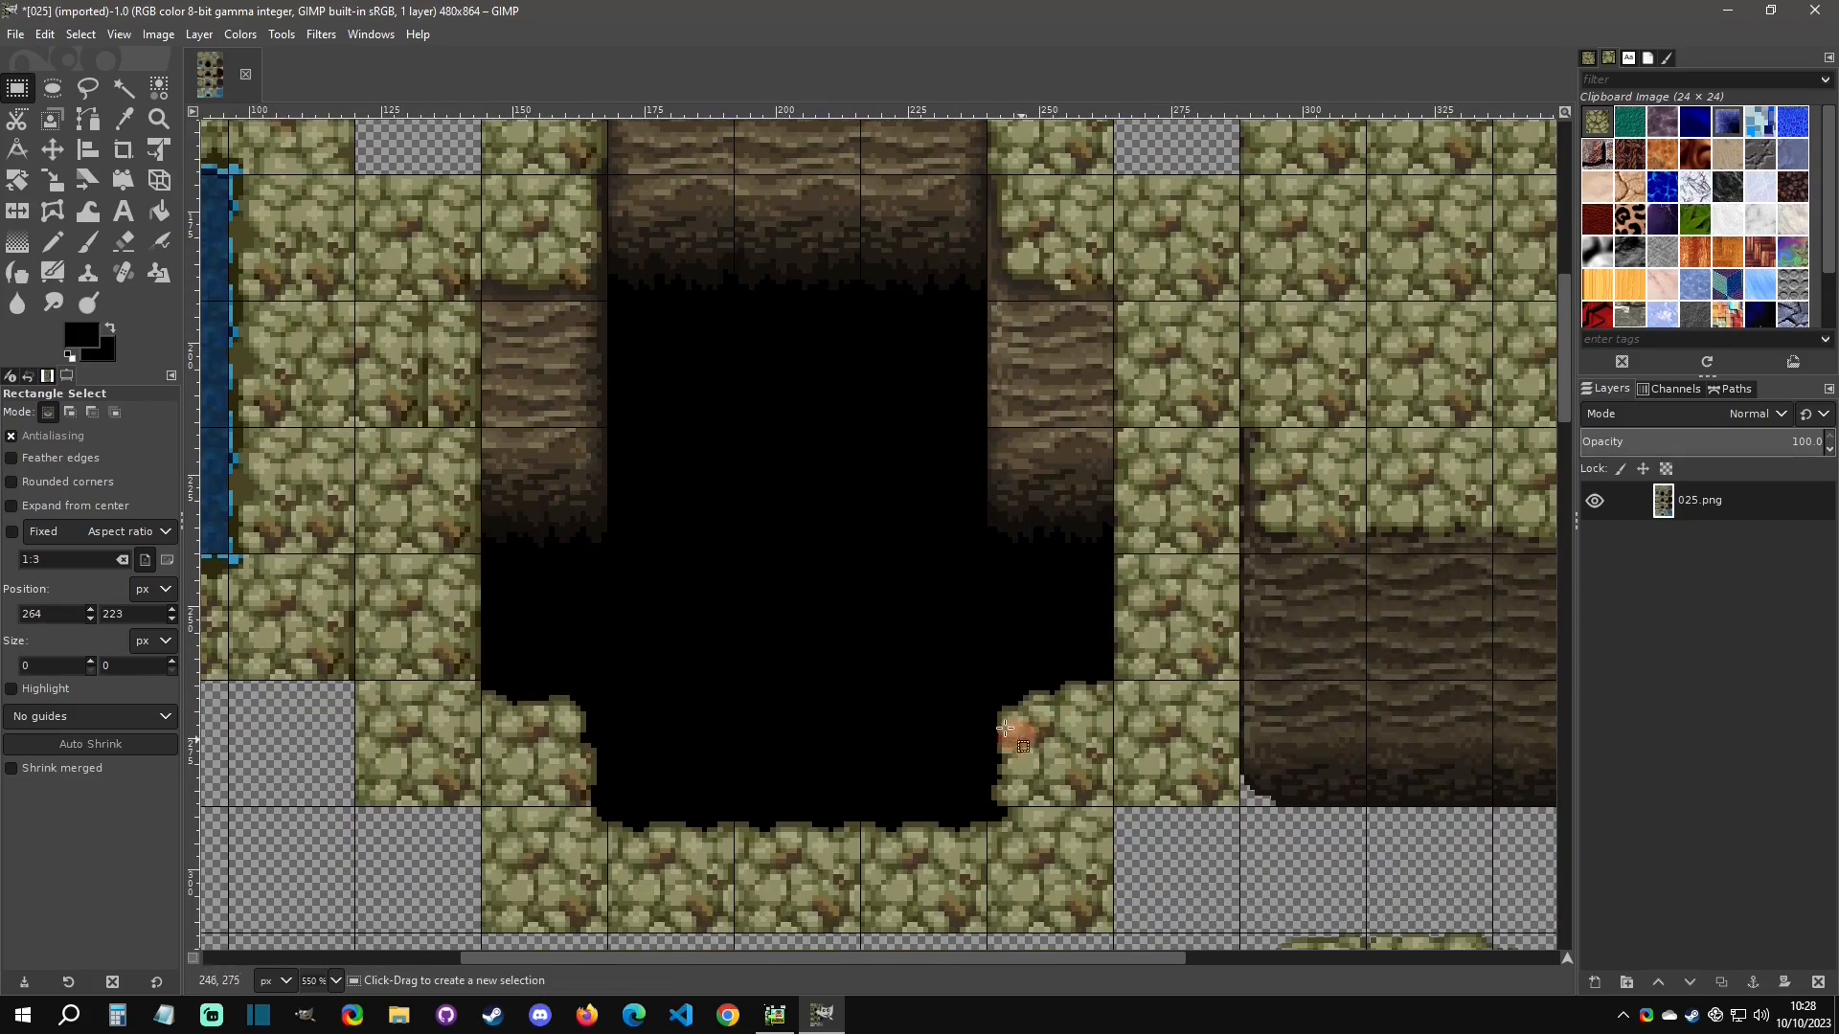
{"action": "left_click_drag", "start_coordinate": [998, 681], "coordinate": [1110, 803]}
{"action": "left_click", "coordinate": [1006, 840]}
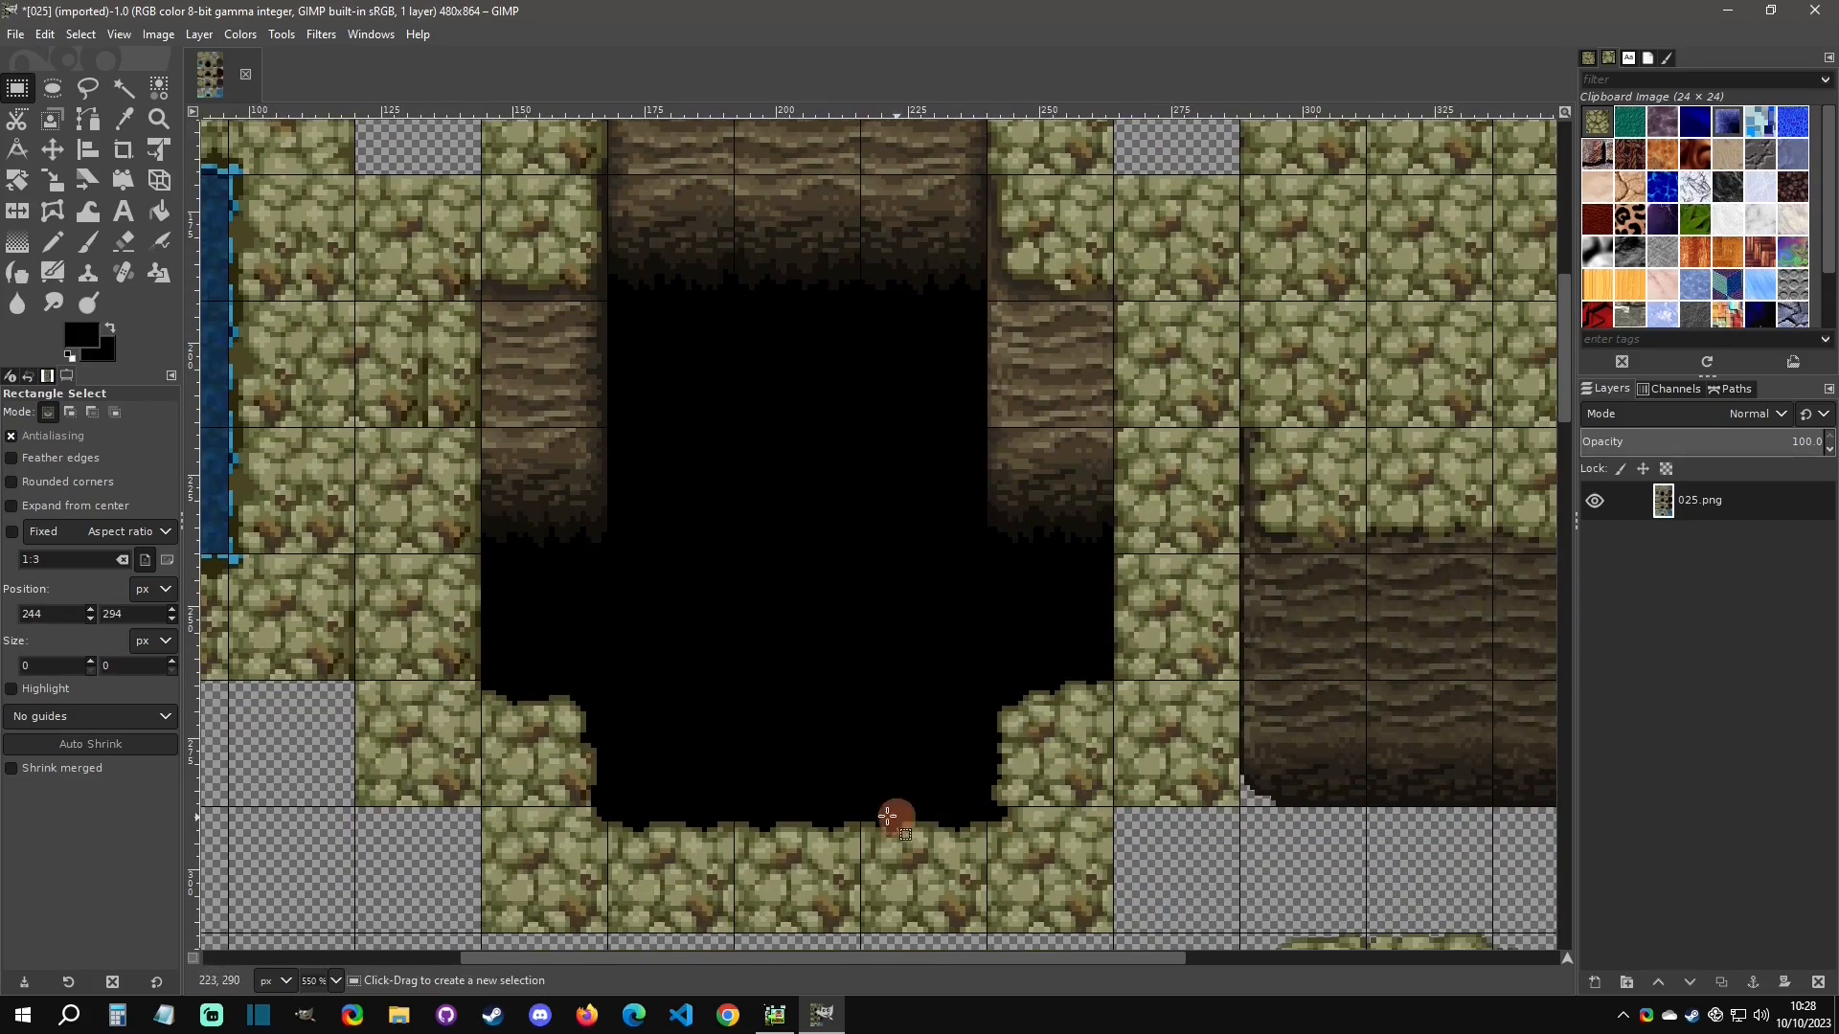
Float the 24 × 24 px rocky tile at the right end of the pit's lower edge, move it up 4 px and anchor it.
{"action": "left_click_drag", "start_coordinate": [860, 808], "coordinate": [915, 848]}
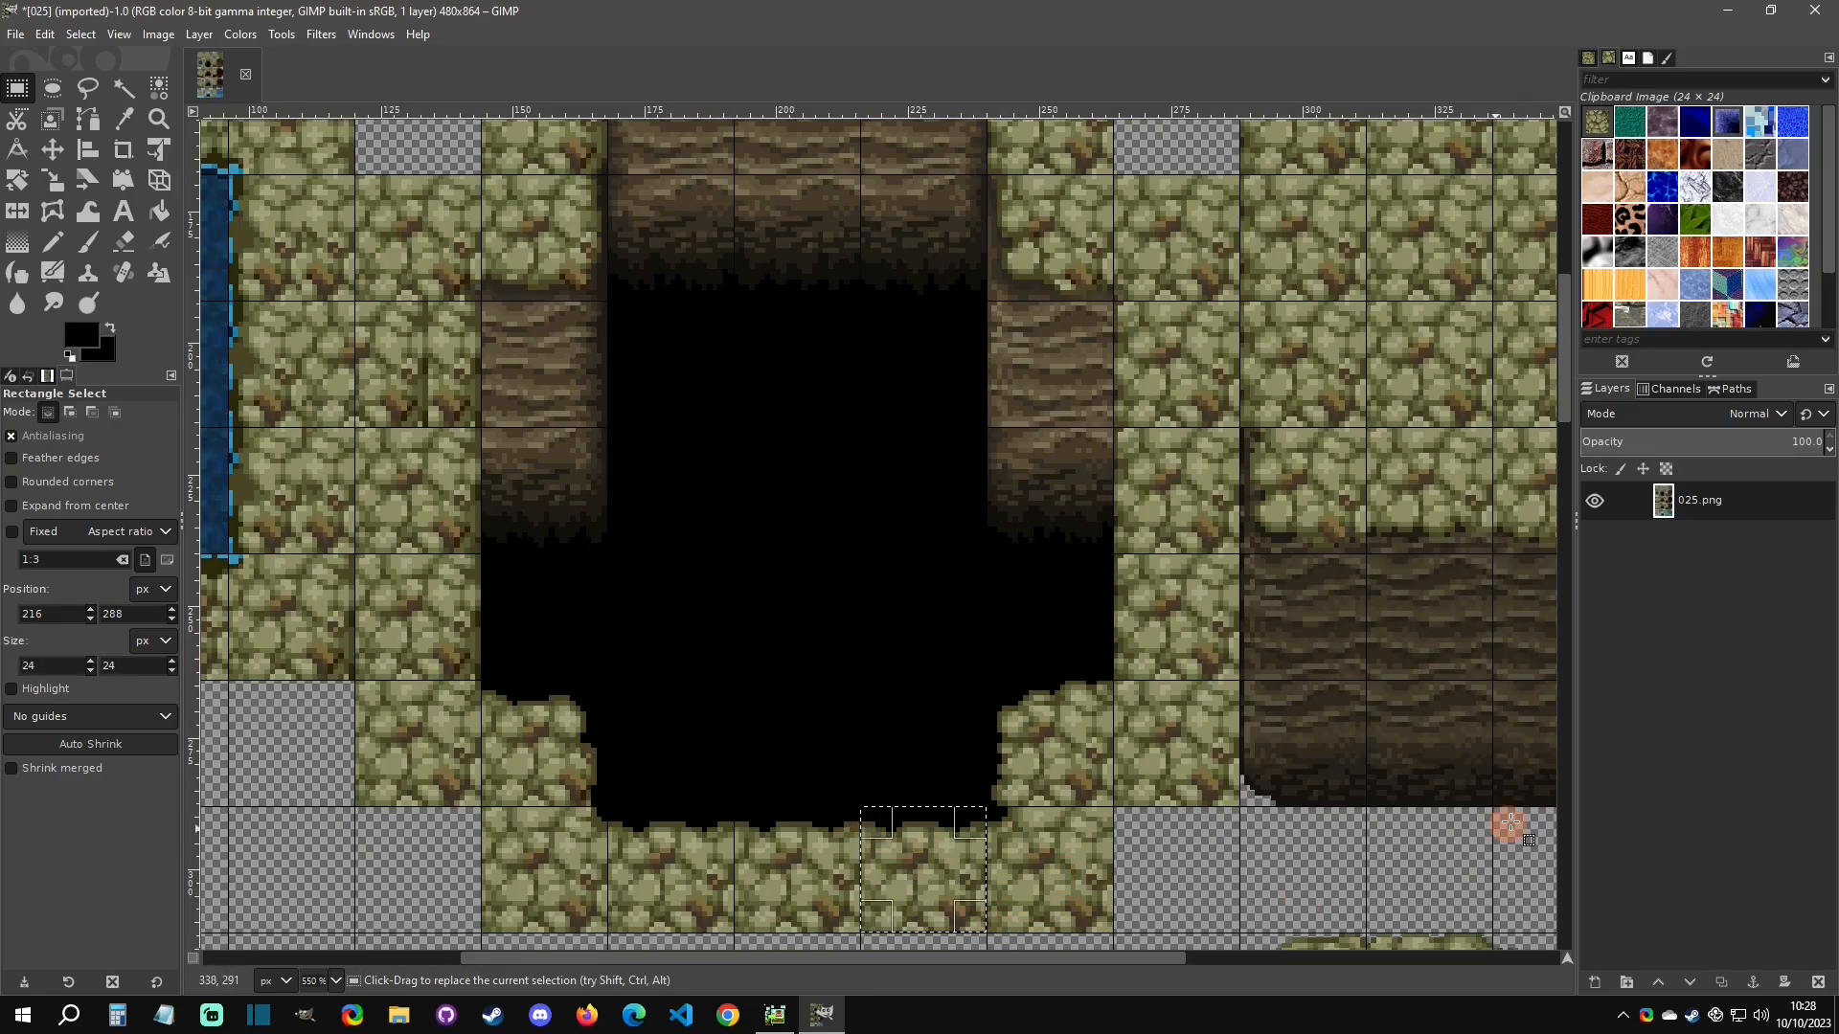
{"action": "key", "text": "ctrl+v"}
{"action": "key", "text": "Up"}
{"action": "key", "text": "Up"}
{"action": "key", "text": "Up"}
{"action": "key", "text": "Up"}
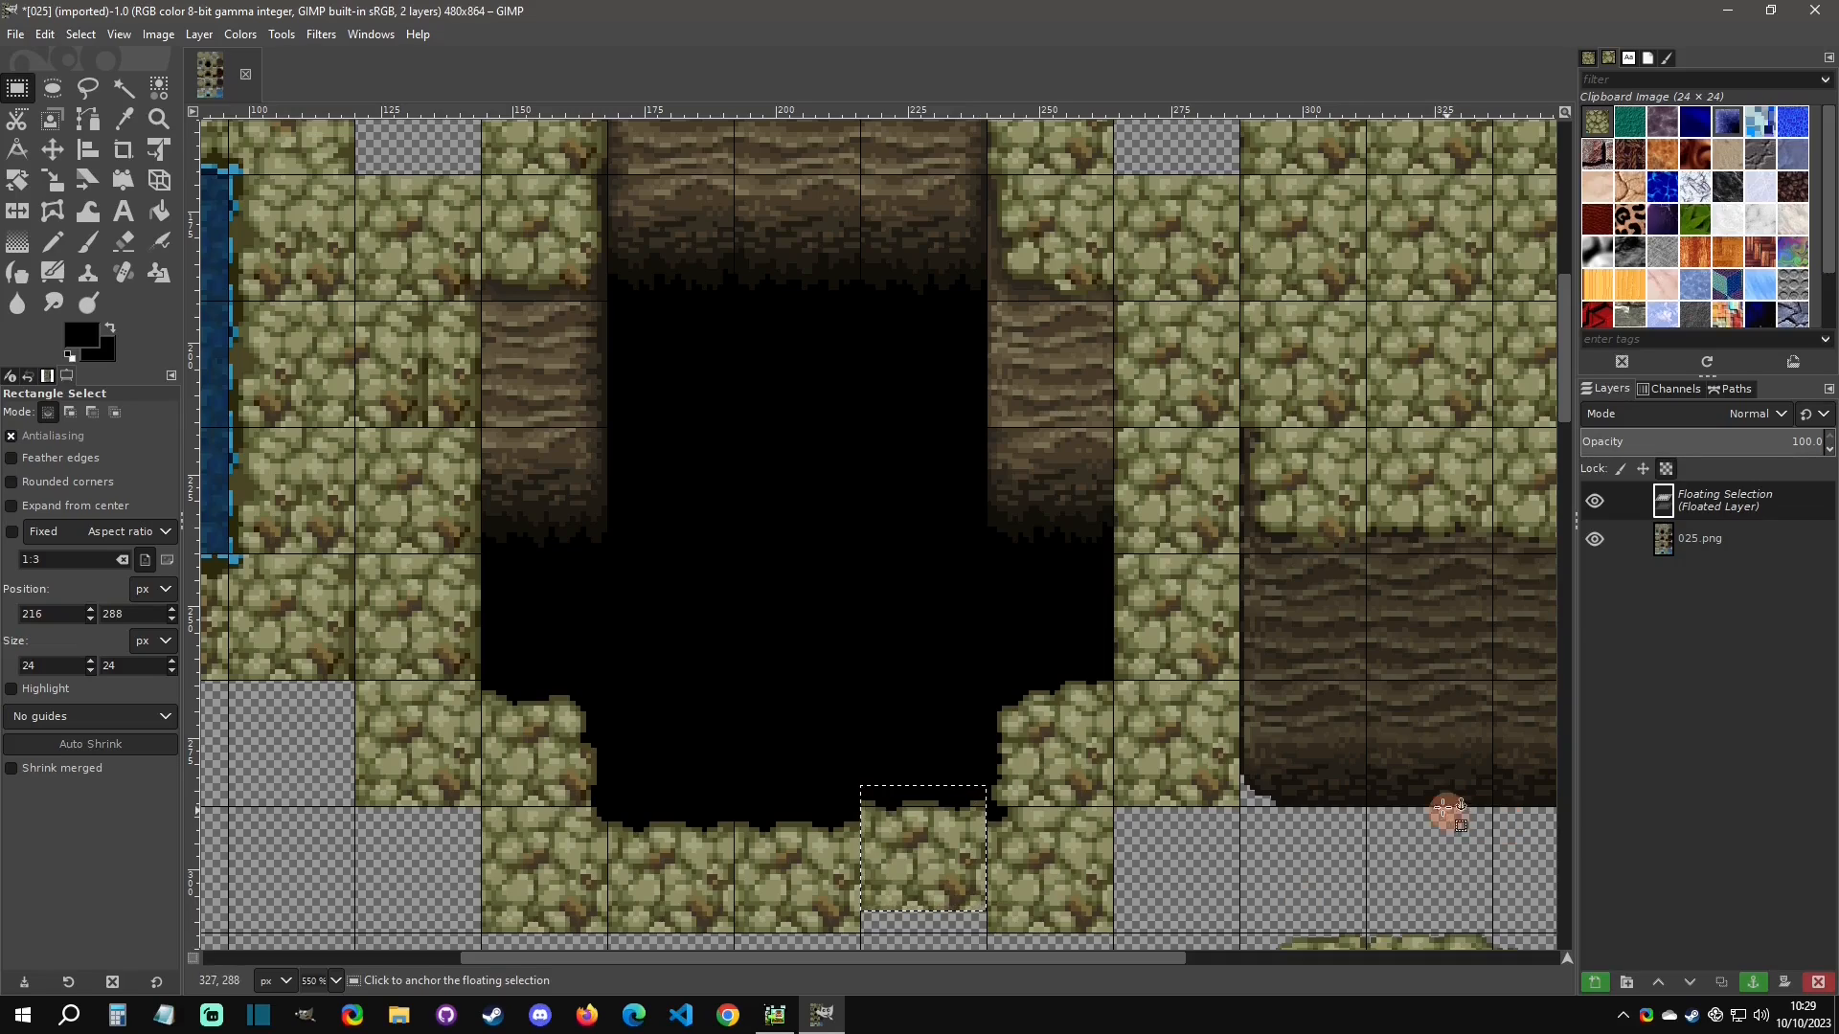
{"action": "left_click", "coordinate": [1169, 877]}
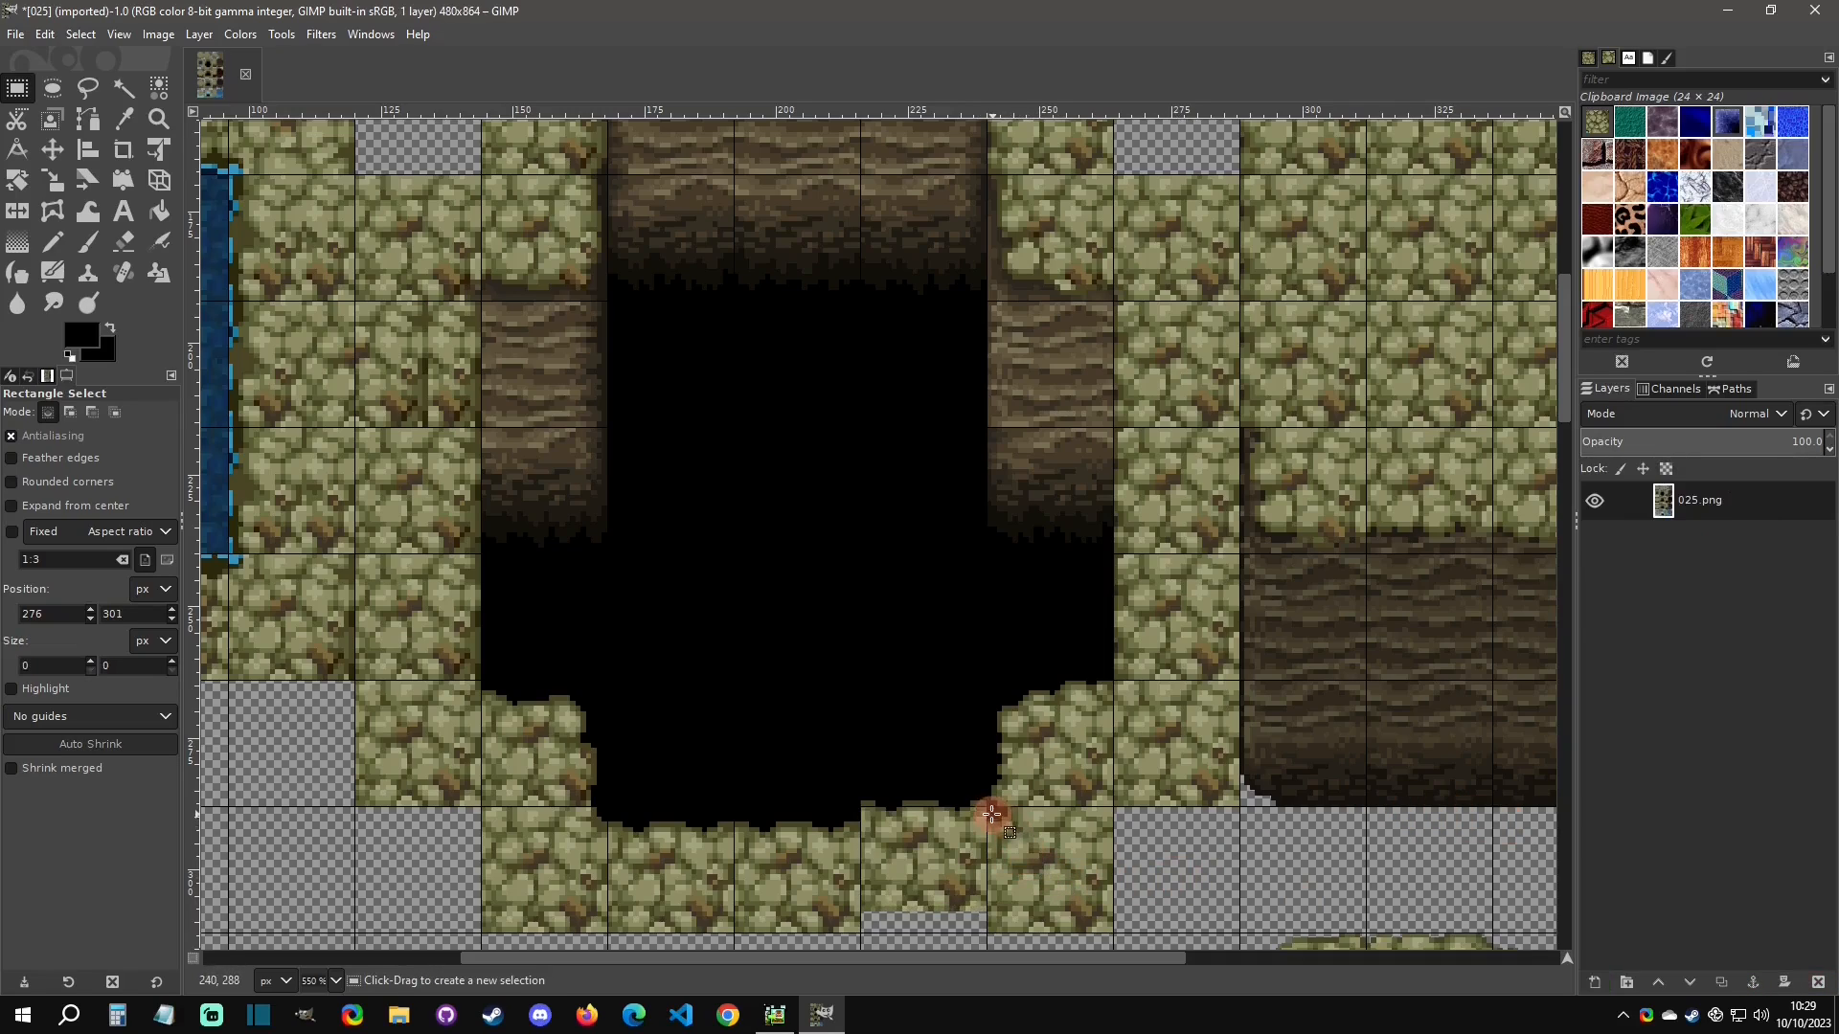
Float the rocky tile at the pit's lower-right corner, move it 2 px left and 3 px up, and anchor it.
{"action": "left_click_drag", "start_coordinate": [992, 813], "coordinate": [1115, 928]}
{"action": "key", "text": "ctrl+v"}
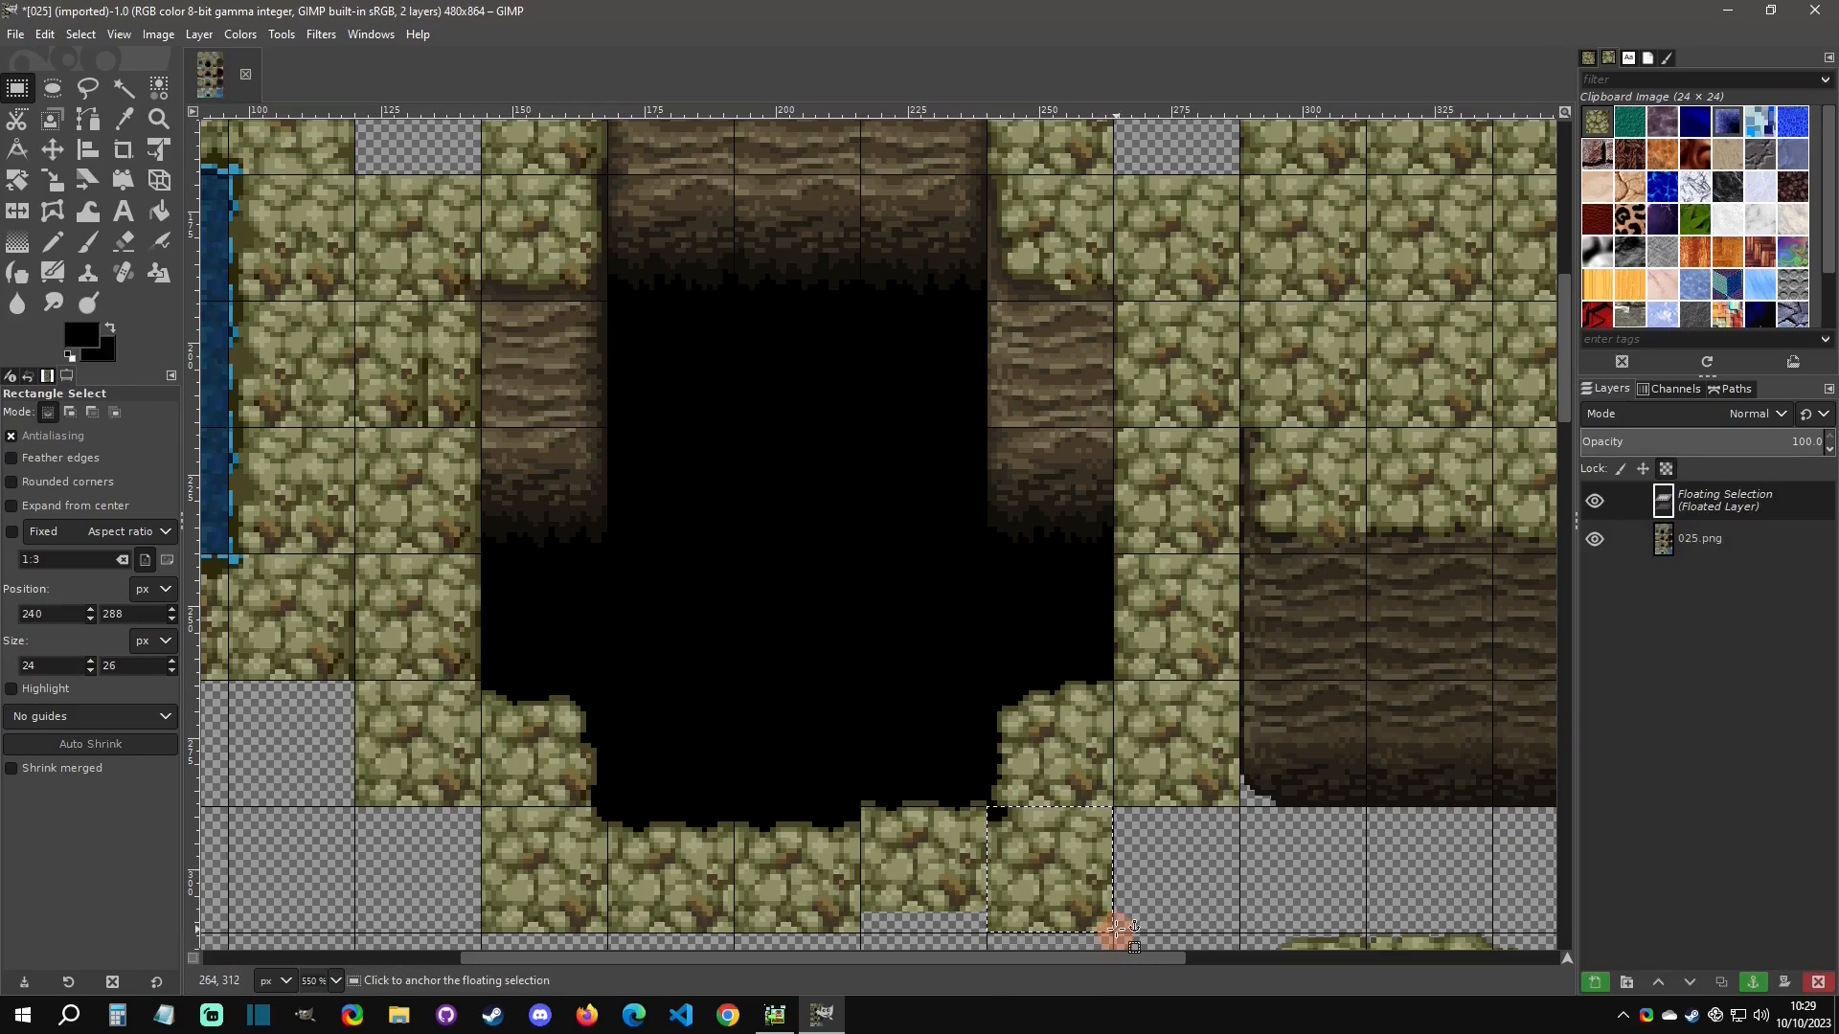
{"action": "key", "text": "Left"}
{"action": "key", "text": "Left"}
{"action": "key", "text": "Up"}
{"action": "key", "text": "Up"}
{"action": "key", "text": "Up"}
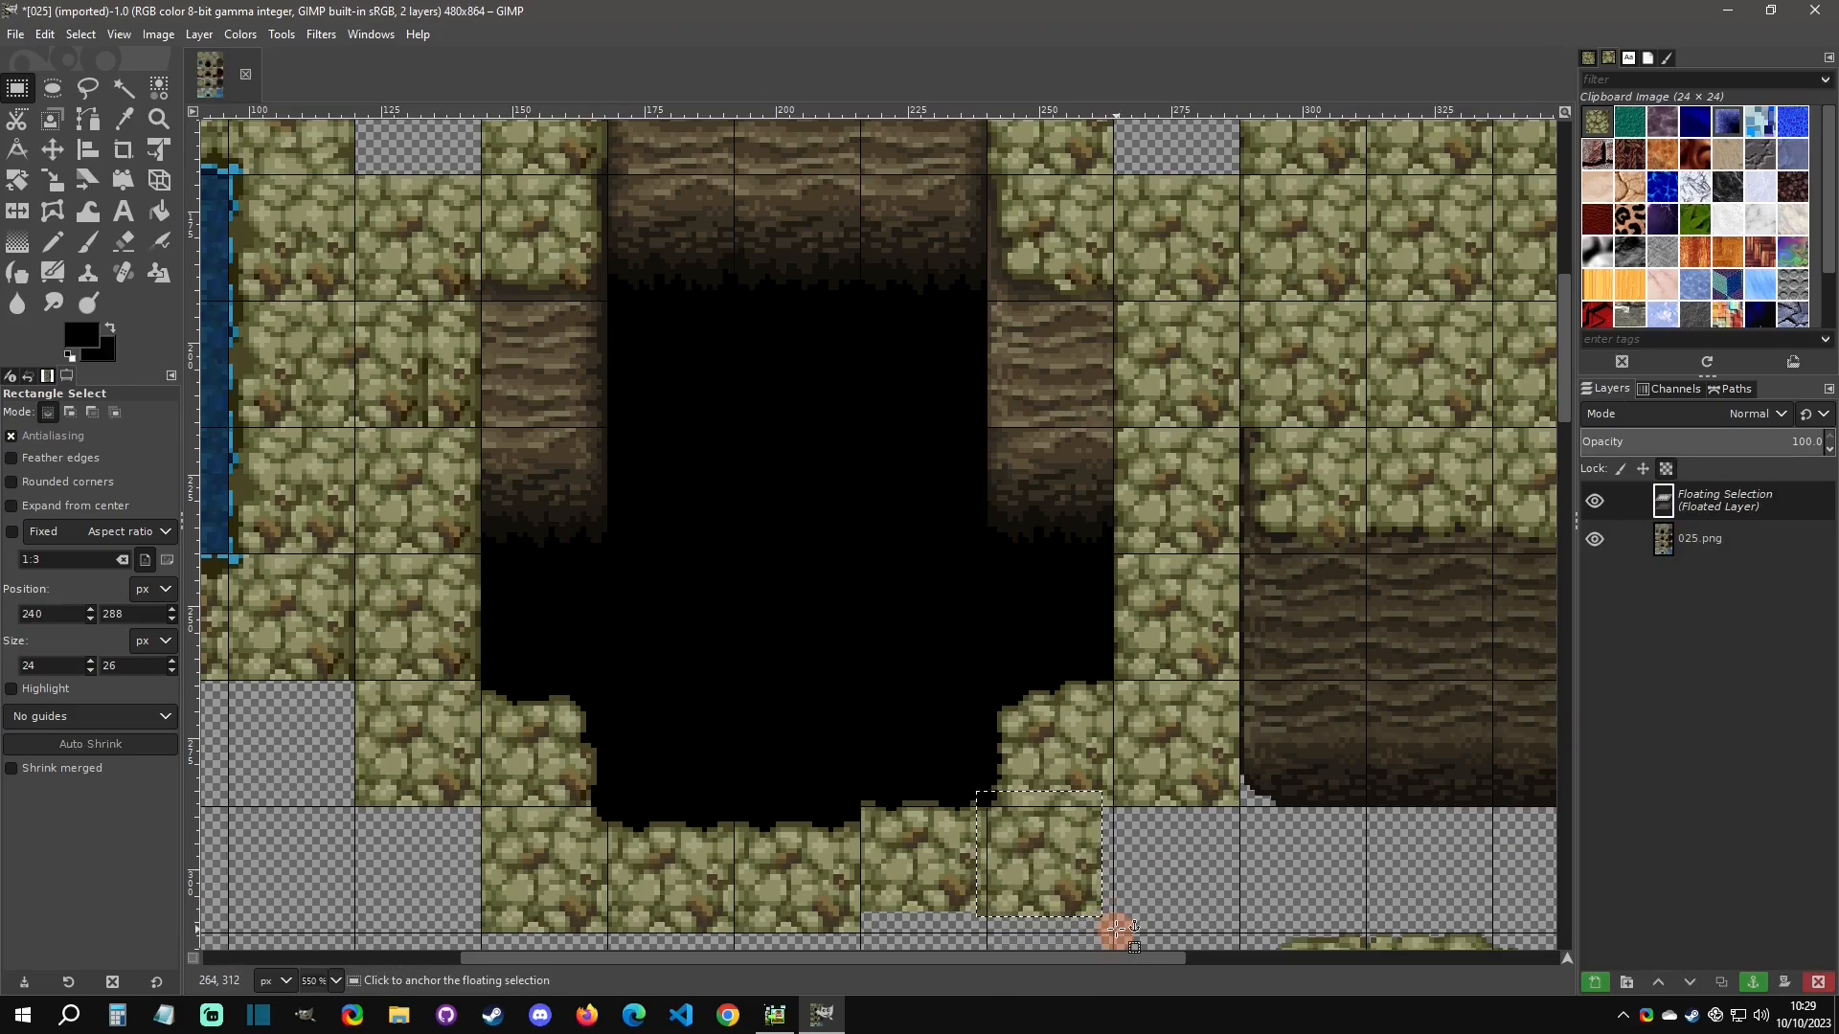
{"action": "left_click", "coordinate": [1193, 843]}
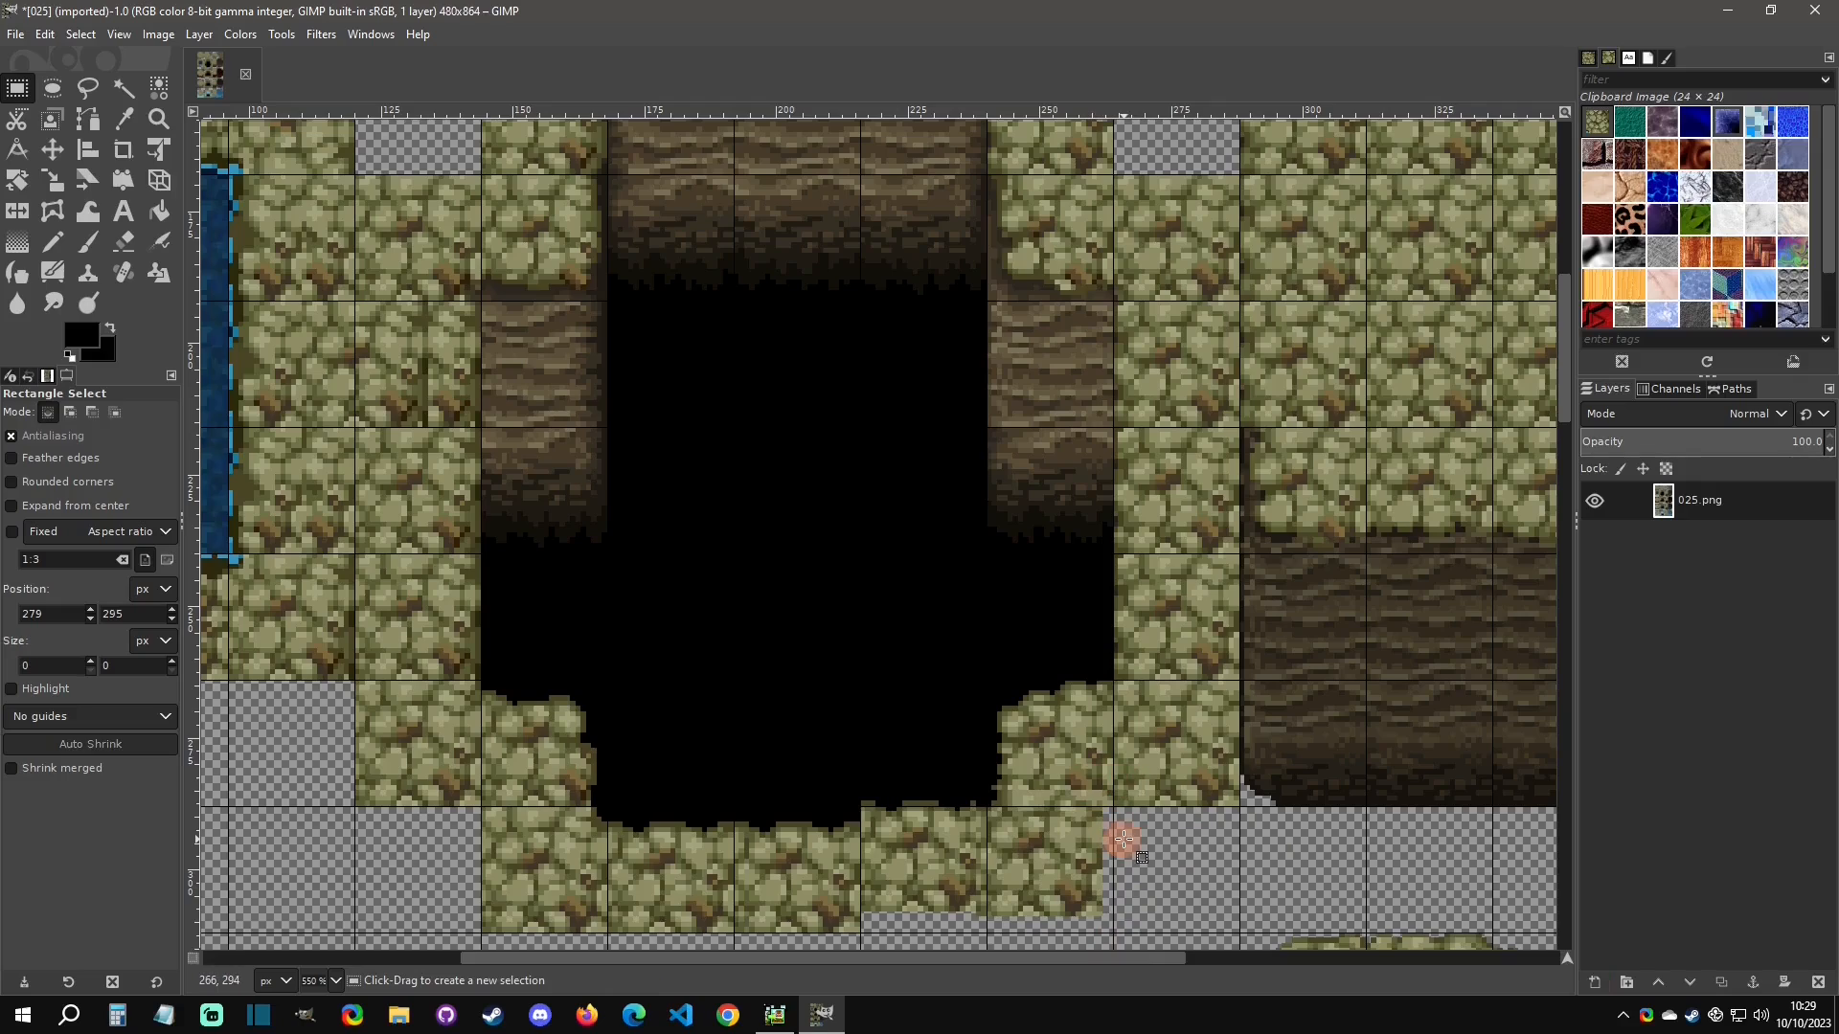
Undo the anchoring and shift the corner tile to 5 px left and 4 px up from its original position, then anchor it.
{"action": "key", "text": "ctrl+z"}
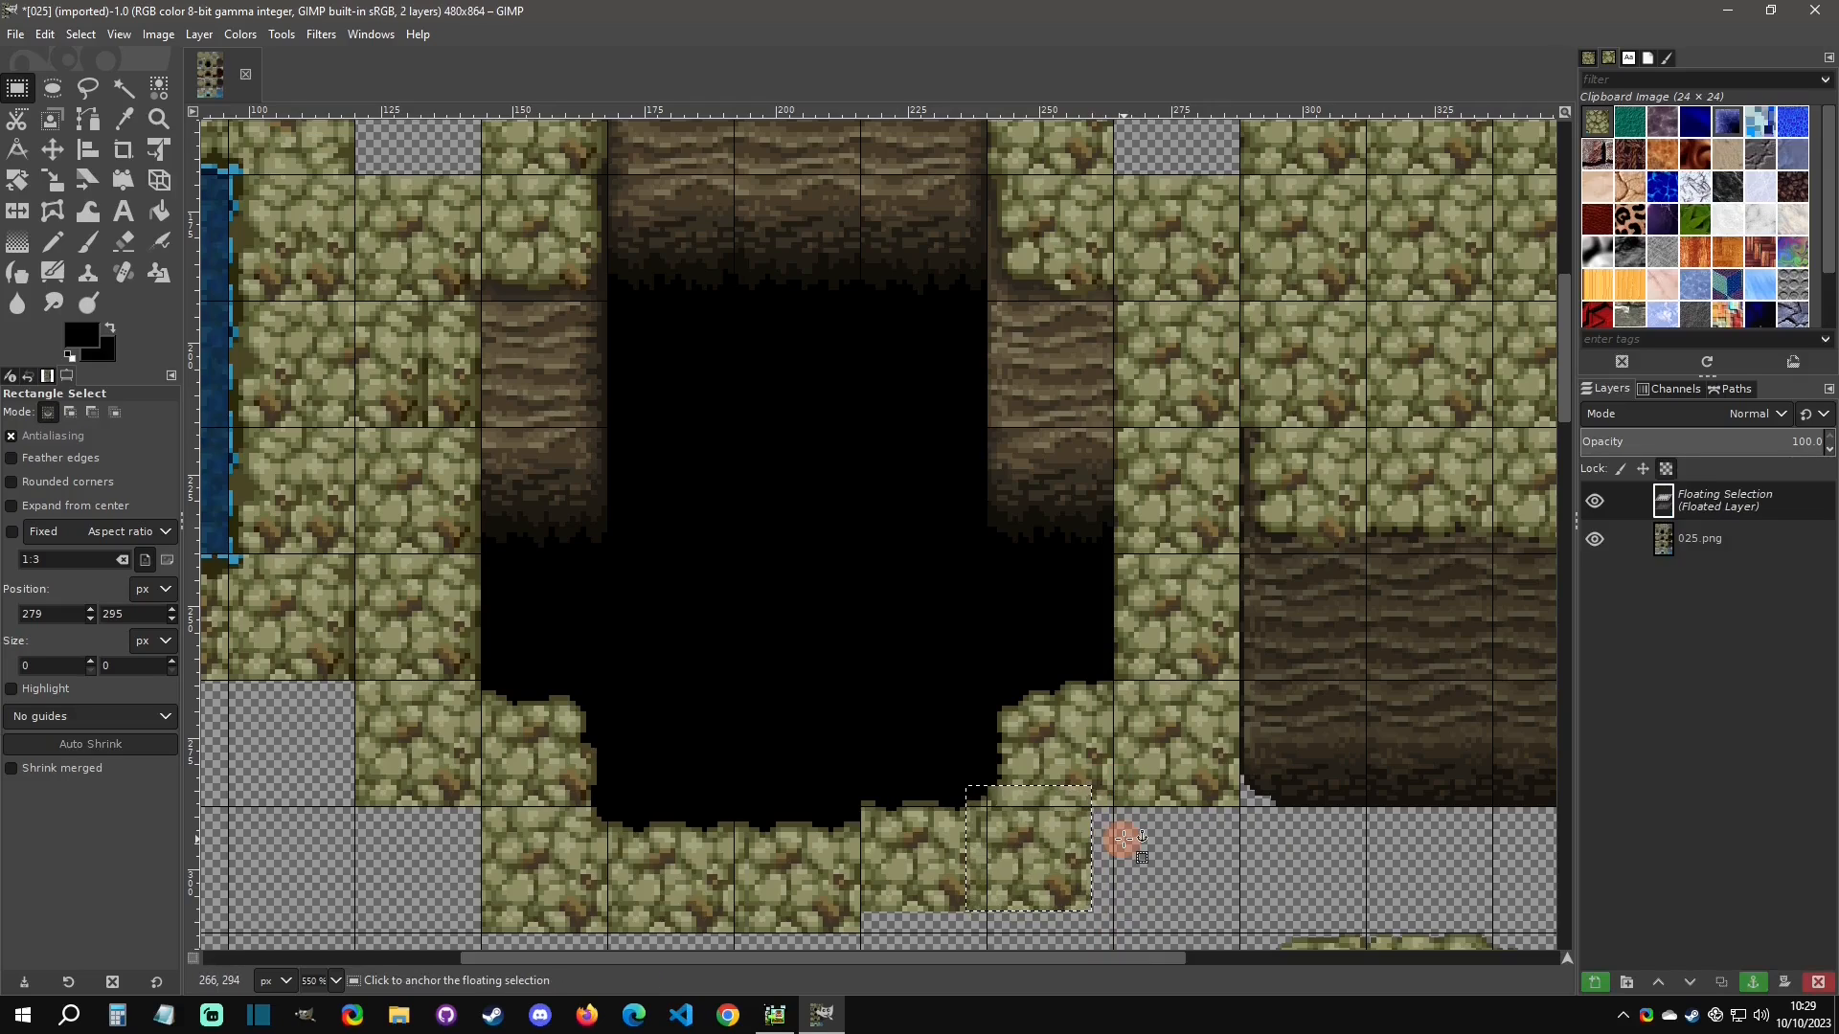
{"action": "key", "text": "Left"}
{"action": "key", "text": "Left"}
{"action": "key", "text": "Left"}
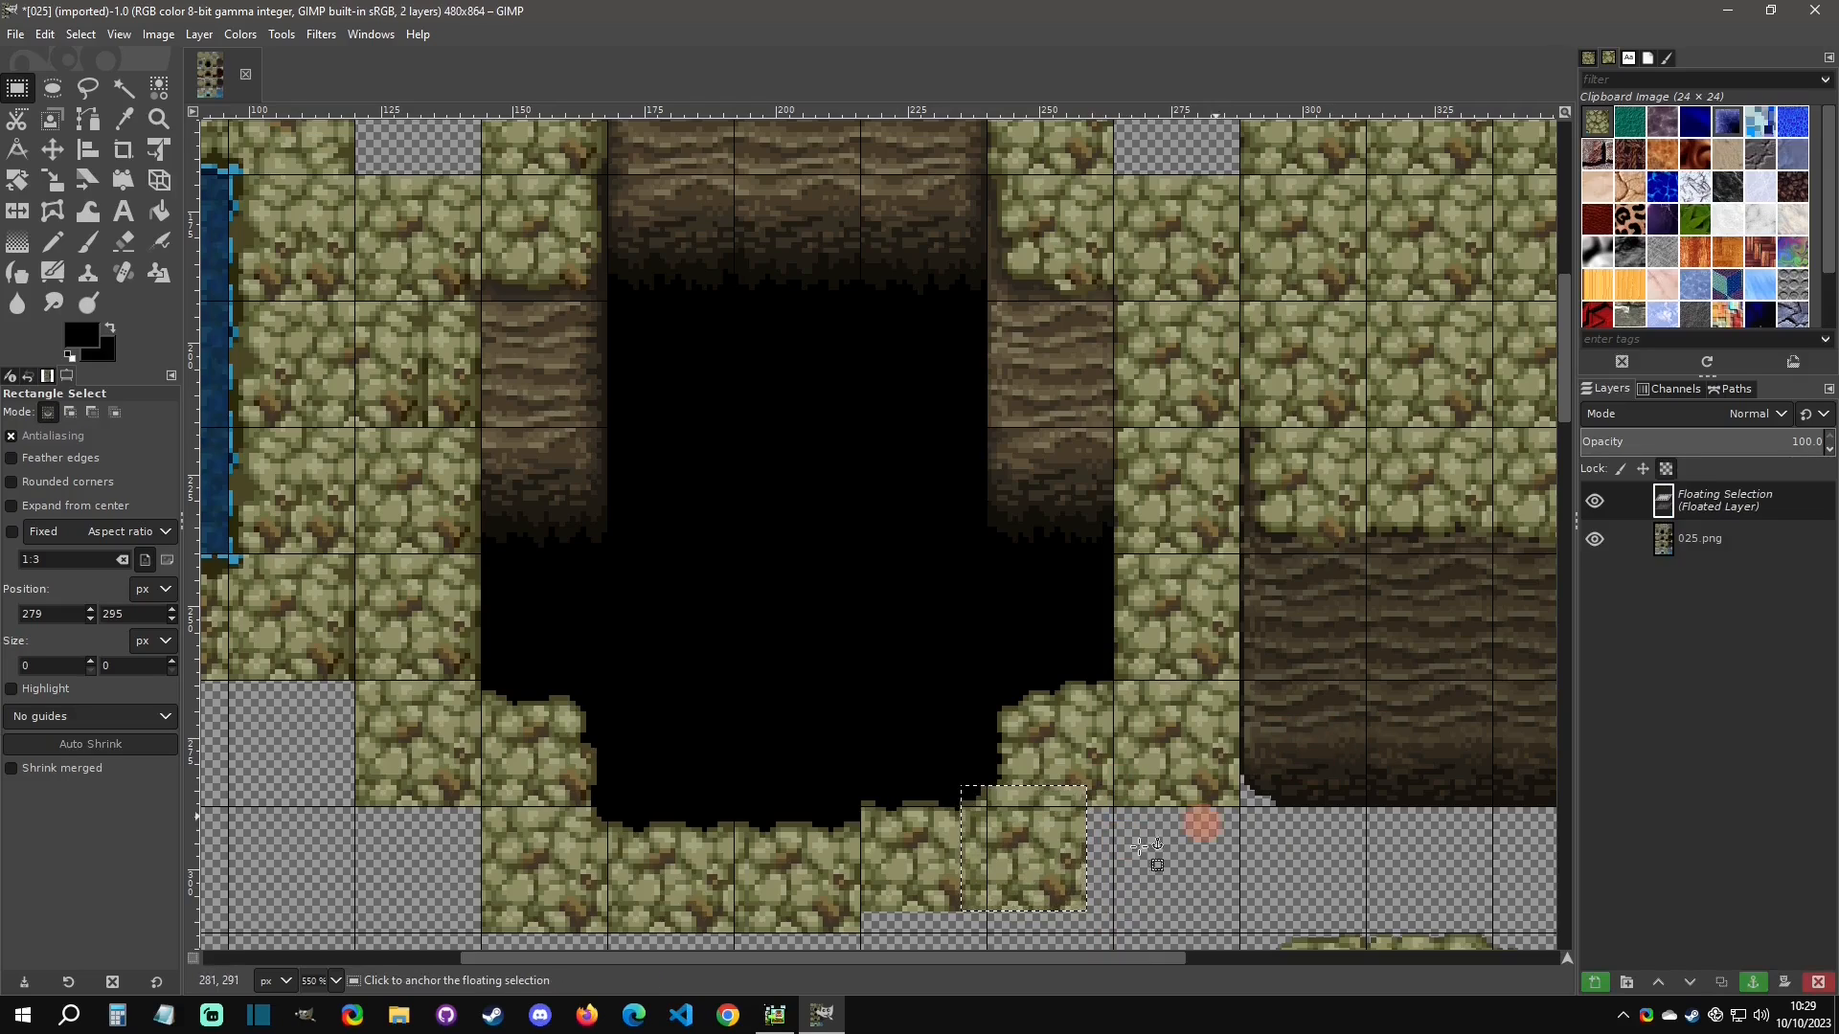
{"action": "left_click", "coordinate": [1203, 821]}
Float the 22 × 24 px rocky tile directly above that corner, move it 5 px left and 5 px up, and anchor it.
{"action": "left_click_drag", "start_coordinate": [997, 684], "coordinate": [1112, 806]}
{"action": "key", "text": "ctrl+shift+l"}
{"action": "key", "text": "Left"}
{"action": "key", "text": "Left"}
{"action": "key", "text": "Left"}
{"action": "key", "text": "Up"}
{"action": "key", "text": "Up"}
{"action": "key", "text": "Up"}
{"action": "key", "text": "Up"}
{"action": "key", "text": "Left"}
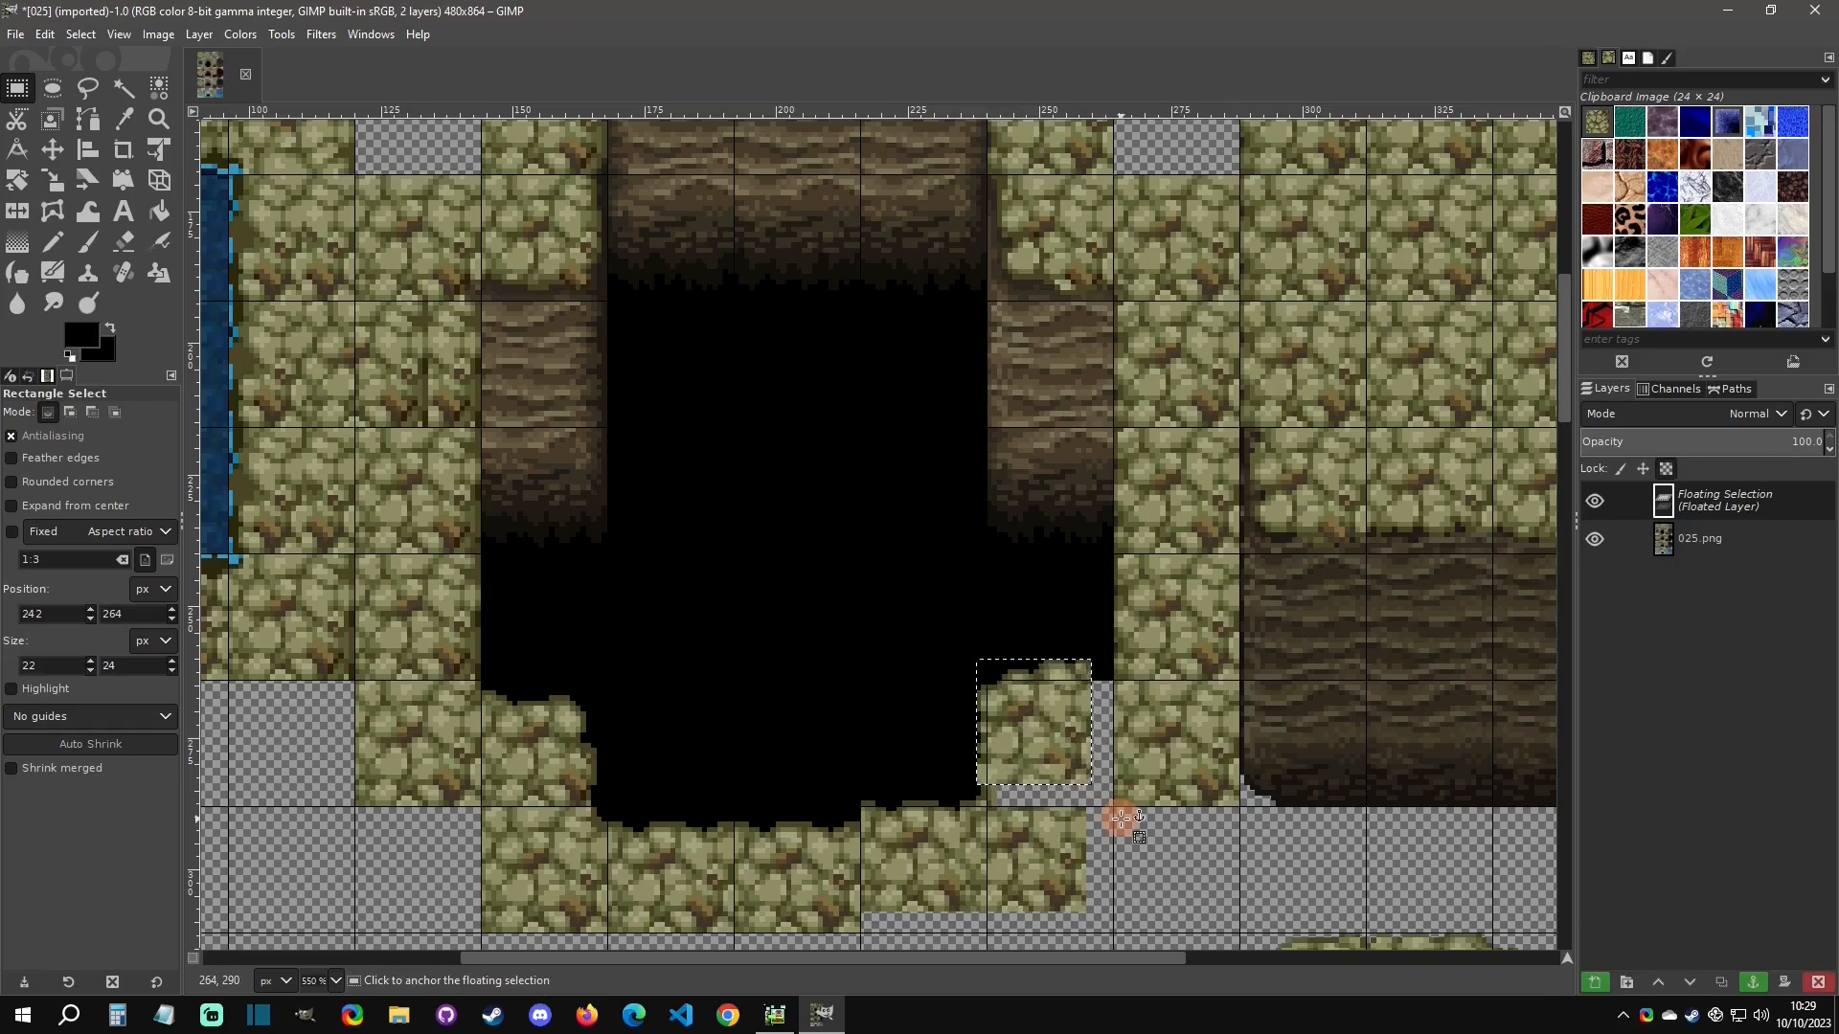
{"action": "key", "text": "Left"}
{"action": "key", "text": "Up"}
{"action": "left_click", "coordinate": [1120, 818]}
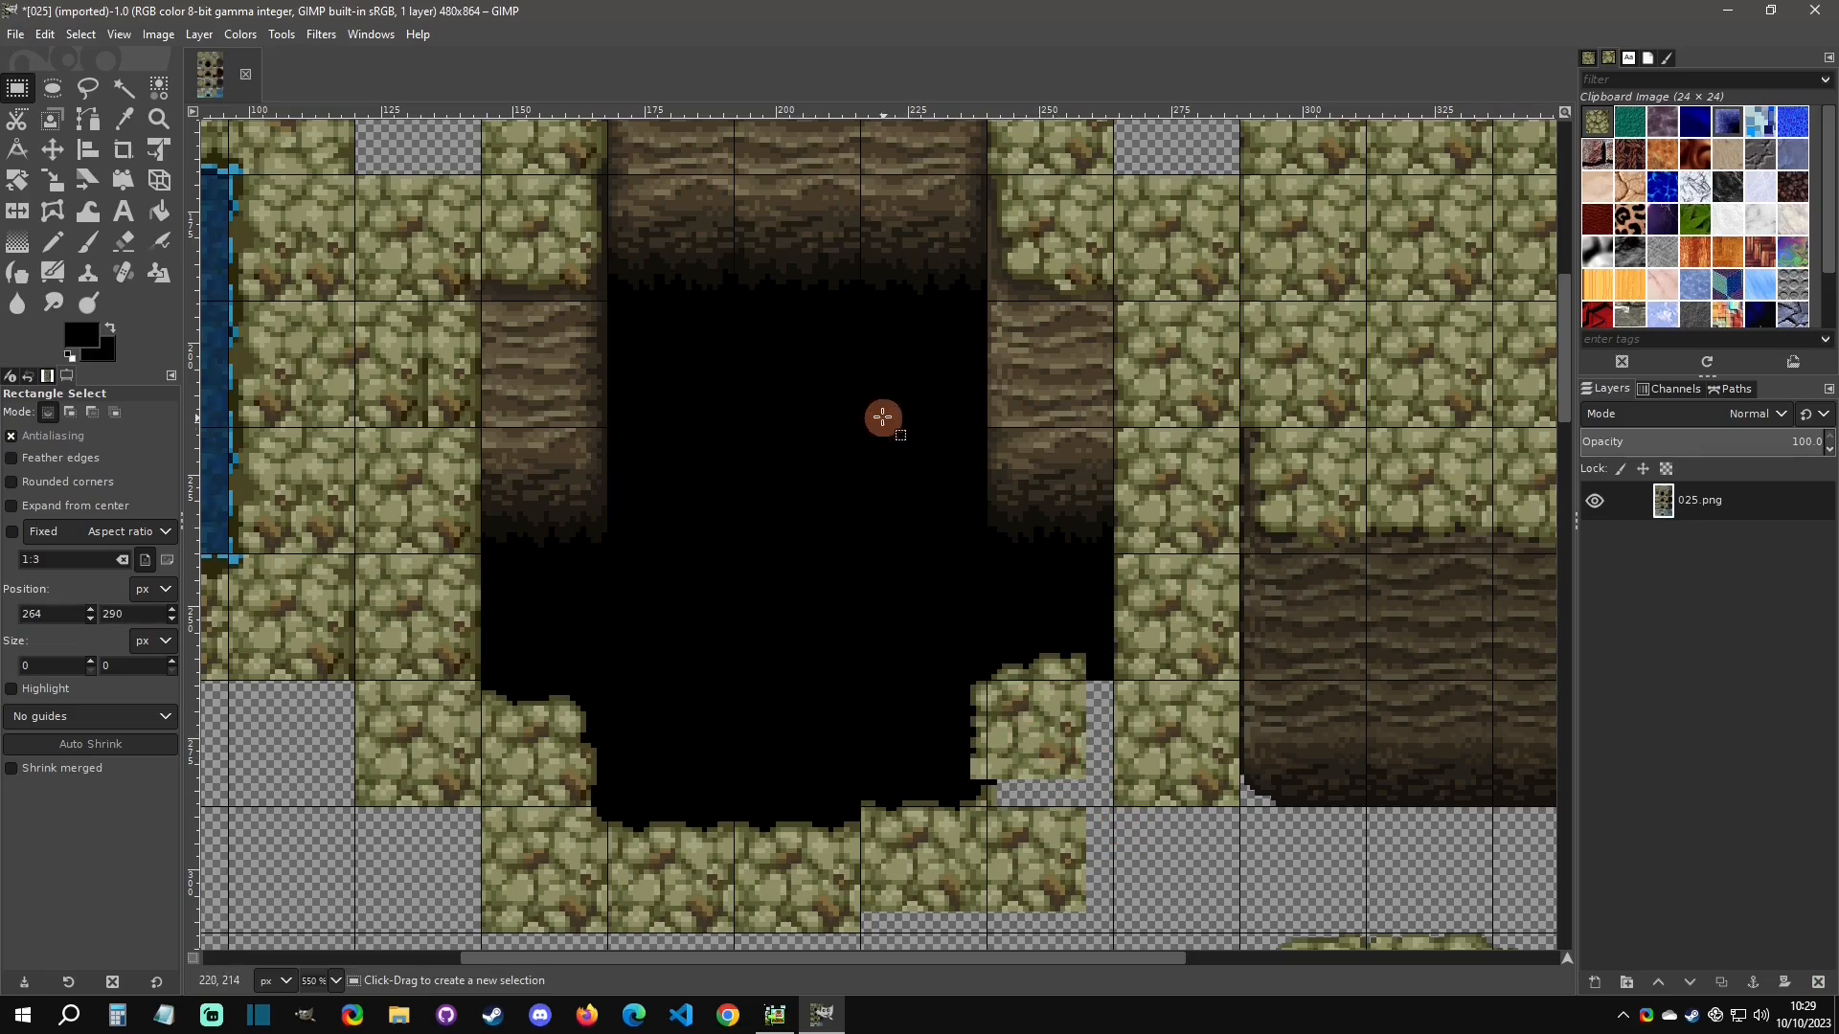
Float the 72 × 24 px lower edge strip of the rocky ground above the dark red cliff and move it down 5 px.
{"action": "scroll", "coordinate": [894, 443], "scroll_direction": "down", "scroll_amount": 3, "text": "ctrl"}
{"action": "scroll", "coordinate": [1063, 537], "scroll_direction": "down", "scroll_amount": 5}
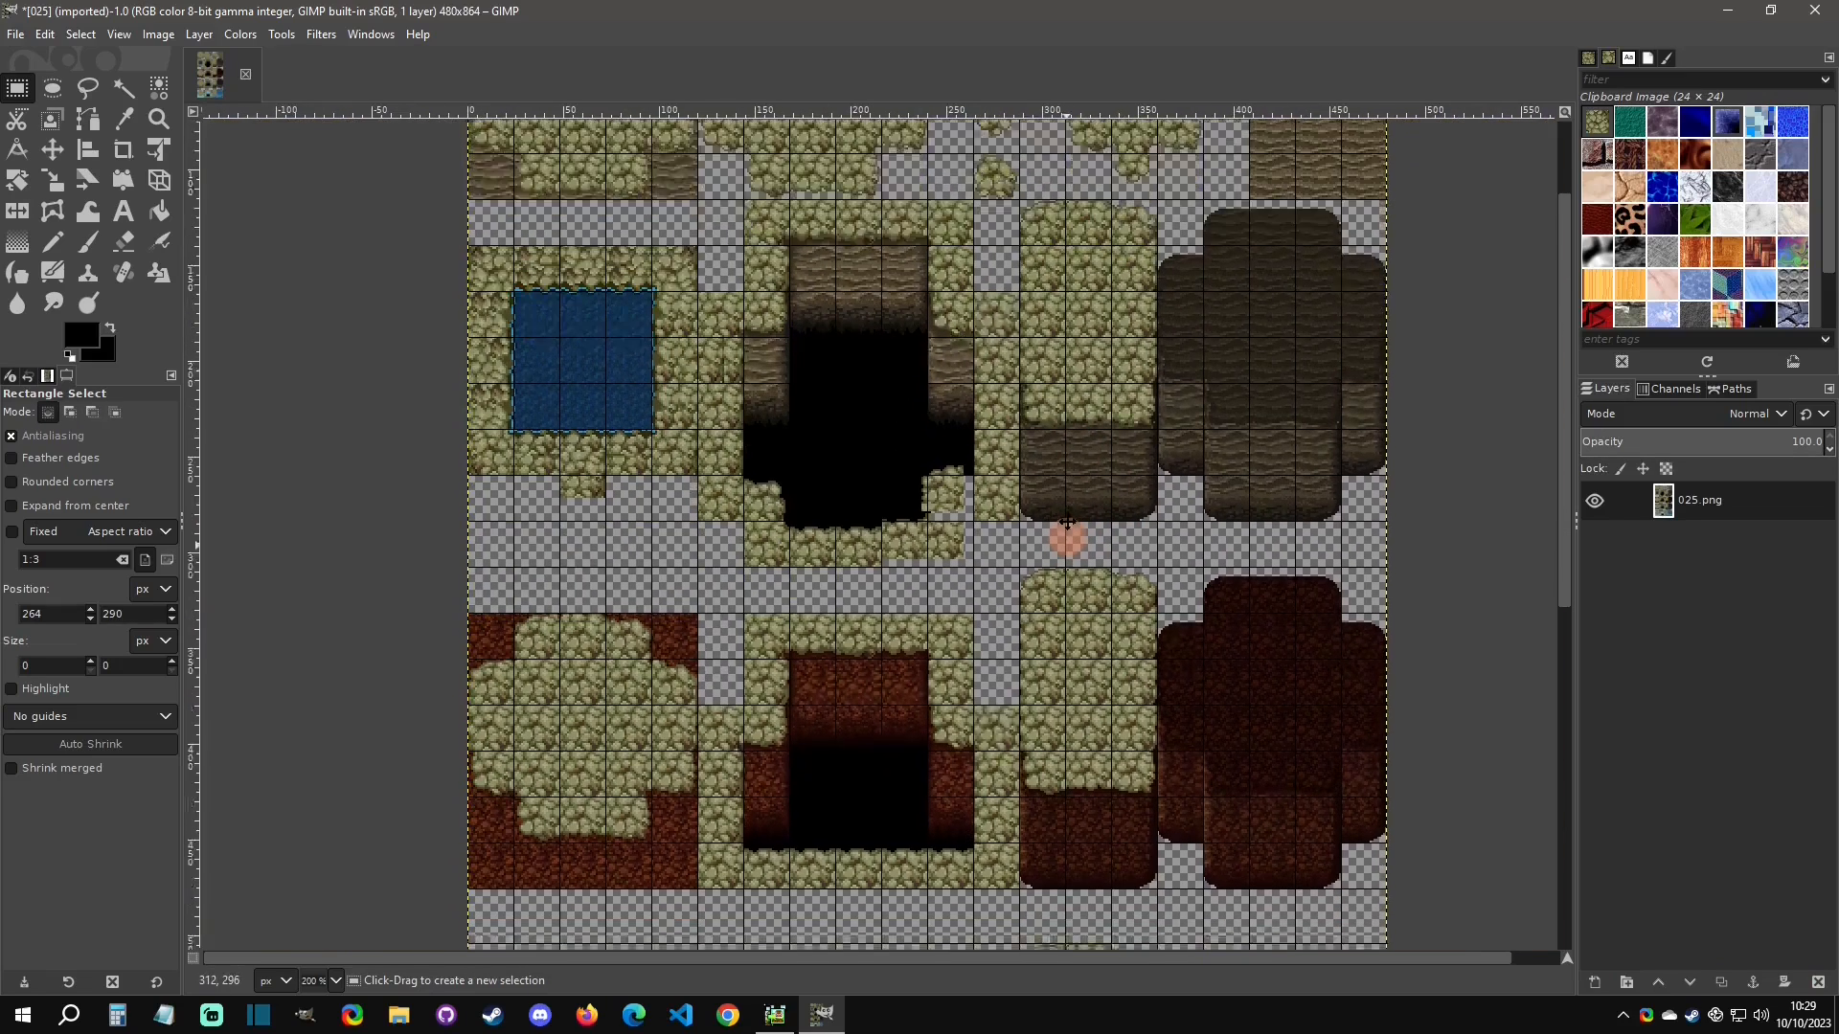
{"action": "scroll", "coordinate": [1061, 610], "scroll_direction": "up", "scroll_amount": 4, "text": "ctrl"}
{"action": "scroll", "coordinate": [1059, 607], "scroll_direction": "up", "scroll_amount": 3}
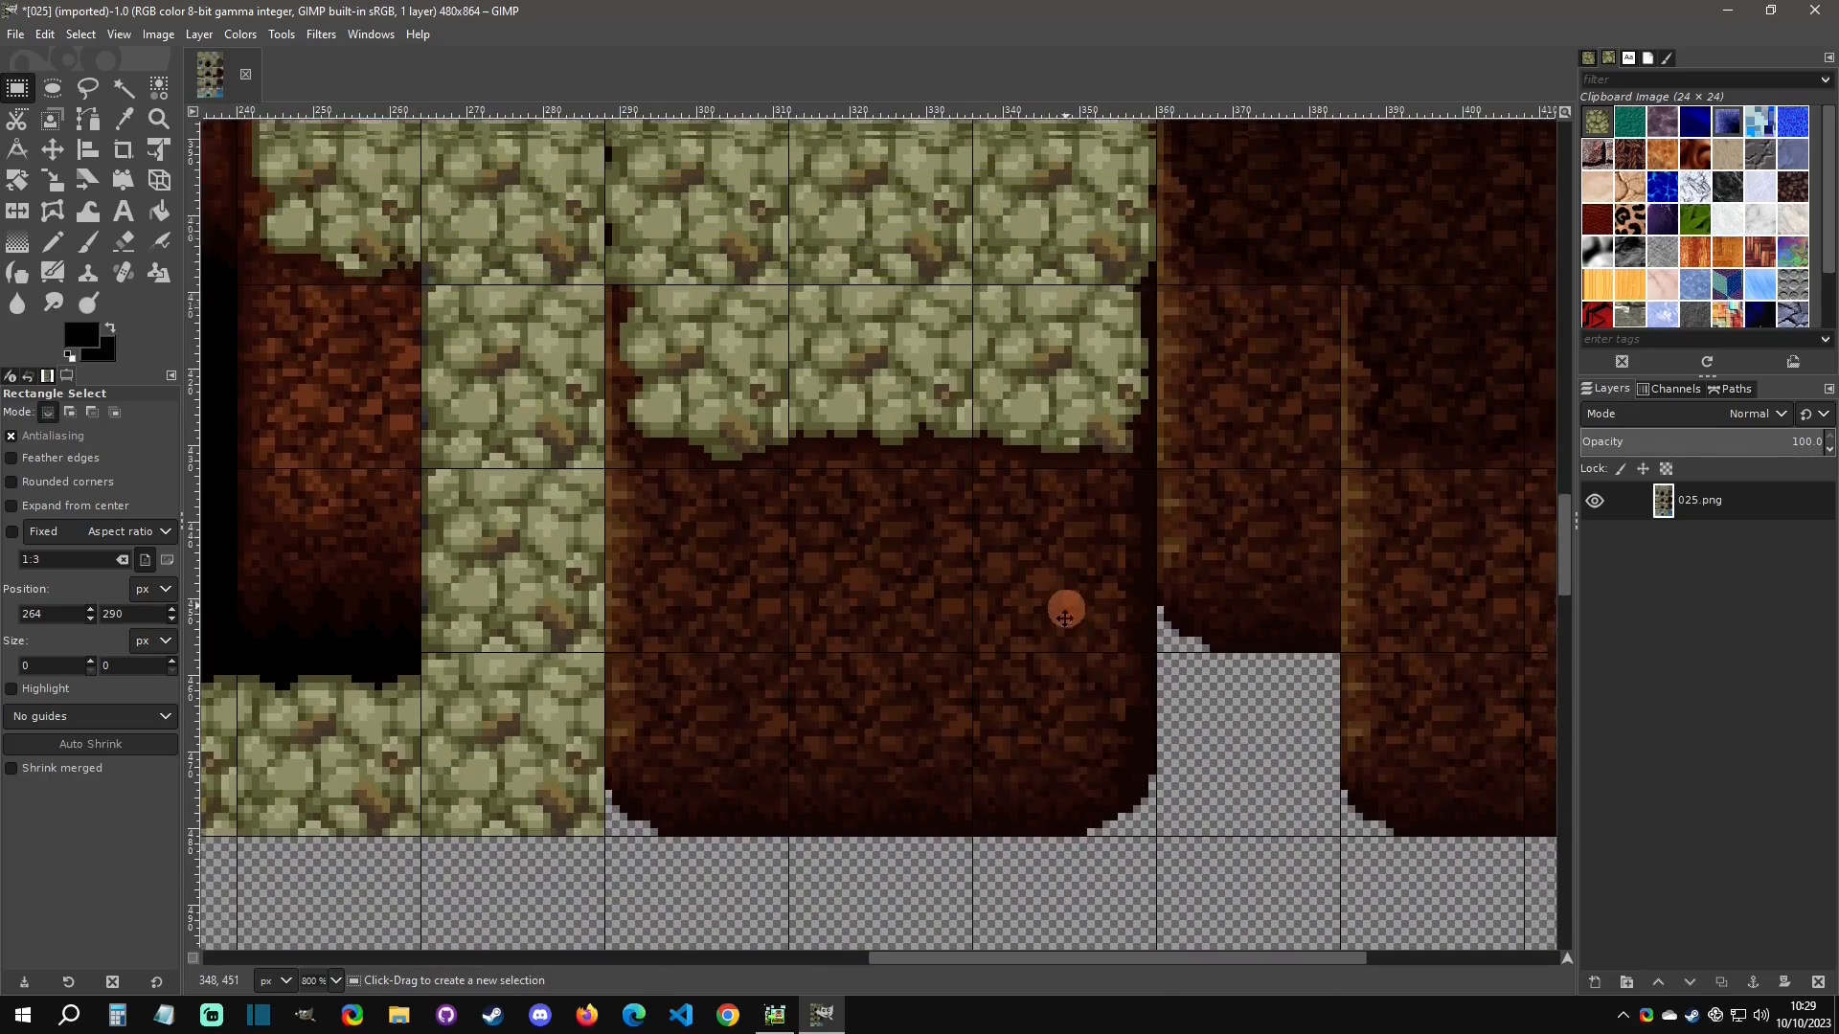
{"action": "scroll", "coordinate": [957, 420], "scroll_direction": "down", "scroll_amount": 1, "text": "ctrl"}
{"action": "scroll", "coordinate": [978, 422], "scroll_direction": "up", "scroll_amount": 1}
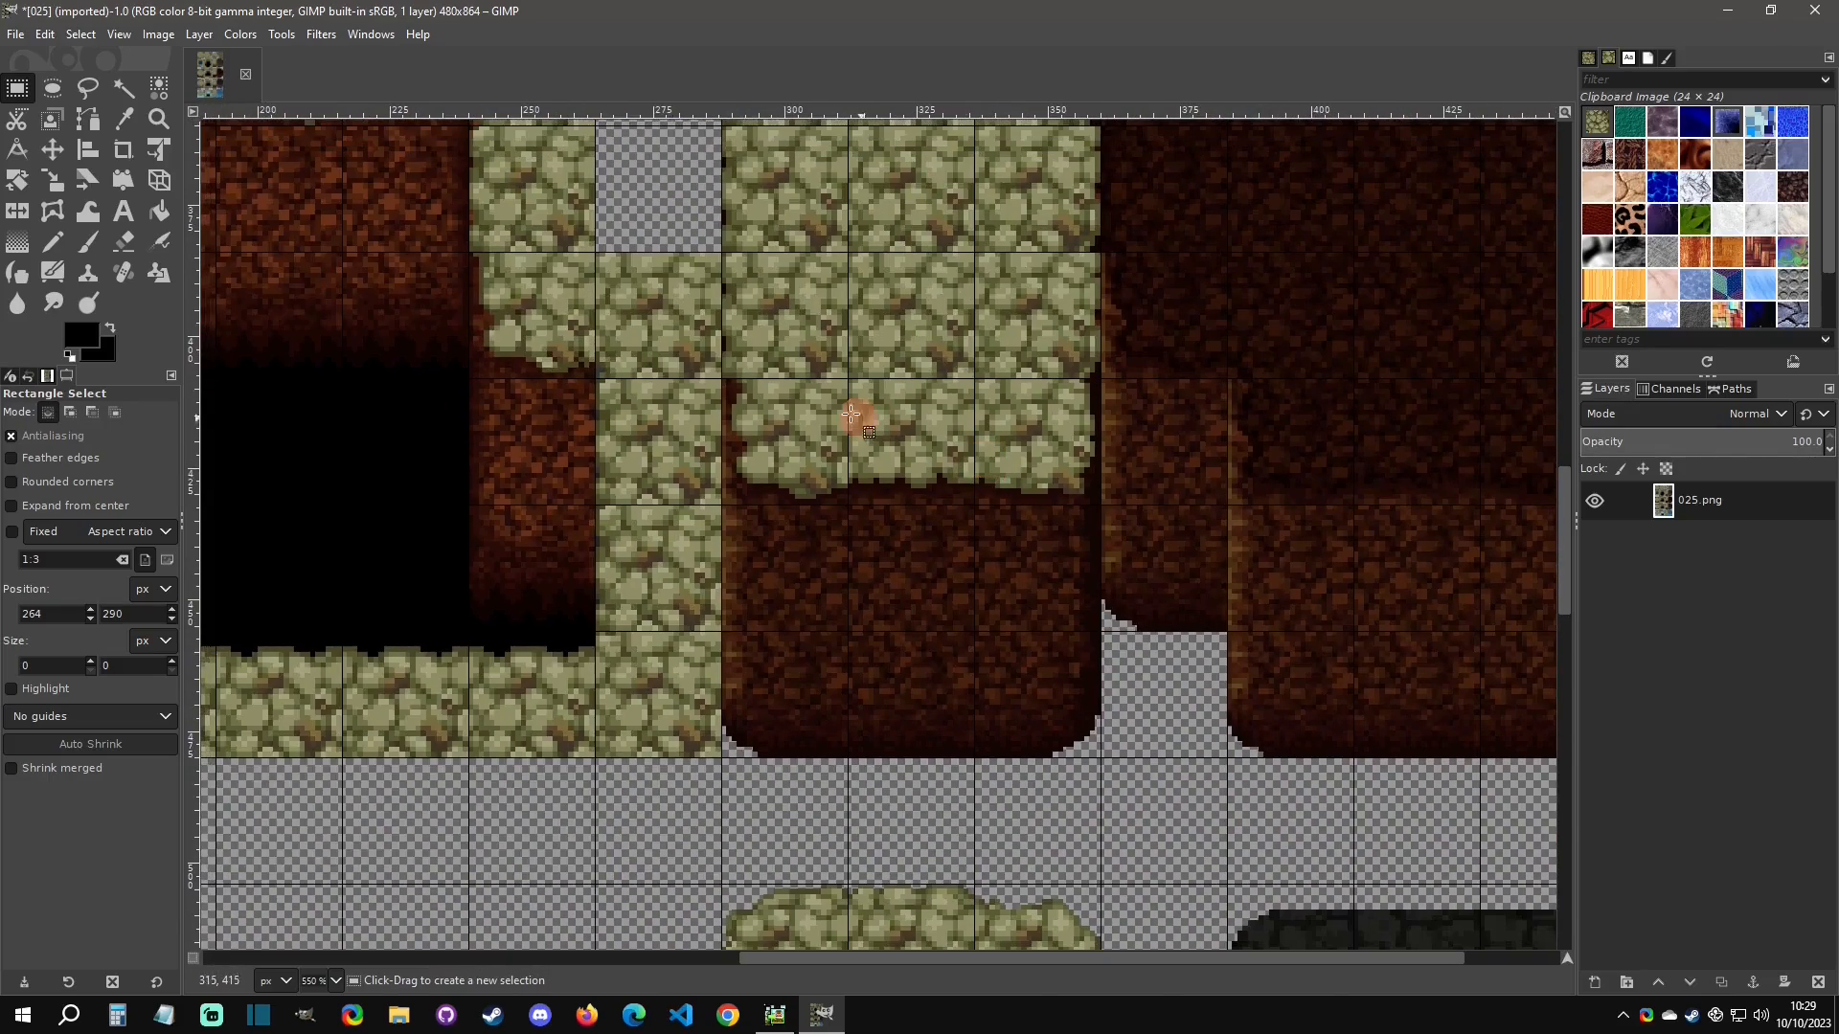
{"action": "left_click_drag", "start_coordinate": [729, 381], "coordinate": [1094, 504]}
{"action": "key", "text": "ctrl+shift+l"}
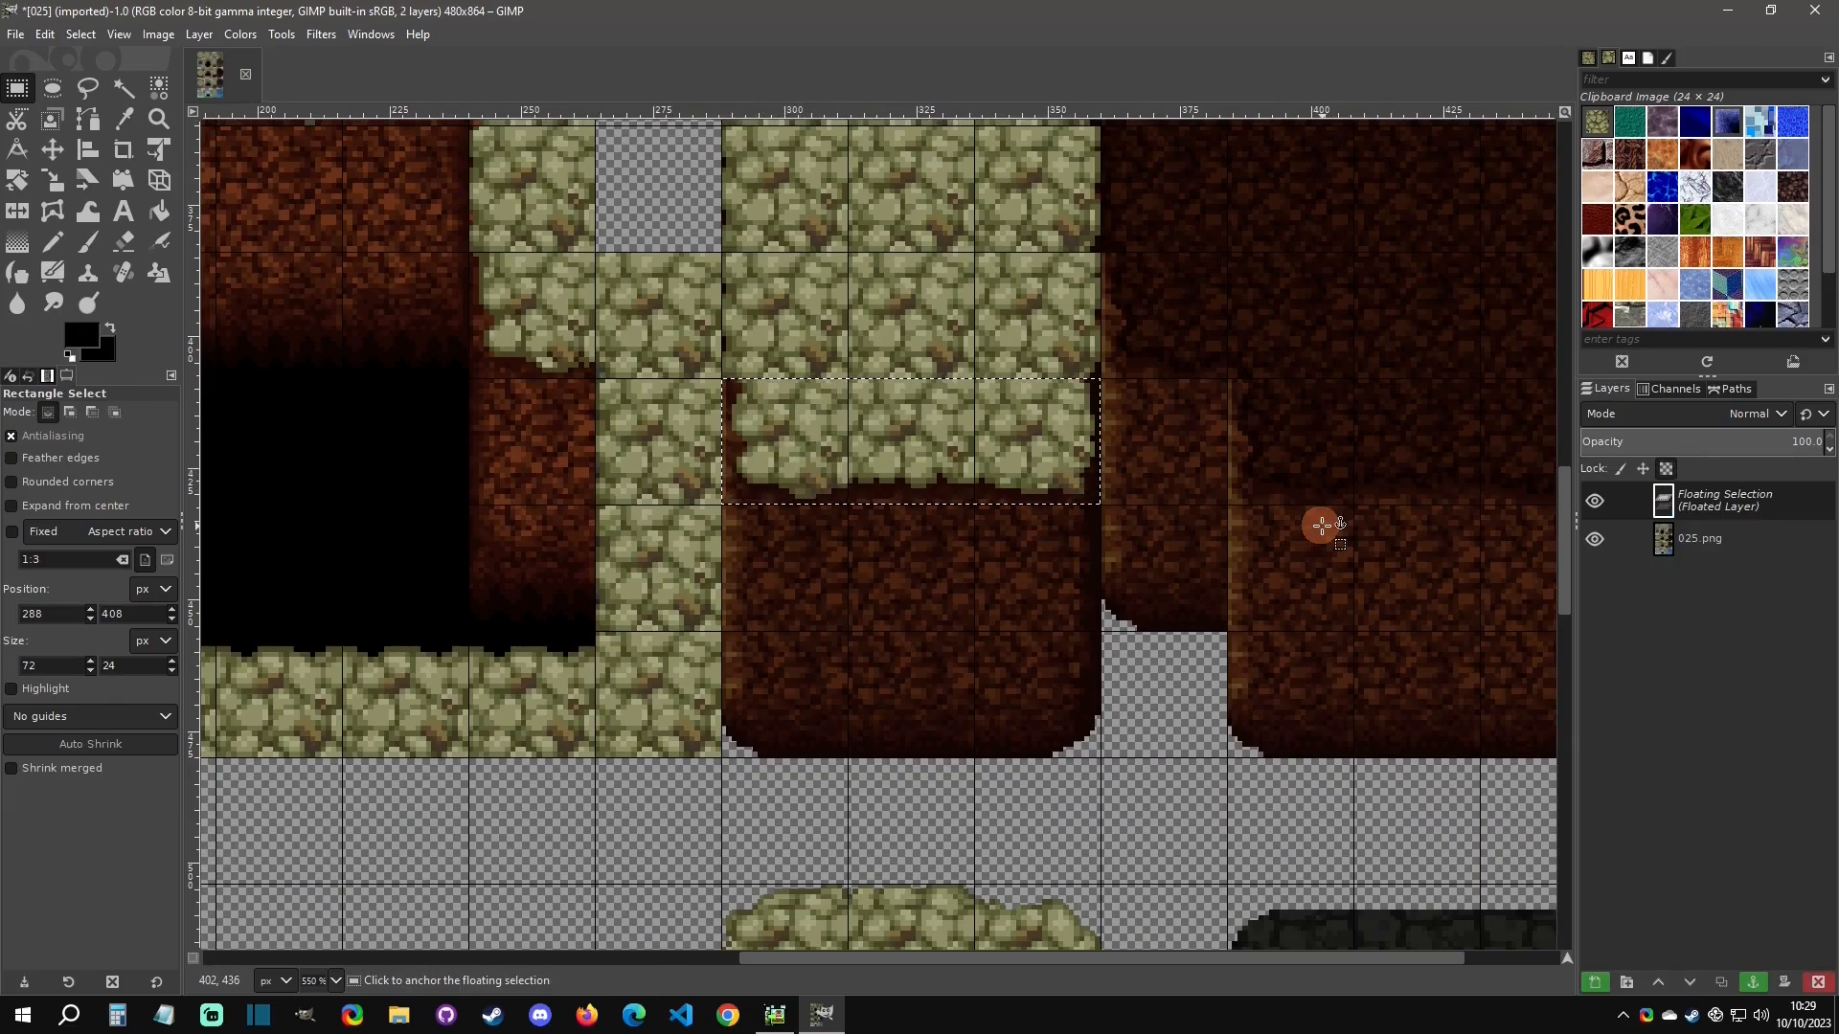
{"action": "key", "text": "Down"}
{"action": "key", "text": "Down"}
{"action": "key", "text": "Down"}
{"action": "key", "text": "Down"}
{"action": "key", "text": "Down"}
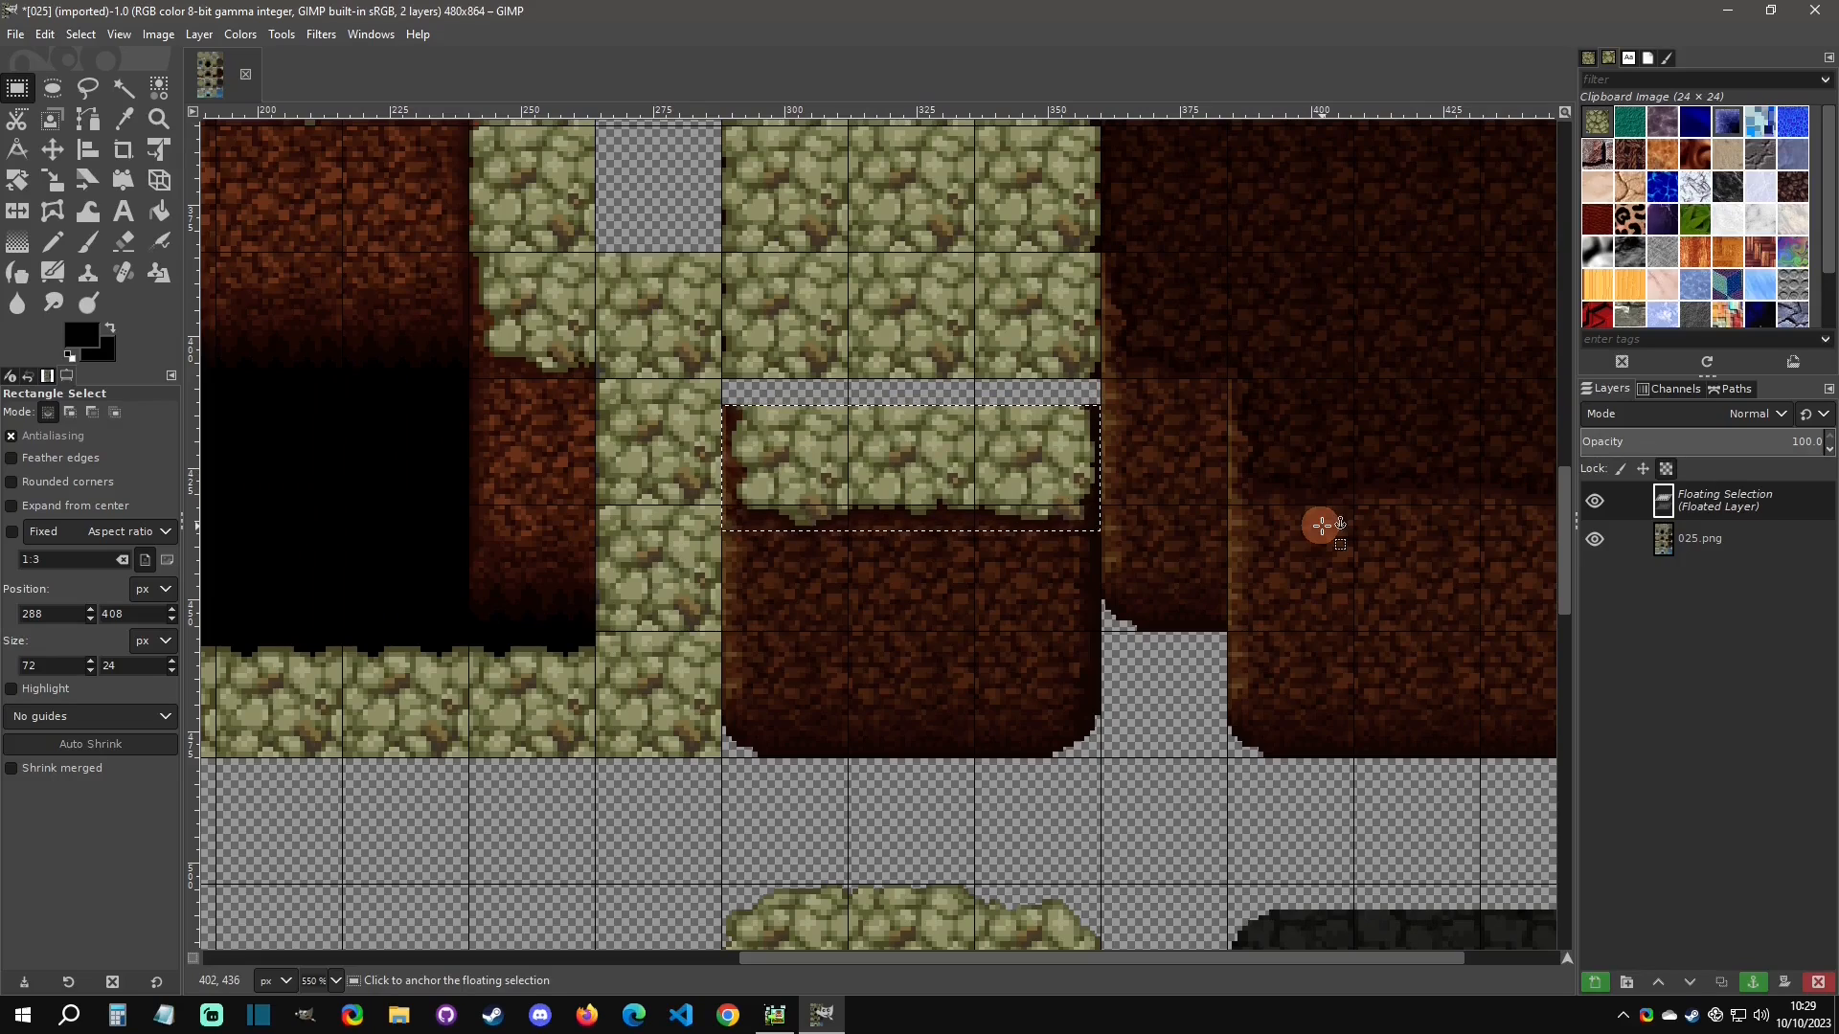
Move the floated ground strip back up 3 px and anchor it above the dark red cliff.
{"action": "key", "text": "Up"}
{"action": "key", "text": "Up"}
{"action": "key", "text": "Up"}
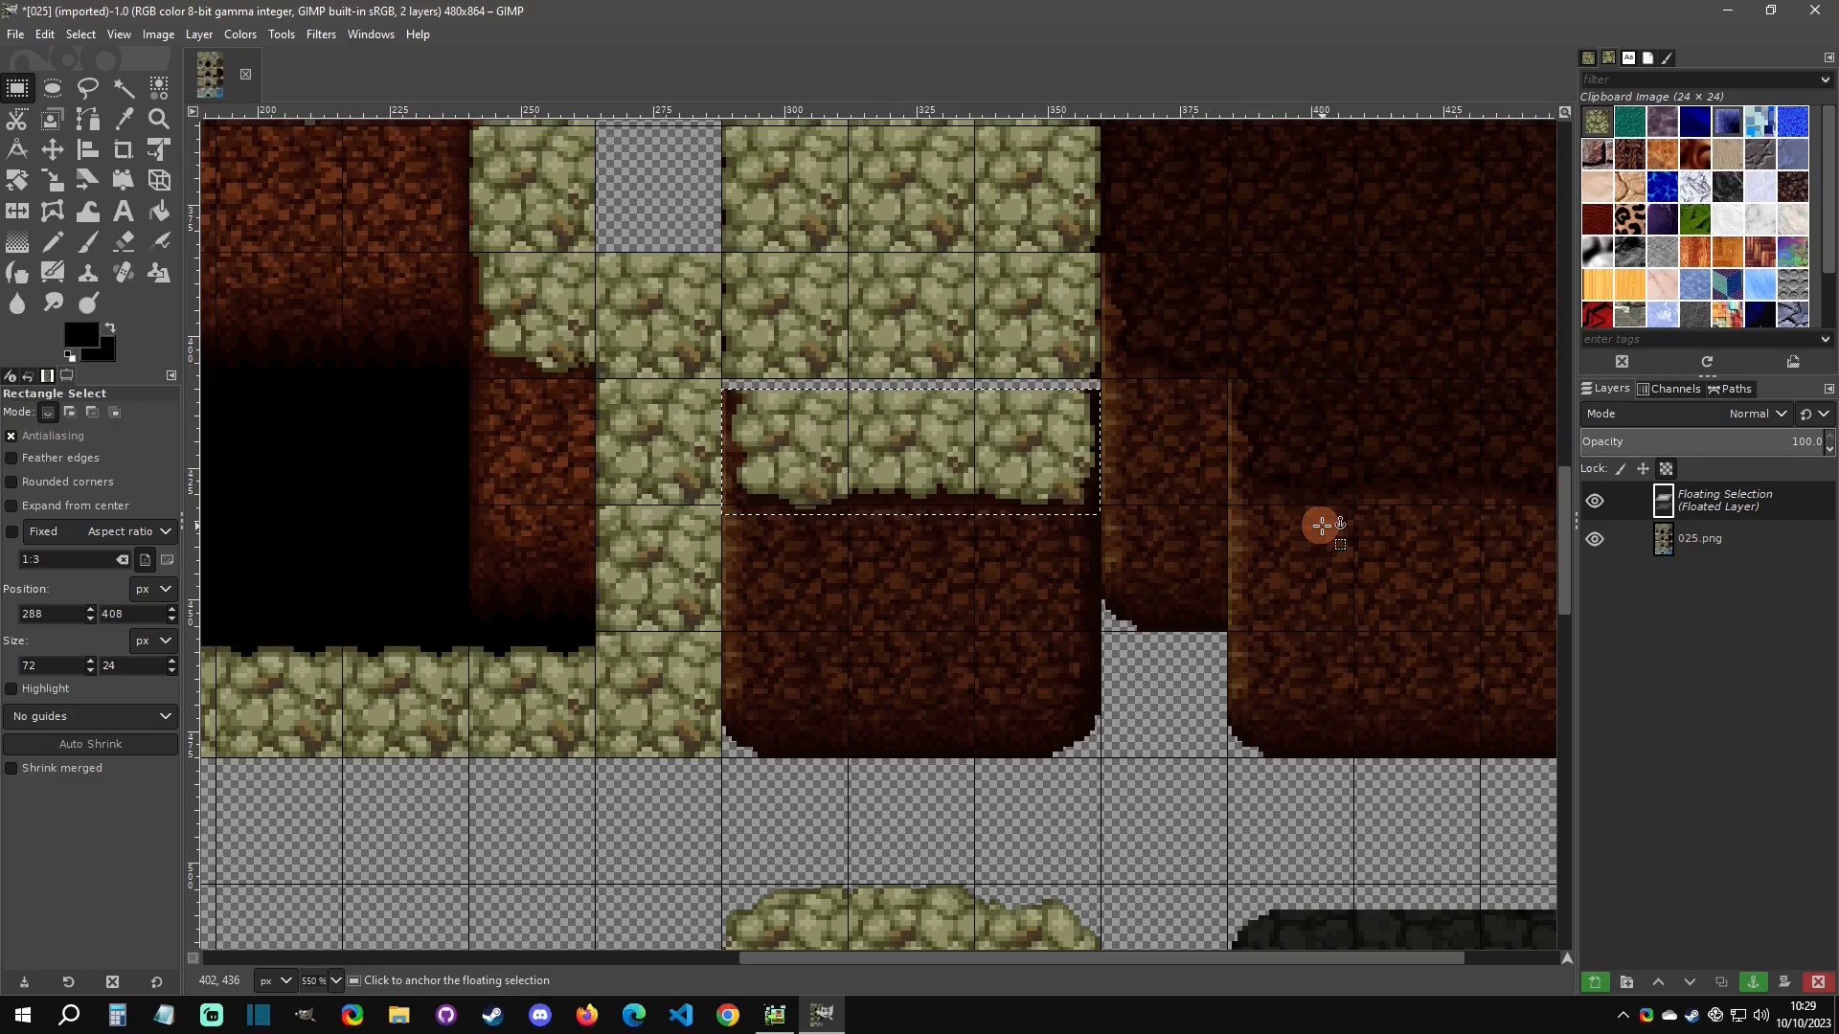
{"action": "left_click", "coordinate": [1219, 685]}
{"action": "scroll", "coordinate": [861, 526], "scroll_direction": "down", "scroll_amount": 4, "text": "ctrl"}
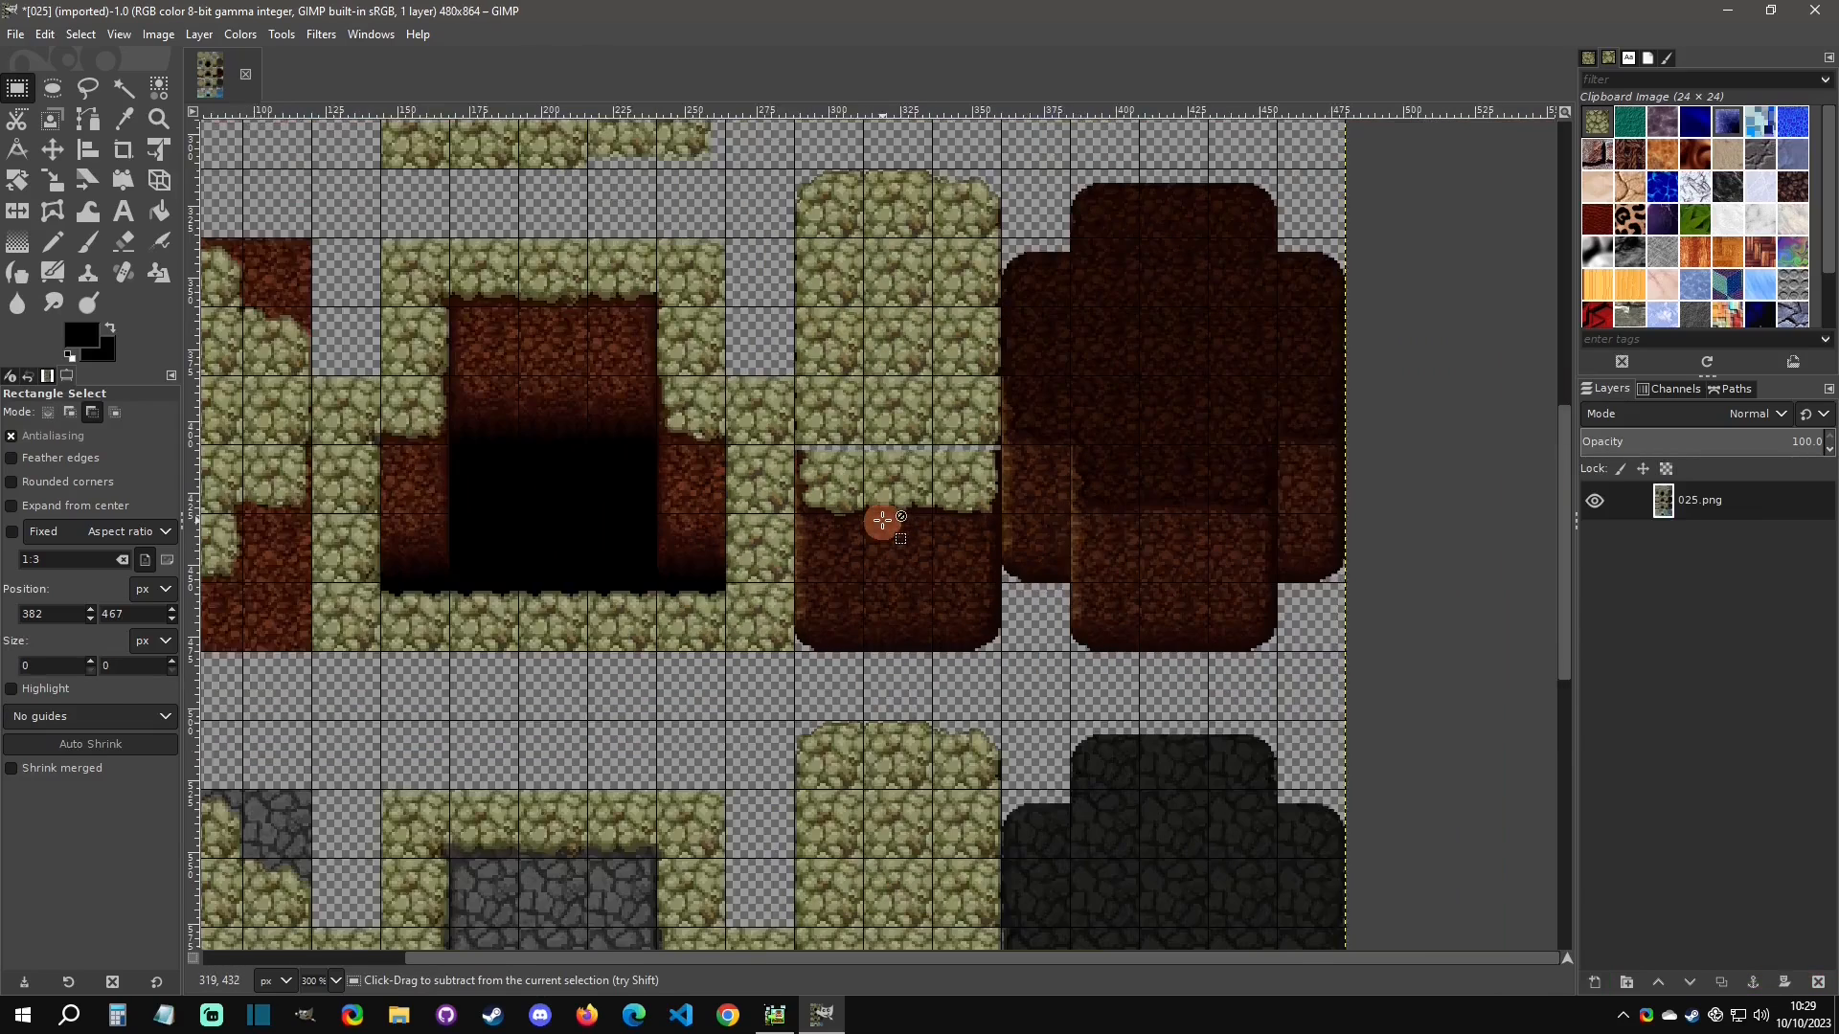
{"action": "scroll", "coordinate": [883, 521], "scroll_direction": "down", "scroll_amount": 1, "text": "ctrl"}
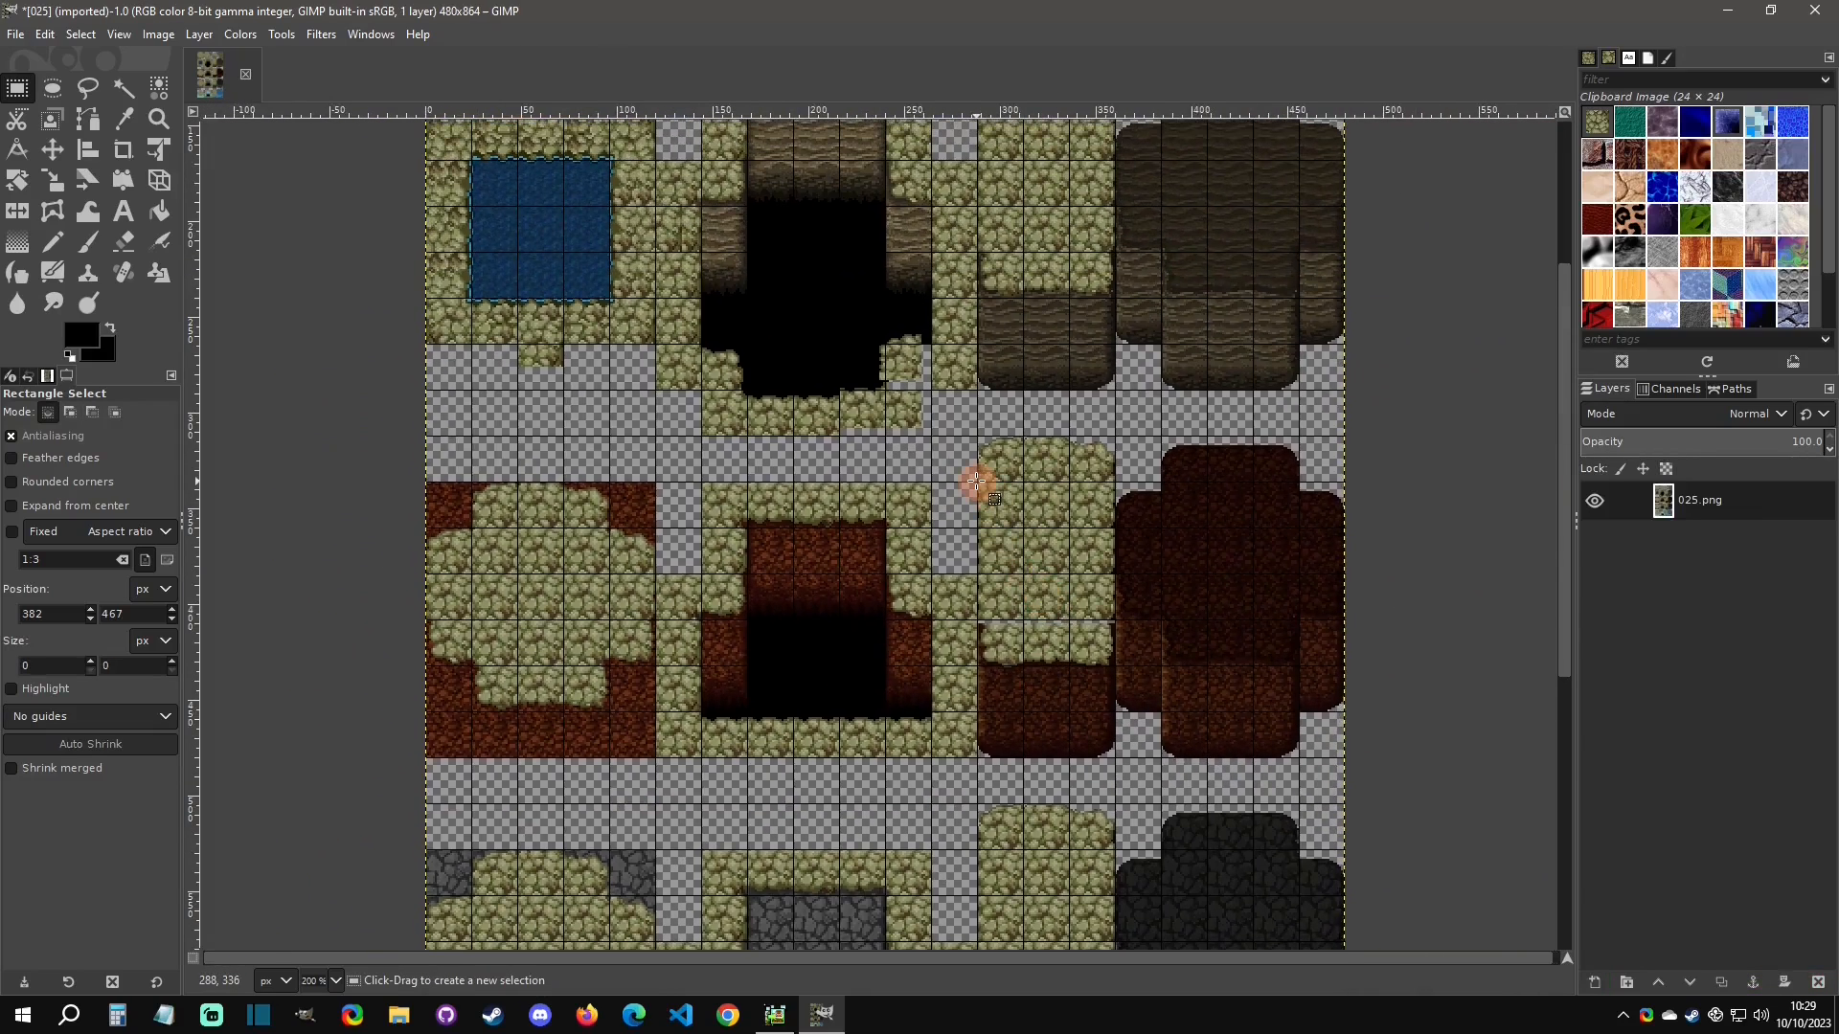
{"action": "scroll", "coordinate": [993, 492], "scroll_direction": "up", "scroll_amount": 2}
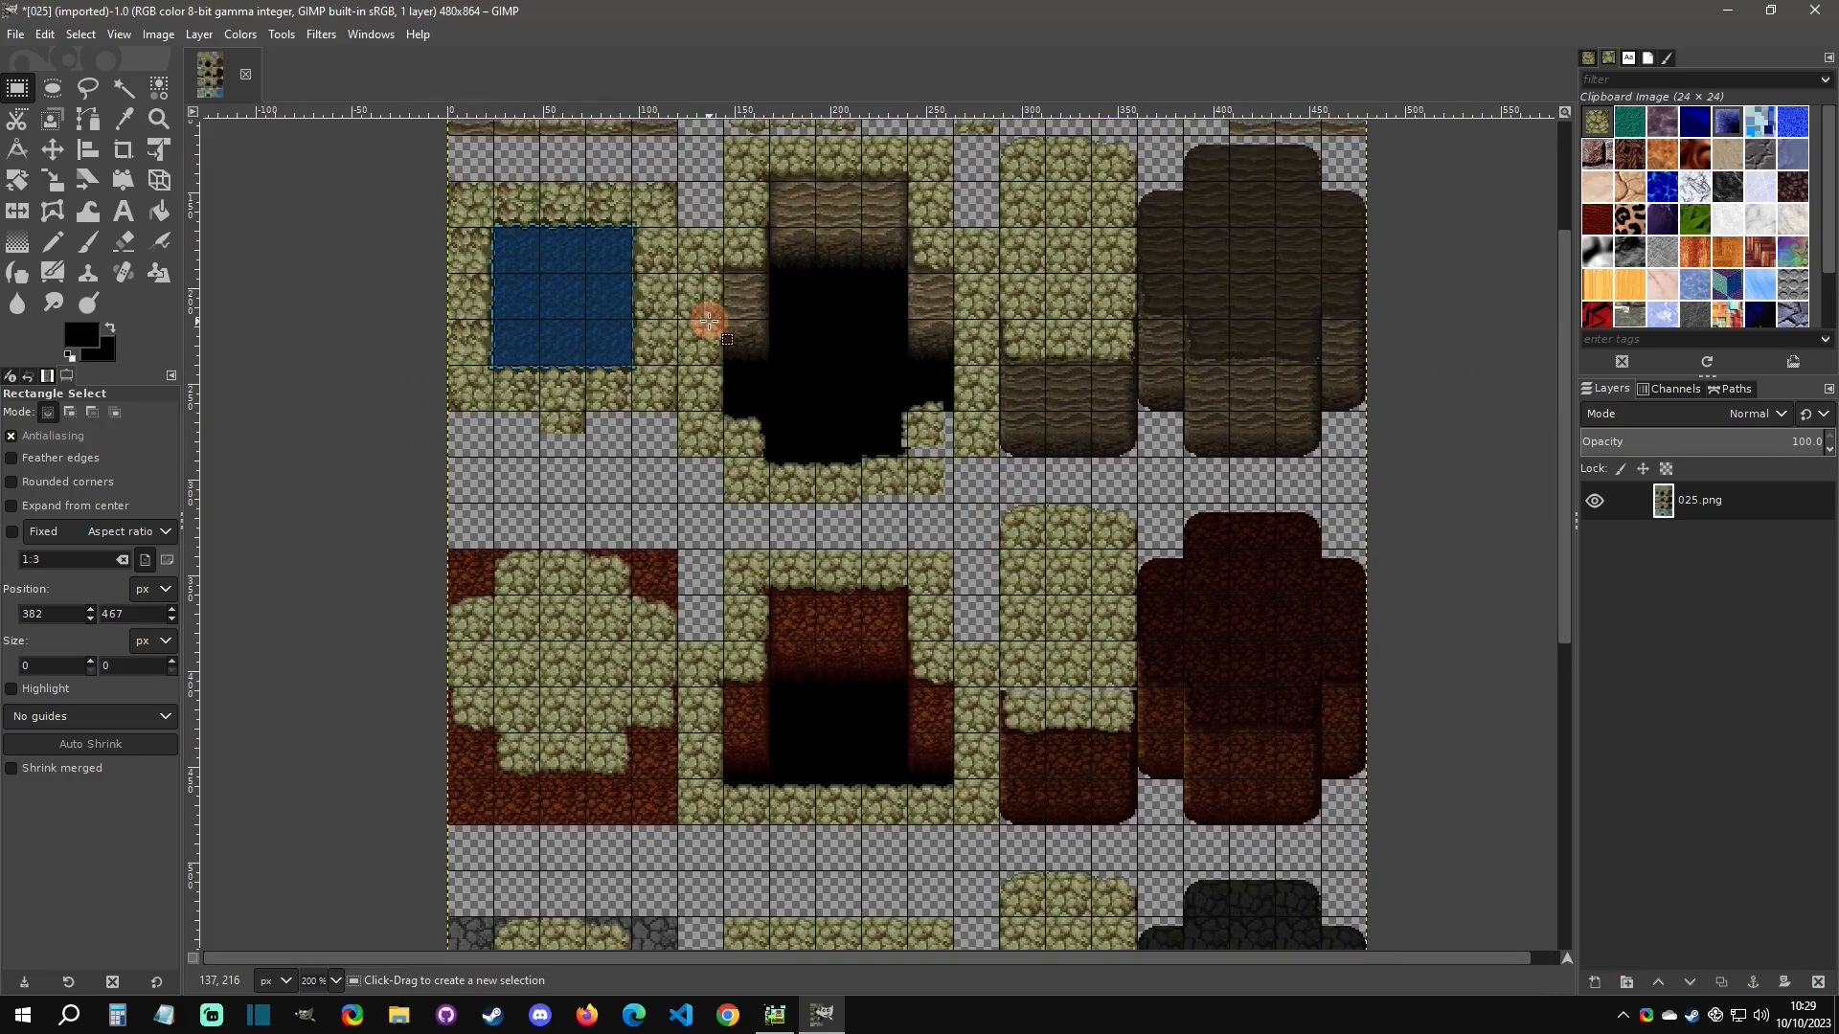
Switch to Pixel Game Maker MV and view the player's idle wait animation in directions 4, 6 and 8.
{"action": "left_click", "coordinate": [775, 1015]}
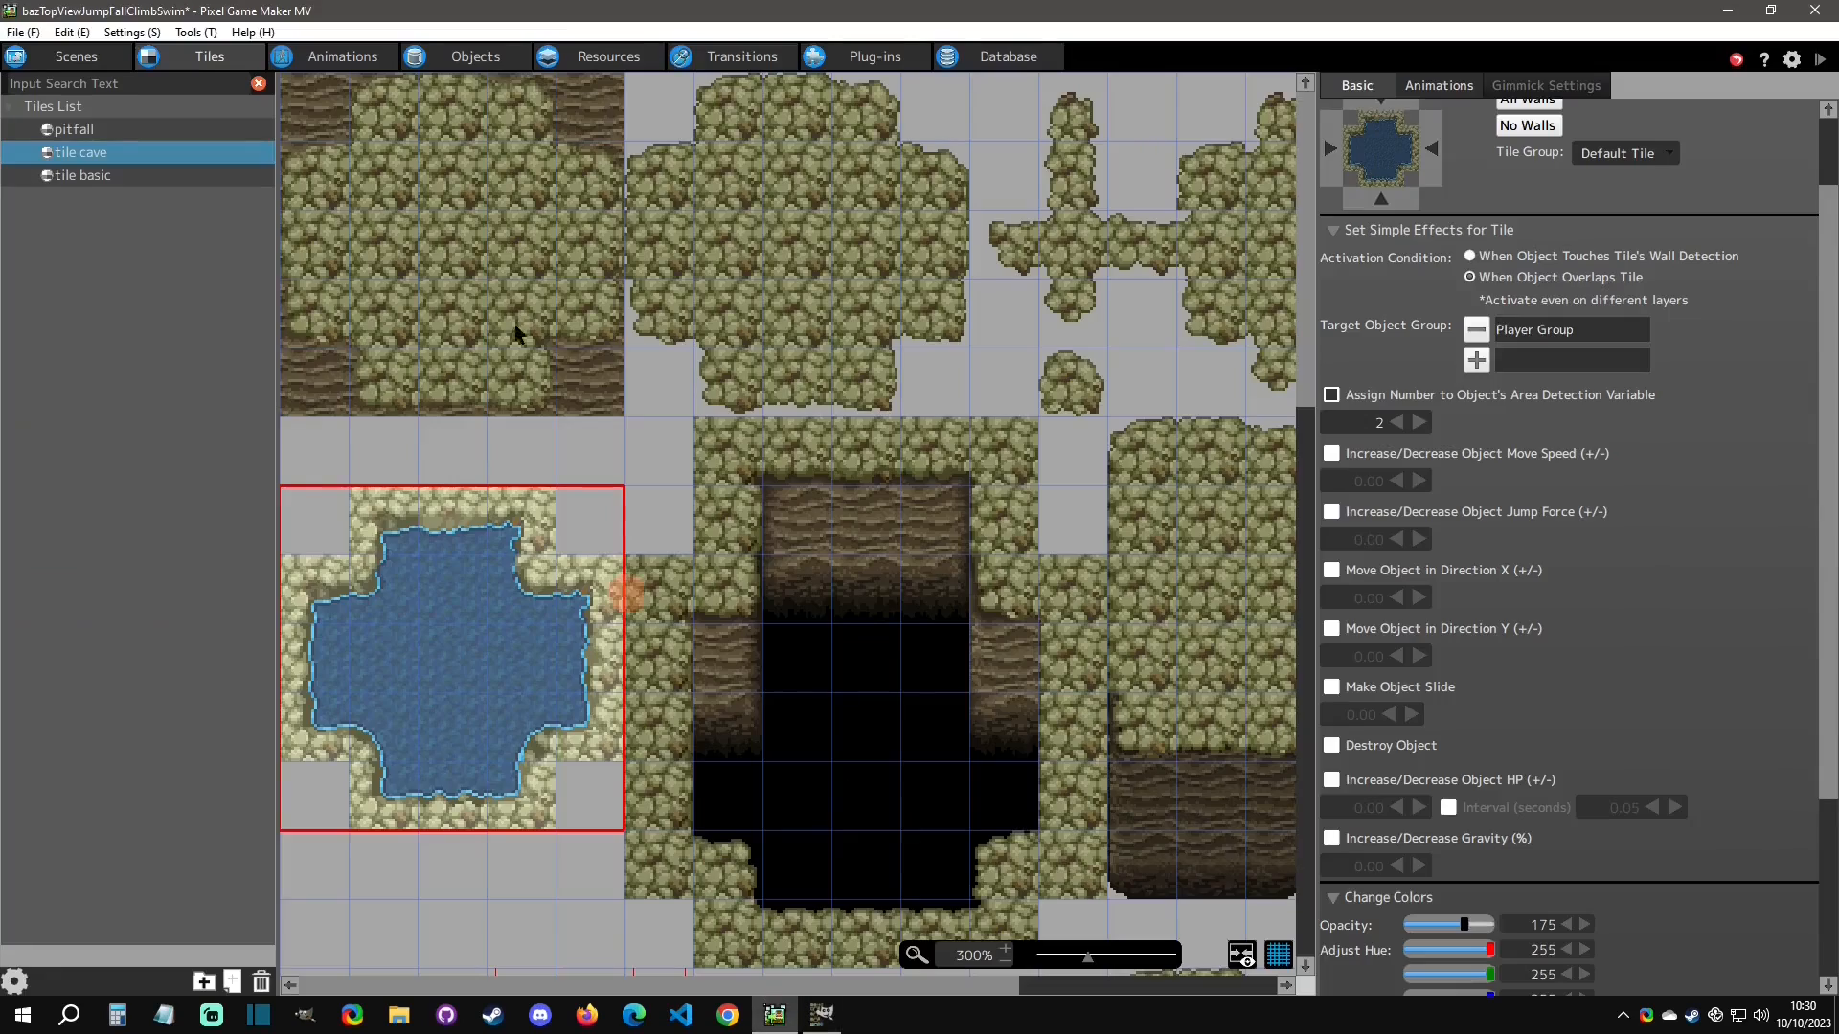
{"action": "left_click", "coordinate": [345, 58]}
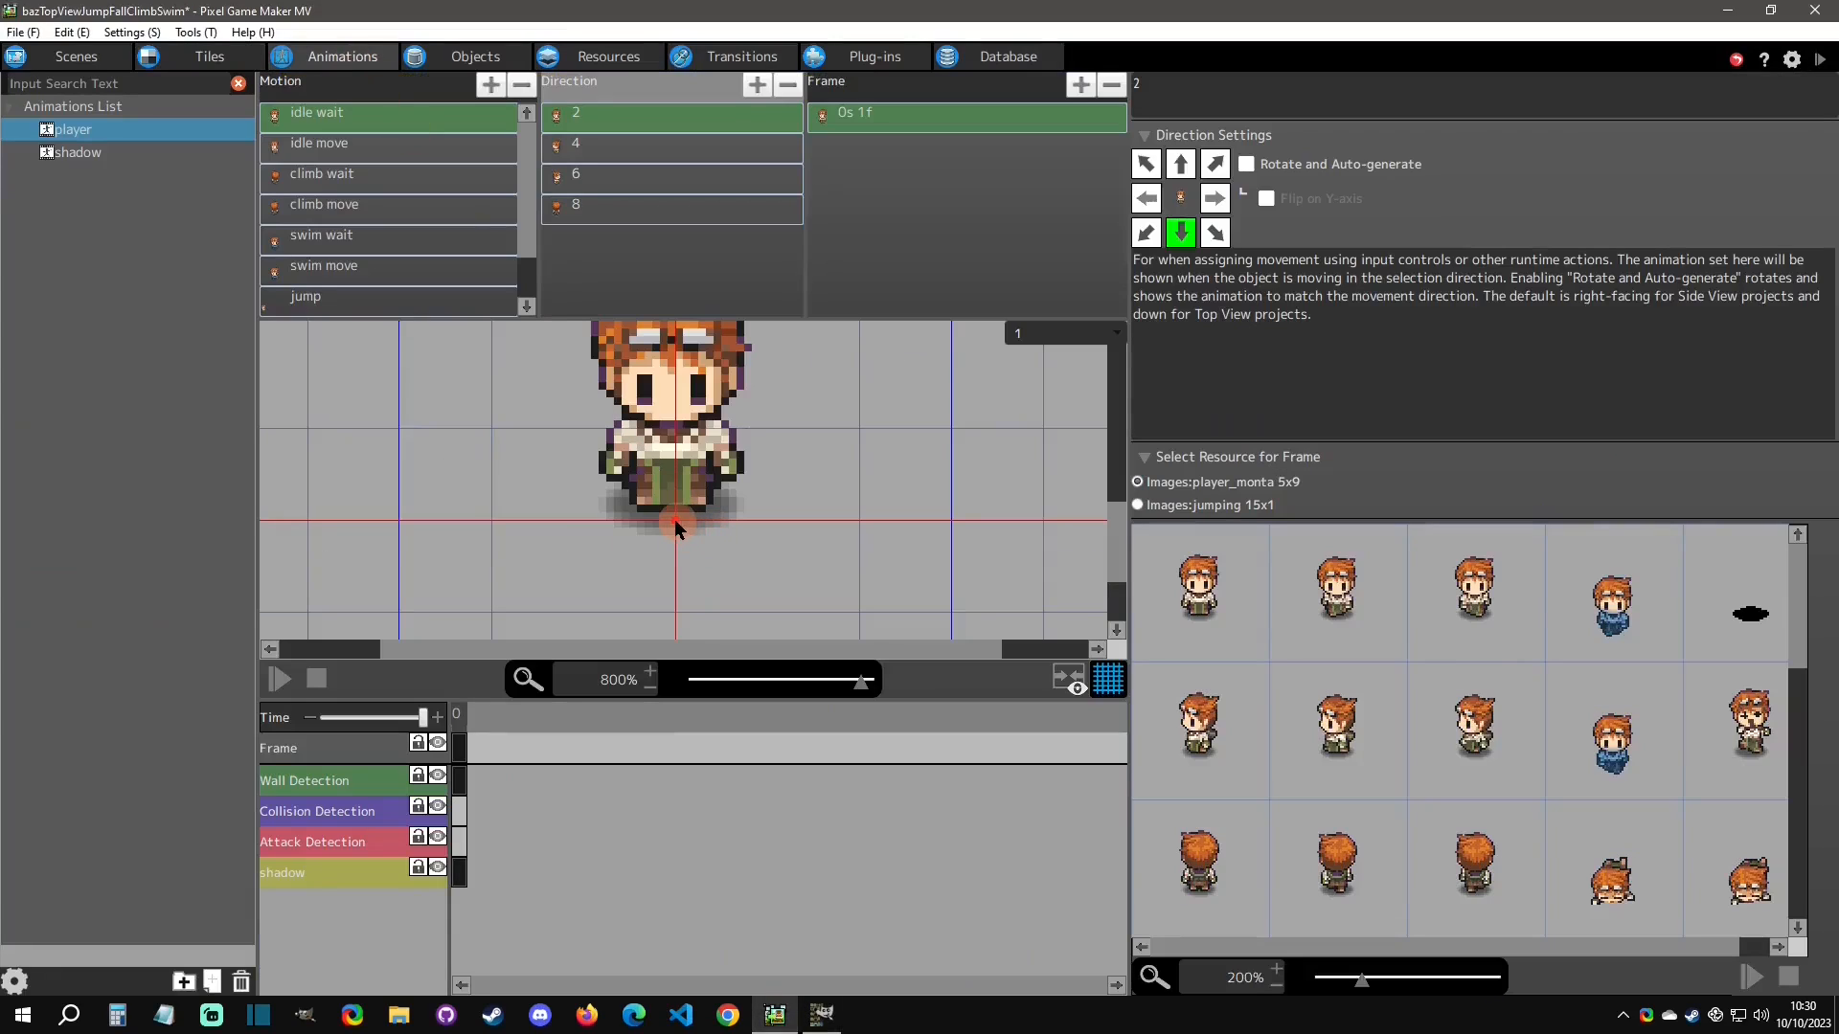
{"action": "left_click", "coordinate": [590, 142]}
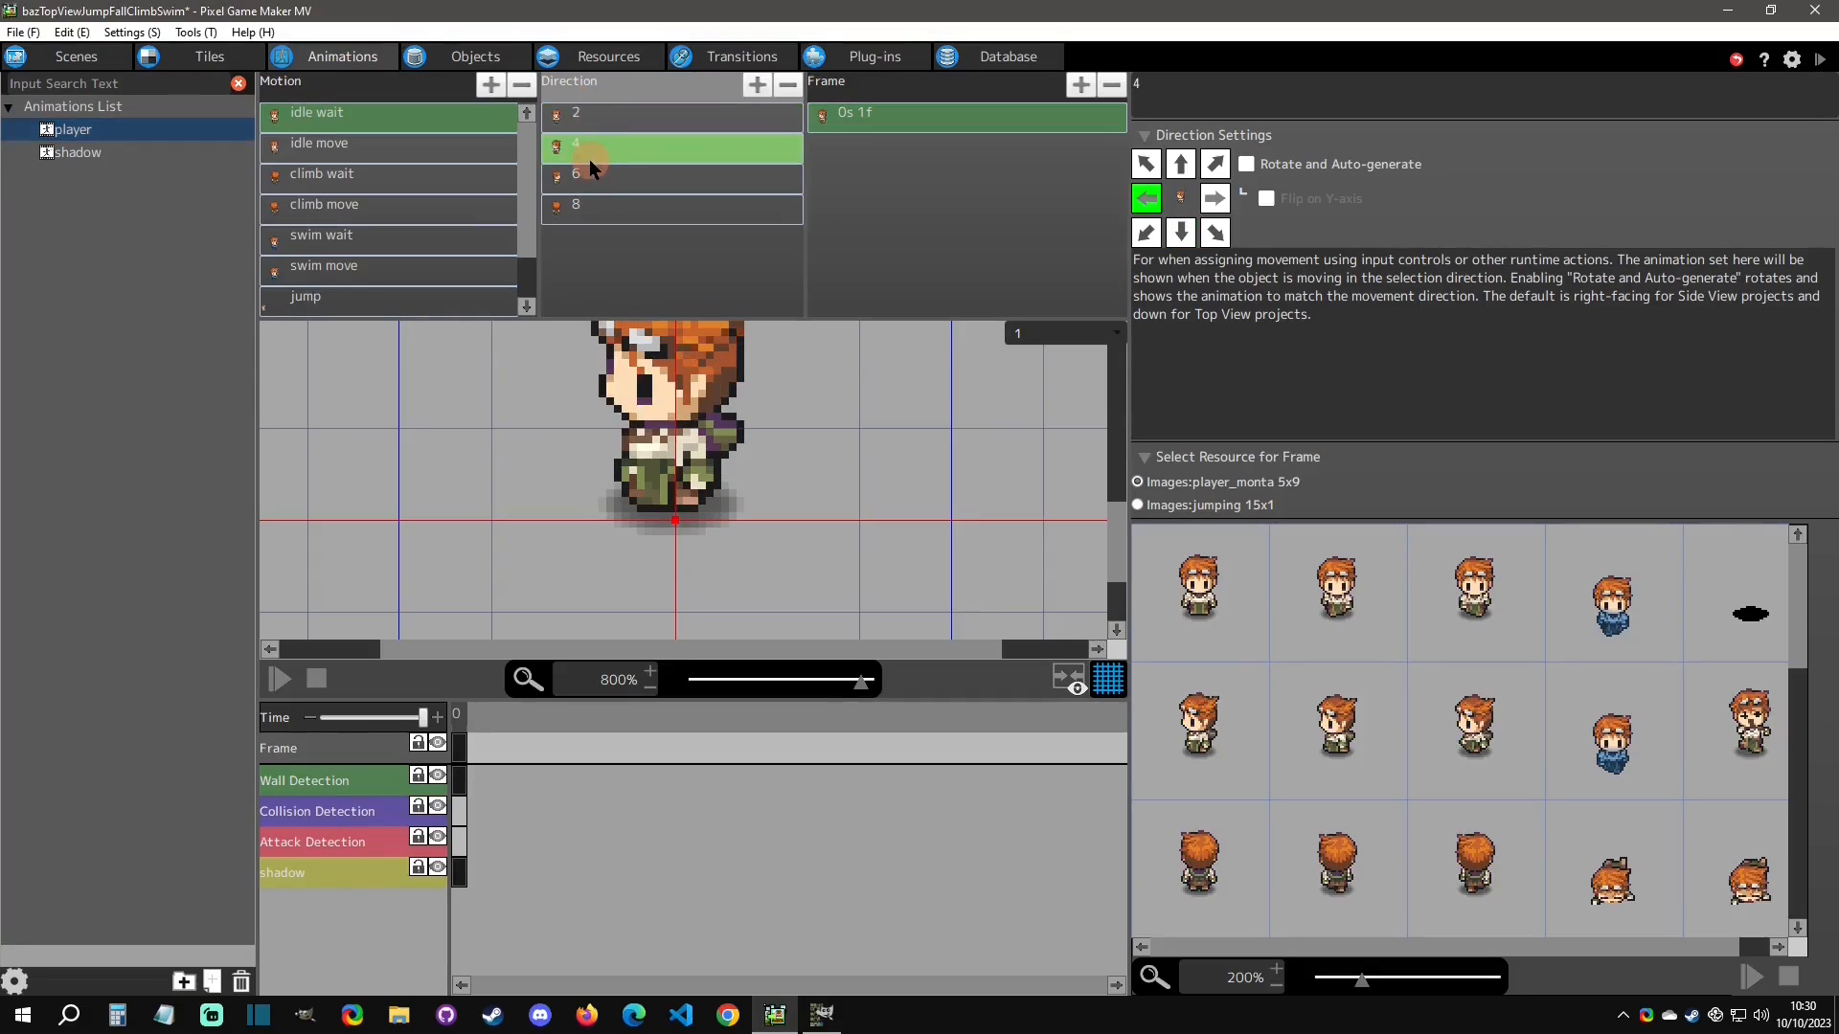
{"action": "left_click", "coordinate": [589, 175]}
{"action": "left_click", "coordinate": [588, 210]}
View the player's idle move animation in directions 2, 4, 6 and 8.
{"action": "left_click", "coordinate": [402, 147]}
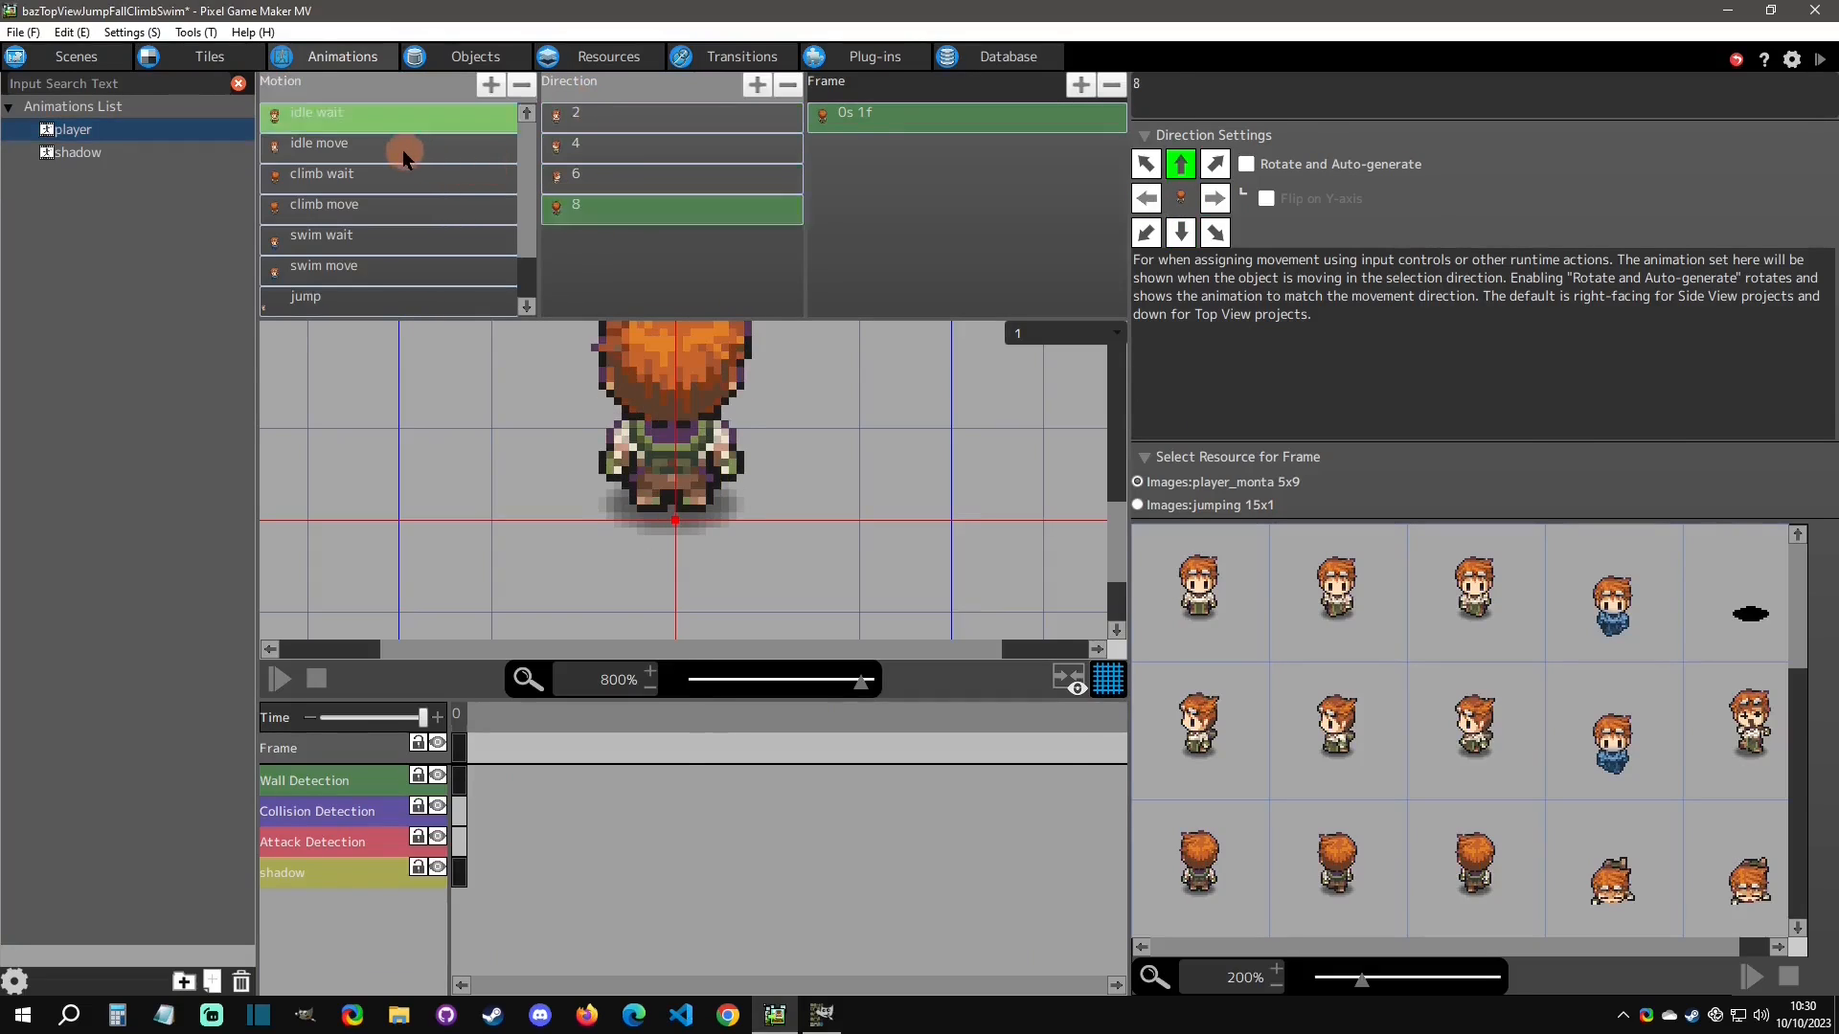
{"action": "left_click", "coordinate": [603, 128]}
{"action": "left_click", "coordinate": [617, 155]}
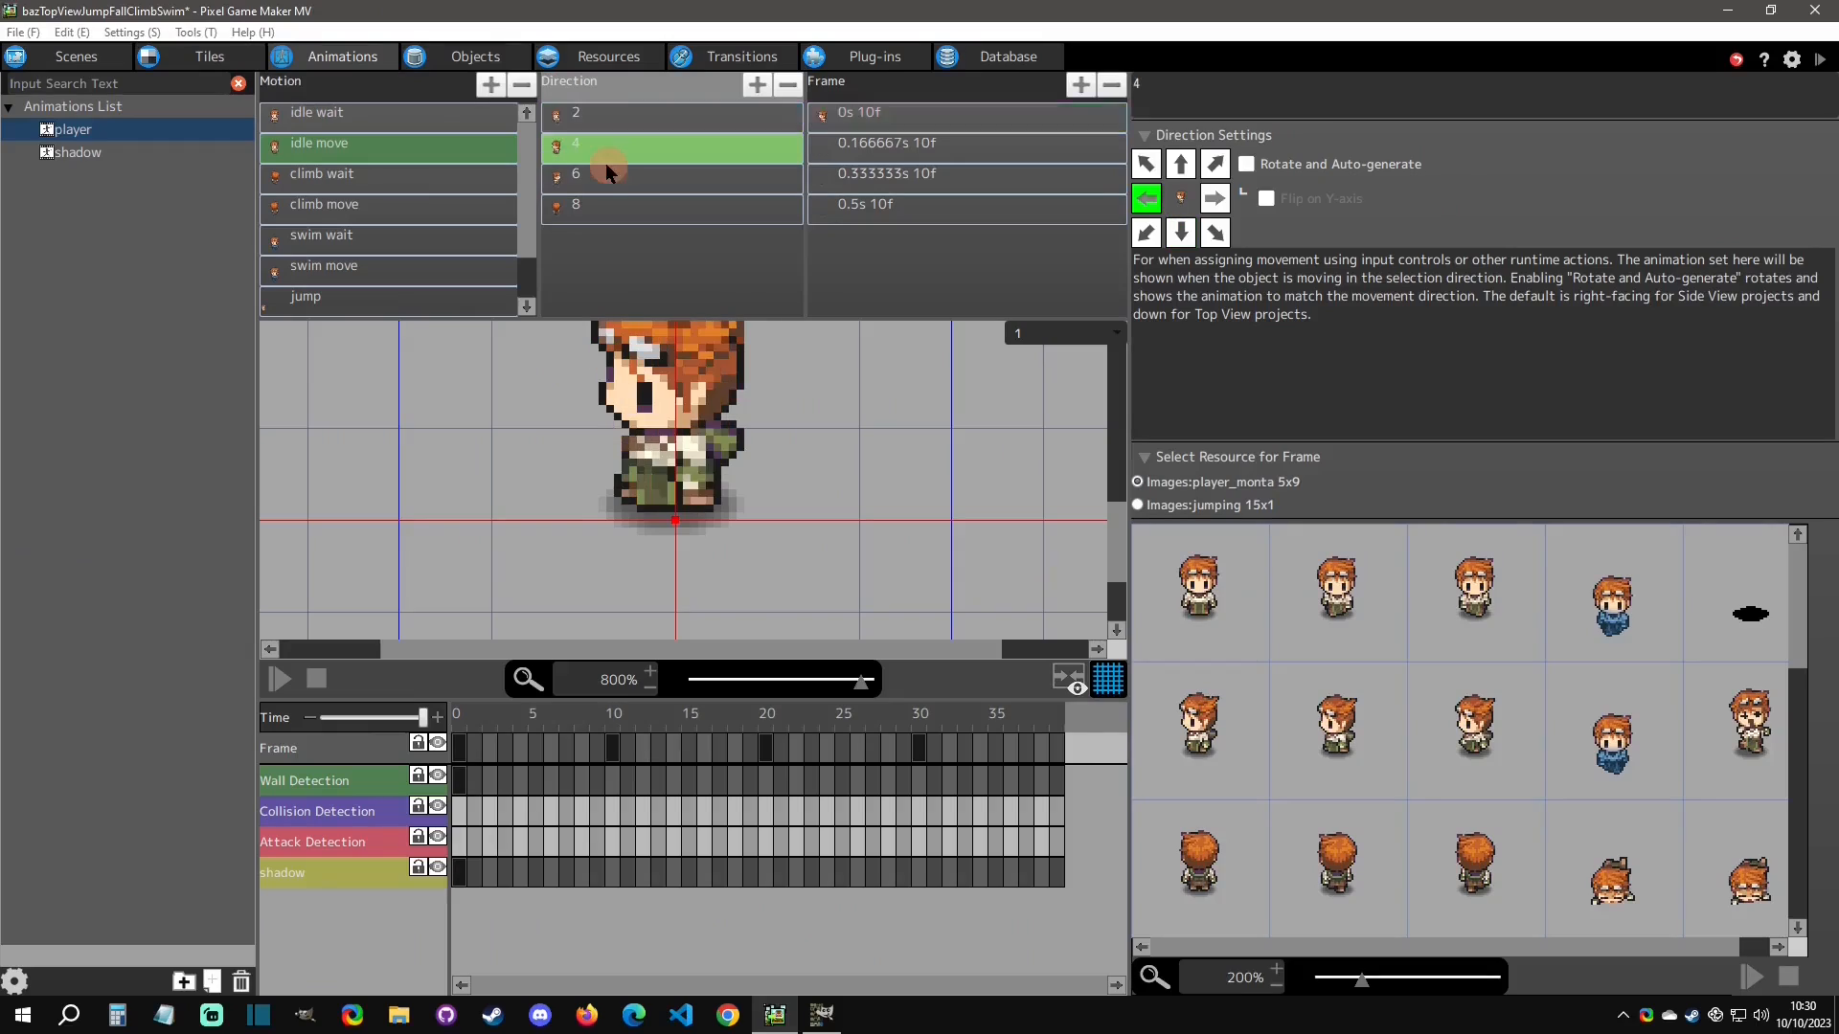
{"action": "left_click", "coordinate": [605, 180]}
{"action": "left_click", "coordinate": [623, 216]}
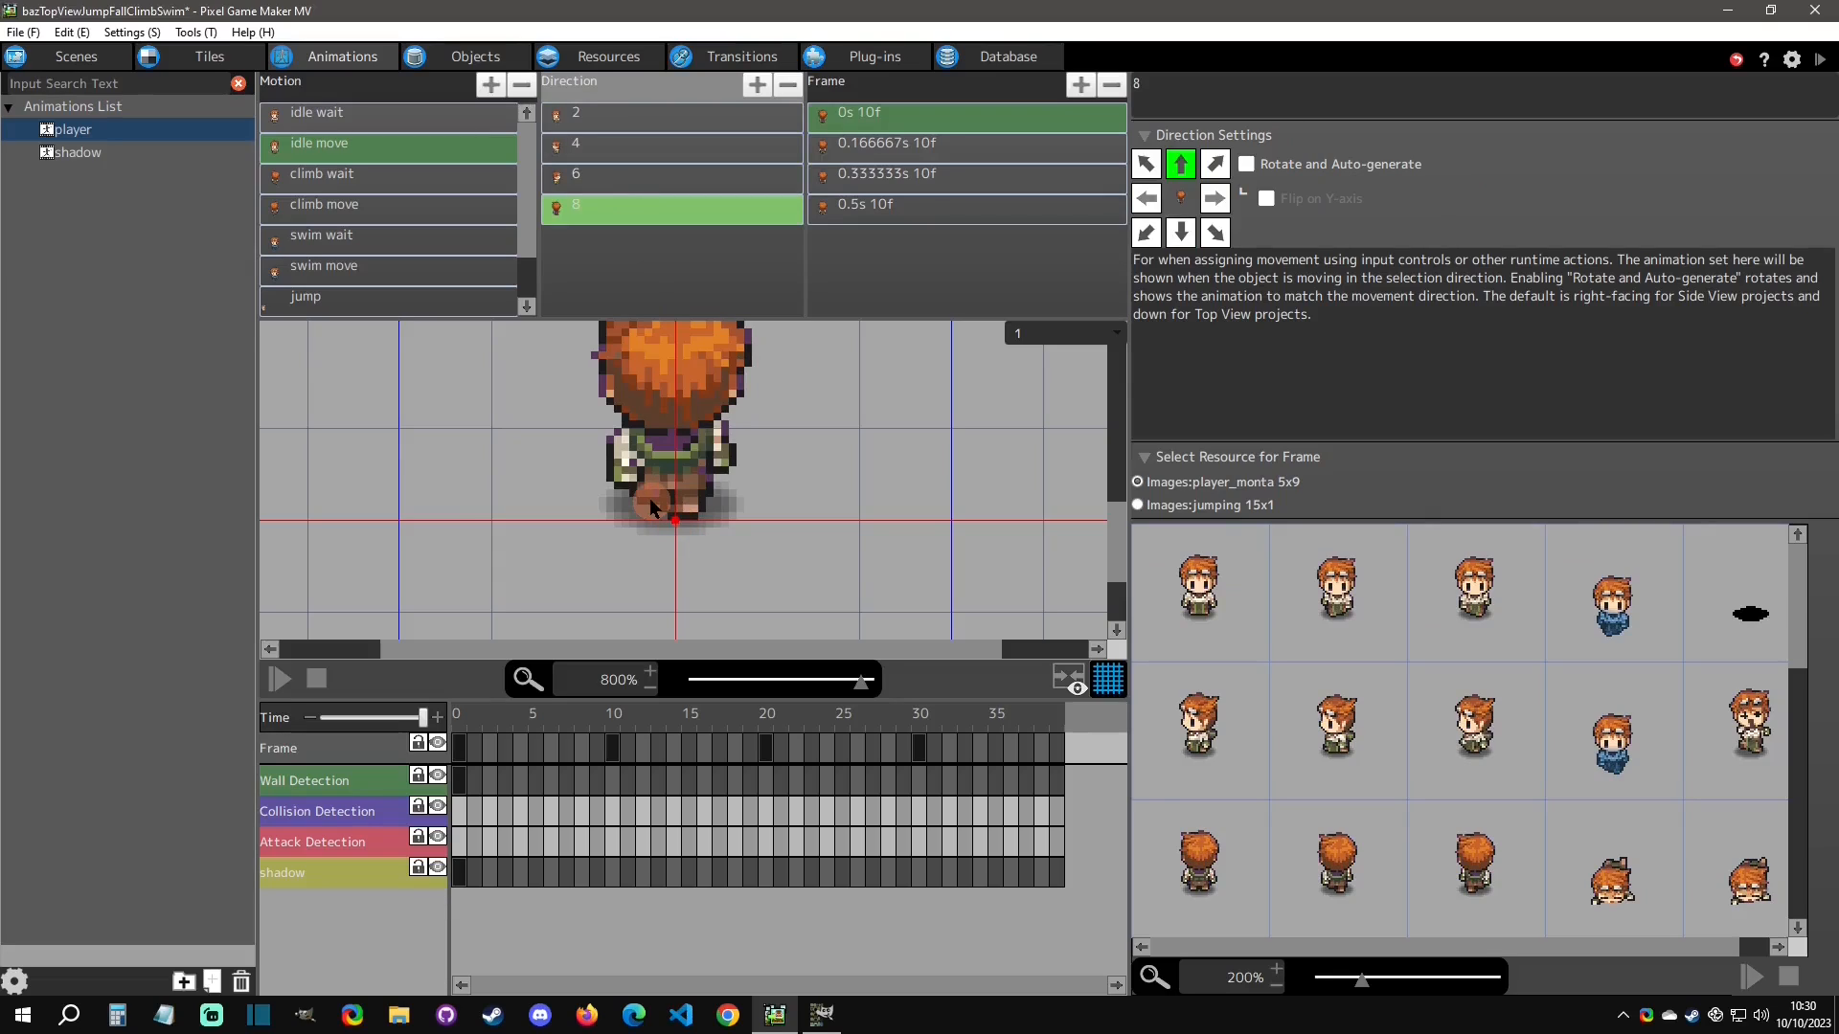
Compare the basic data of the player's idle wait and idle move motions.
{"action": "left_click", "coordinate": [346, 122]}
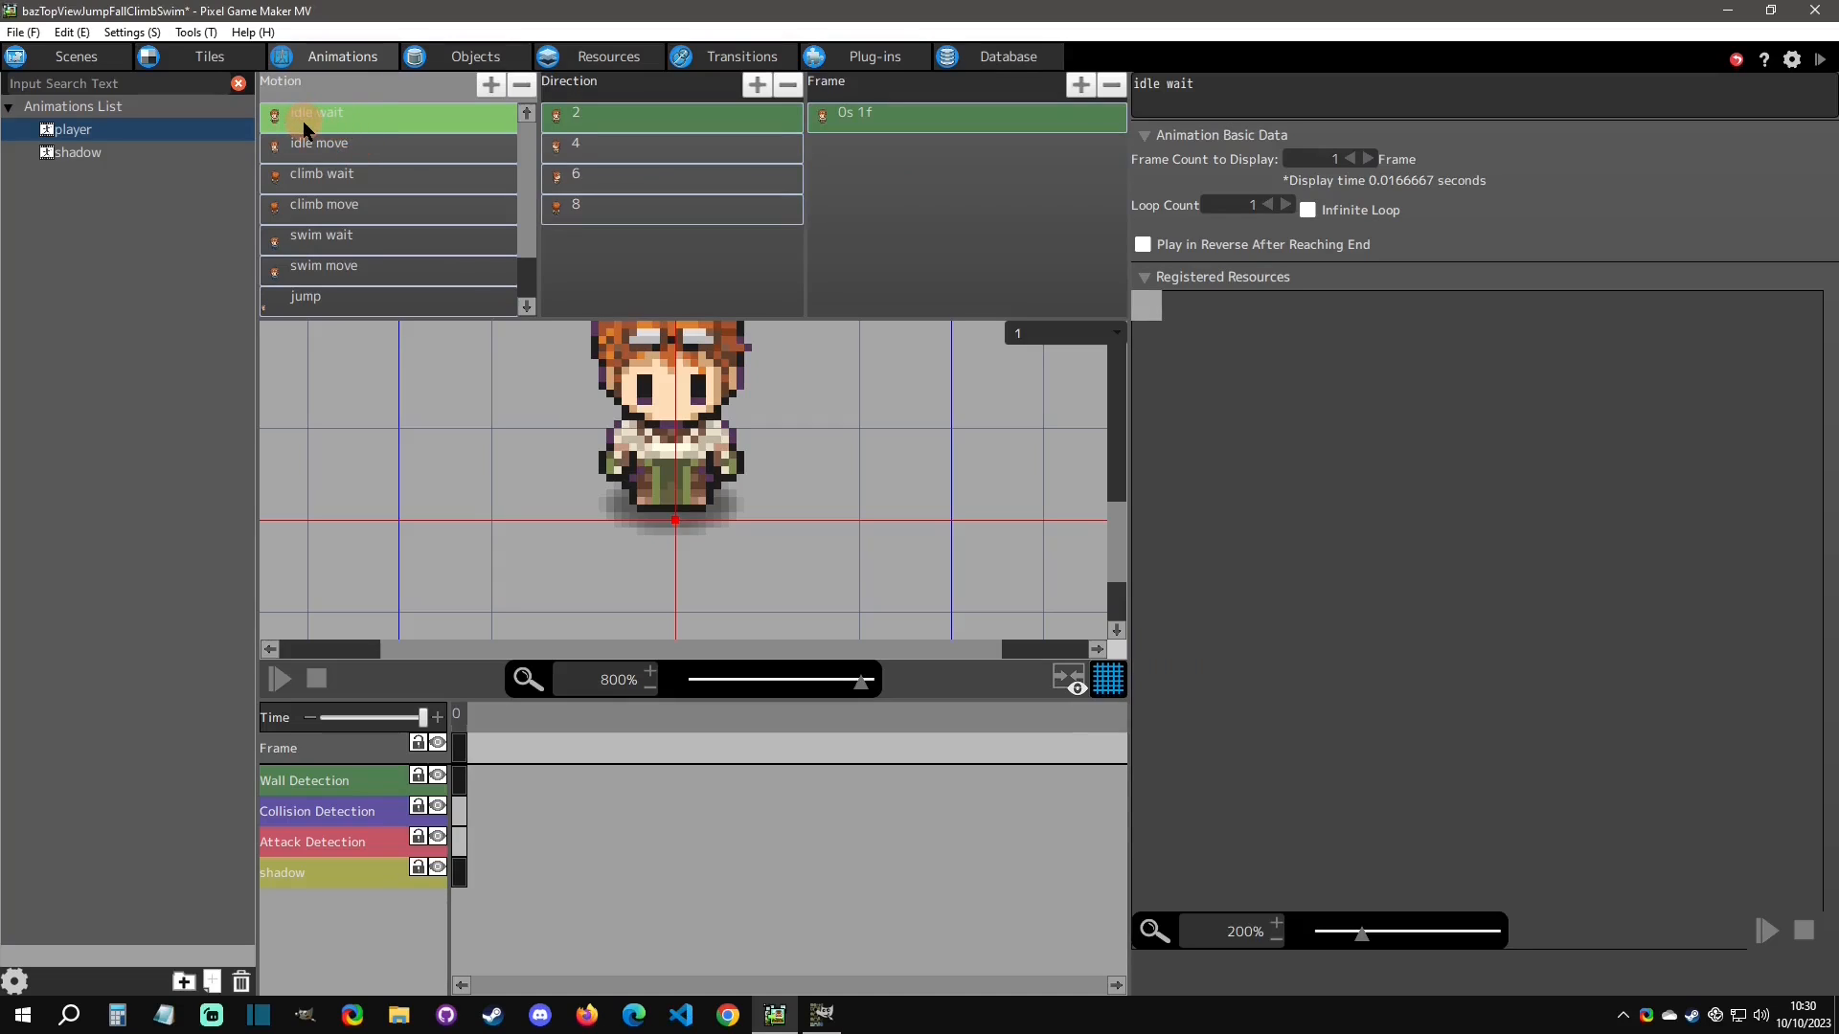
{"action": "left_click", "coordinate": [355, 145]}
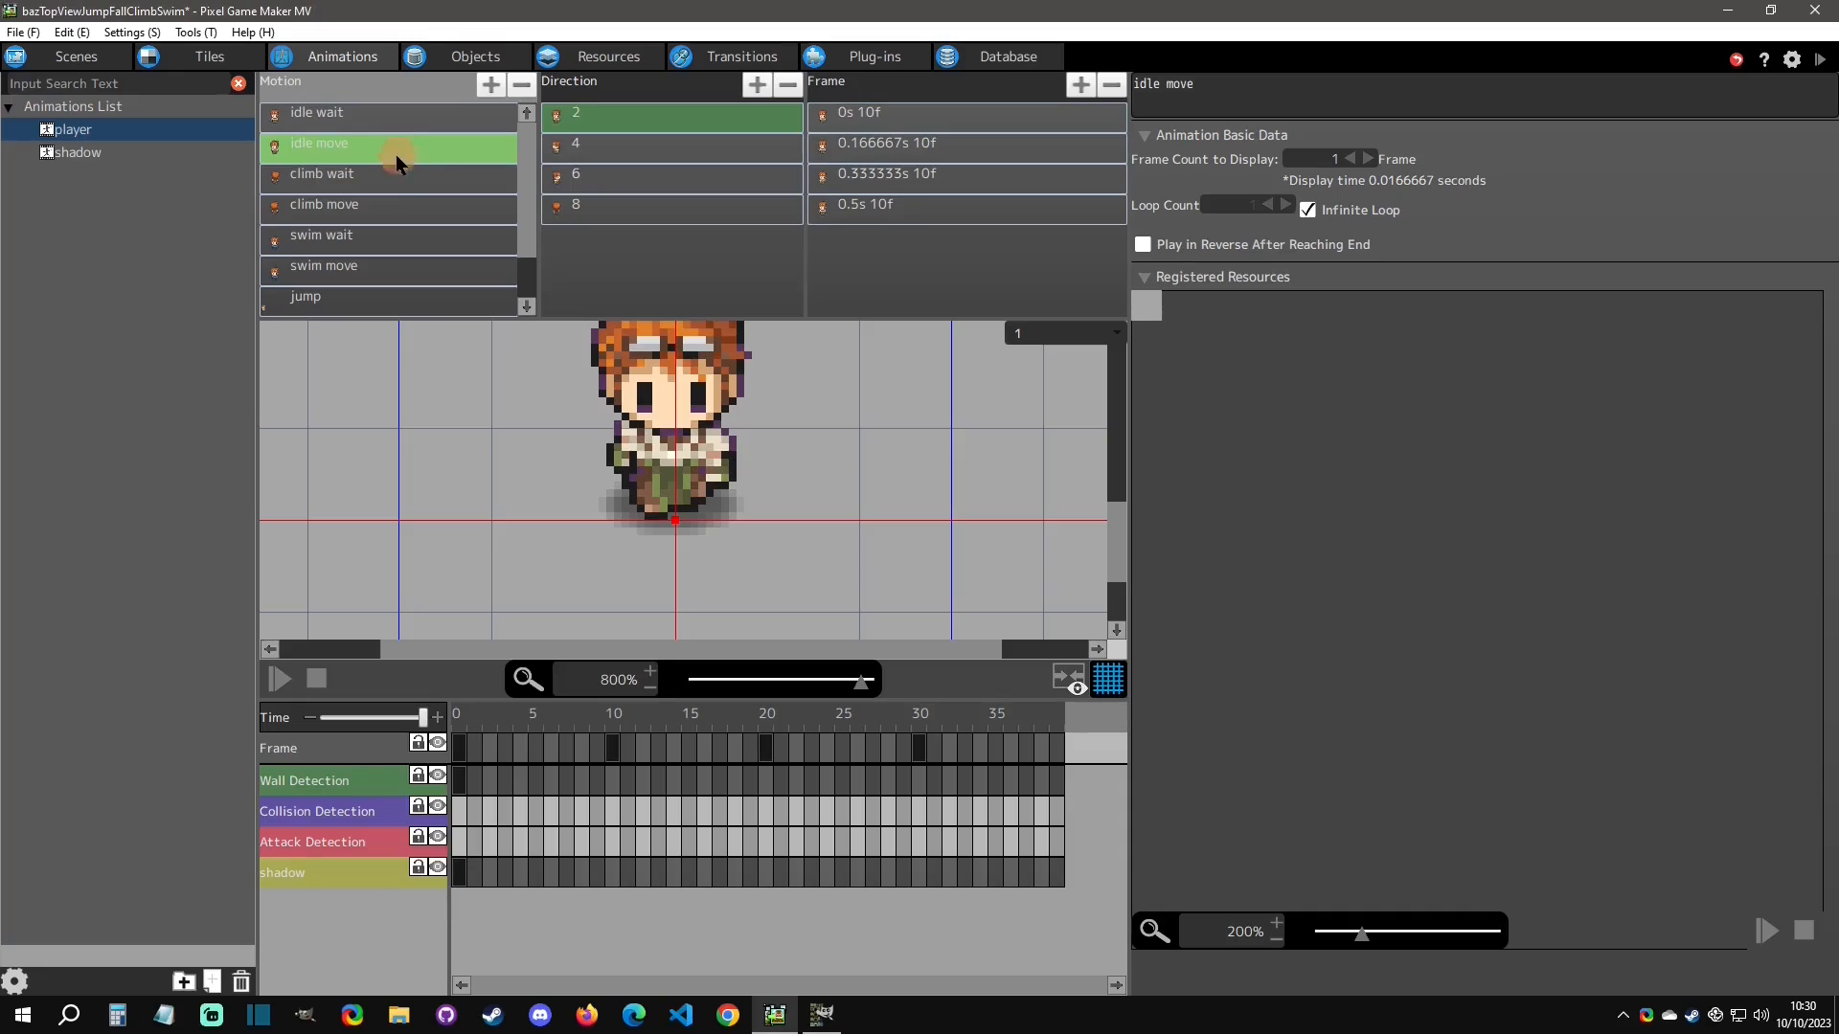
{"action": "left_click", "coordinate": [367, 119]}
{"action": "left_click", "coordinate": [378, 144]}
View the player's climb wait and climb move motions, with the sprite's offset from the origin in view.
{"action": "left_click", "coordinate": [403, 178]}
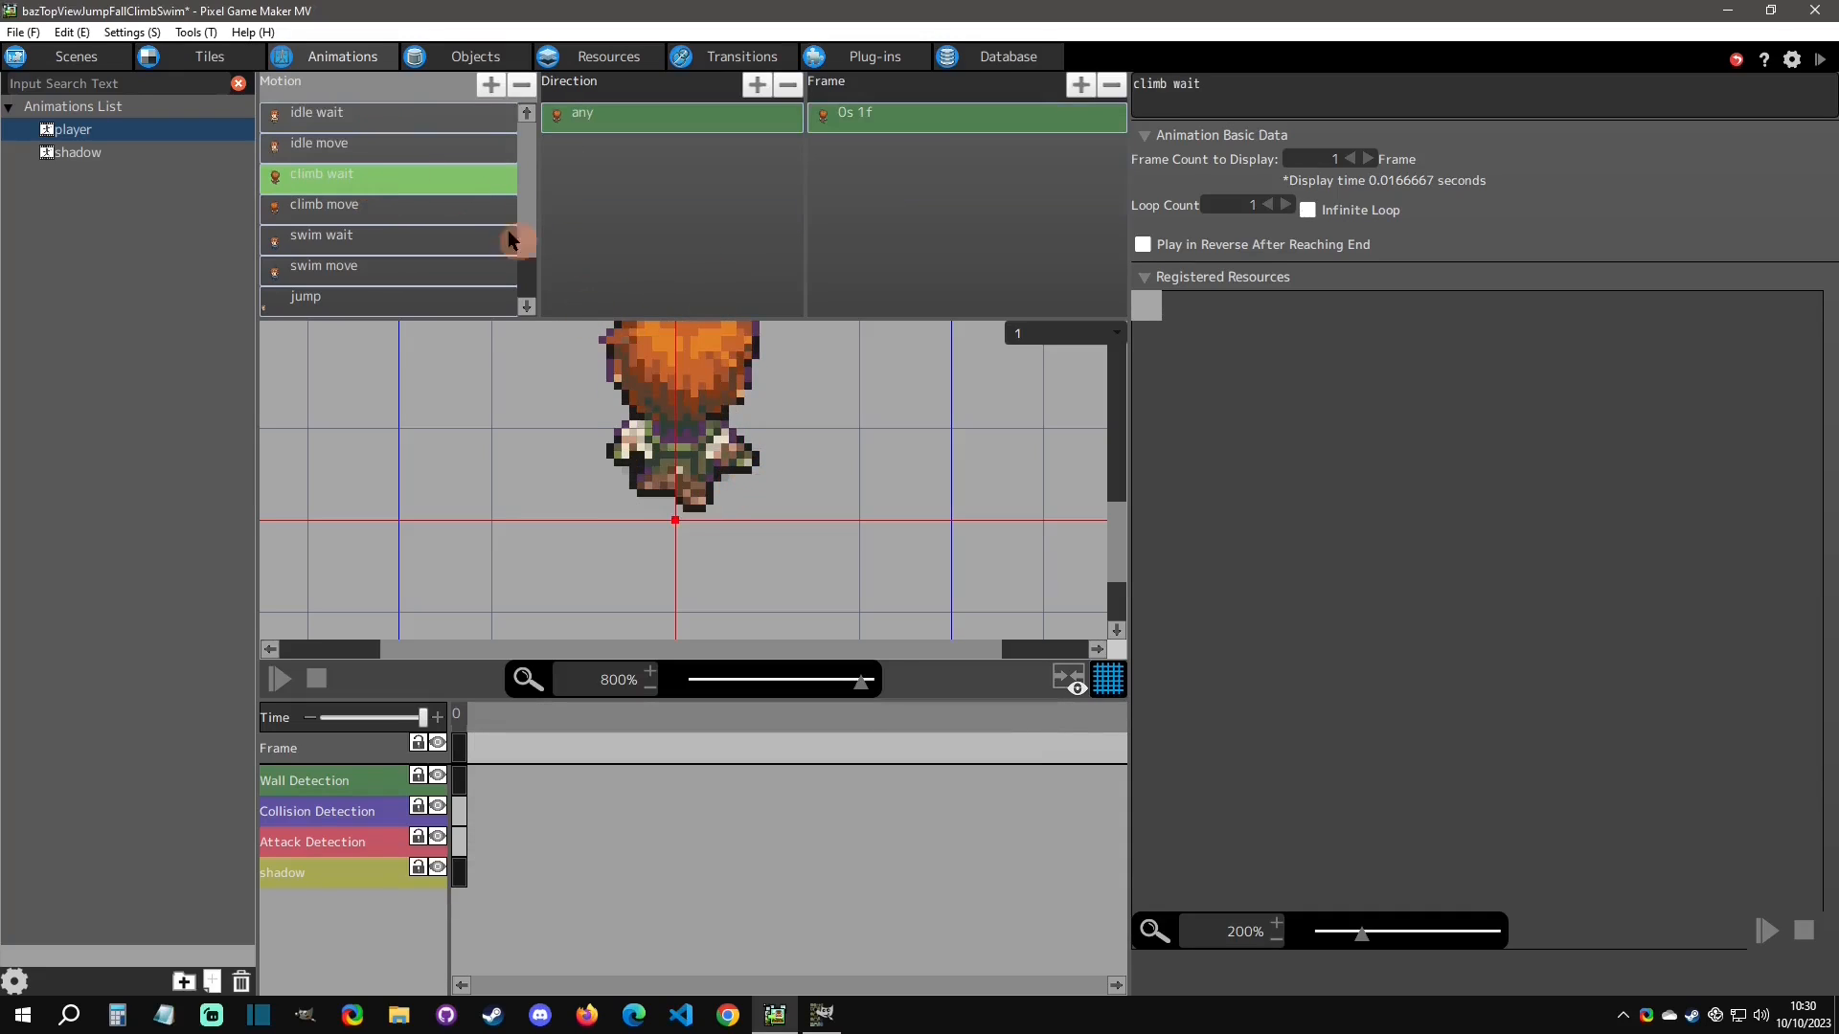
{"action": "left_click", "coordinate": [391, 204]}
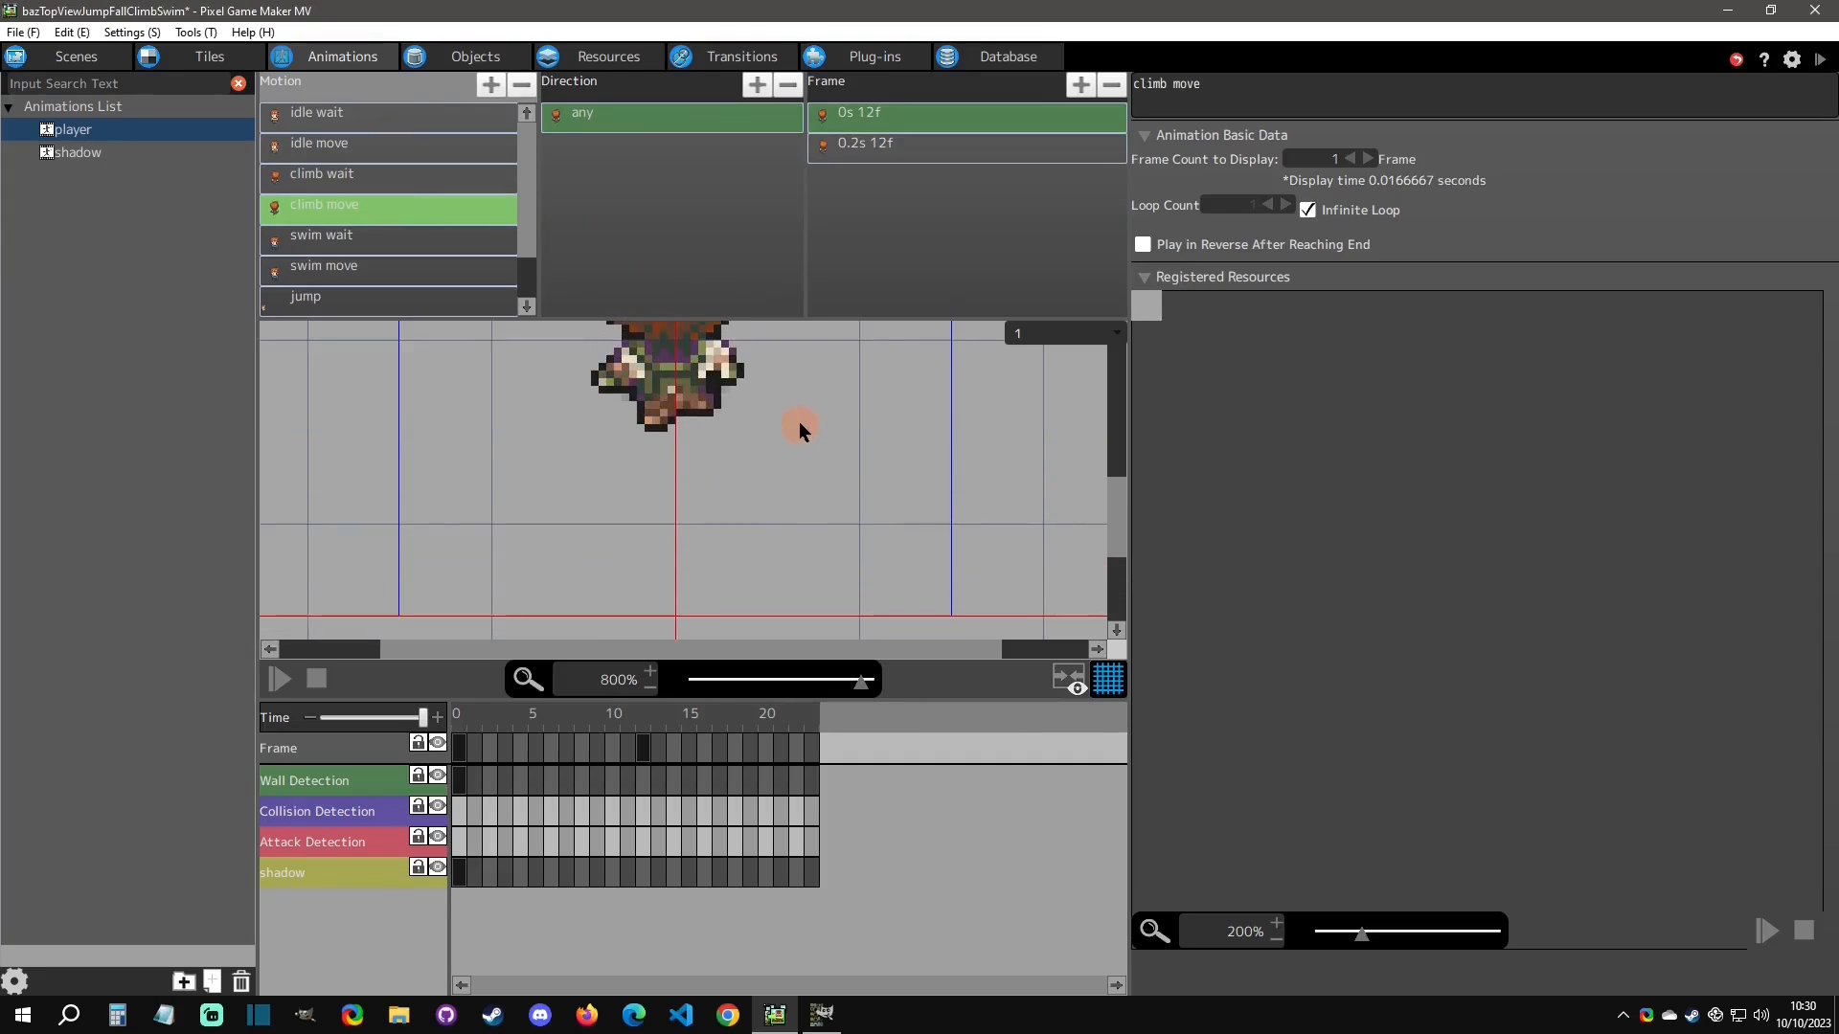
{"action": "scroll", "coordinate": [798, 421], "scroll_direction": "down", "scroll_amount": 1}
{"action": "scroll", "coordinate": [781, 408], "scroll_direction": "down", "scroll_amount": 2}
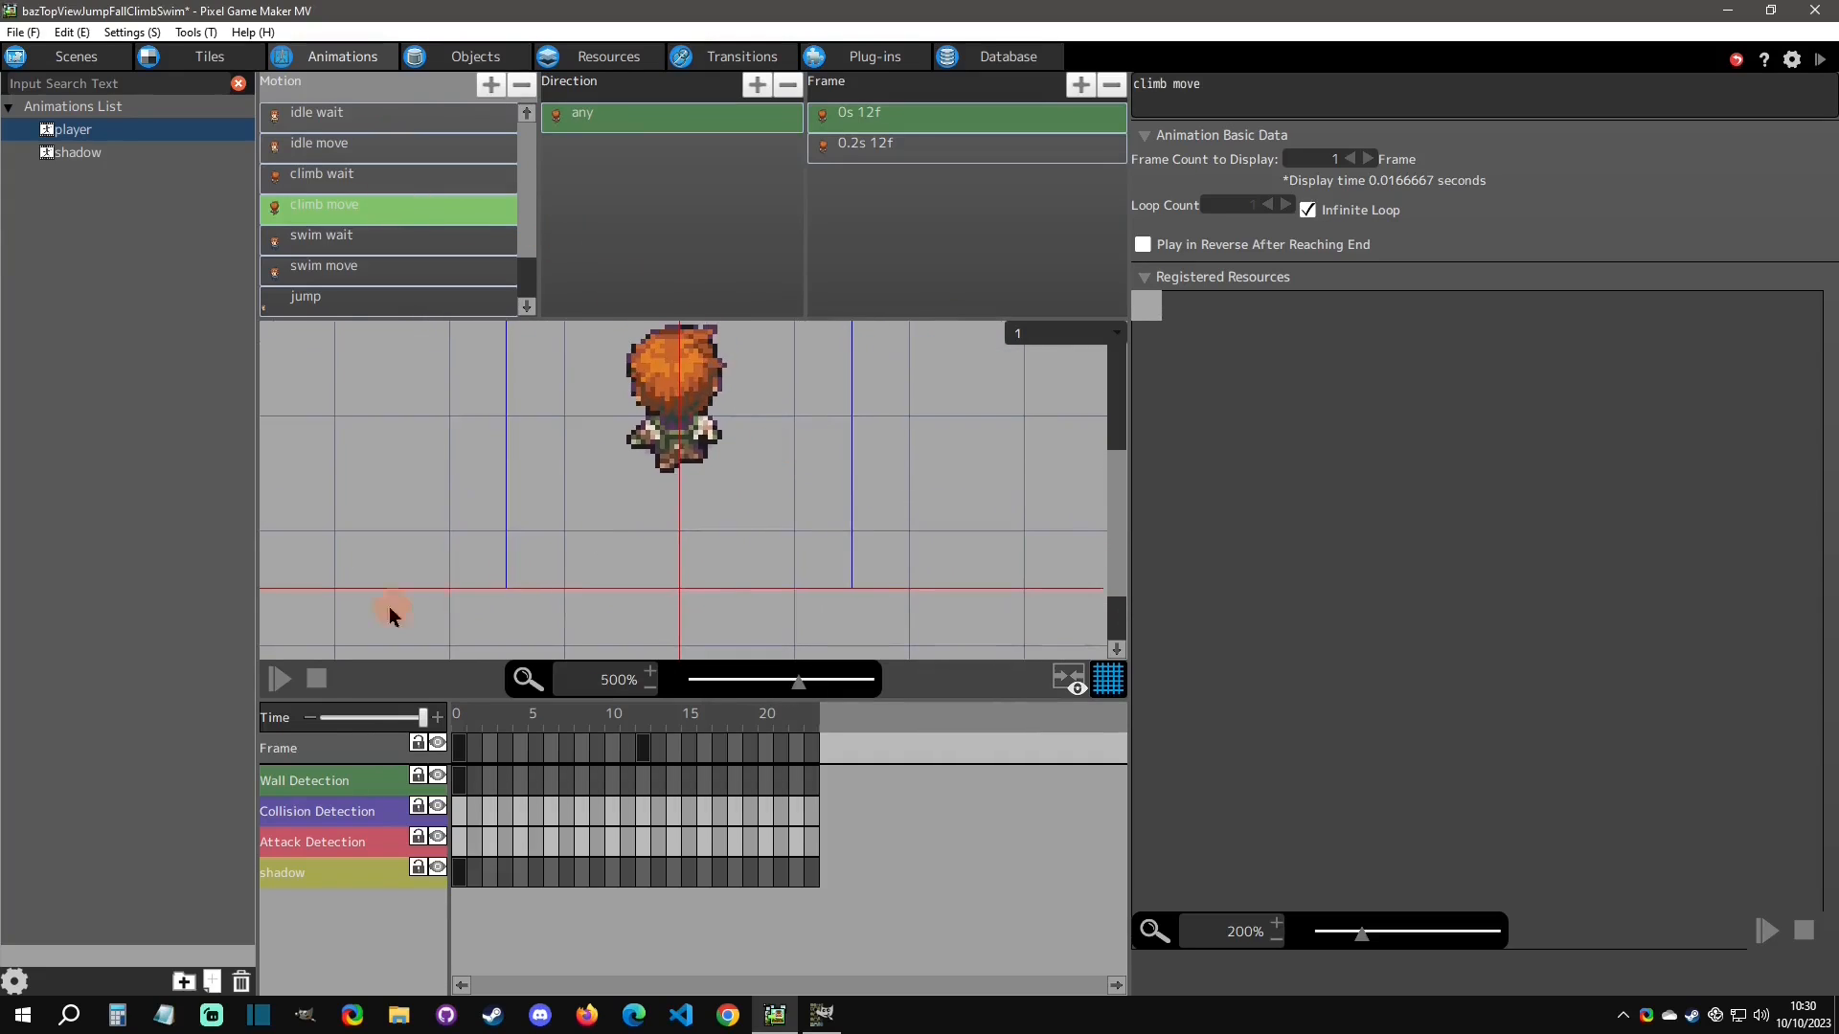
Play the player's climb move animation, and preview the swim wait and swim move motions.
{"action": "left_click", "coordinate": [283, 688]}
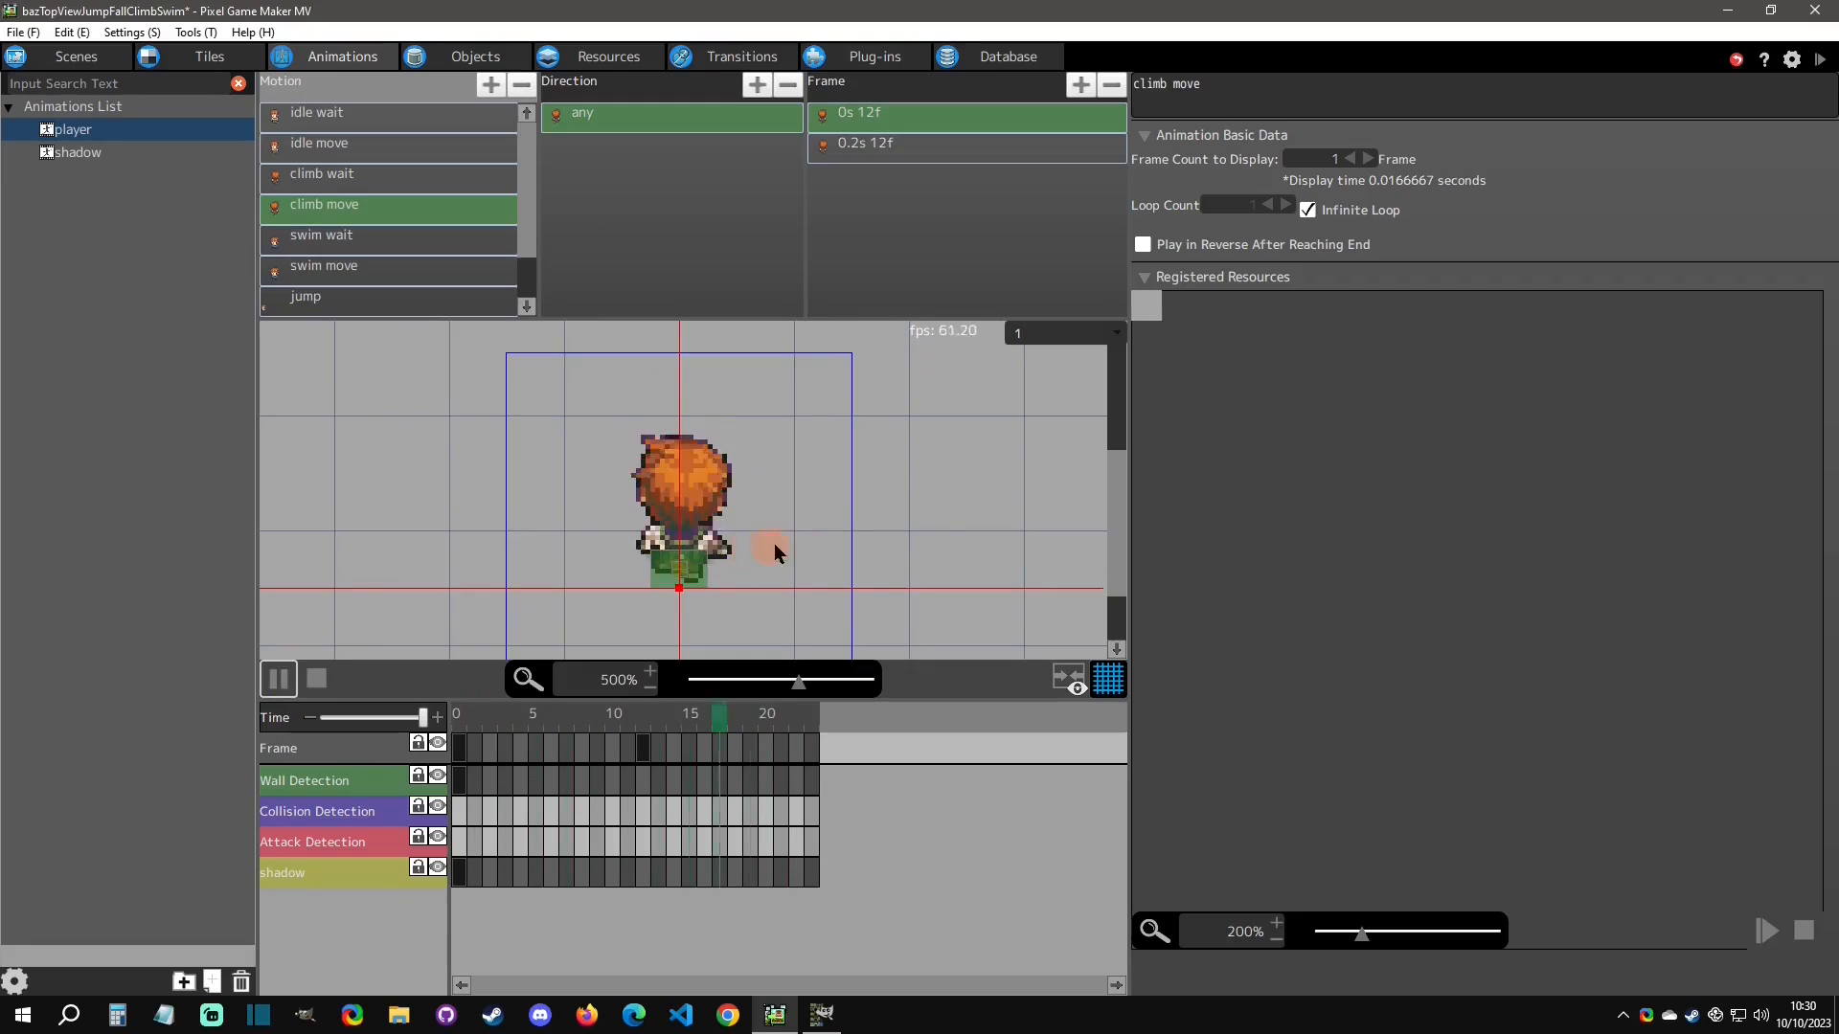
{"action": "left_click", "coordinate": [435, 208]}
{"action": "left_click", "coordinate": [364, 234]}
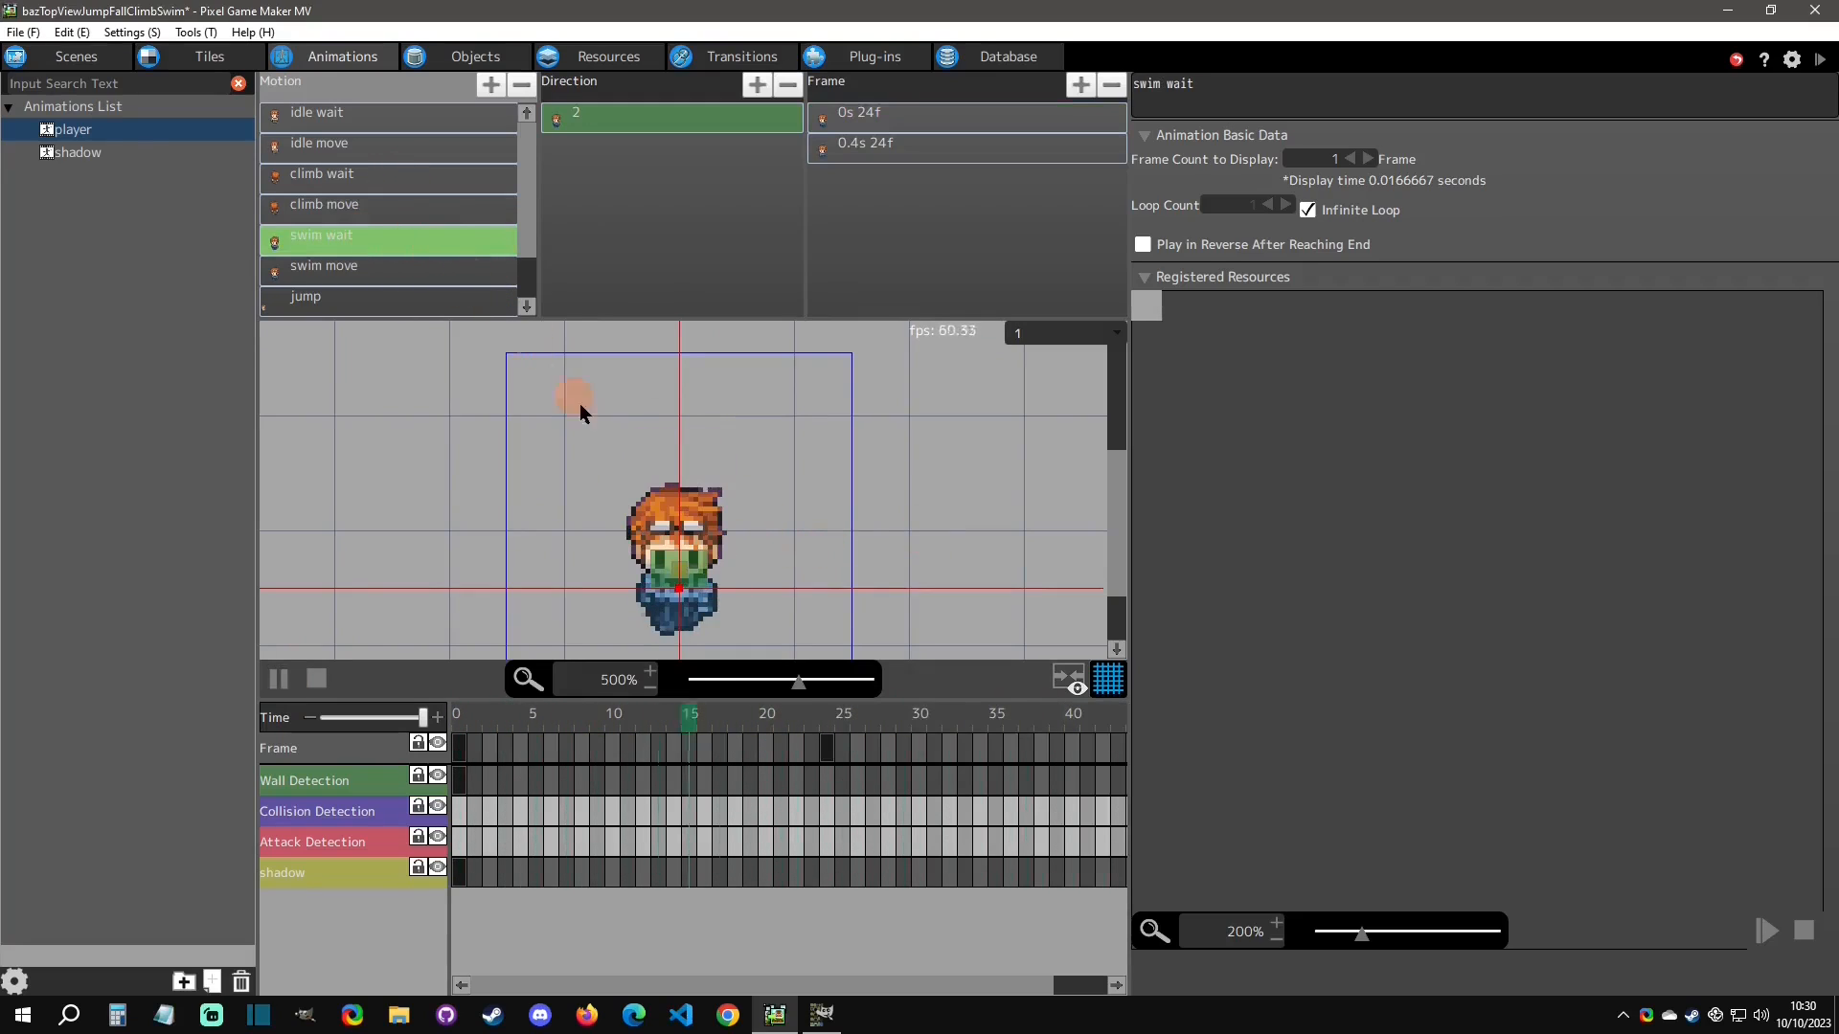
{"action": "left_click", "coordinate": [387, 274]}
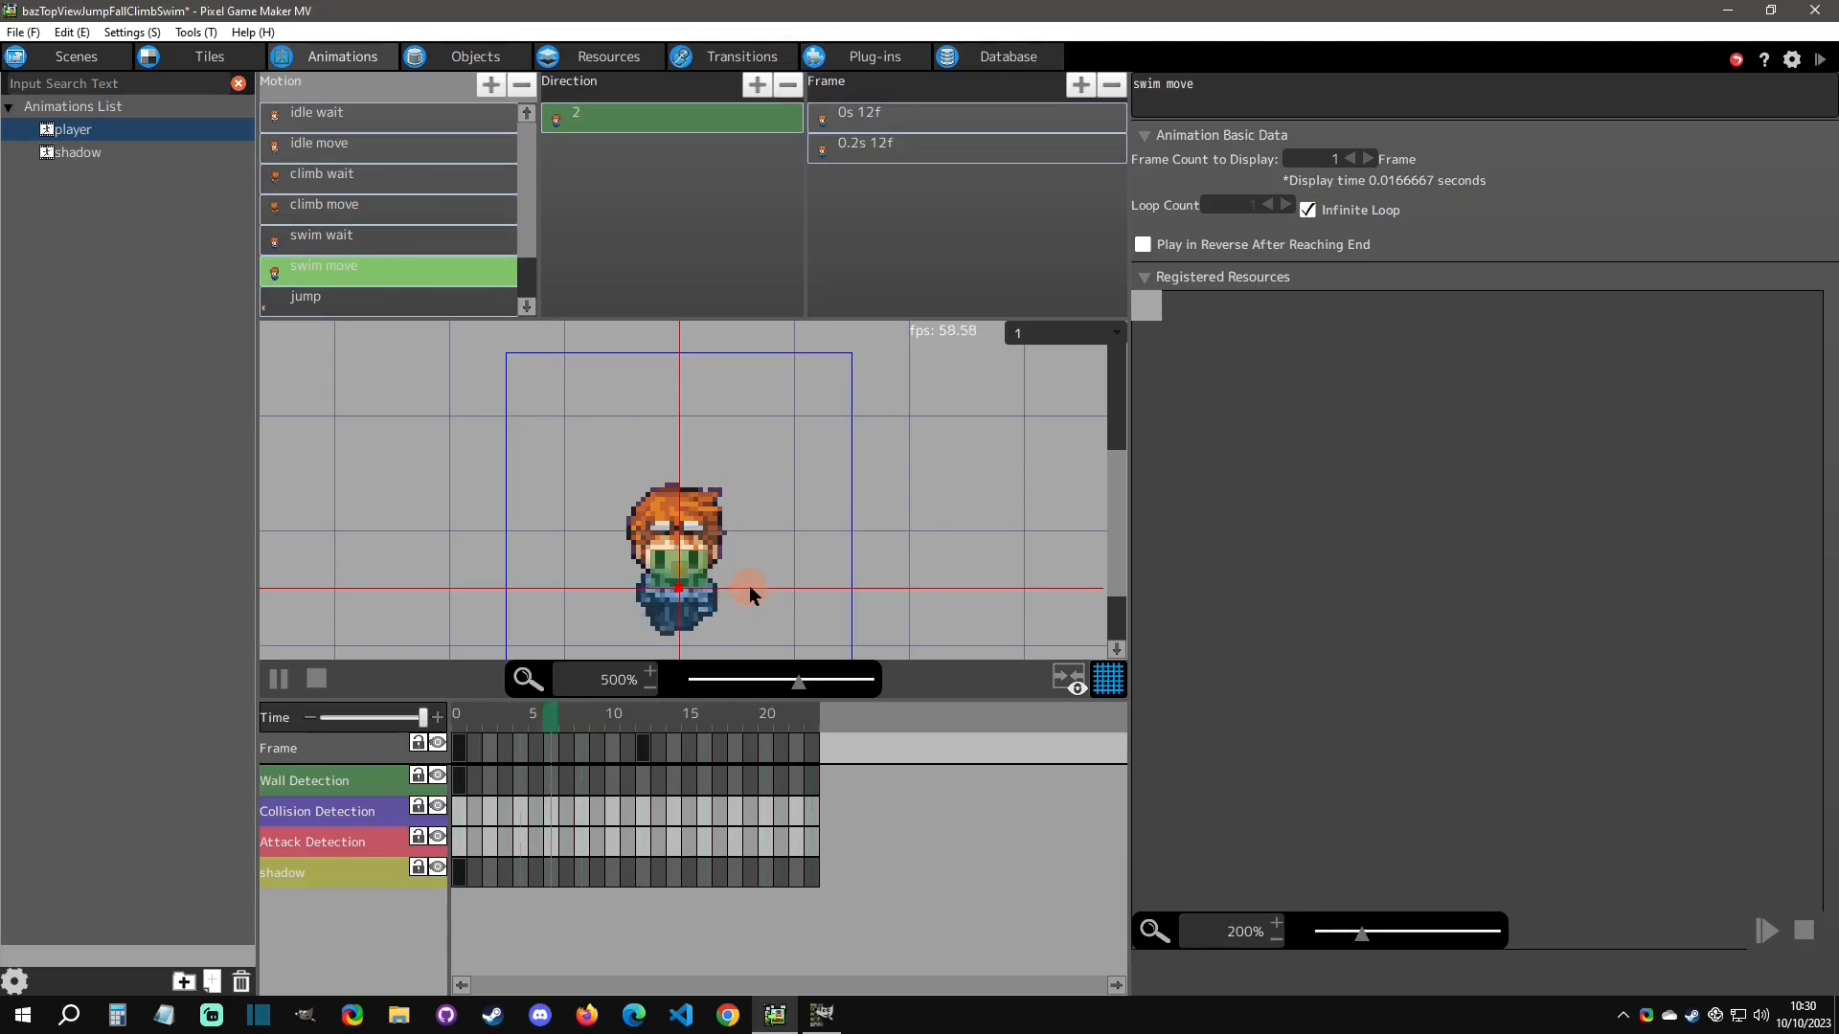
Compare the sprite's position relative to the origin in the swim move, idle wait and swim wait motions.
{"action": "scroll", "coordinate": [788, 556], "scroll_direction": "down", "scroll_amount": 1}
{"action": "middle_click_drag", "start_coordinate": [789, 554], "coordinate": [803, 490]}
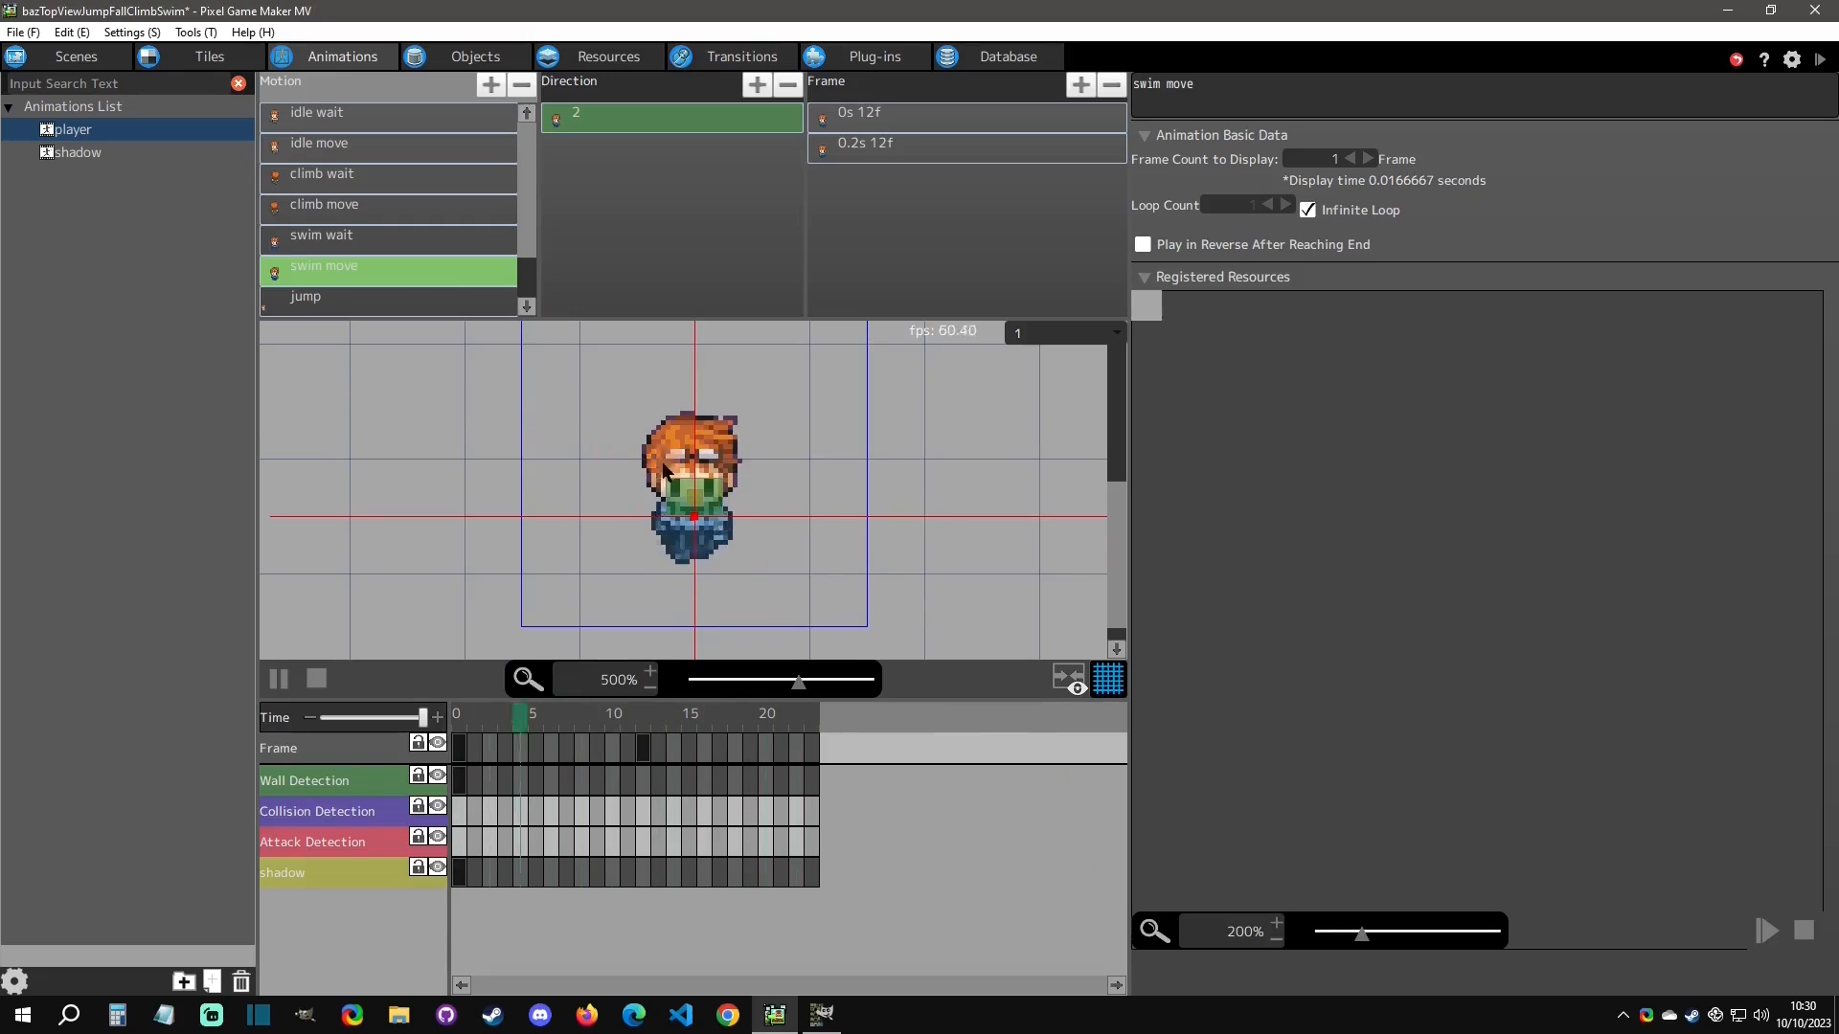
{"action": "left_click", "coordinate": [358, 117]}
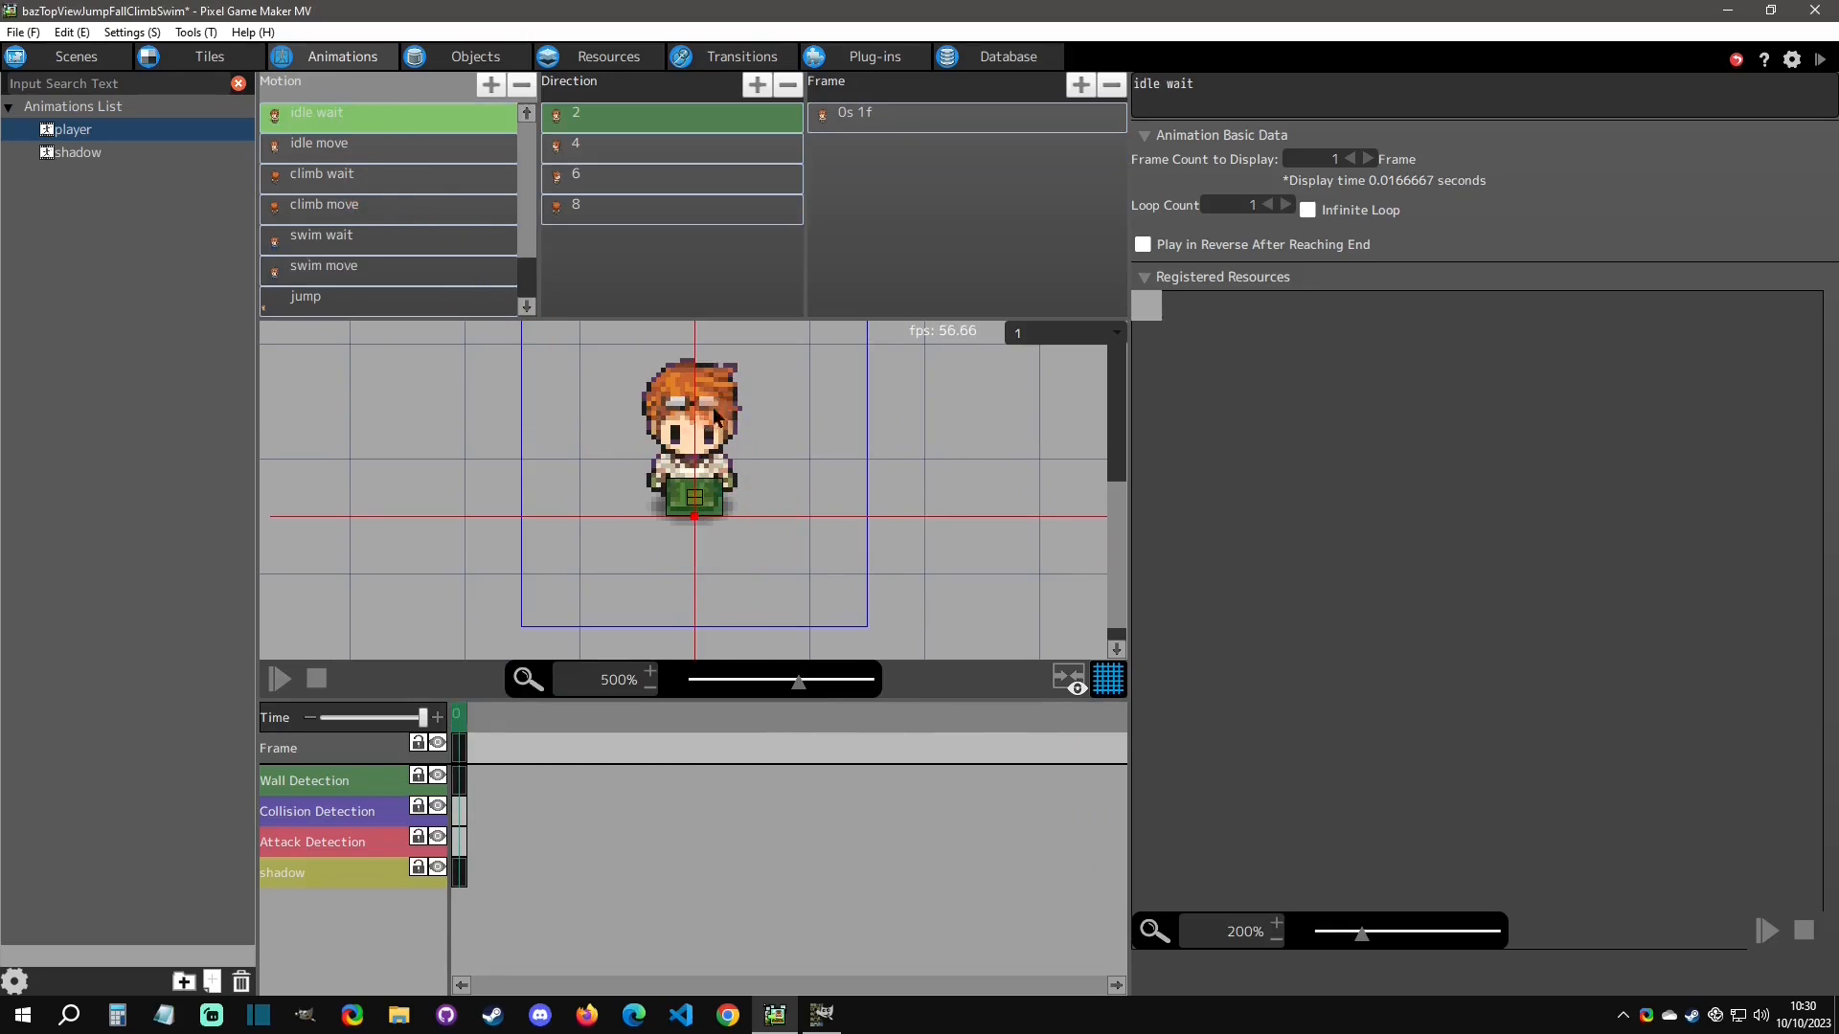
{"action": "left_click", "coordinate": [346, 243]}
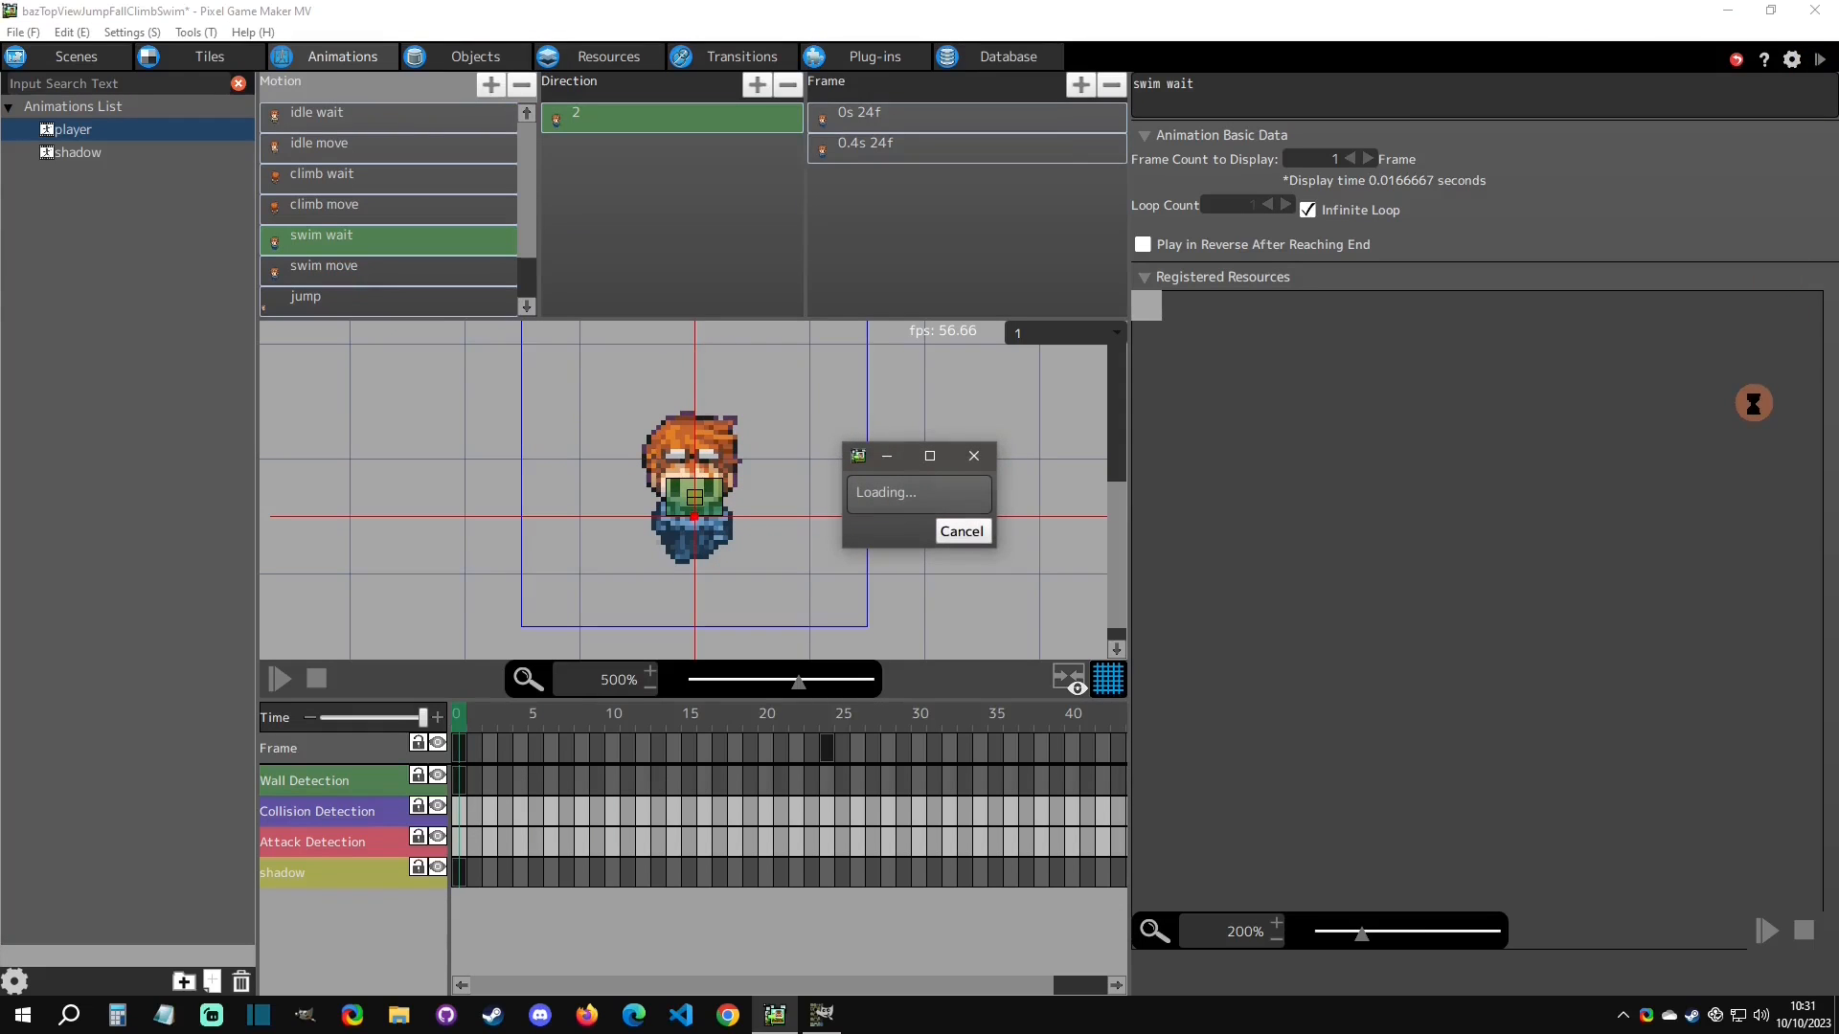
Test-play the game, moving the player into the water pool and swimming downward, and close the test window.
{"action": "key", "text": "Left"}
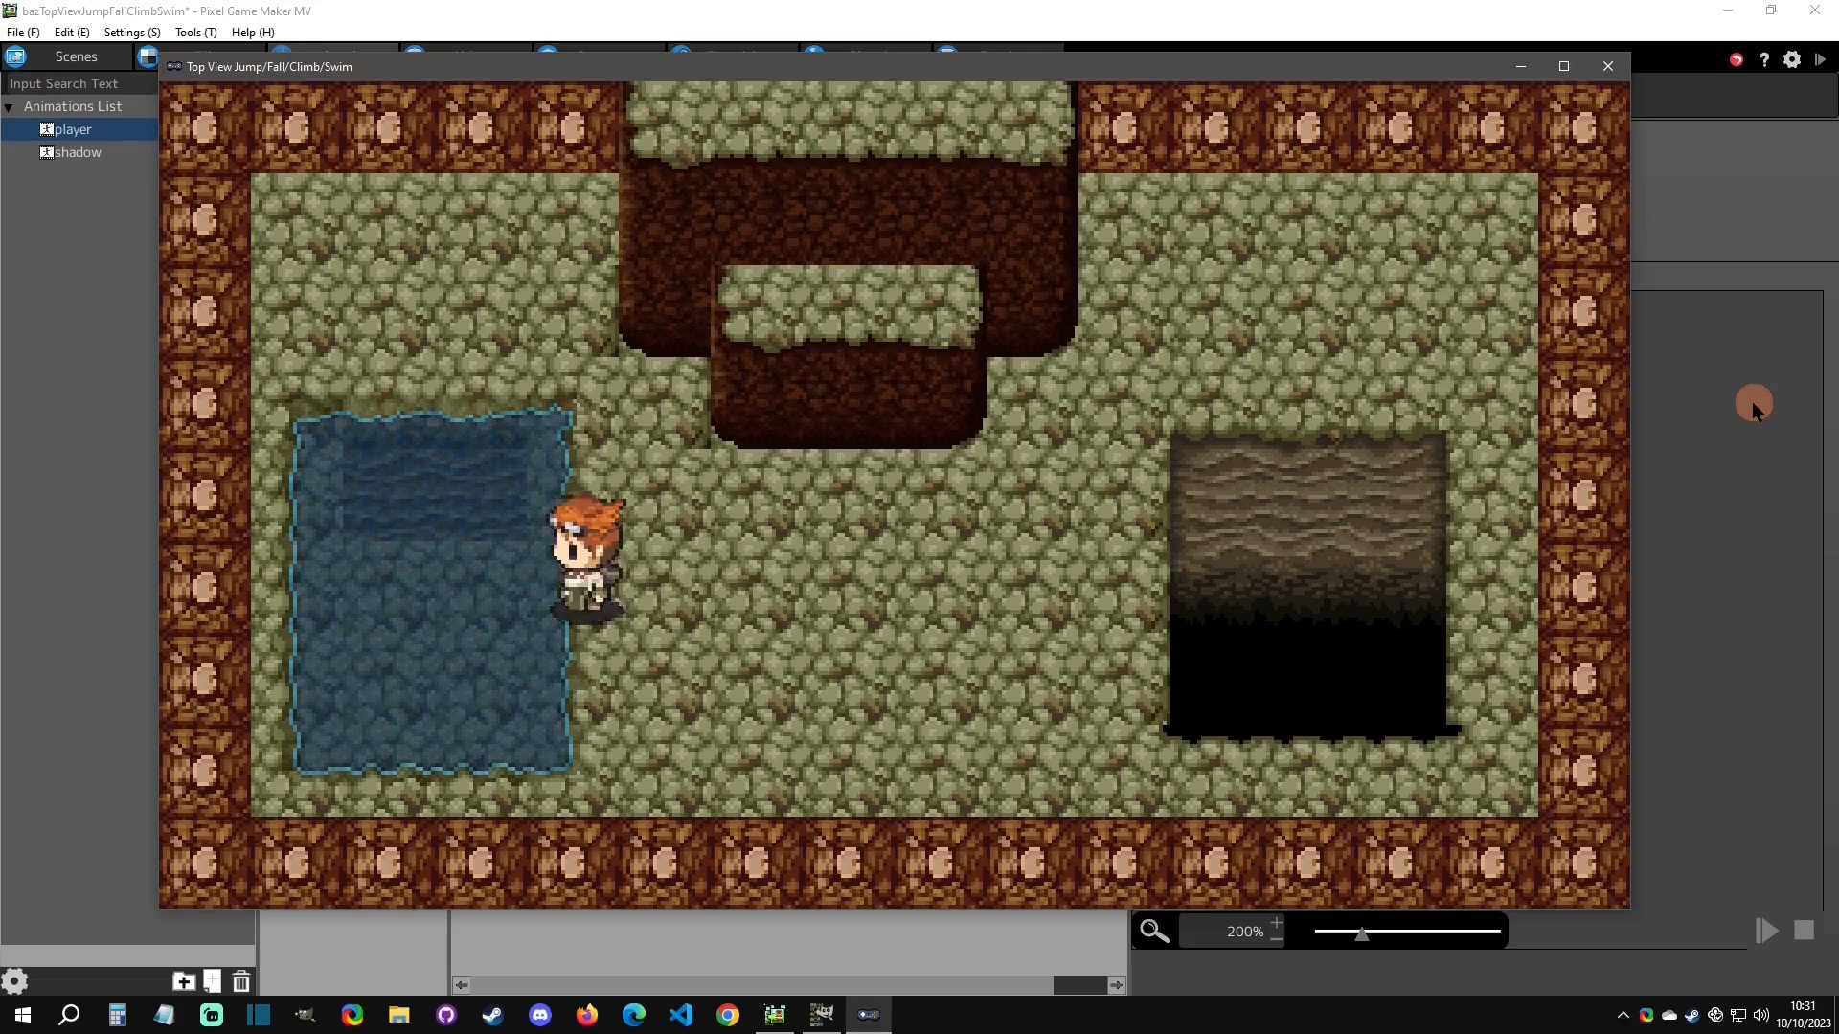
{"action": "key", "text": "Left"}
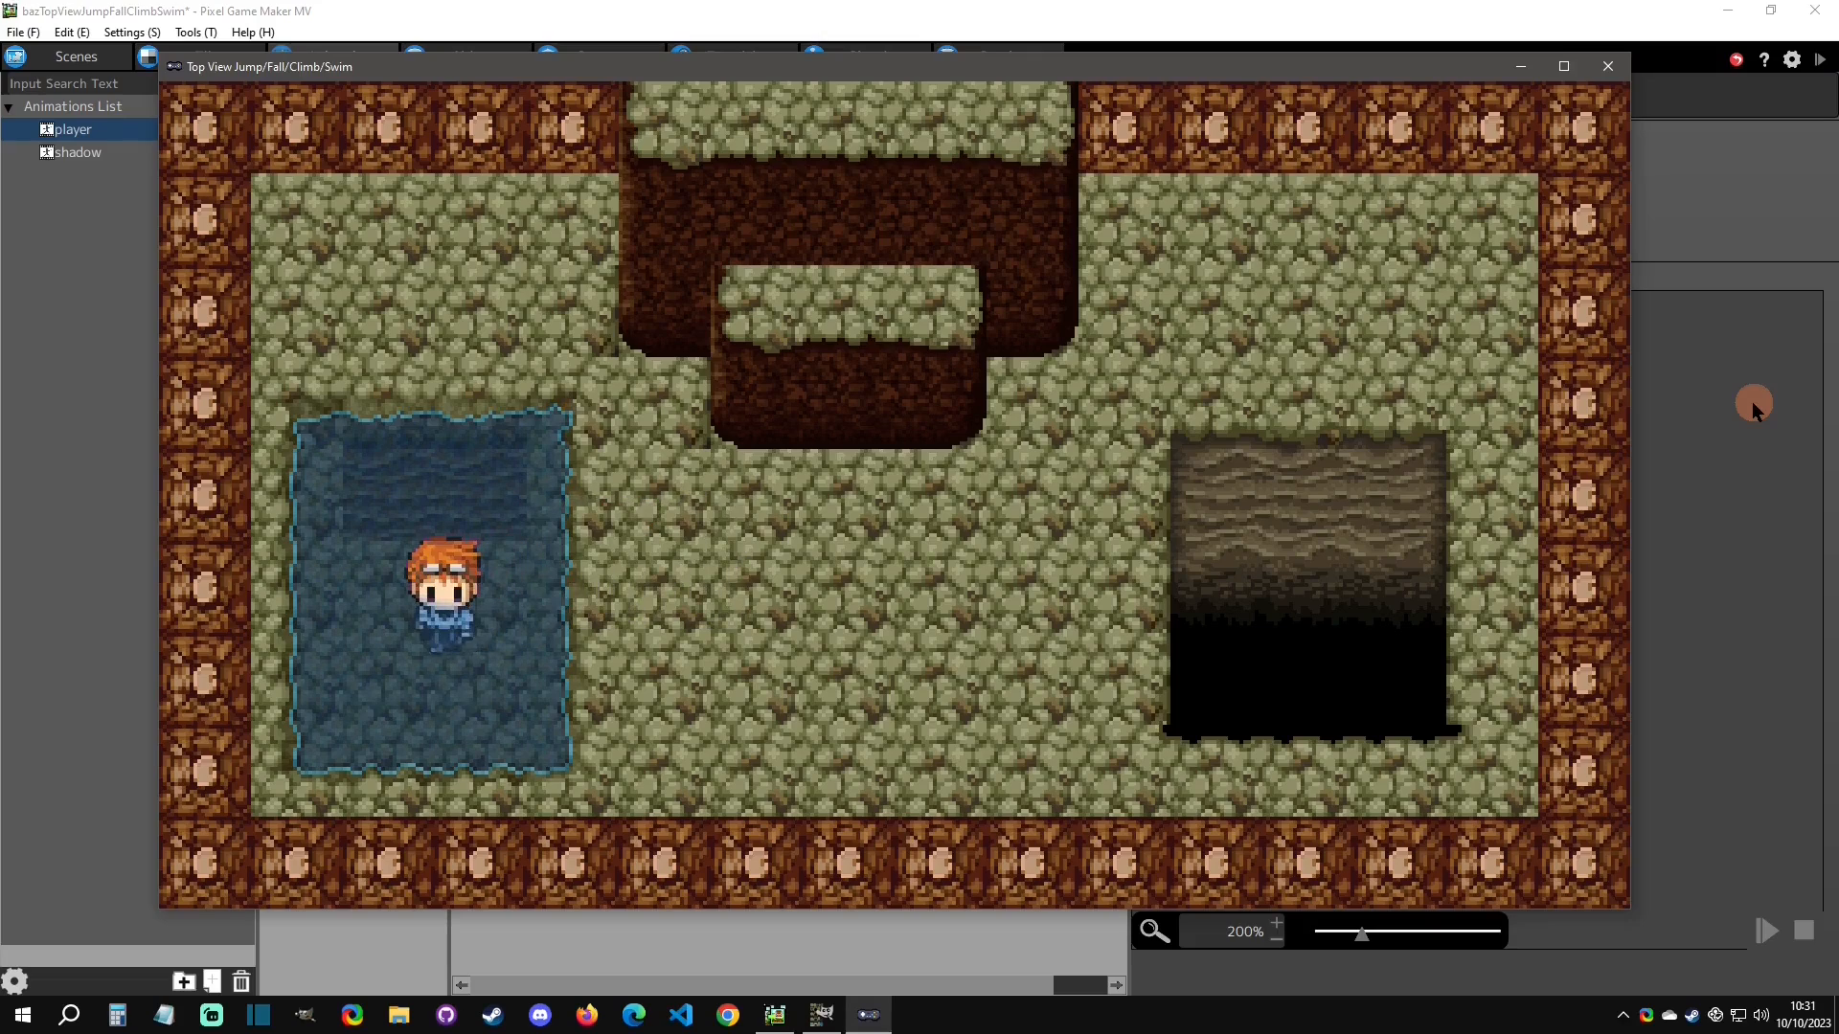
{"action": "key", "text": "Down"}
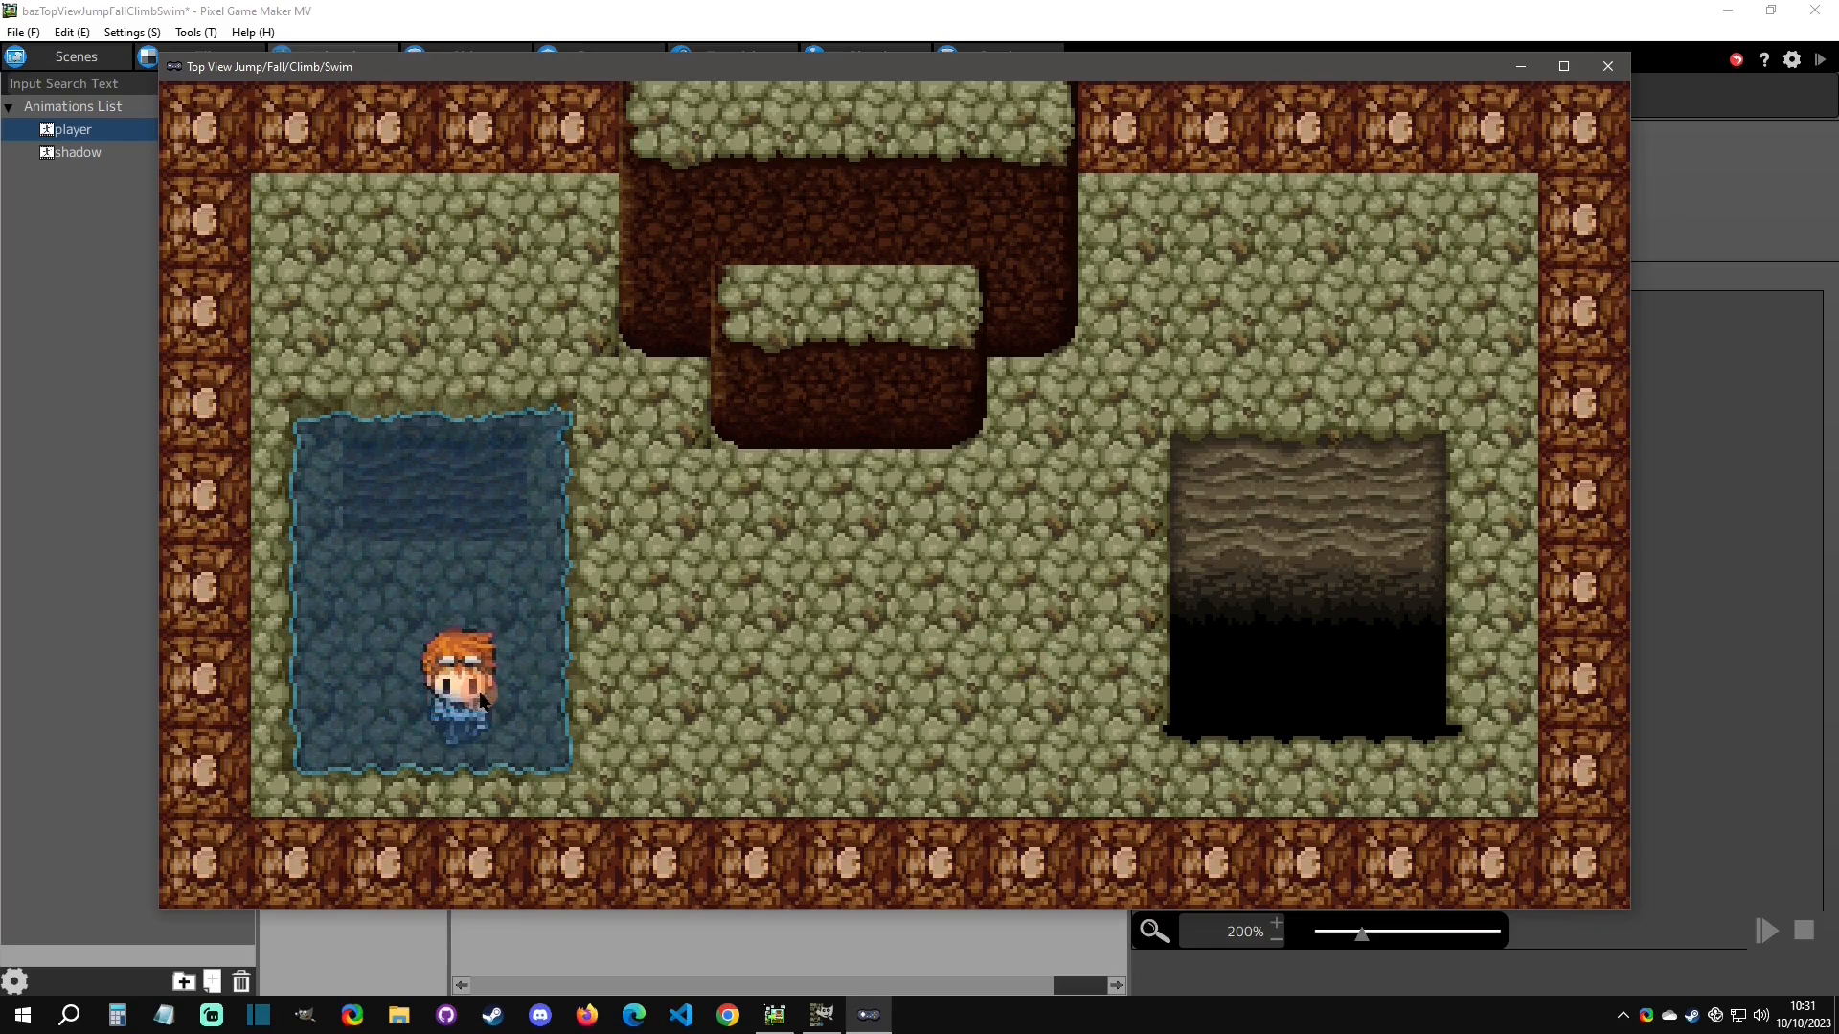
{"action": "left_click", "coordinate": [1608, 66]}
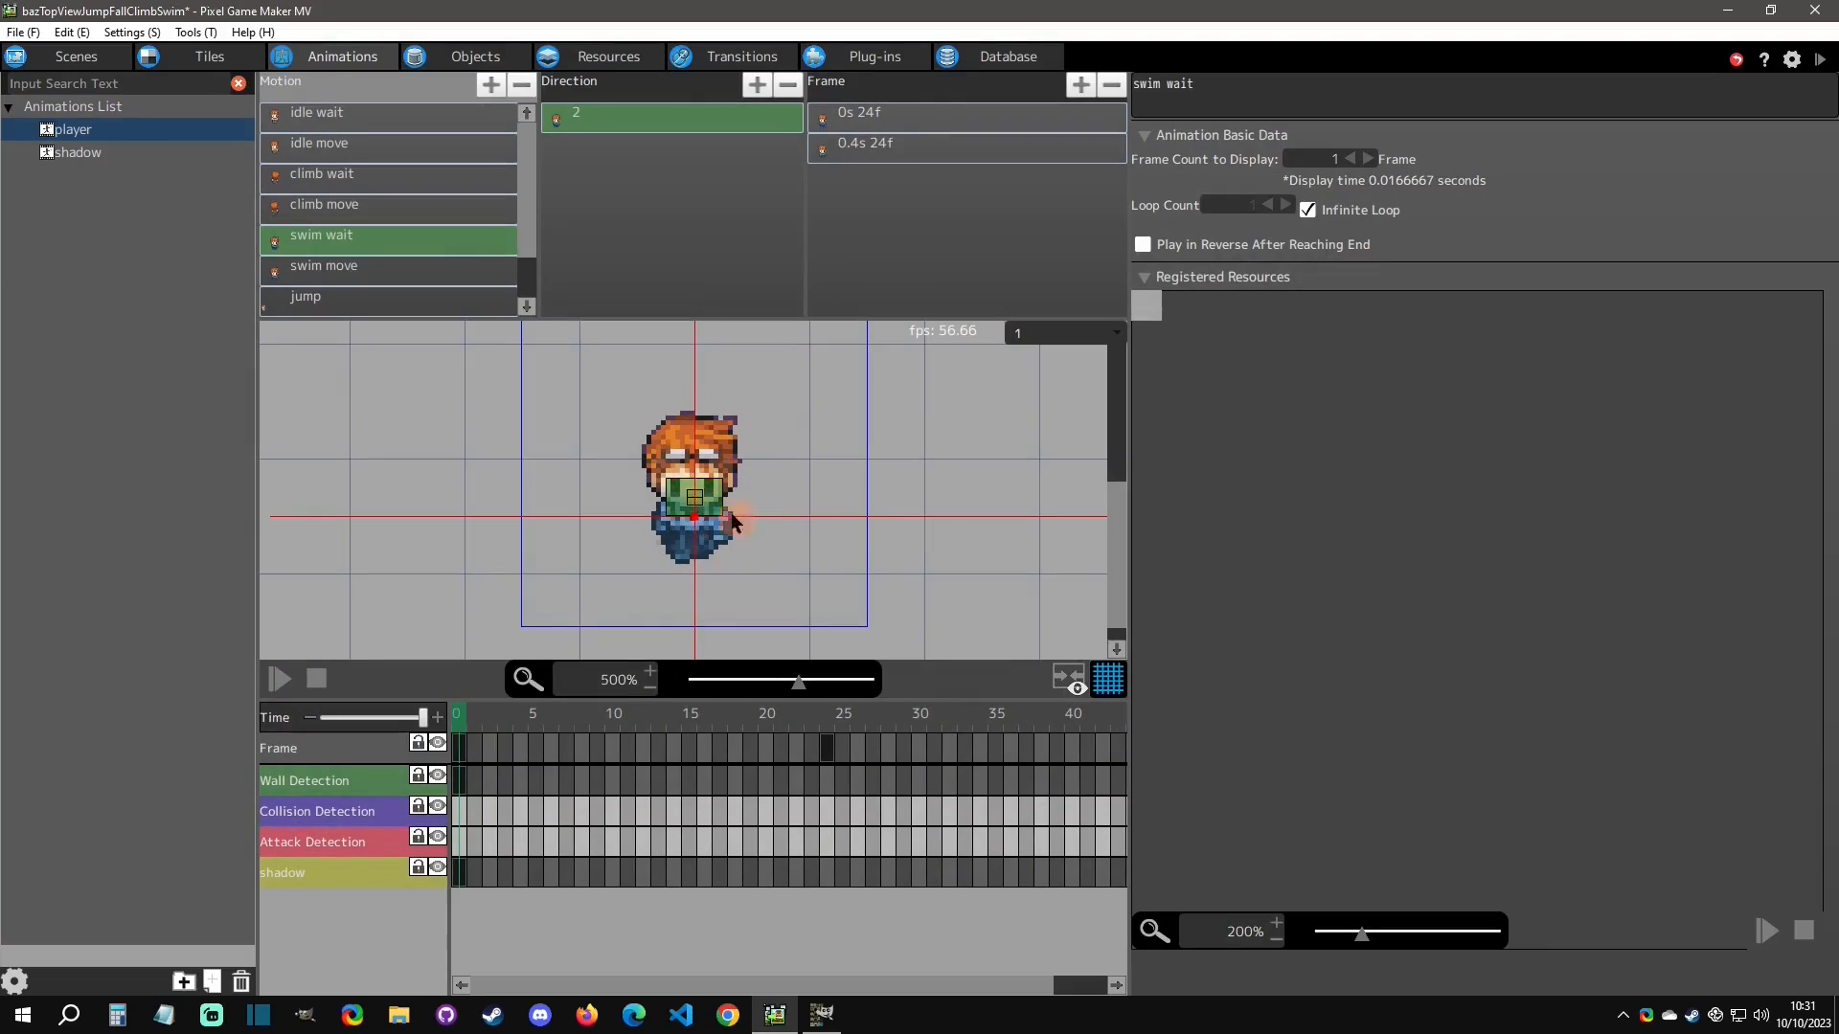
View the player's jump motion at 200% zoom with the whole sprite frame and origin in view.
{"action": "left_click", "coordinate": [693, 565]}
{"action": "scroll", "coordinate": [351, 272], "scroll_direction": "down", "scroll_amount": 2}
{"action": "left_click", "coordinate": [343, 240]}
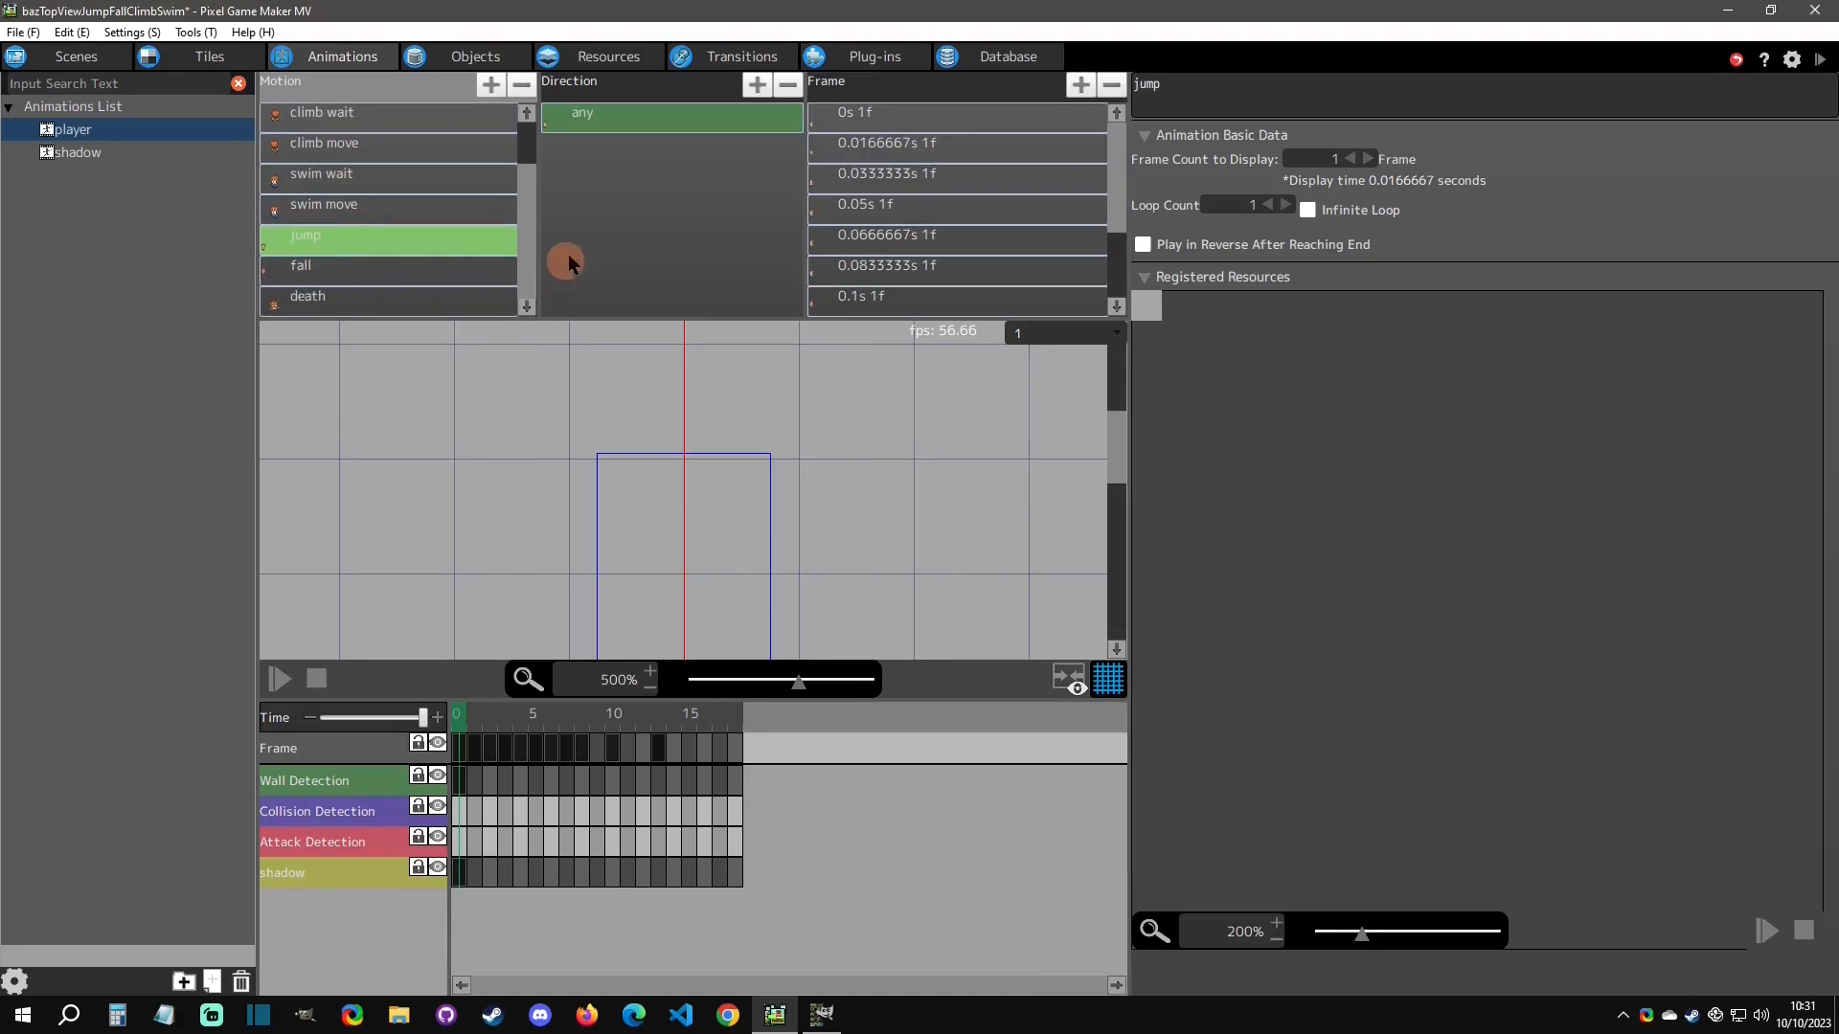
{"action": "left_click", "coordinate": [710, 683]}
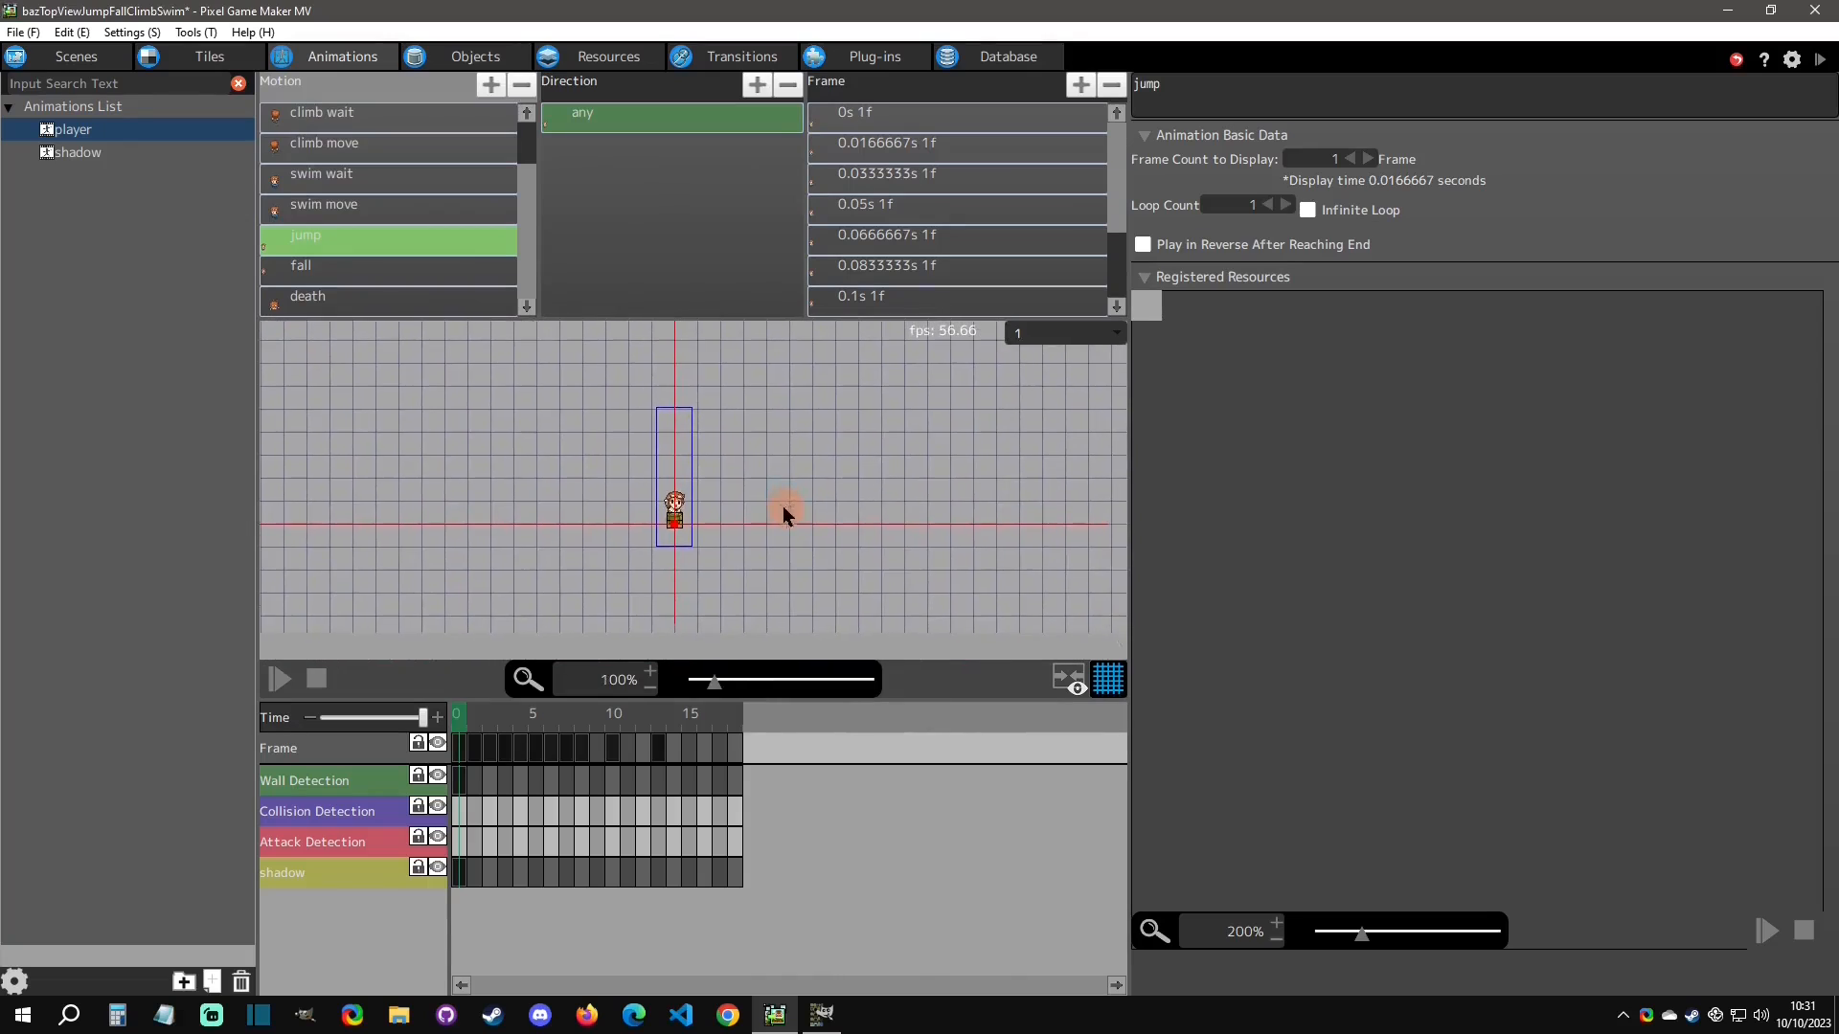
{"action": "scroll", "coordinate": [797, 481], "scroll_direction": "up", "scroll_amount": 2}
{"action": "middle_click_drag", "start_coordinate": [772, 529], "coordinate": [756, 567]}
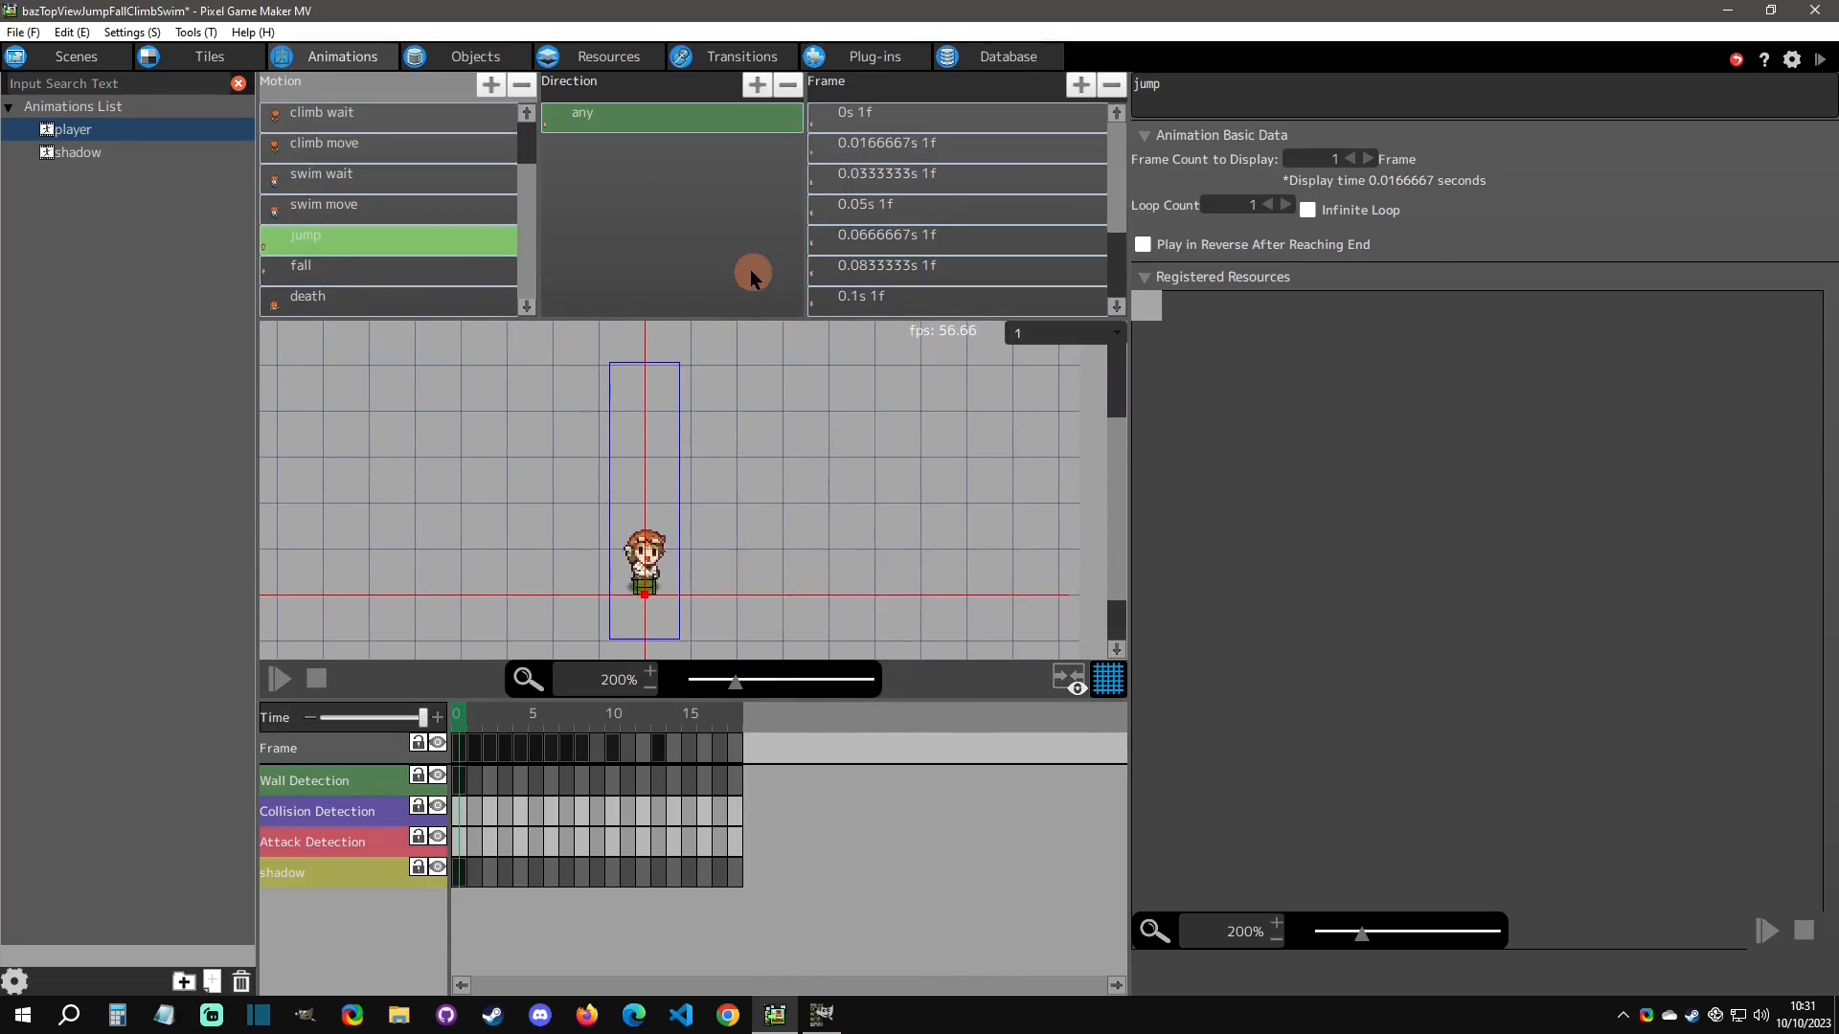
Step through the jump motion's frames from 0s to 0.216667s to examine how the sprite rises.
{"action": "left_click", "coordinate": [852, 117]}
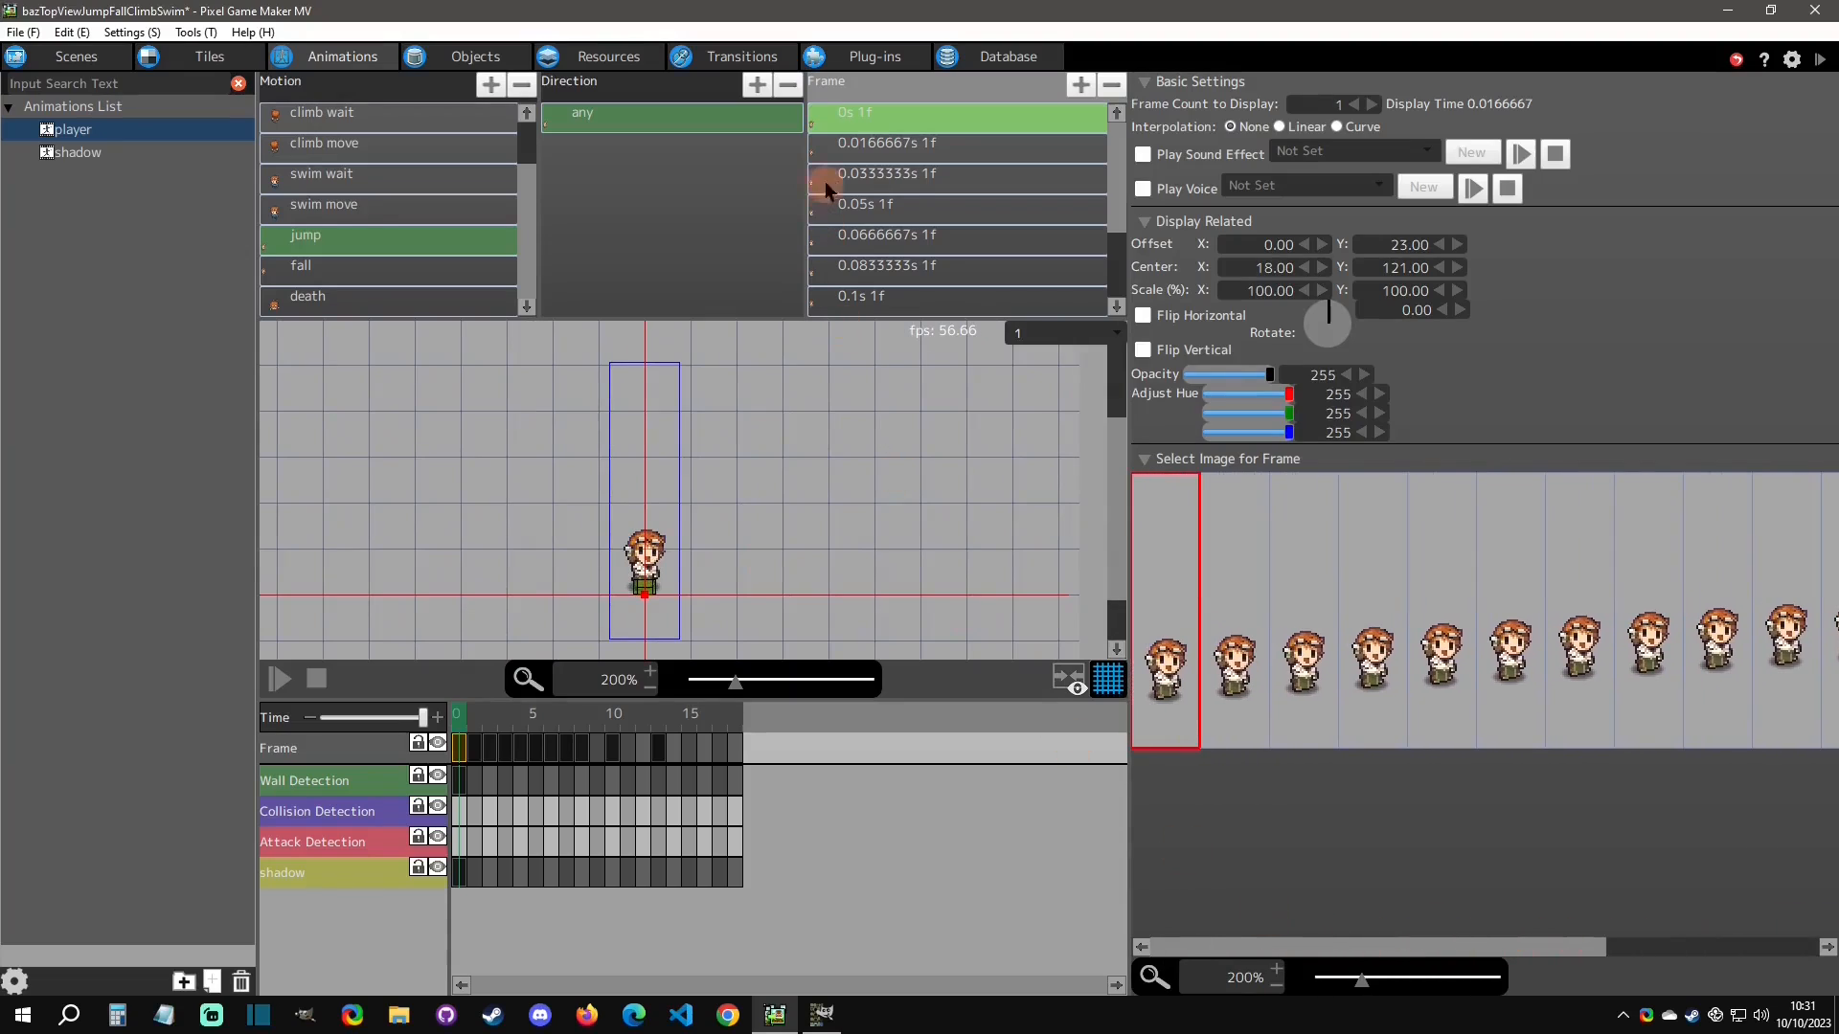
{"action": "key", "text": "Down"}
{"action": "key", "text": "Down"}
{"action": "key", "text": "Down"}
{"action": "key", "text": "Down"}
{"action": "key", "text": "Down"}
{"action": "key", "text": "Down"}
{"action": "key", "text": "Down"}
{"action": "key", "text": "Down"}
{"action": "key", "text": "Down"}
{"action": "key", "text": "Down"}
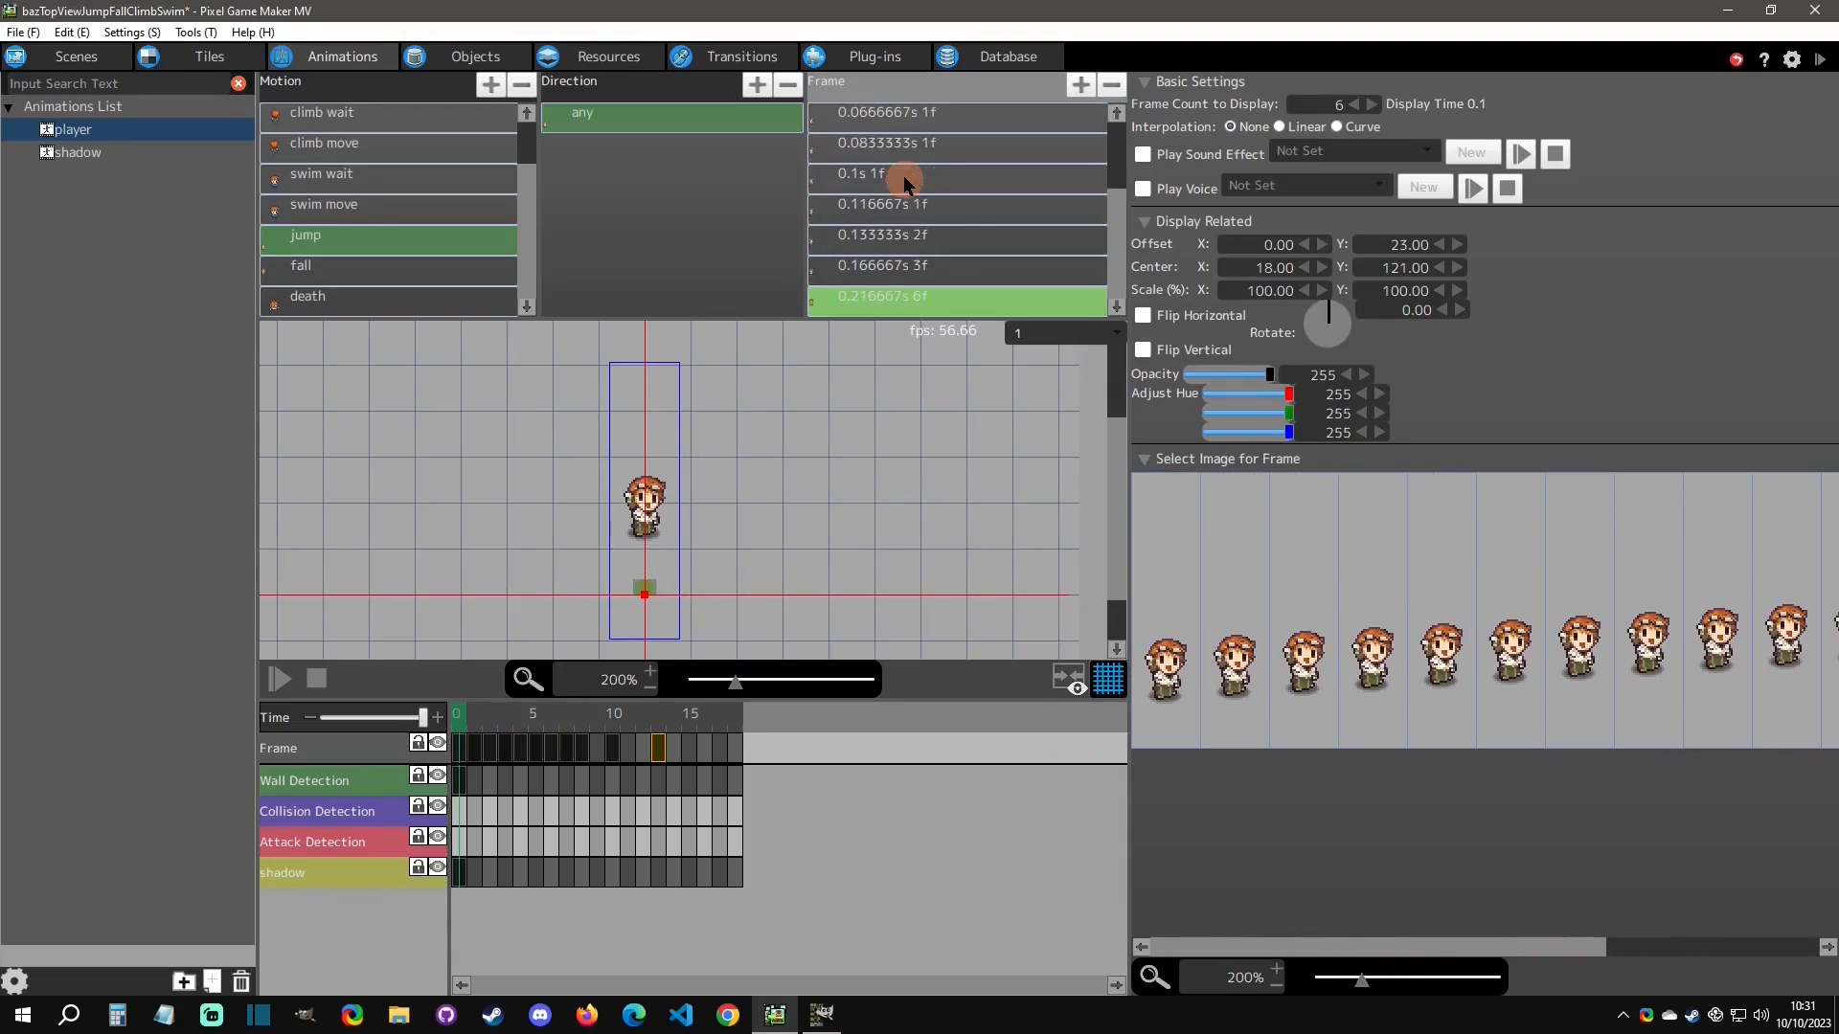
Step through the fall motion's frames from 0s to 0.15s to examine how the sprite descends.
{"action": "left_click", "coordinate": [320, 269]}
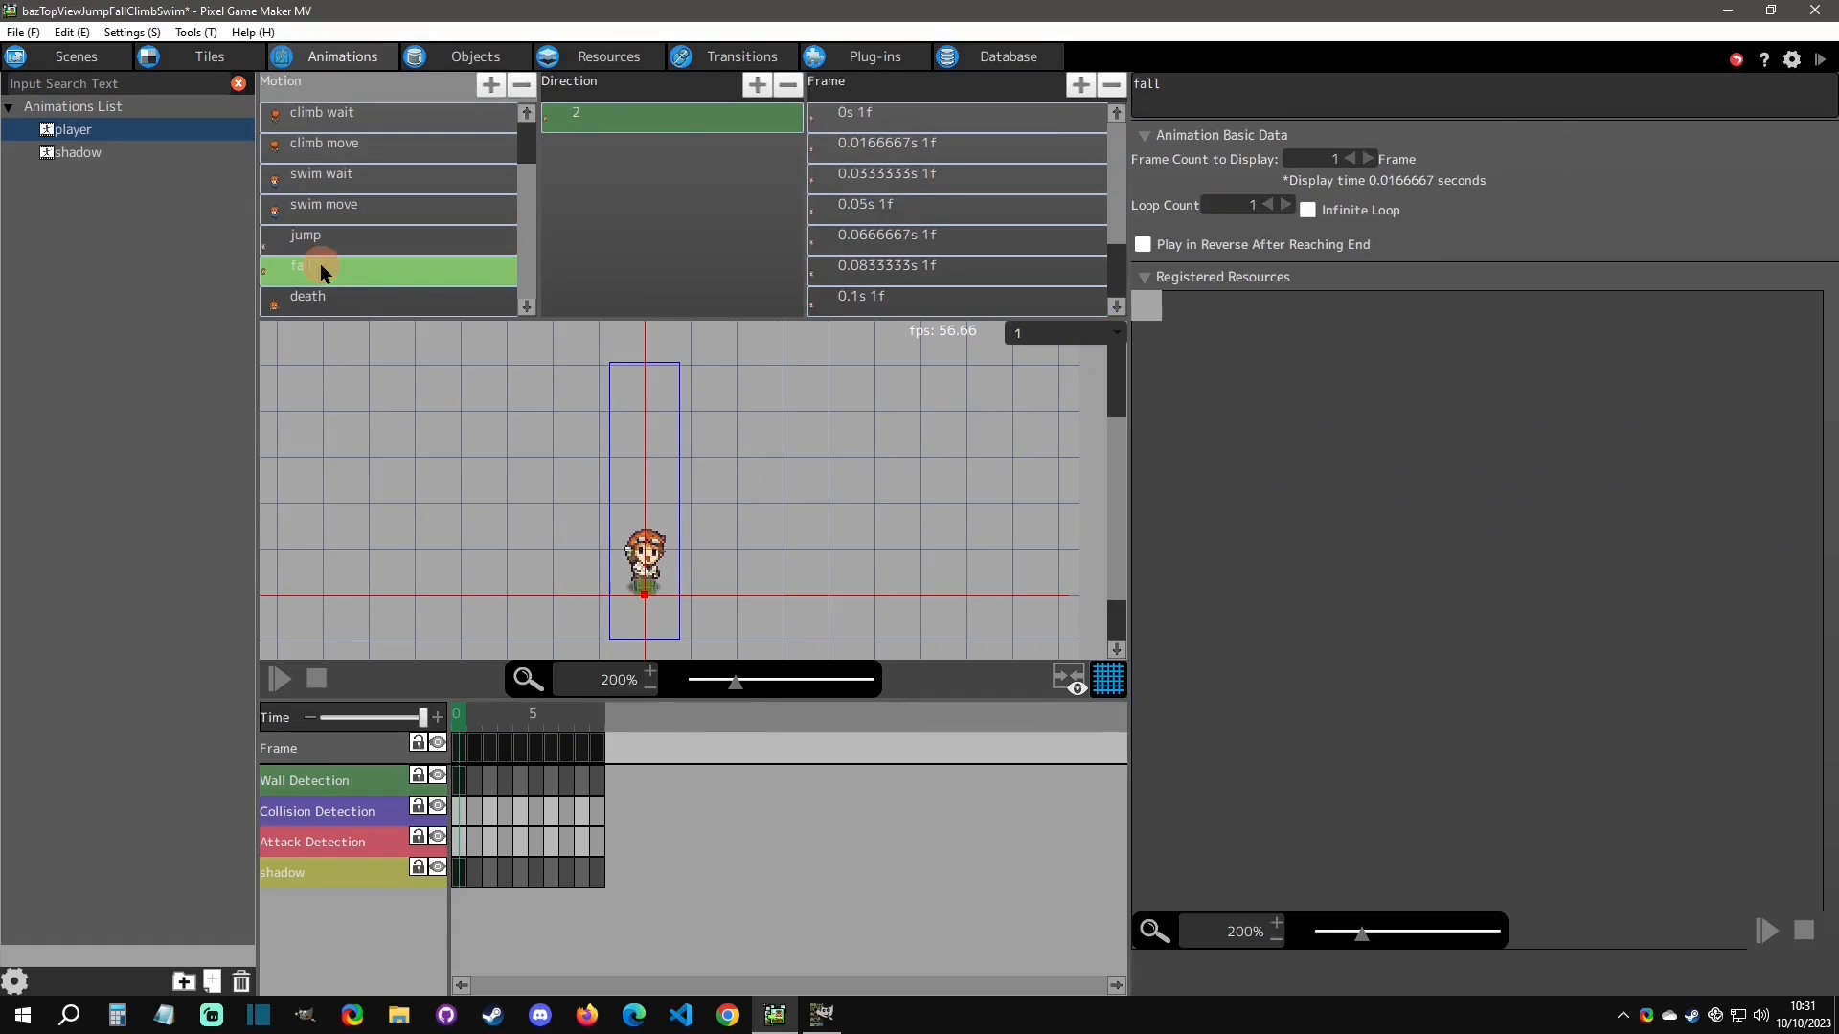
{"action": "left_click", "coordinate": [837, 118]}
{"action": "key", "text": "Down"}
{"action": "key", "text": "Down"}
{"action": "key", "text": "Down"}
{"action": "key", "text": "Down"}
{"action": "key", "text": "Down"}
{"action": "key", "text": "Down"}
{"action": "key", "text": "Down"}
{"action": "key", "text": "Down"}
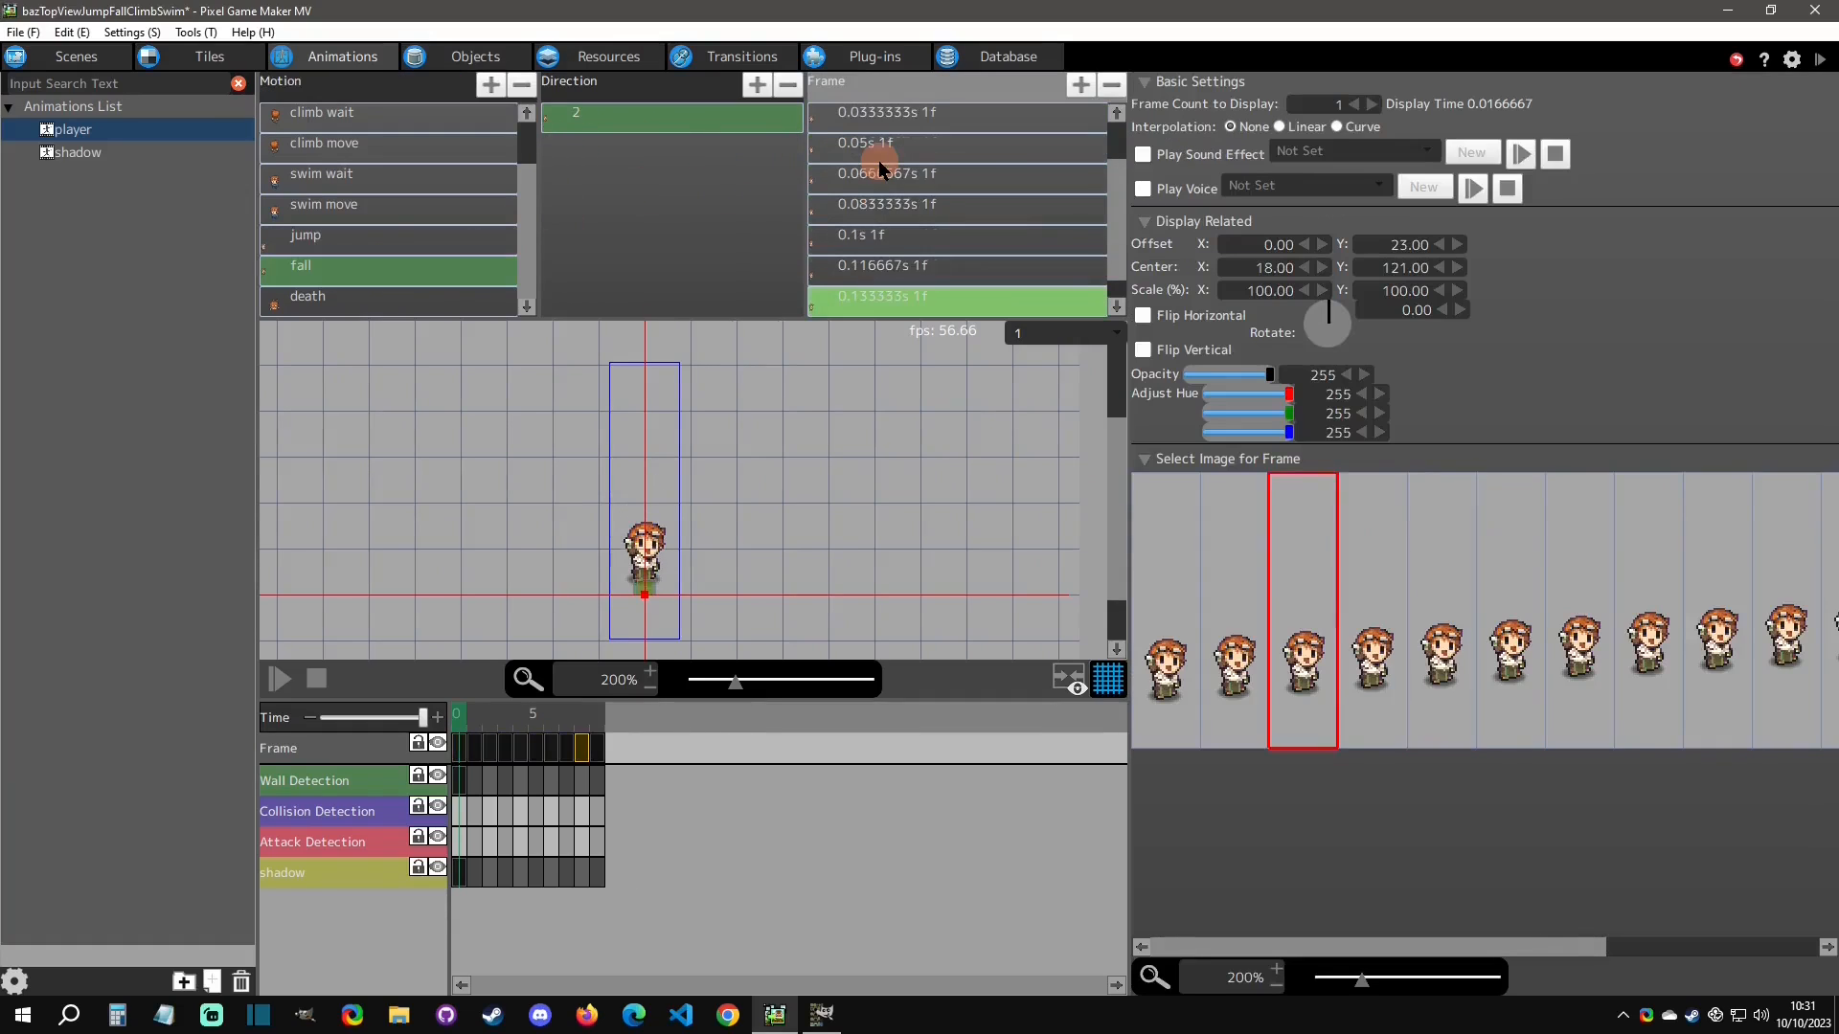
{"action": "key", "text": "Down"}
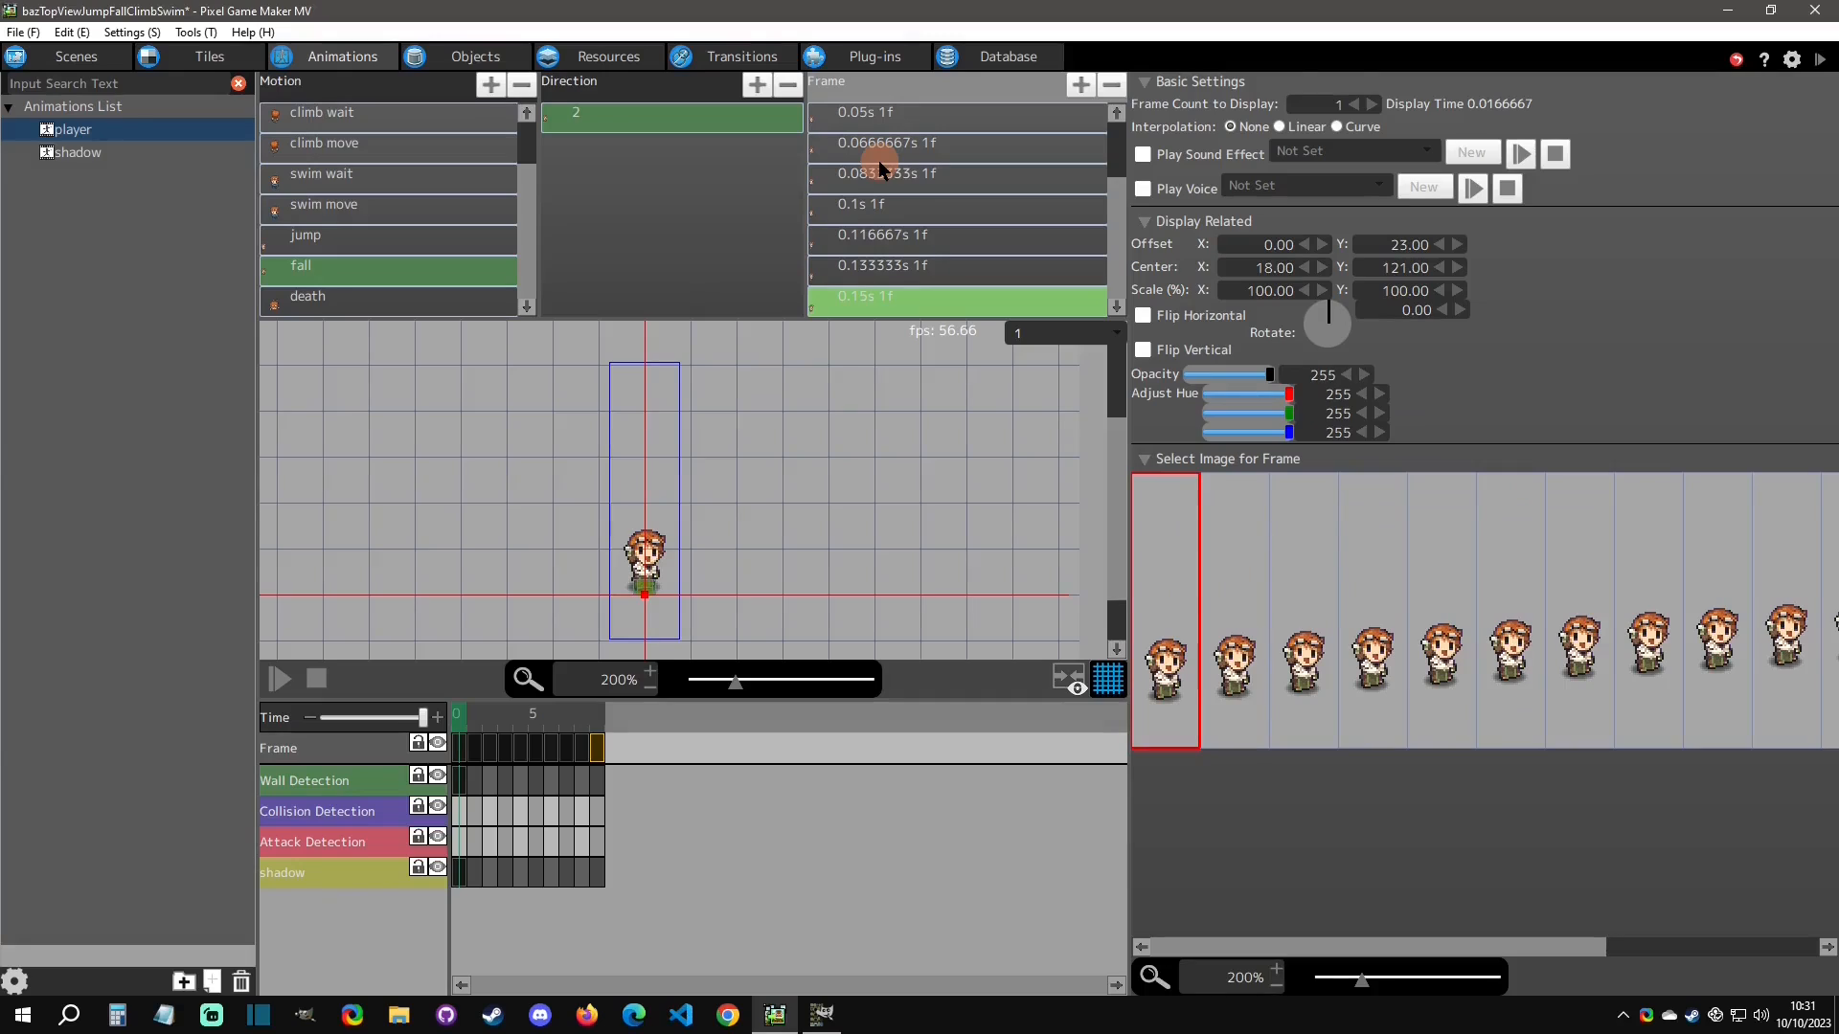
Add a new motion directly after the fall motion and remove it again.
{"action": "left_click", "coordinate": [490, 85]}
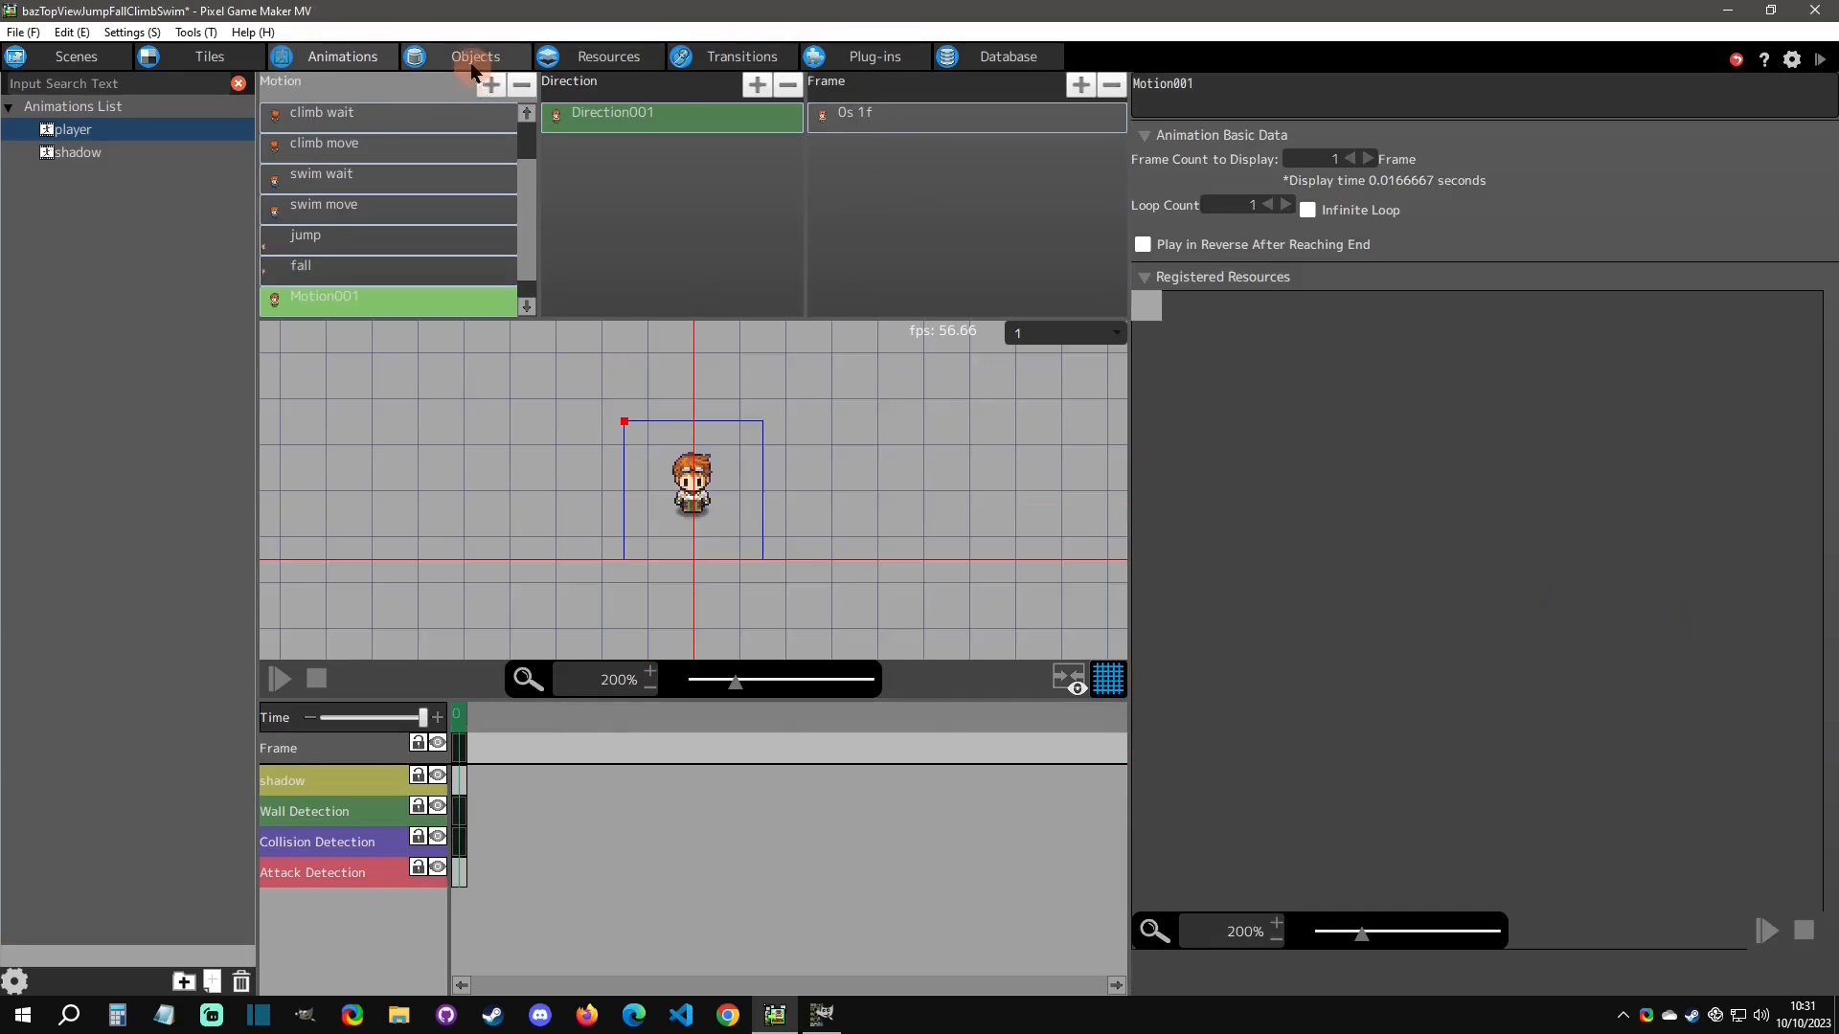
{"action": "scroll", "coordinate": [382, 279], "scroll_direction": "down", "scroll_amount": 1}
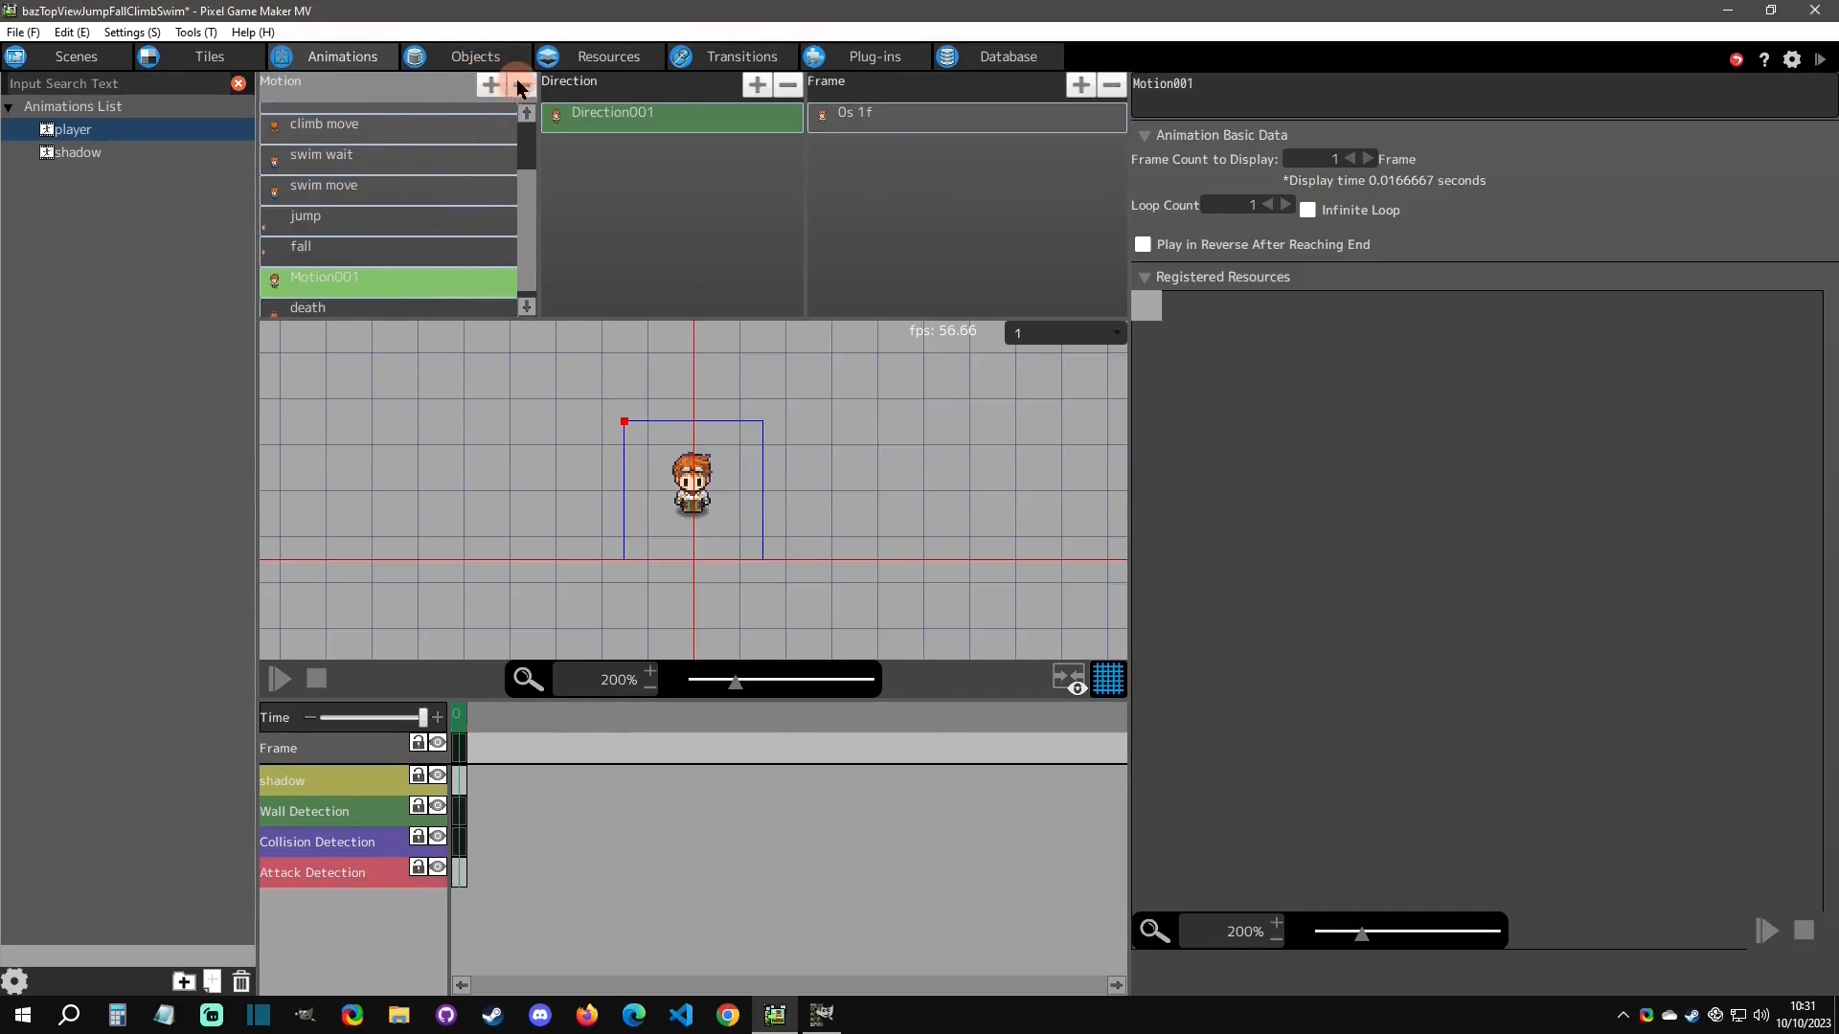
Inspect the fall action in the player object's action program and return to the animations.
{"action": "left_click", "coordinate": [476, 57]}
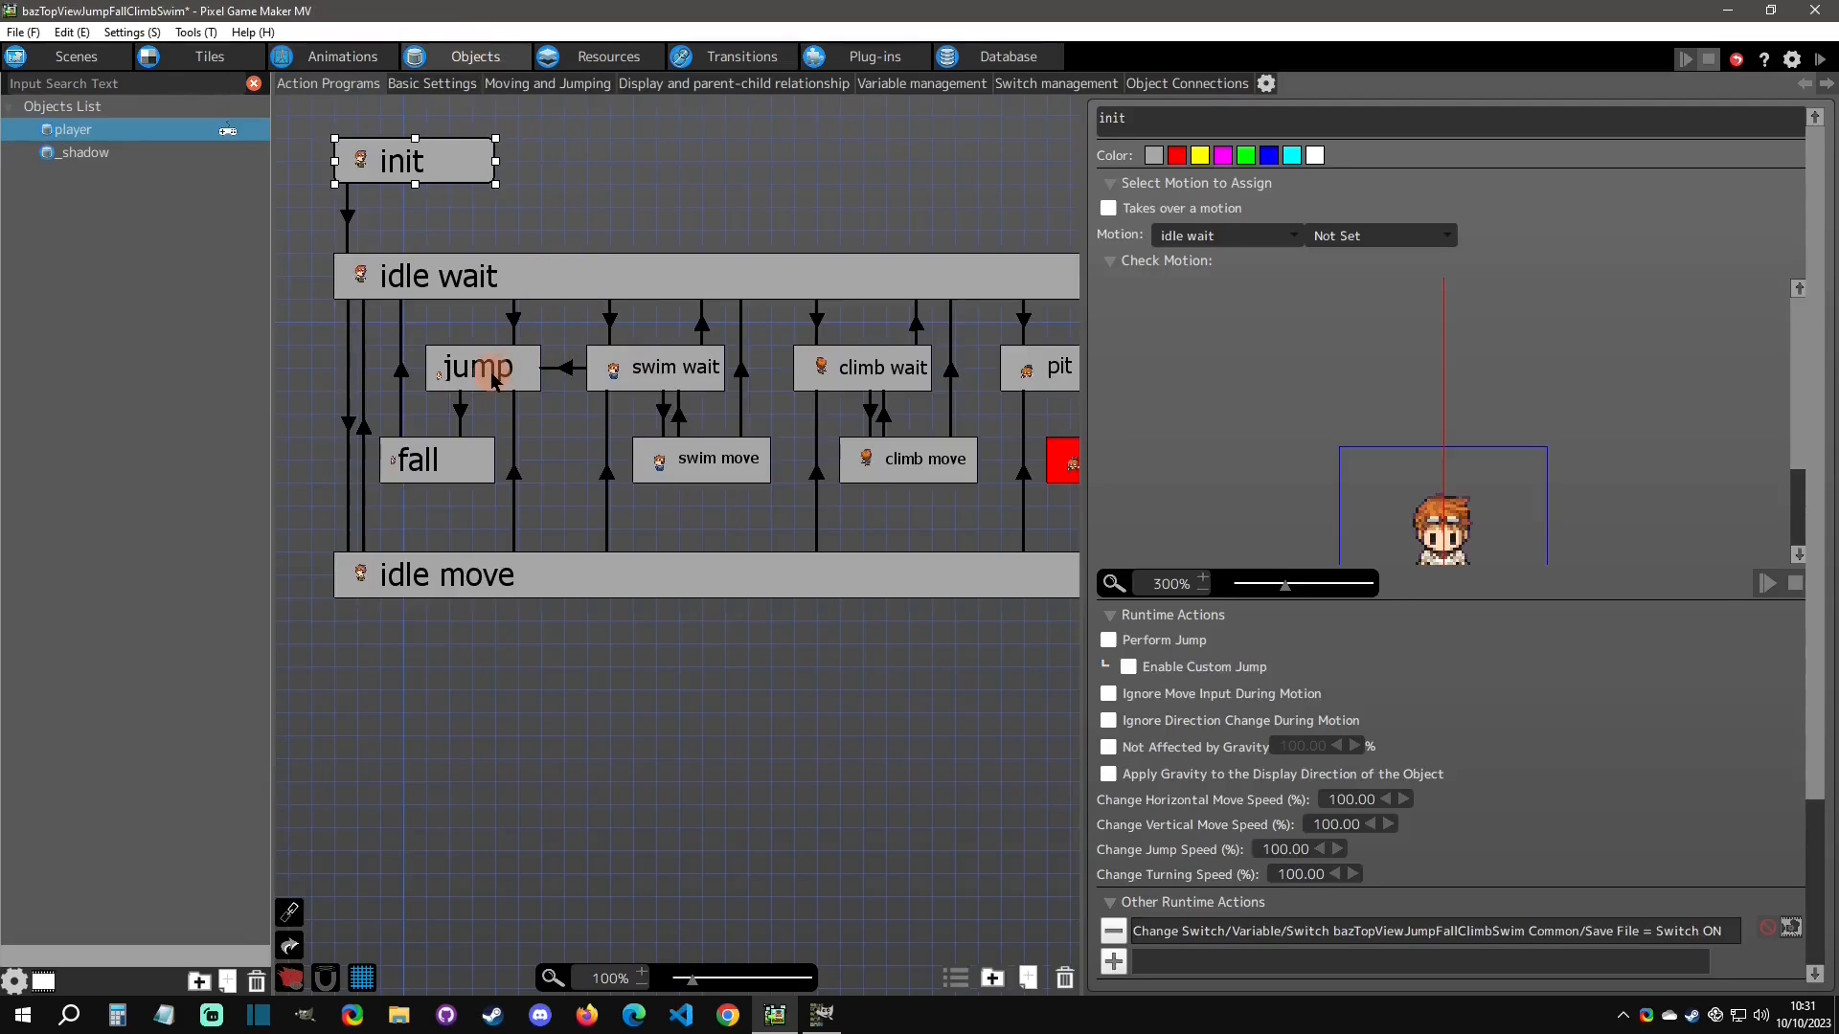
{"action": "left_click", "coordinate": [476, 461]}
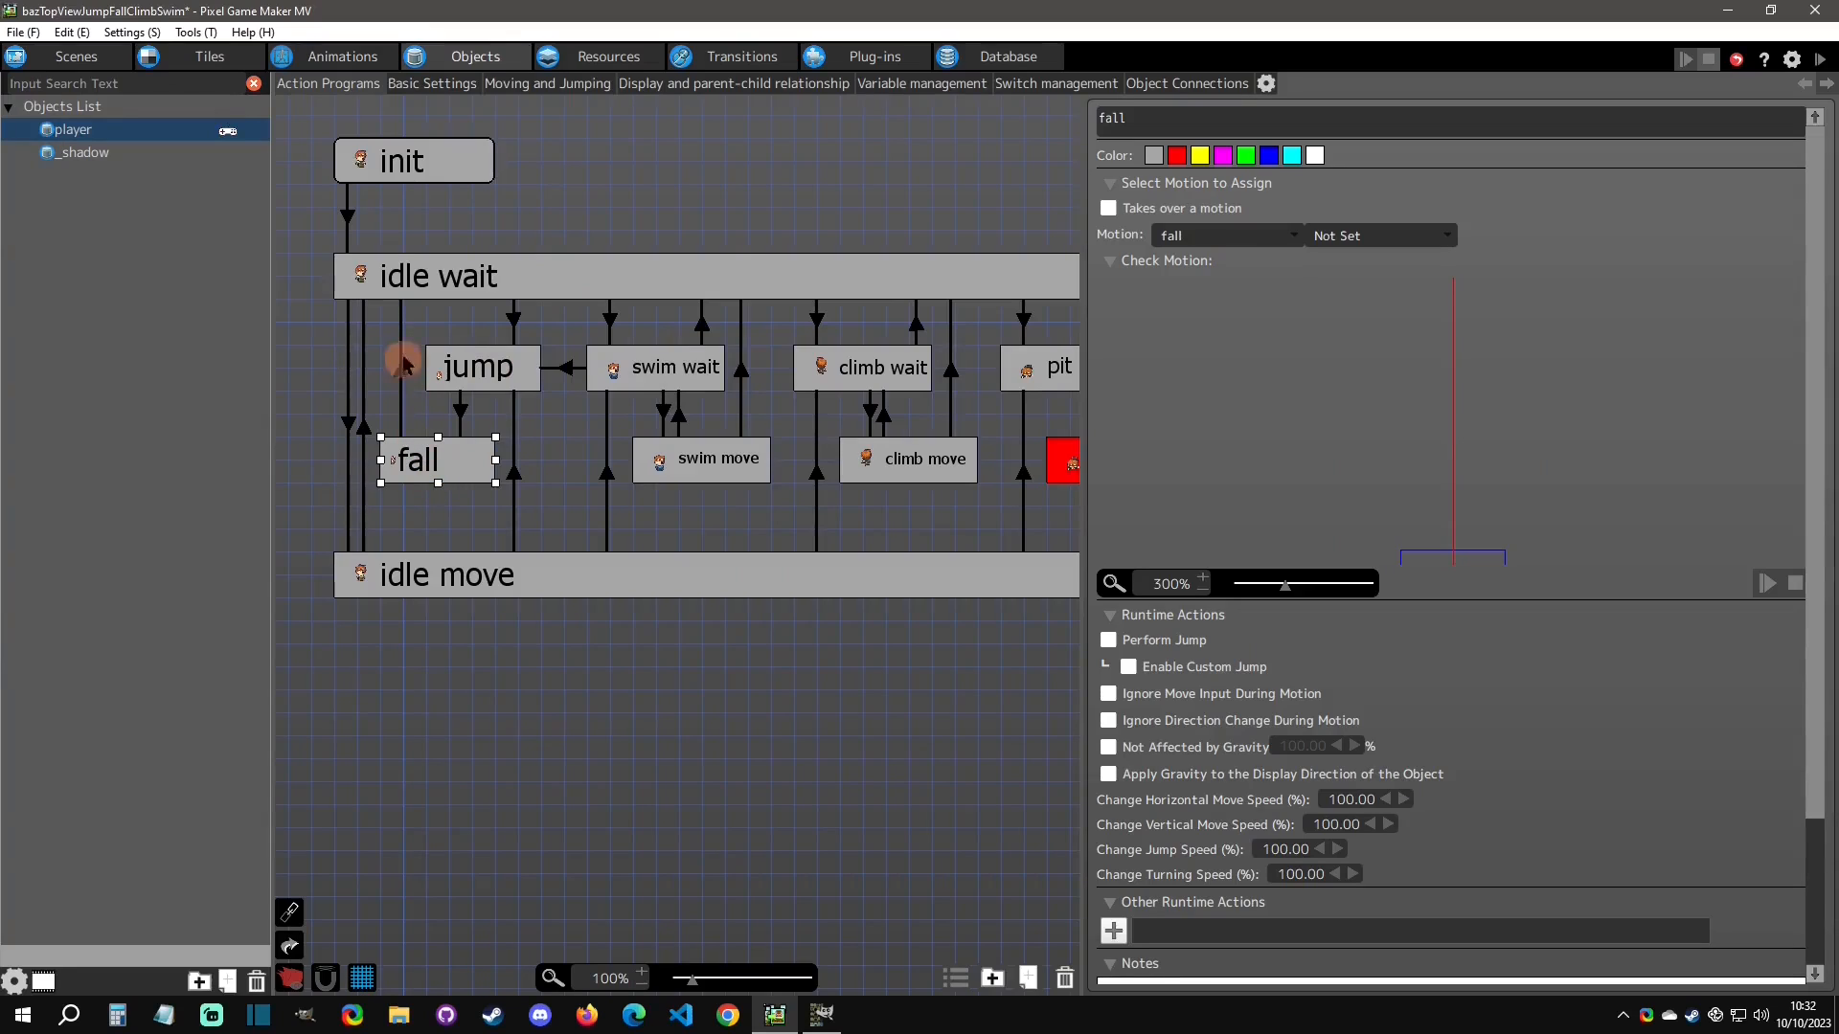
{"action": "left_click", "coordinate": [343, 57]}
Examine the display times of the jump motion's frames from 0.1s to 0.216667s and play the jump animation.
{"action": "scroll", "coordinate": [383, 220], "scroll_direction": "down", "scroll_amount": 2}
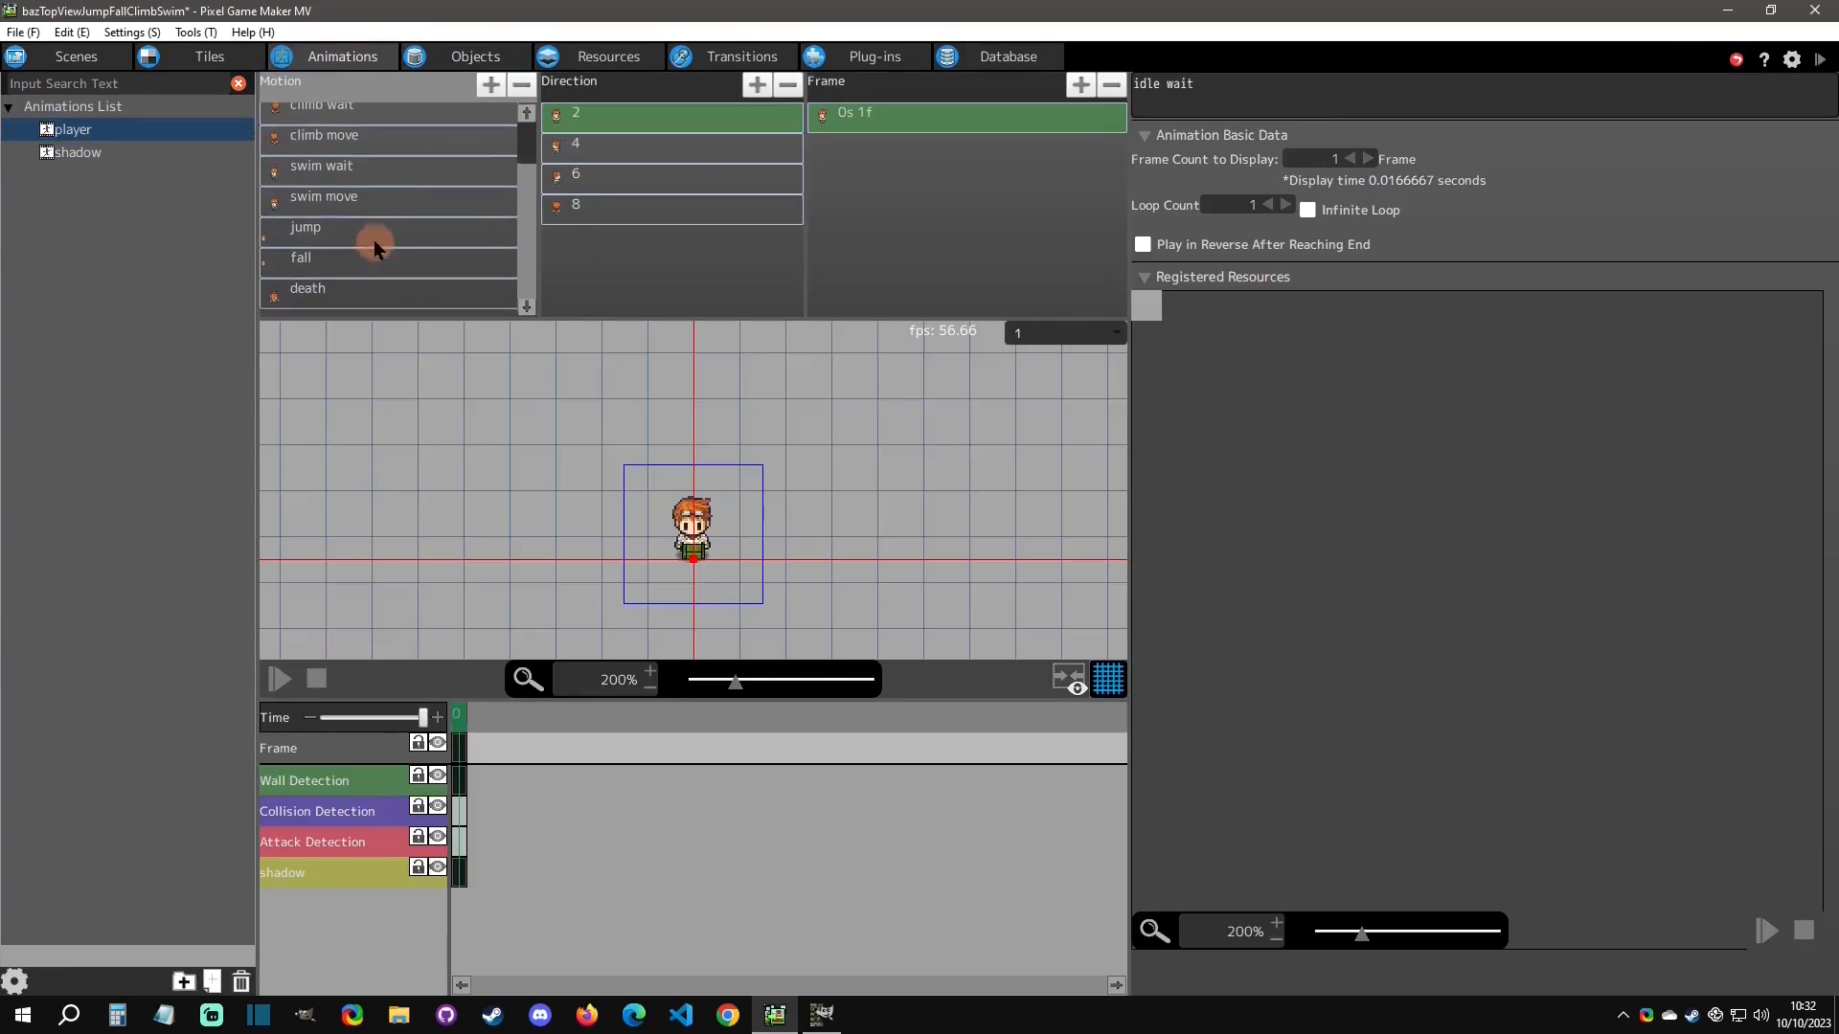
{"action": "left_click", "coordinate": [403, 239]}
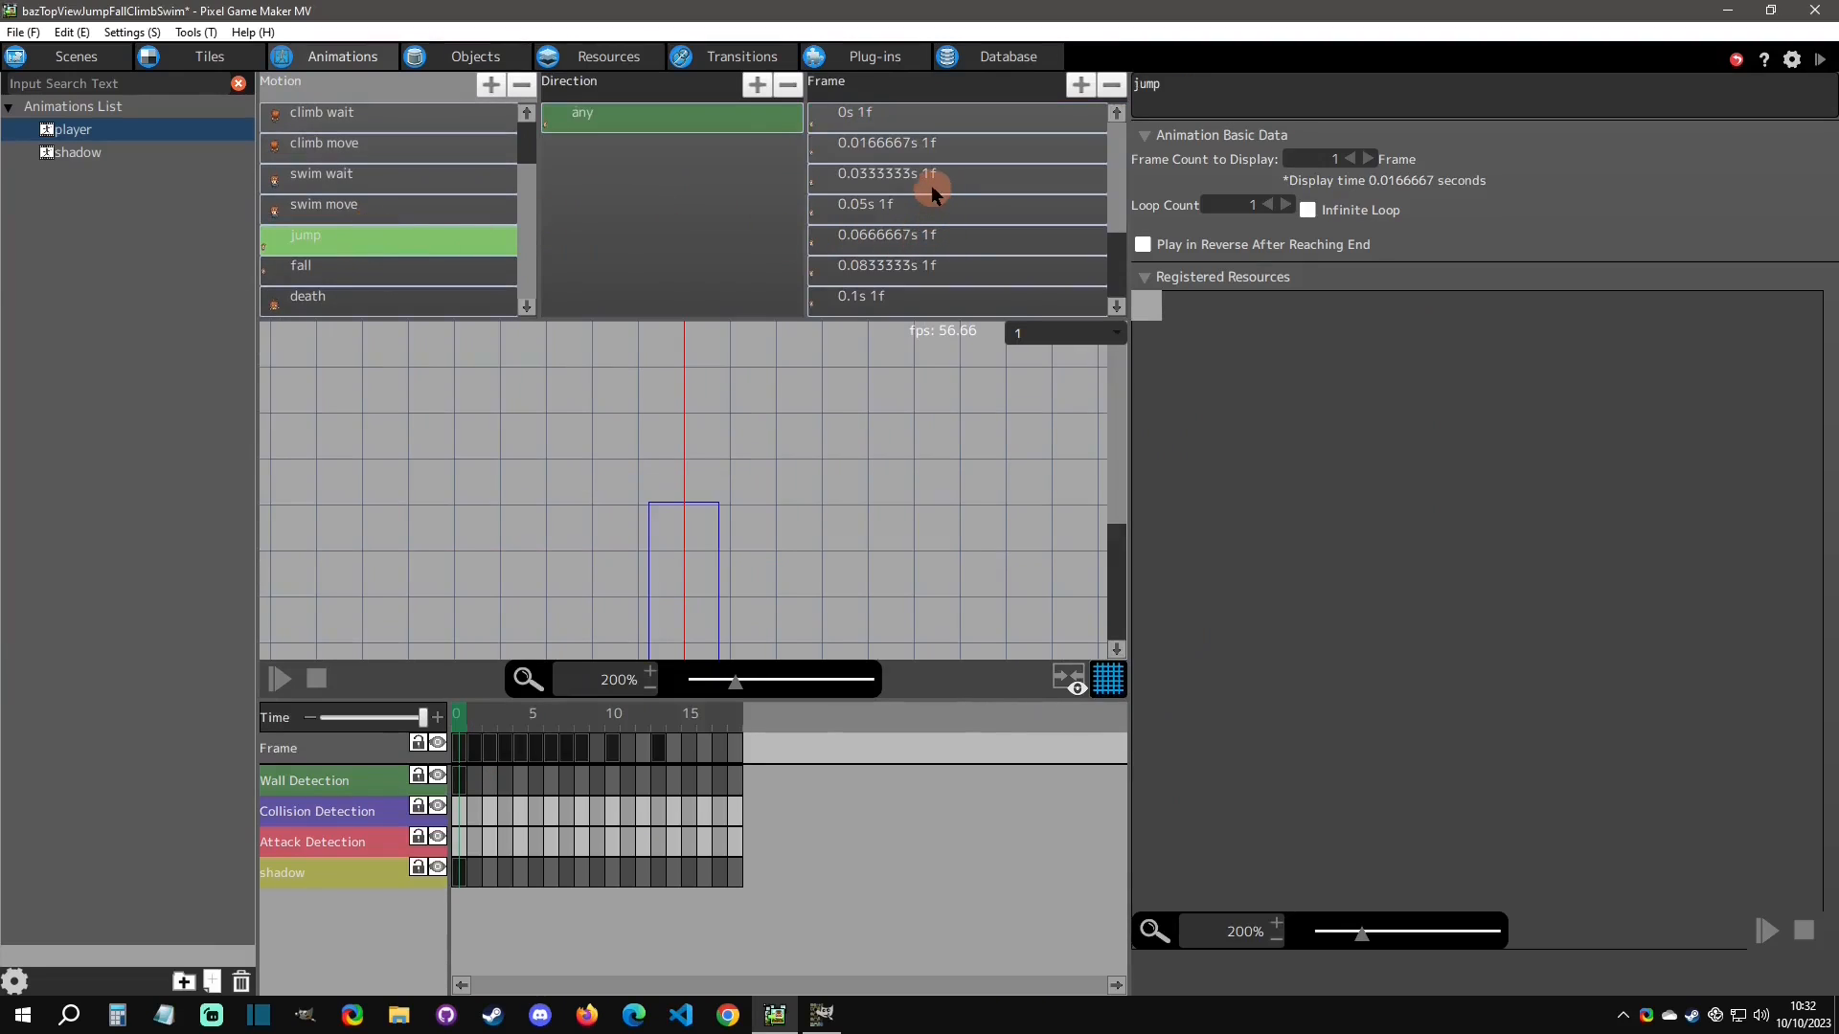
{"action": "scroll", "coordinate": [934, 187], "scroll_direction": "down", "scroll_amount": 4}
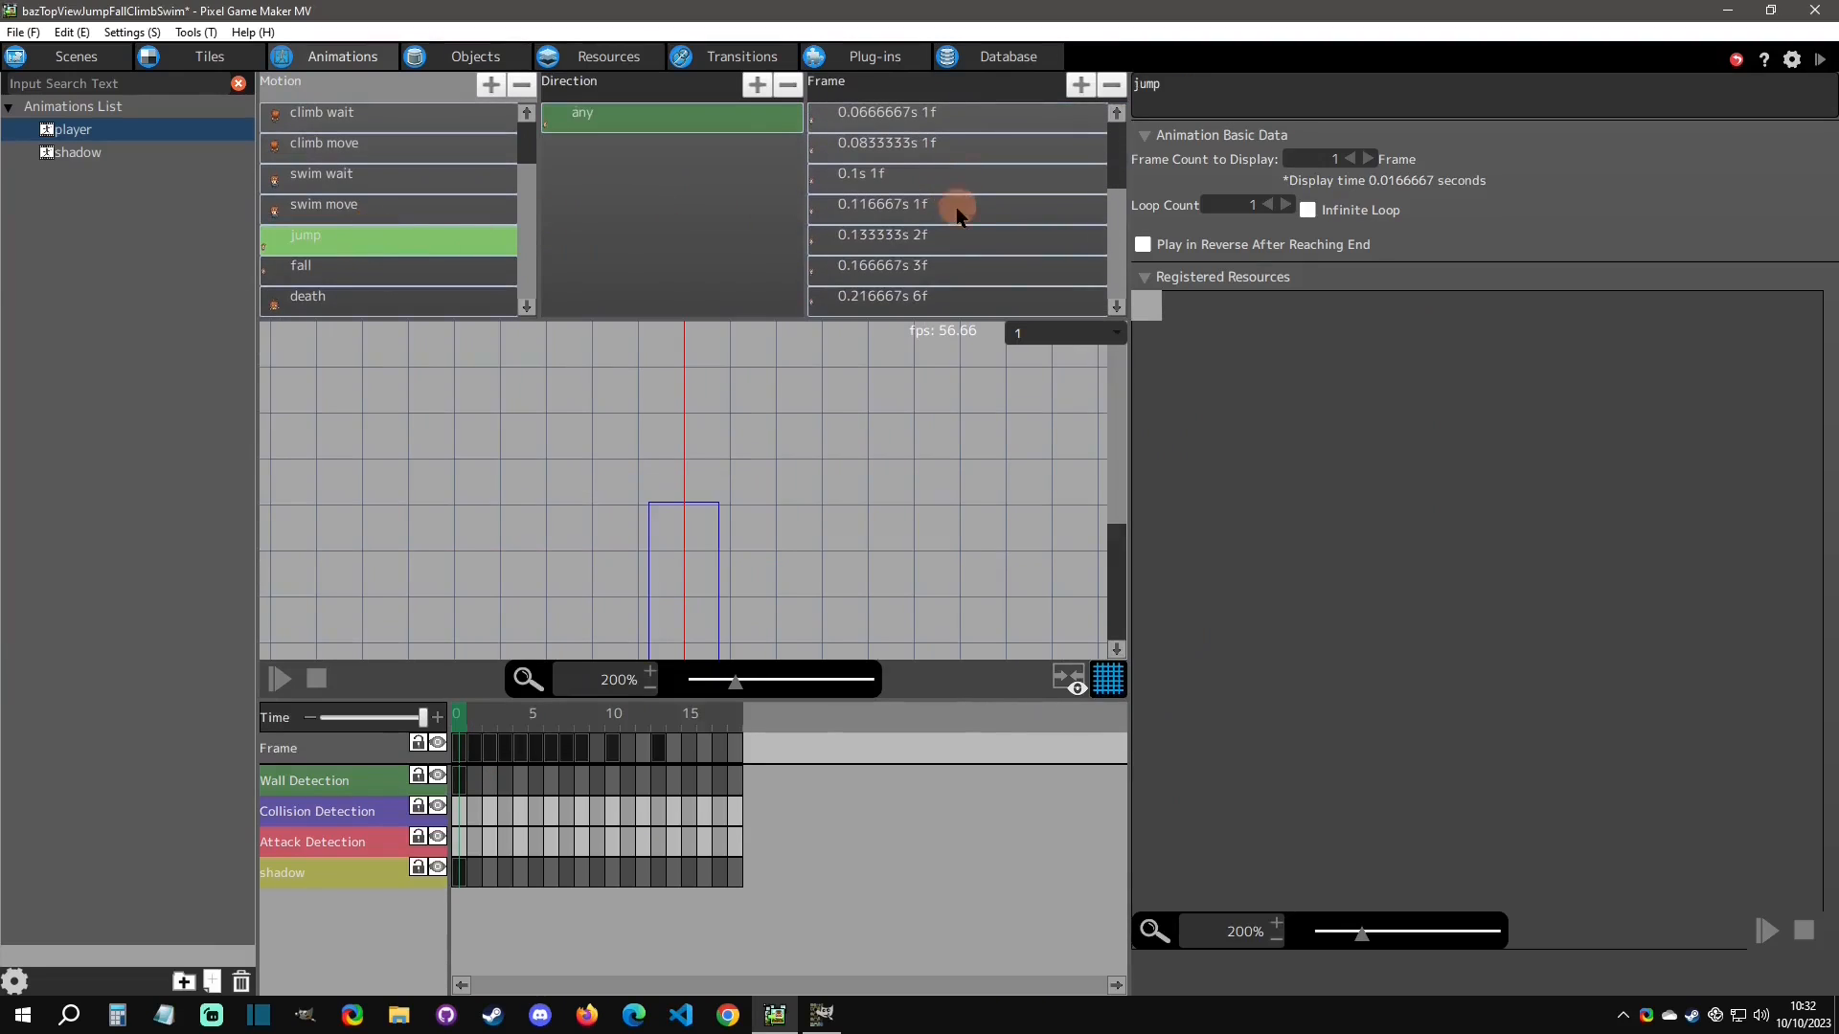
{"action": "left_click", "coordinate": [909, 182]}
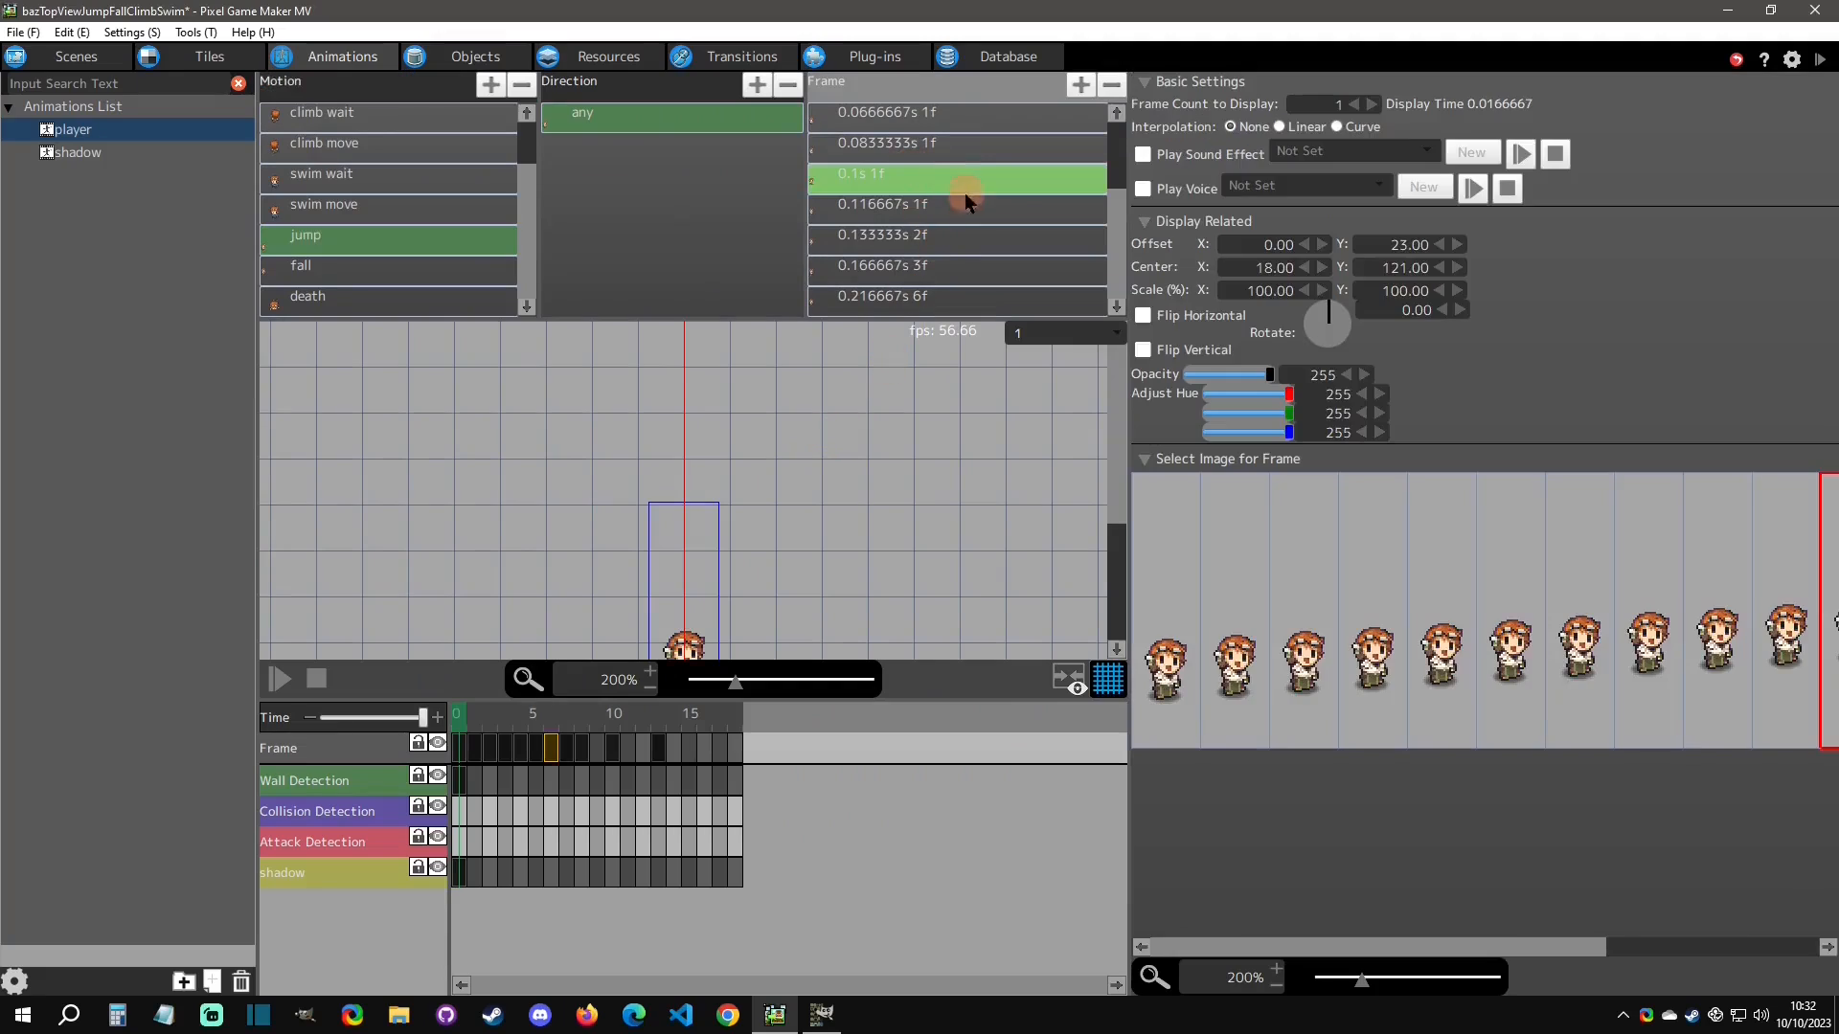
{"action": "key", "text": "Down"}
{"action": "key", "text": "Down"}
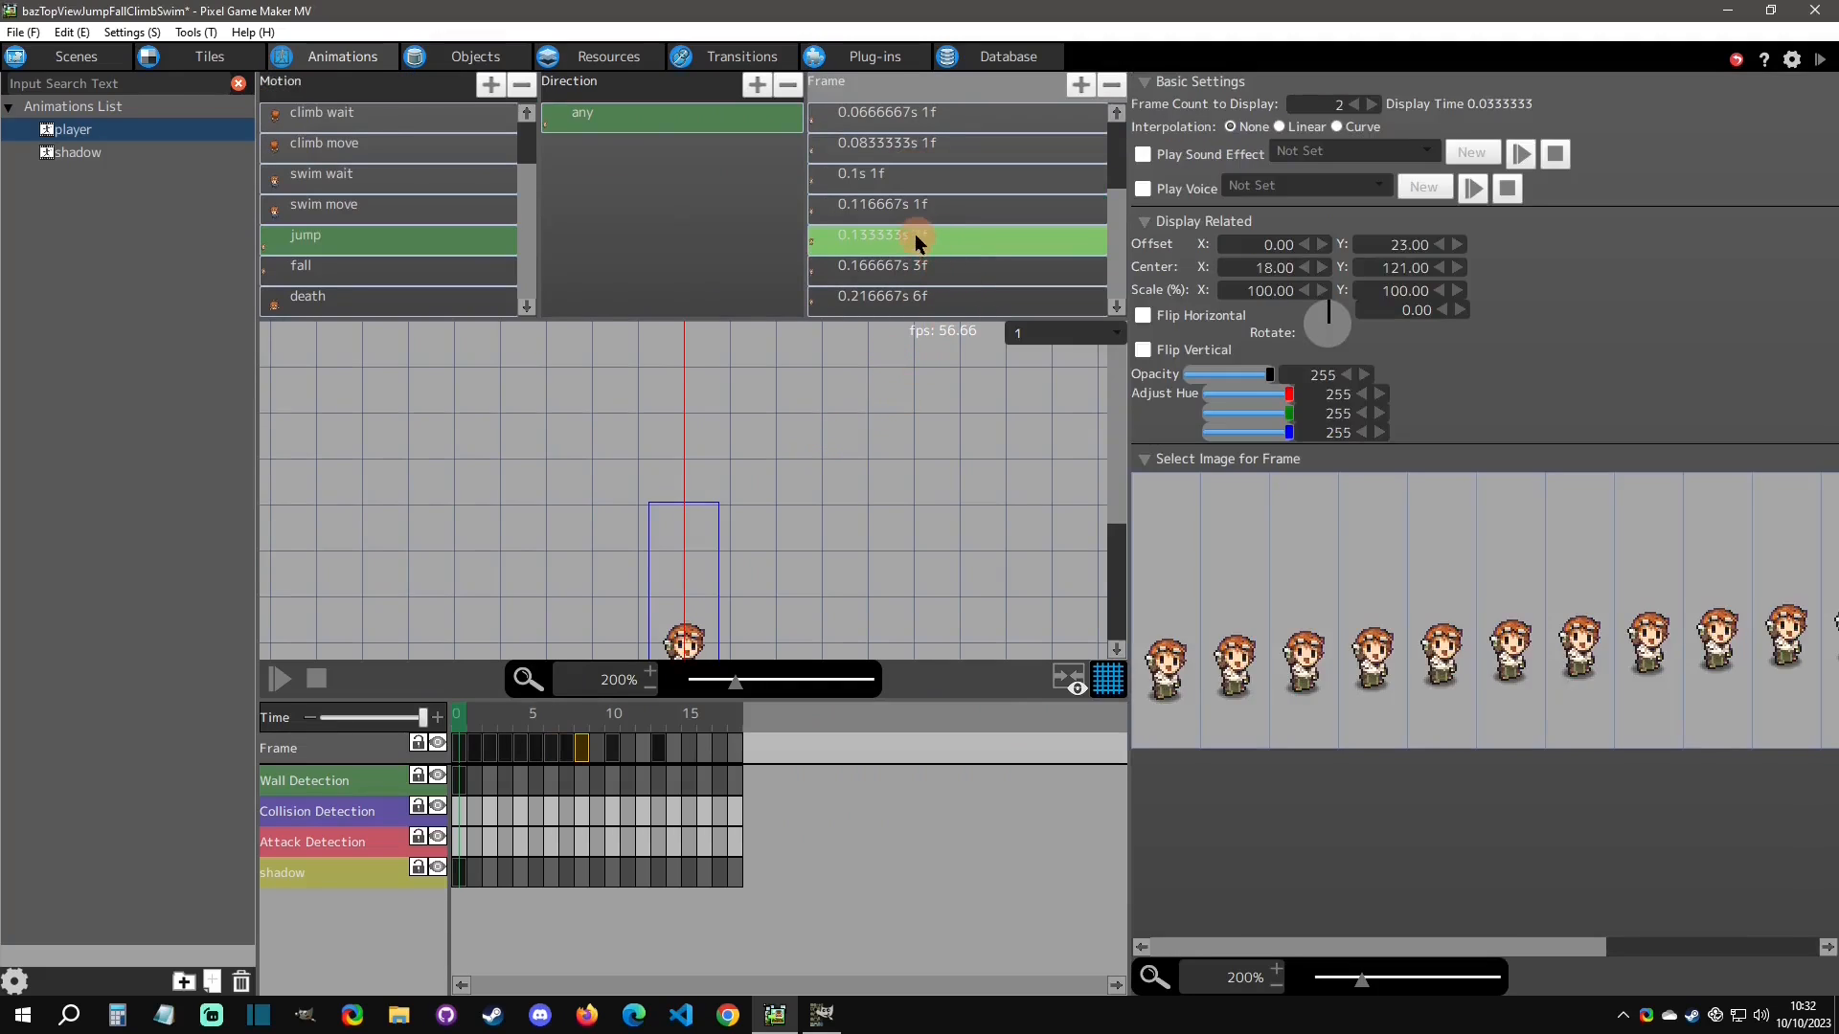
{"action": "left_click", "coordinate": [924, 264]}
{"action": "left_click", "coordinate": [923, 298]}
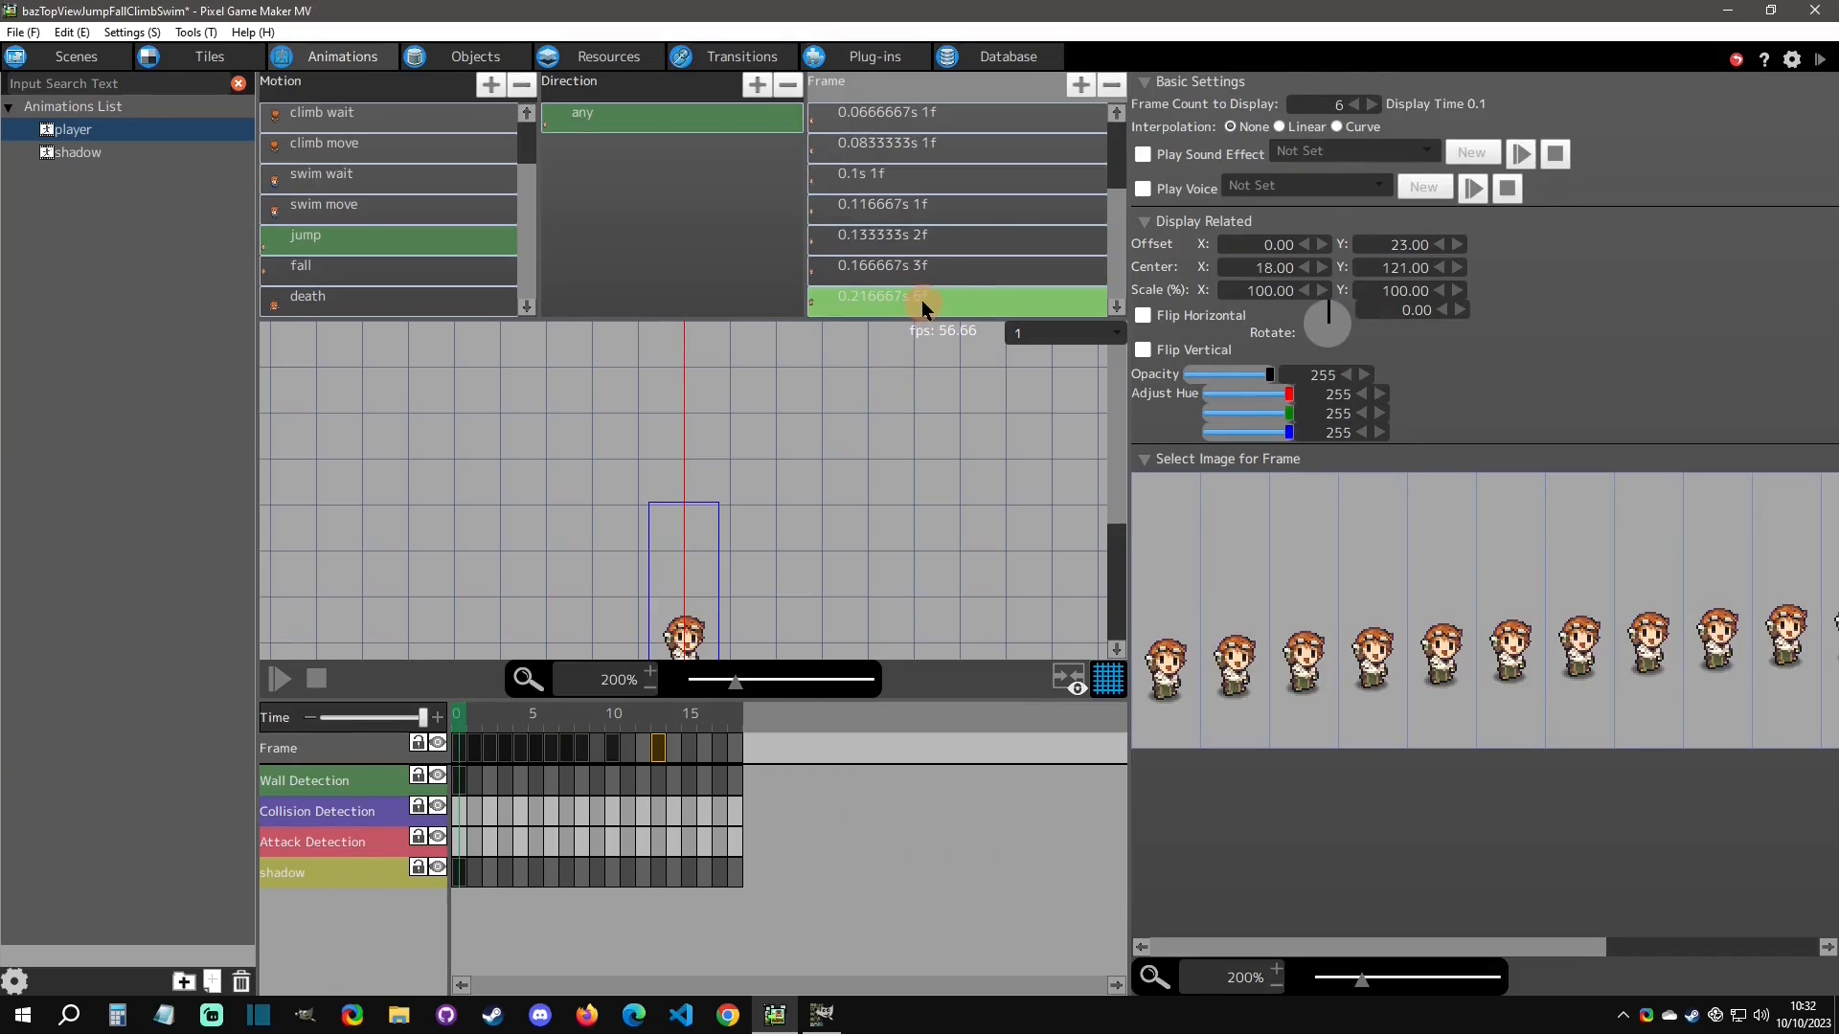
{"action": "scroll", "coordinate": [782, 465], "scroll_direction": "down", "scroll_amount": 2}
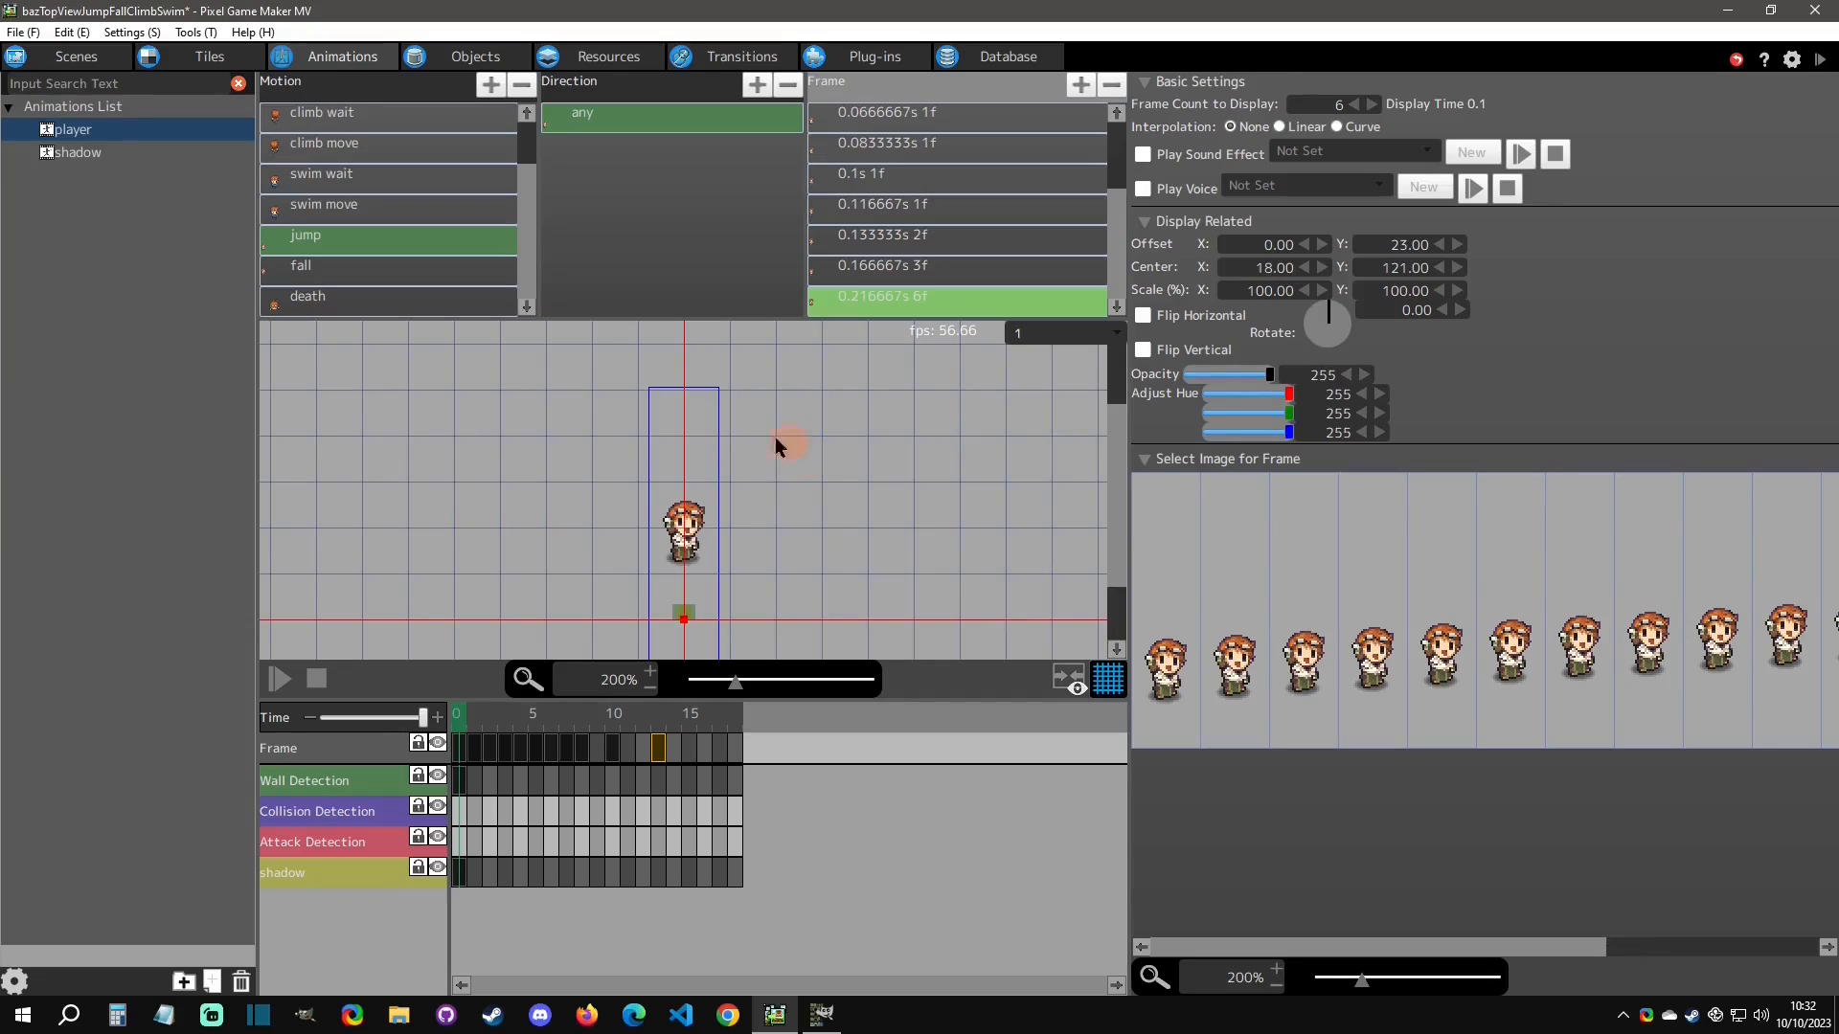
{"action": "left_click", "coordinate": [276, 680]}
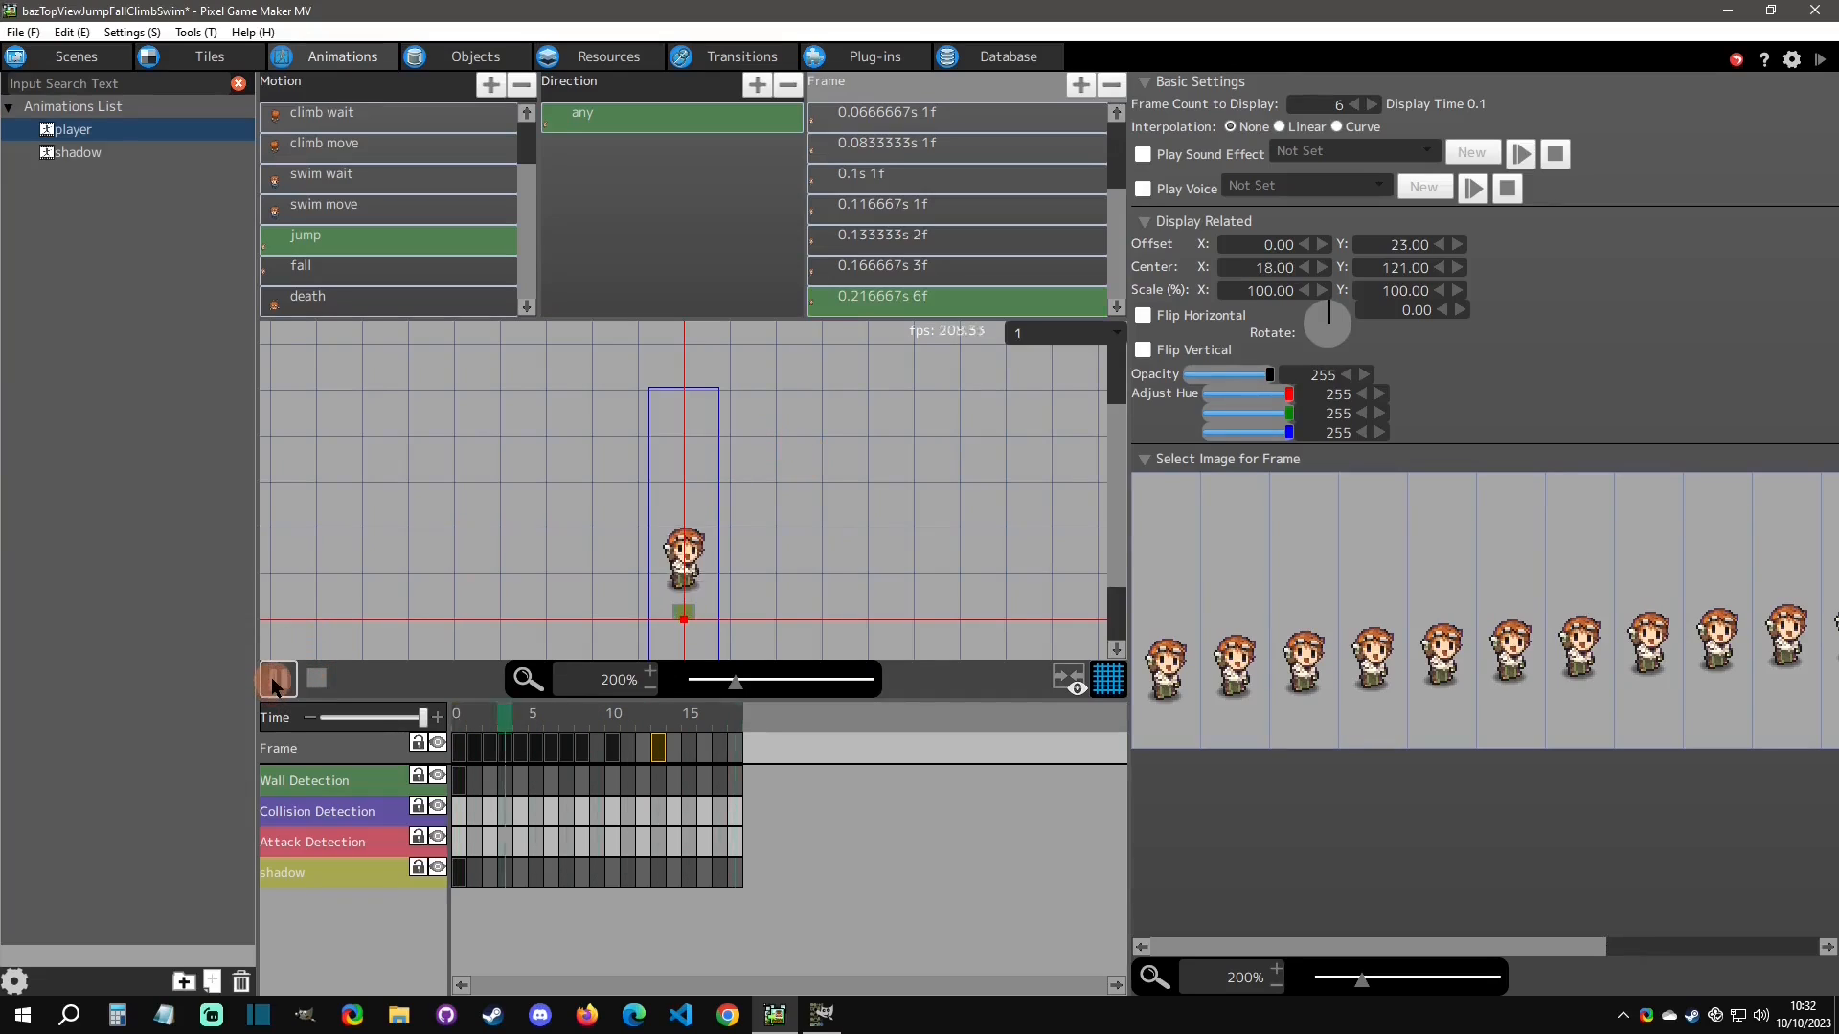
Test-play the game, making the player jump on the spot several times, and close the test window.
{"action": "left_click", "coordinate": [1792, 59]}
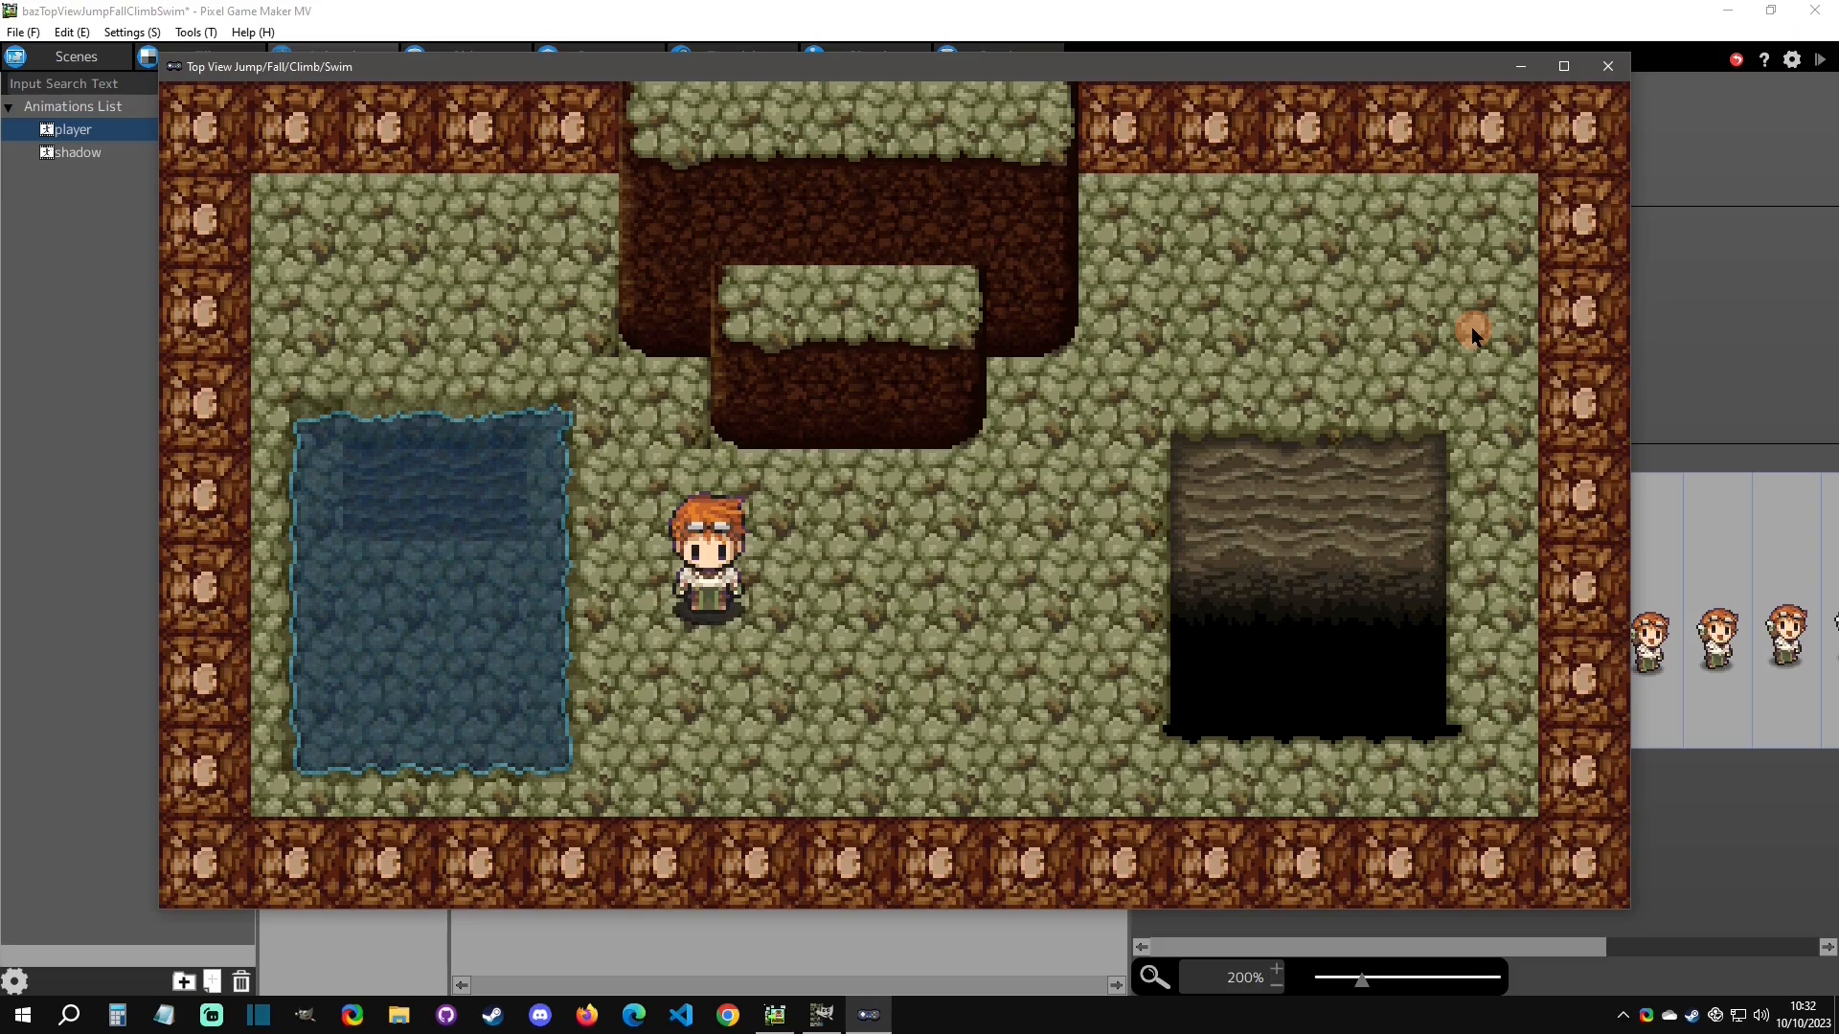
{"action": "key", "text": "space"}
{"action": "key", "text": "space"}
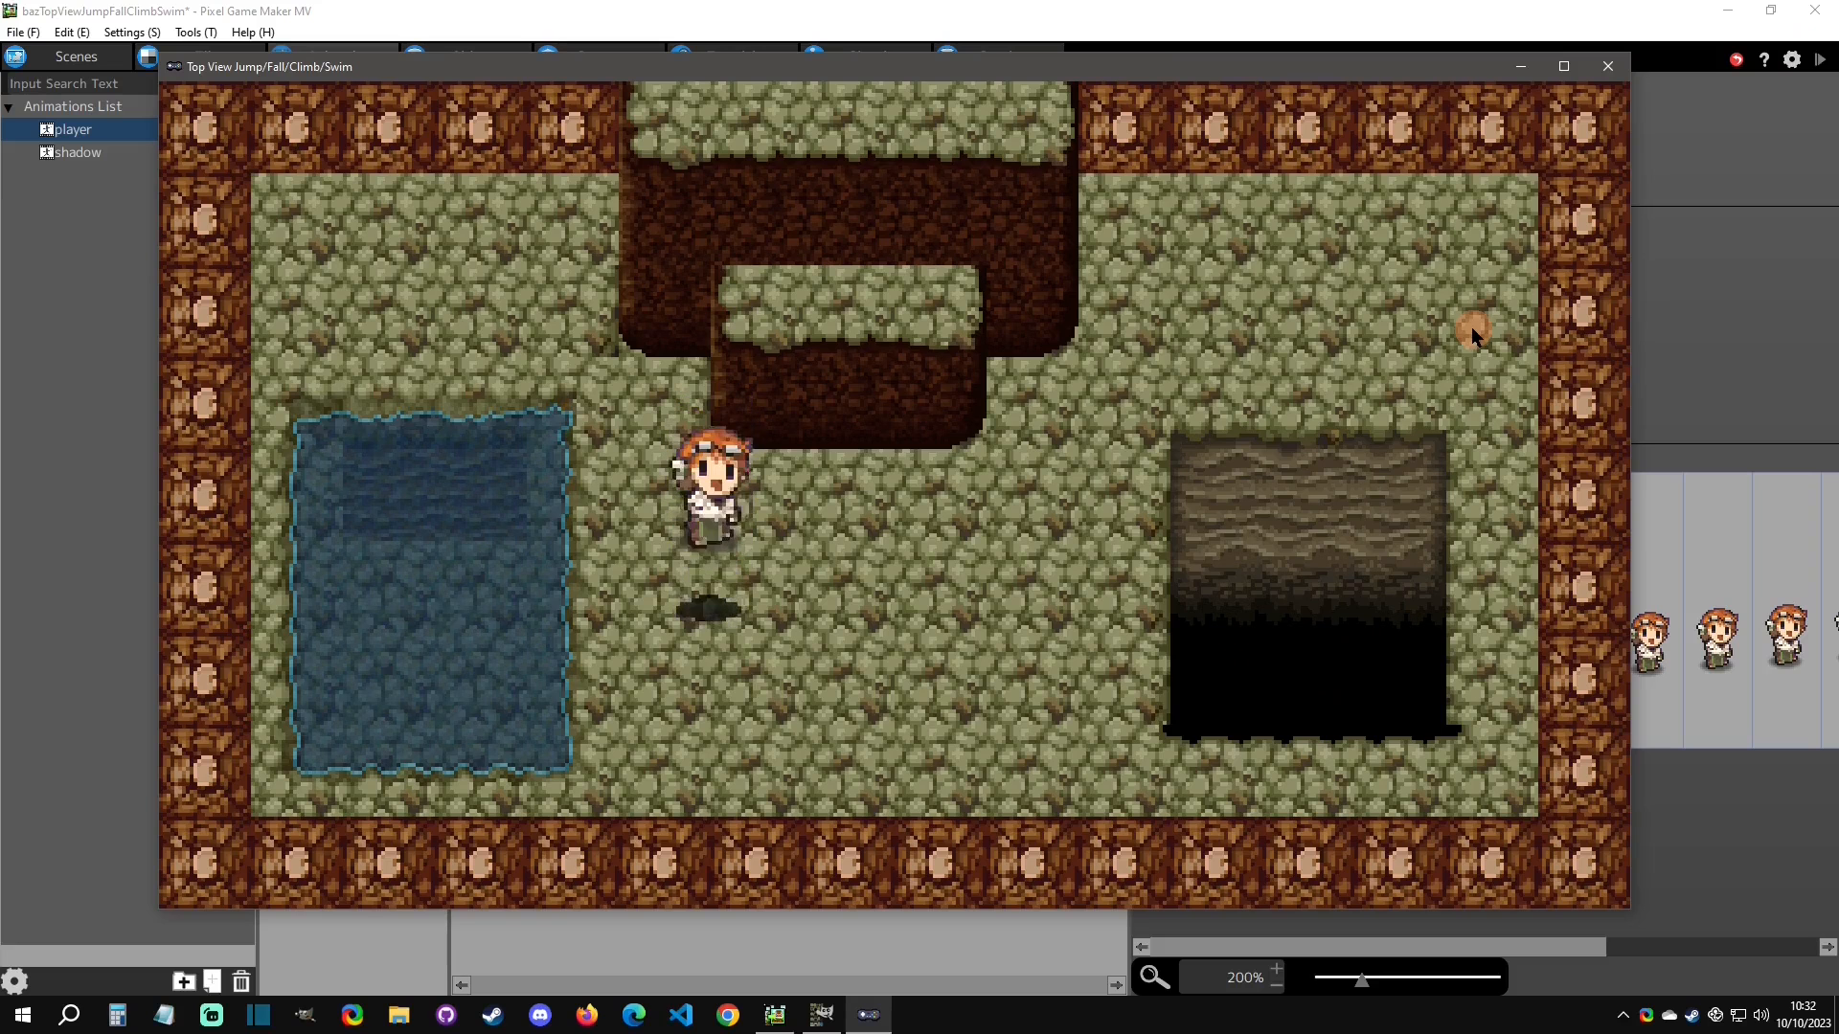
{"action": "key", "text": "space"}
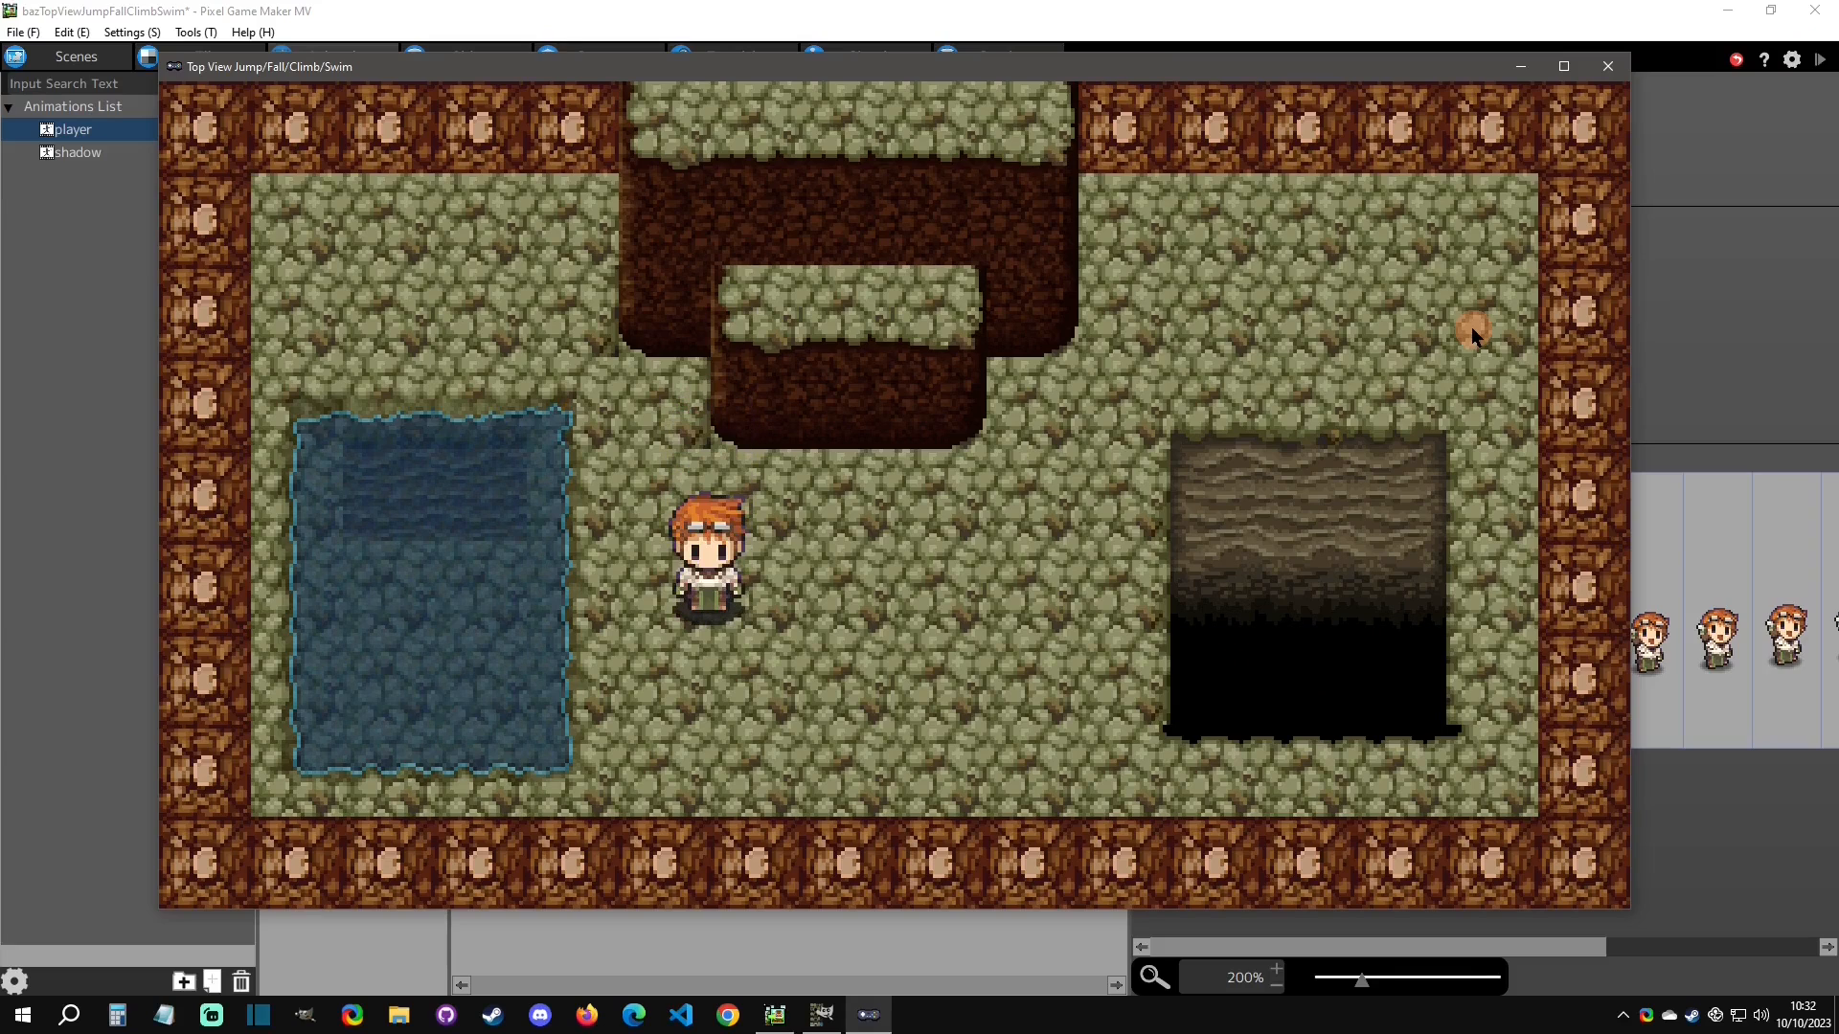
{"action": "left_click", "coordinate": [1608, 65]}
Review the fall motion again frame by frame, starting from the 0s frame.
{"action": "left_click", "coordinate": [379, 267]}
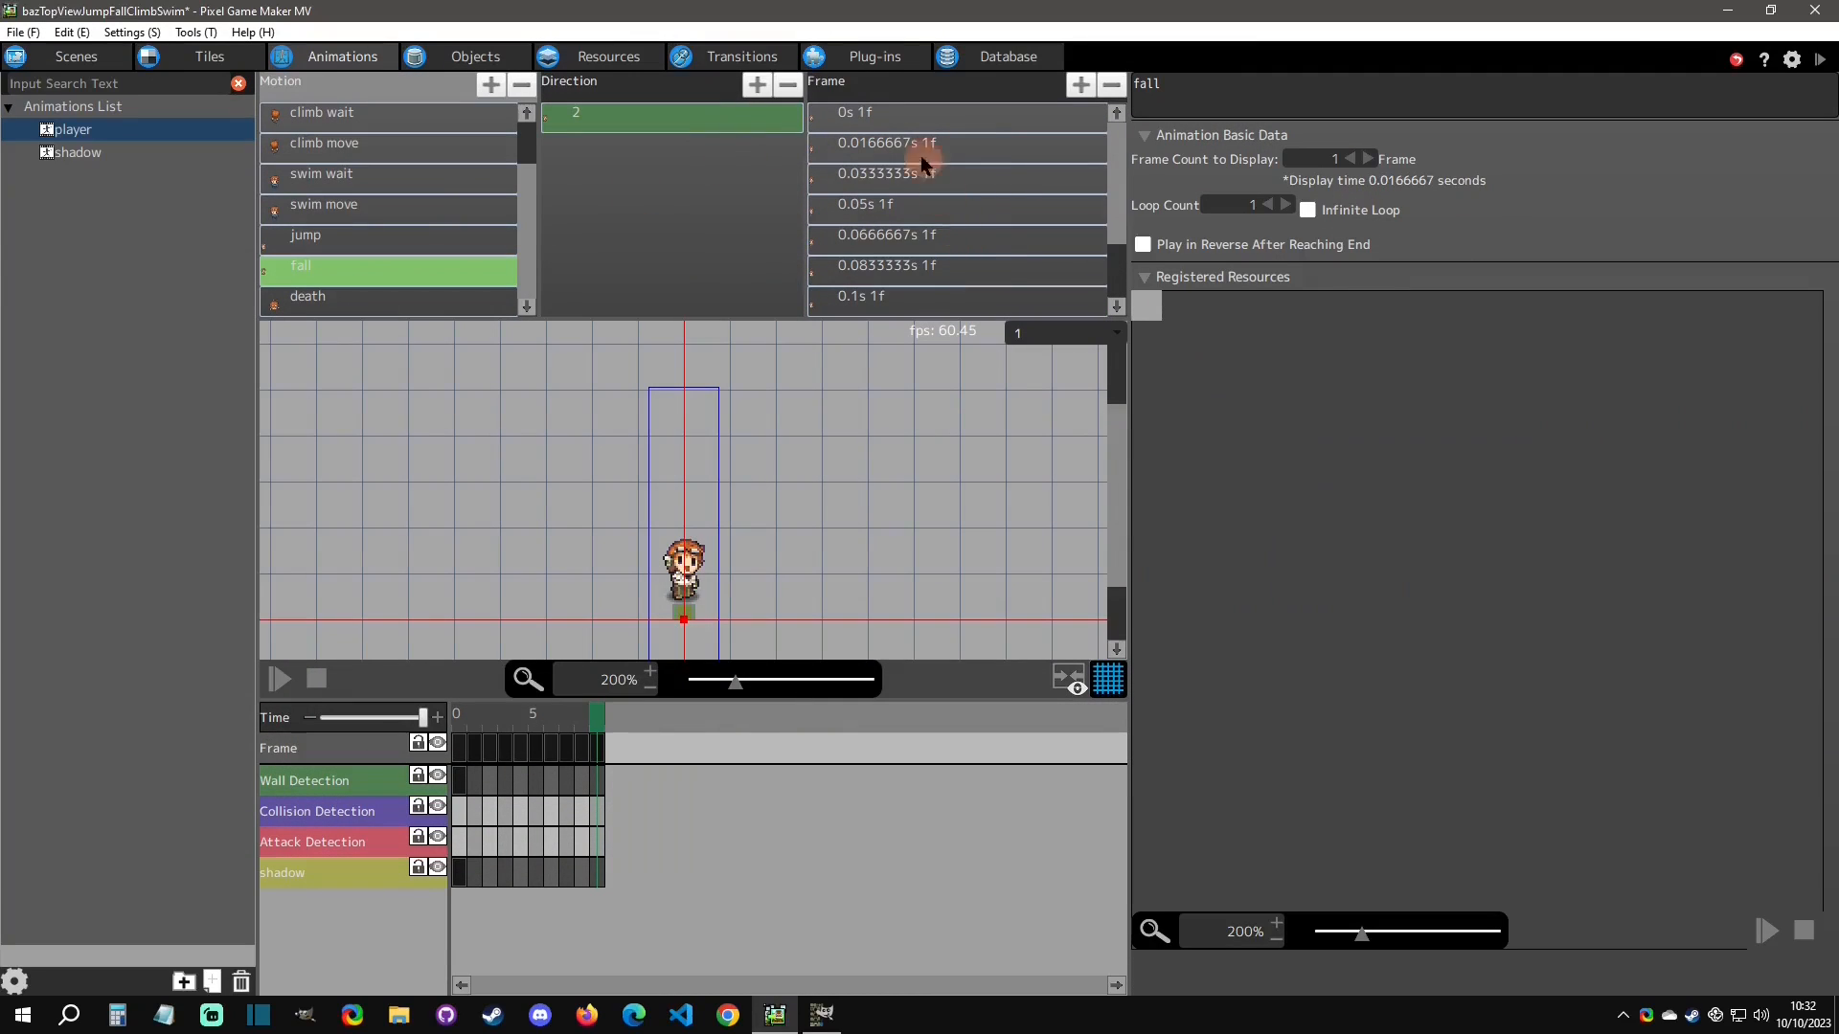
{"action": "left_click", "coordinate": [900, 119]}
{"action": "key", "text": "Down"}
{"action": "key", "text": "Down"}
{"action": "key", "text": "Down"}
{"action": "key", "text": "Down"}
{"action": "key", "text": "Down"}
{"action": "key", "text": "Down"}
{"action": "key", "text": "Down"}
{"action": "key", "text": "Down"}
{"action": "key", "text": "Down"}
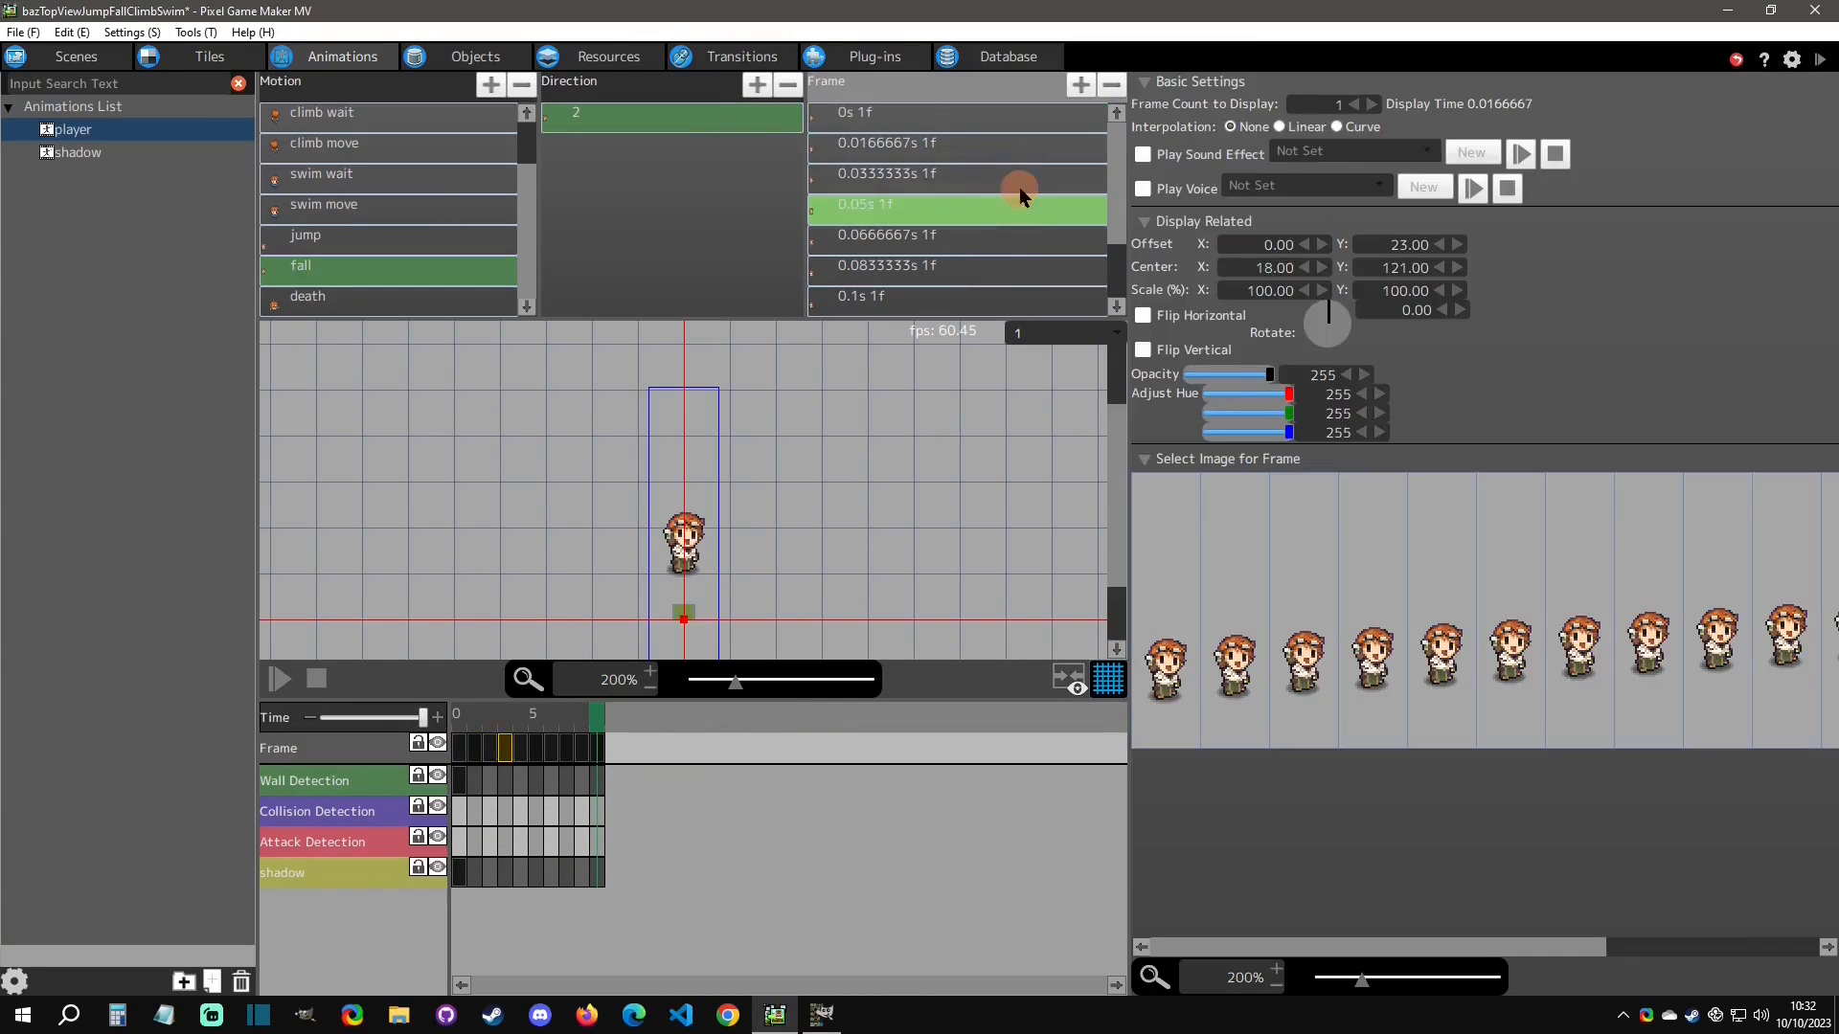
Step back and forth through the fall motion's frames to compare the sprite's height above the origin.
{"action": "key", "text": "Up"}
{"action": "key", "text": "Up"}
{"action": "key", "text": "Up"}
{"action": "key", "text": "Up"}
{"action": "key", "text": "Up"}
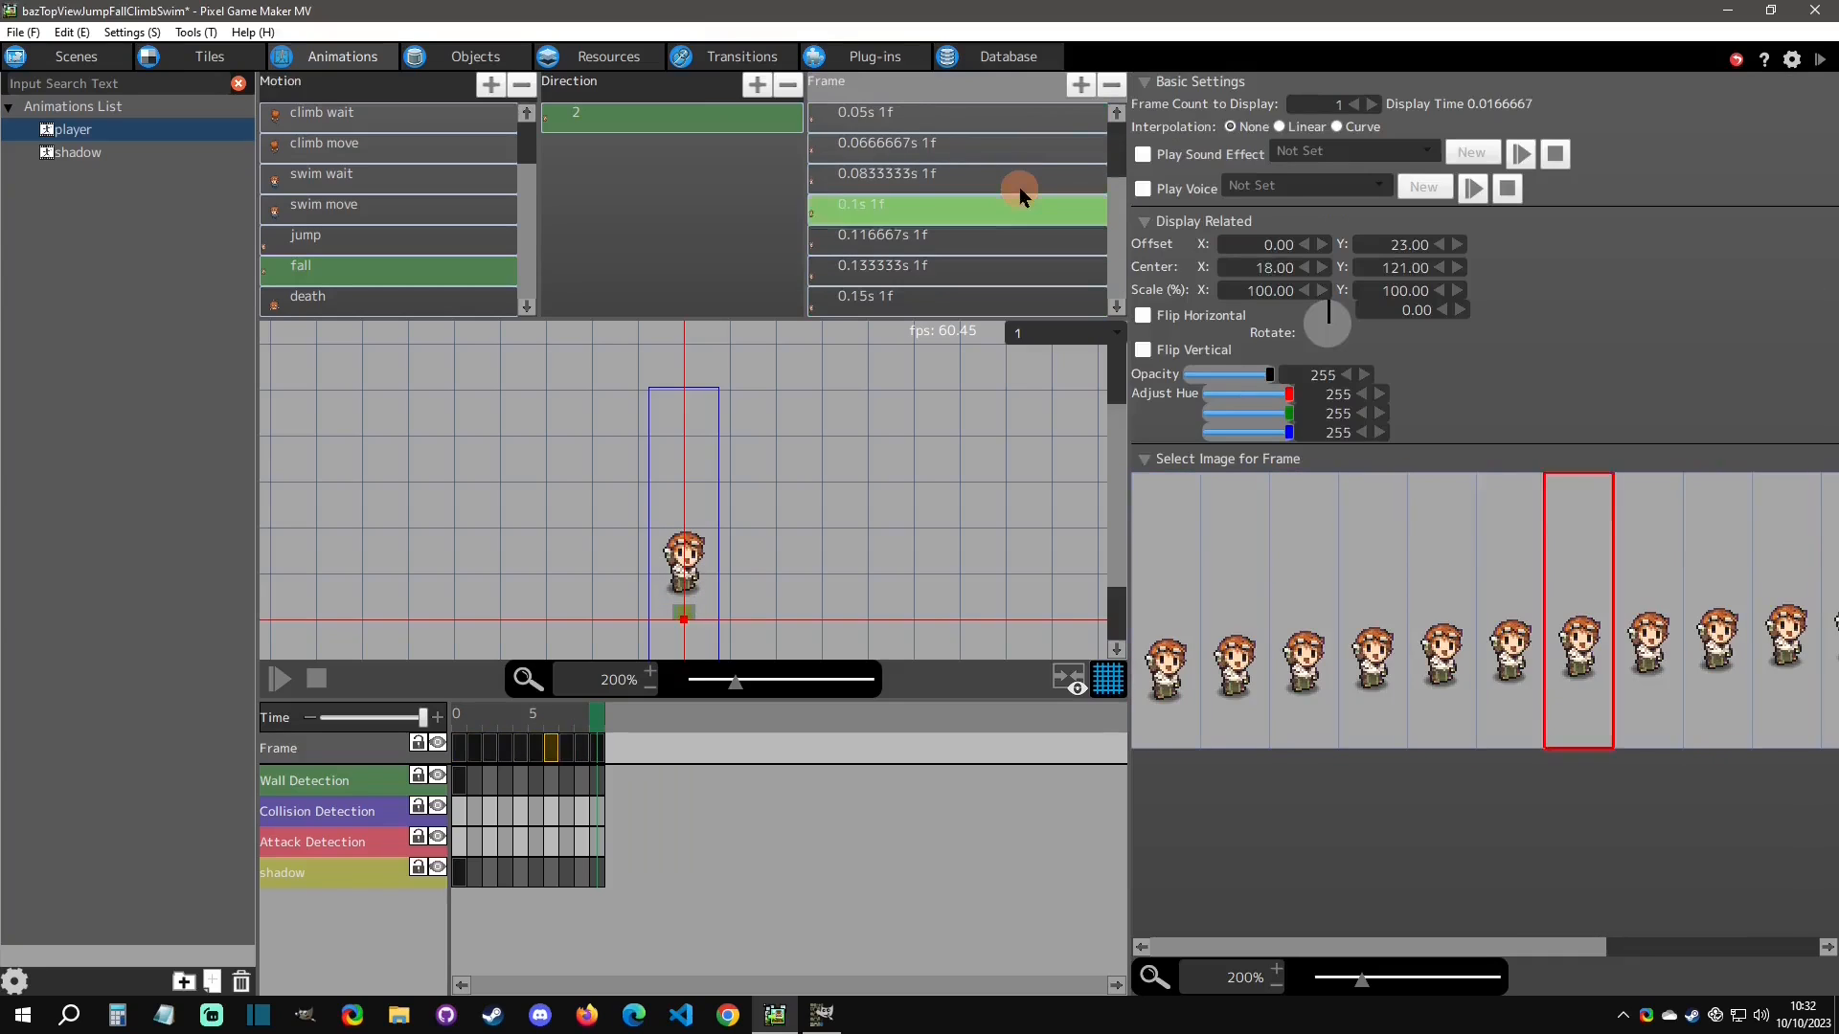
{"action": "key", "text": "Down"}
{"action": "key", "text": "Down"}
{"action": "key", "text": "Down"}
{"action": "key", "text": "Down"}
{"action": "key", "text": "Up"}
{"action": "key", "text": "Up"}
{"action": "key", "text": "Up"}
{"action": "key", "text": "Up"}
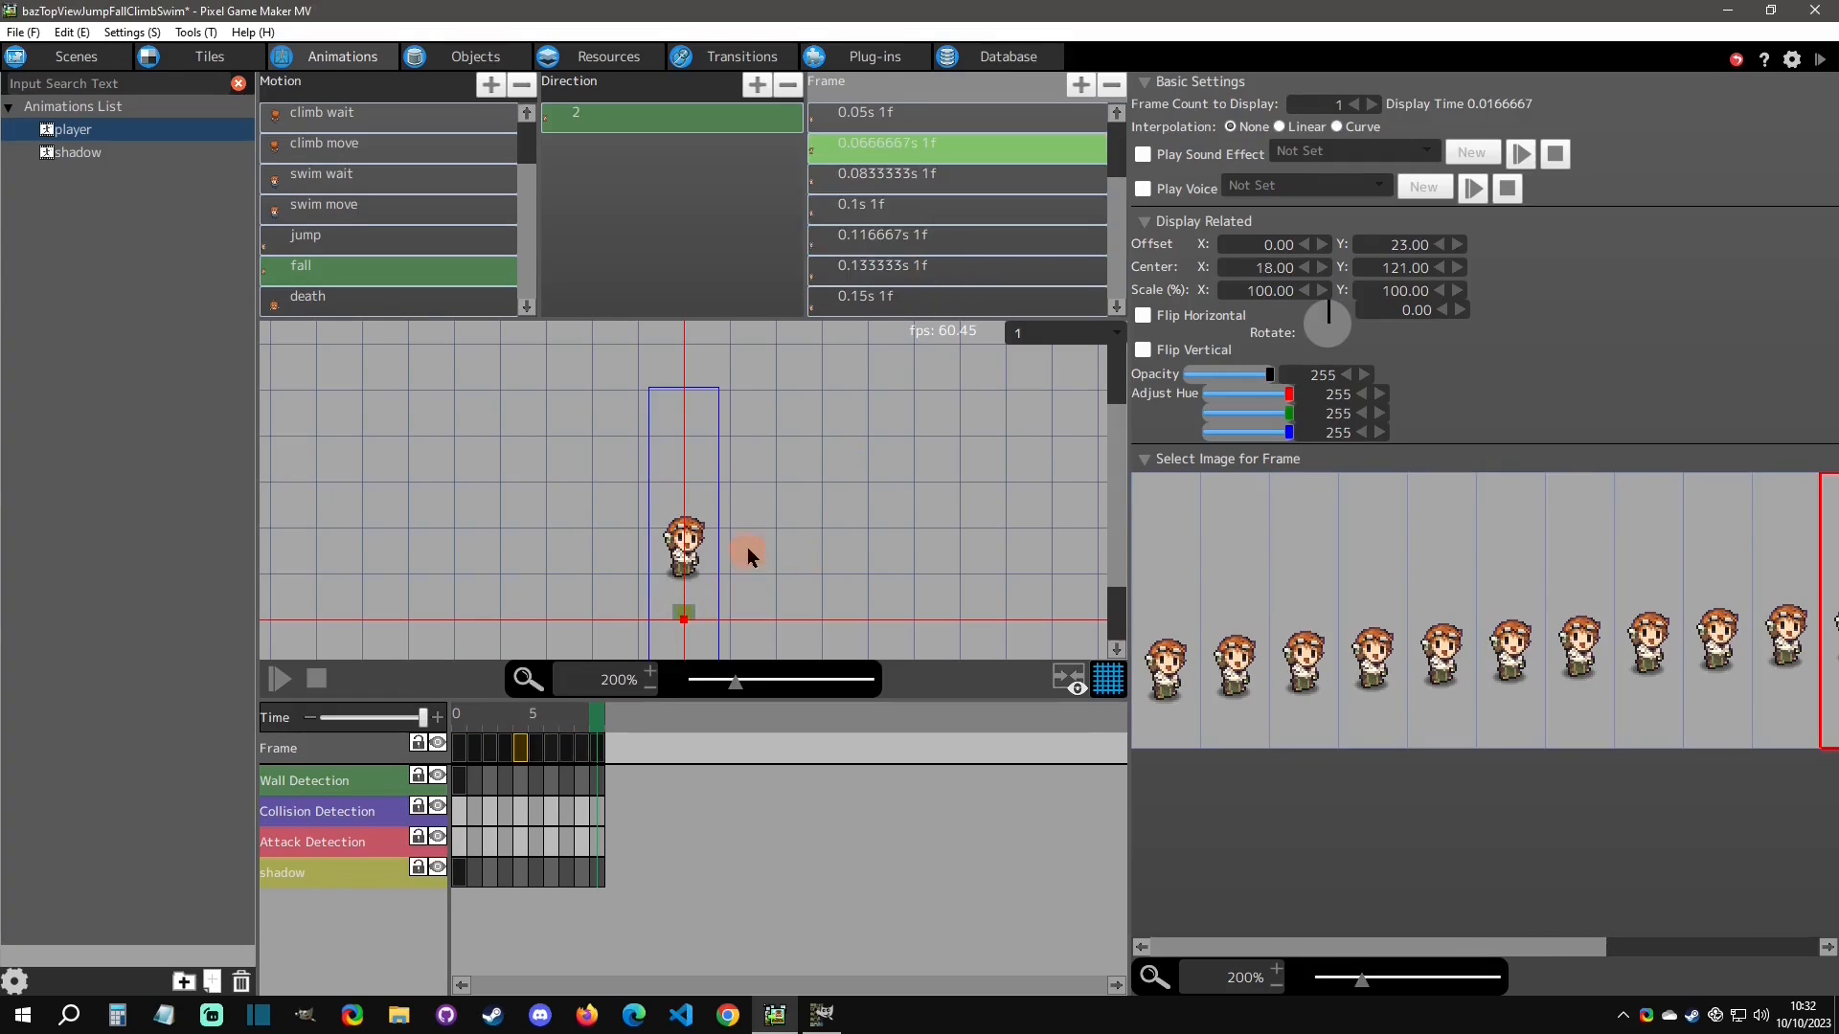
Examine the fall motion's frames at 400% zoom, comparing the sprite's feet with the wall detection box and the origin.
{"action": "scroll", "coordinate": [818, 496], "scroll_direction": "up", "scroll_amount": 4}
{"action": "middle_click_drag", "start_coordinate": [838, 466], "coordinate": [814, 475]}
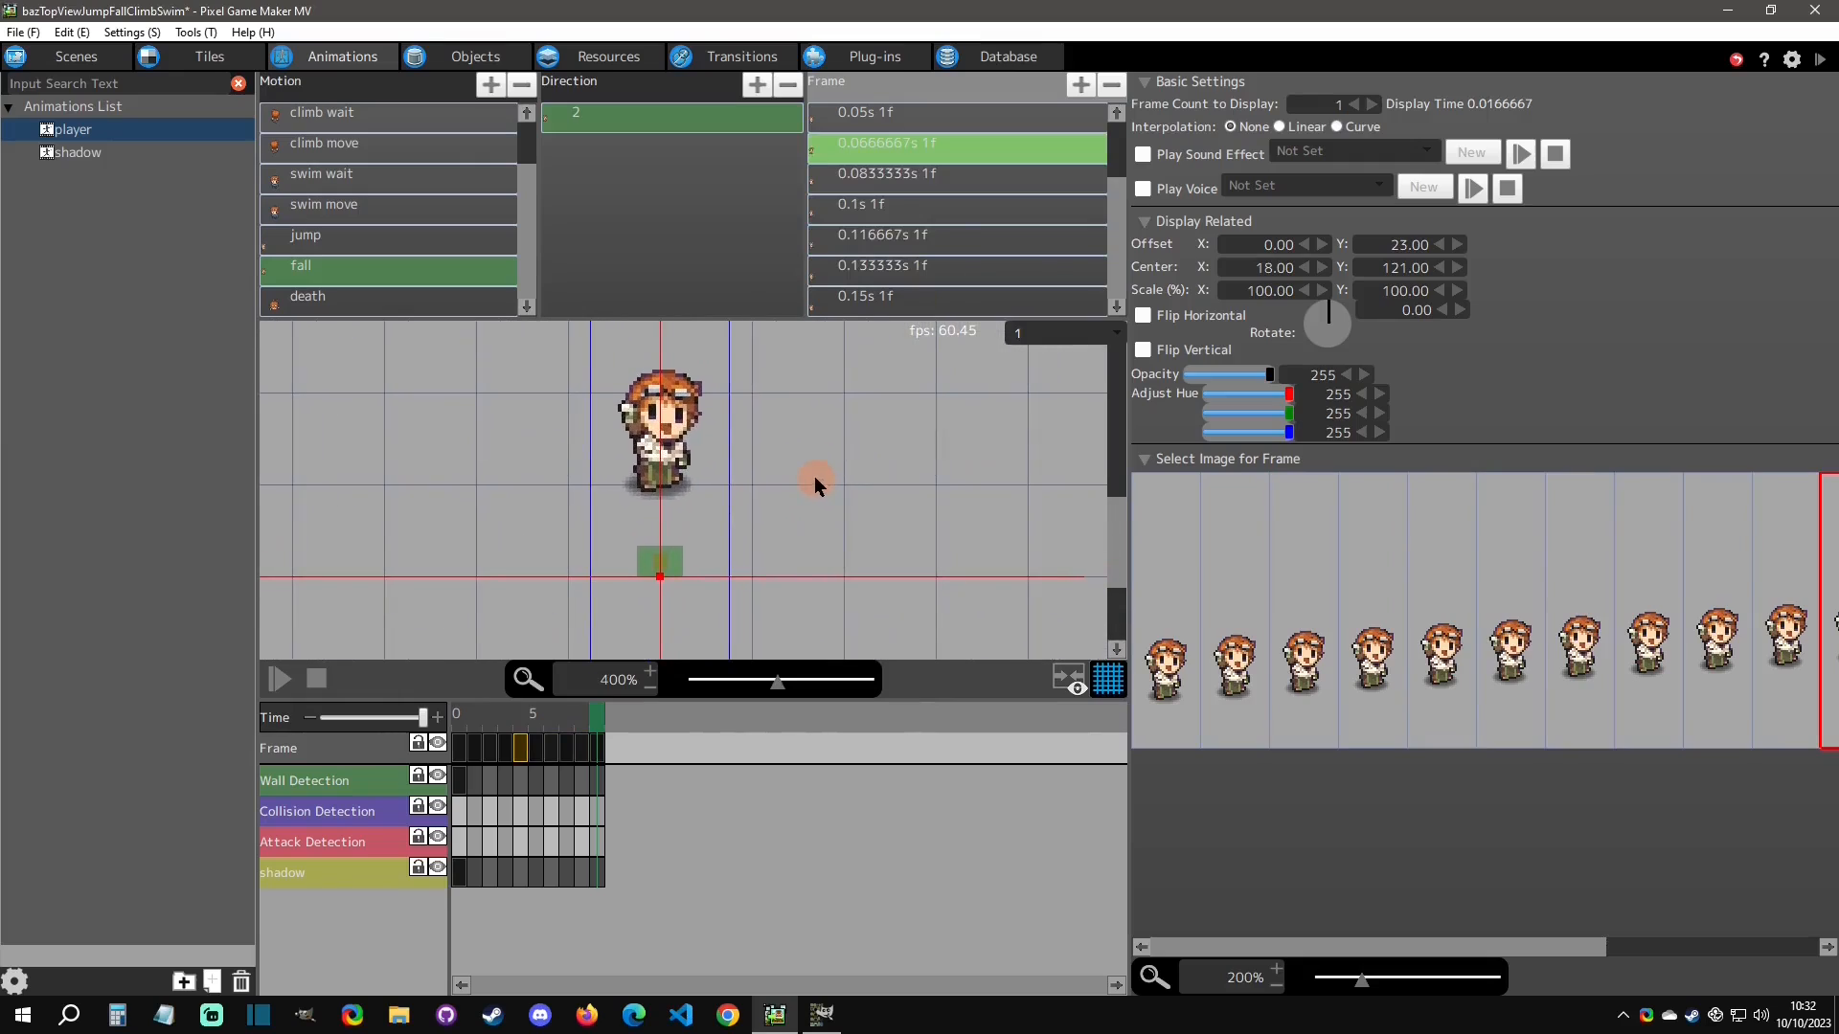
{"action": "left_click", "coordinate": [937, 183]}
{"action": "key", "text": "Down"}
{"action": "key", "text": "Down"}
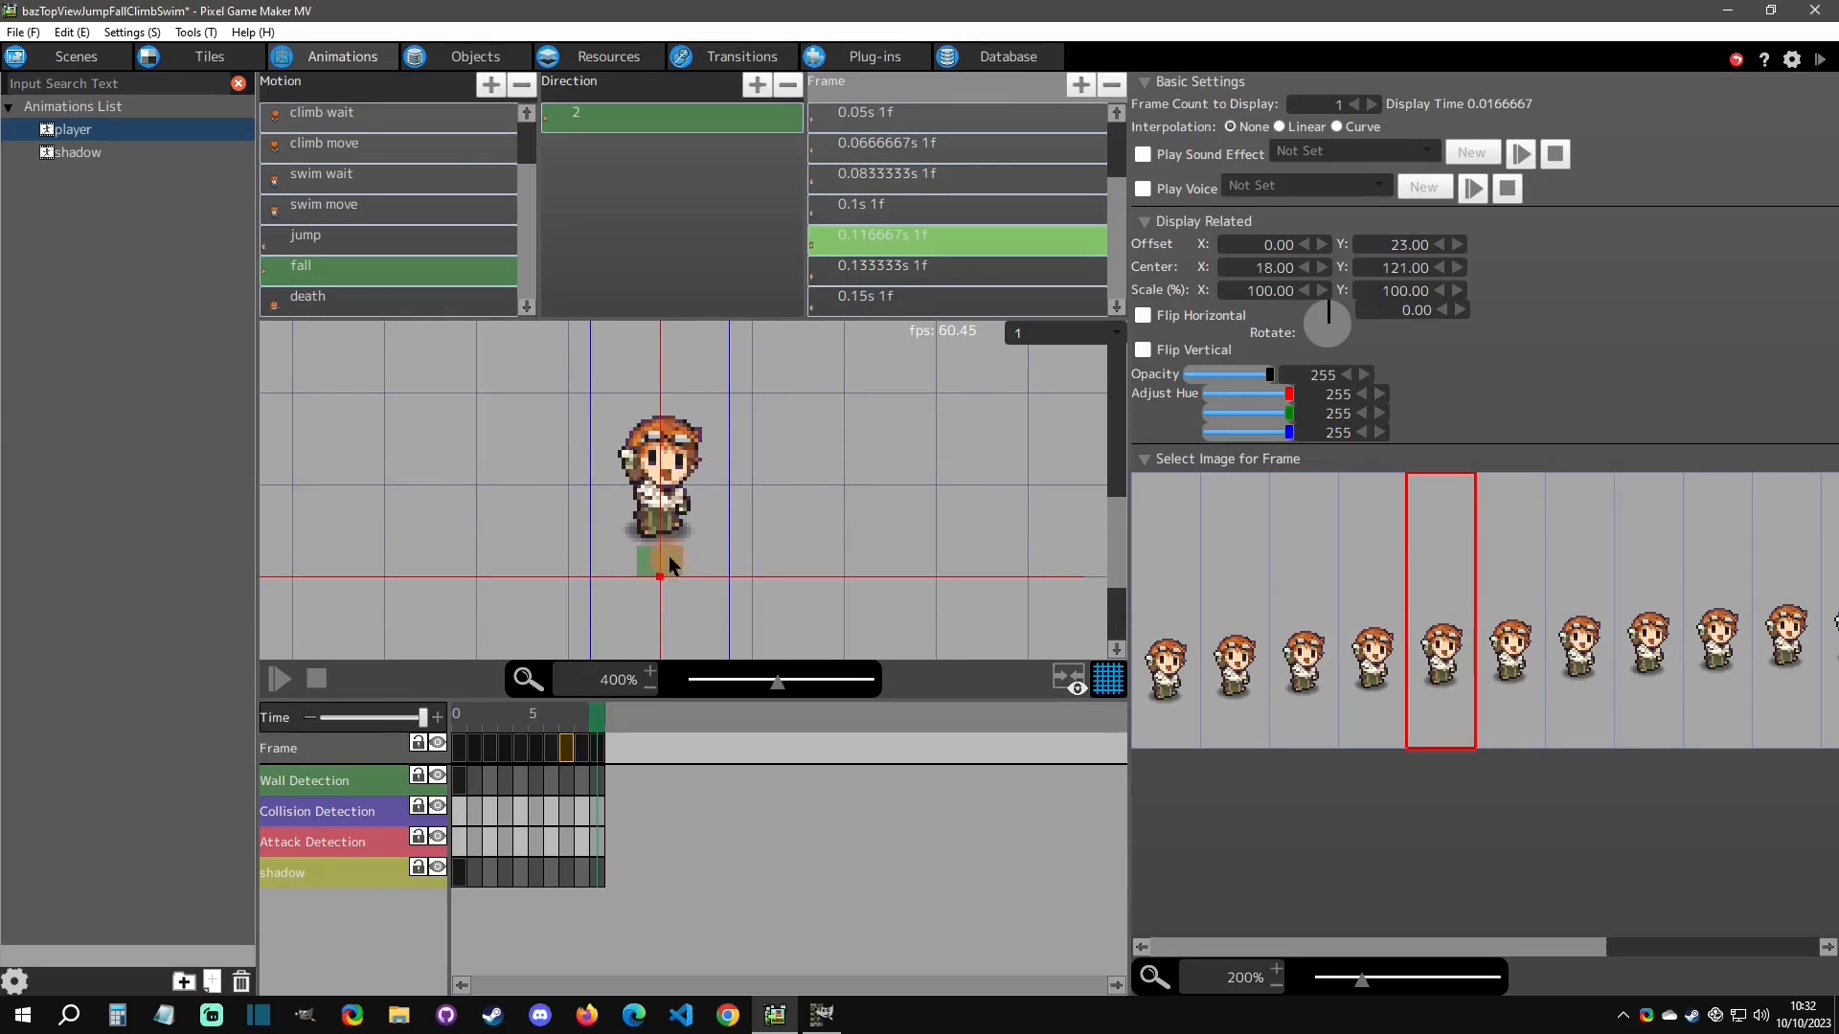
{"action": "key", "text": "Up"}
{"action": "key", "text": "Up"}
{"action": "key", "text": "Up"}
{"action": "key", "text": "Up"}
{"action": "key", "text": "Up"}
{"action": "key", "text": "Down"}
{"action": "key", "text": "Down"}
{"action": "key", "text": "Down"}
{"action": "key", "text": "Down"}
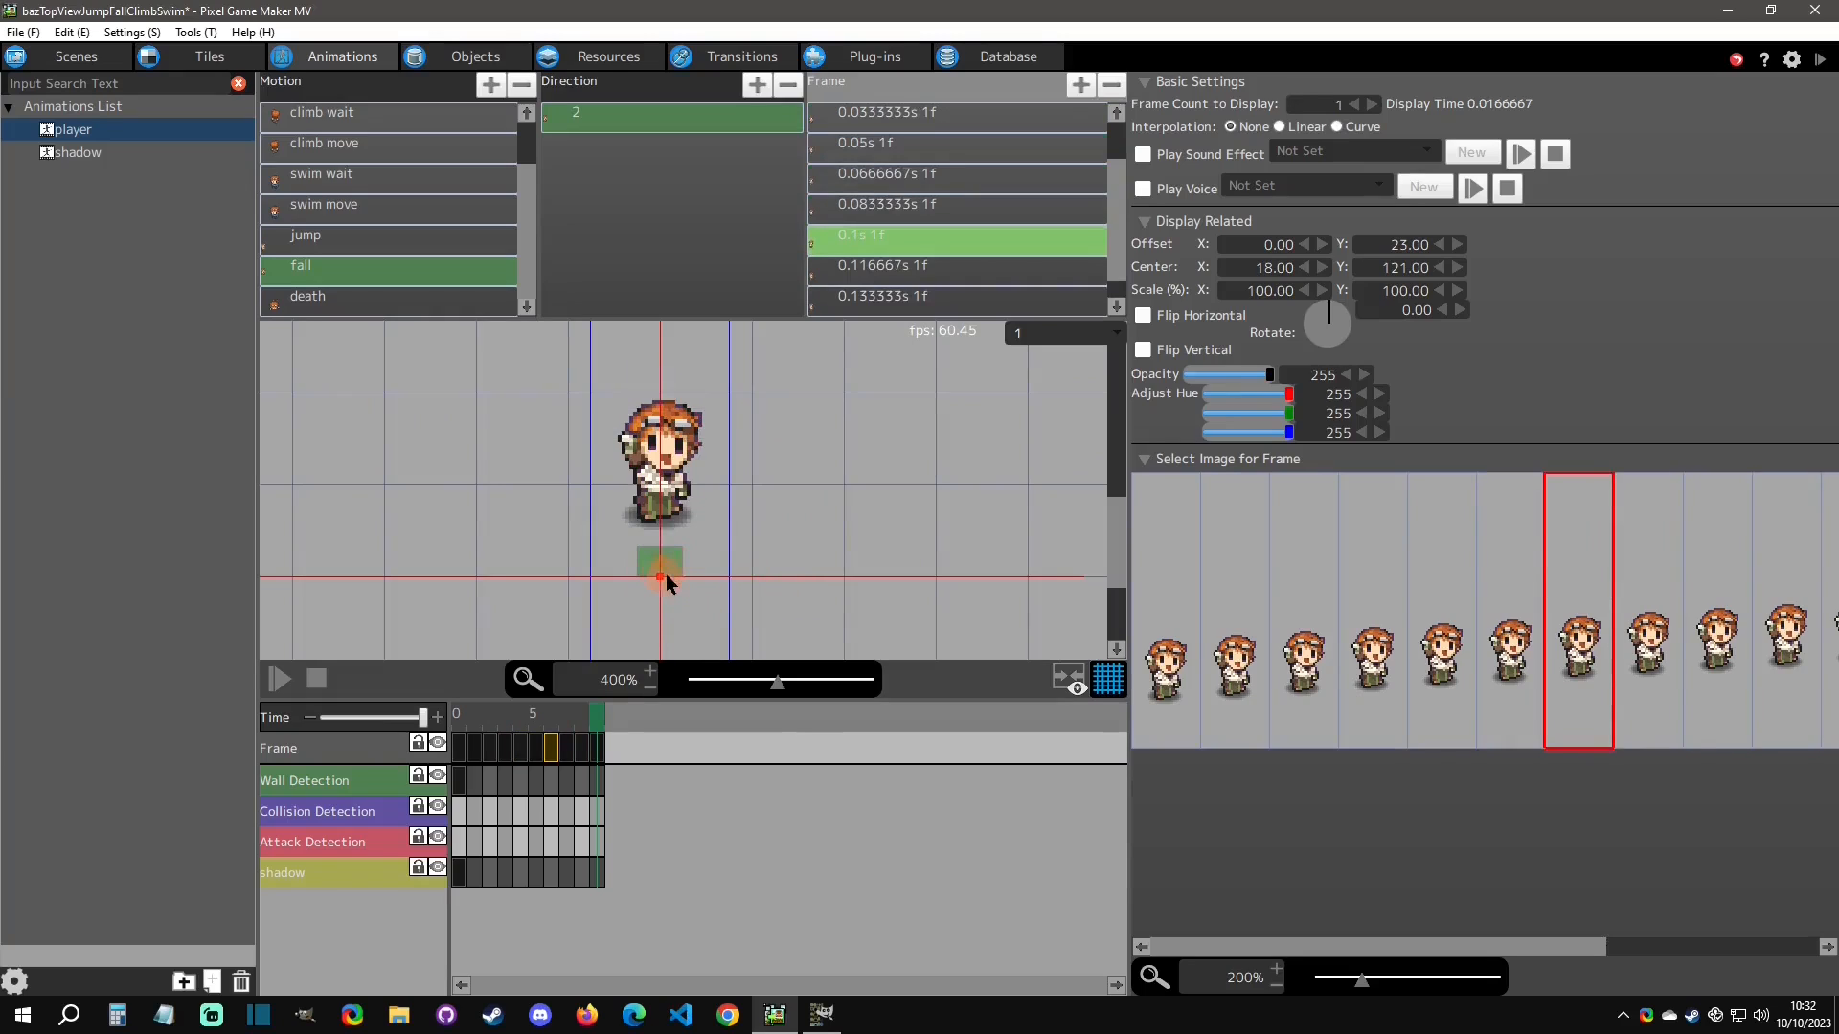
{"action": "key", "text": "Down"}
{"action": "key", "text": "Down"}
{"action": "key", "text": "Down"}
{"action": "key", "text": "Up"}
{"action": "key", "text": "Up"}
{"action": "key", "text": "Up"}
{"action": "key", "text": "Up"}
{"action": "key", "text": "Up"}
{"action": "key", "text": "Up"}
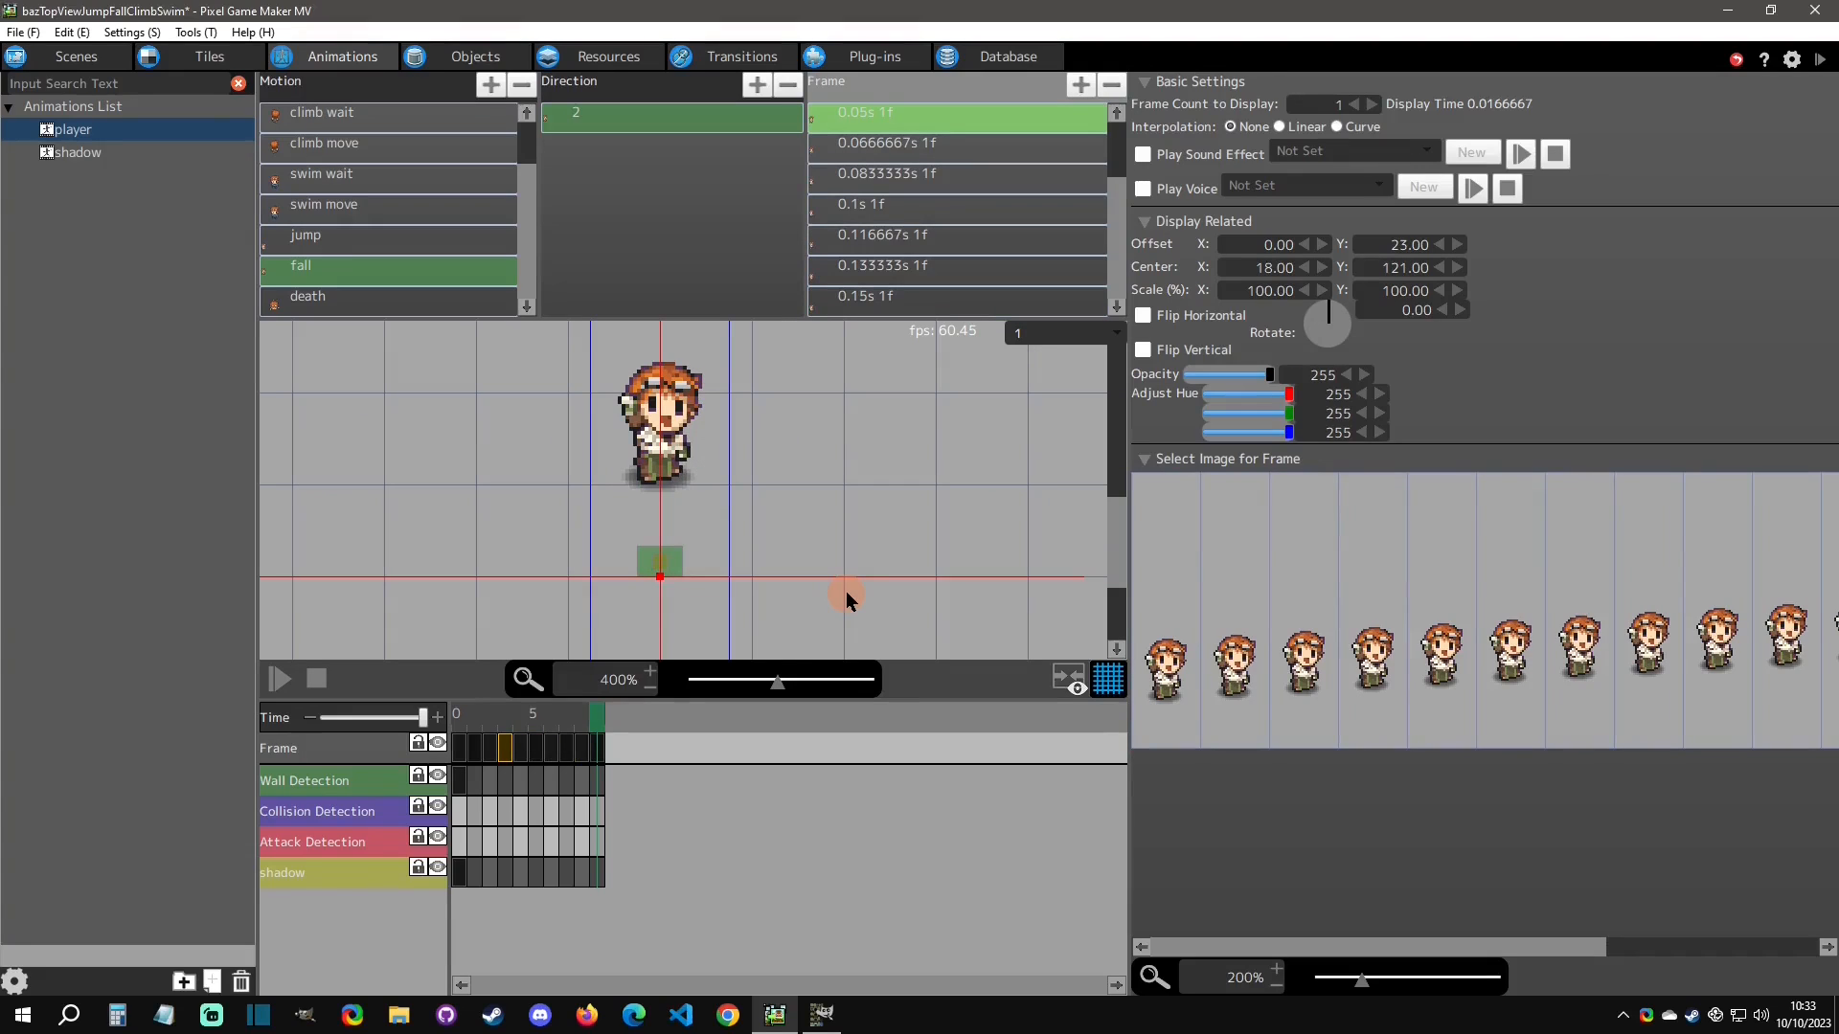
{"action": "key", "text": "Up"}
{"action": "key", "text": "Up"}
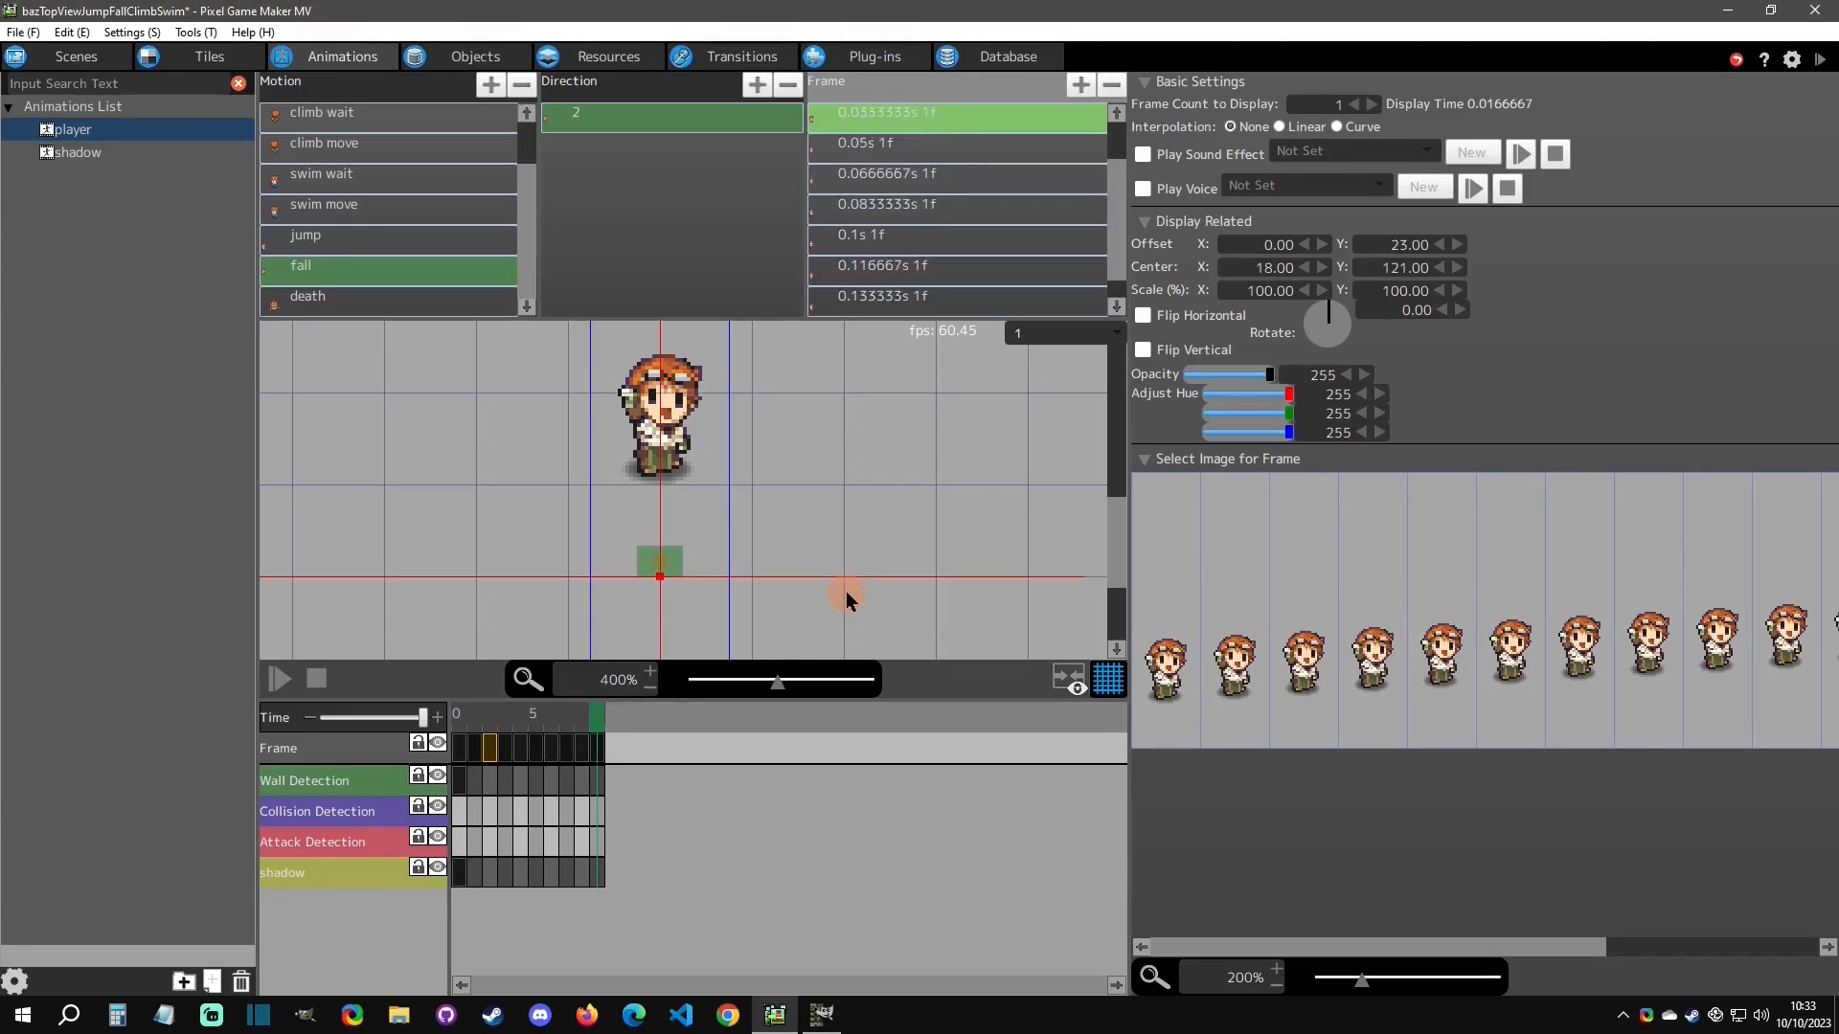
Follow the fall motion down to its last frame at 0.15s and recheck the frames leading up to it.
{"action": "key", "text": "Down"}
{"action": "key", "text": "Down"}
{"action": "key", "text": "Down"}
{"action": "key", "text": "Down"}
{"action": "key", "text": "Down"}
{"action": "key", "text": "Down"}
{"action": "key", "text": "Down"}
{"action": "key", "text": "Down"}
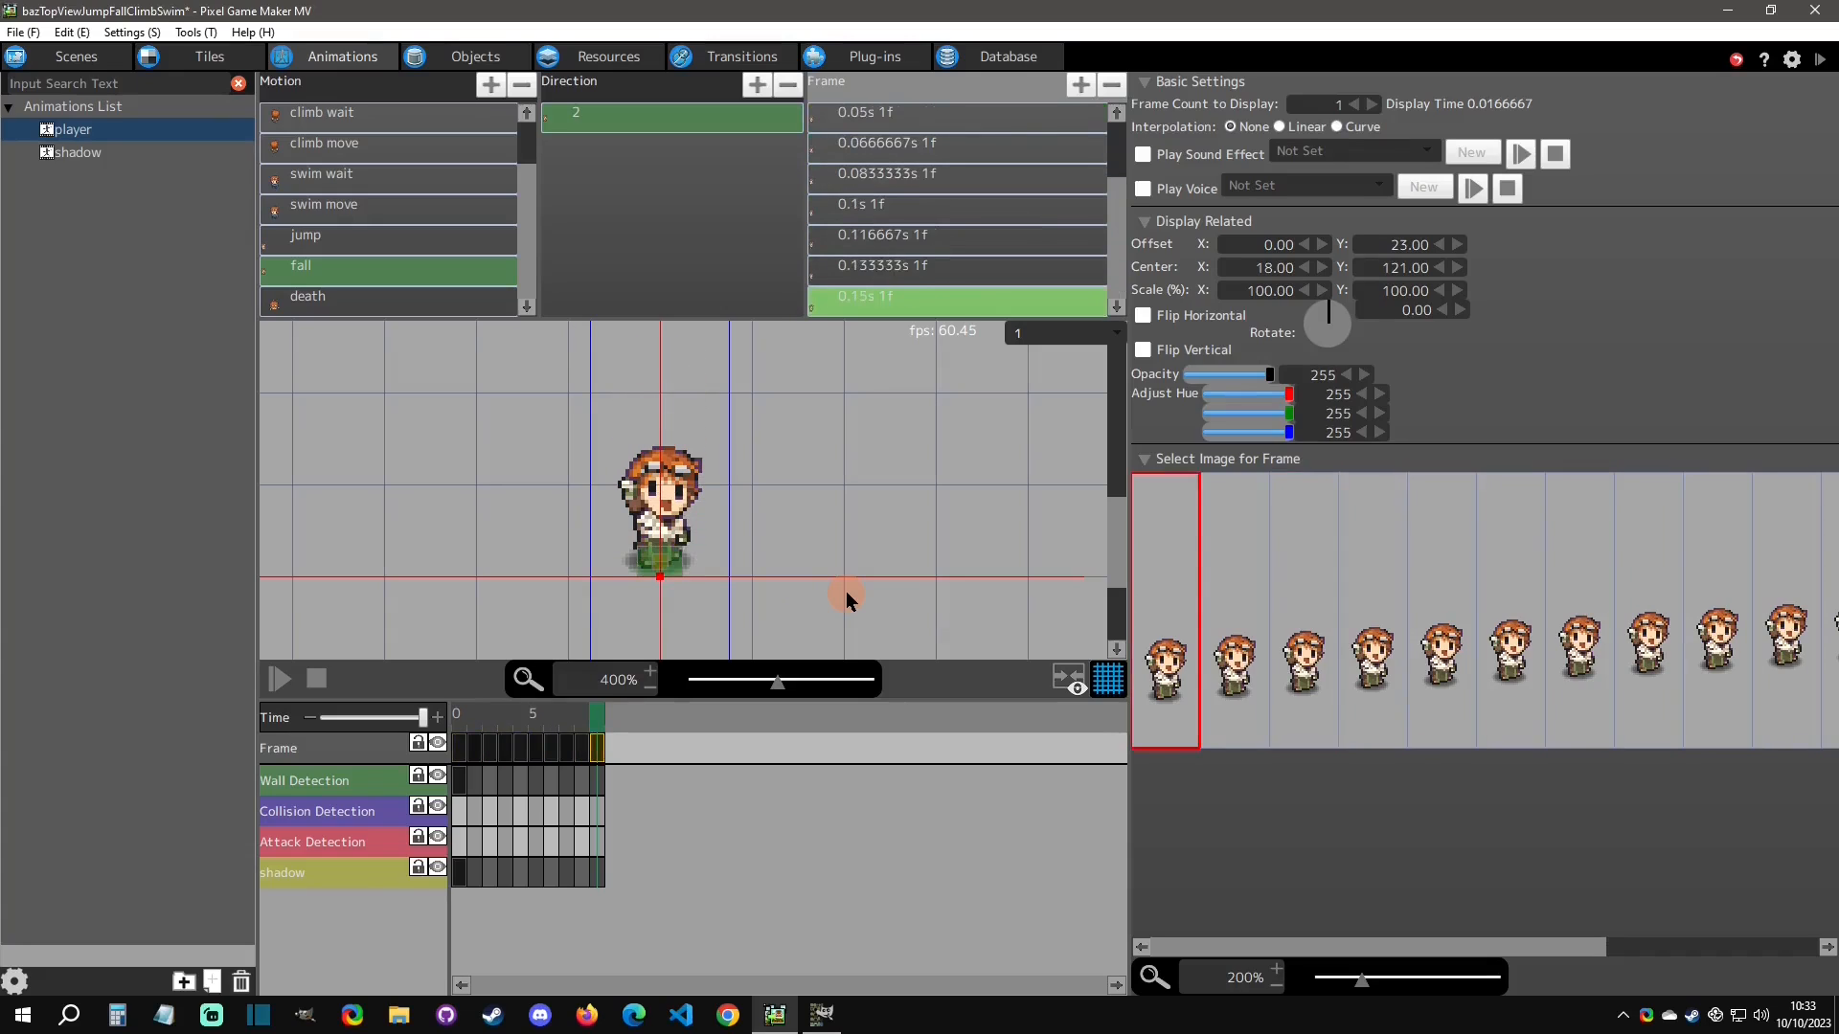
{"action": "key", "text": "Up"}
{"action": "key", "text": "Up"}
{"action": "key", "text": "Up"}
{"action": "key", "text": "Up"}
{"action": "key", "text": "Up"}
{"action": "key", "text": "Down"}
{"action": "key", "text": "Down"}
{"action": "key", "text": "Down"}
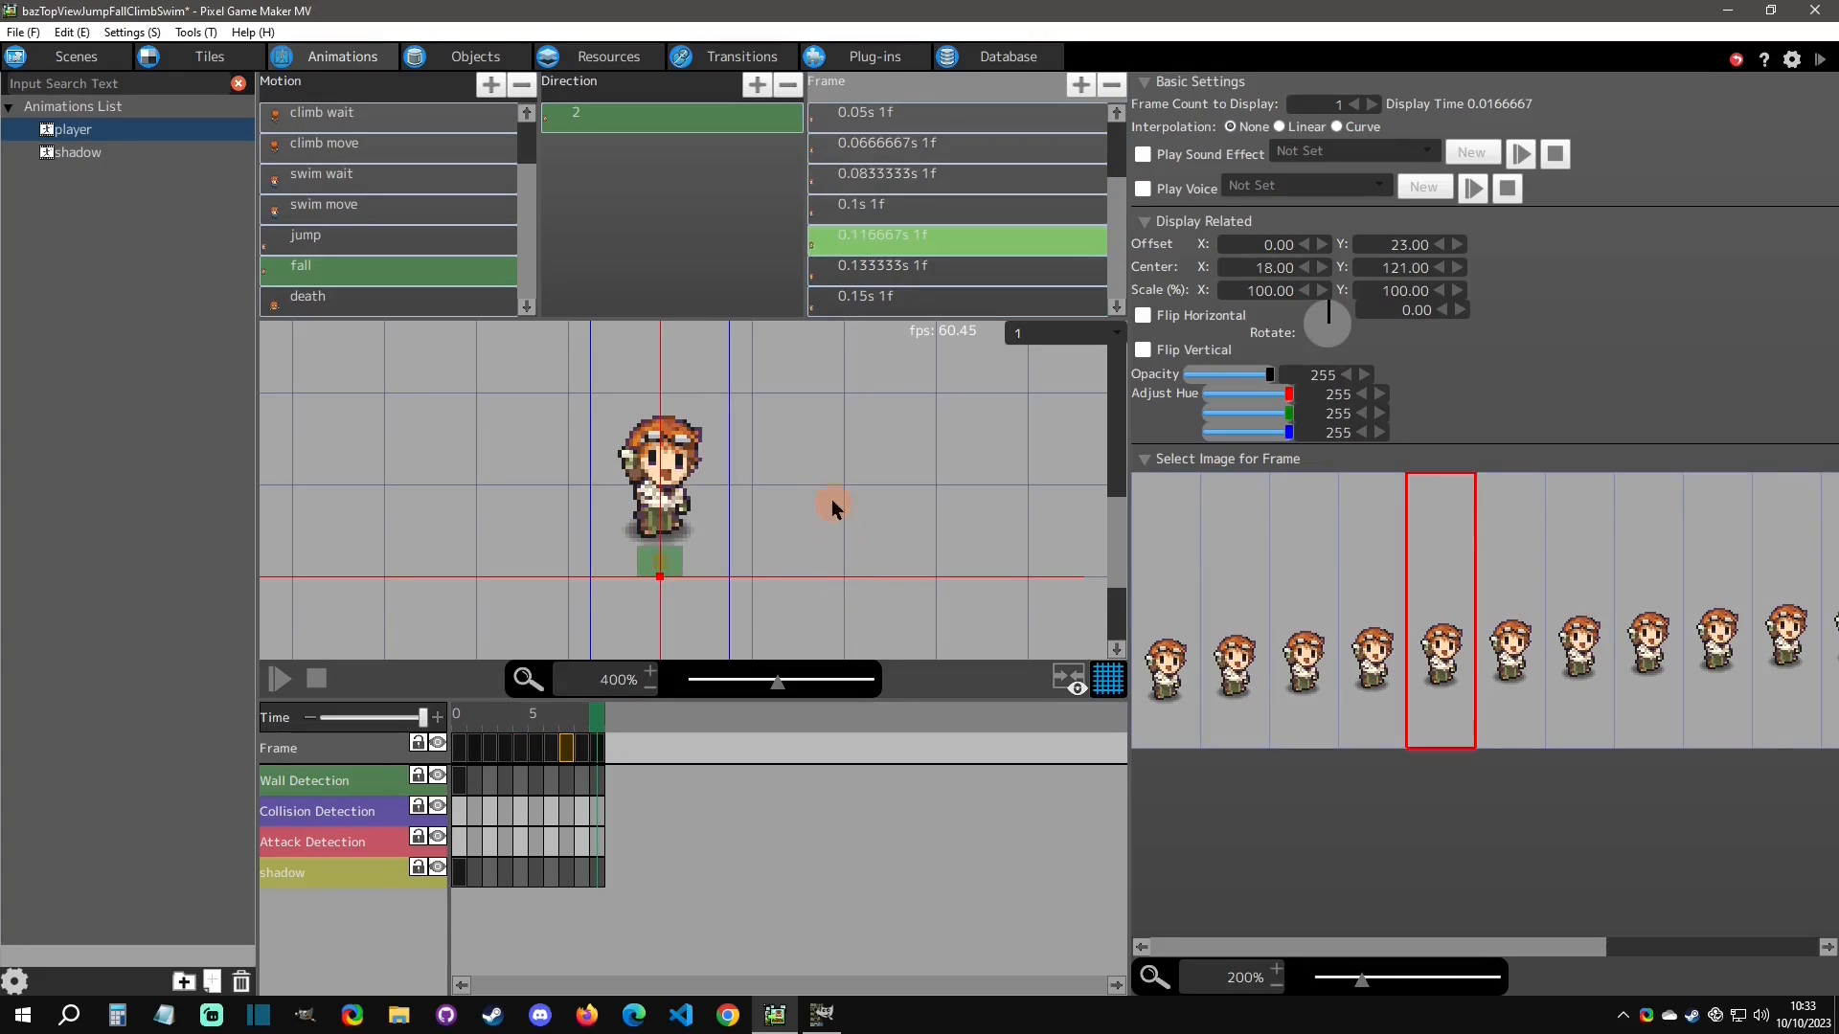
{"action": "key", "text": "Down"}
{"action": "key", "text": "Up"}
{"action": "key", "text": "Up"}
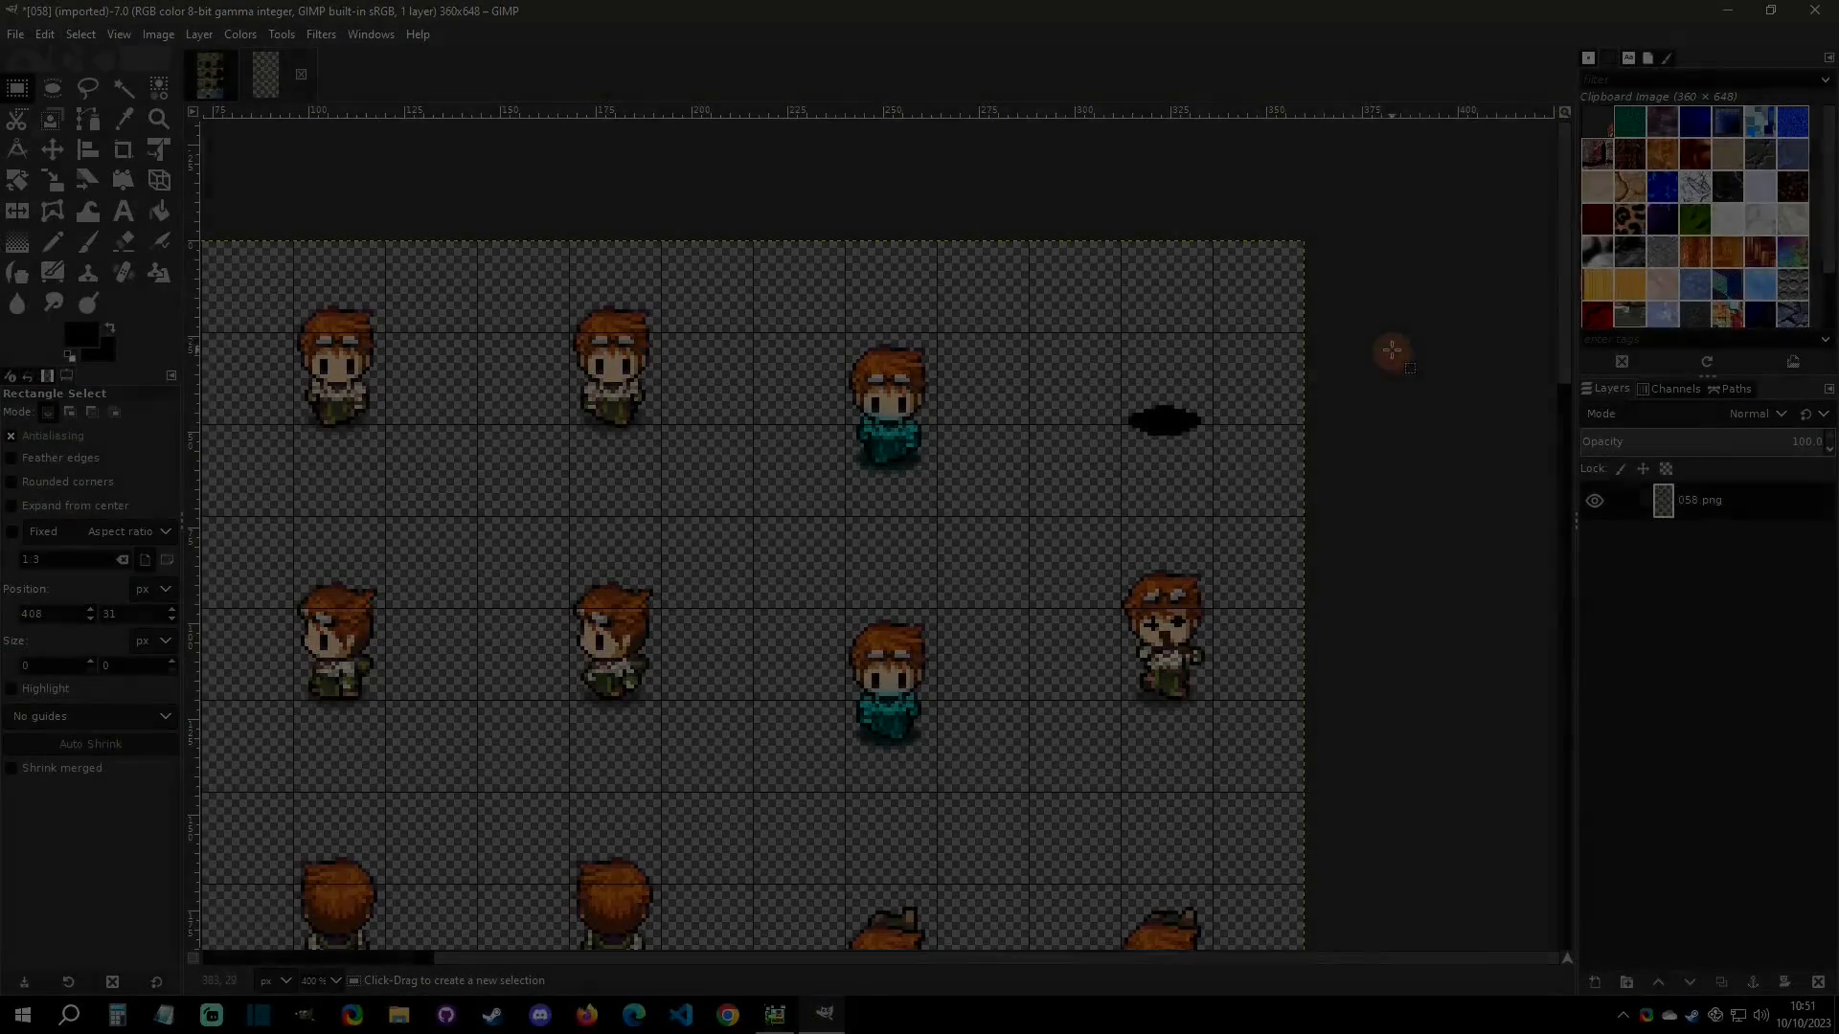
In GIMP, outline the teal lower body of the uppermost swim sprite with a rectangular selection and clear it, twice.
{"action": "left_click_drag", "start_coordinate": [831, 417], "coordinate": [936, 471]}
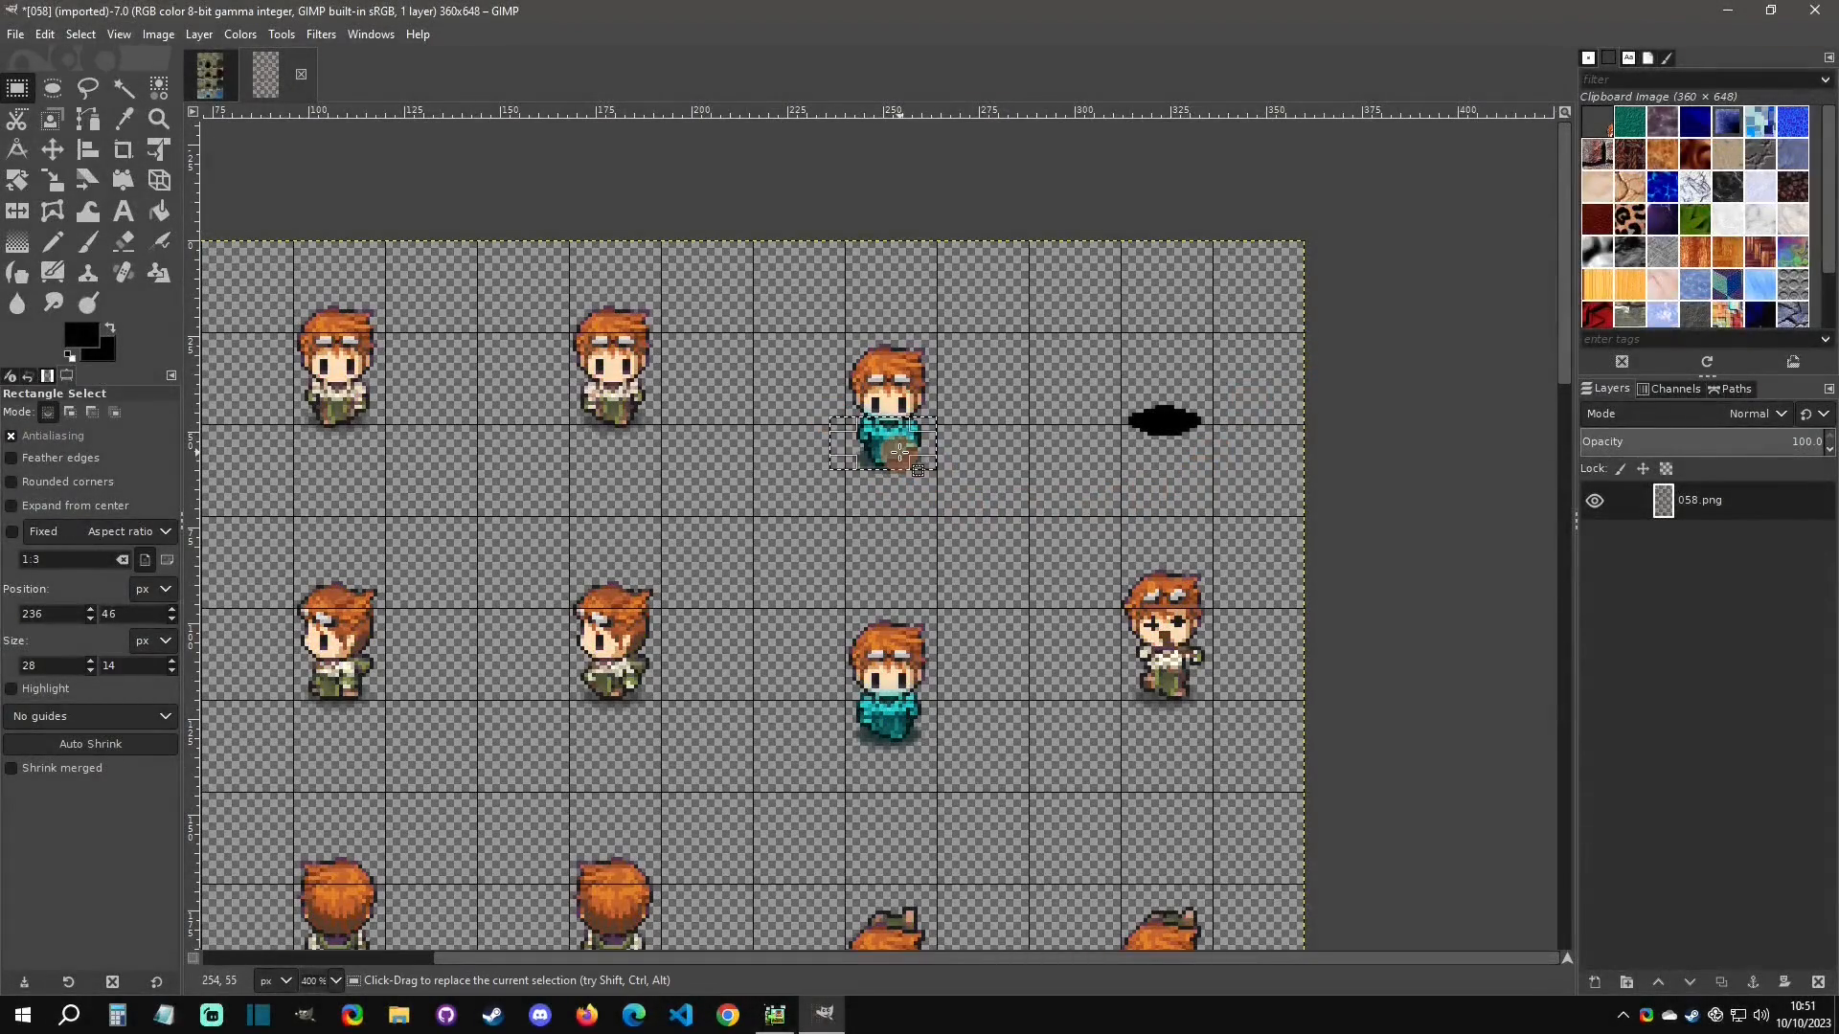
{"action": "left_click", "coordinate": [985, 433]}
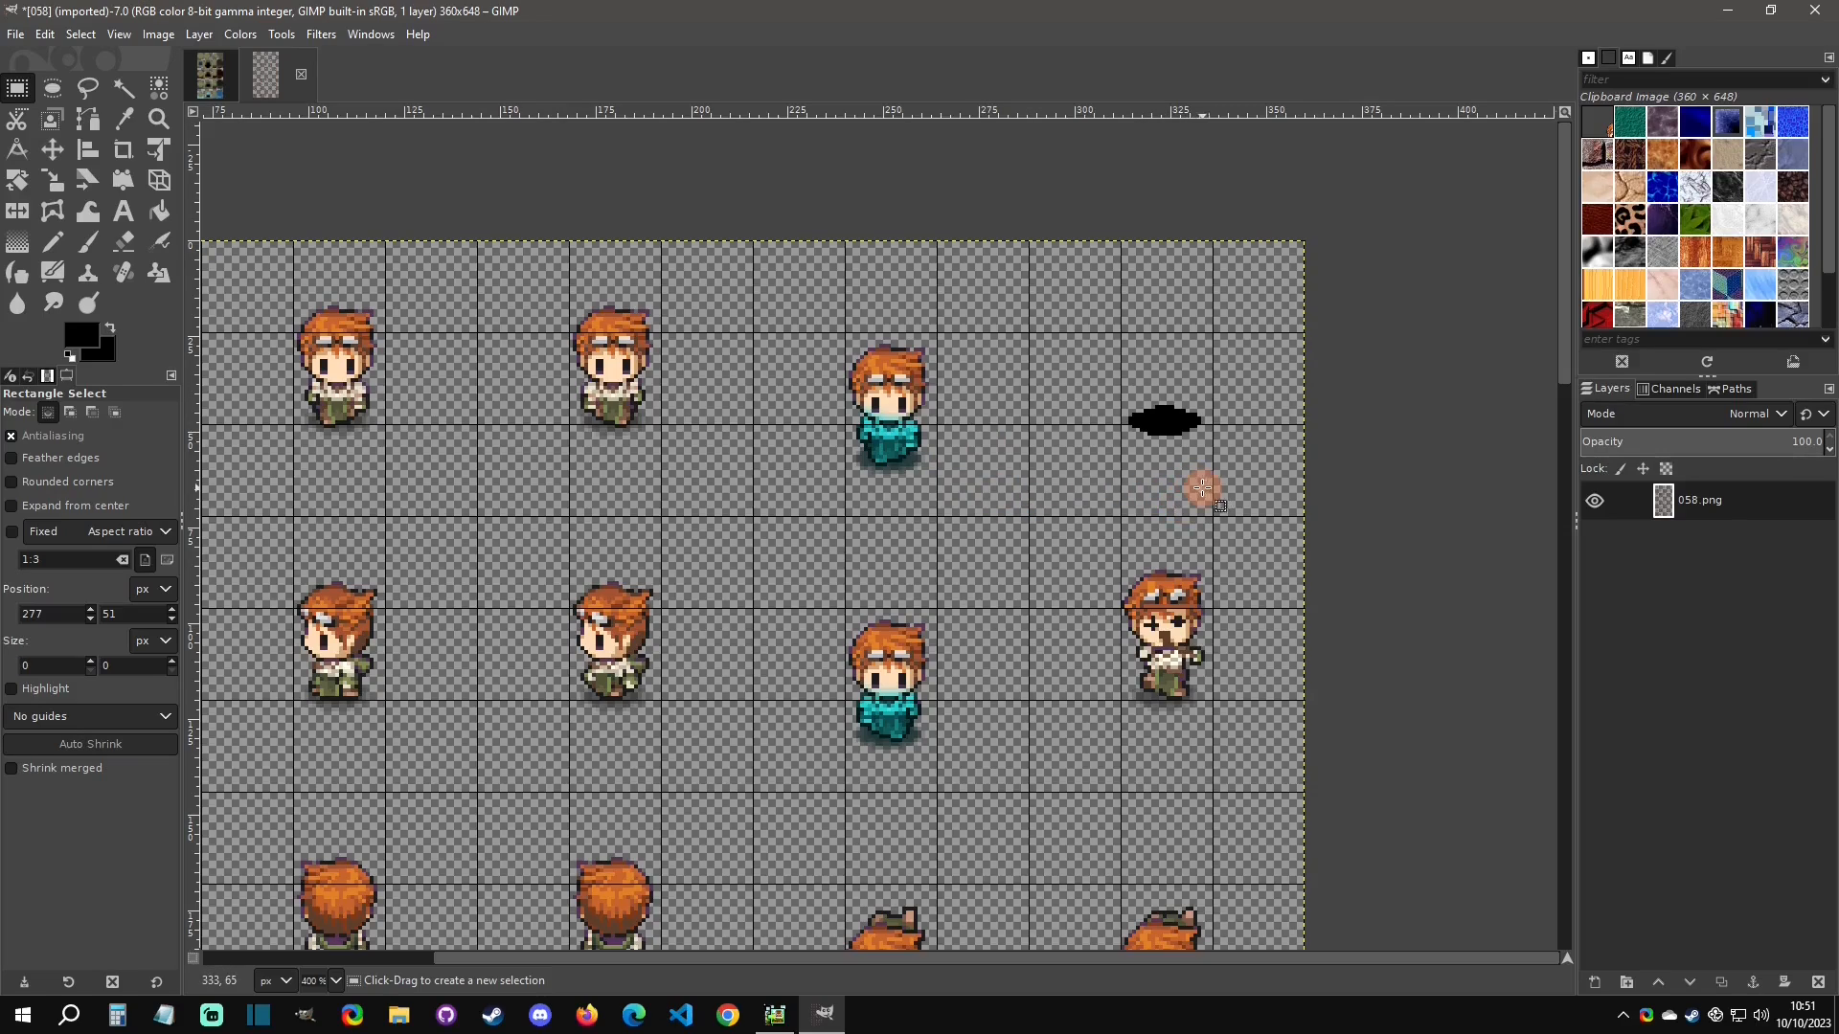
{"action": "mouse_move", "coordinate": [825, 410]}
{"action": "left_mouse_down"}
{"action": "mouse_move", "coordinate": [936, 443]}
{"action": "mouse_move", "coordinate": [948, 475]}
{"action": "left_mouse_up"}
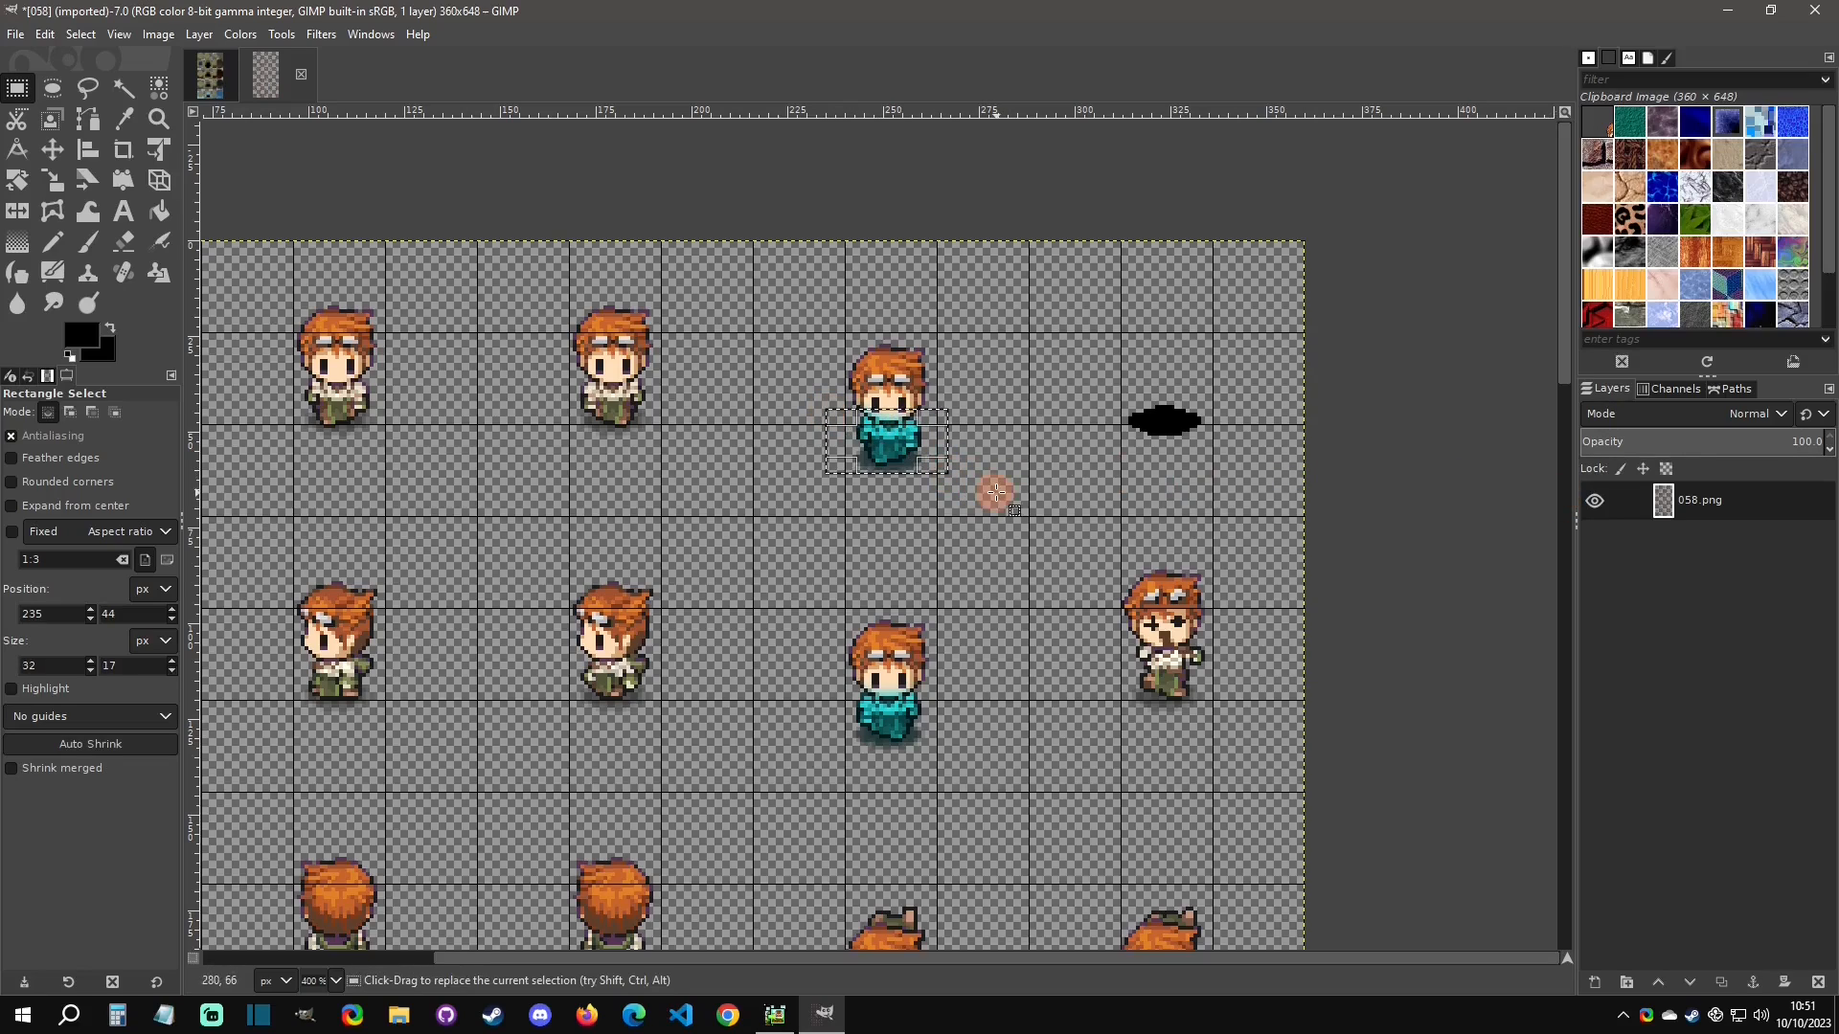
{"action": "left_click", "coordinate": [996, 462]}
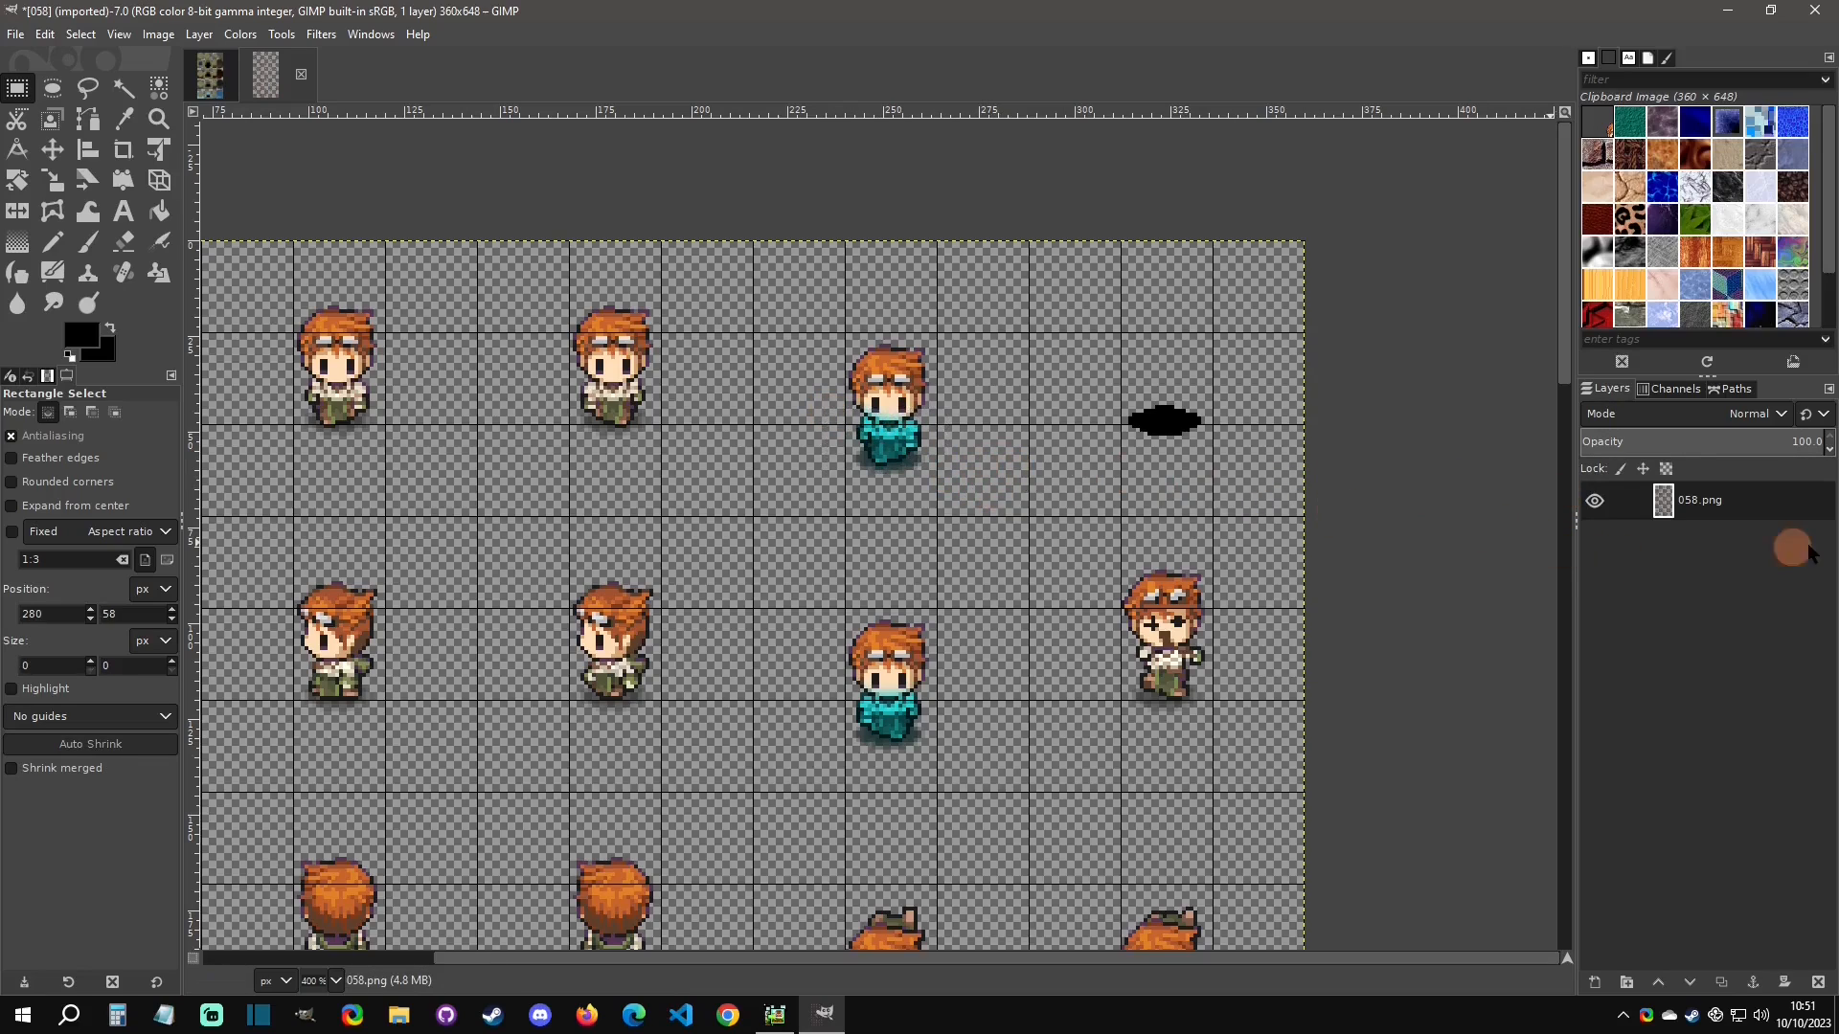
Duplicate the 058.png layer and add a layer mask to the copy.
{"action": "right_click", "coordinate": [1797, 507]}
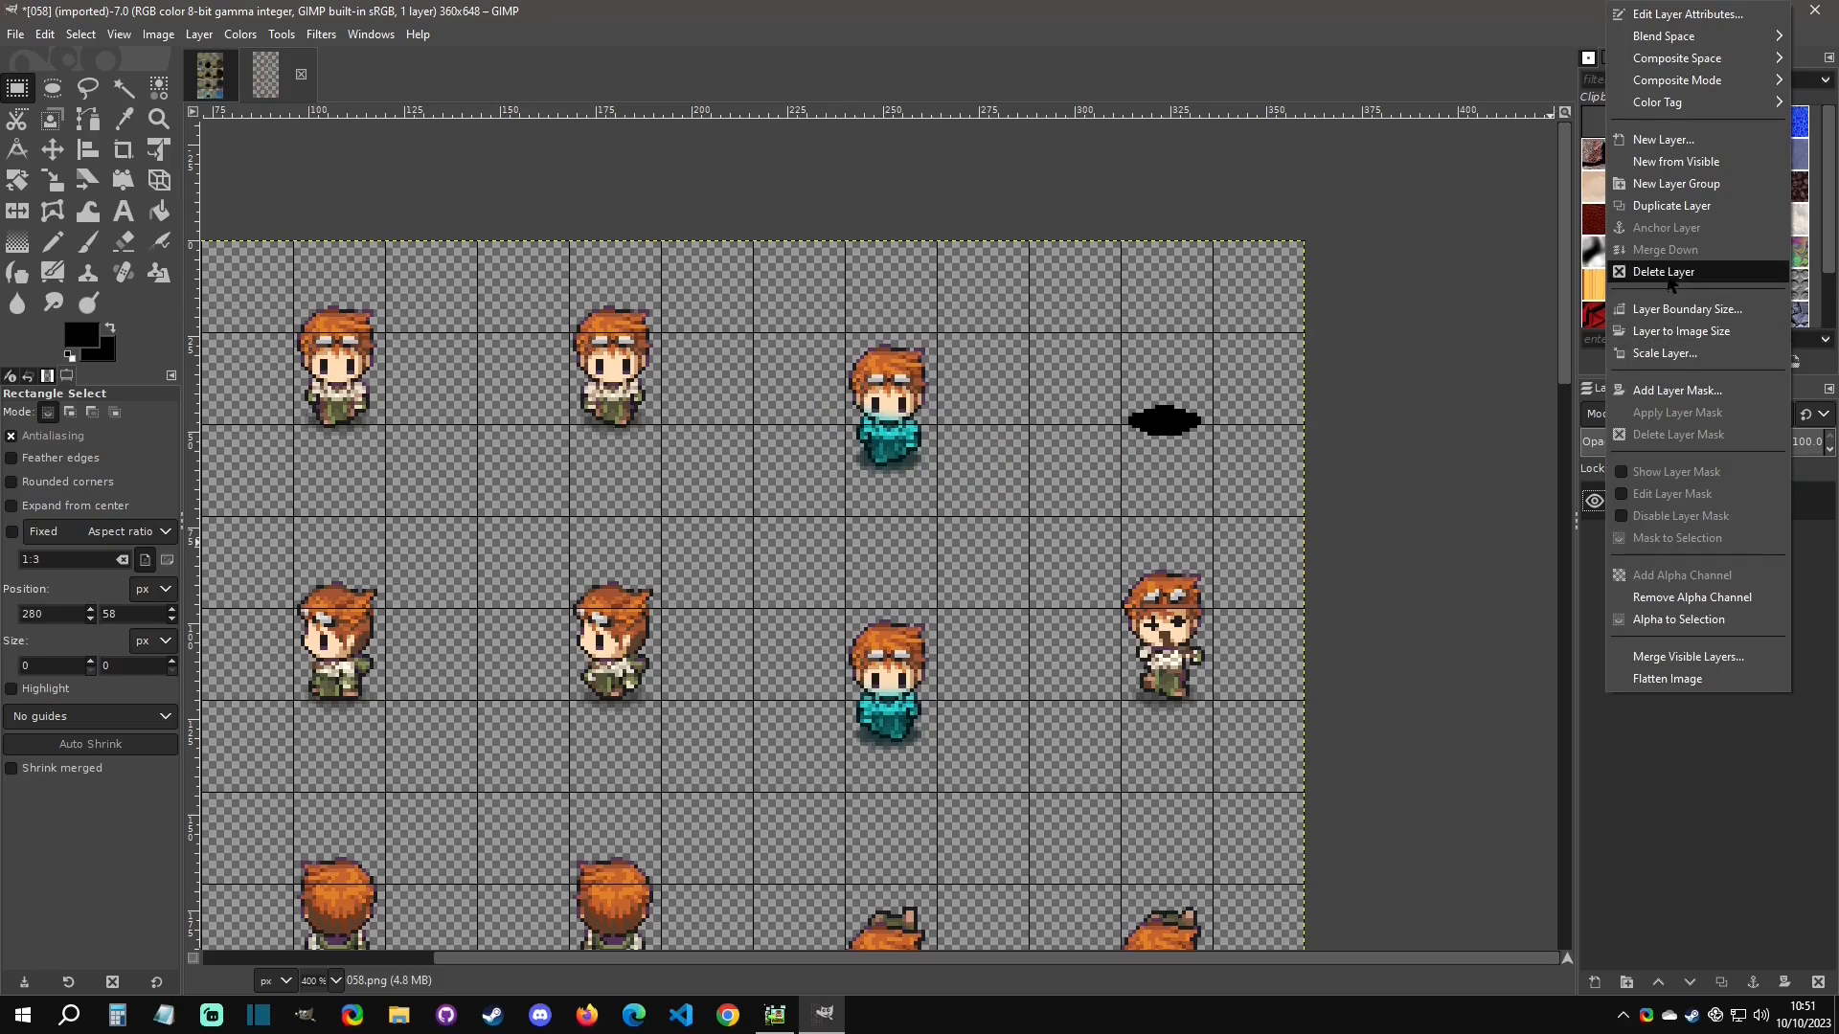
{"action": "left_click", "coordinate": [1676, 207]}
{"action": "right_click", "coordinate": [1772, 500]}
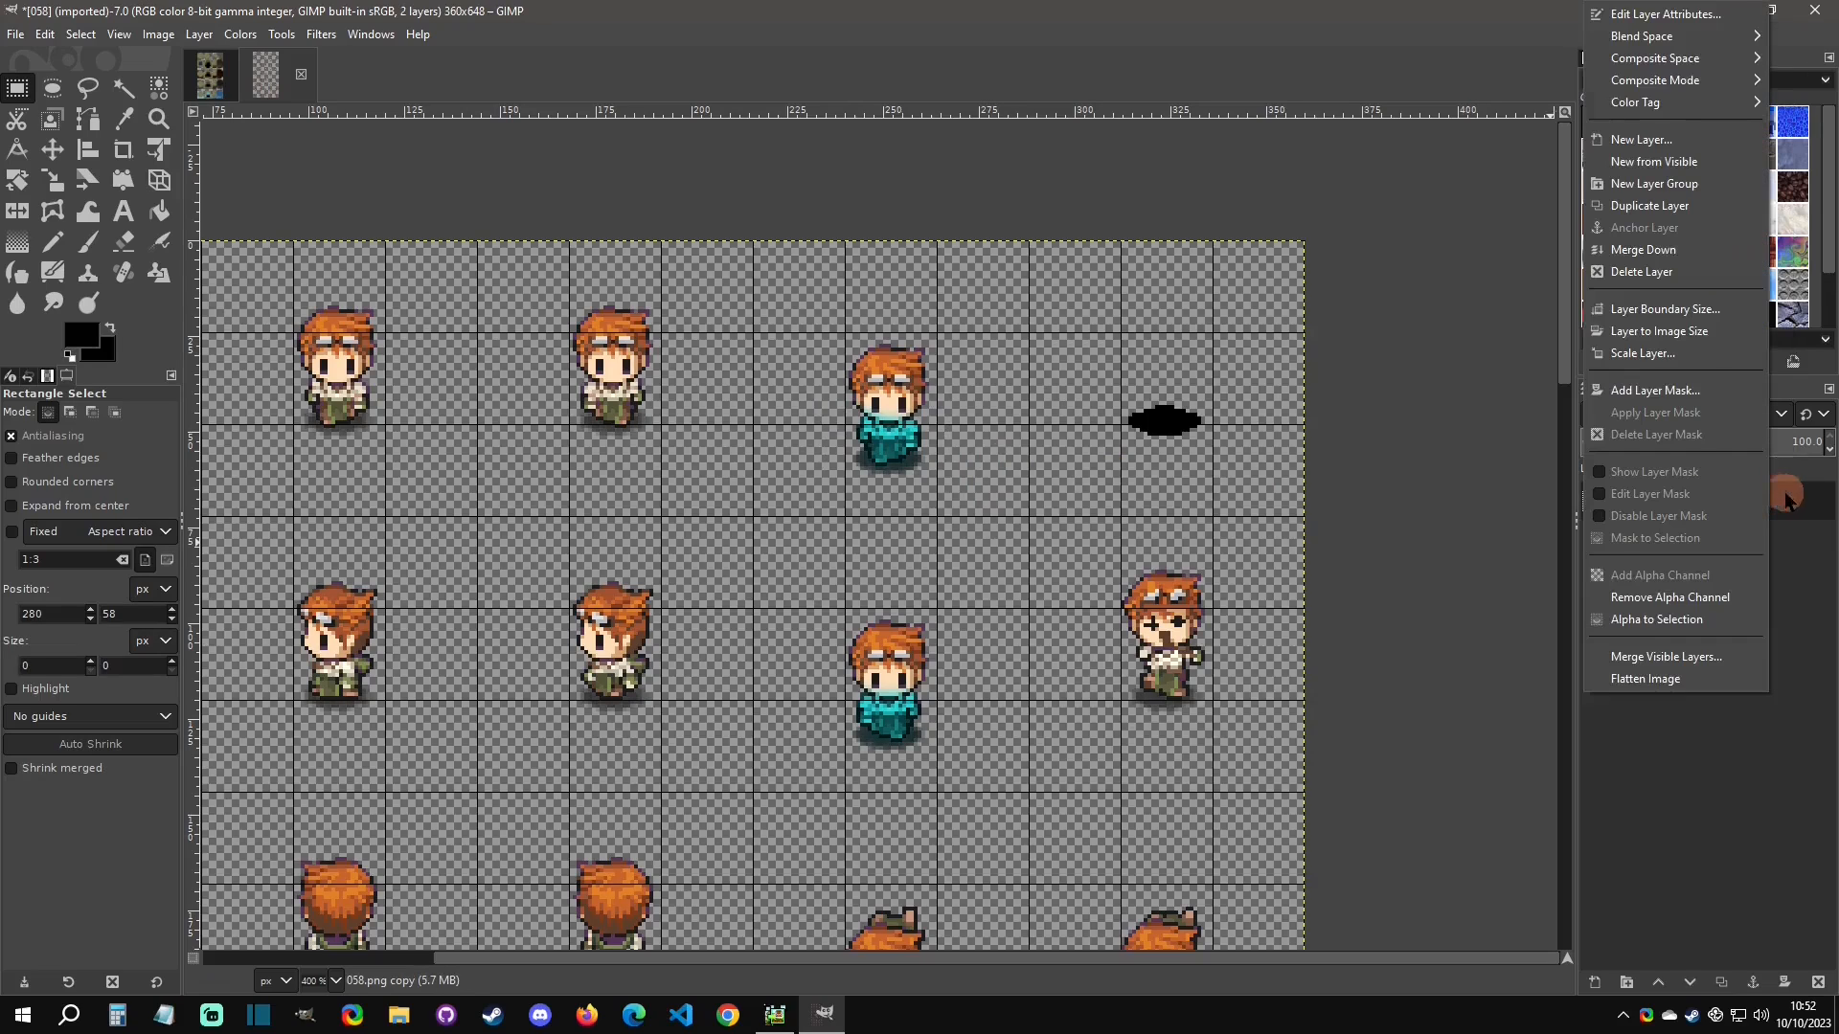
{"action": "left_click", "coordinate": [1656, 393]}
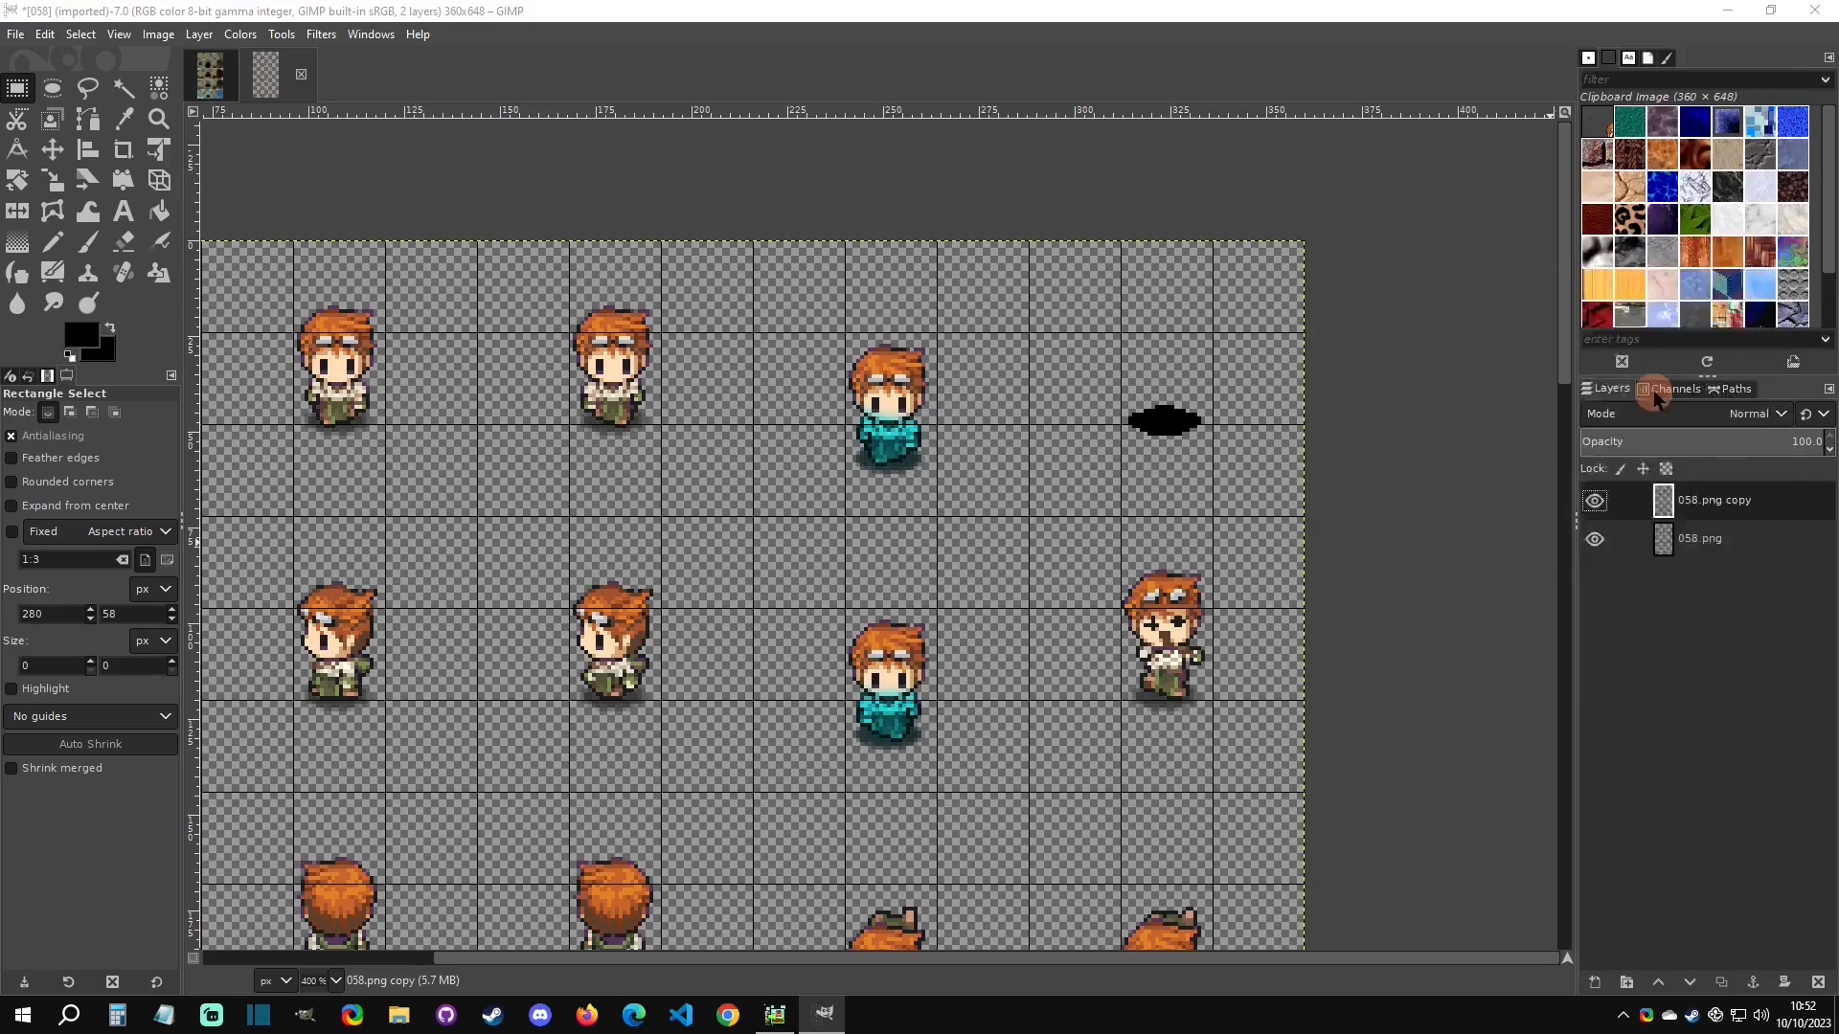
{"action": "left_click", "coordinate": [1685, 546]}
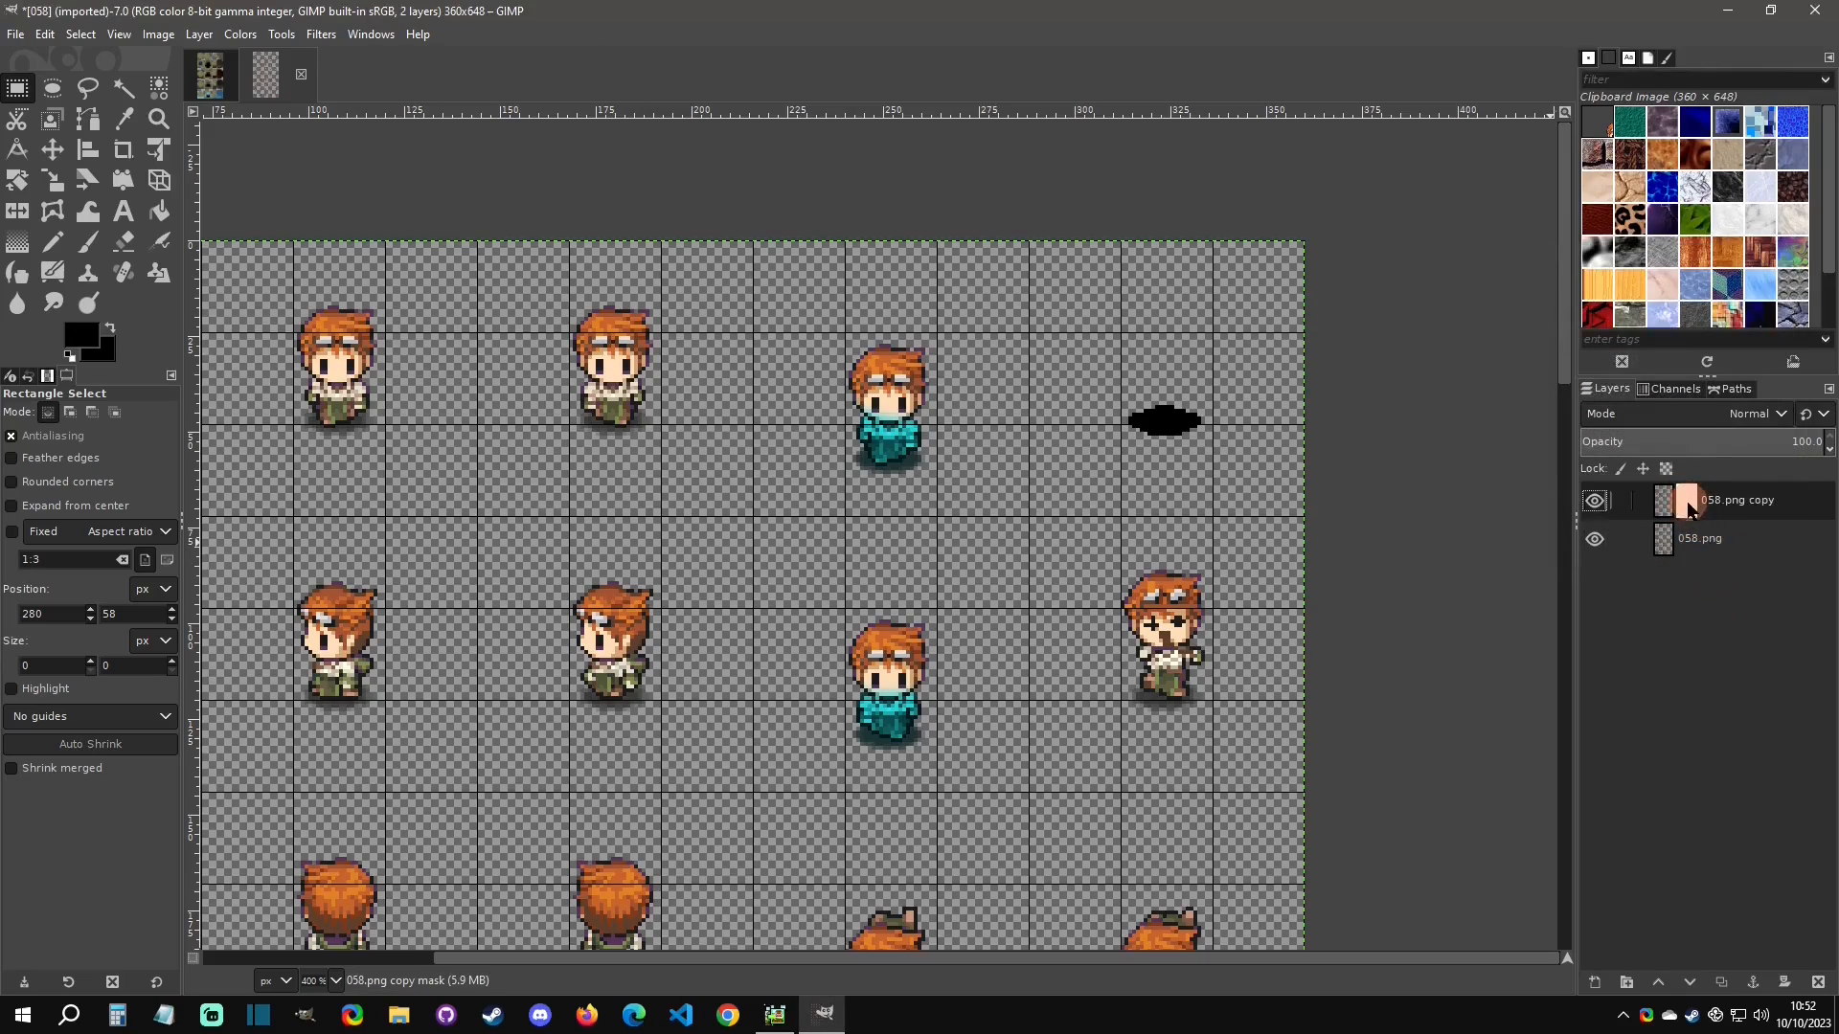
Make the copy's layer mask active and use the Pencil at size 8.19 to mask out the second front-facing sprite's head.
{"action": "left_click", "coordinate": [1664, 501]}
{"action": "left_click", "coordinate": [1688, 507]}
{"action": "left_click", "coordinate": [53, 242]}
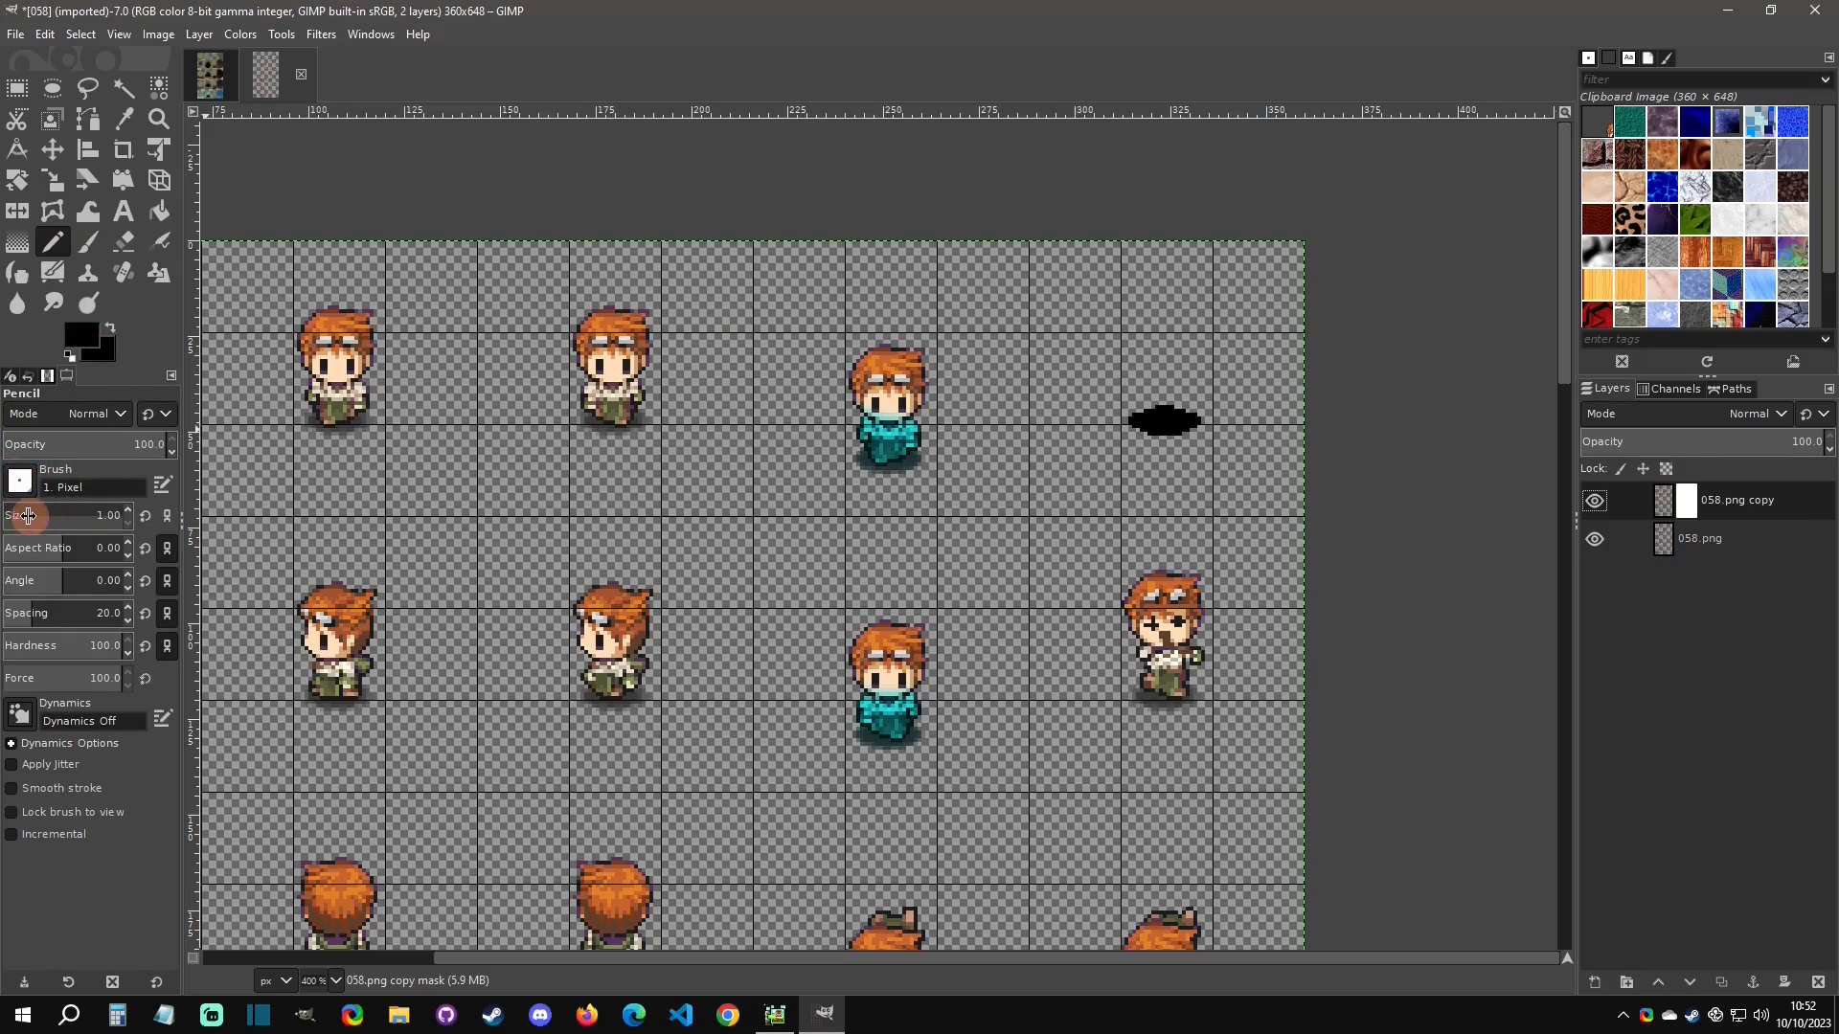
{"action": "left_click_drag", "start_coordinate": [21, 516], "coordinate": [27, 516]}
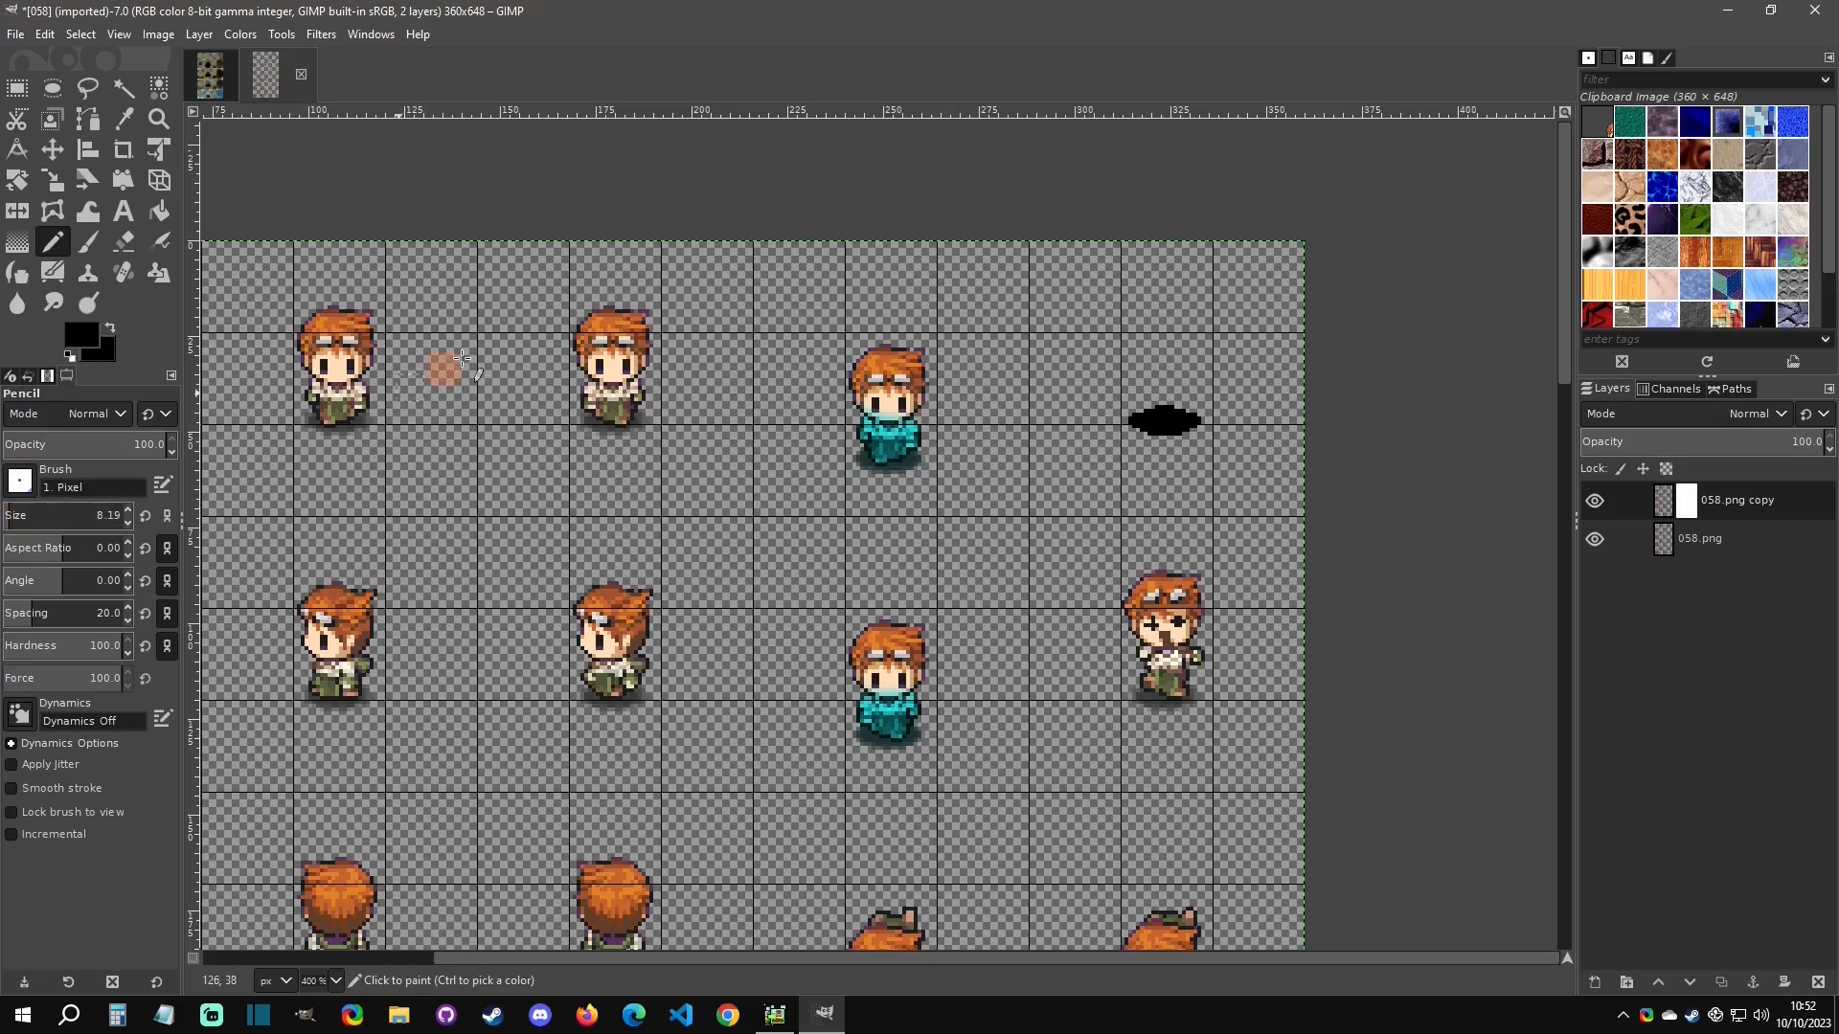
{"action": "scroll", "coordinate": [608, 309], "scroll_direction": "up", "scroll_amount": 4, "text": "ctrl"}
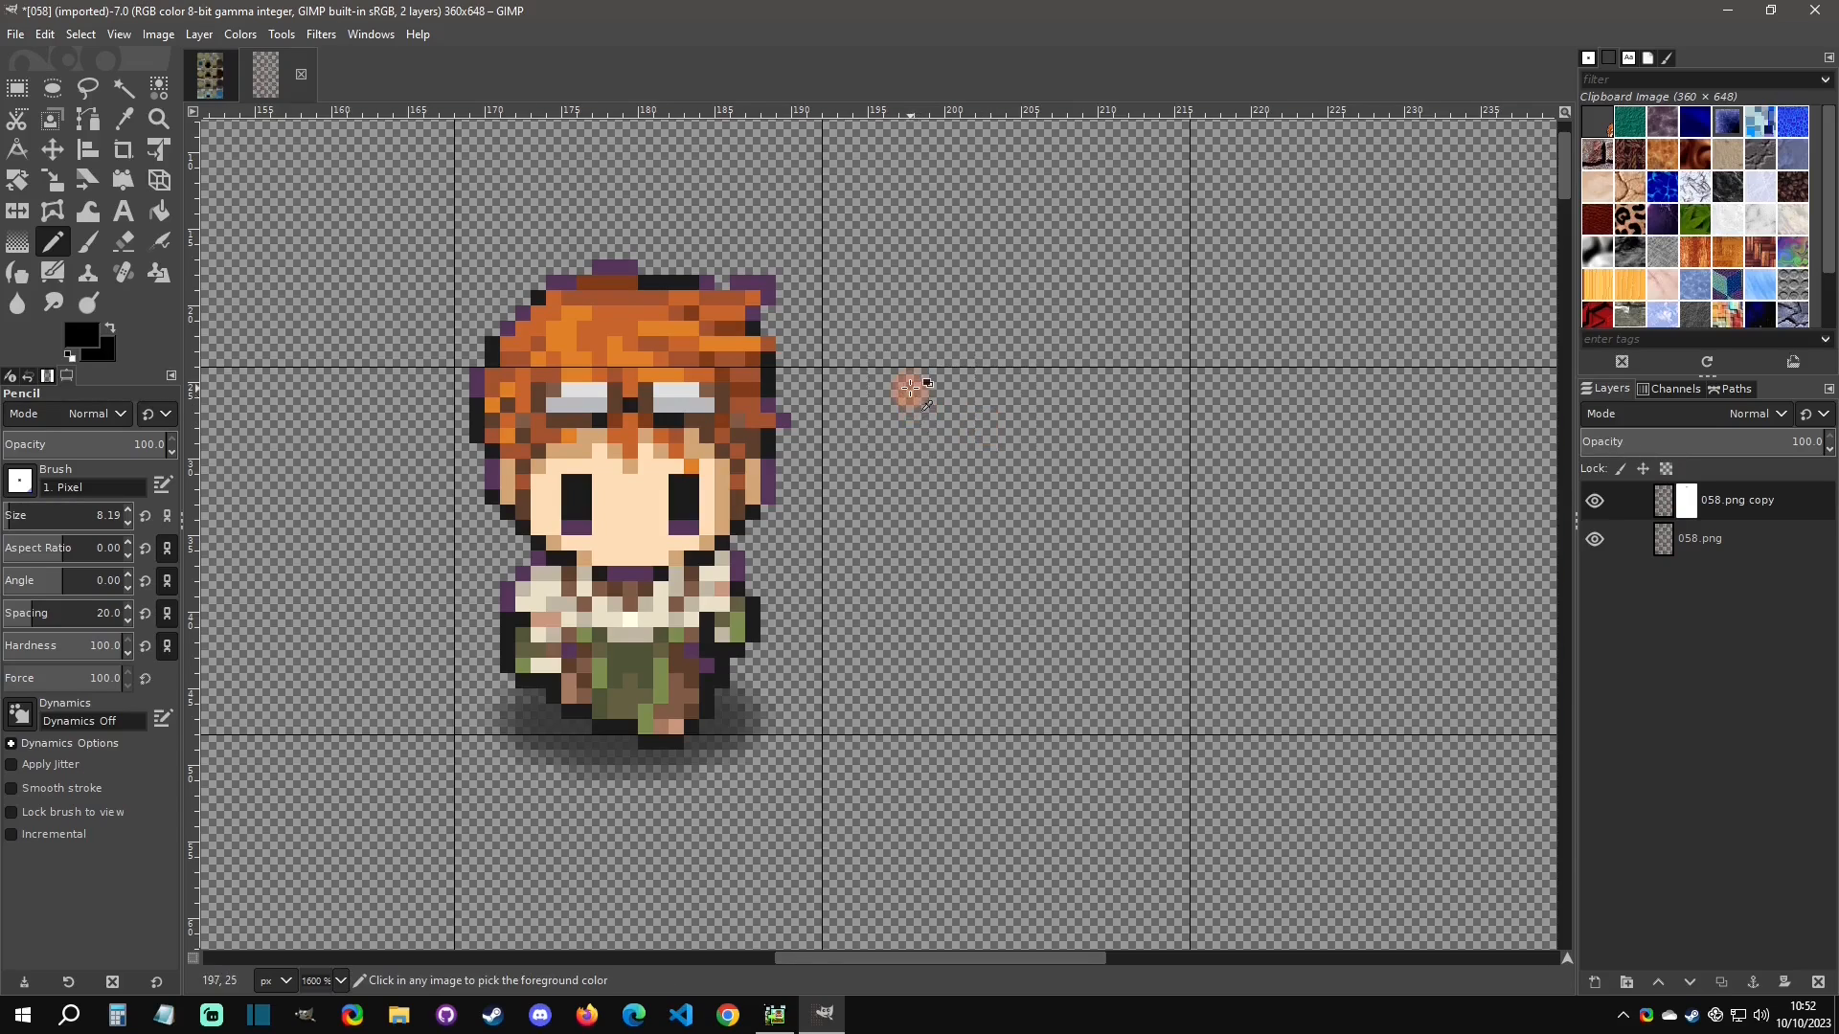
{"action": "scroll", "coordinate": [984, 422], "scroll_direction": "down", "scroll_amount": 3, "text": "ctrl"}
Colorize the image content of the 058.png copy layer in teal, leaving its mask untouched.
{"action": "key", "text": "r"}
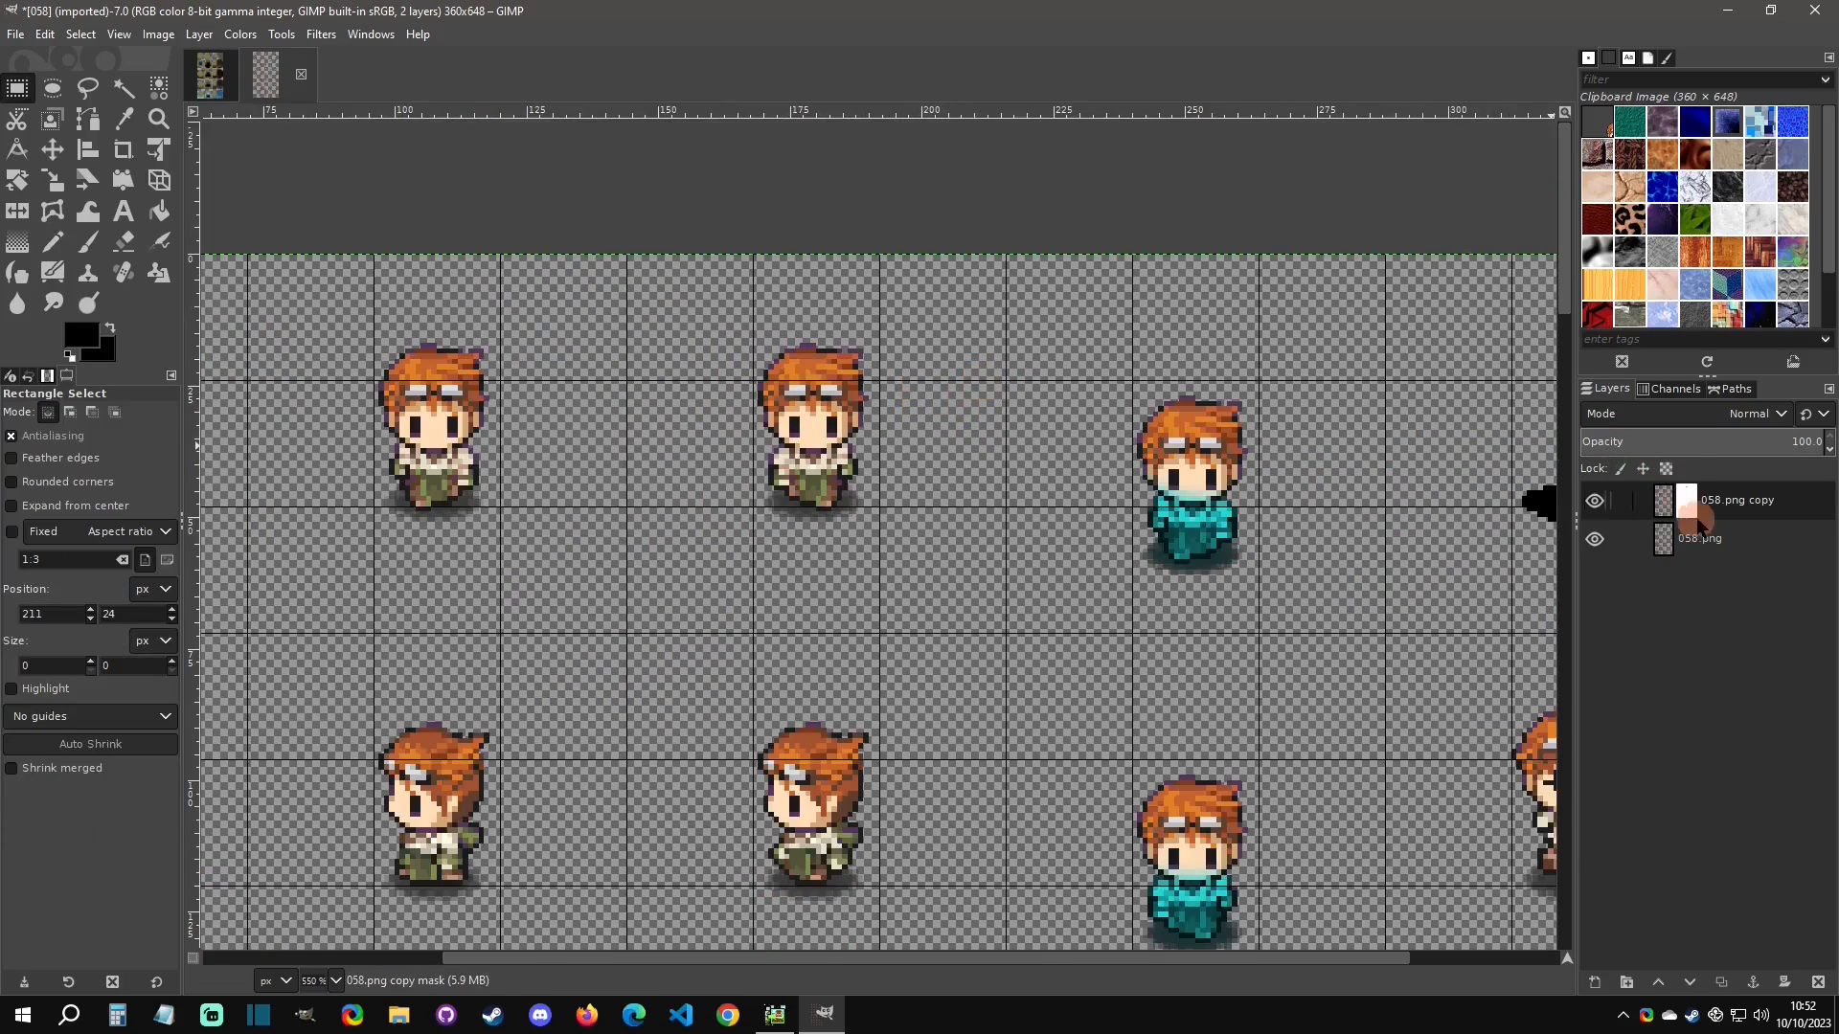
{"action": "left_click", "coordinate": [1662, 500]}
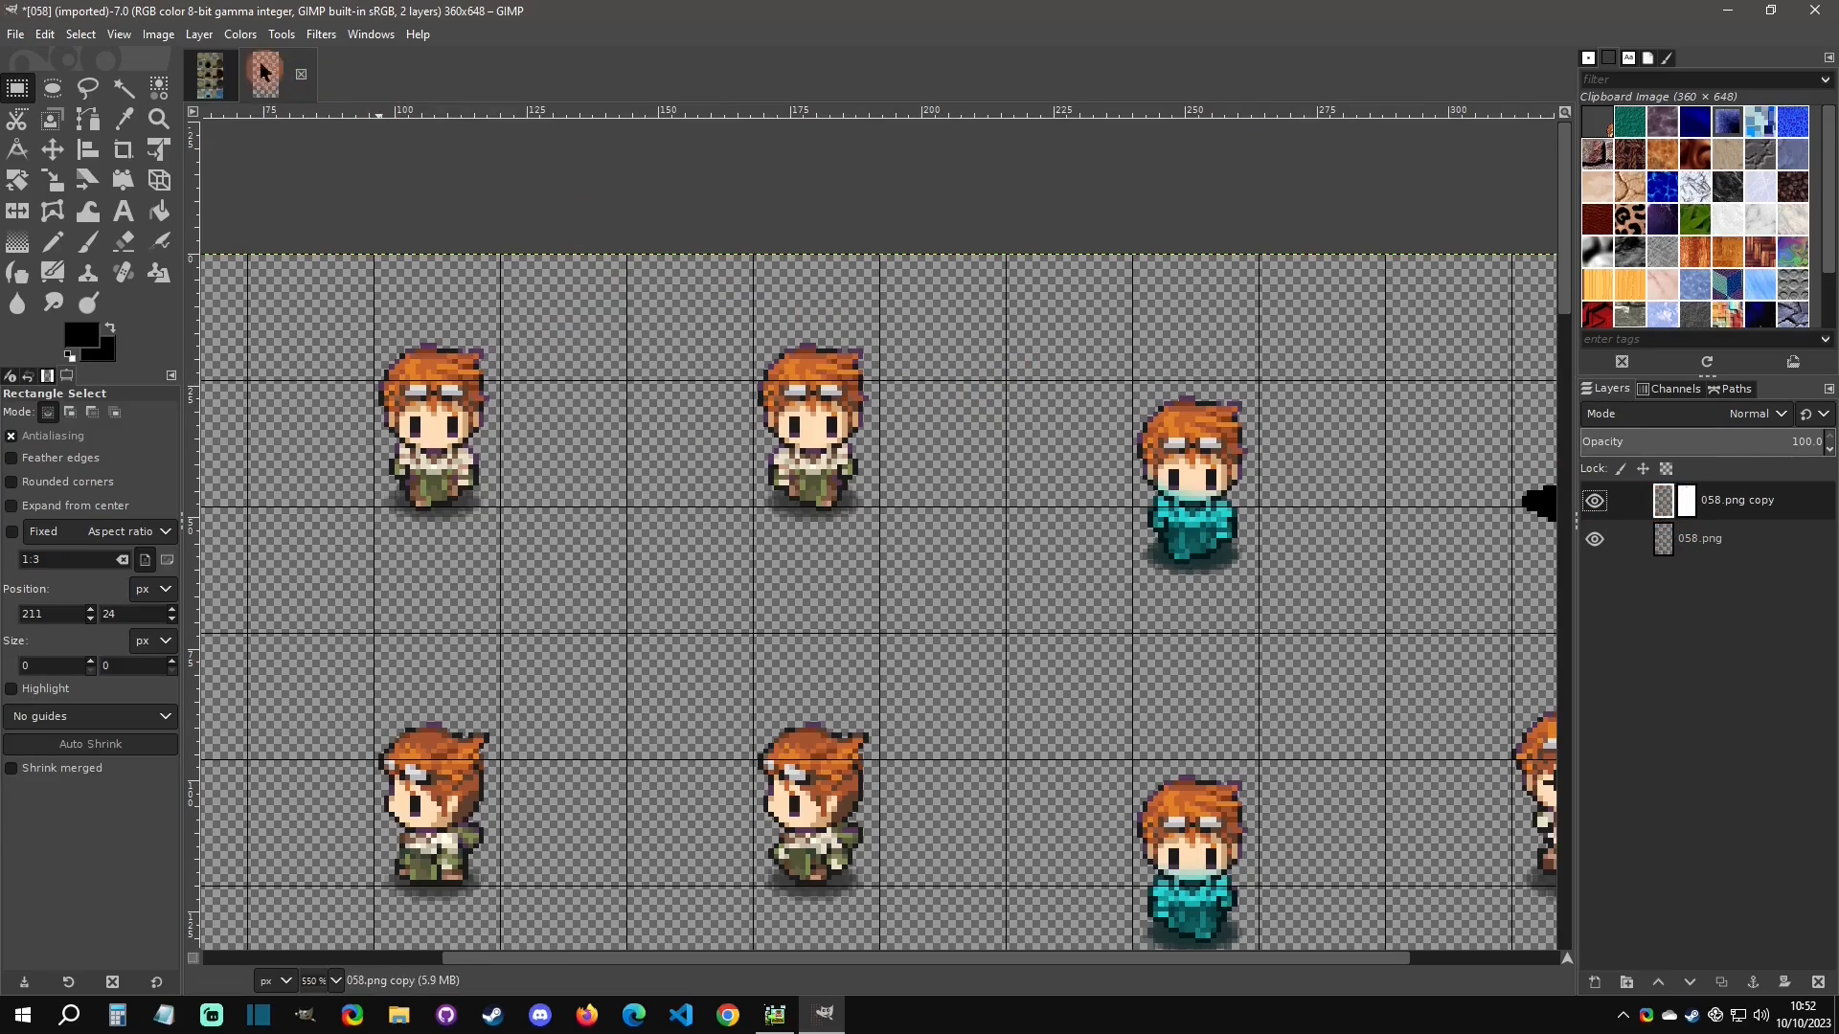
{"action": "left_click", "coordinate": [240, 34]}
{"action": "left_click", "coordinate": [278, 546]}
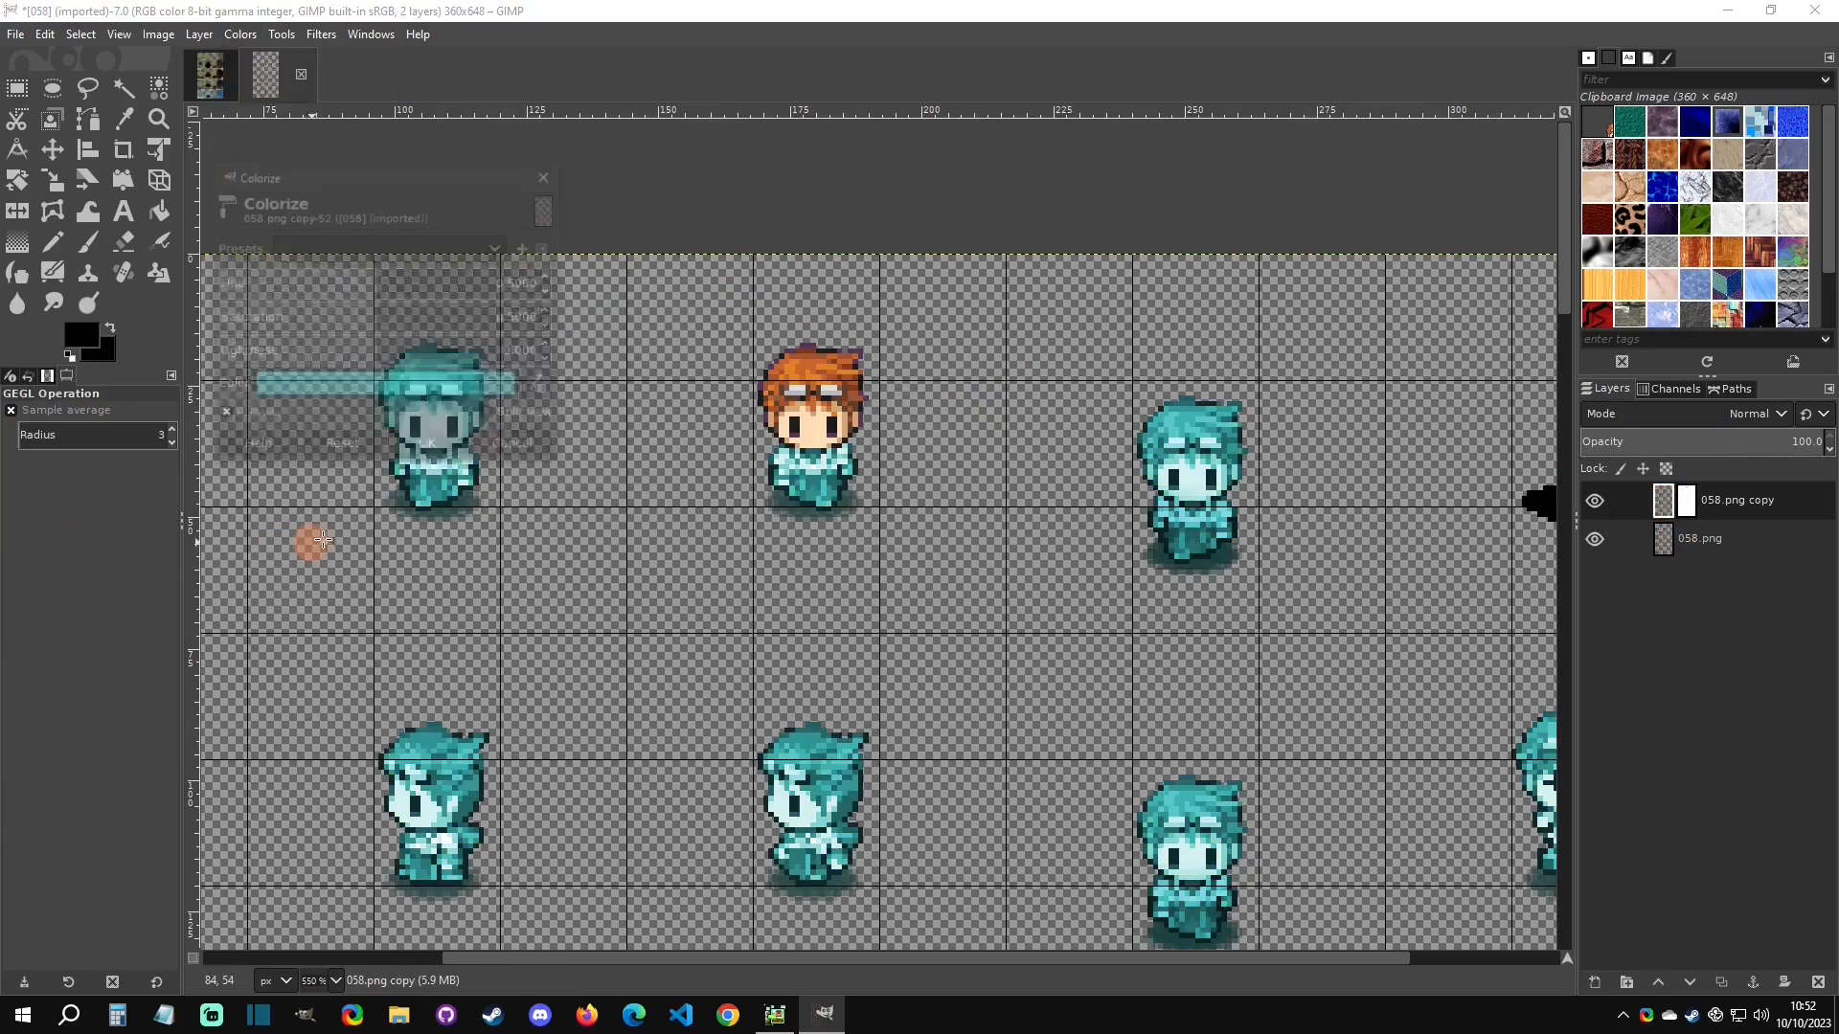
{"action": "left_click", "coordinate": [430, 450]}
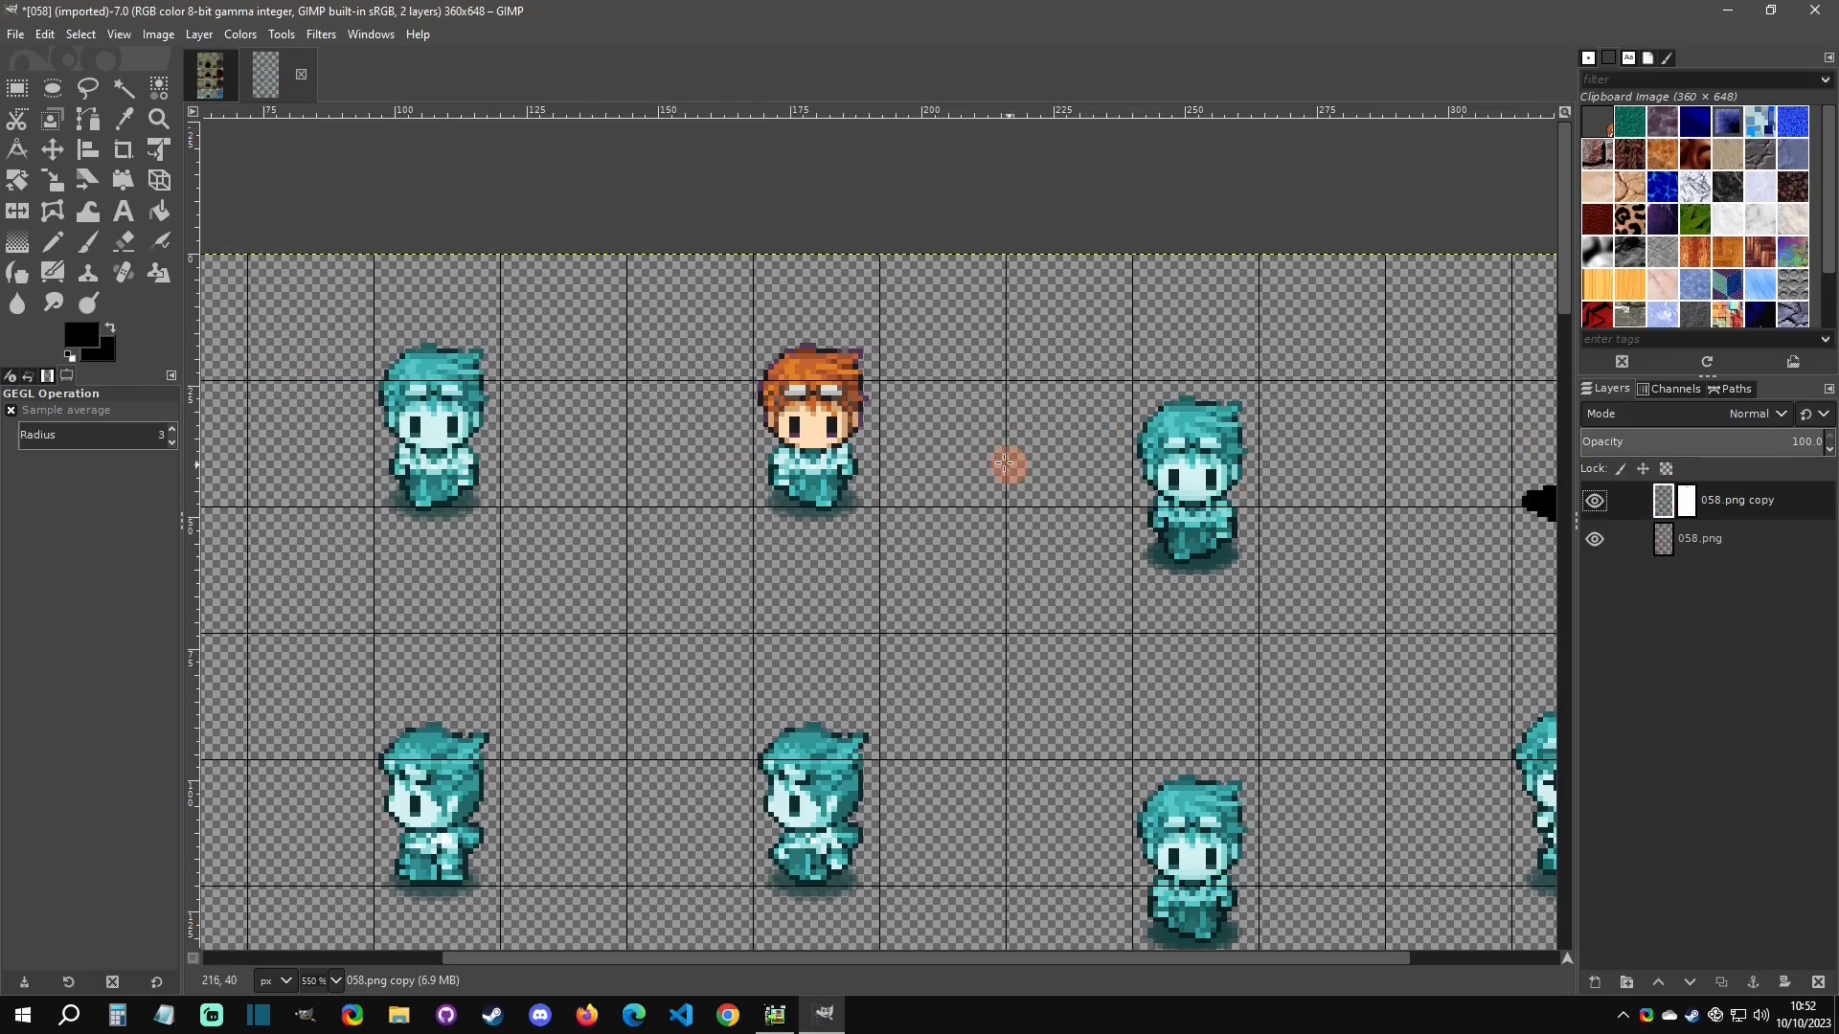
Delete the teal shadow below and to the left of the masked sprite's body on the copy layer.
{"action": "key", "text": "r"}
{"action": "scroll", "coordinate": [882, 485], "scroll_direction": "up", "scroll_amount": 4, "text": "ctrl"}
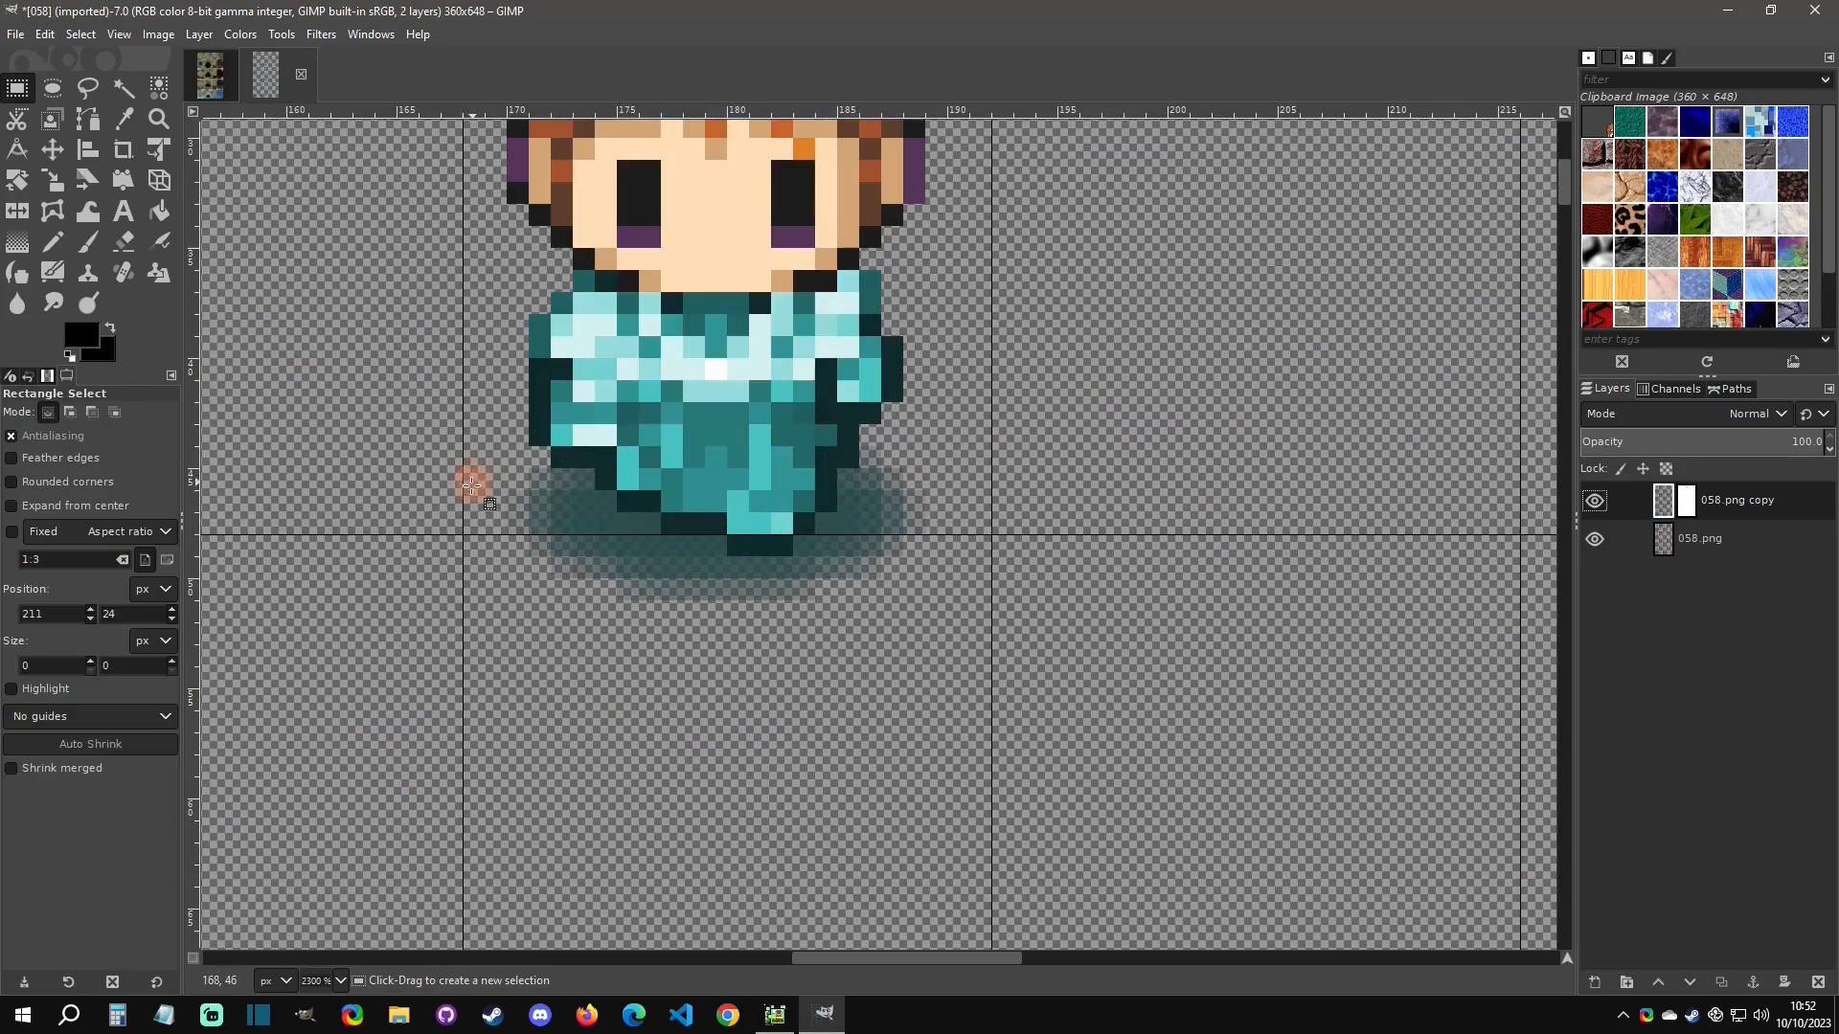
{"action": "left_click_drag", "start_coordinate": [485, 469], "coordinate": [594, 601]}
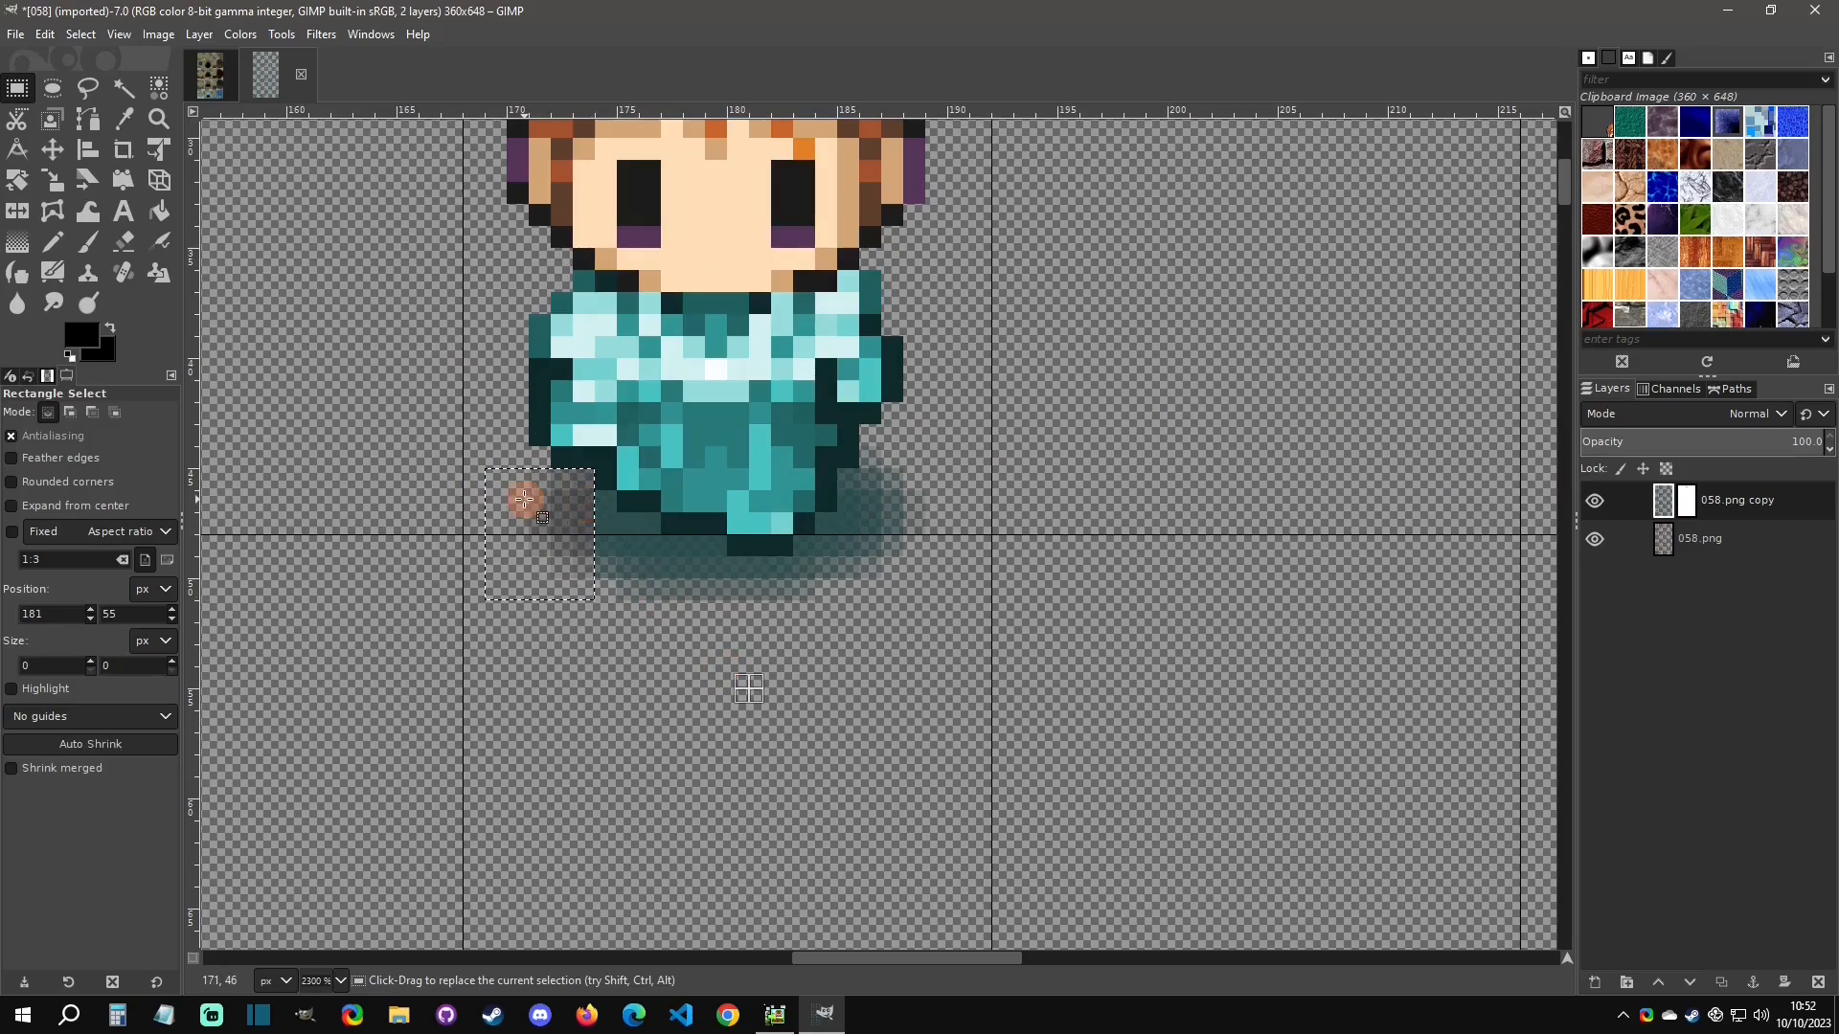
{"action": "left_click", "coordinate": [617, 649]}
{"action": "left_click_drag", "start_coordinate": [595, 496], "coordinate": [617, 601]}
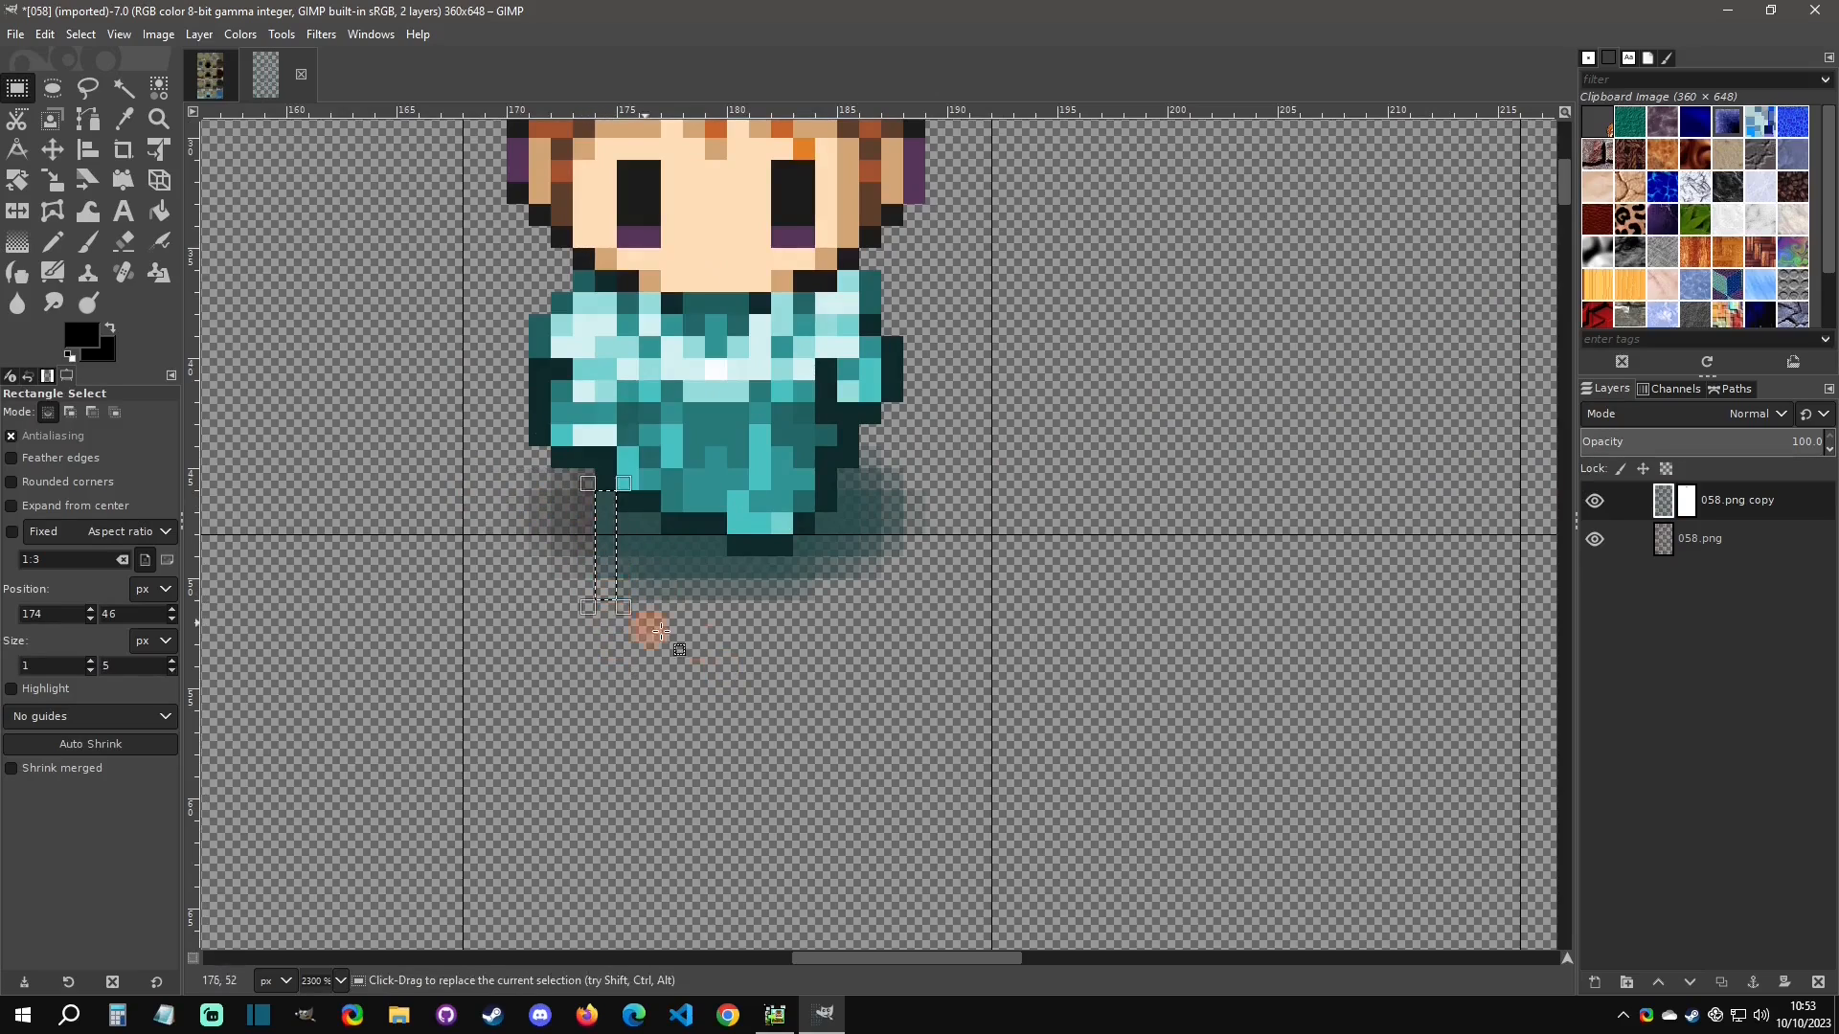
{"action": "left_click", "coordinate": [661, 631]}
{"action": "left_click", "coordinate": [781, 680]}
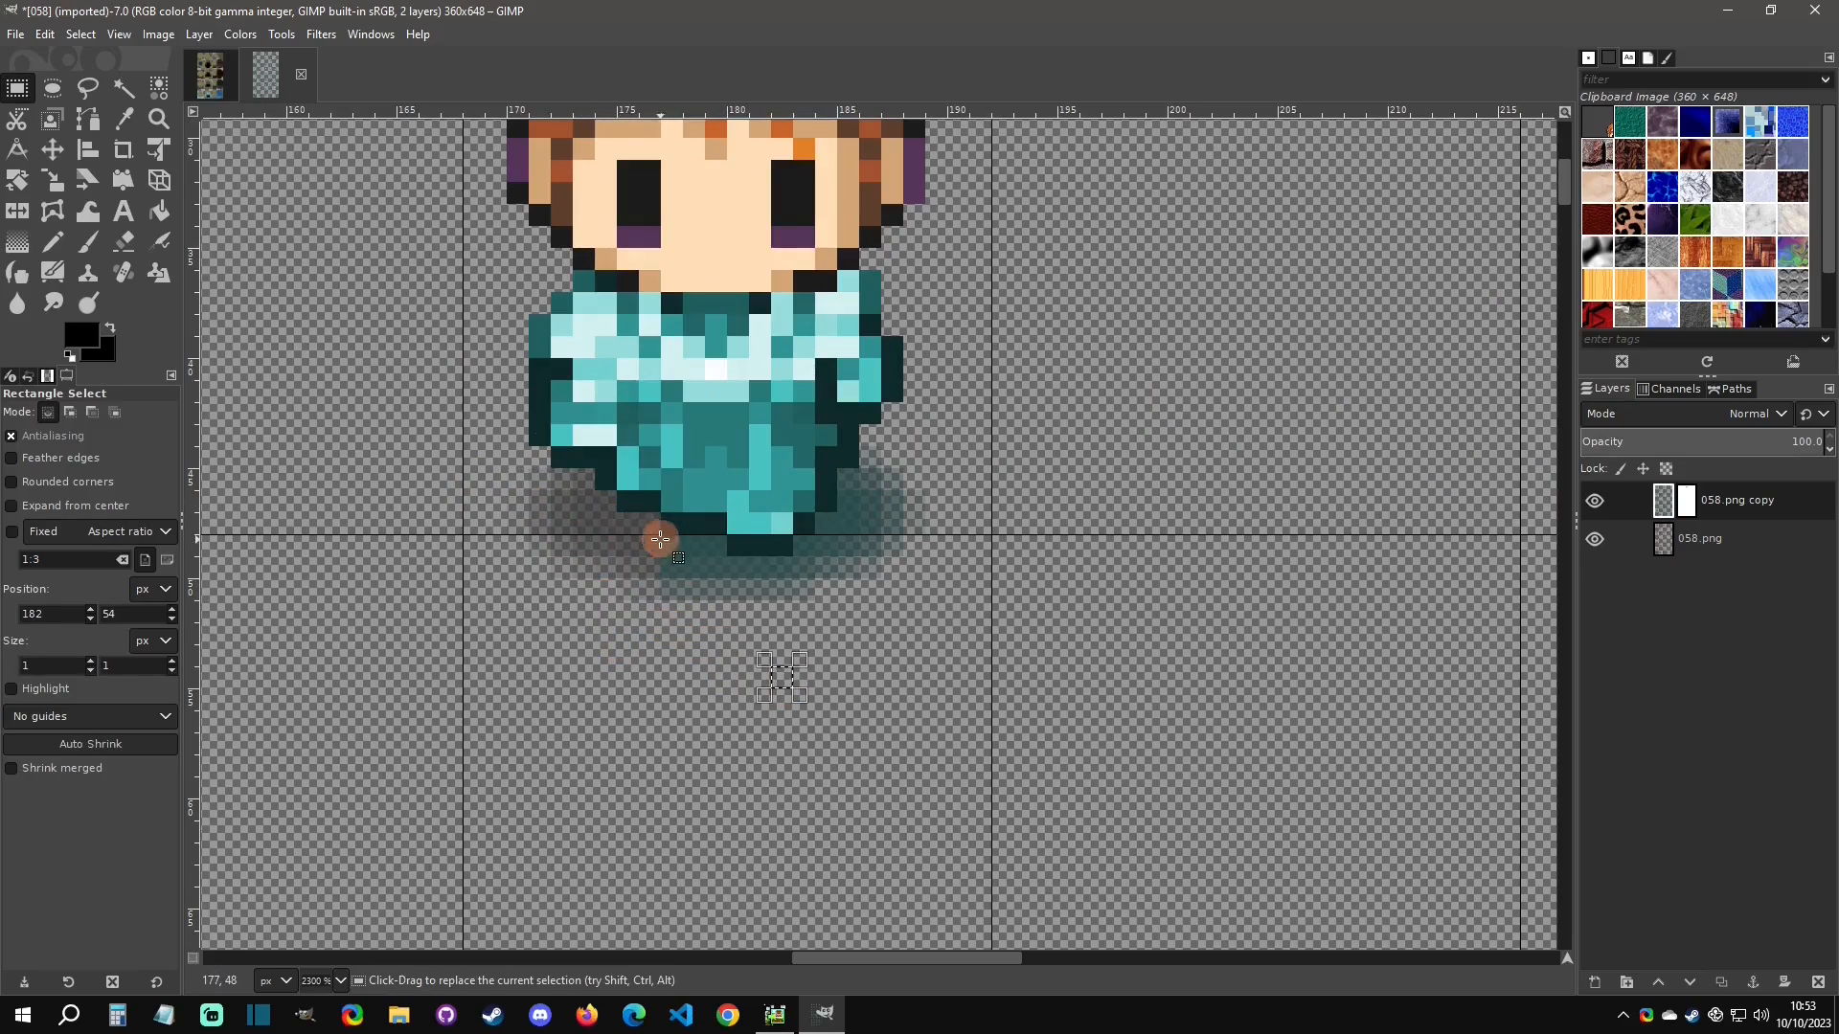
{"action": "left_click_drag", "start_coordinate": [660, 539], "coordinate": [725, 627]}
{"action": "key", "text": "Delete"}
Delete the remaining teal shadow to the right of and beneath the sprite's feet, and clear the selection.
{"action": "left_click", "coordinate": [939, 635]}
{"action": "left_click_drag", "start_coordinate": [943, 452], "coordinate": [874, 593]}
{"action": "left_click", "coordinate": [1048, 533]}
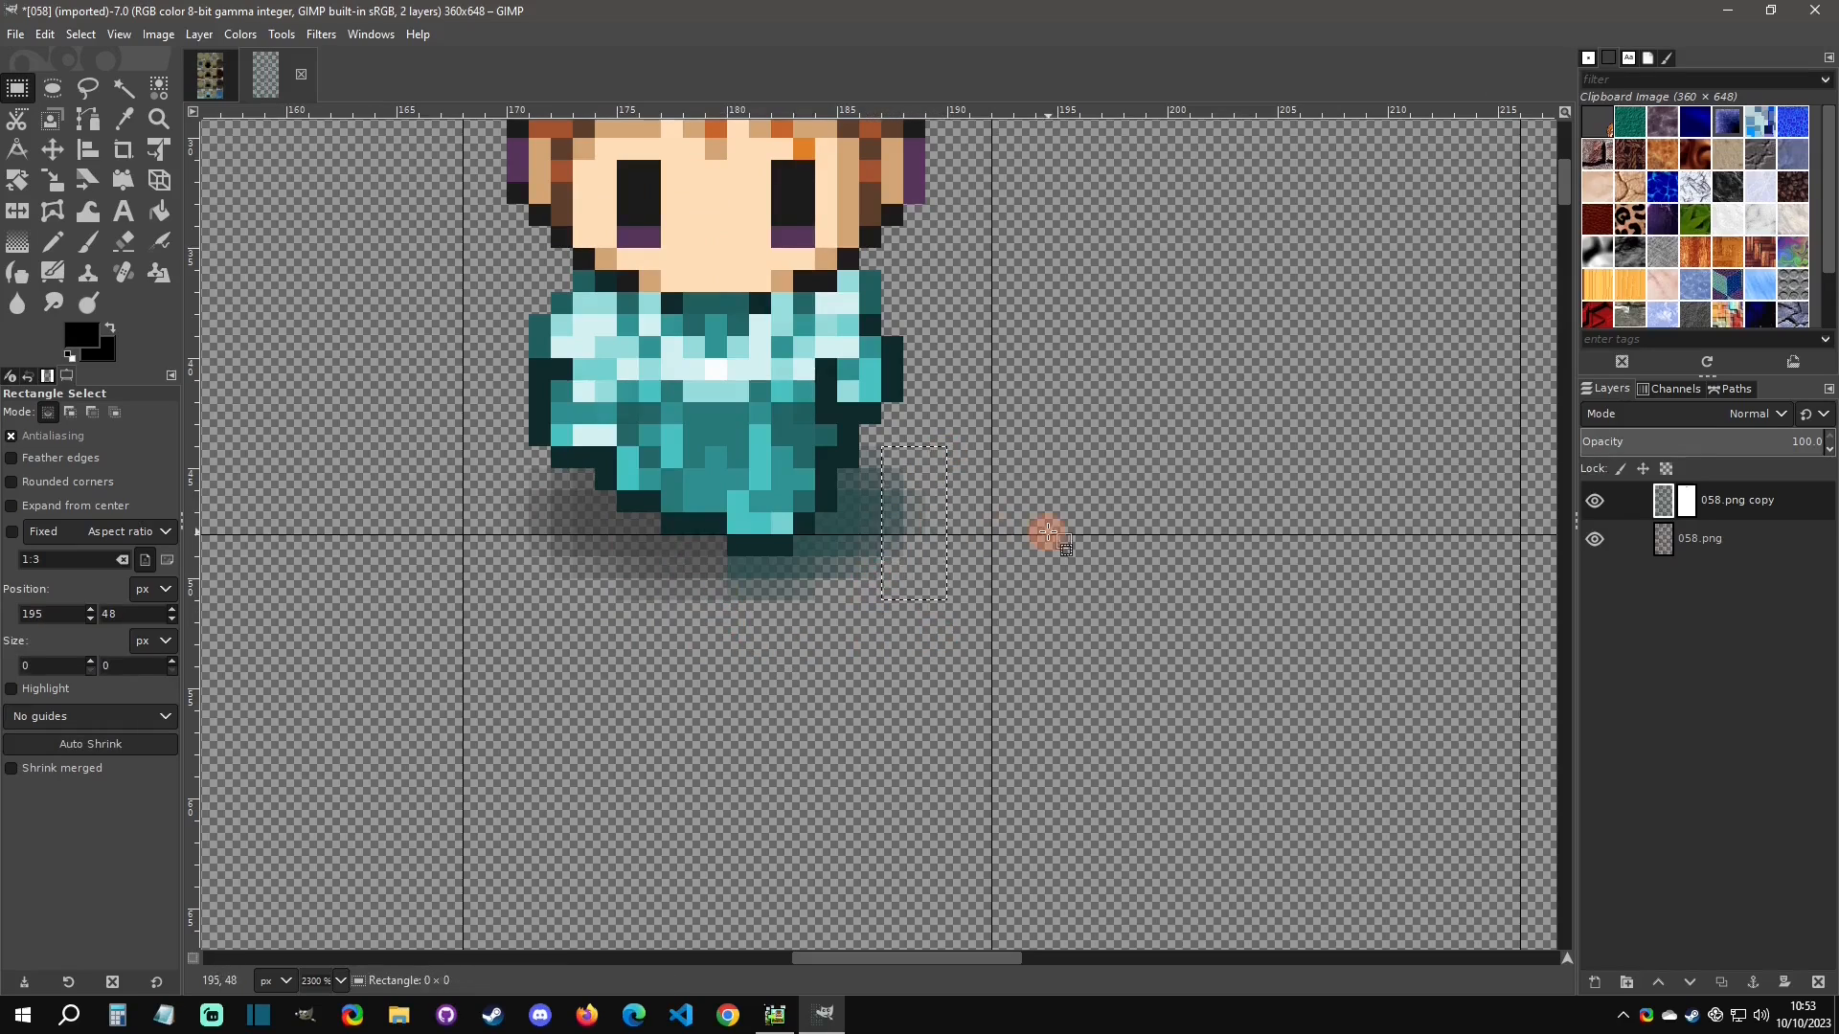
{"action": "left_click", "coordinate": [853, 522]}
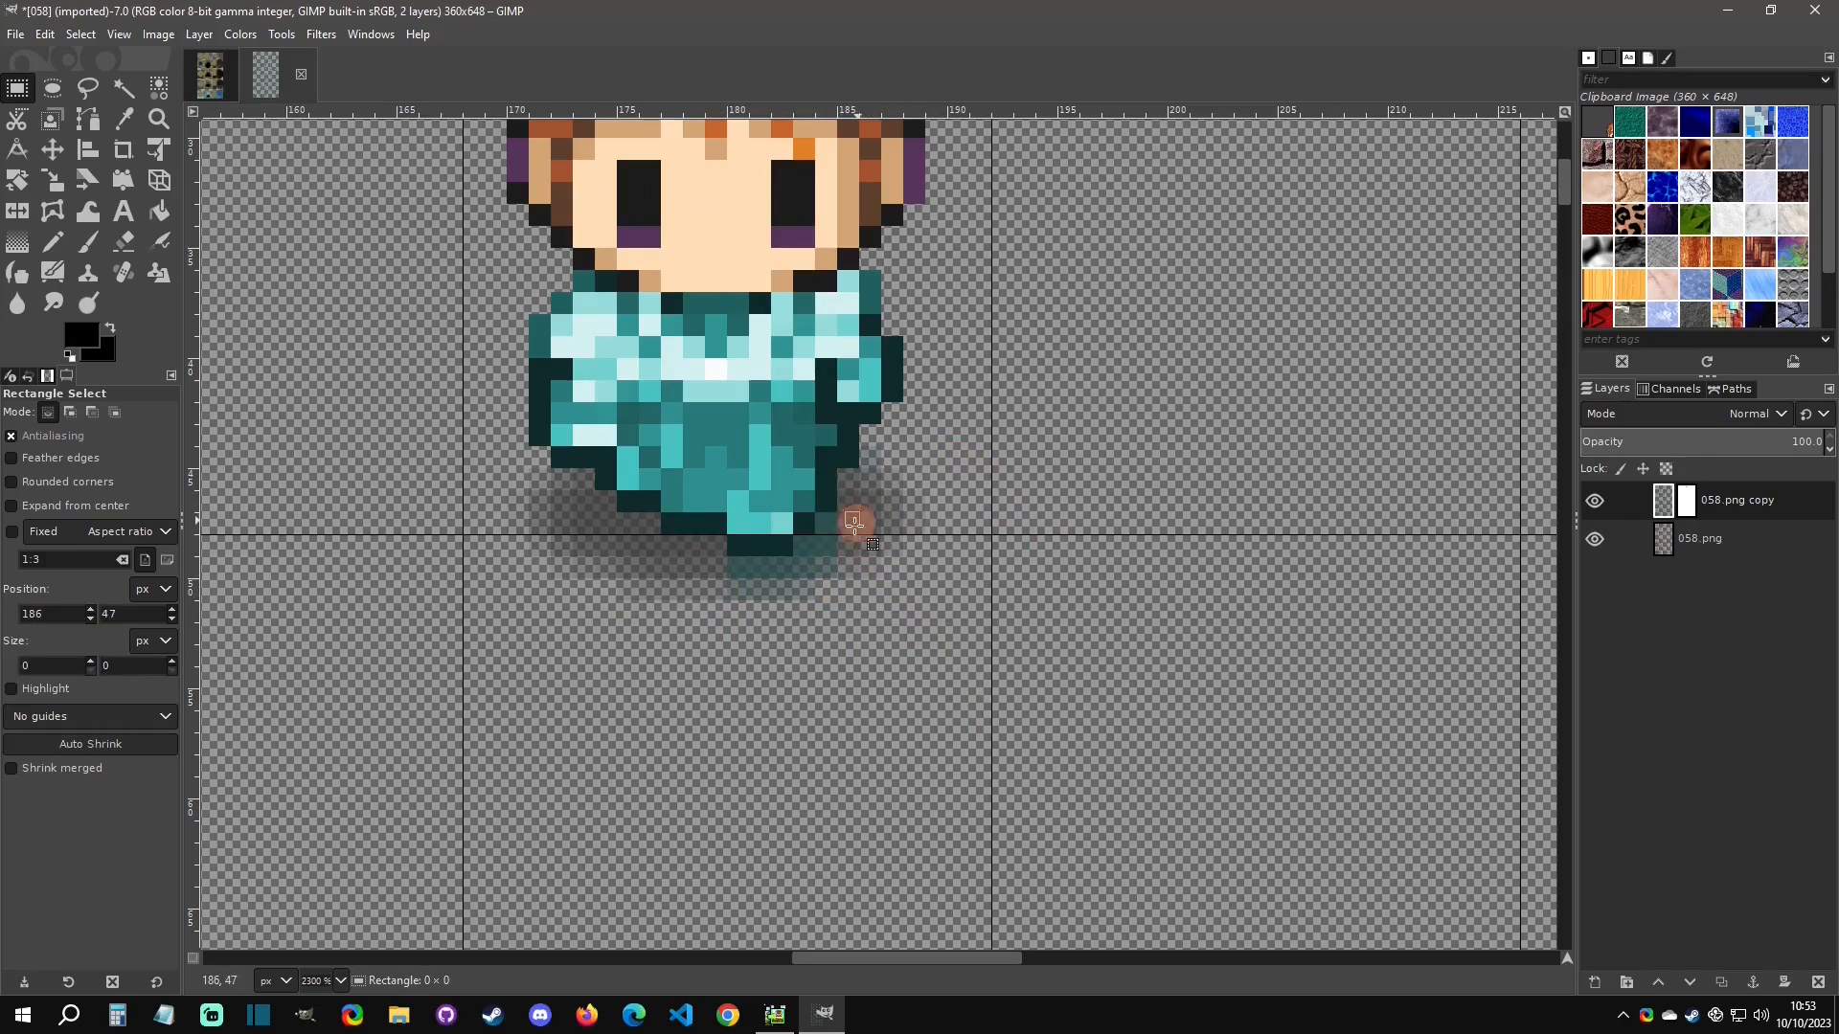
{"action": "left_click_drag", "start_coordinate": [842, 533], "coordinate": [805, 623]}
{"action": "key", "text": "Delete"}
{"action": "left_click", "coordinate": [984, 622]}
{"action": "left_click_drag", "start_coordinate": [903, 537], "coordinate": [799, 619]}
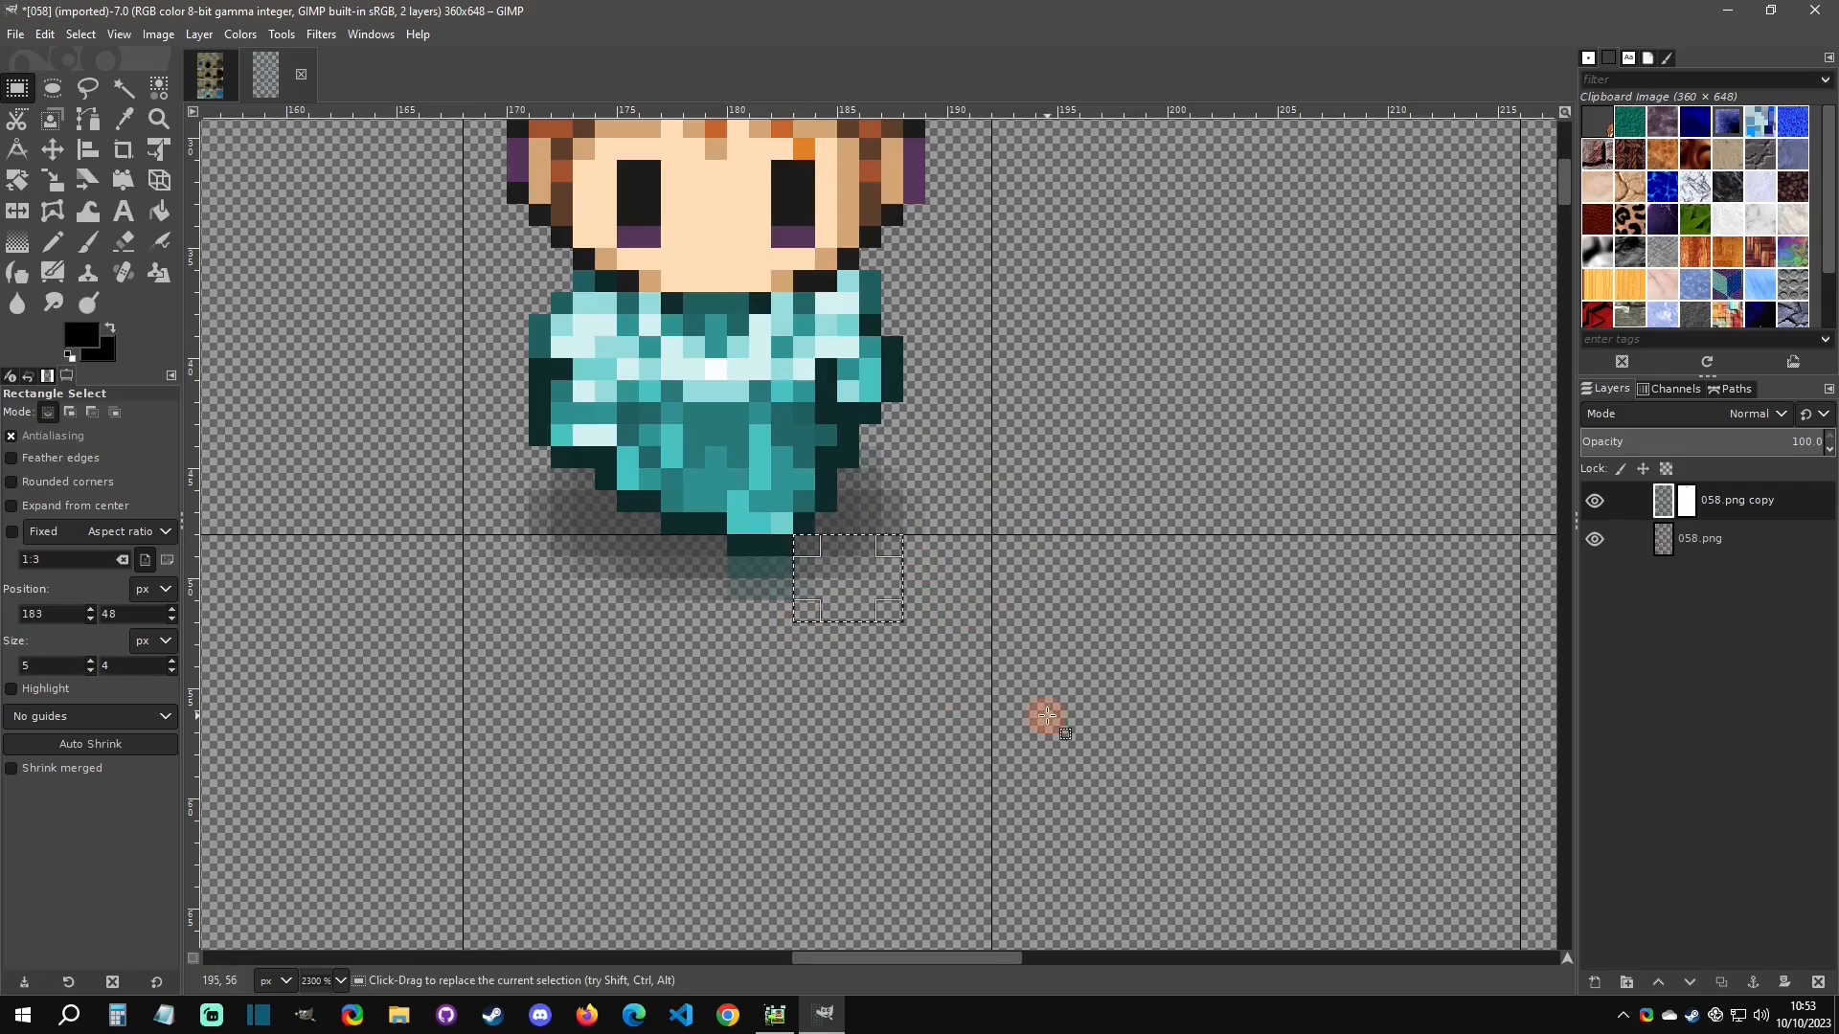
{"action": "left_click_drag", "start_coordinate": [837, 557], "coordinate": [683, 666]}
{"action": "key", "text": "Delete"}
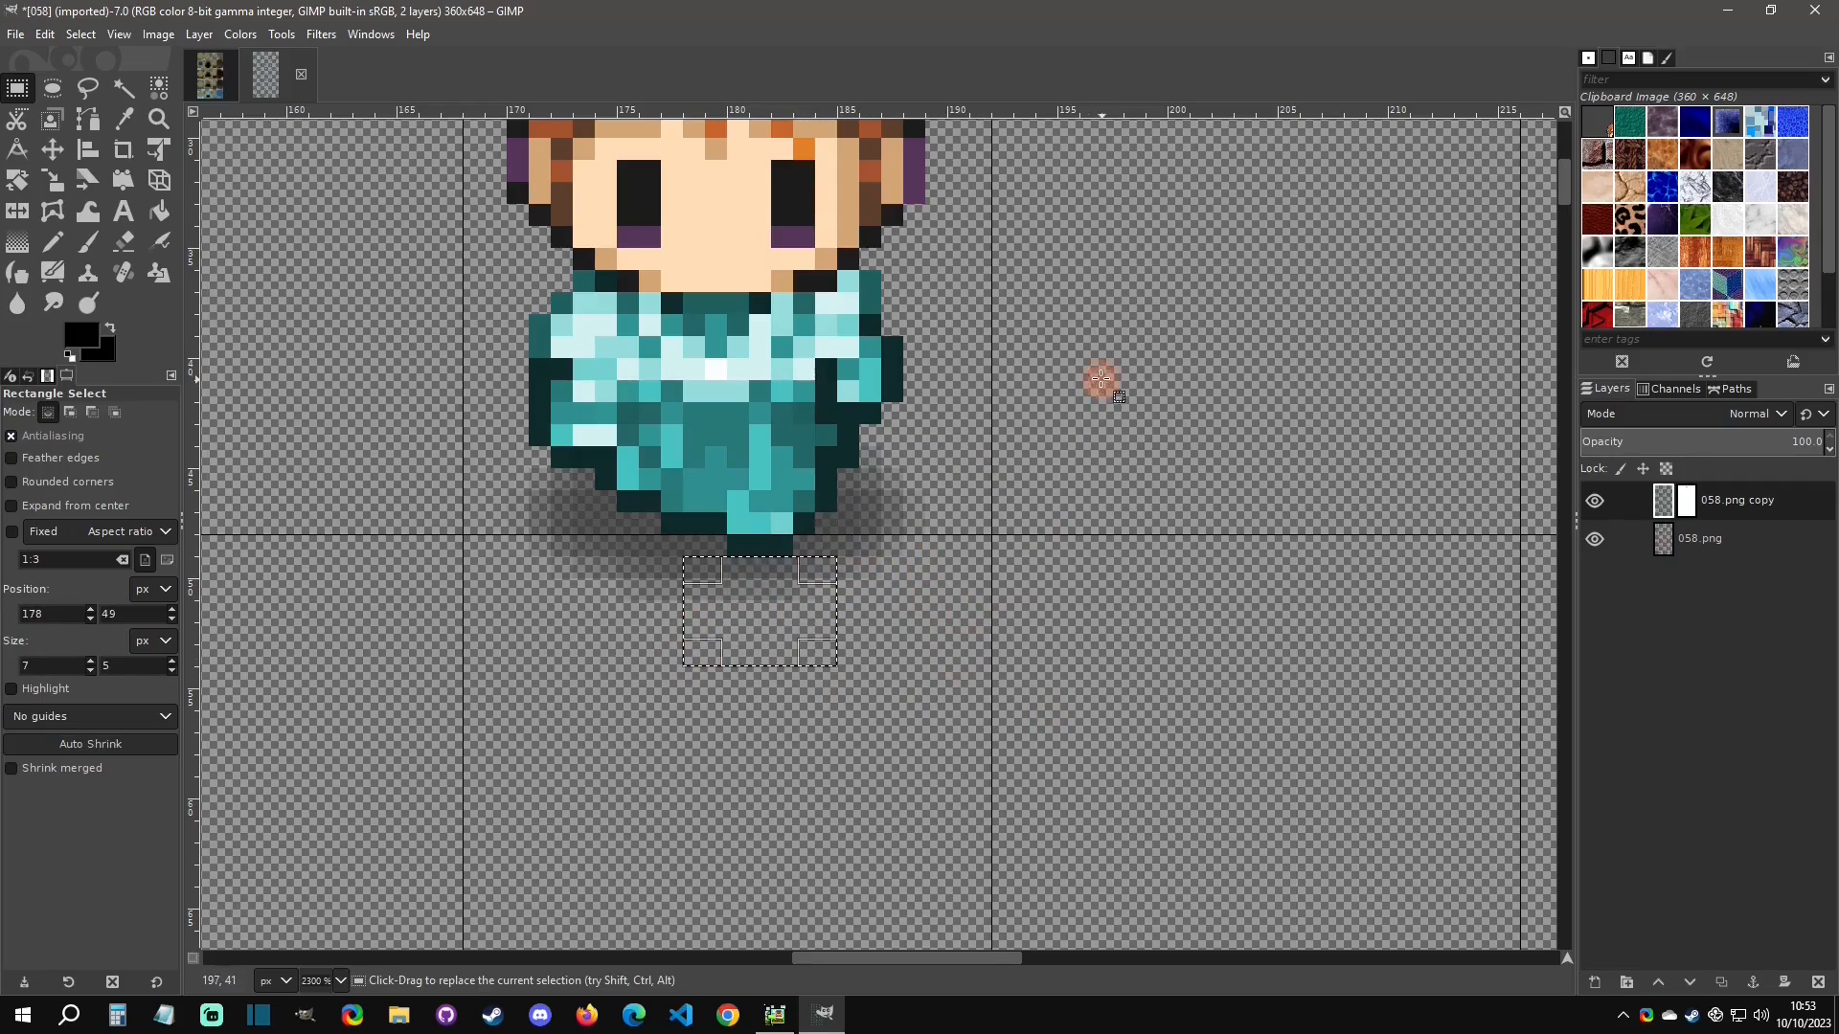
{"action": "left_click", "coordinate": [1042, 356]}
Check the recoloured sprite by toggling the original 058.png layer's visibility, and make that layer active.
{"action": "scroll", "coordinate": [763, 386], "scroll_direction": "down", "scroll_amount": 2, "text": "ctrl"}
{"action": "middle_click_drag", "start_coordinate": [816, 376], "coordinate": [910, 478]}
{"action": "double_click", "coordinate": [1595, 539]}
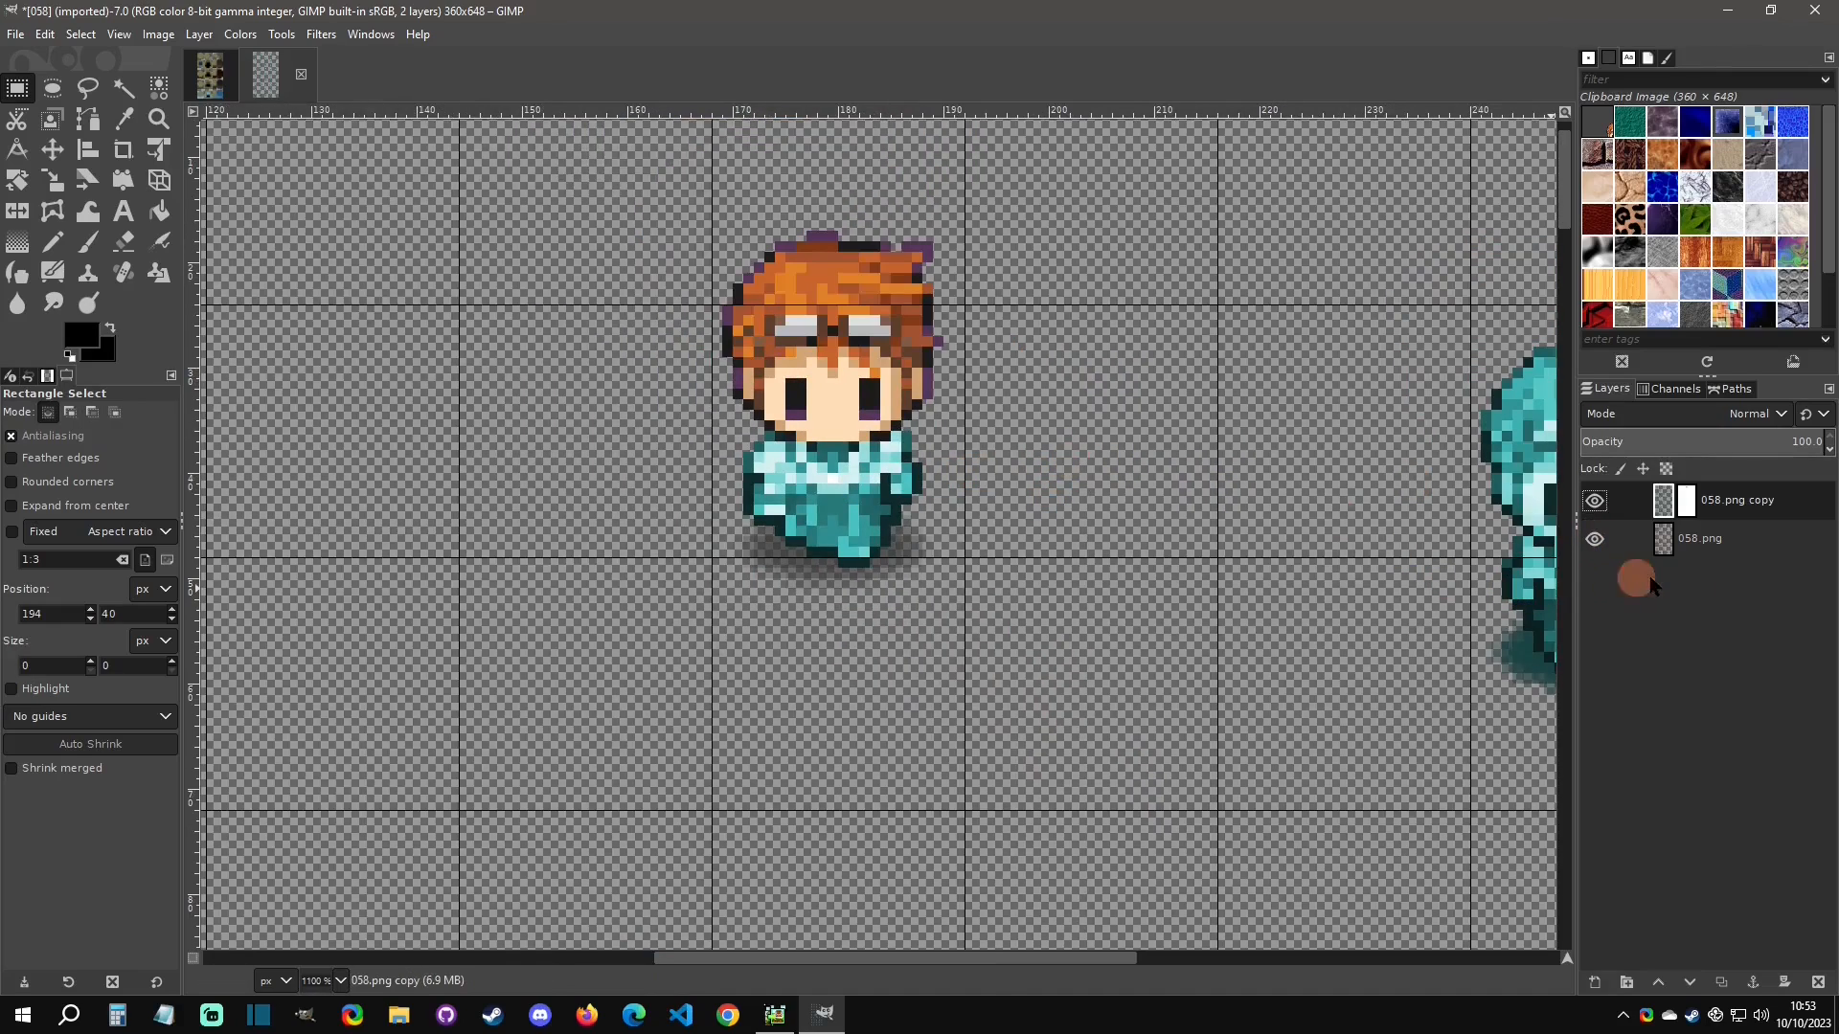
{"action": "left_click", "coordinate": [1661, 536]}
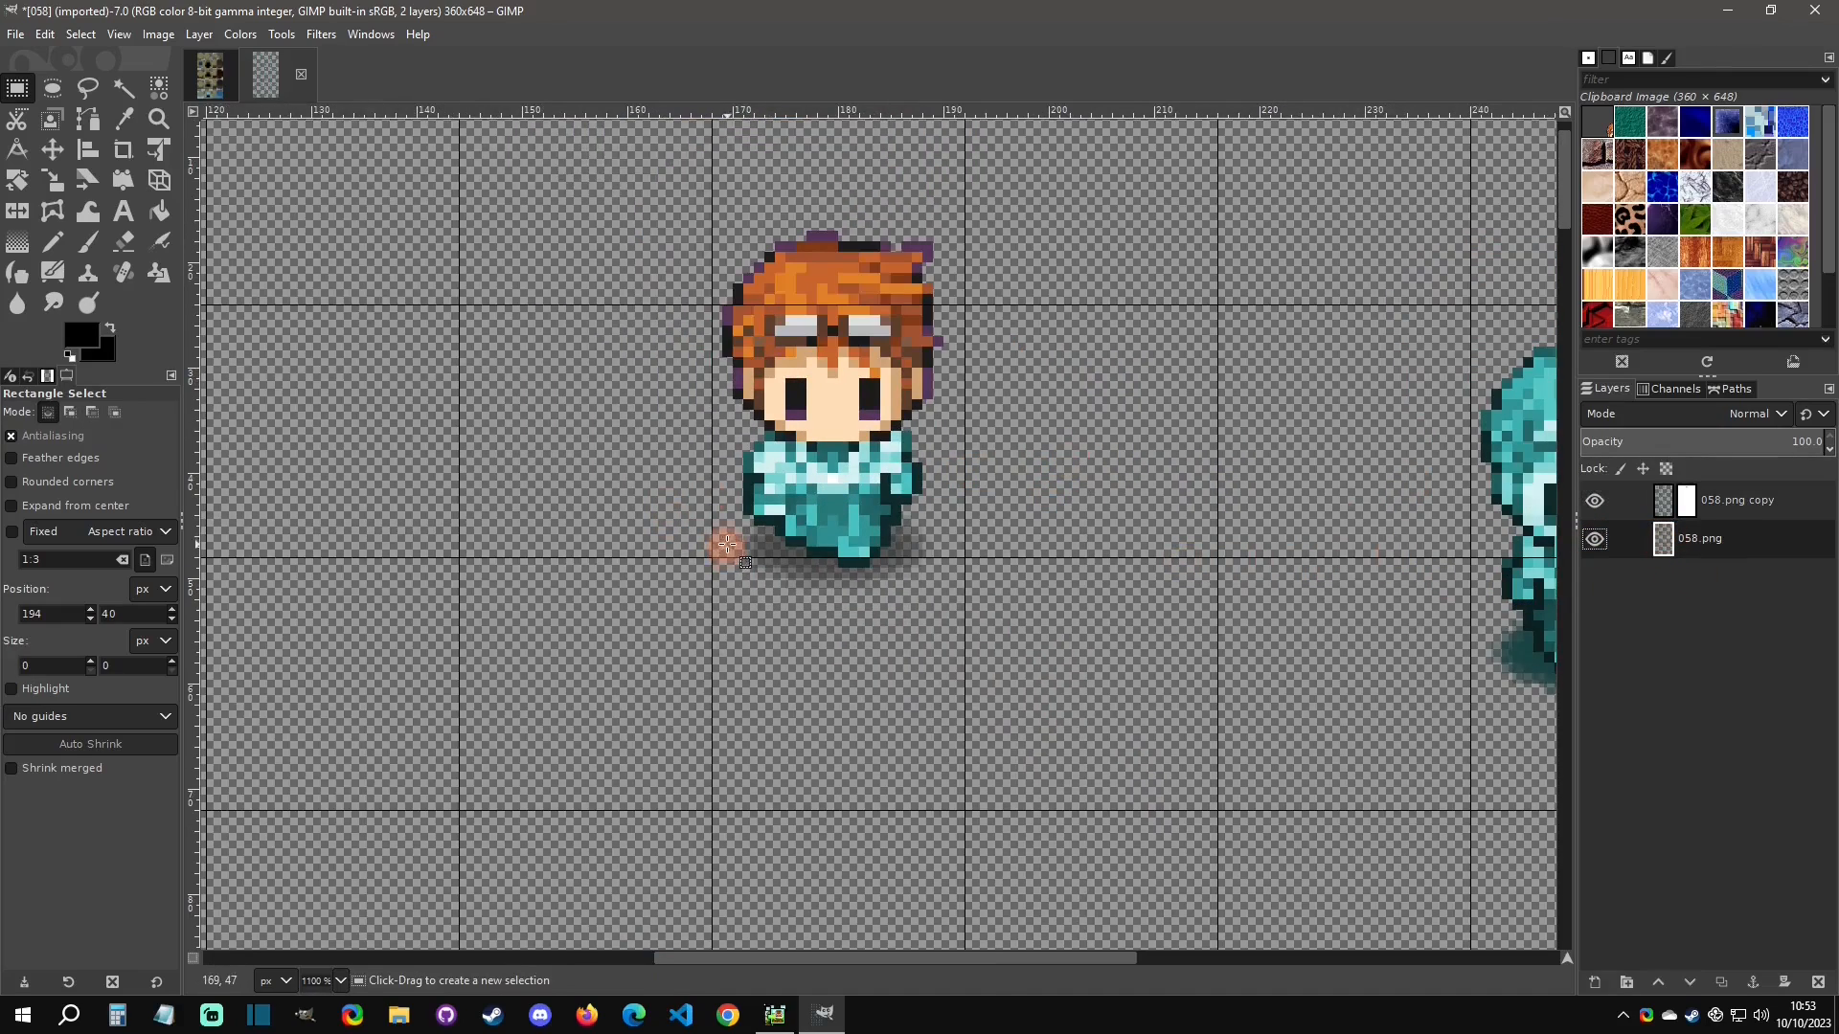
Delete the grey shadow beneath the masked orange-haired sprite on the original 058.png layer, and clear the selection.
{"action": "left_click_drag", "start_coordinate": [700, 505], "coordinate": [987, 653]}
{"action": "key", "text": "Delete"}
{"action": "key", "text": "ctrl+shift+a"}
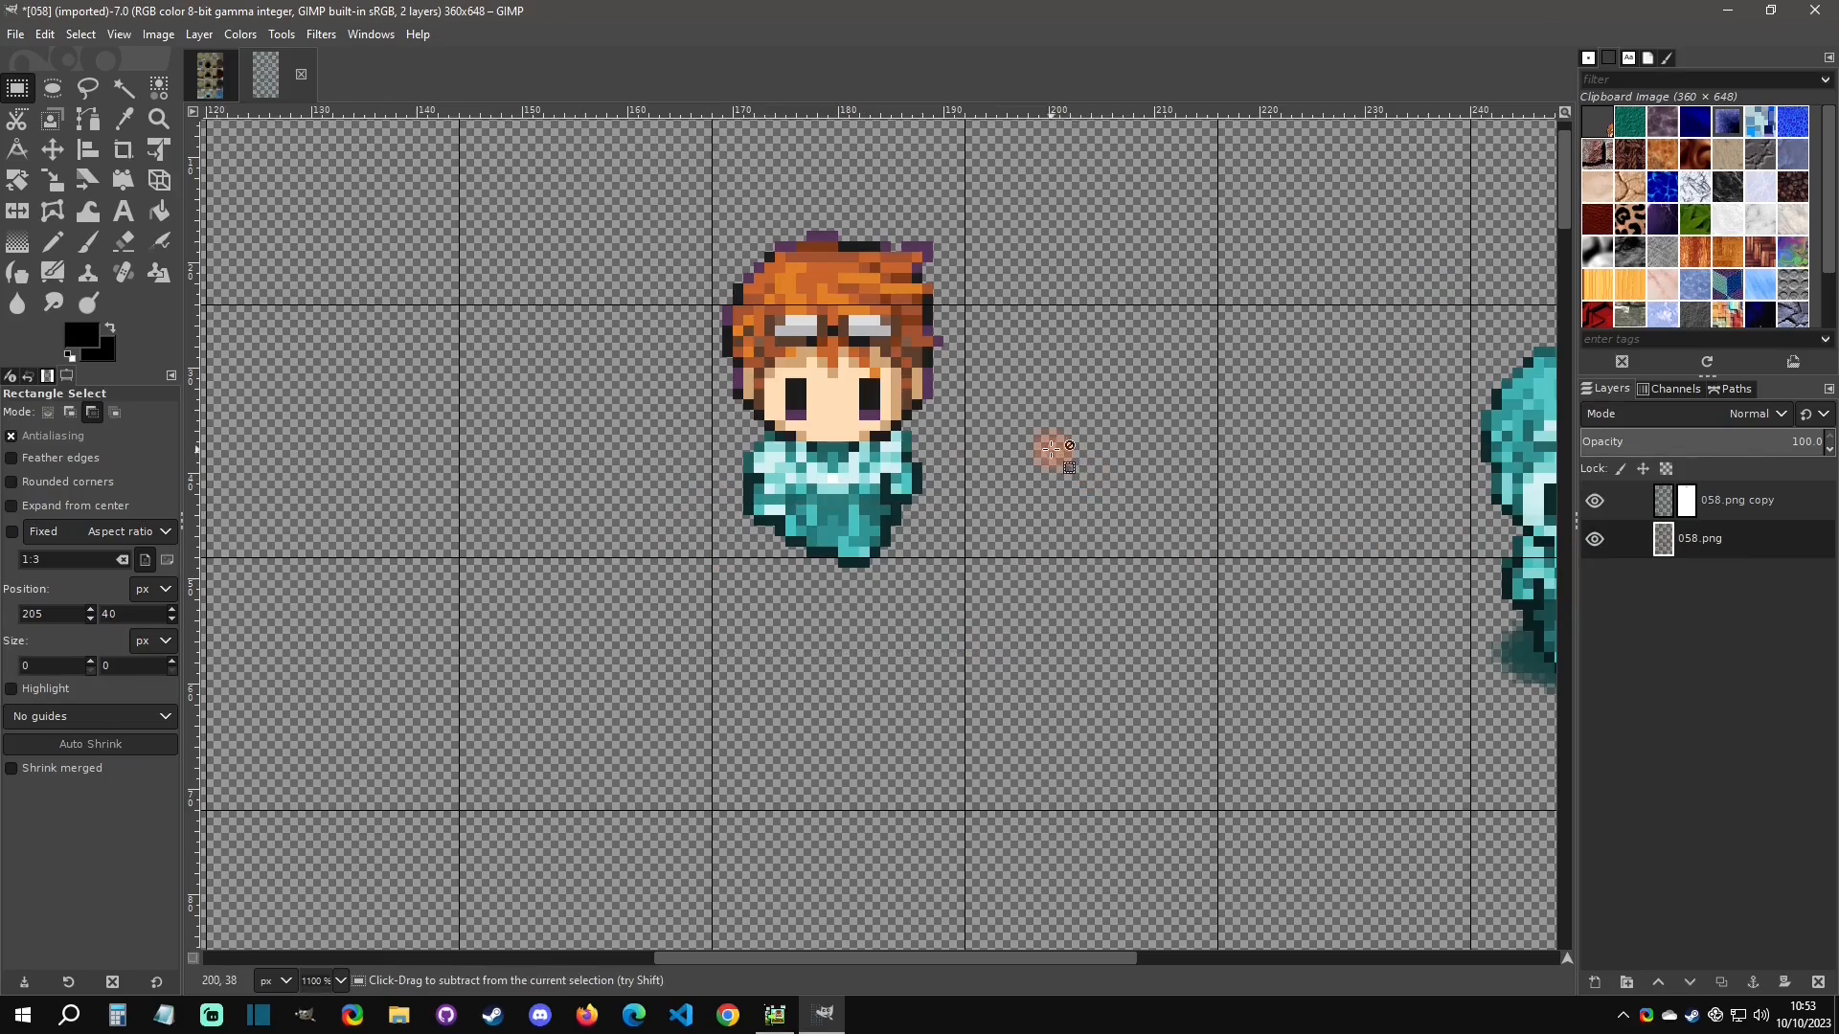
{"action": "scroll", "coordinate": [1051, 448], "scroll_direction": "down", "scroll_amount": 3, "text": "ctrl"}
{"action": "middle_click_drag", "start_coordinate": [1100, 456], "coordinate": [952, 485]}
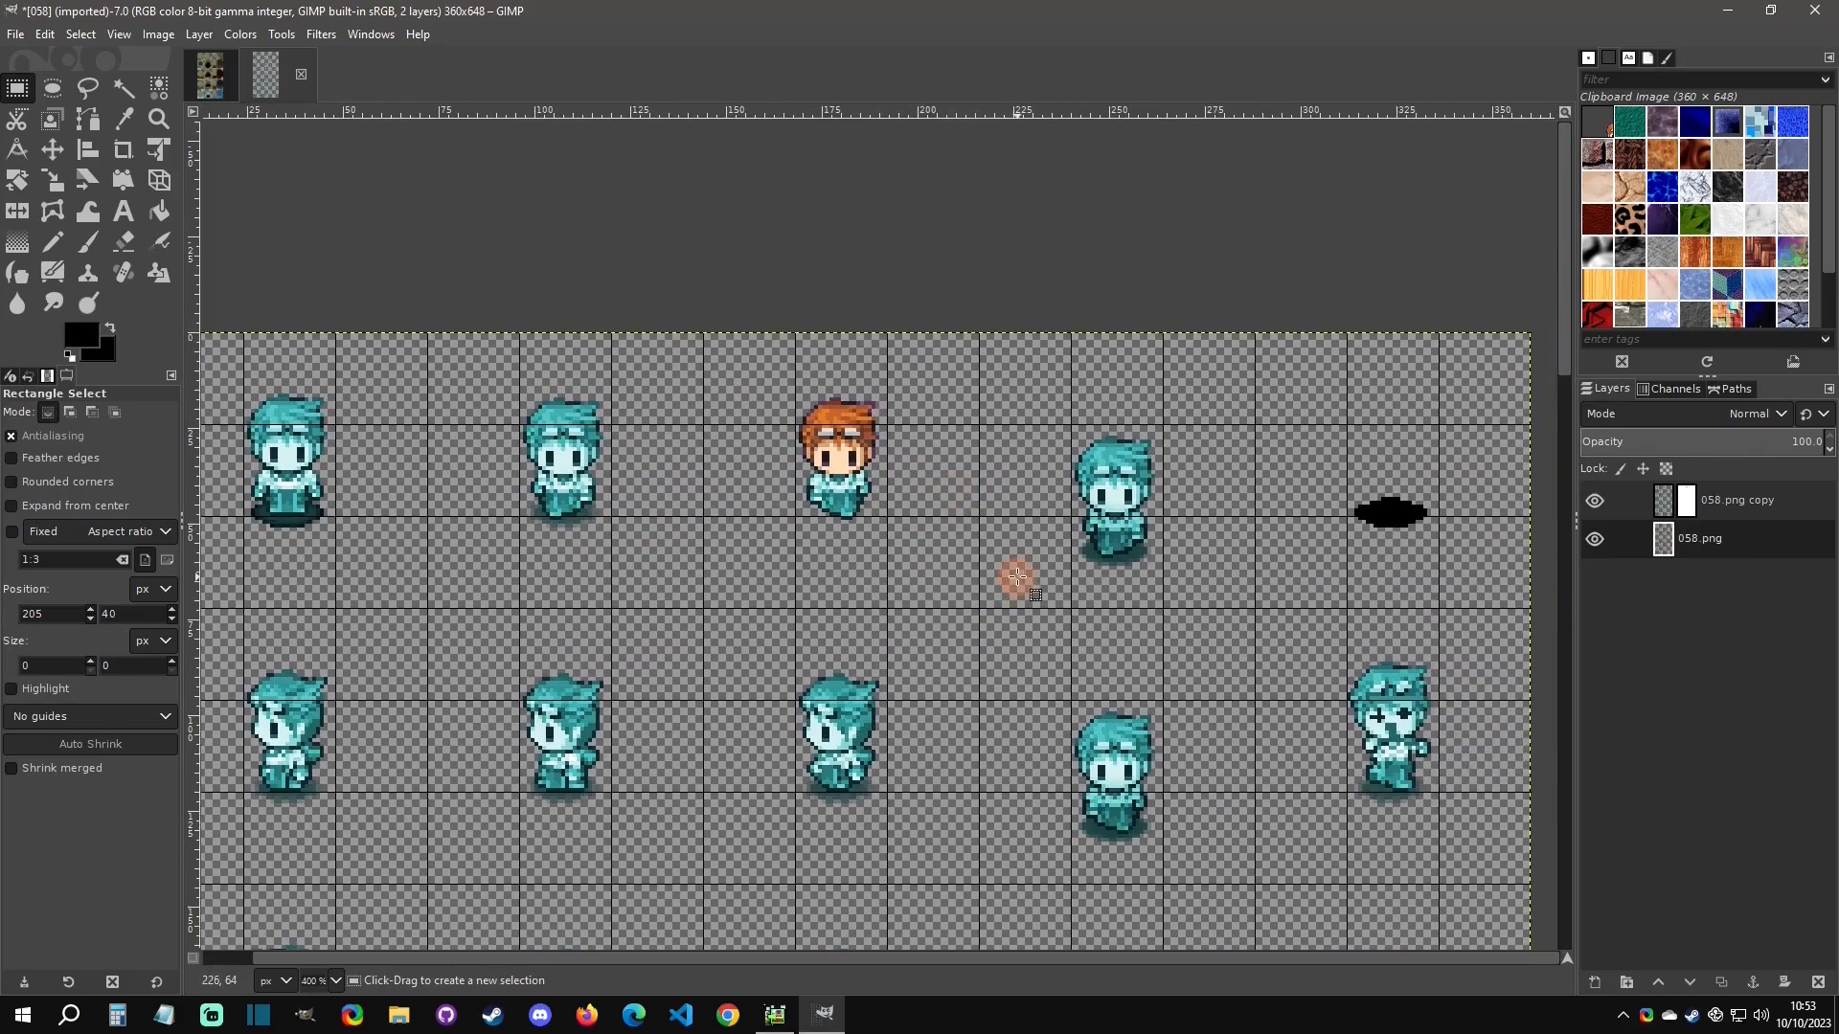
{"action": "scroll", "coordinate": [859, 423], "scroll_direction": "up", "scroll_amount": 1, "text": "ctrl"}
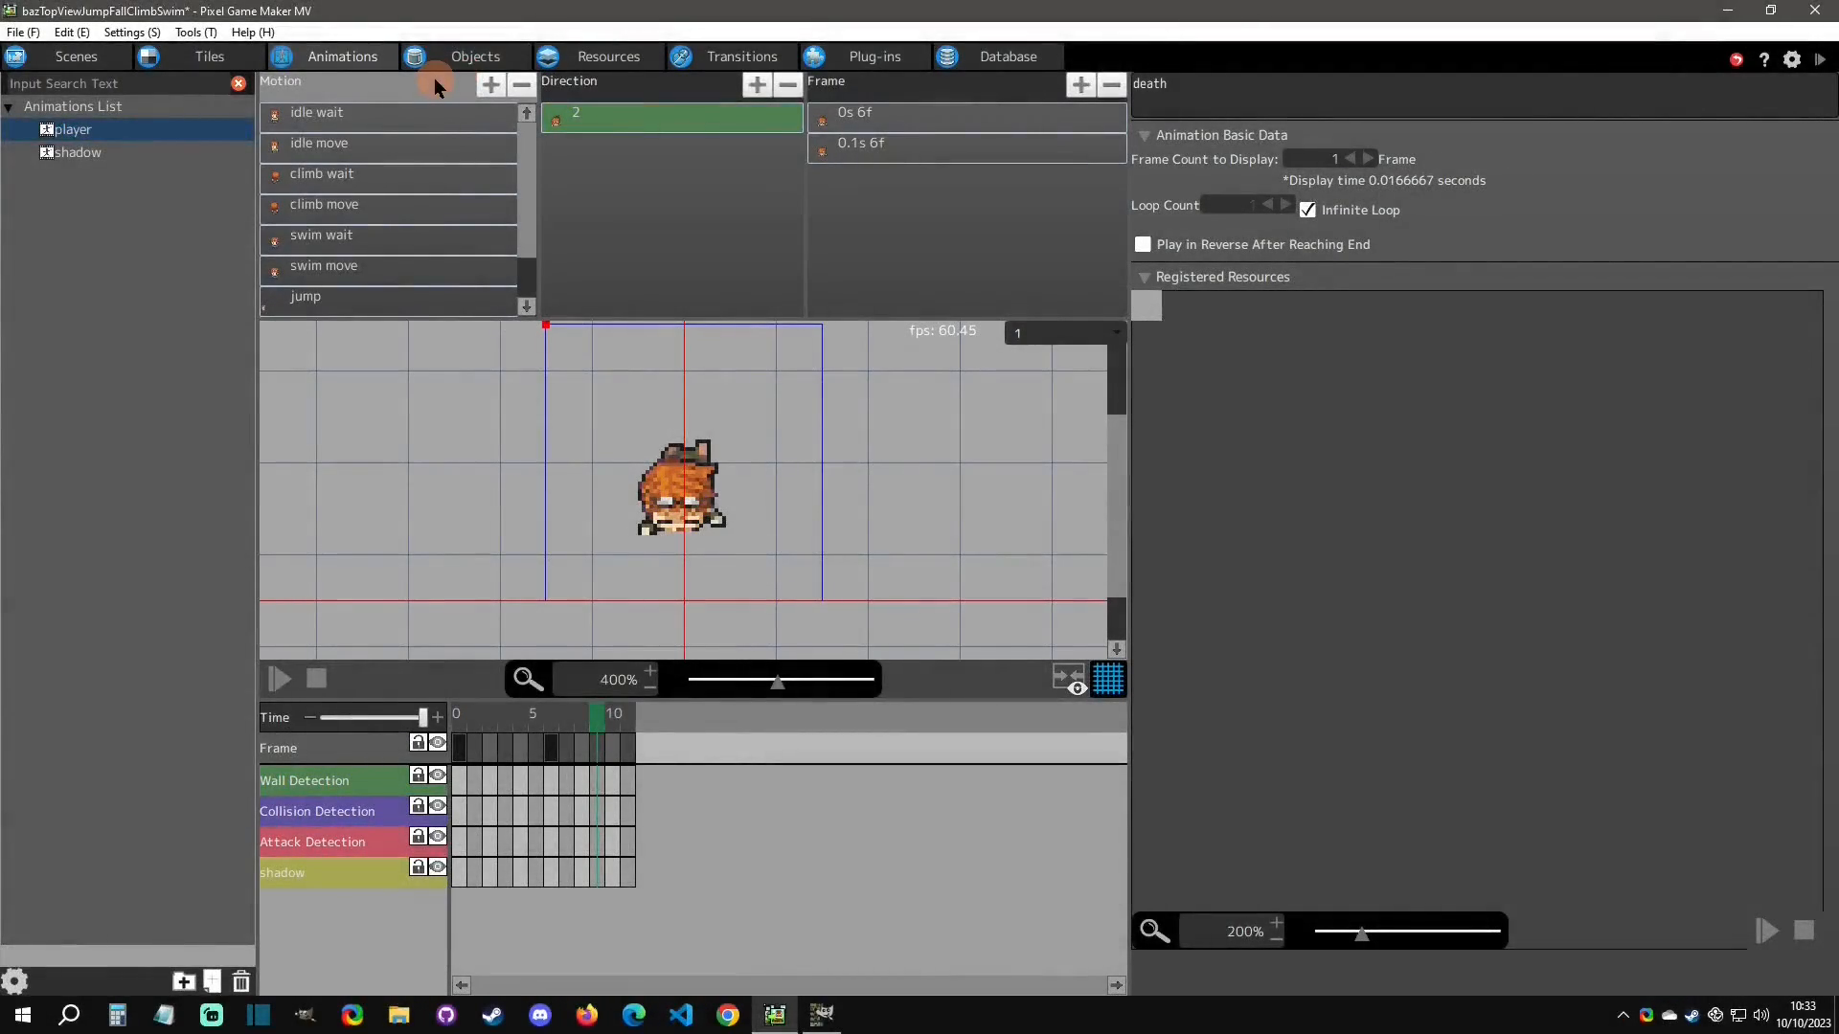
Switch to Pixel Game Maker MV, open the player object's action programs, collapse the motion preview and widen the diagram area.
{"action": "left_click", "coordinate": [440, 57]}
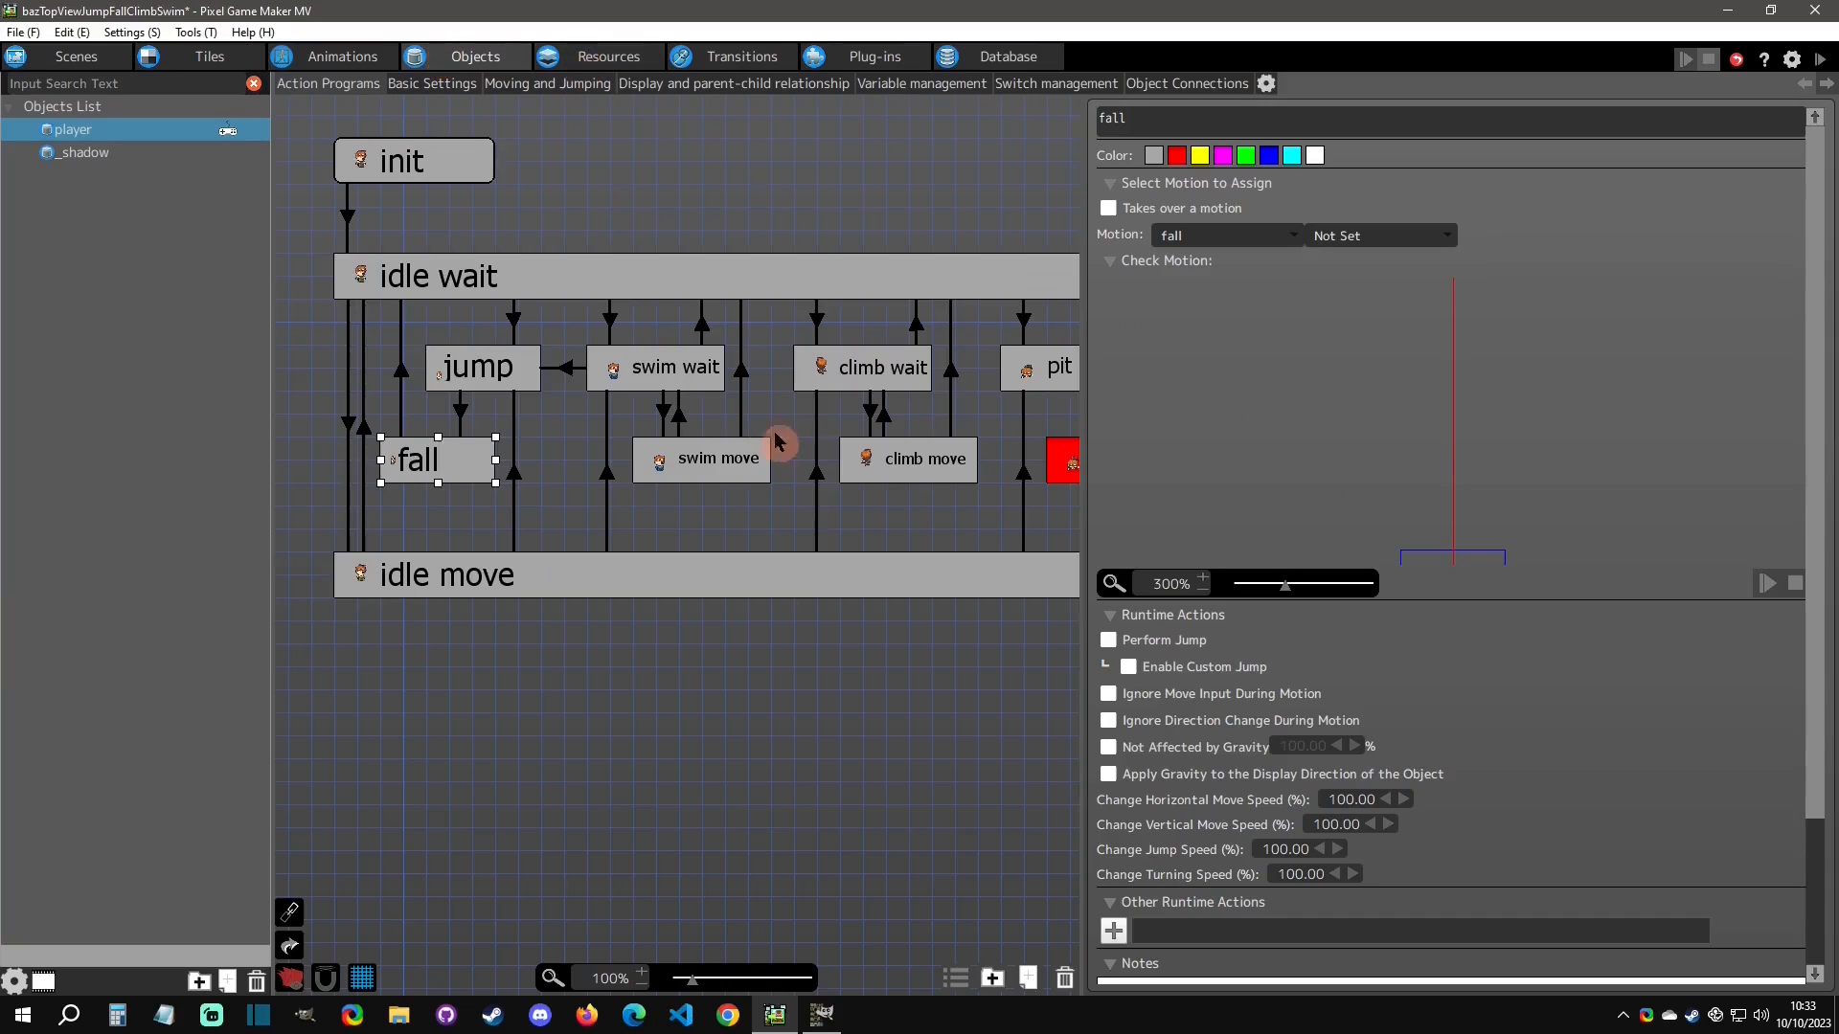
{"action": "left_click", "coordinate": [1097, 271]}
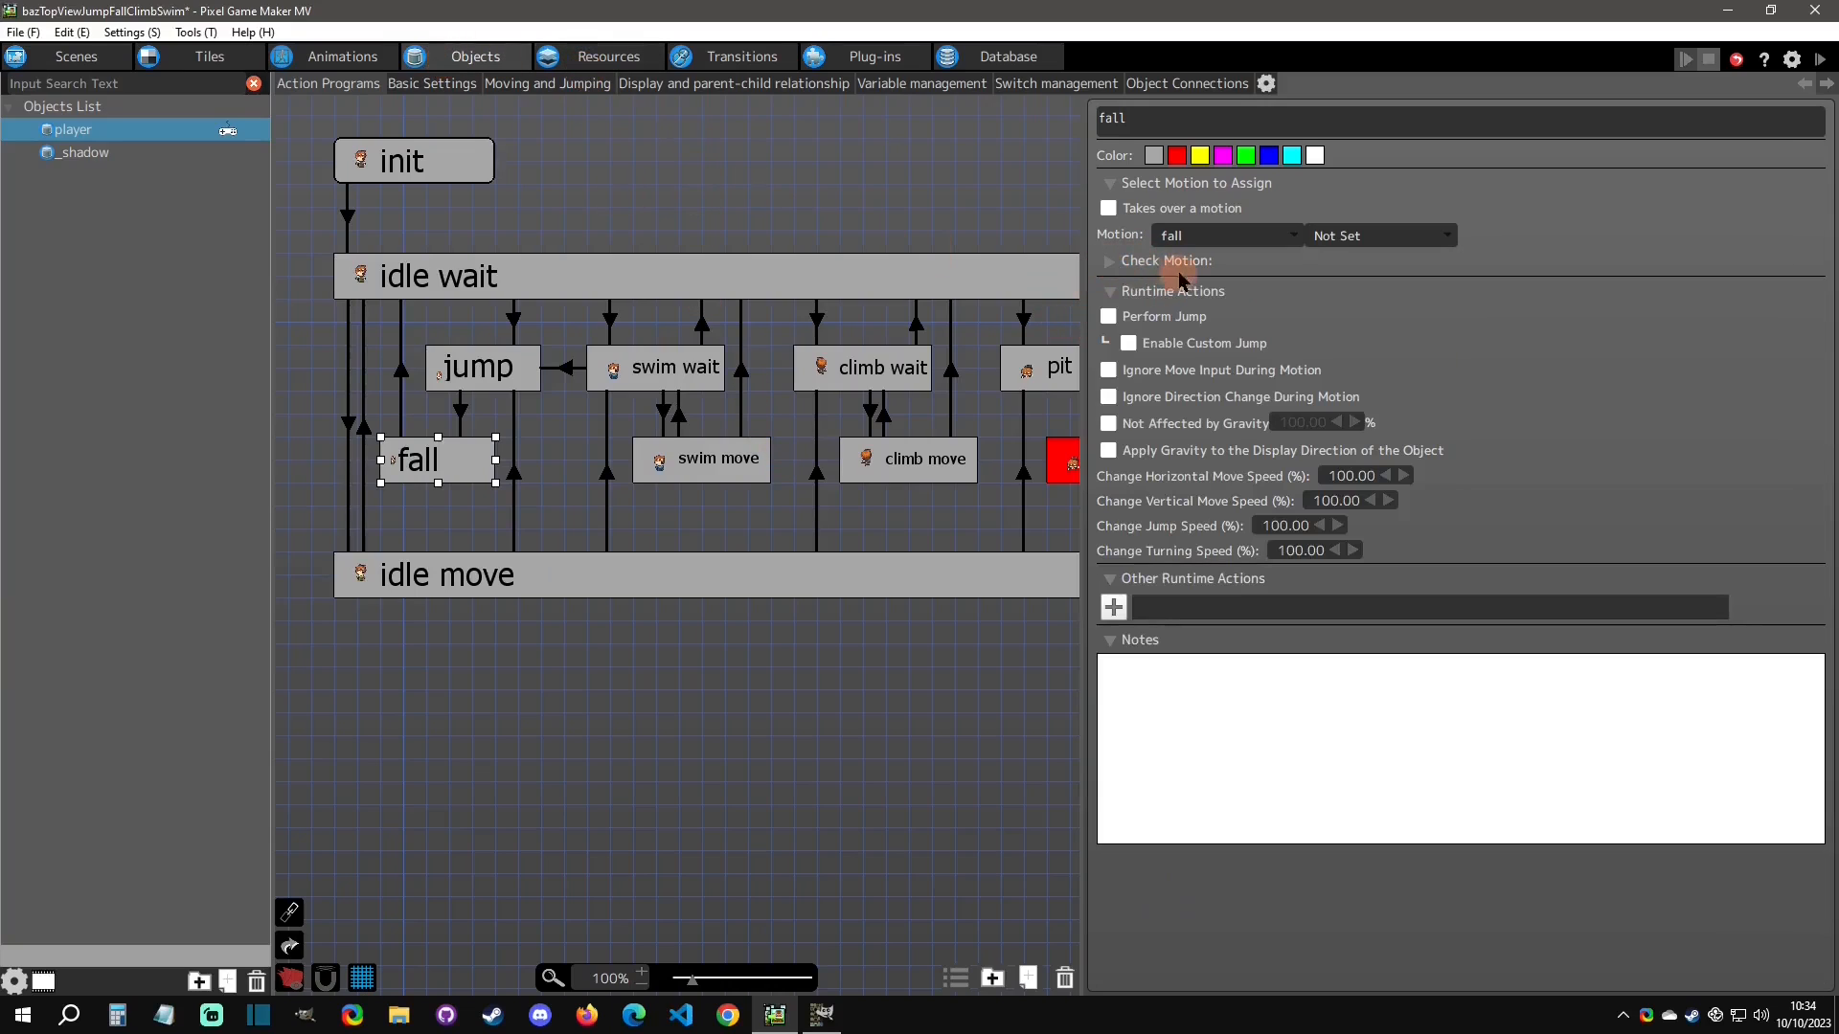
{"action": "left_click", "coordinate": [1099, 316]}
{"action": "left_click_drag", "start_coordinate": [1087, 395], "coordinate": [1291, 398]}
{"action": "middle_click_drag", "start_coordinate": [973, 400], "coordinate": [1009, 467]}
Review the init action's Save File switch setting and the pit fall move action's Load a File settings.
{"action": "left_click", "coordinate": [510, 235]}
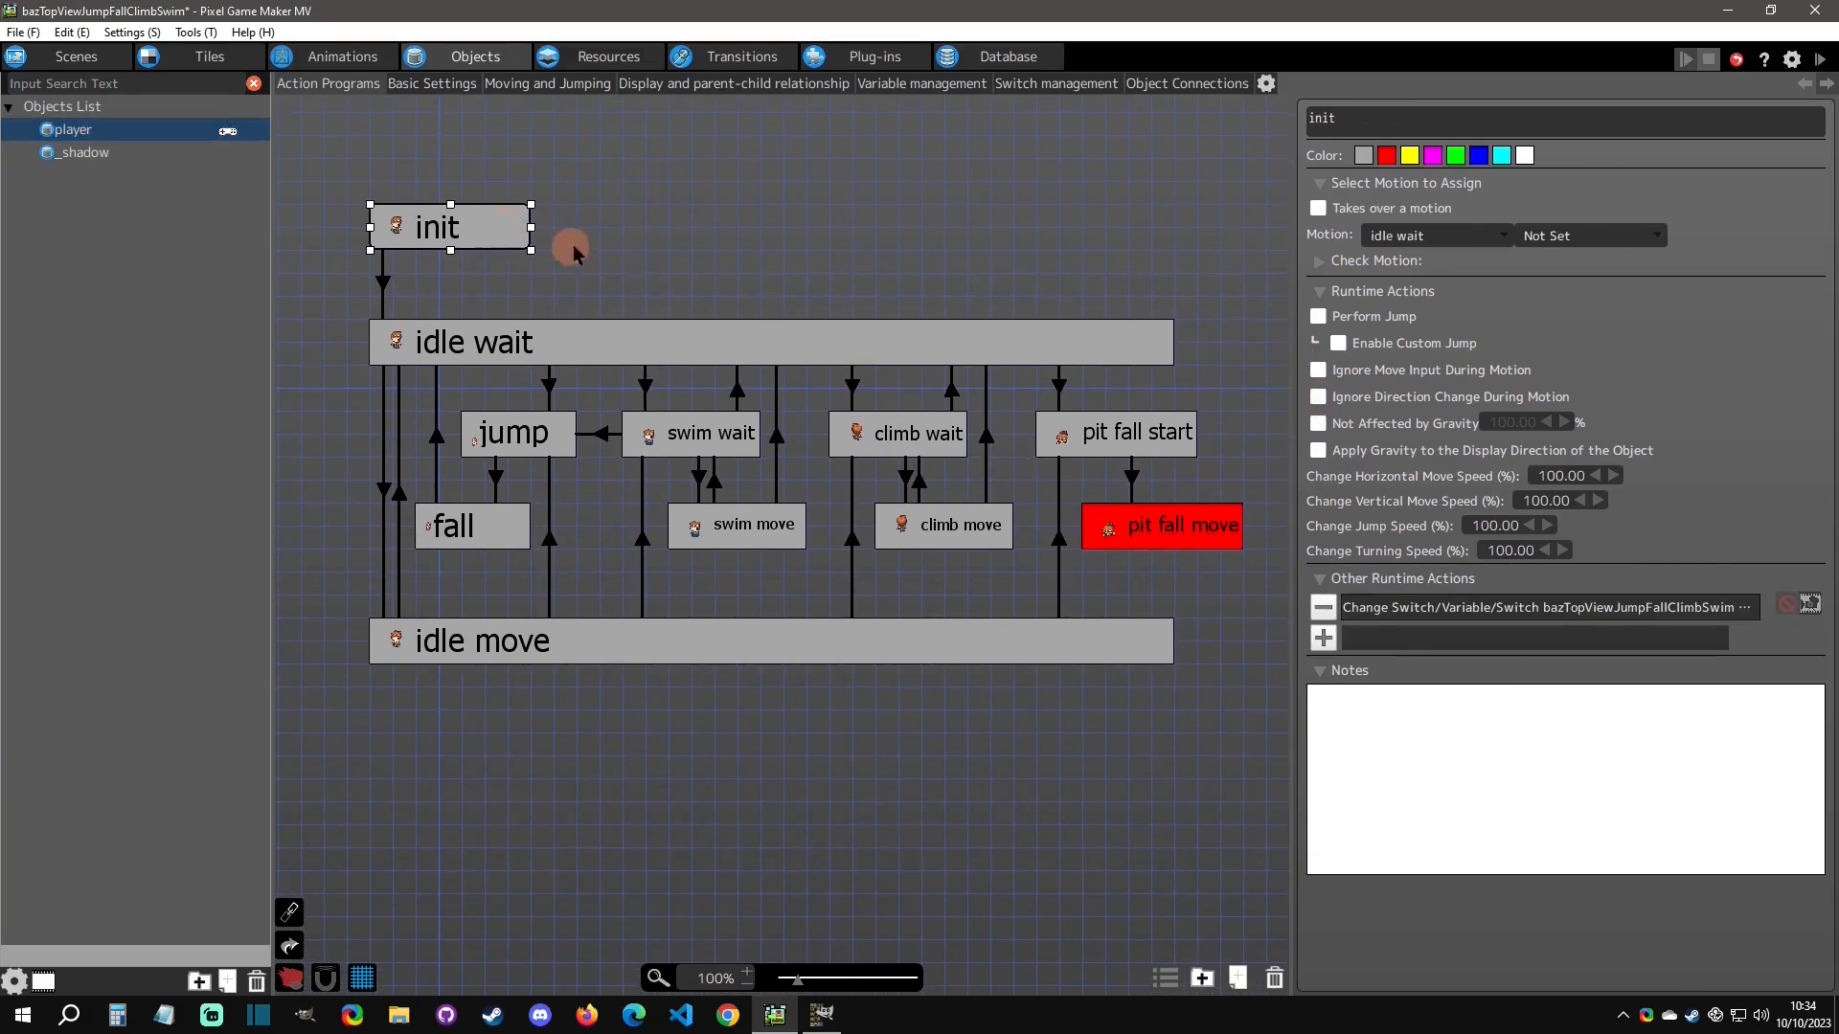
{"action": "double_click", "coordinate": [1388, 608]}
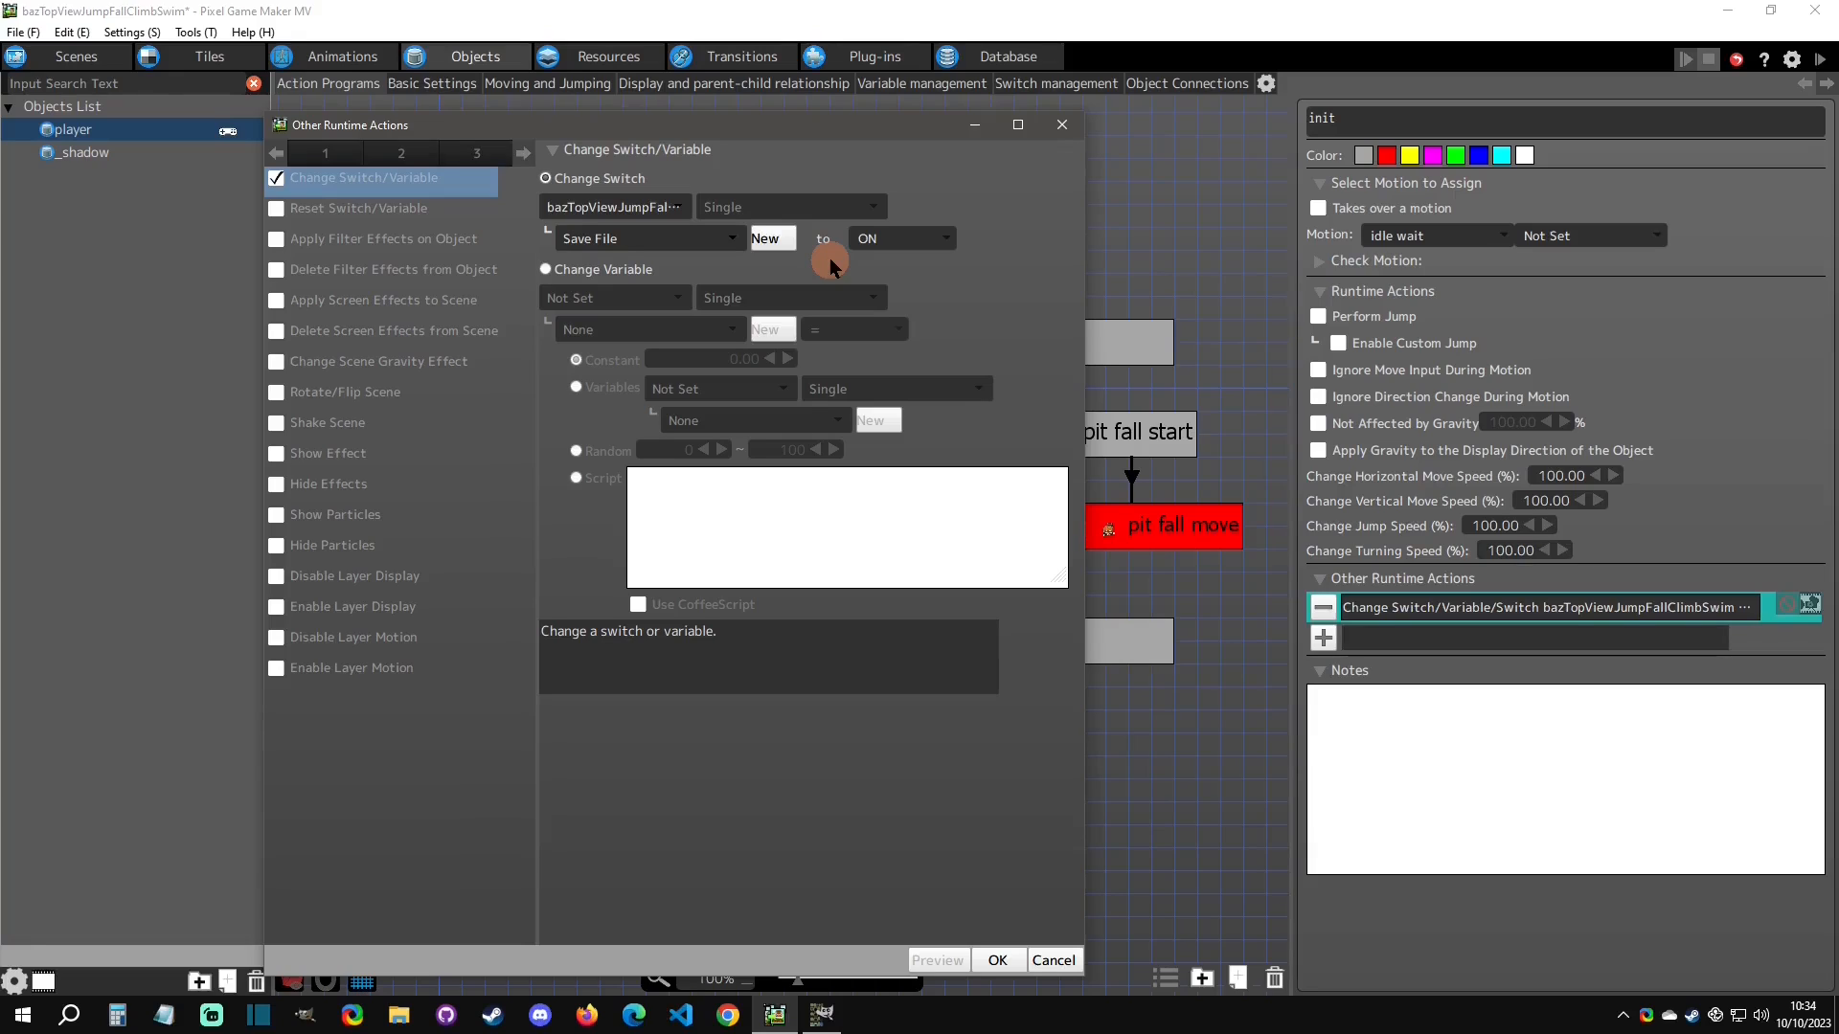
{"action": "left_click", "coordinate": [1061, 124]}
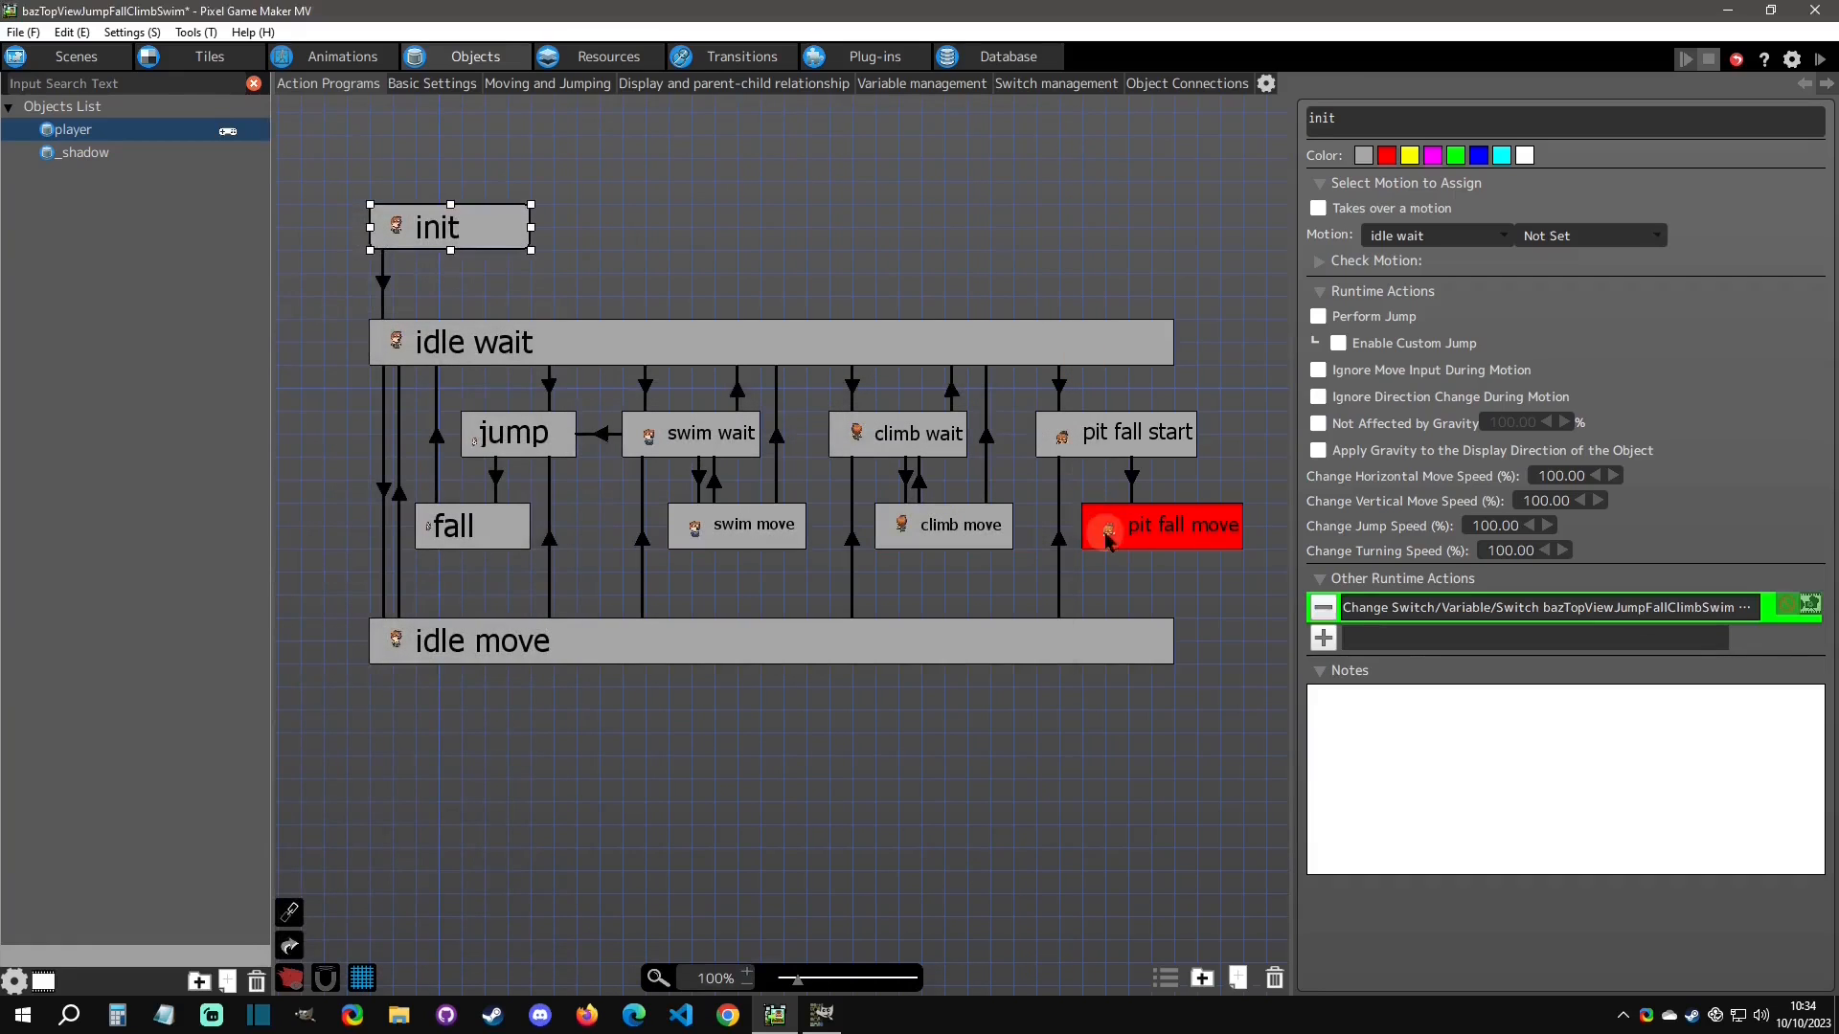
{"action": "left_click", "coordinate": [1173, 522]}
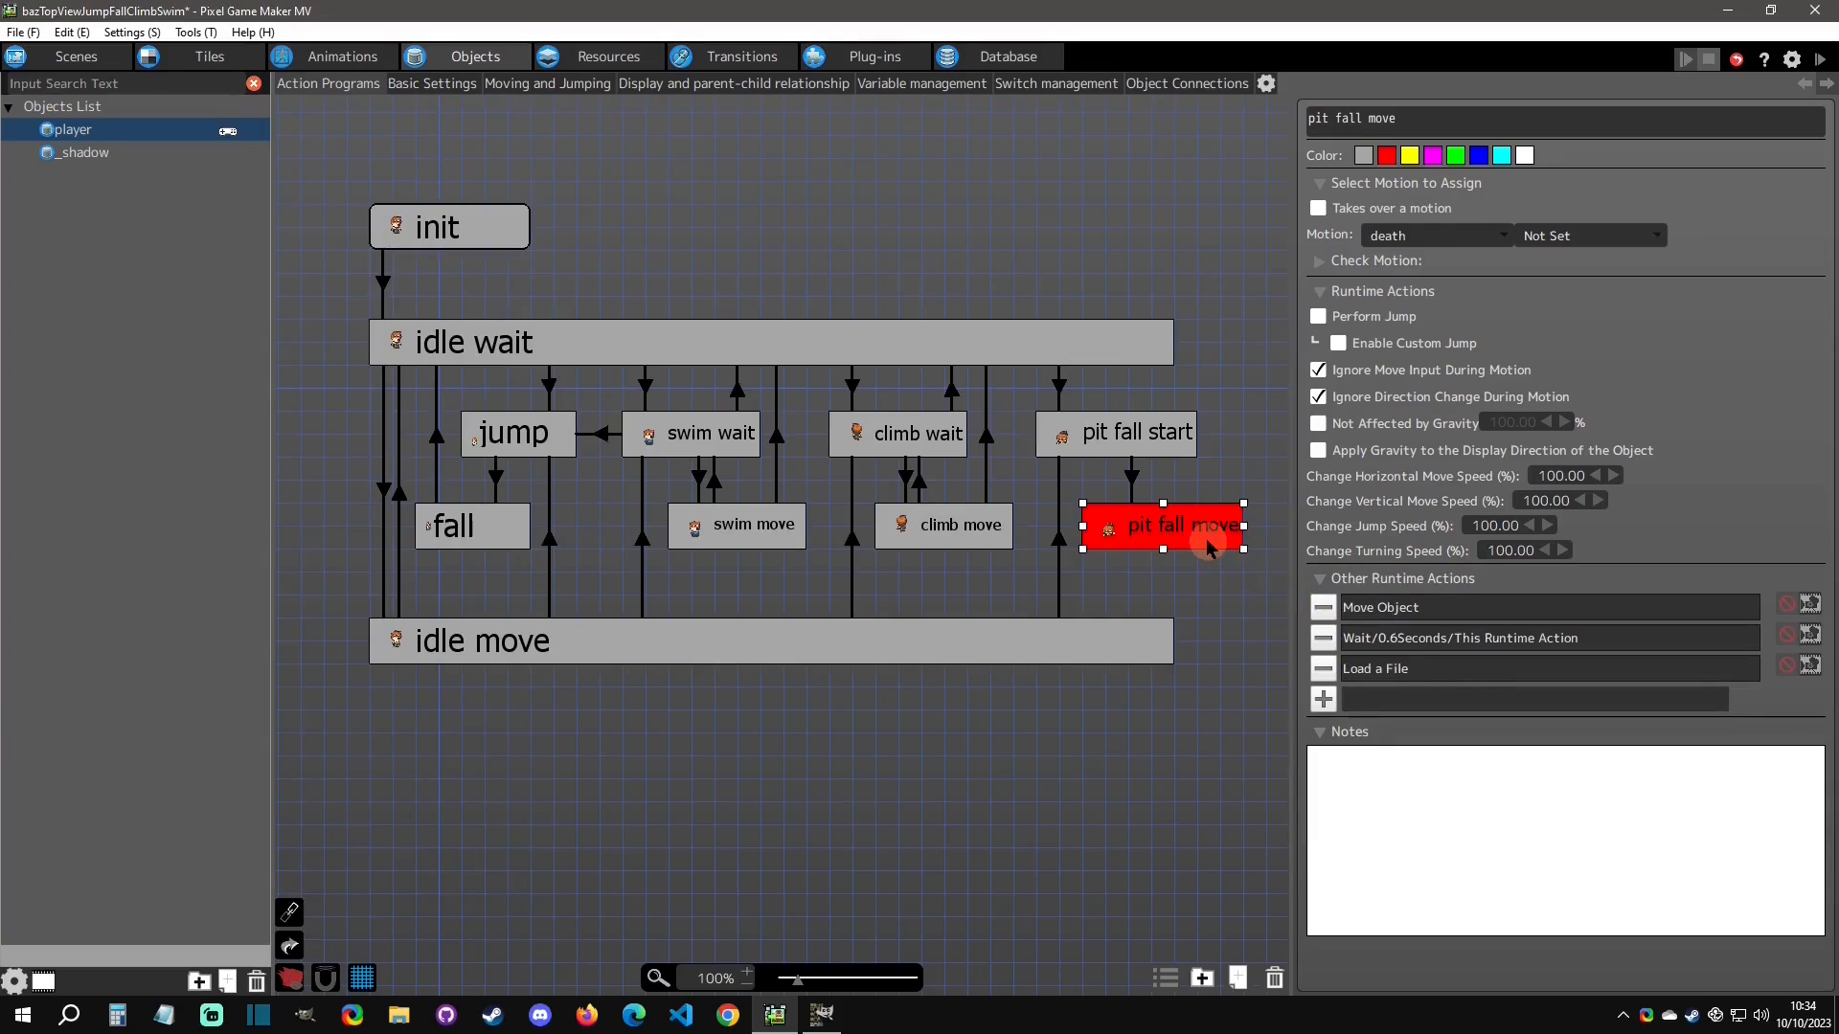
{"action": "double_click", "coordinate": [1446, 670]}
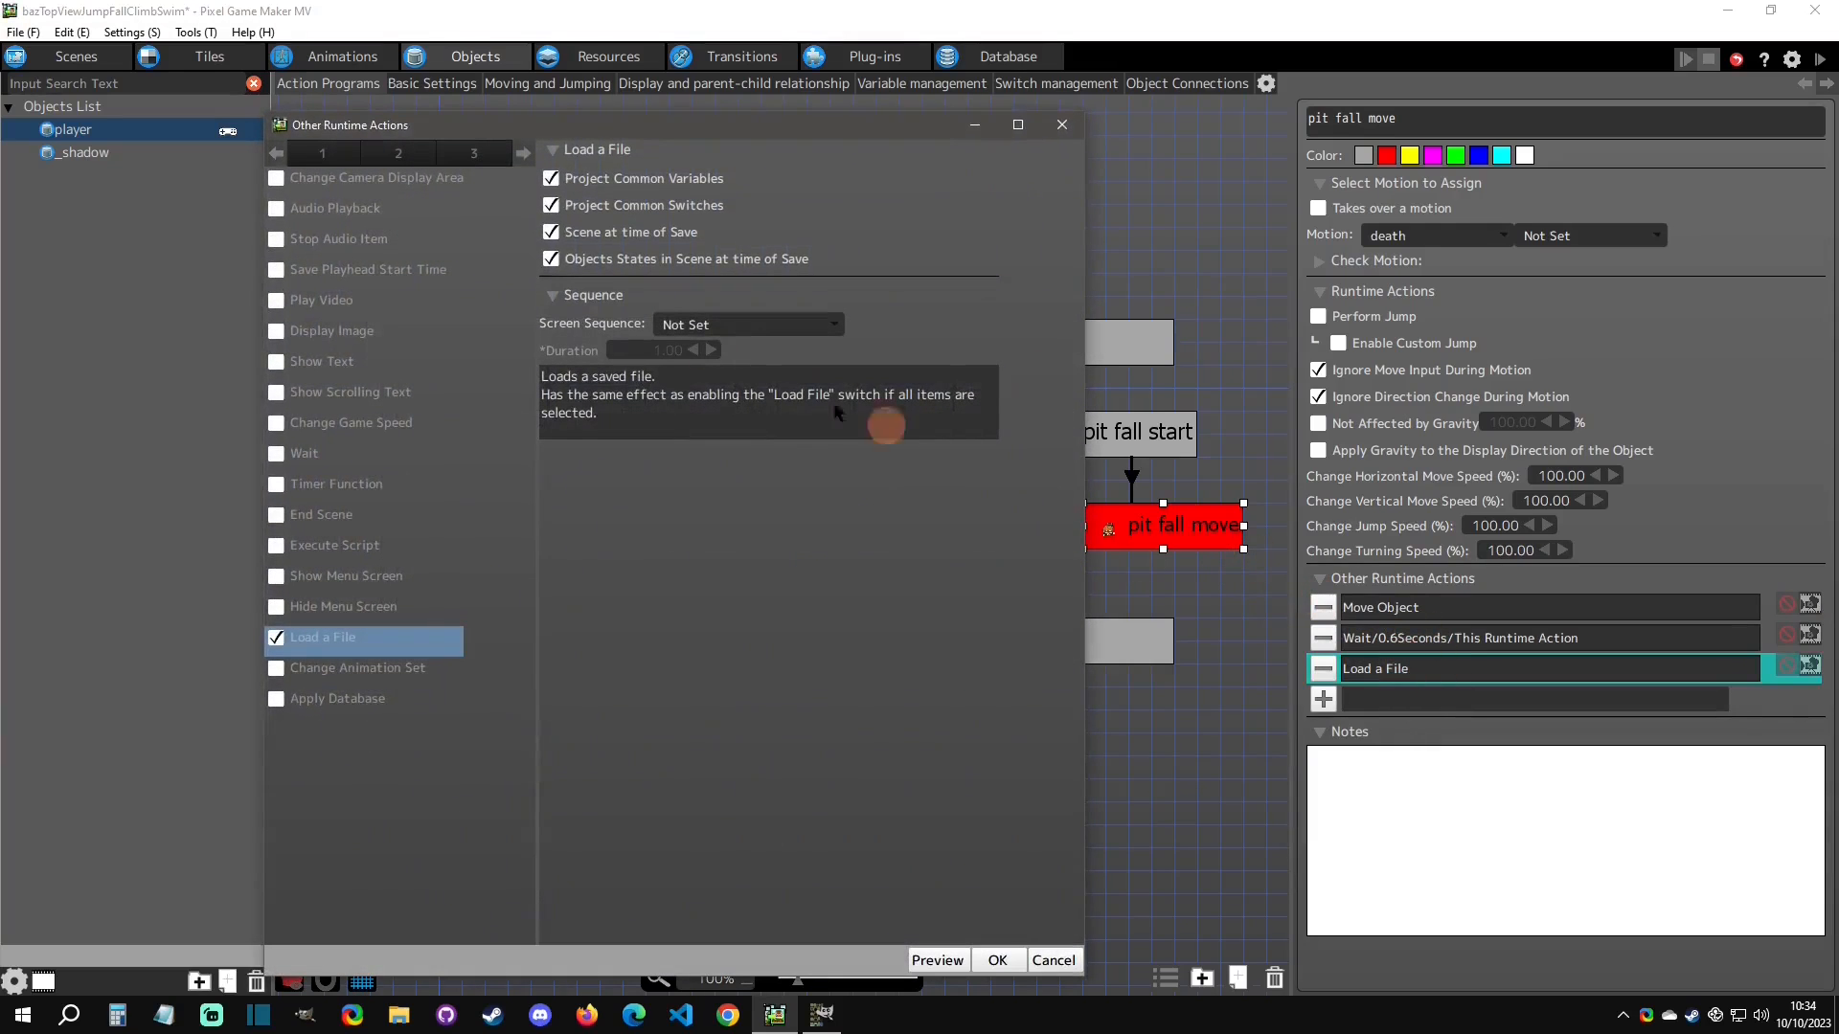
{"action": "left_click", "coordinate": [1062, 126]}
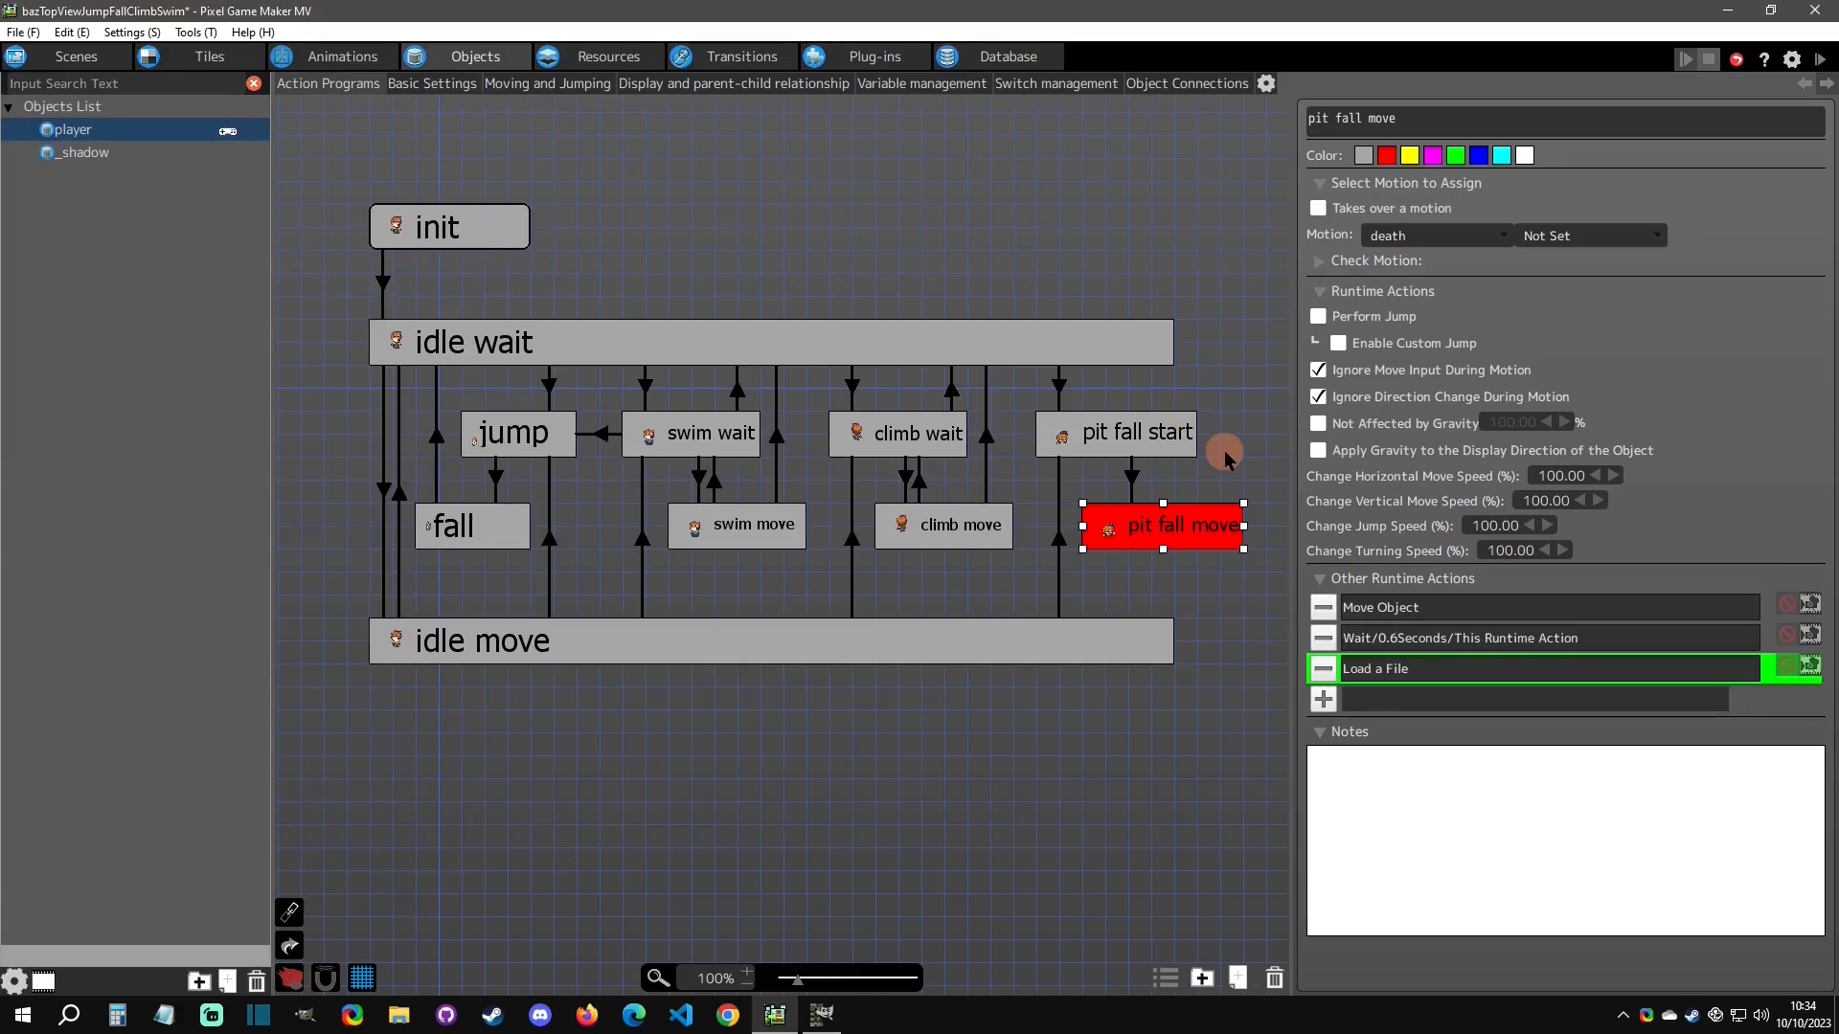
{"action": "left_click", "coordinate": [400, 231]}
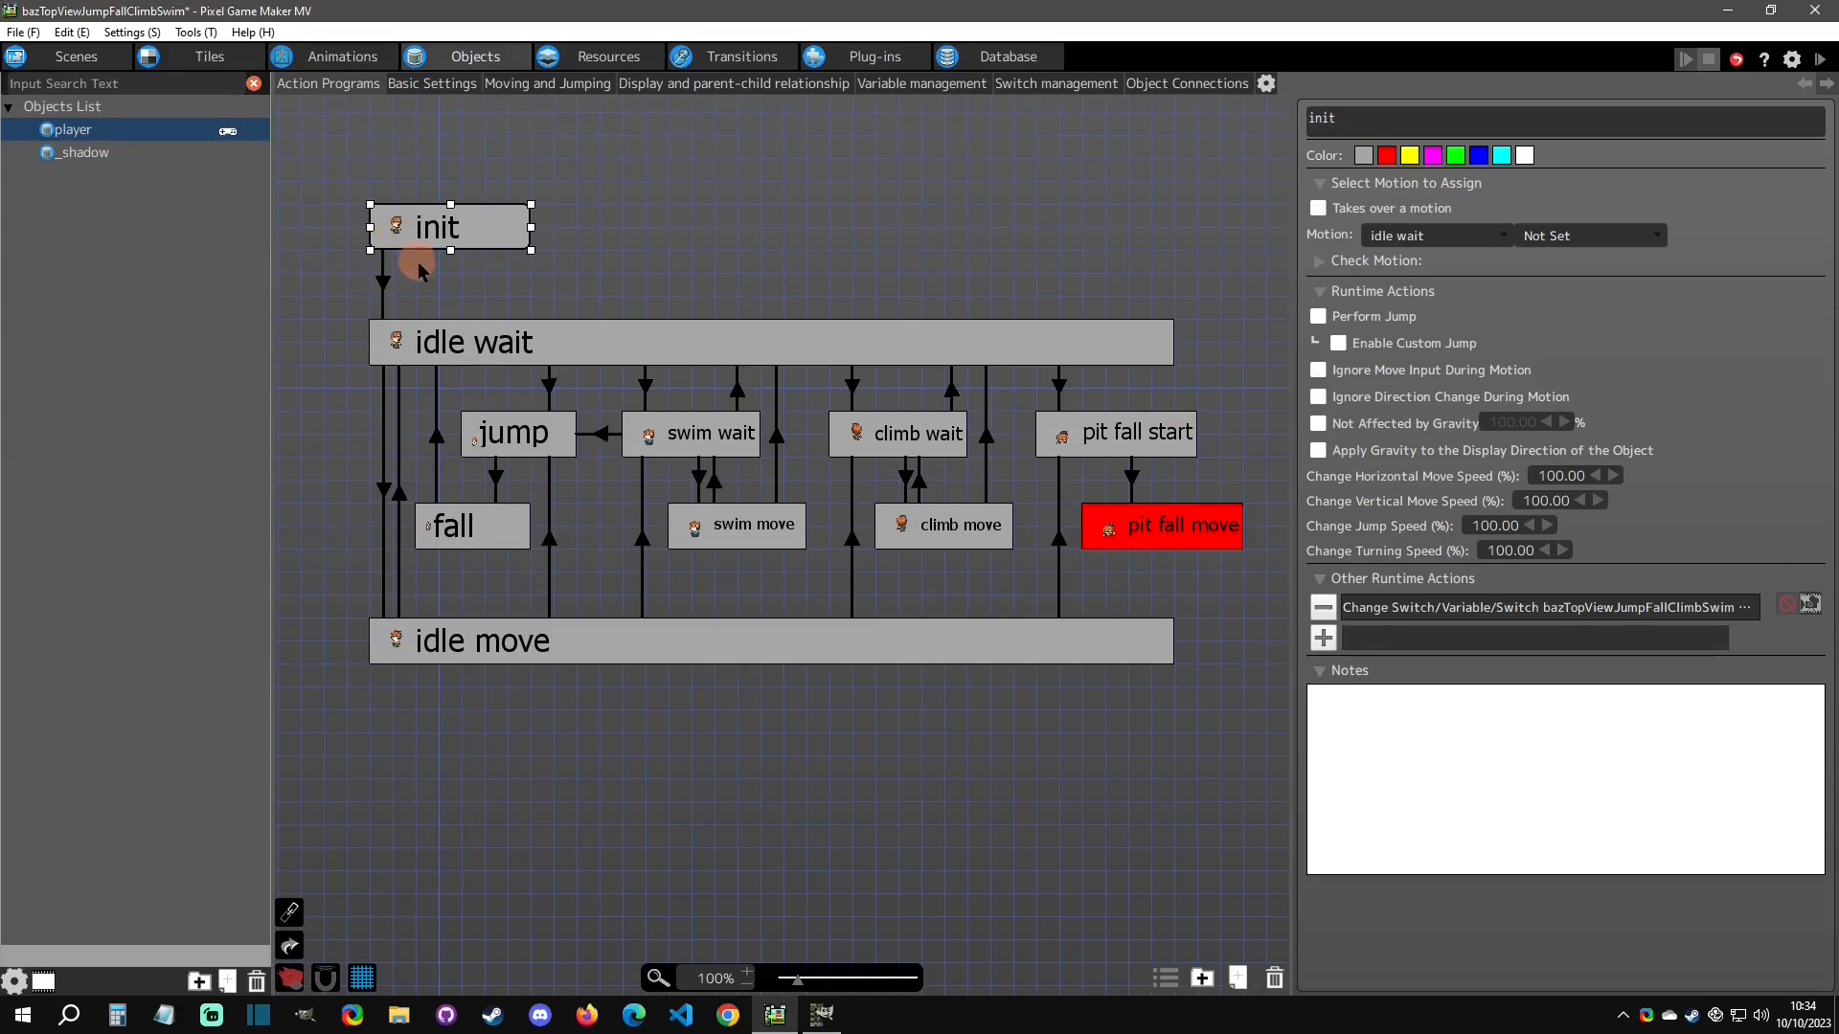
Review the switch change in the idle wait action's runtime settings.
{"action": "left_click", "coordinate": [446, 340]}
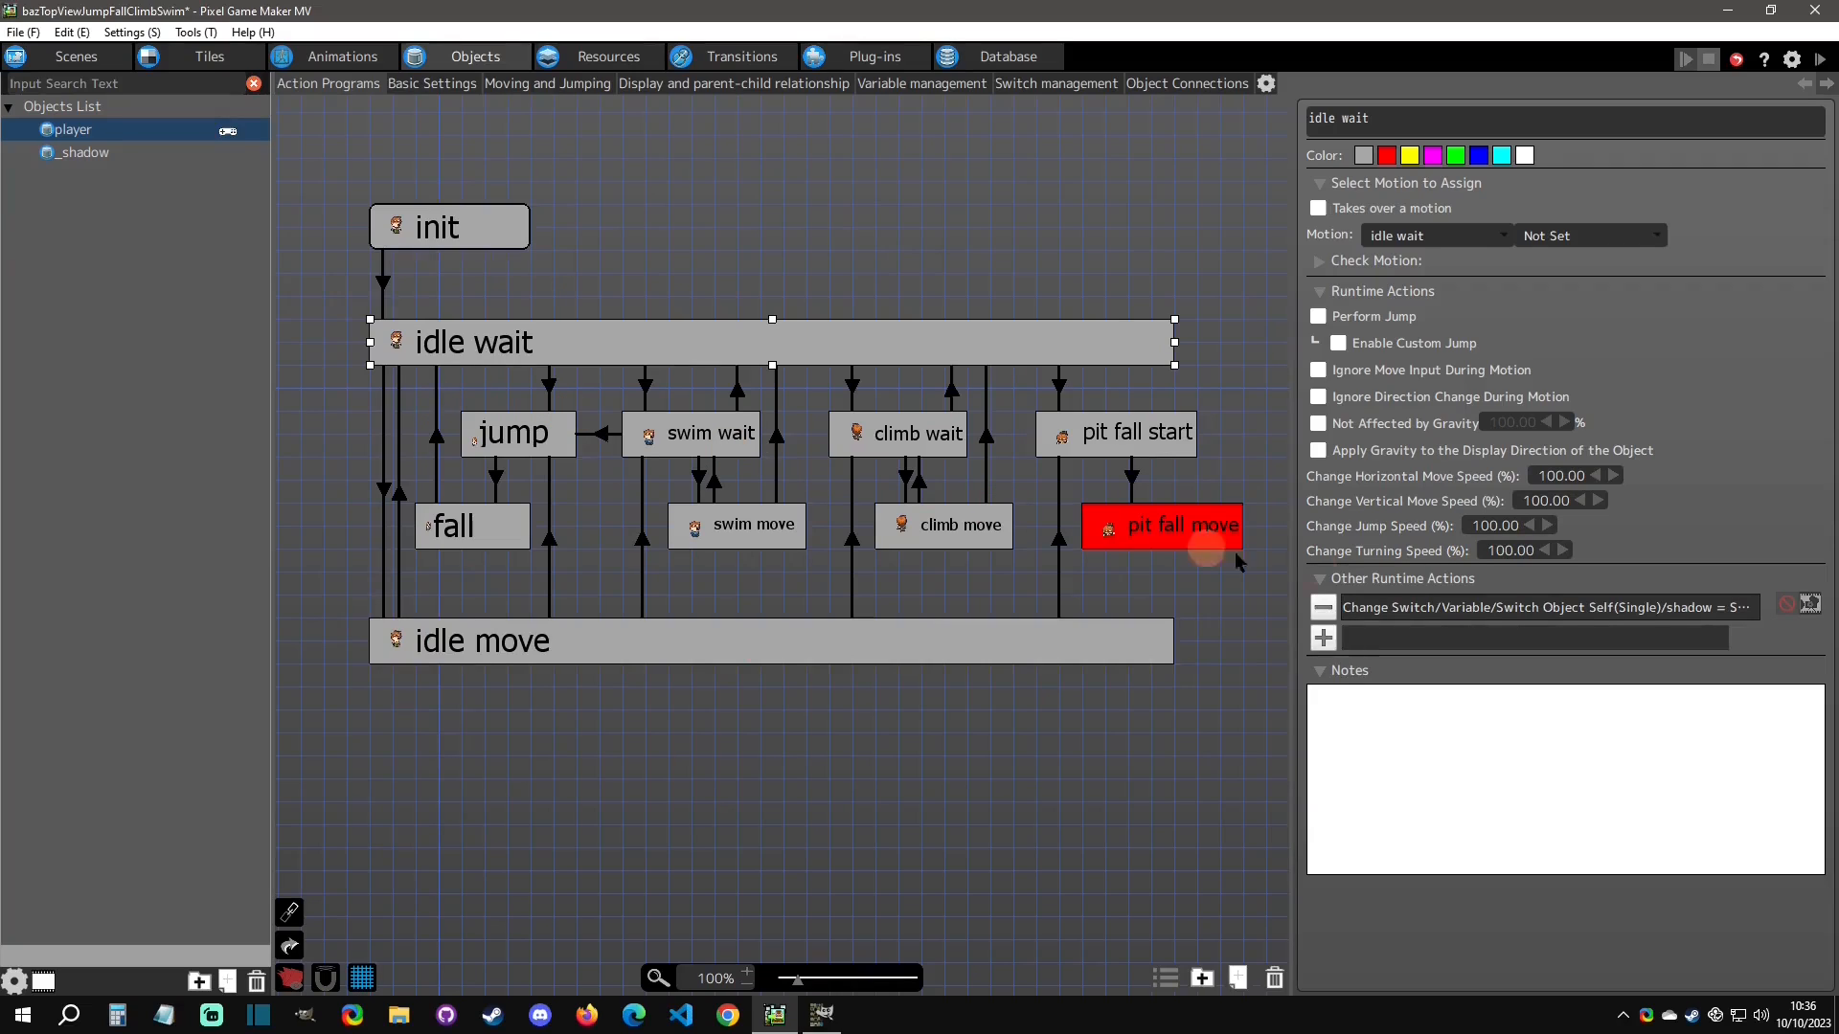
{"action": "double_click", "coordinate": [1486, 607]}
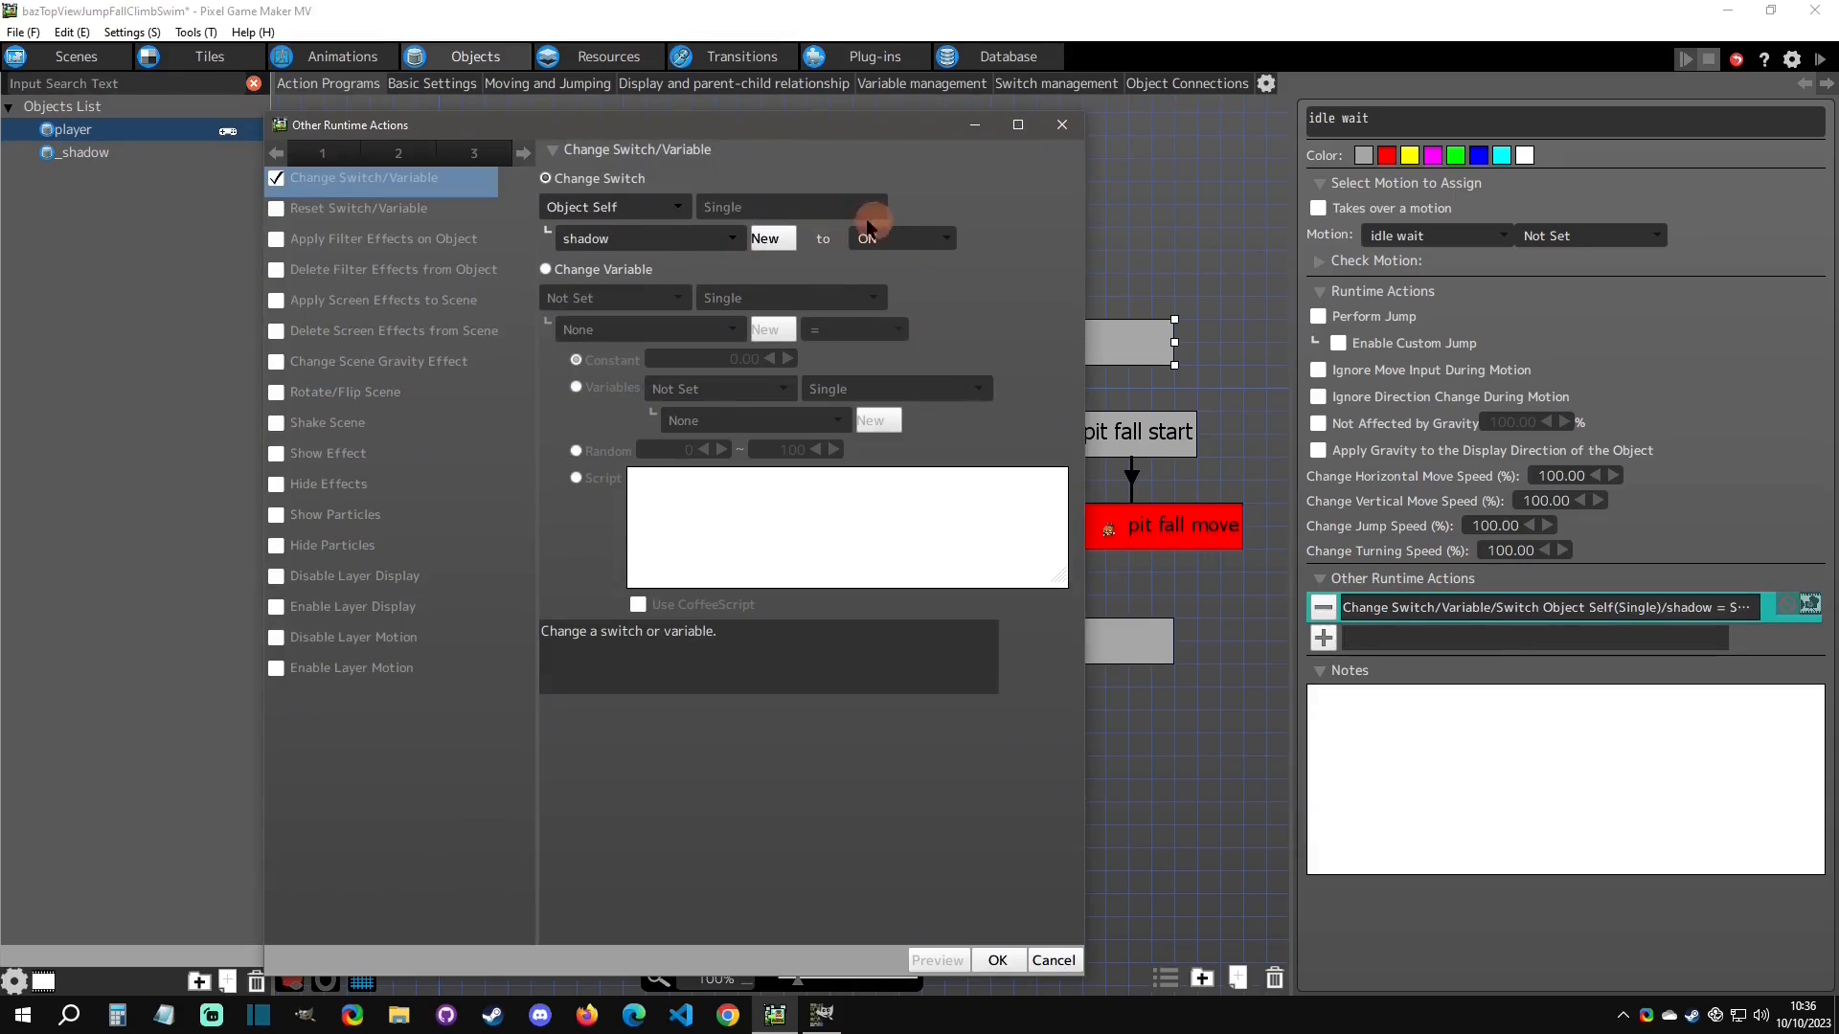
{"action": "left_click", "coordinate": [1062, 125]}
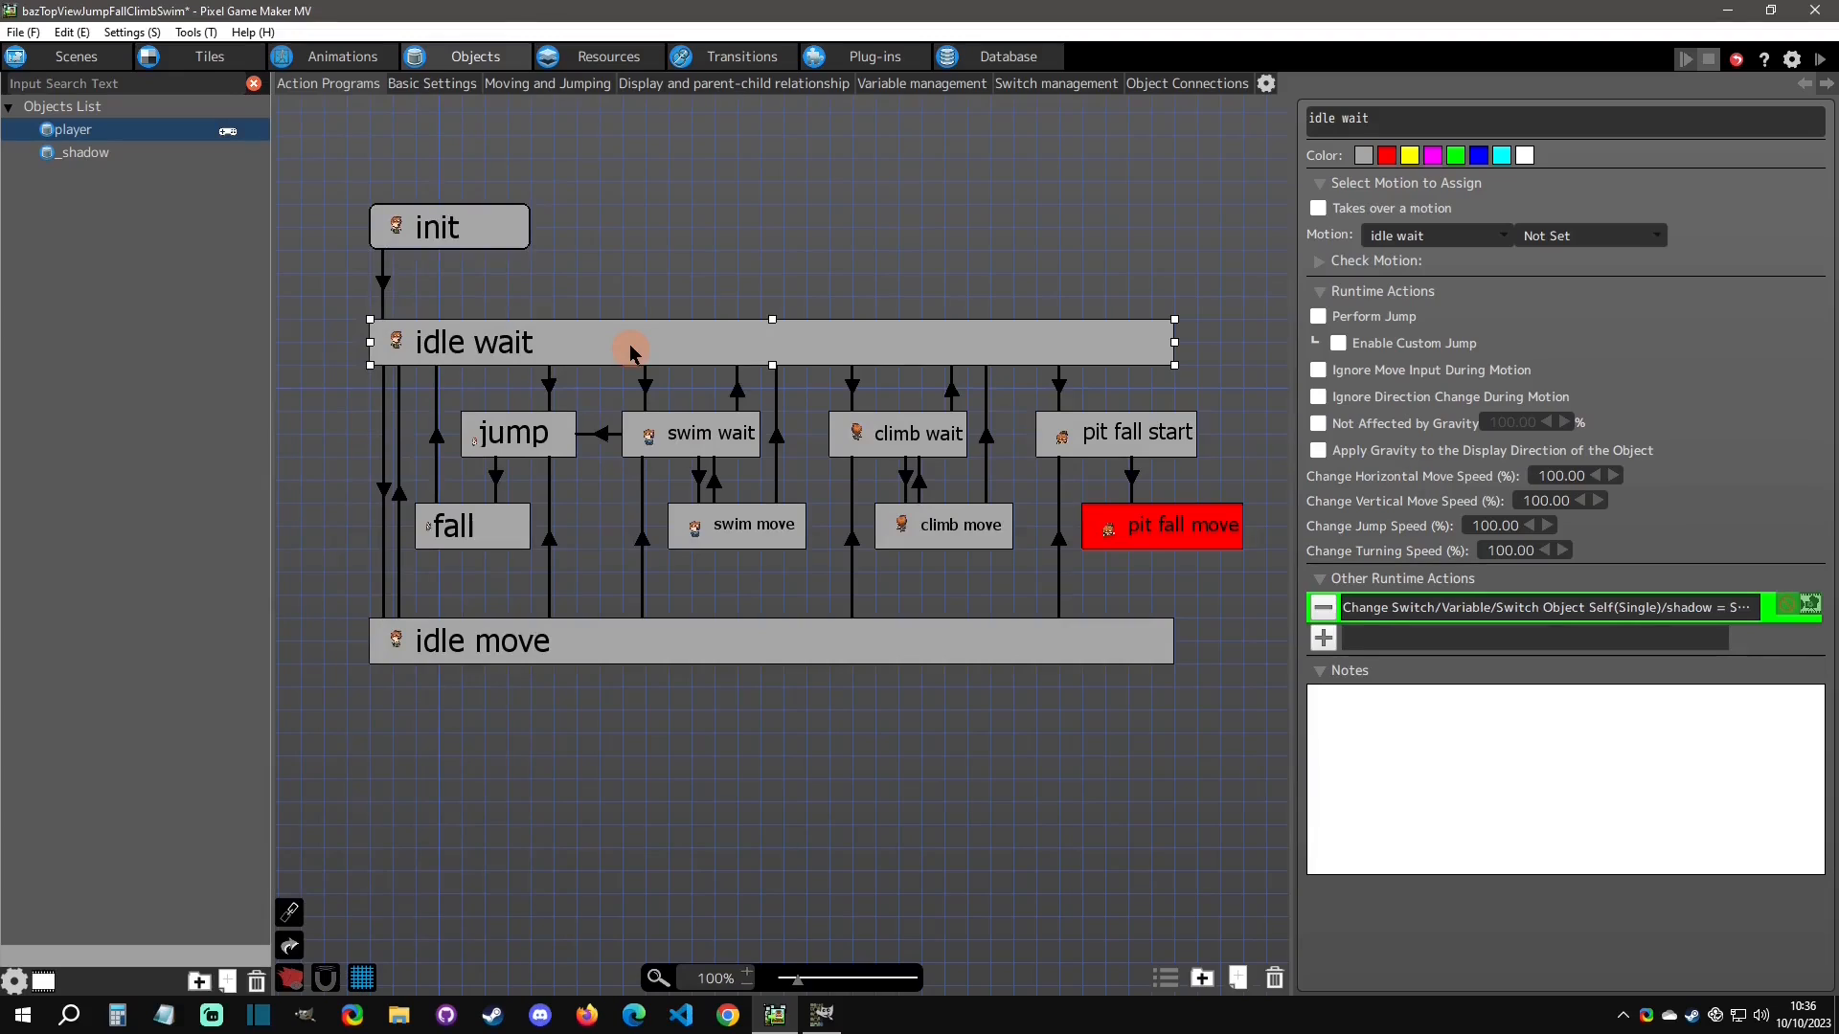
Review the player's shadow object connection and the default value of its shadow switch.
{"action": "left_click", "coordinate": [1178, 85]}
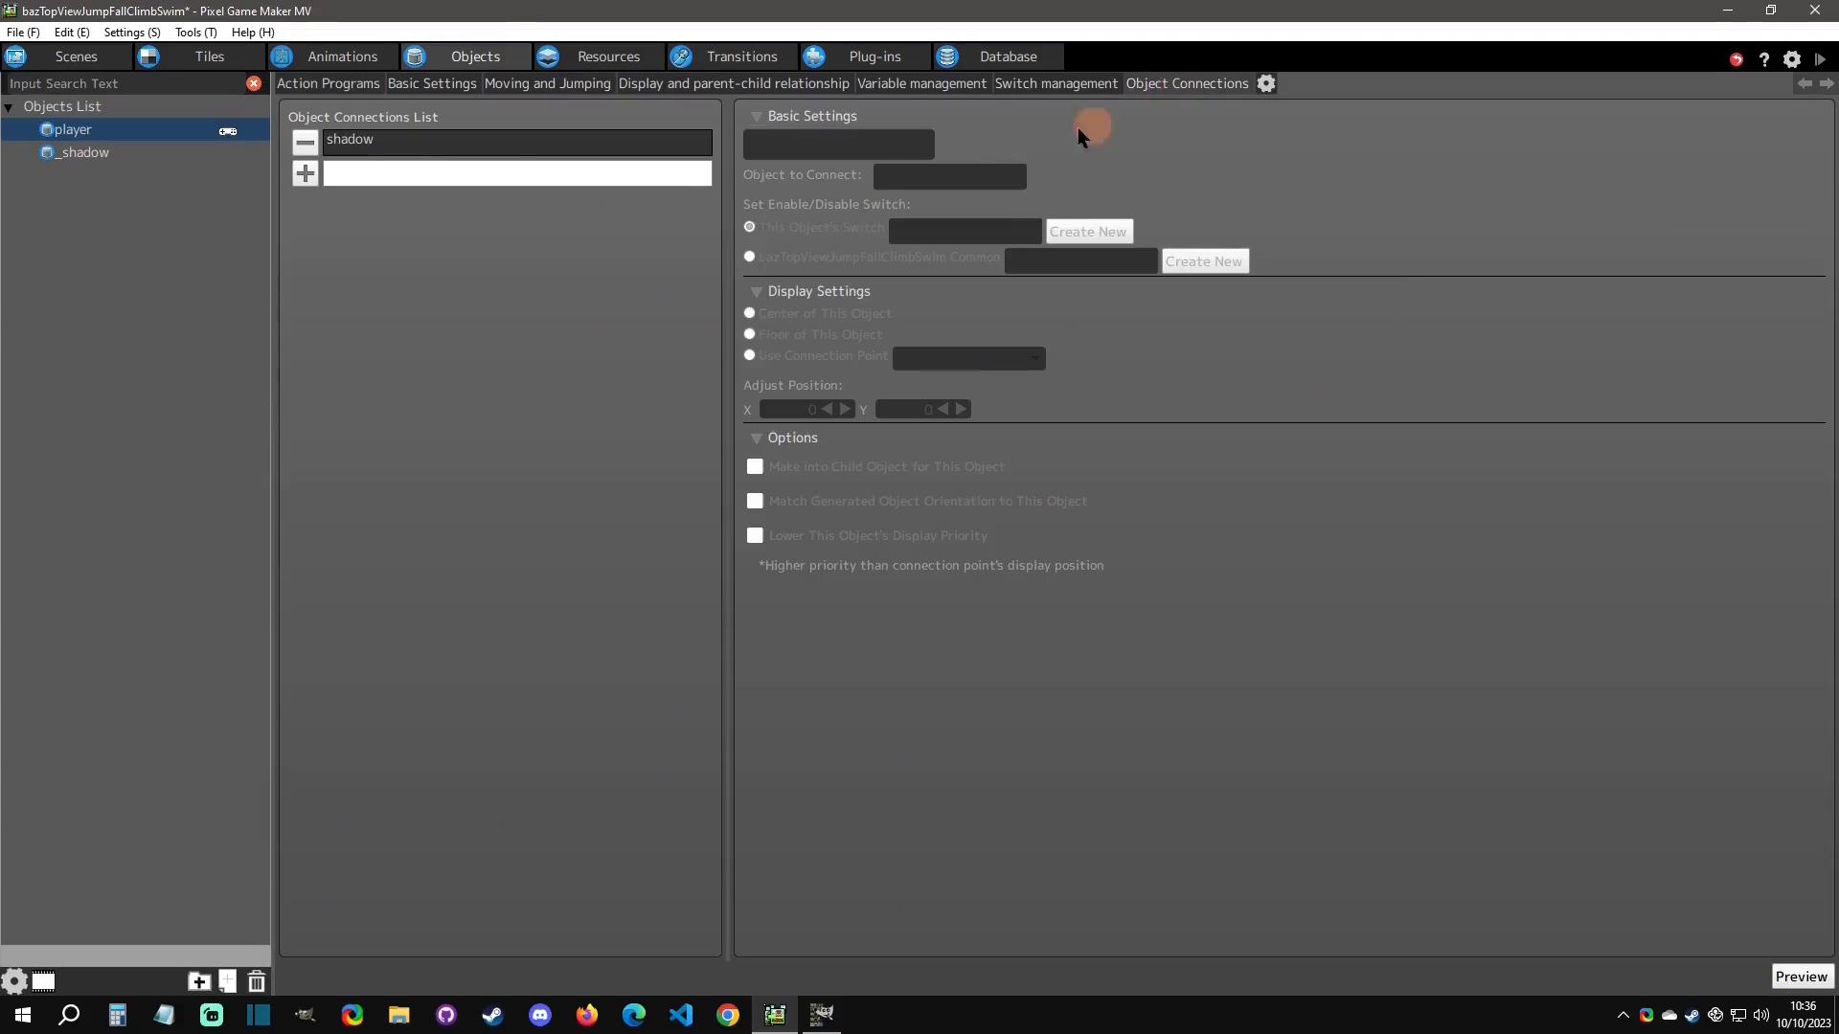
{"action": "left_click", "coordinate": [378, 142]}
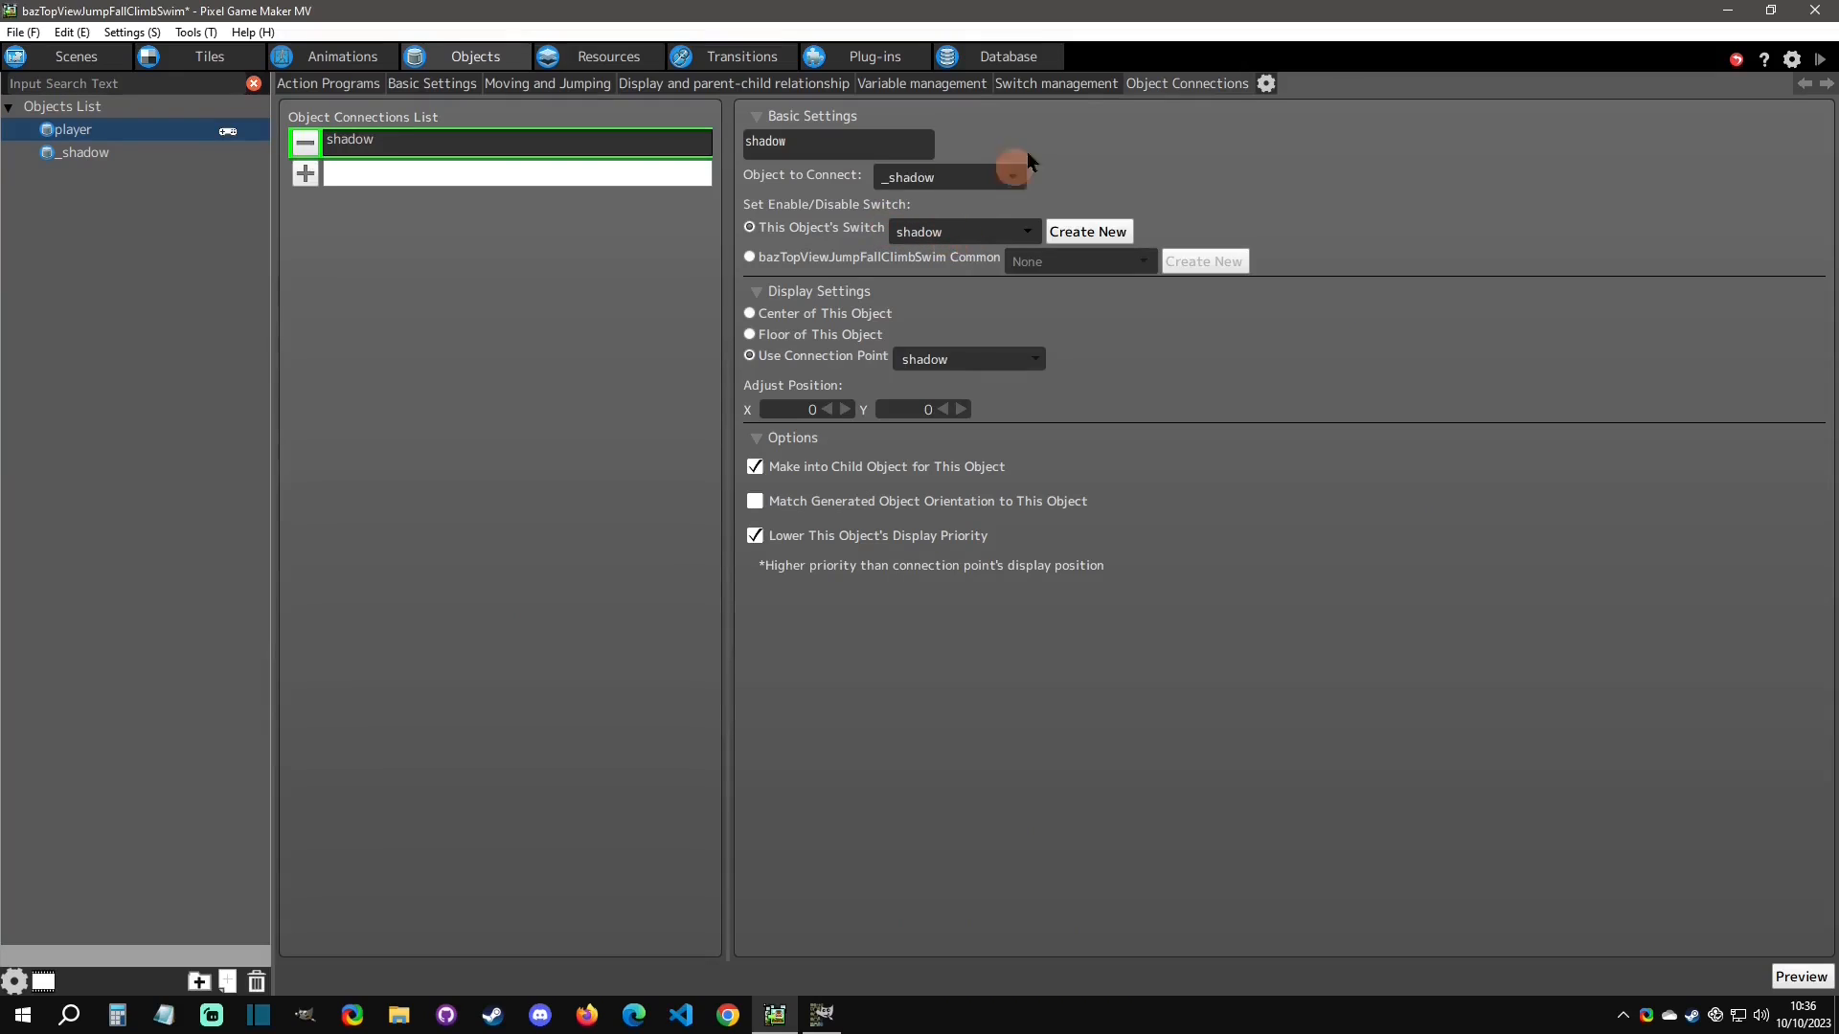
{"action": "left_click", "coordinate": [1057, 83]}
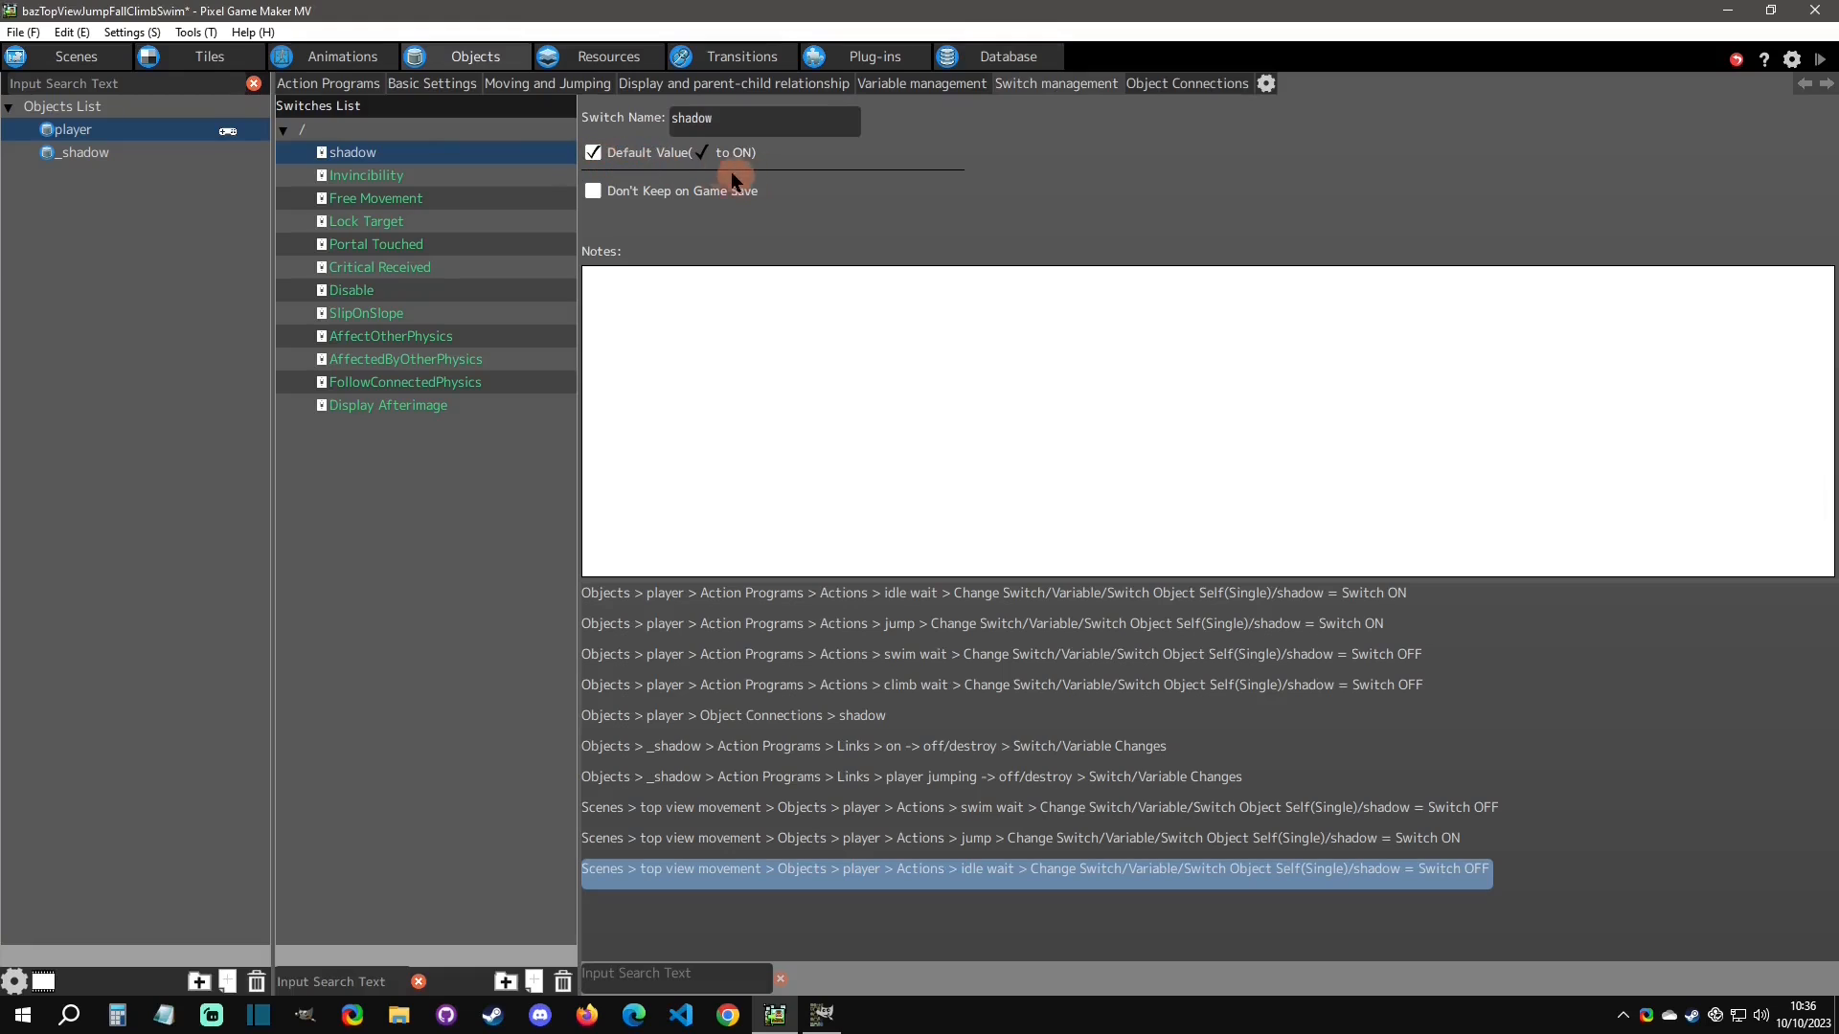
Return to the action programs and review the jump action's switch change.
{"action": "left_click", "coordinate": [328, 83]}
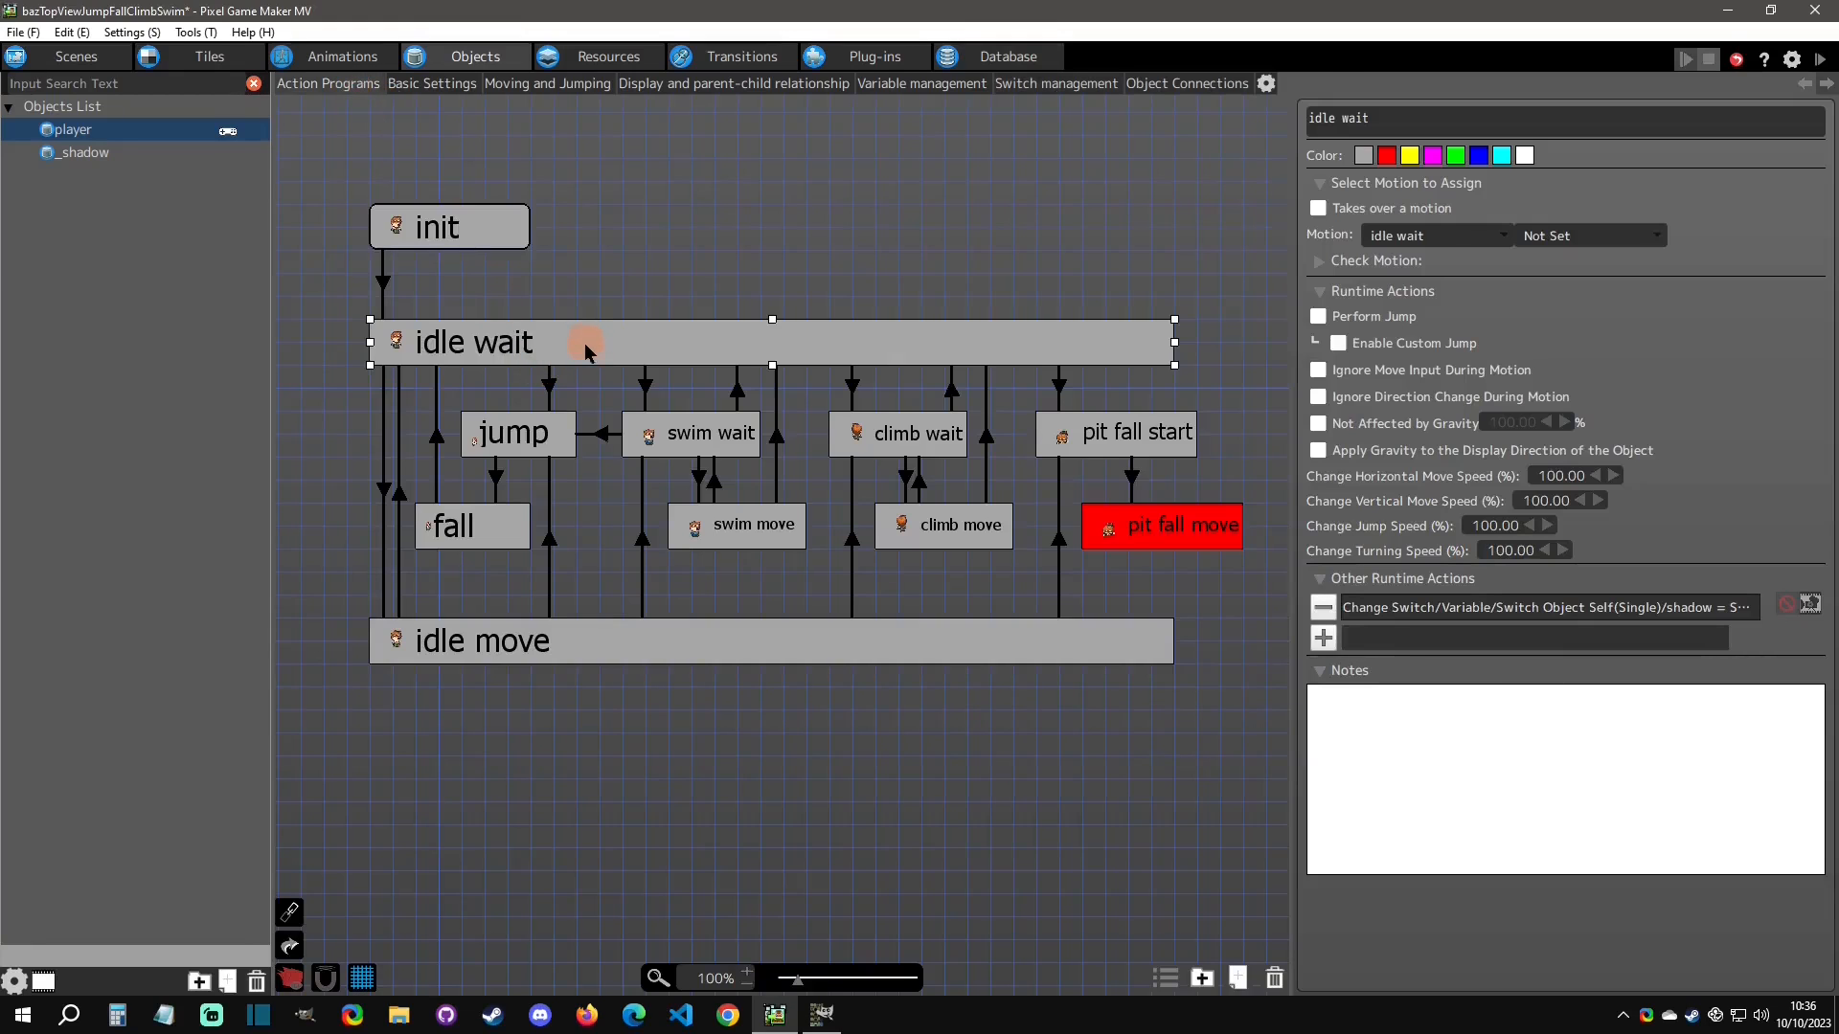
{"action": "left_click", "coordinate": [550, 384]}
{"action": "left_click", "coordinate": [520, 438]}
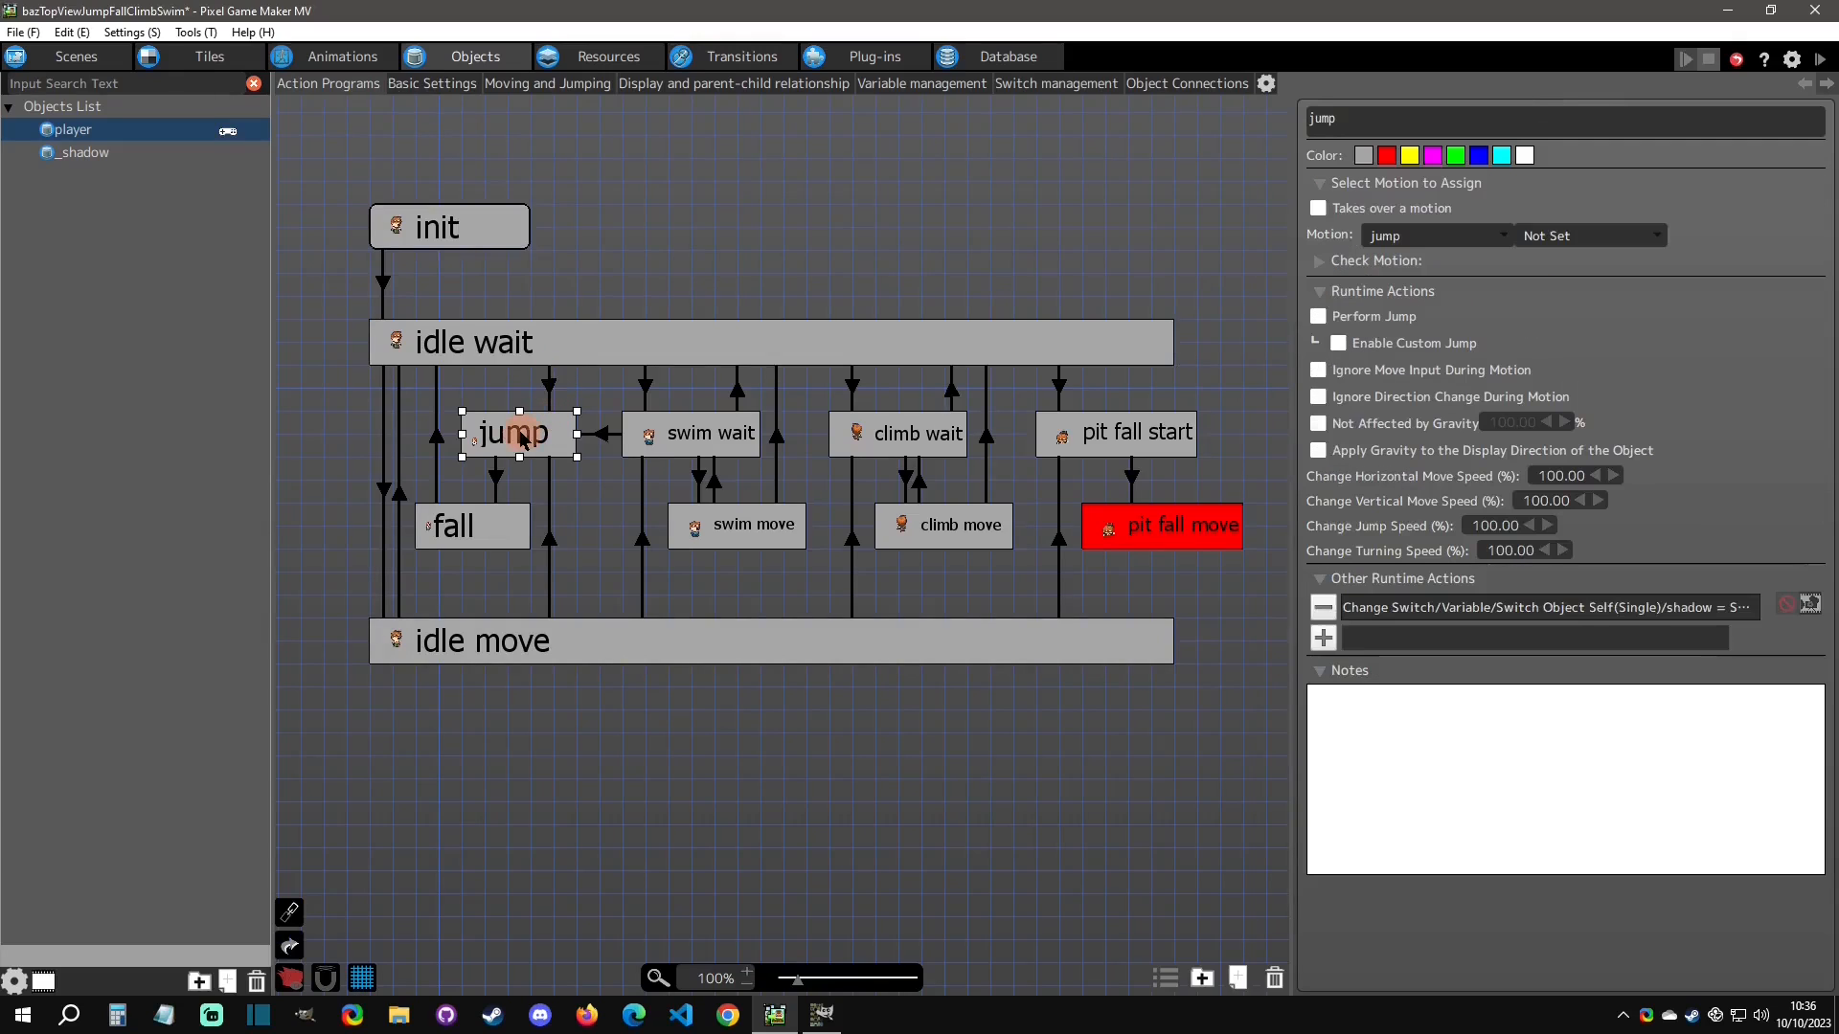
{"action": "double_click", "coordinate": [1537, 607]}
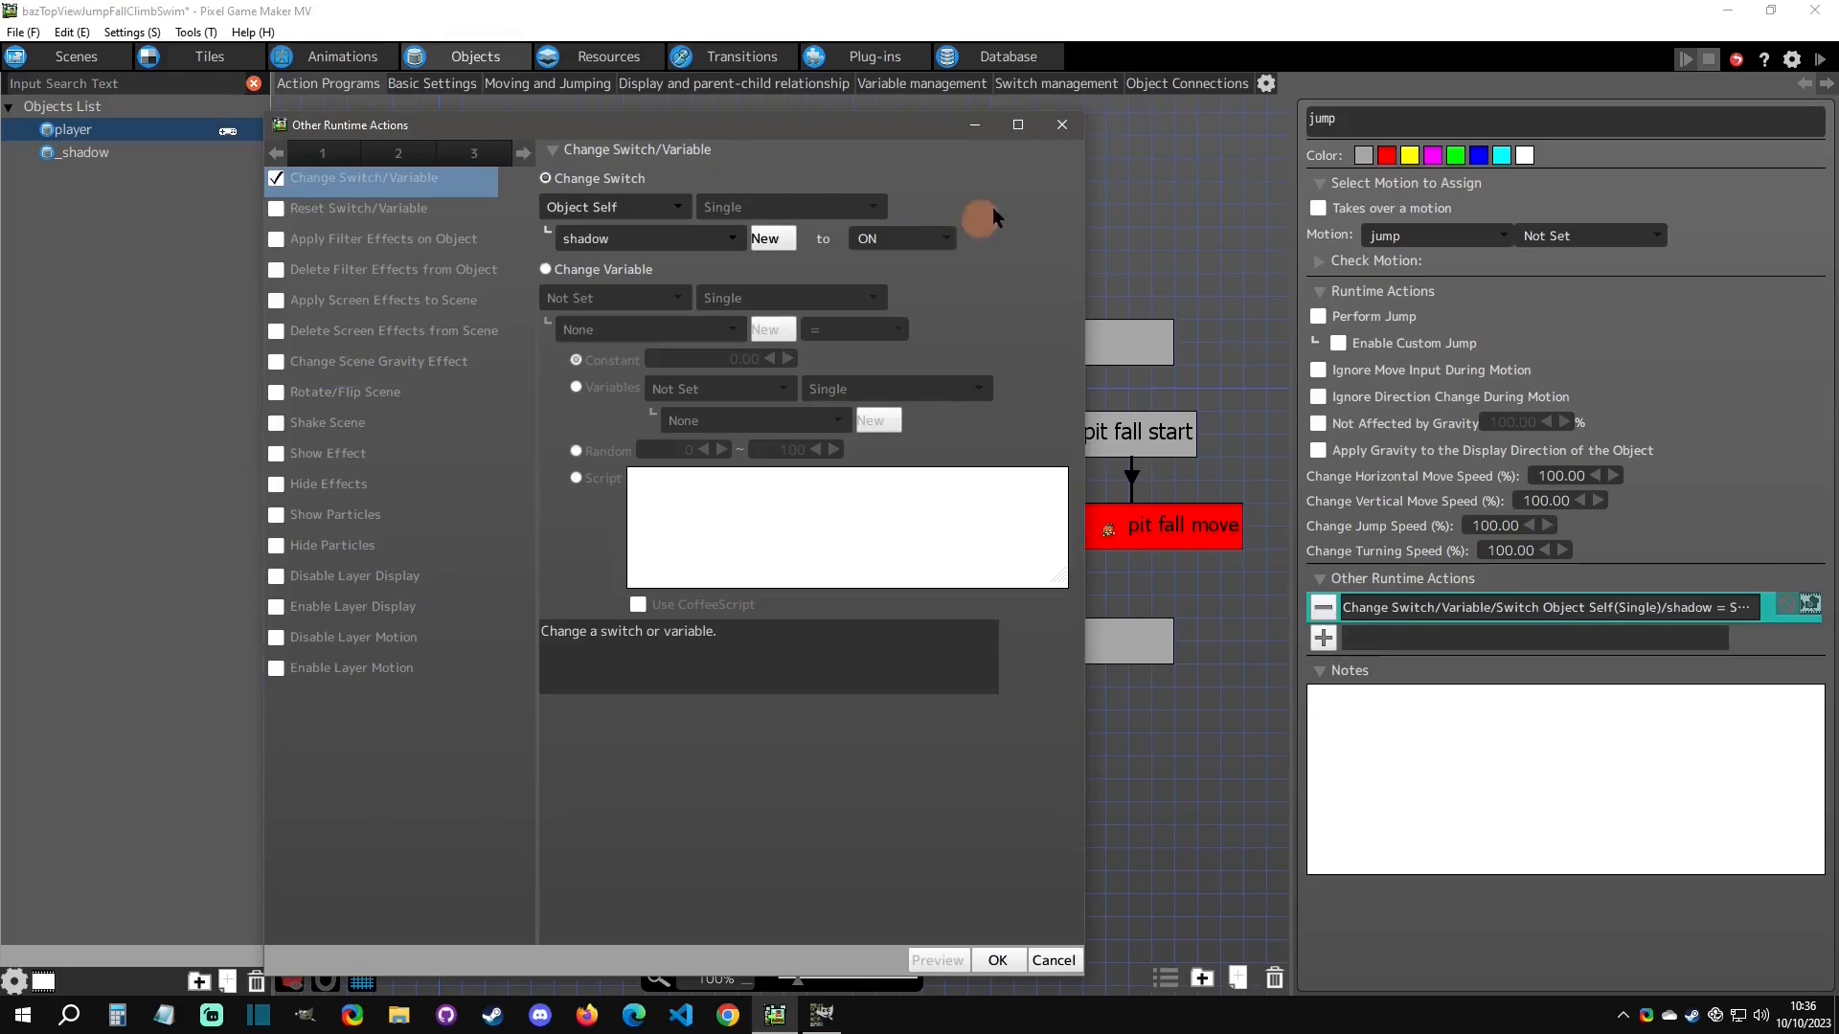
{"action": "left_click", "coordinate": [1062, 125]}
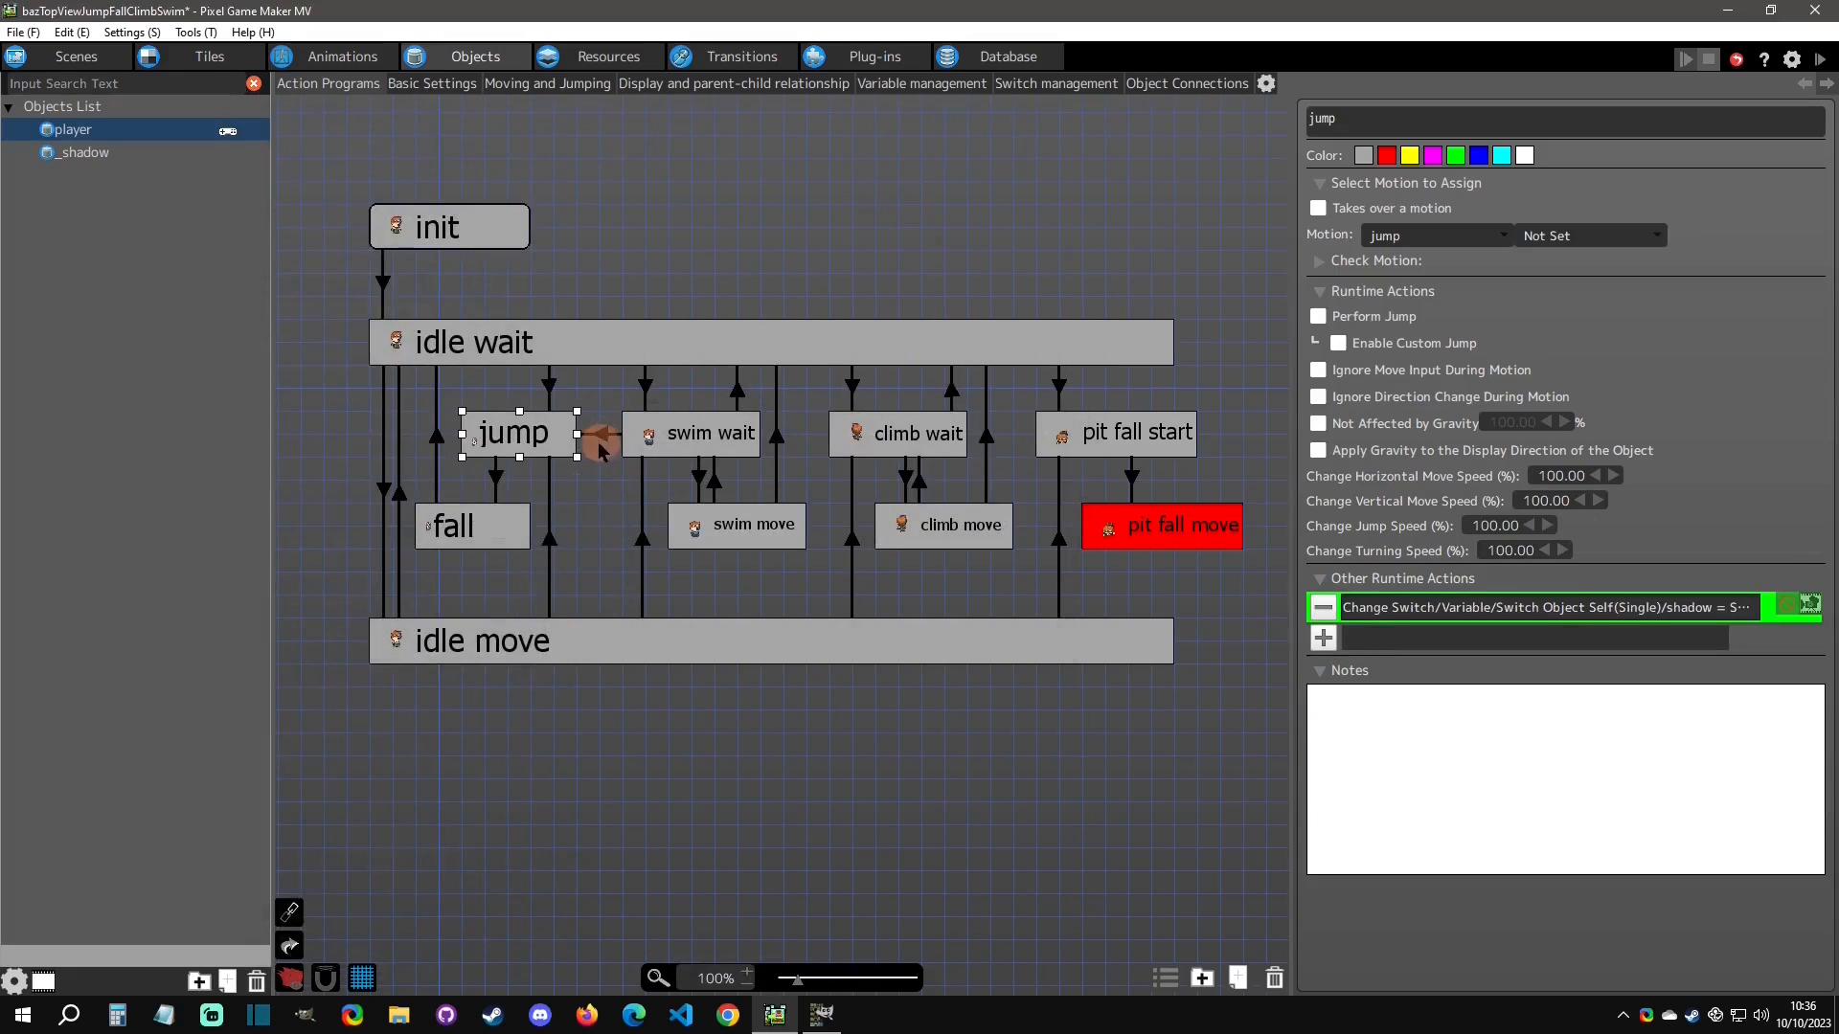
Review the swim wait action's switch change.
{"action": "left_click", "coordinate": [691, 444]}
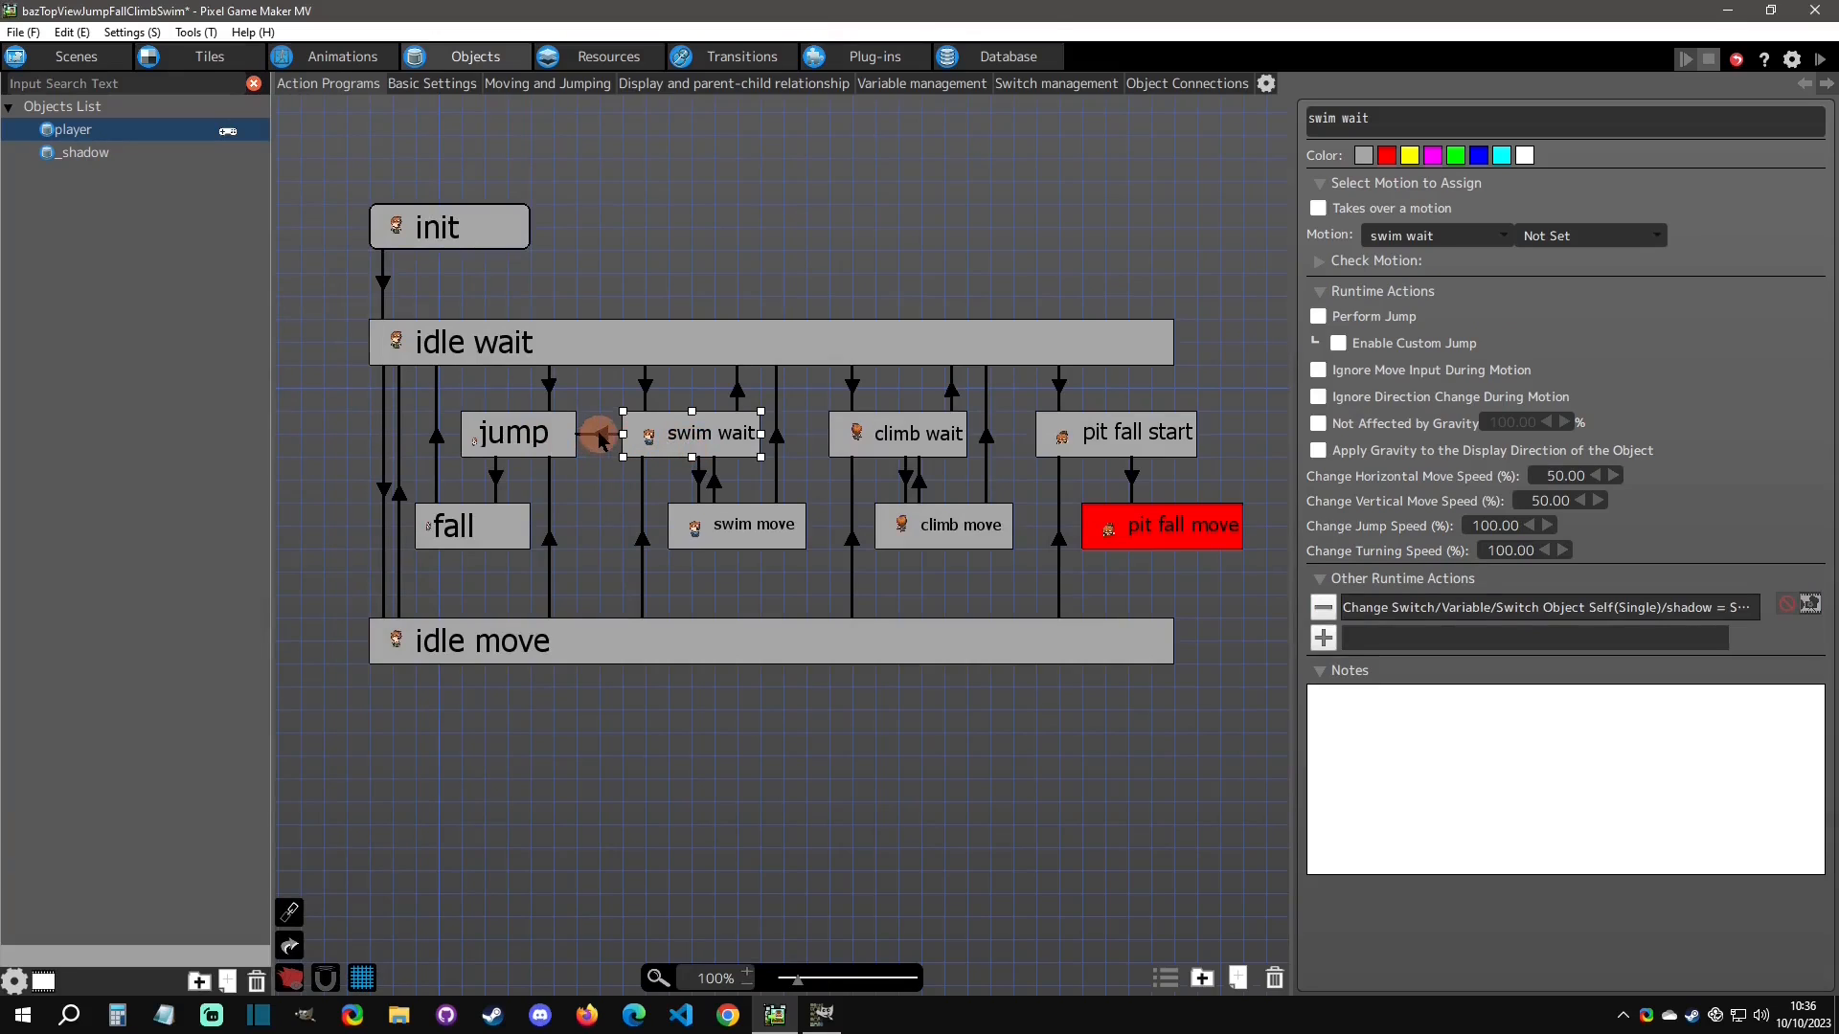
{"action": "left_click", "coordinate": [686, 441]}
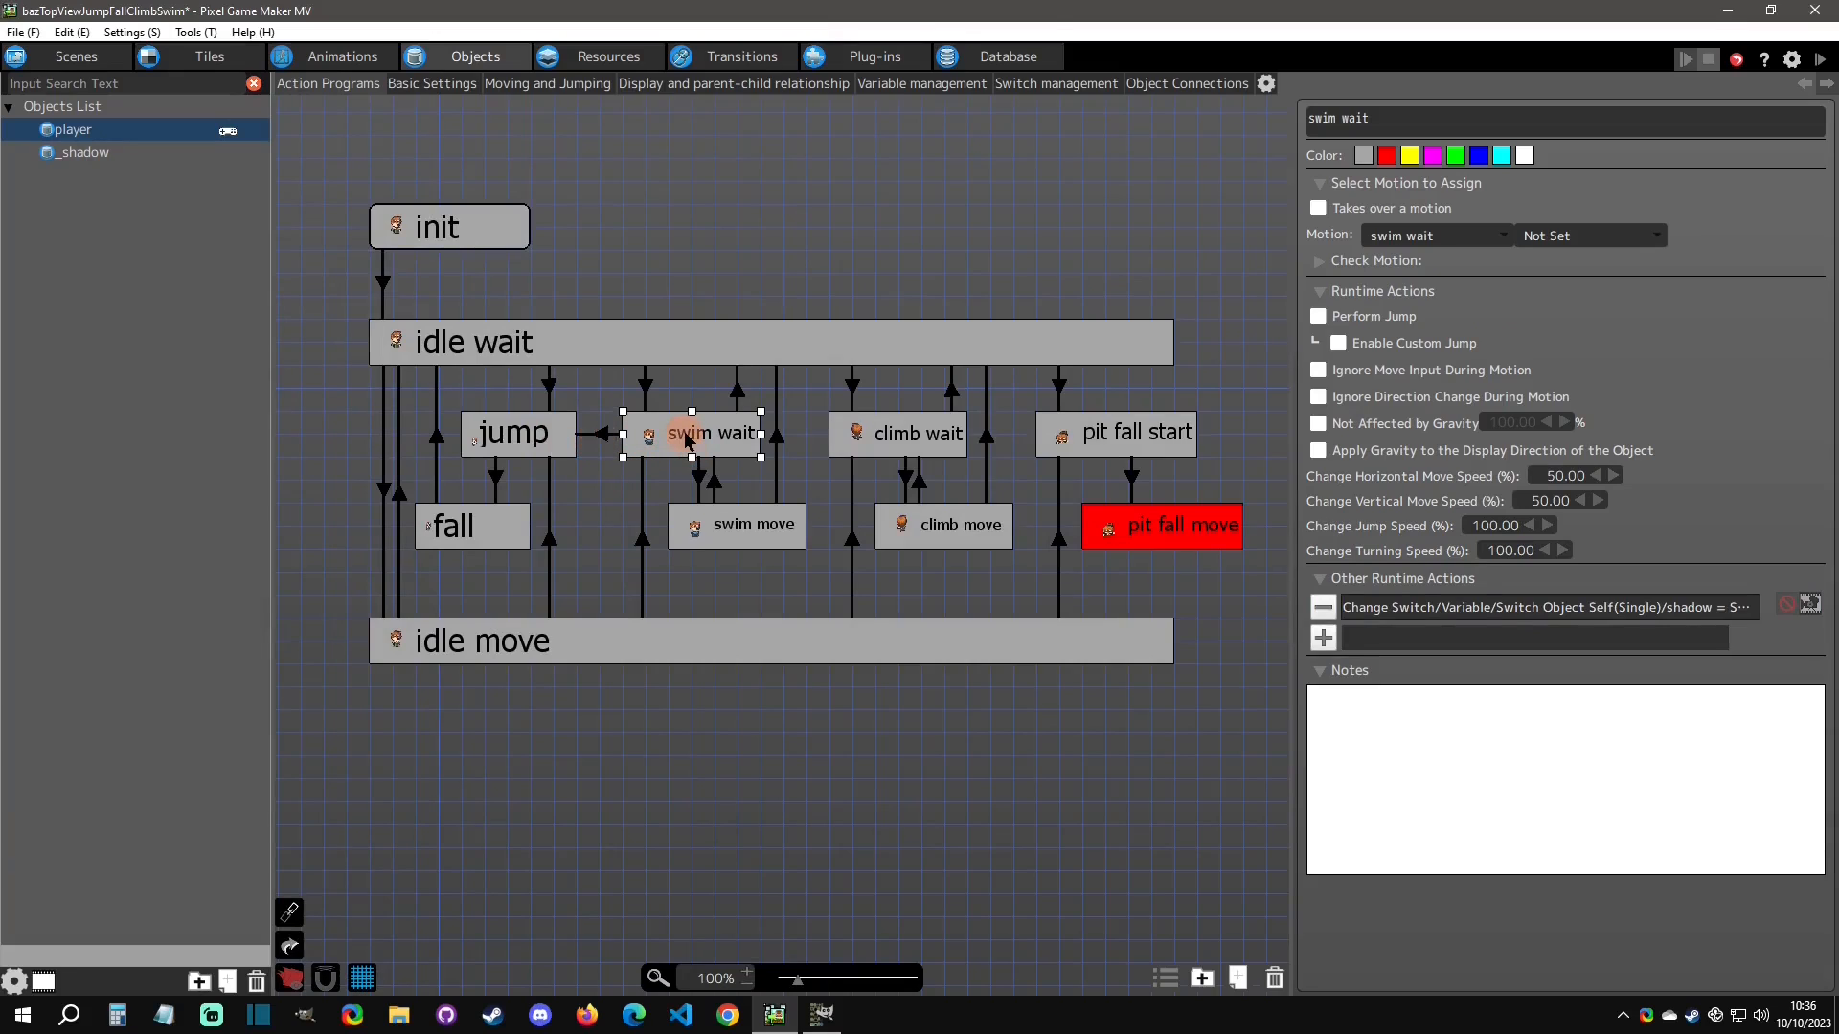
{"action": "double_click", "coordinate": [1670, 608]}
{"action": "left_click", "coordinate": [1062, 126]}
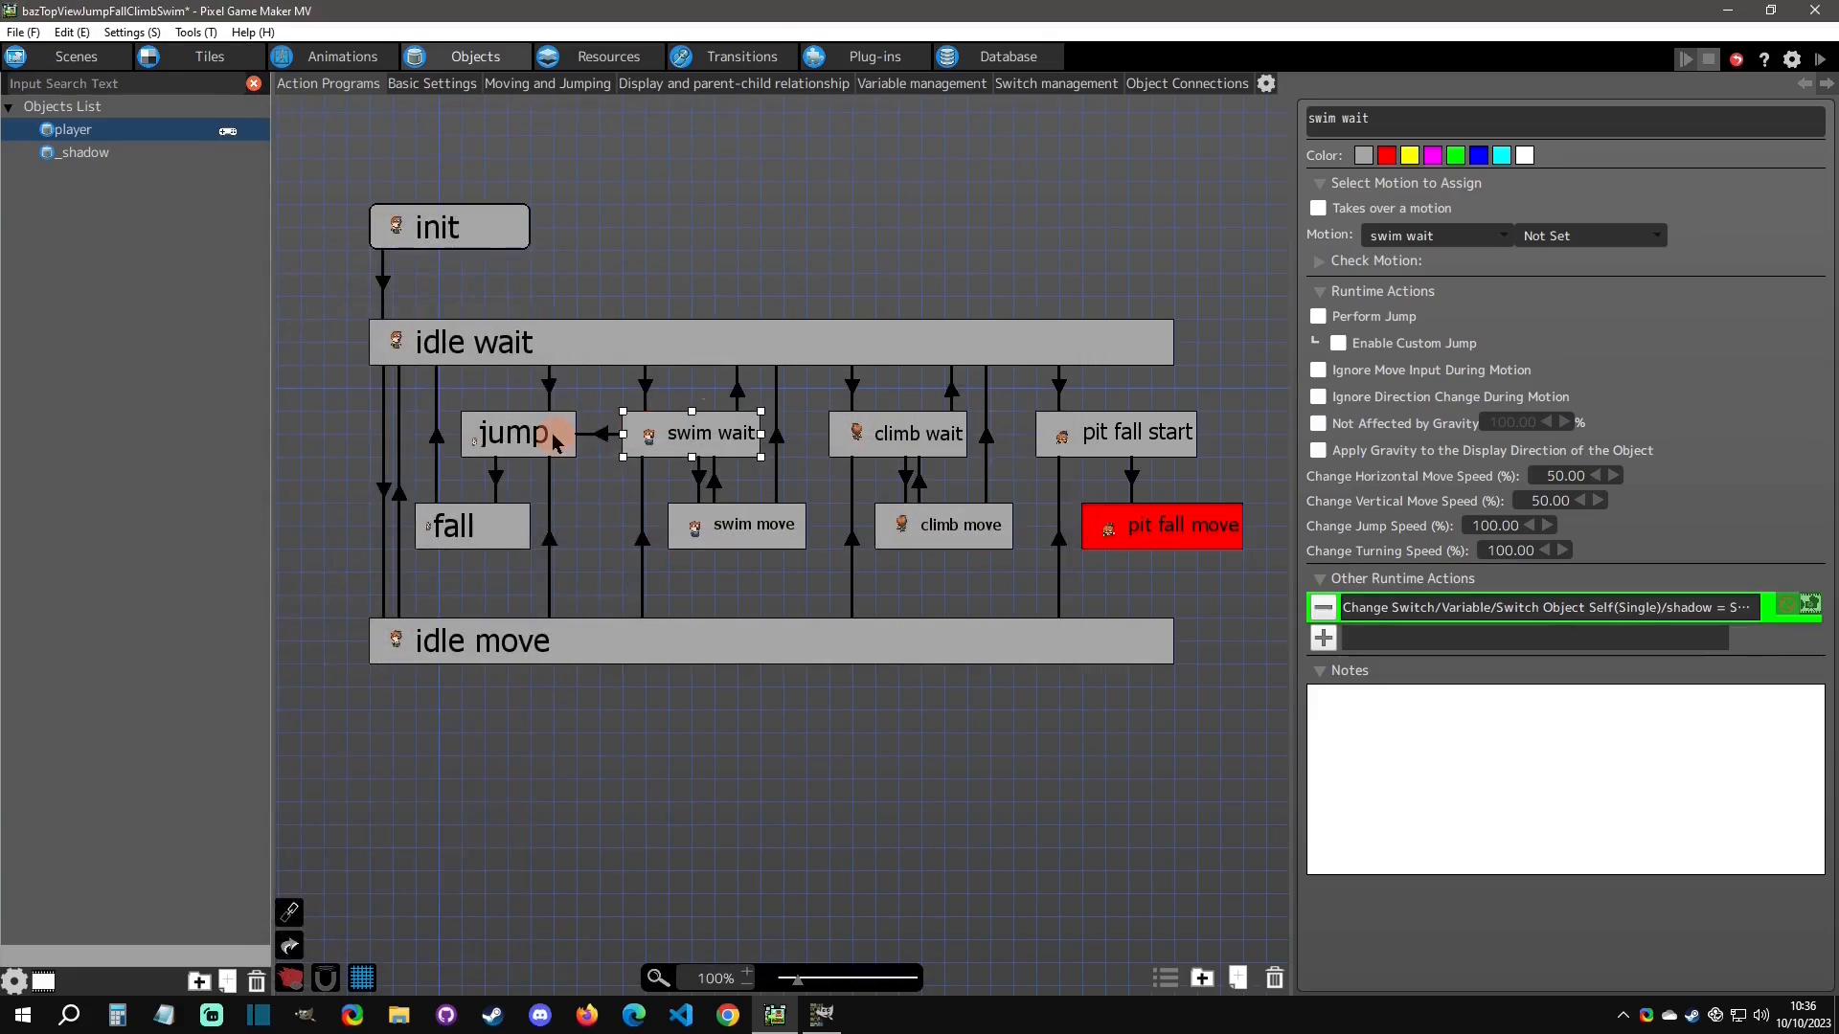
Examine the link conditions from jump to fall and from fall to idle wait, along with those actions' settings.
{"action": "left_click", "coordinate": [553, 435]}
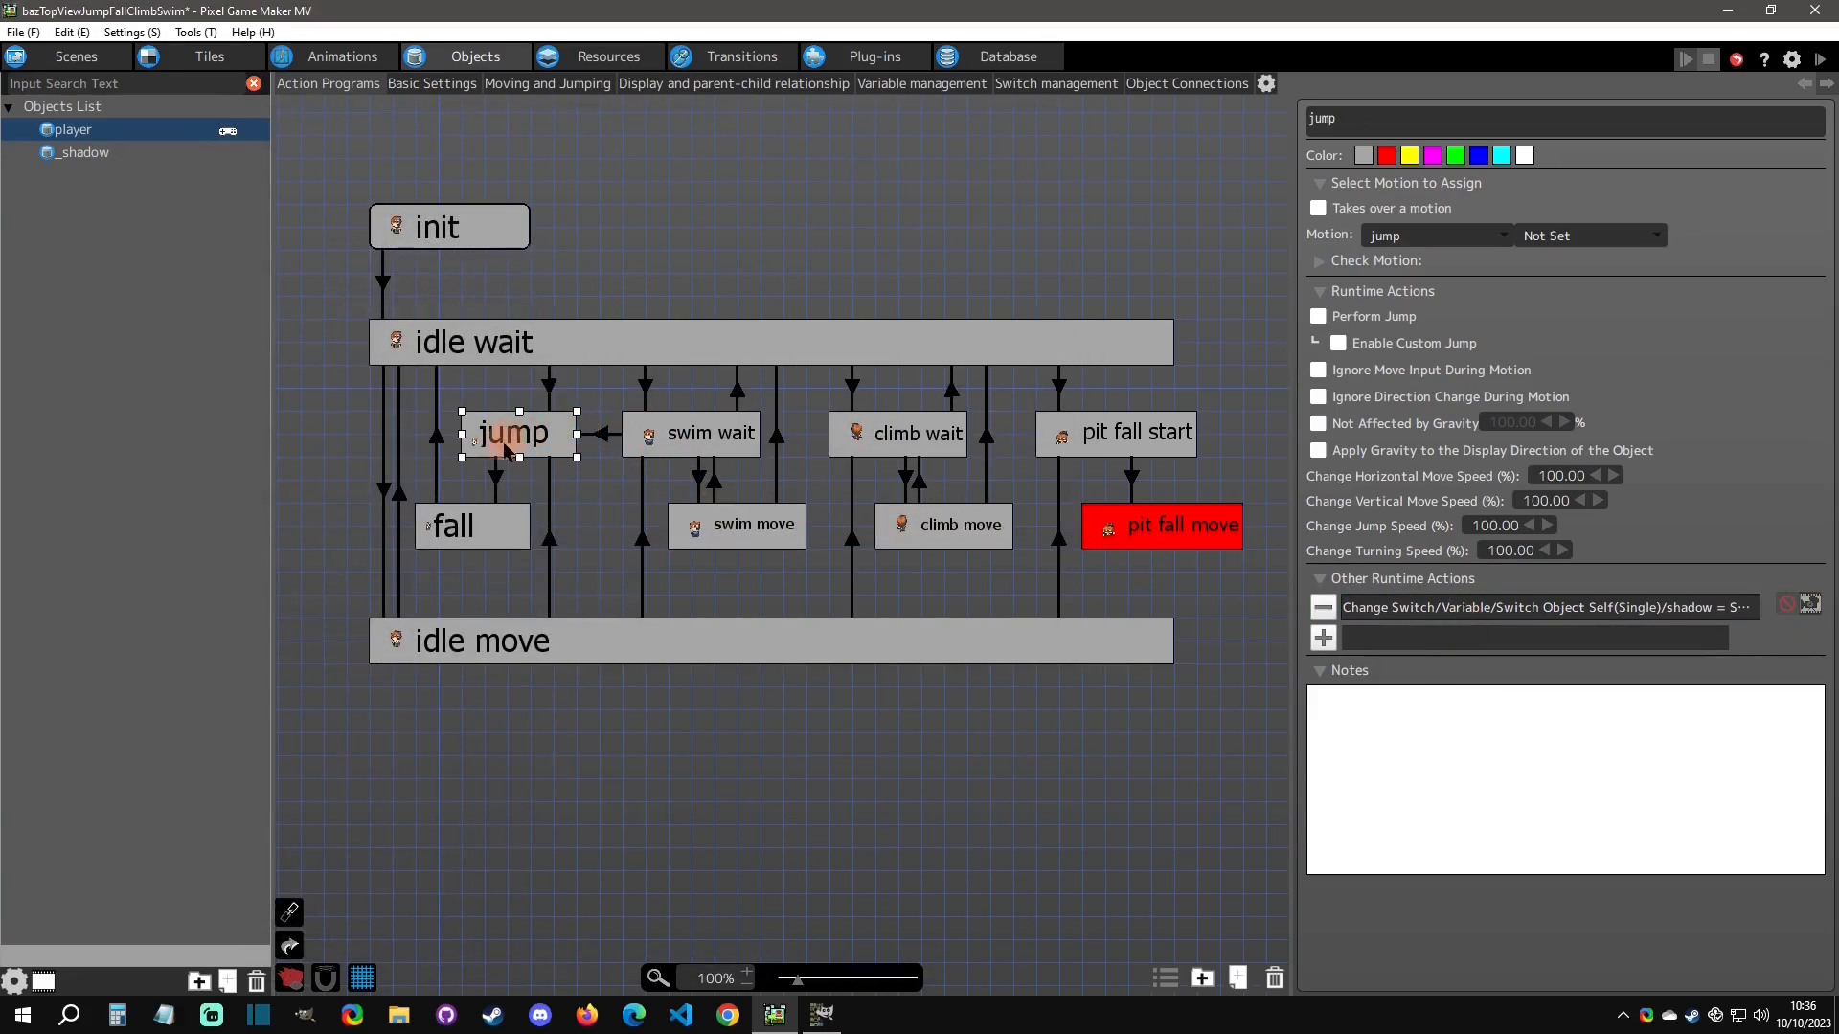
{"action": "left_click", "coordinate": [496, 479]}
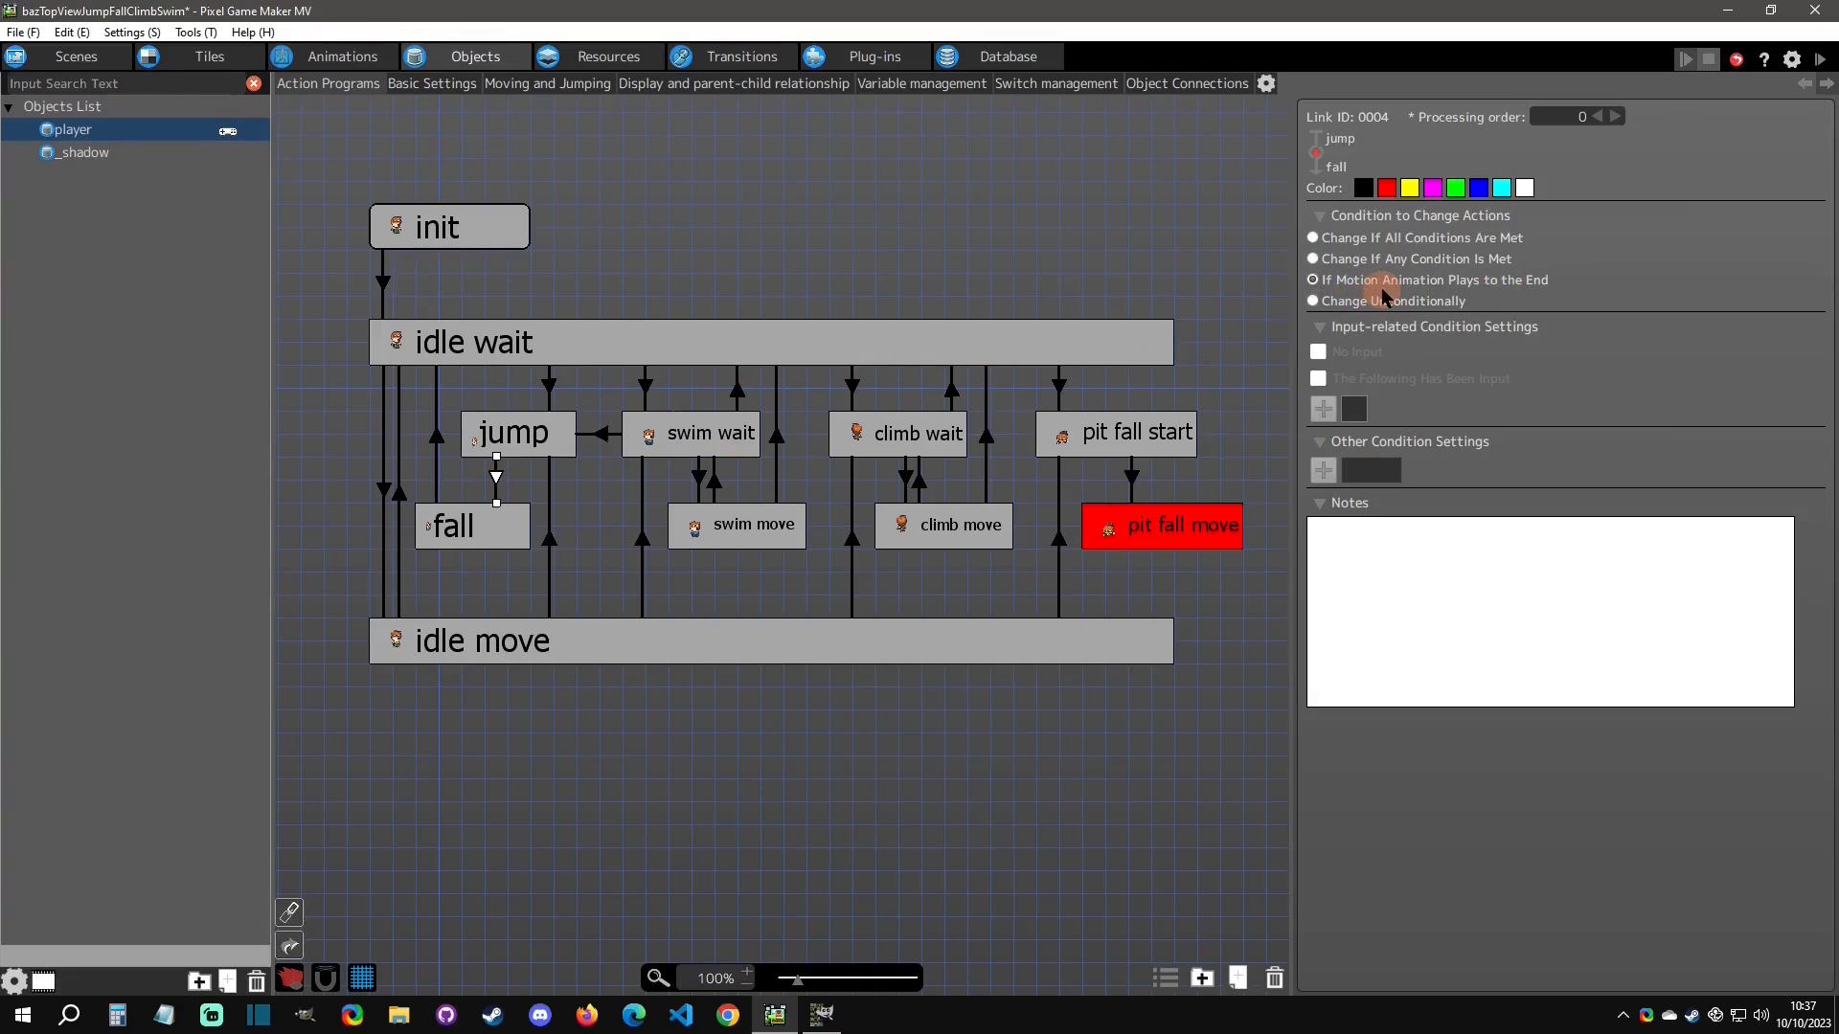
{"action": "left_click", "coordinate": [462, 529]}
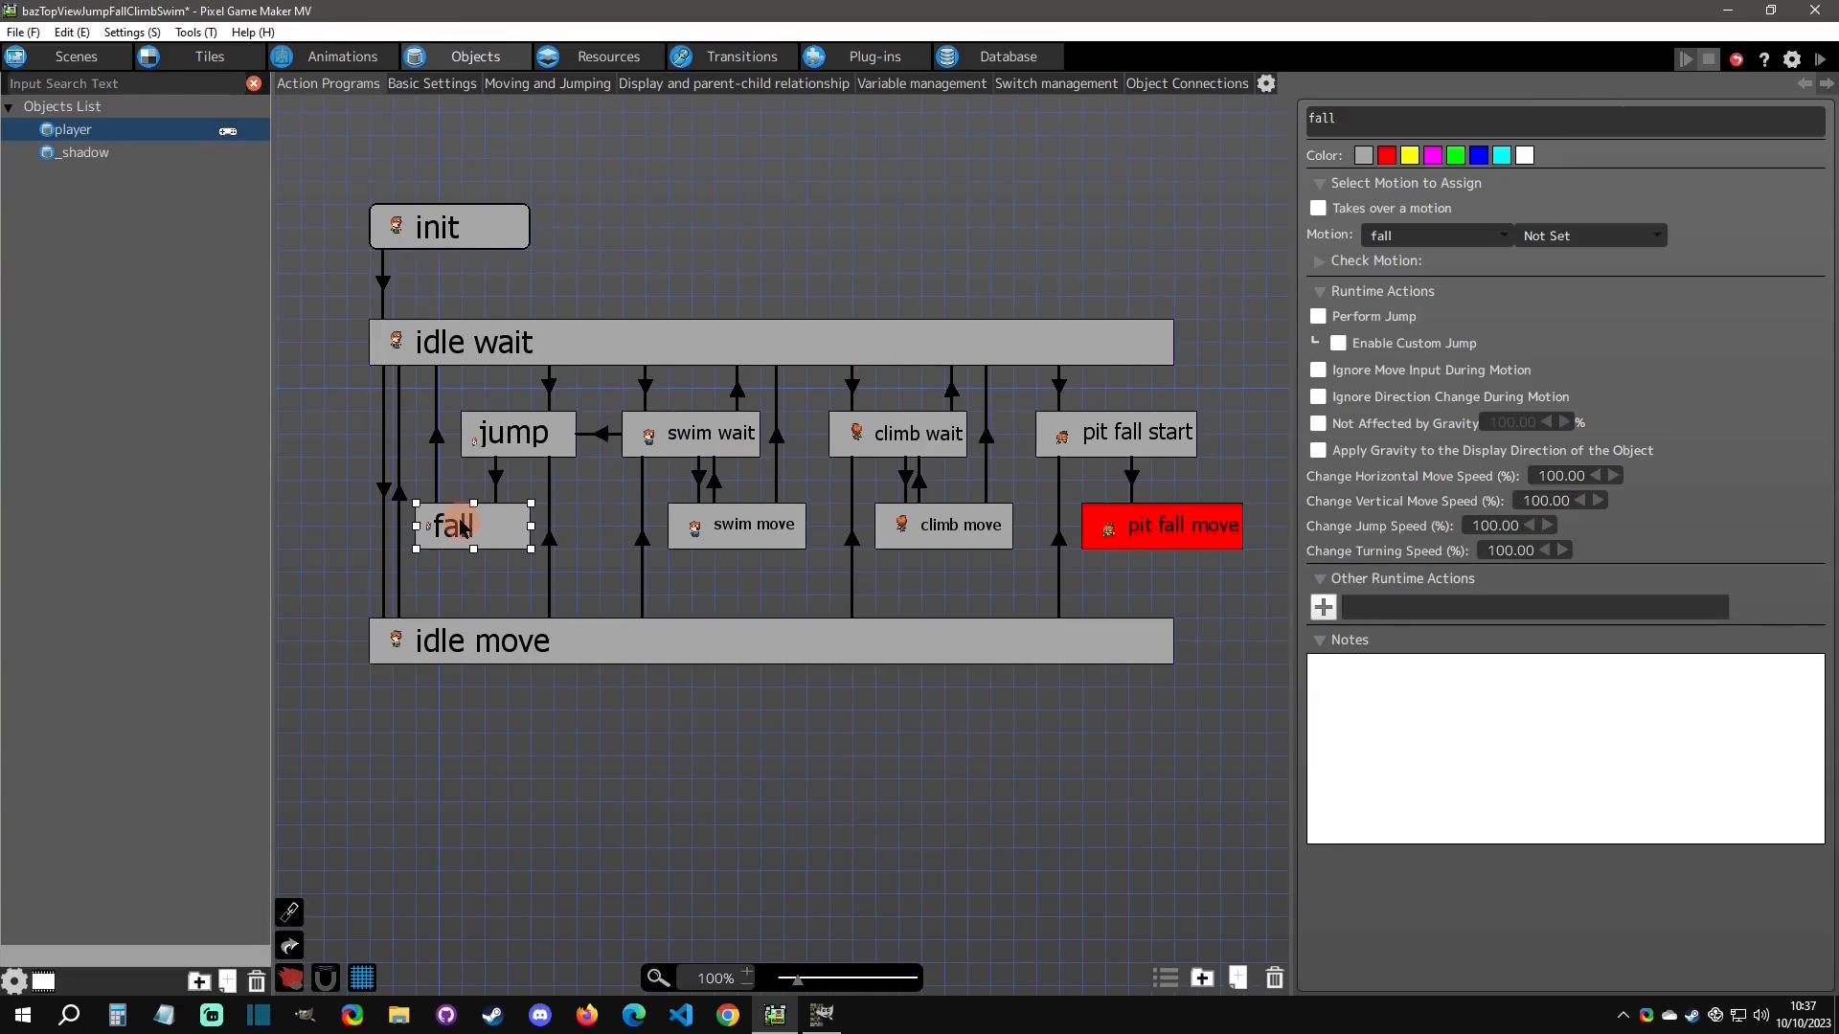
{"action": "left_click", "coordinate": [437, 443]}
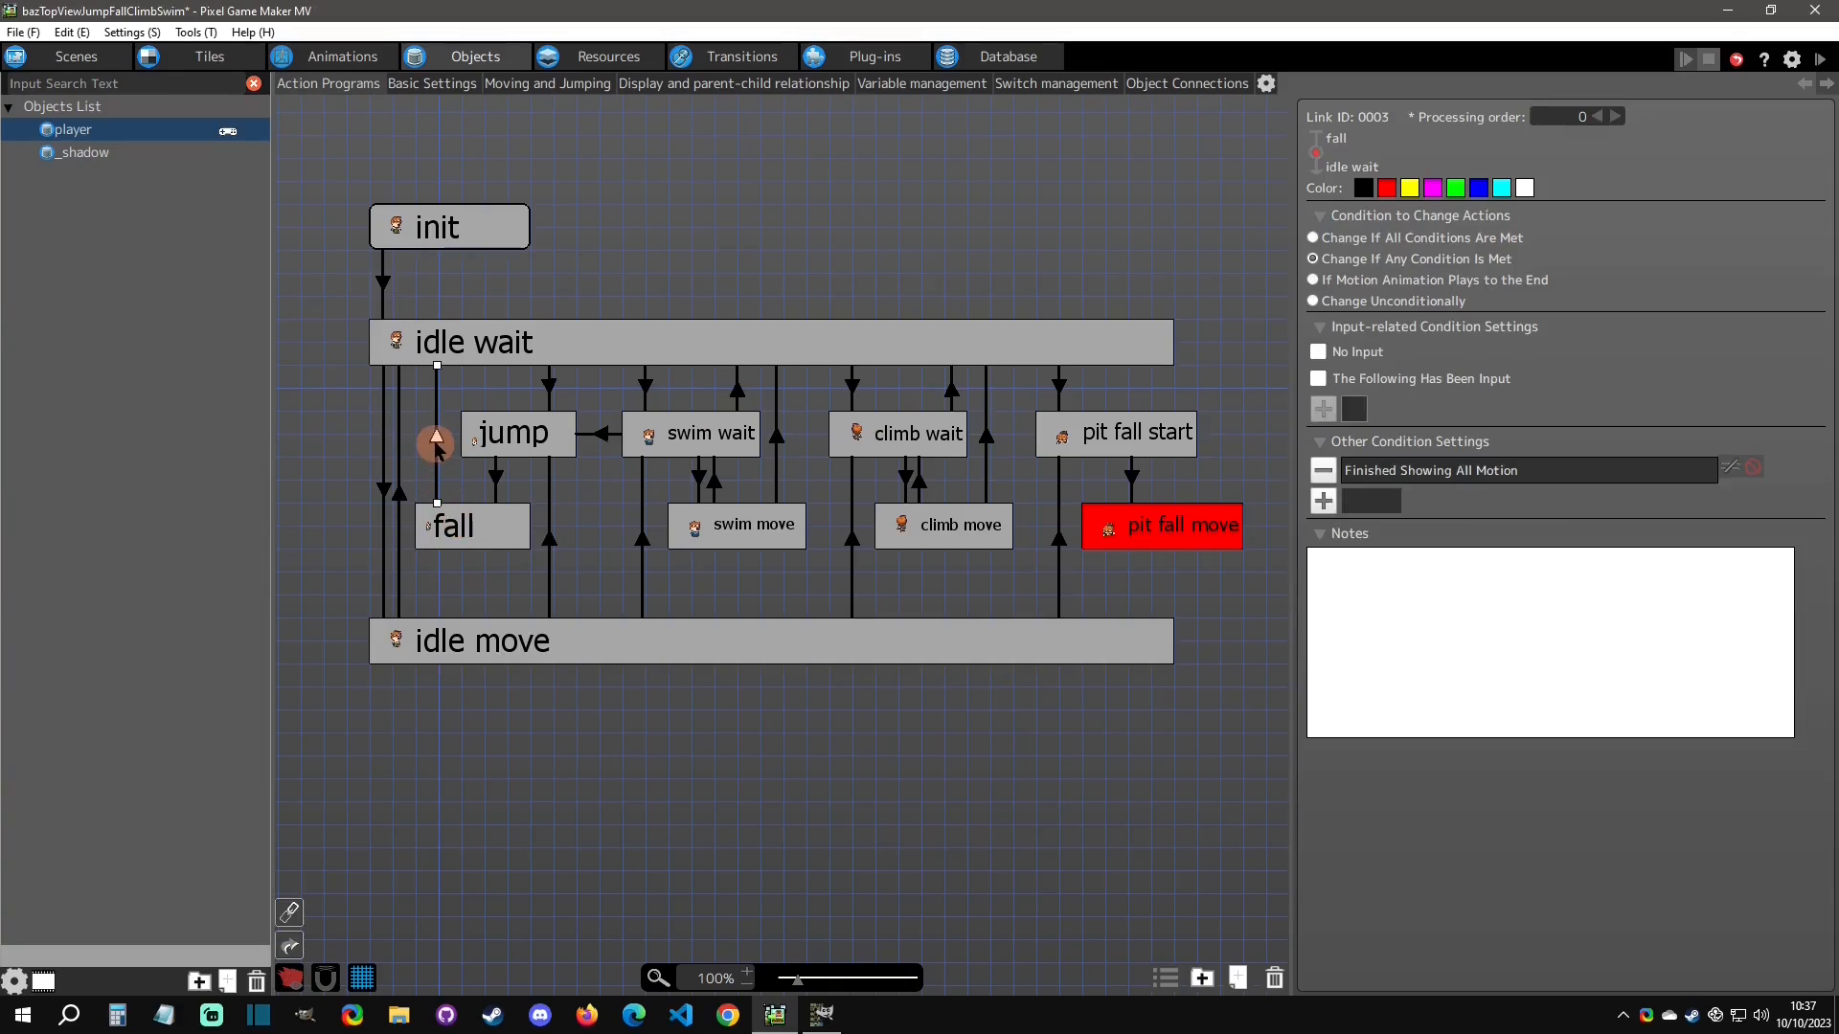
{"action": "left_click", "coordinate": [493, 330]}
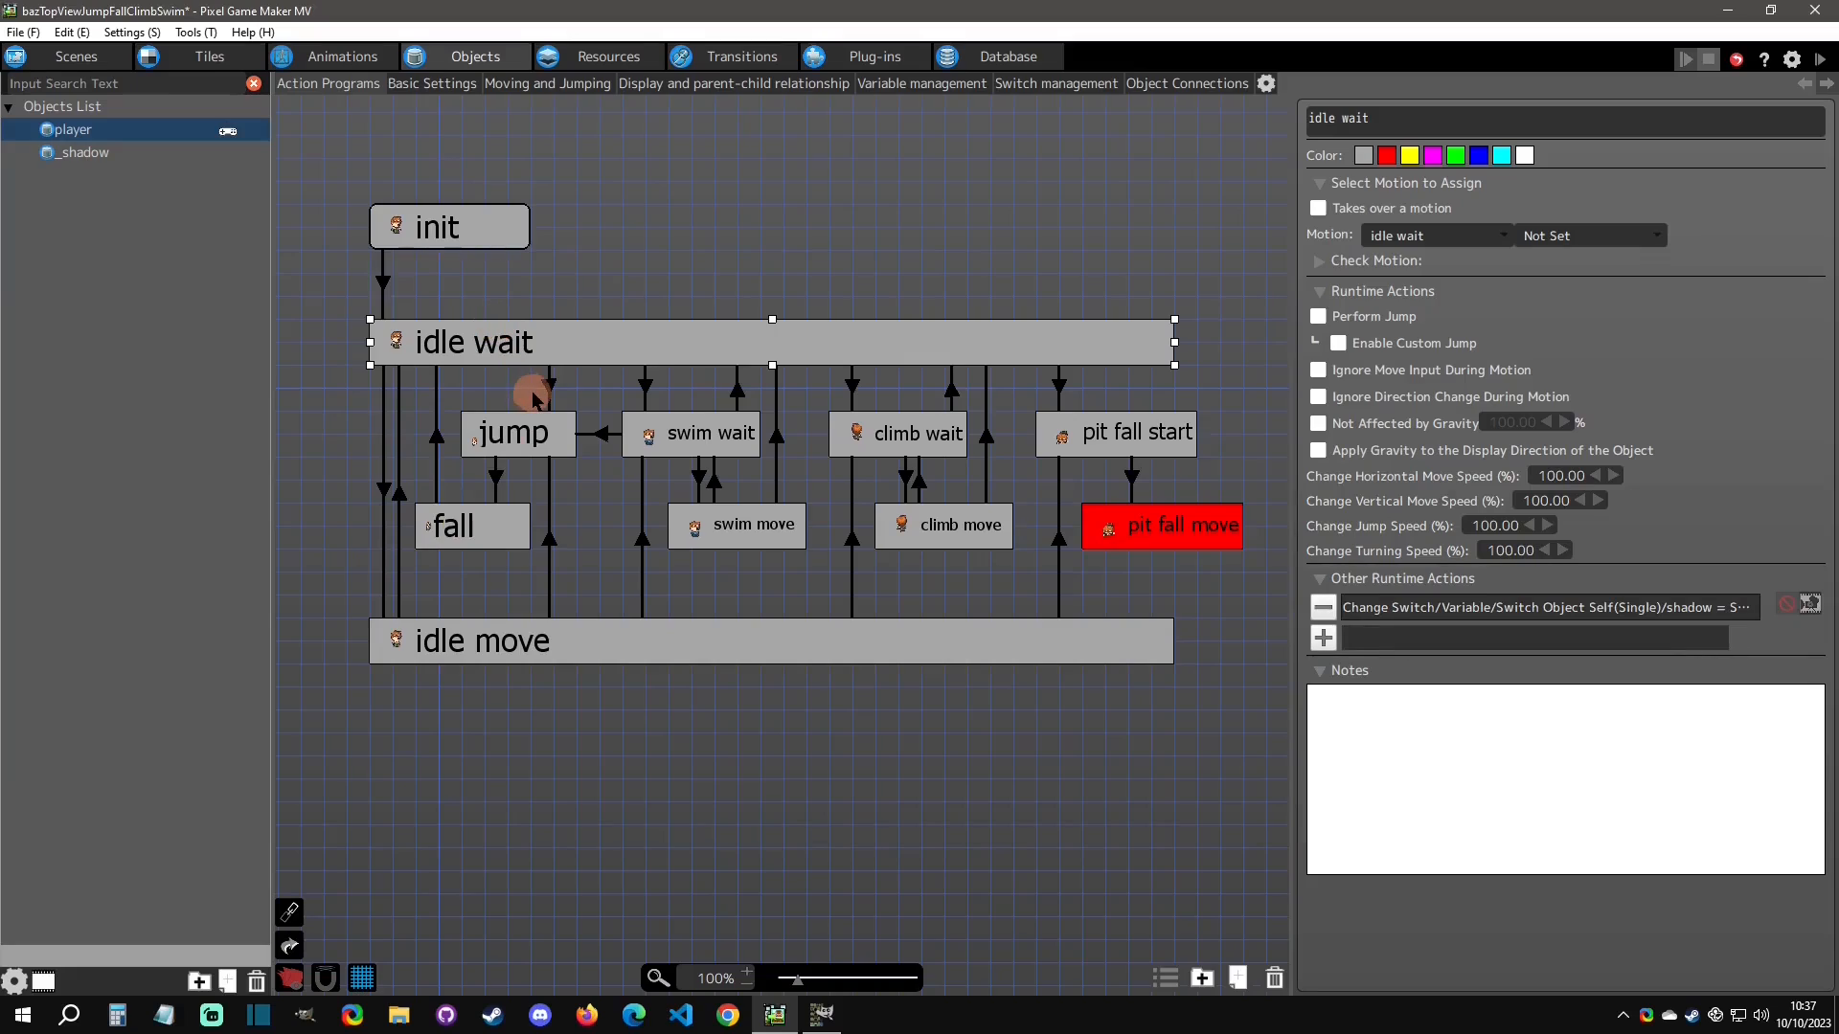
{"action": "left_click", "coordinate": [481, 532]}
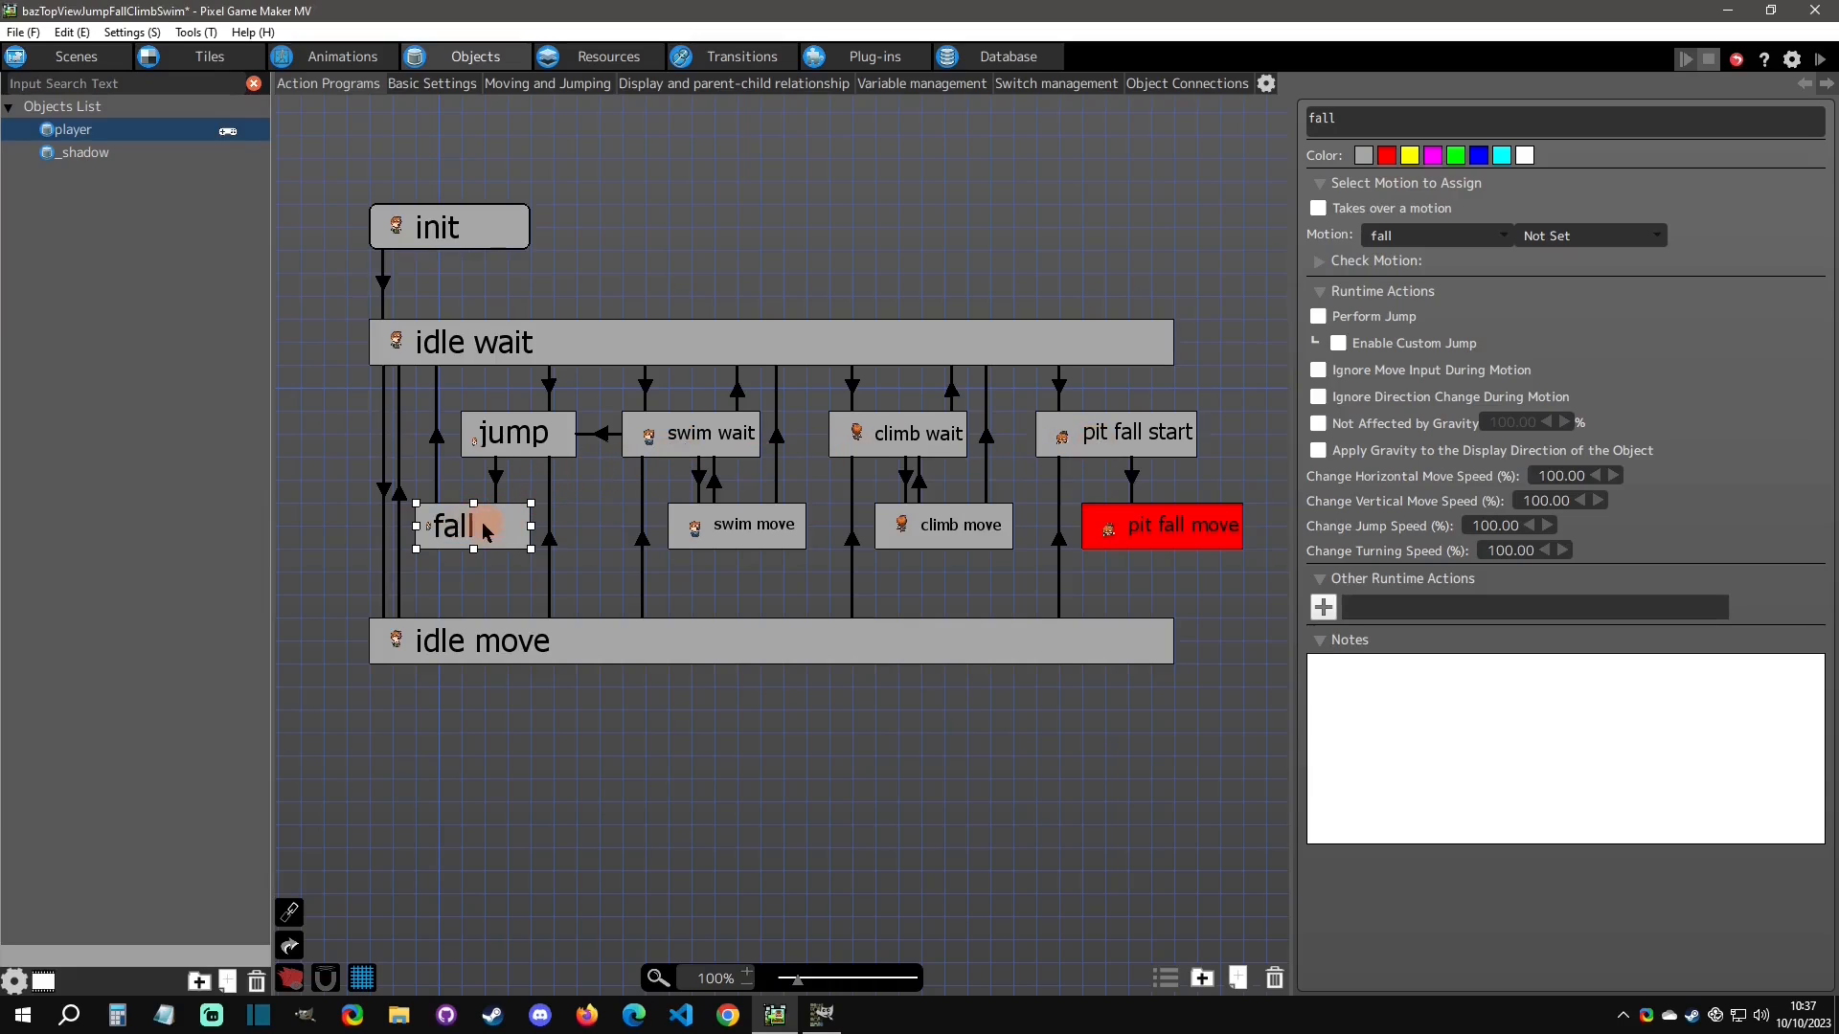
{"action": "left_click", "coordinate": [467, 346]}
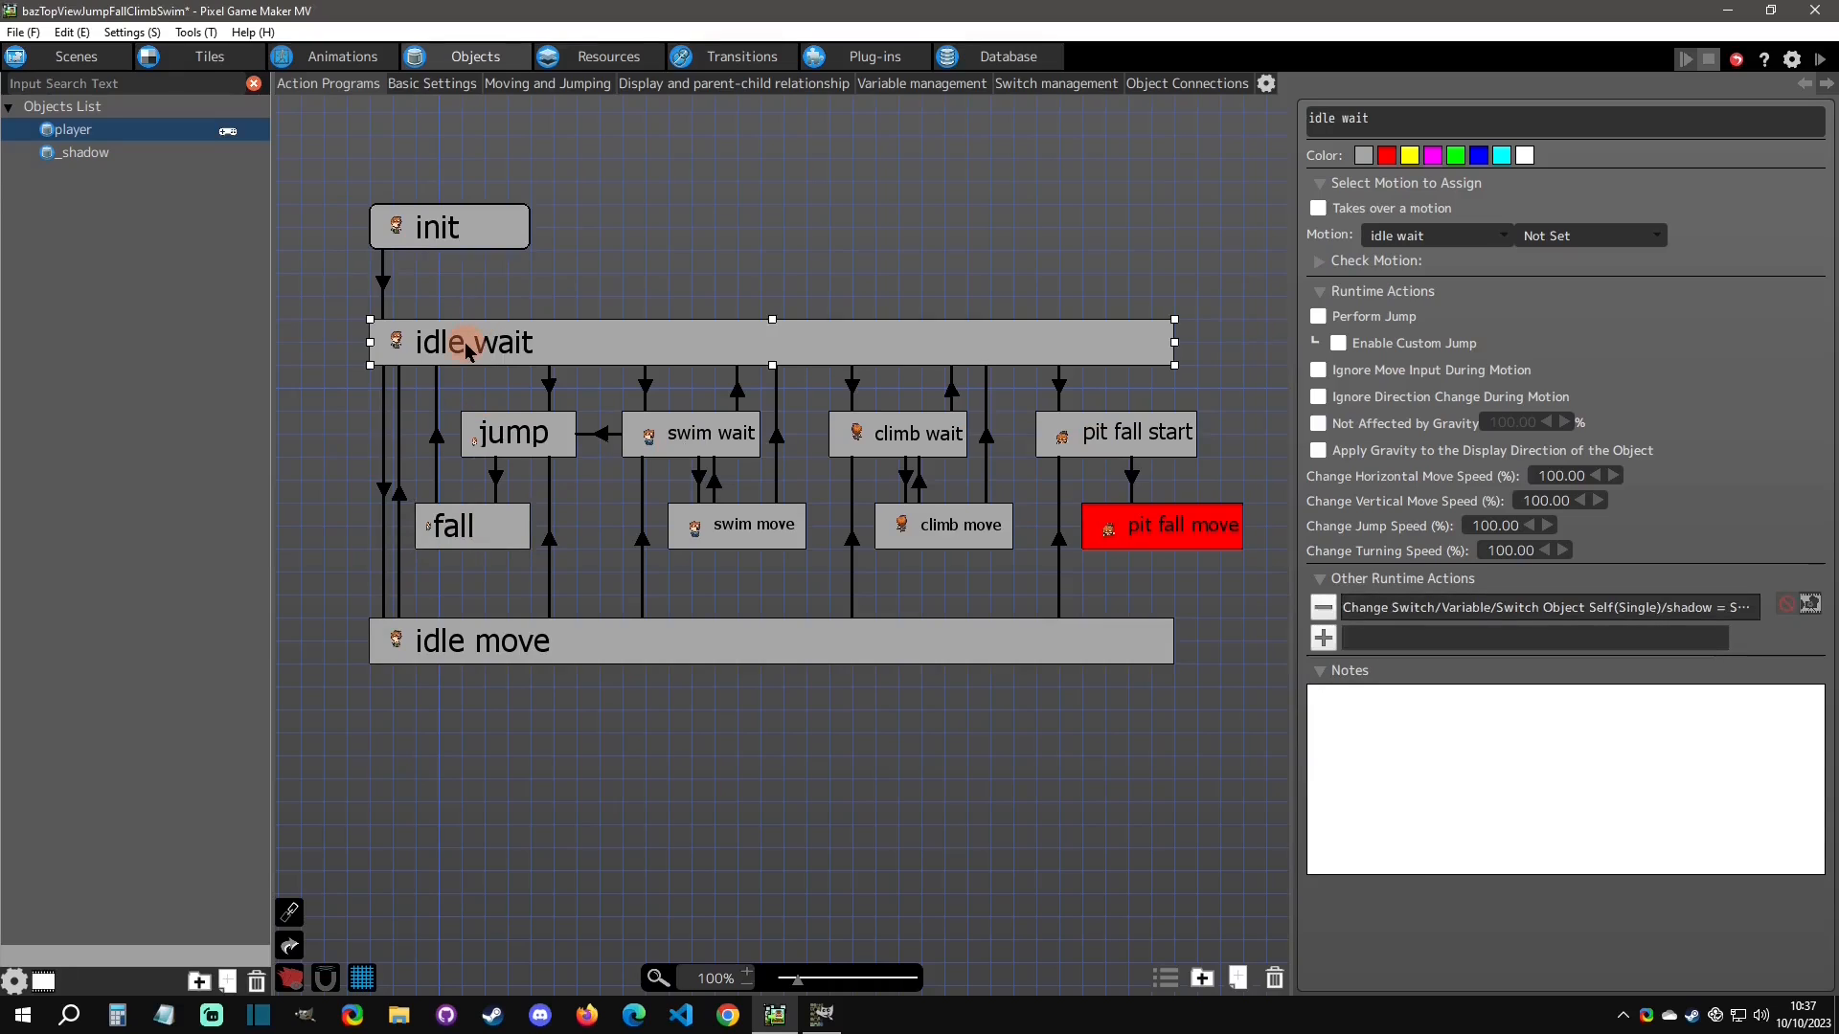
{"action": "left_click", "coordinate": [469, 526]}
{"action": "left_click", "coordinate": [468, 354]}
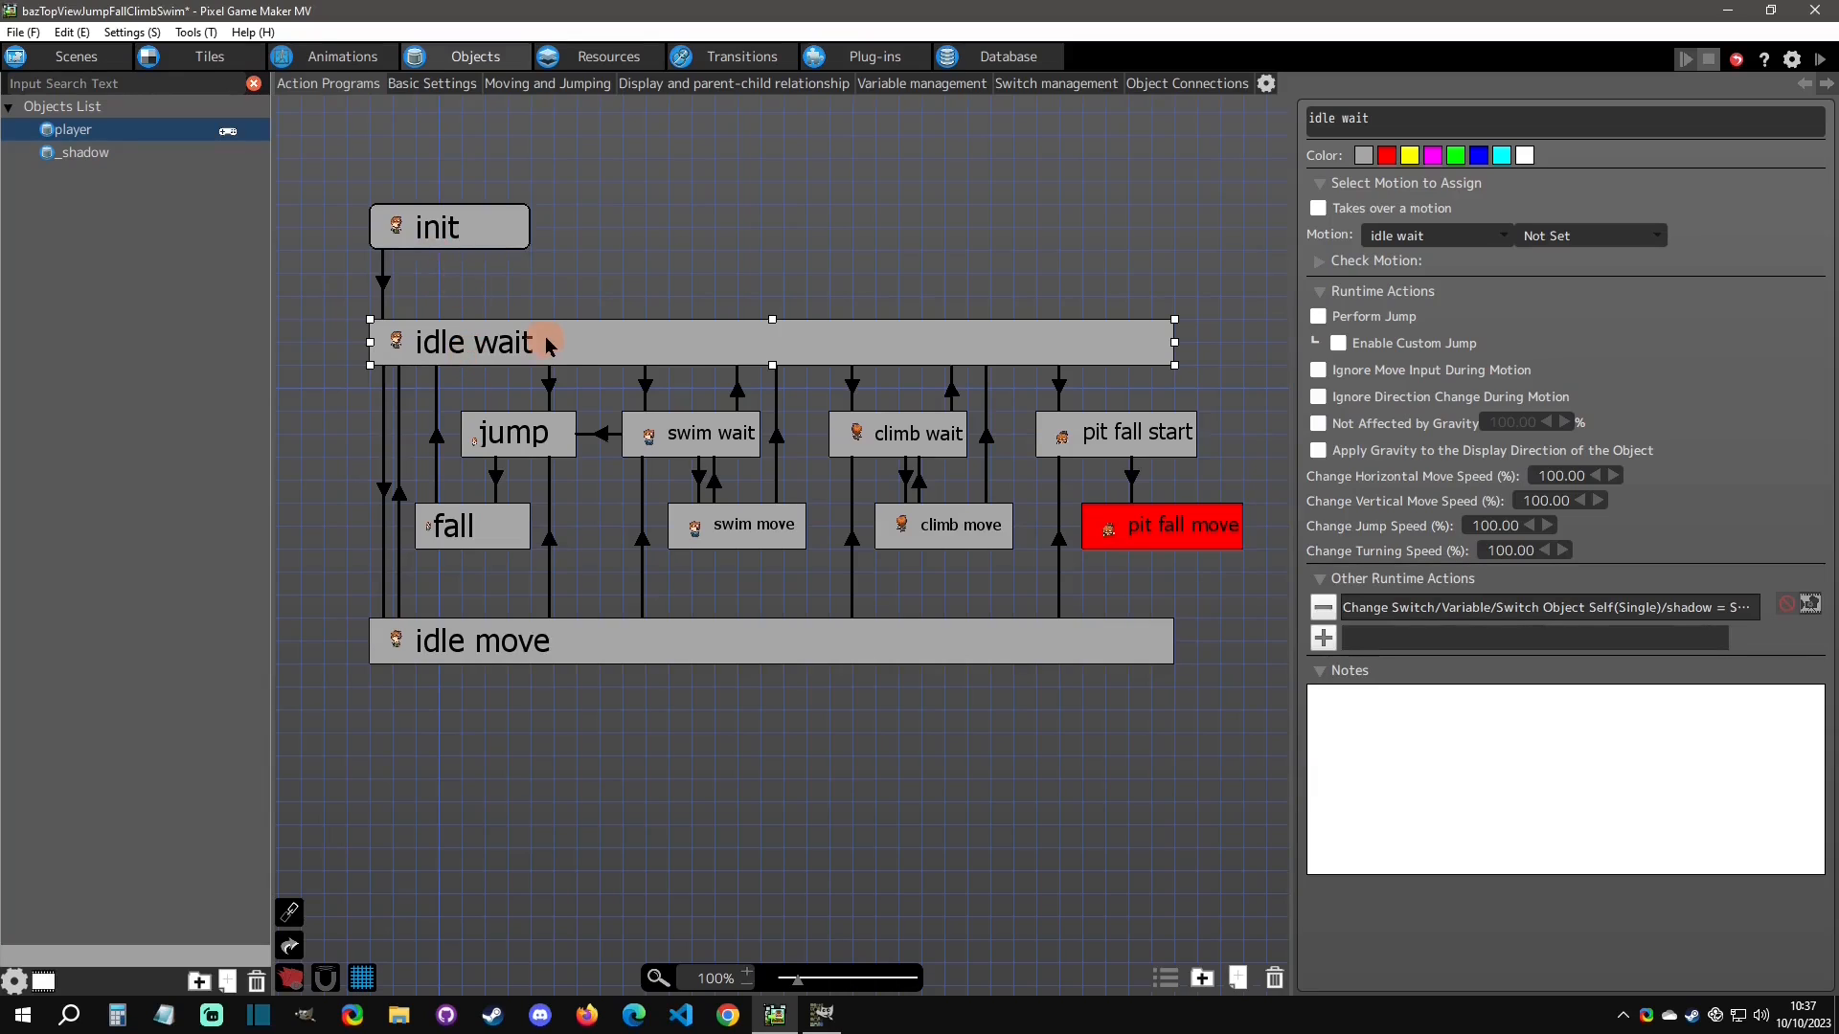
Select the swim wait action, test-play the game by jumping the player into the water, and end the test.
{"action": "left_click", "coordinate": [695, 437]}
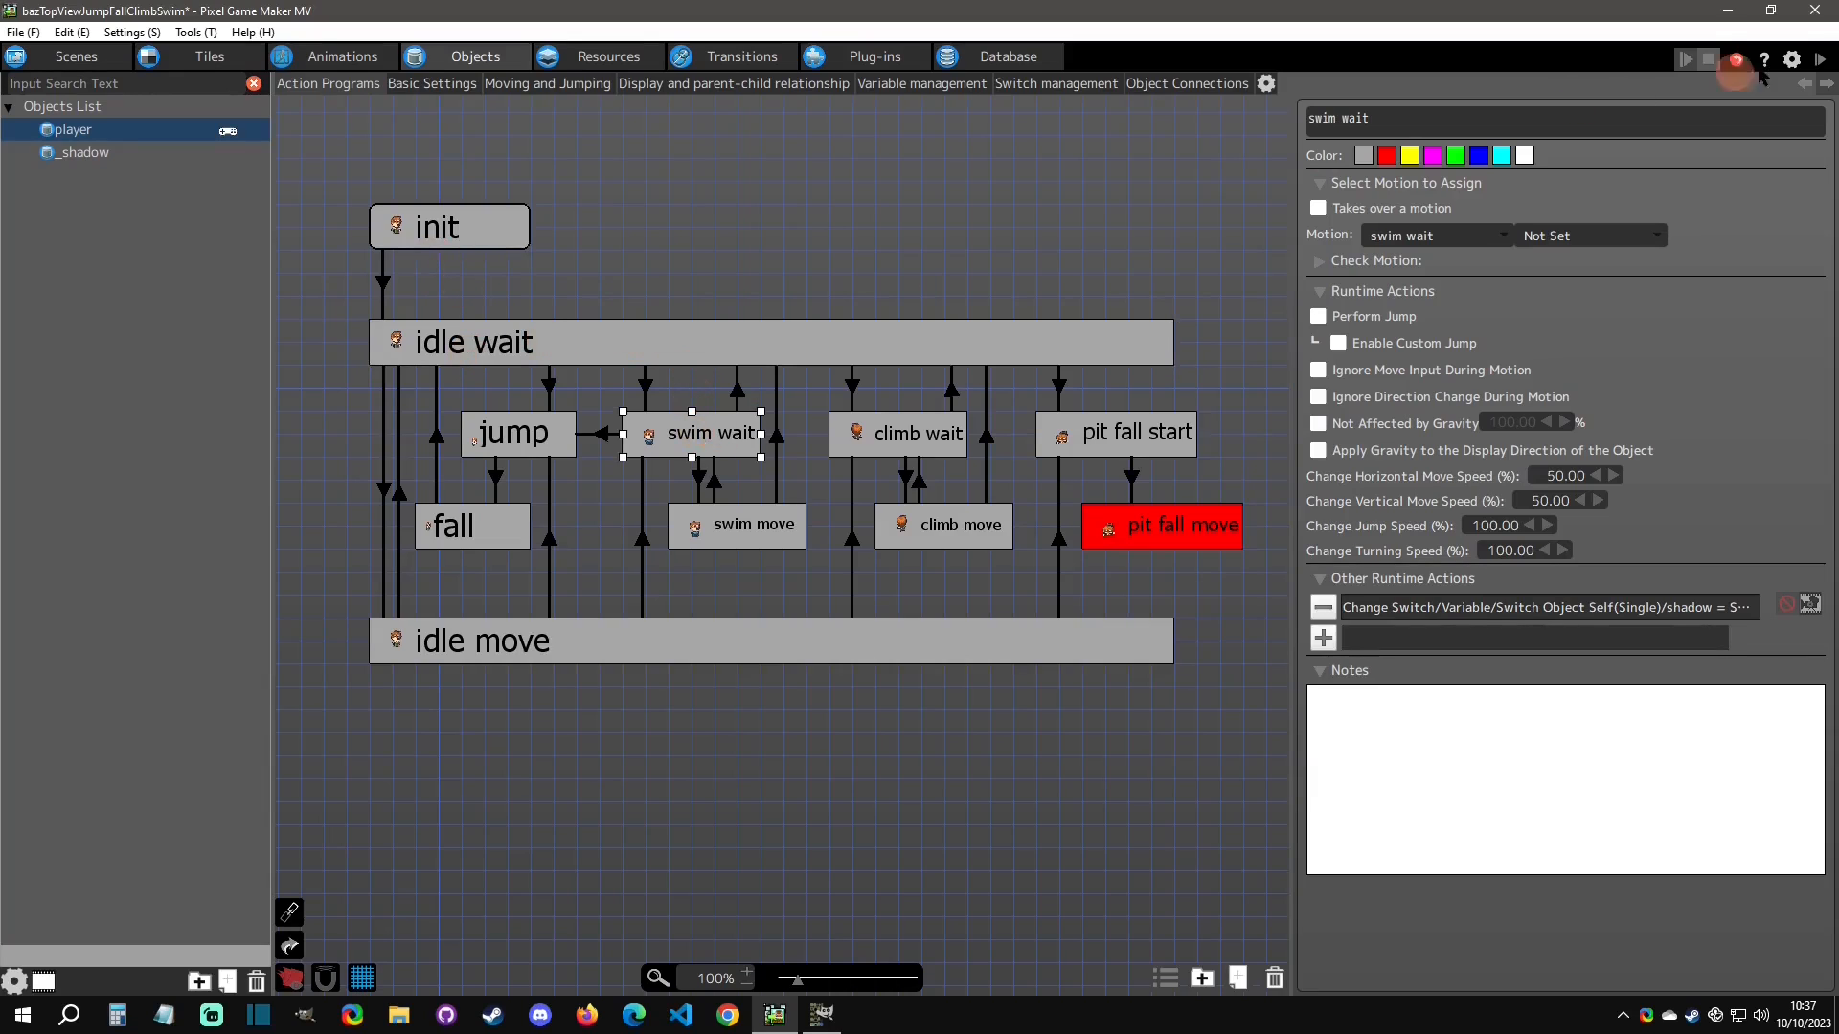
{"action": "left_click", "coordinate": [1819, 59]}
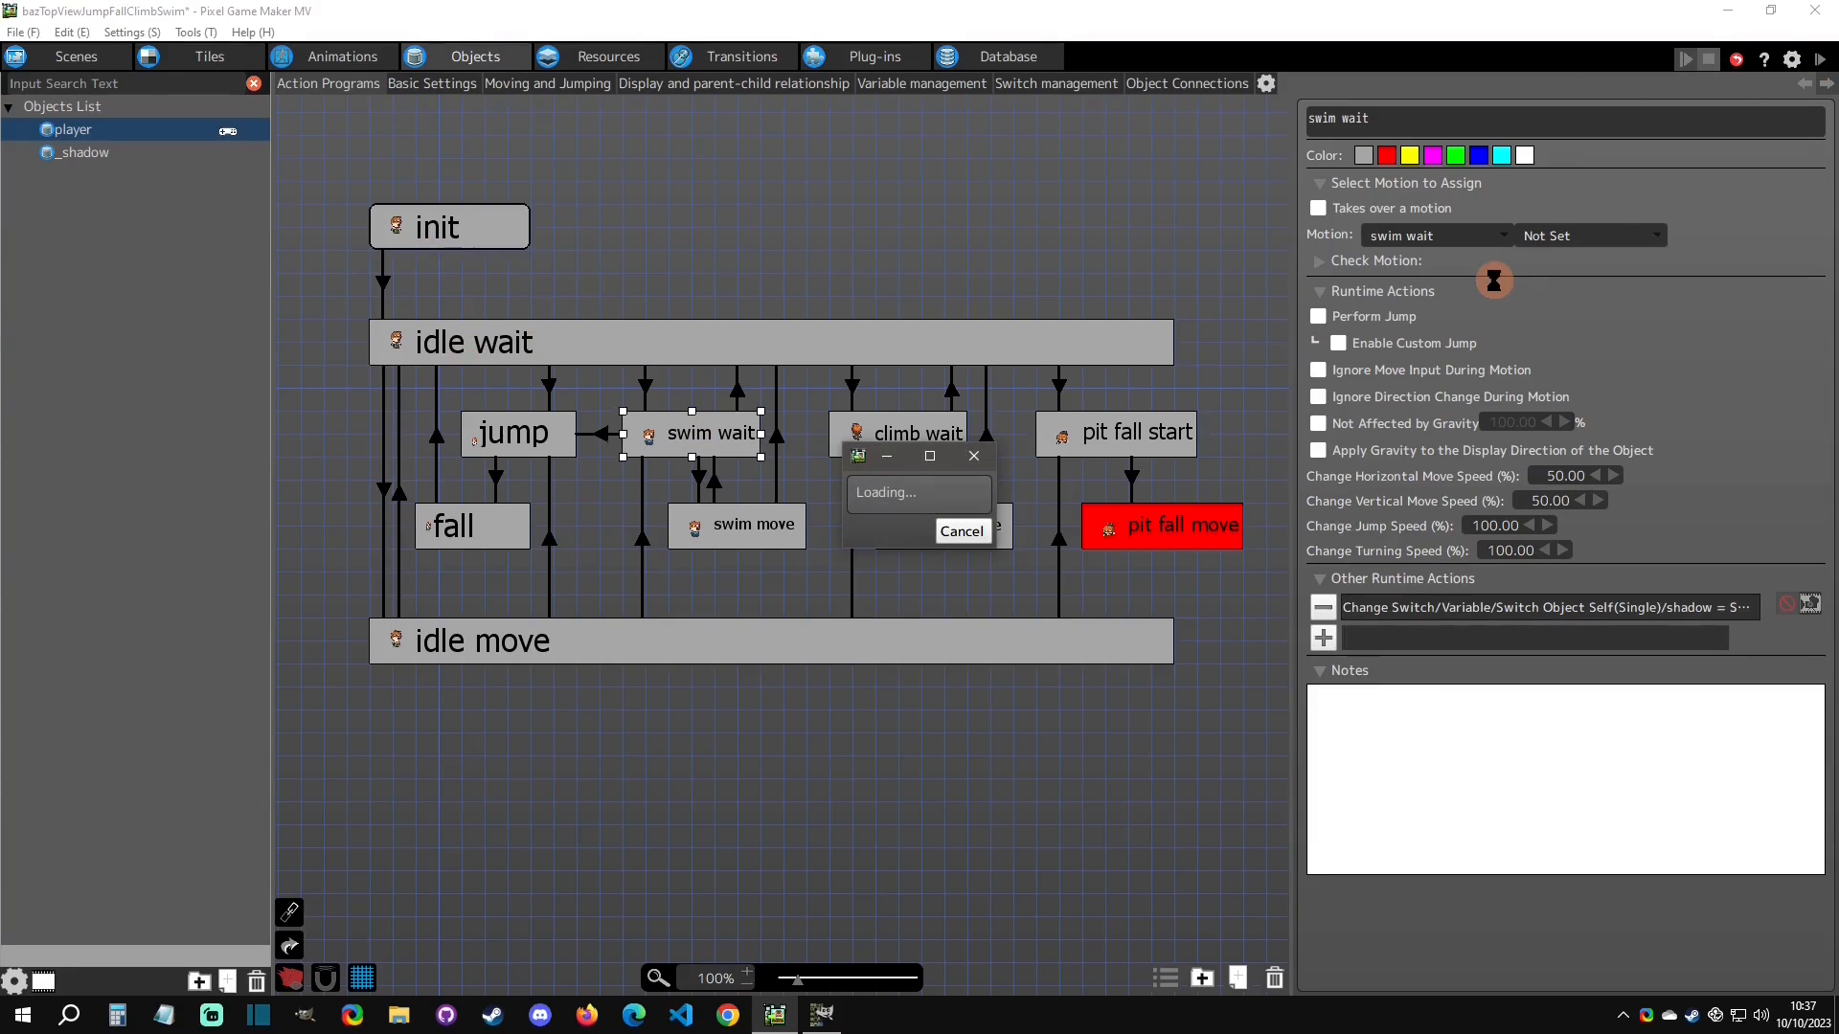
{"action": "key", "text": "Left"}
{"action": "key", "text": "space"}
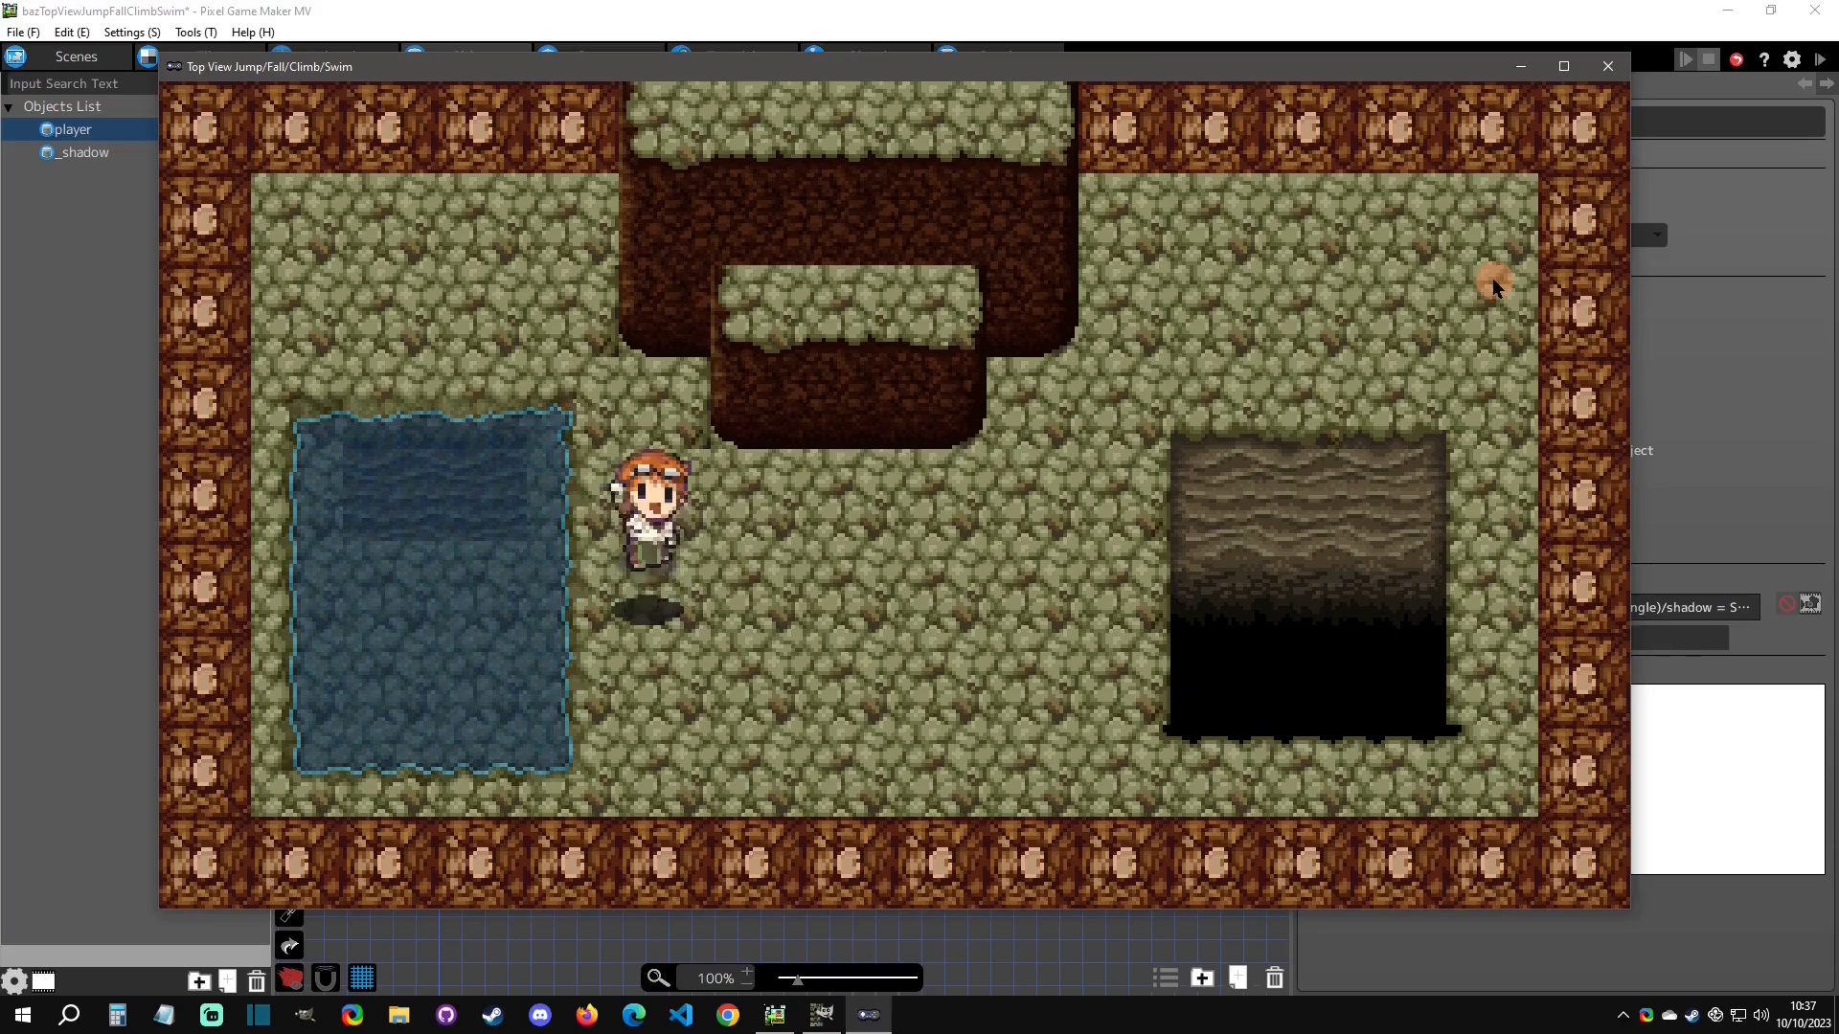
{"action": "key", "text": "Left"}
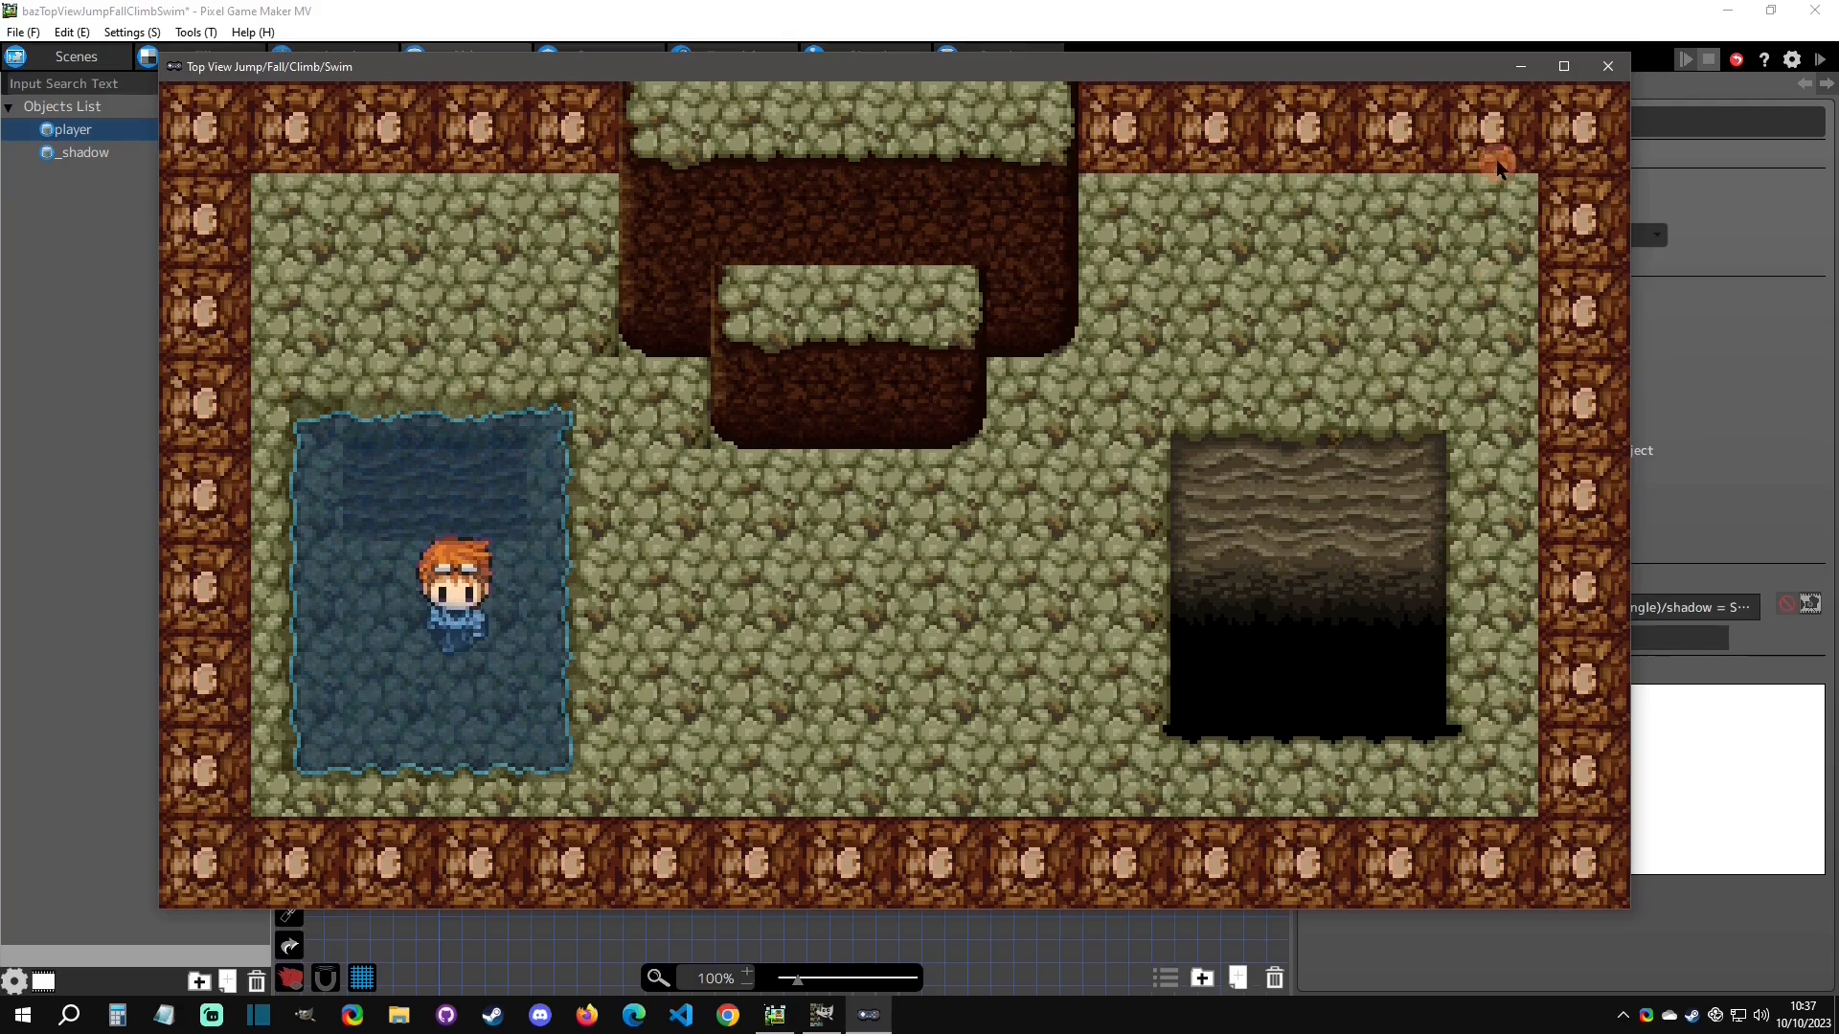
{"action": "left_click", "coordinate": [1608, 66]}
Review the settings of the jump, fall and idle wait actions.
{"action": "left_click", "coordinate": [504, 433]}
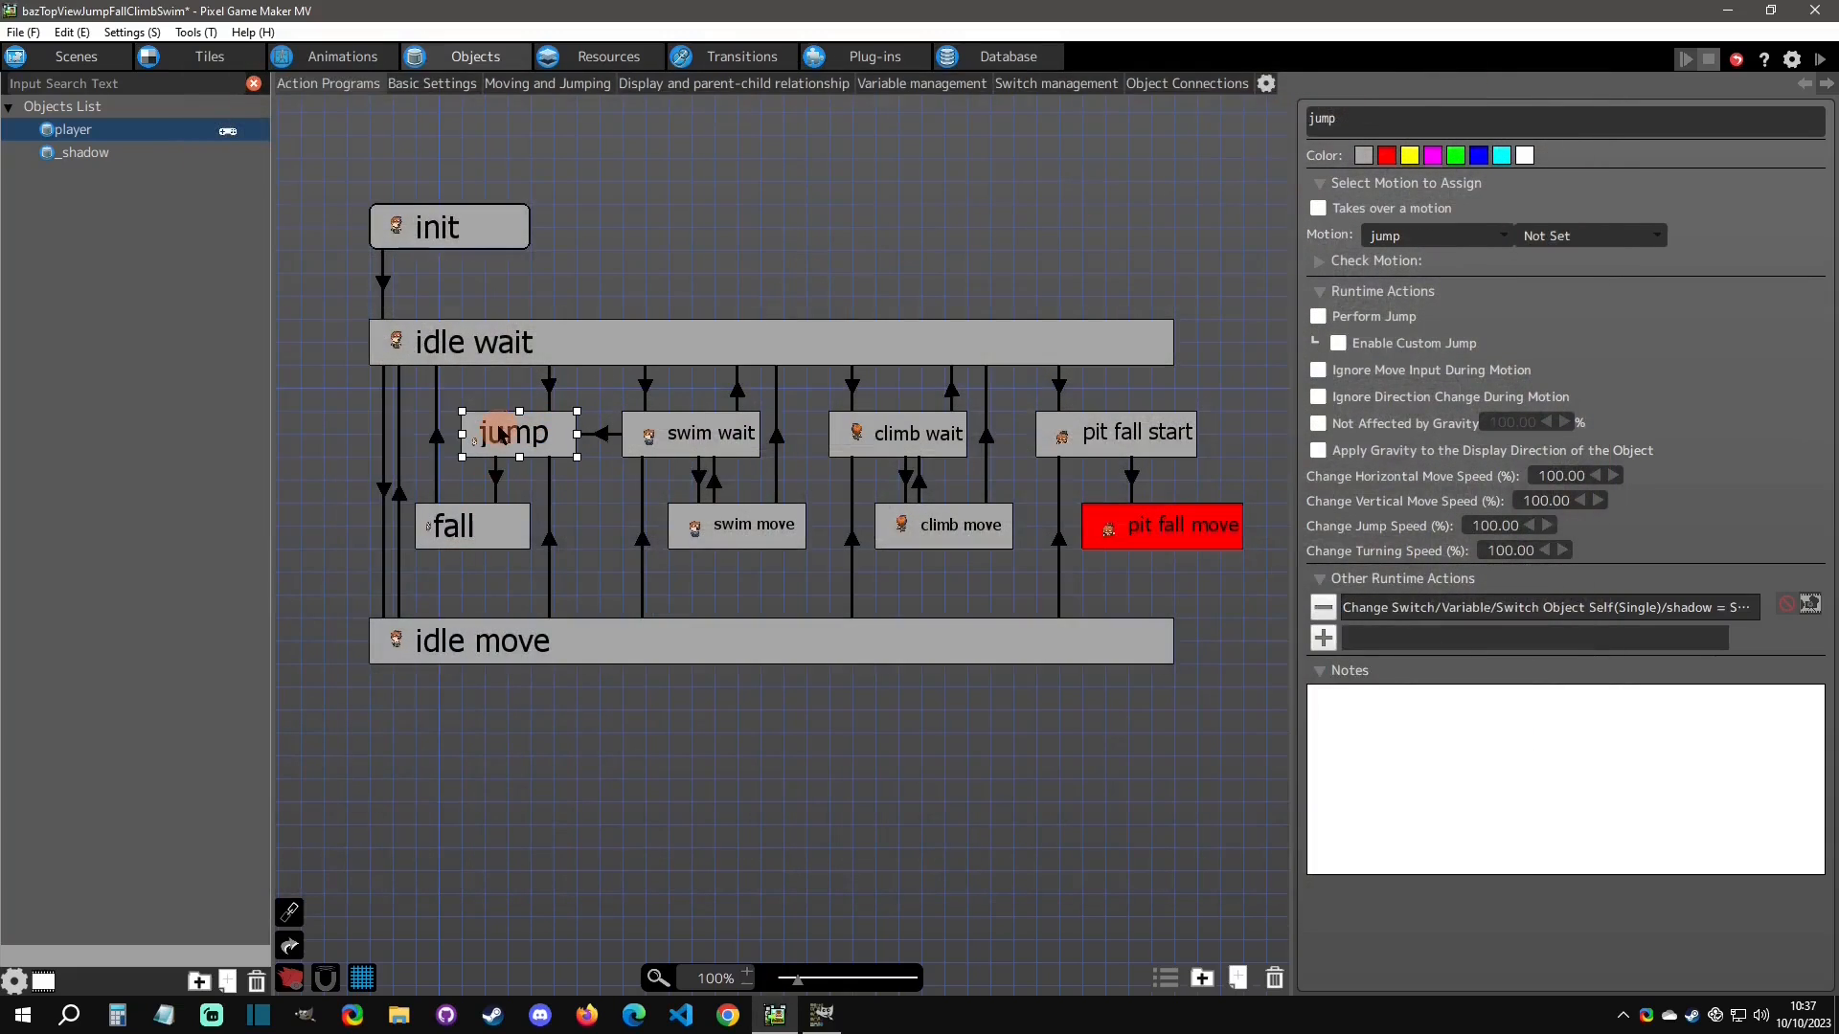
{"action": "left_click", "coordinate": [452, 523]}
{"action": "left_click", "coordinate": [439, 347]}
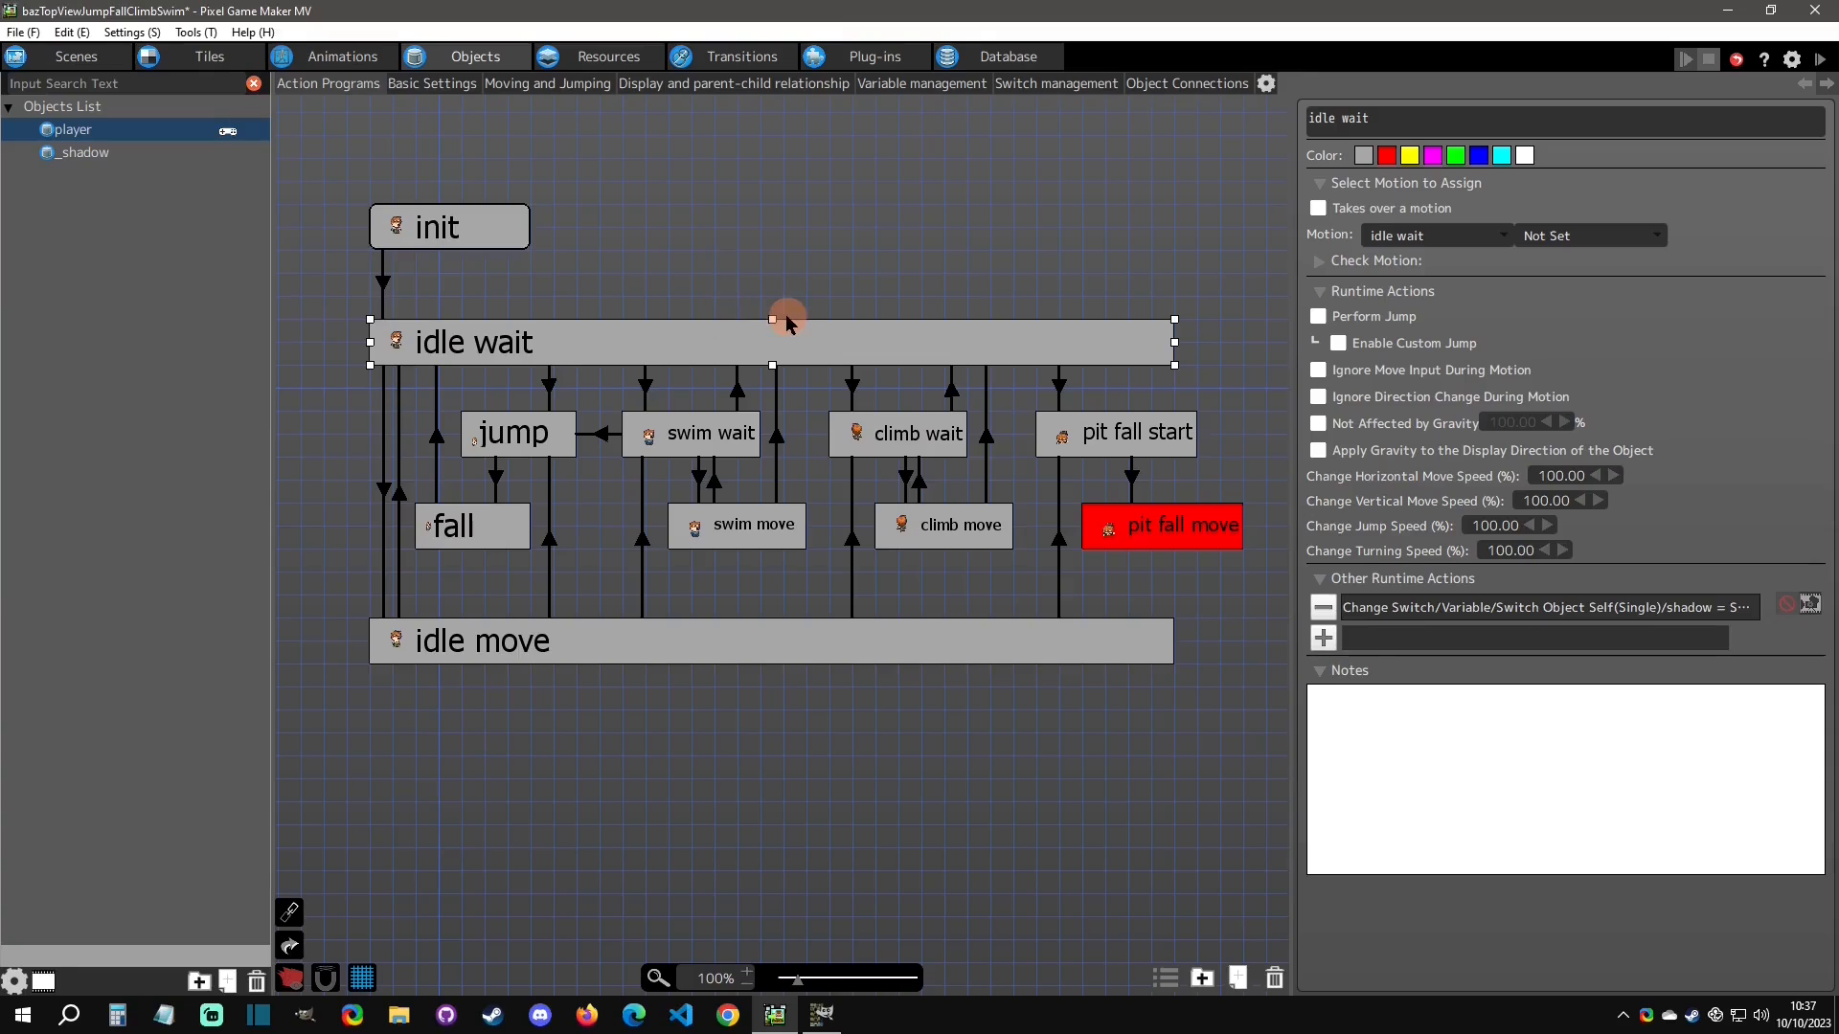
Examine the variable condition on the link from idle wait to swim wait, along with the swim wait action.
{"action": "left_click", "coordinate": [646, 381]}
{"action": "double_click", "coordinate": [1456, 469]}
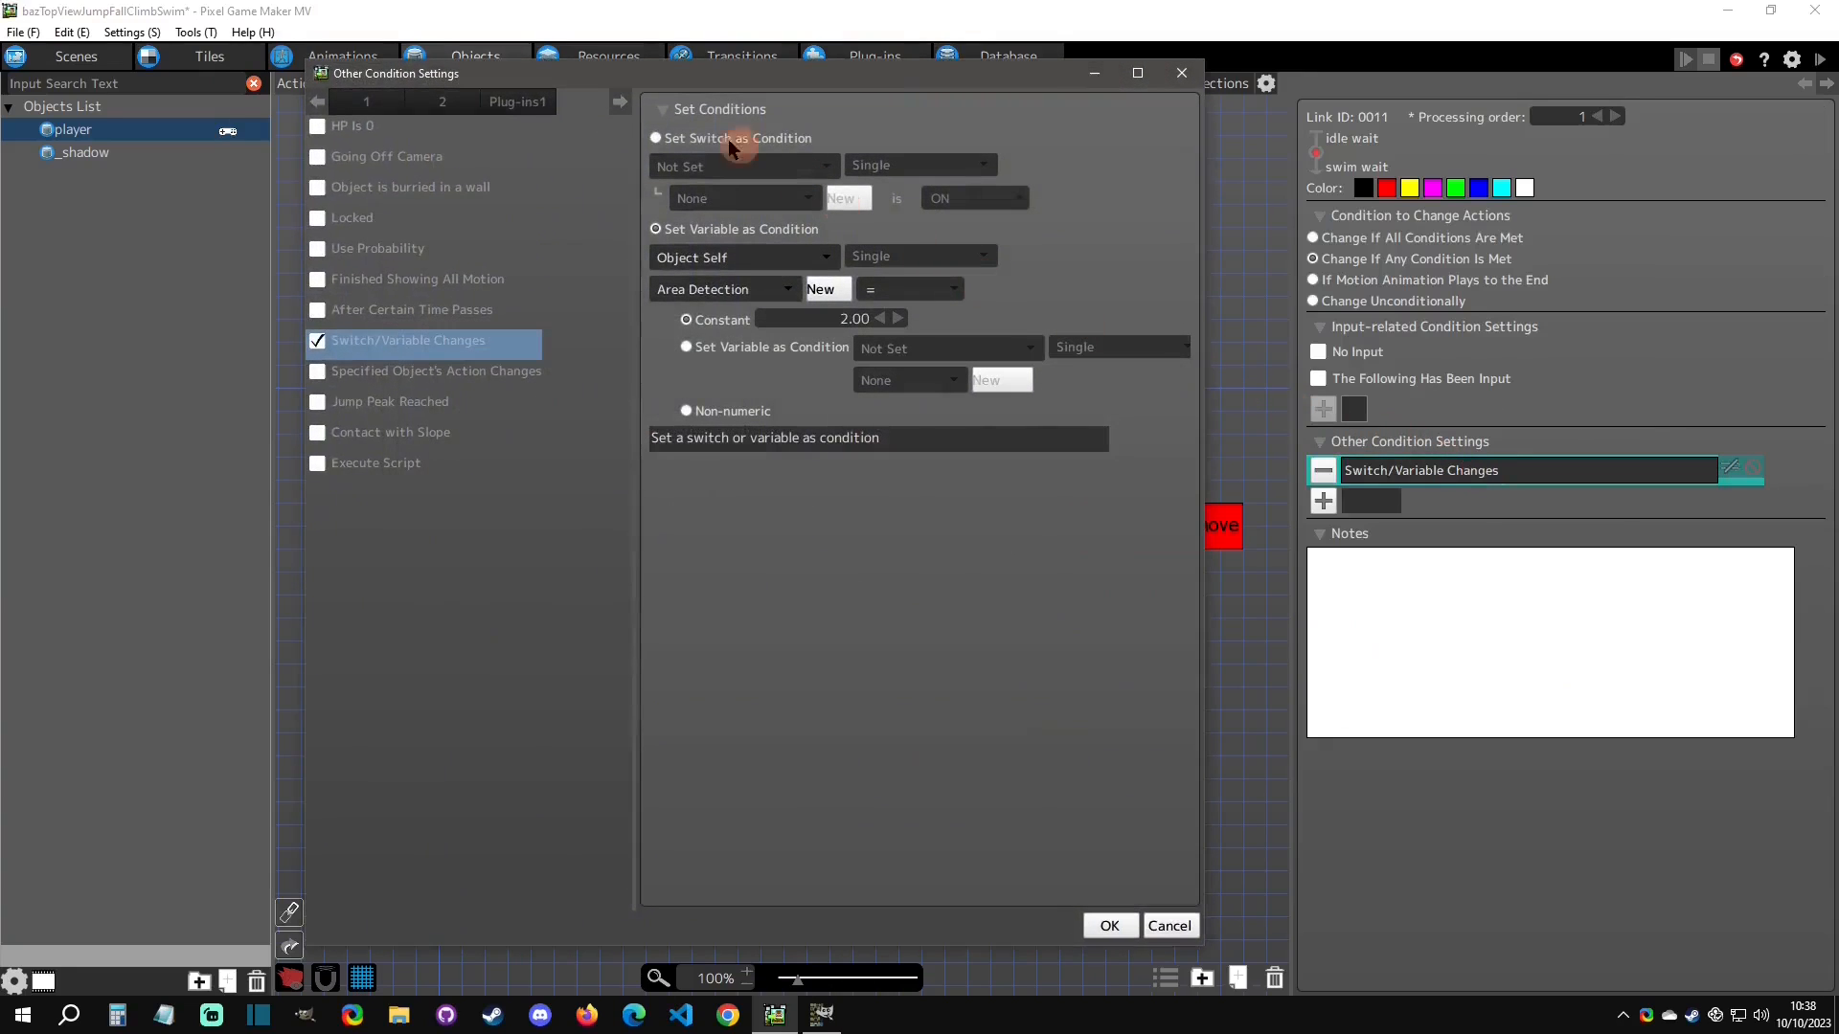
{"action": "left_click", "coordinate": [1181, 73]}
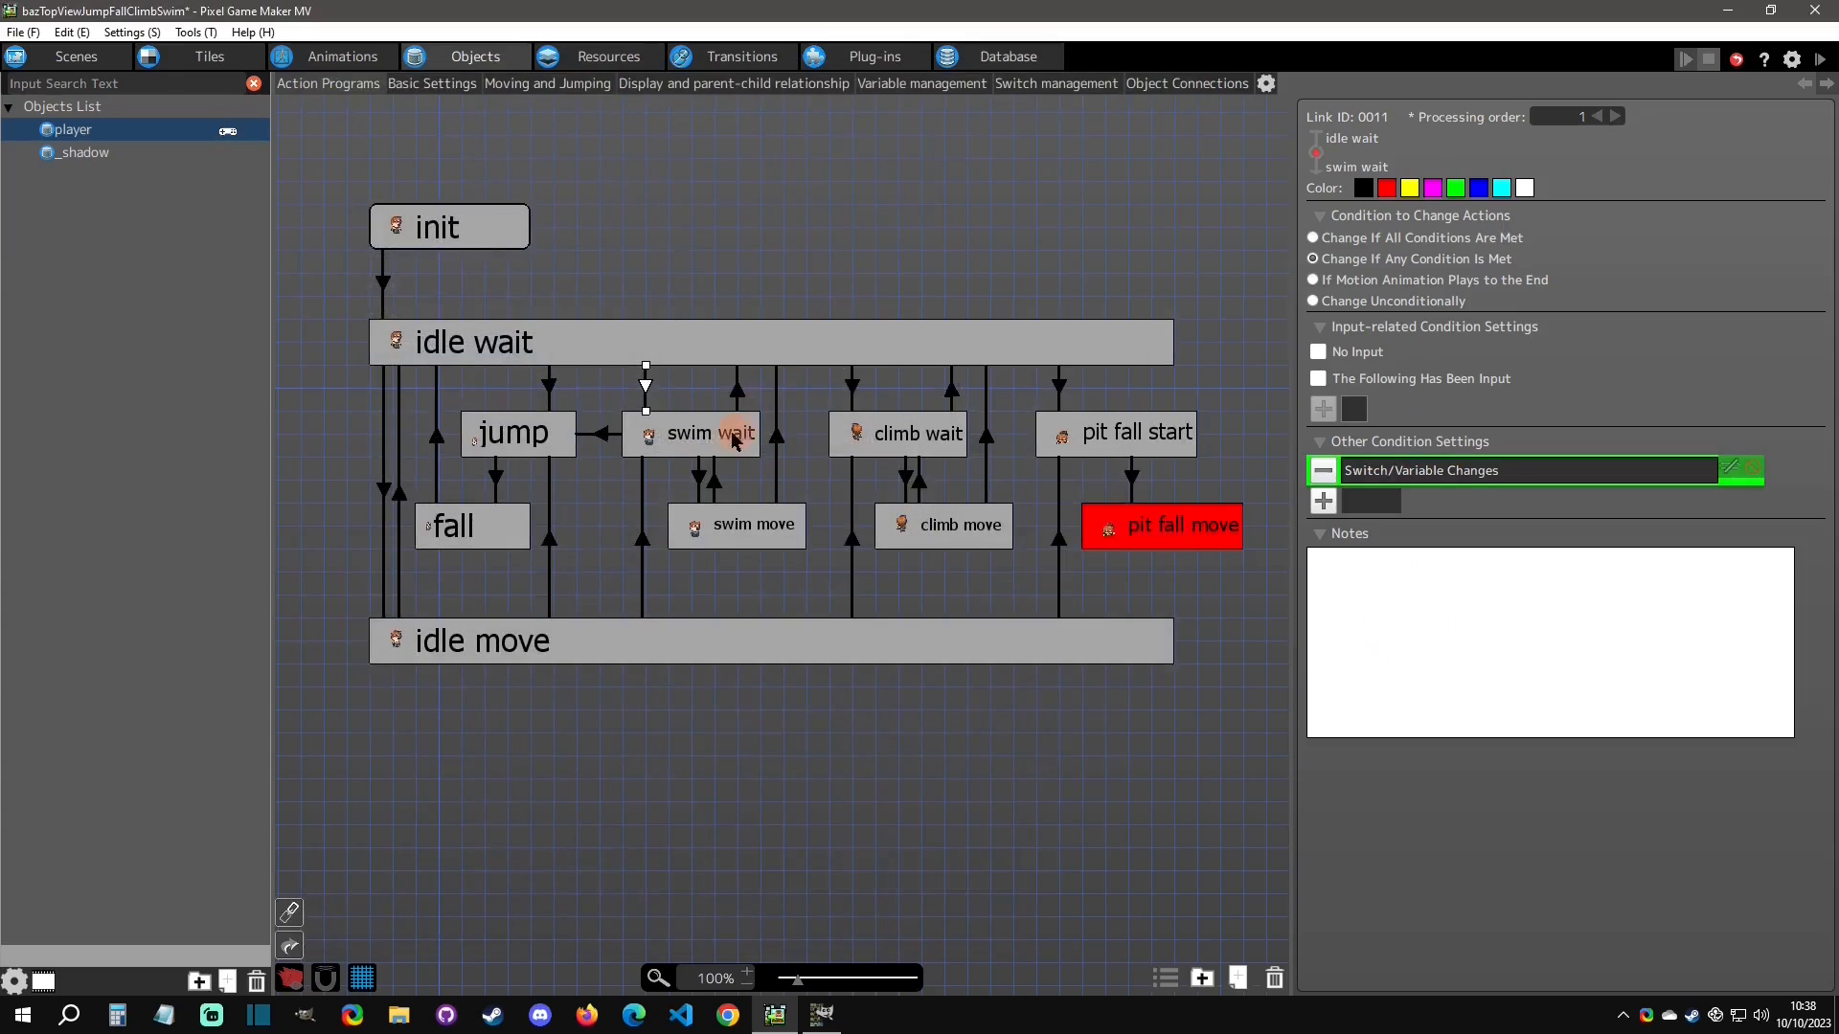
{"action": "left_click", "coordinate": [728, 442]}
Examine the variable condition on the link from idle wait to climb wait, along with the climb wait action.
{"action": "left_click", "coordinate": [844, 383]}
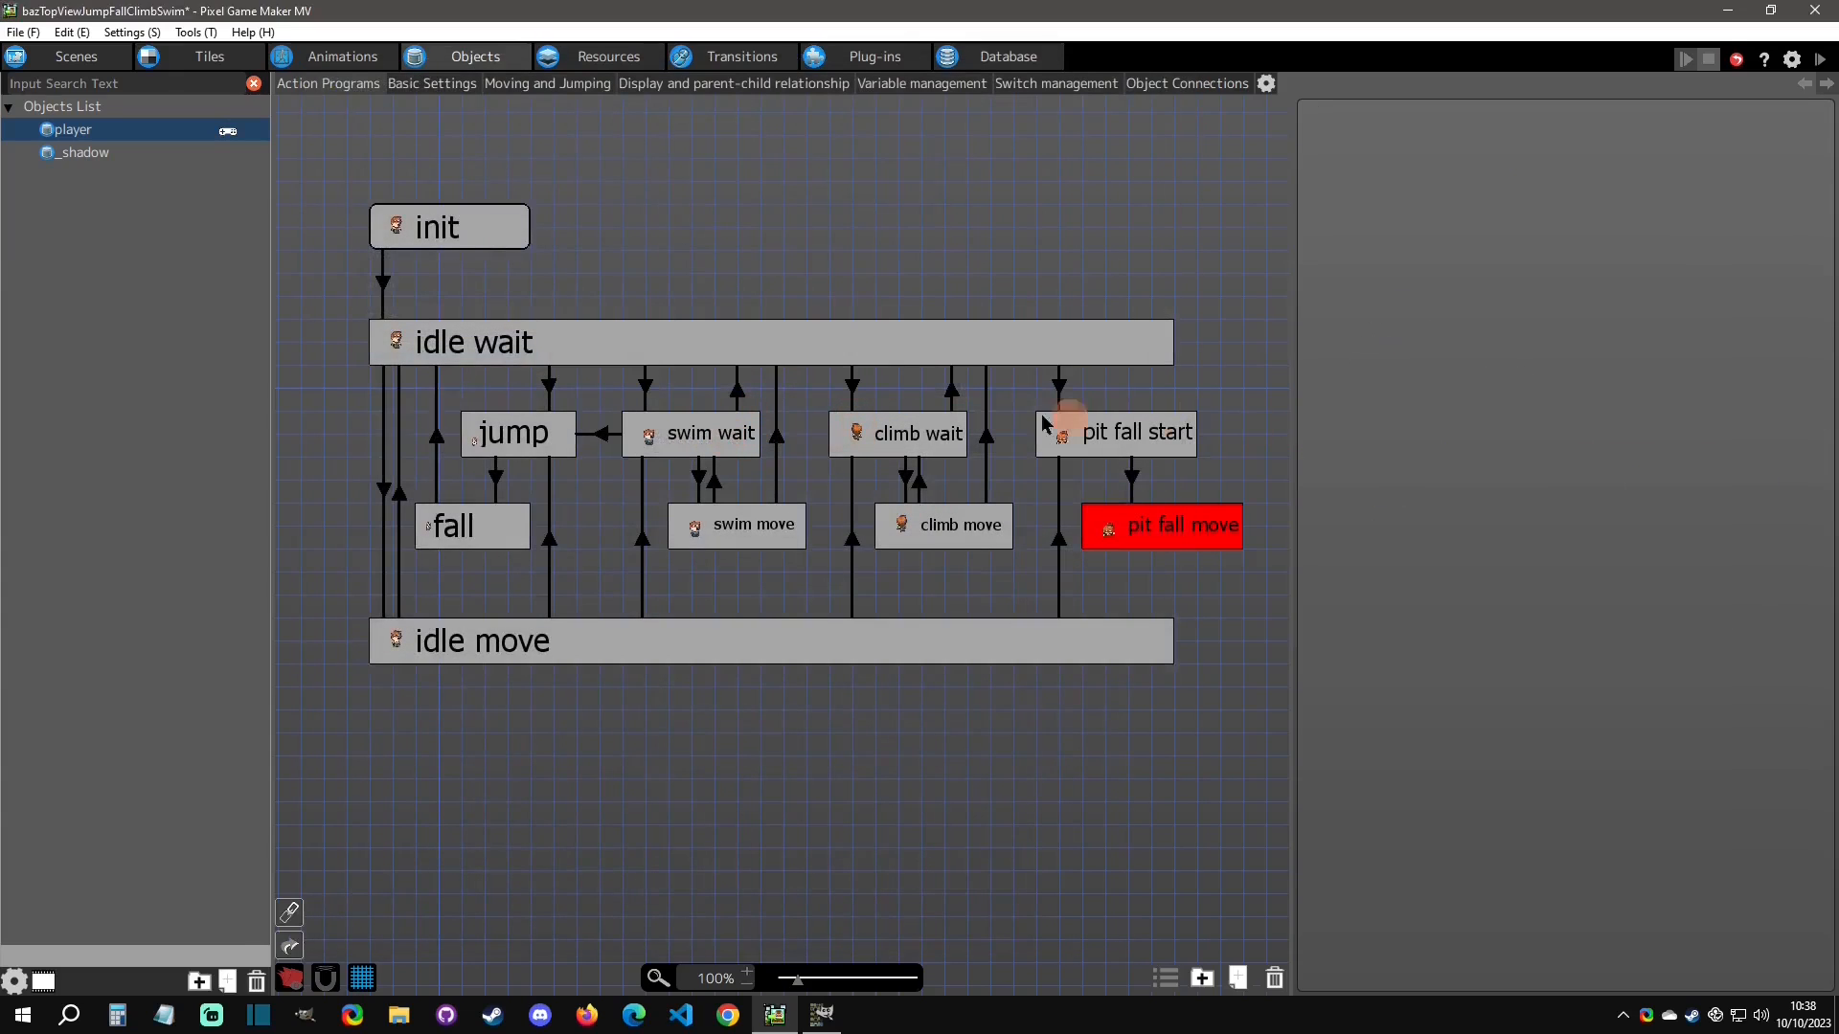
{"action": "left_click", "coordinate": [853, 393]}
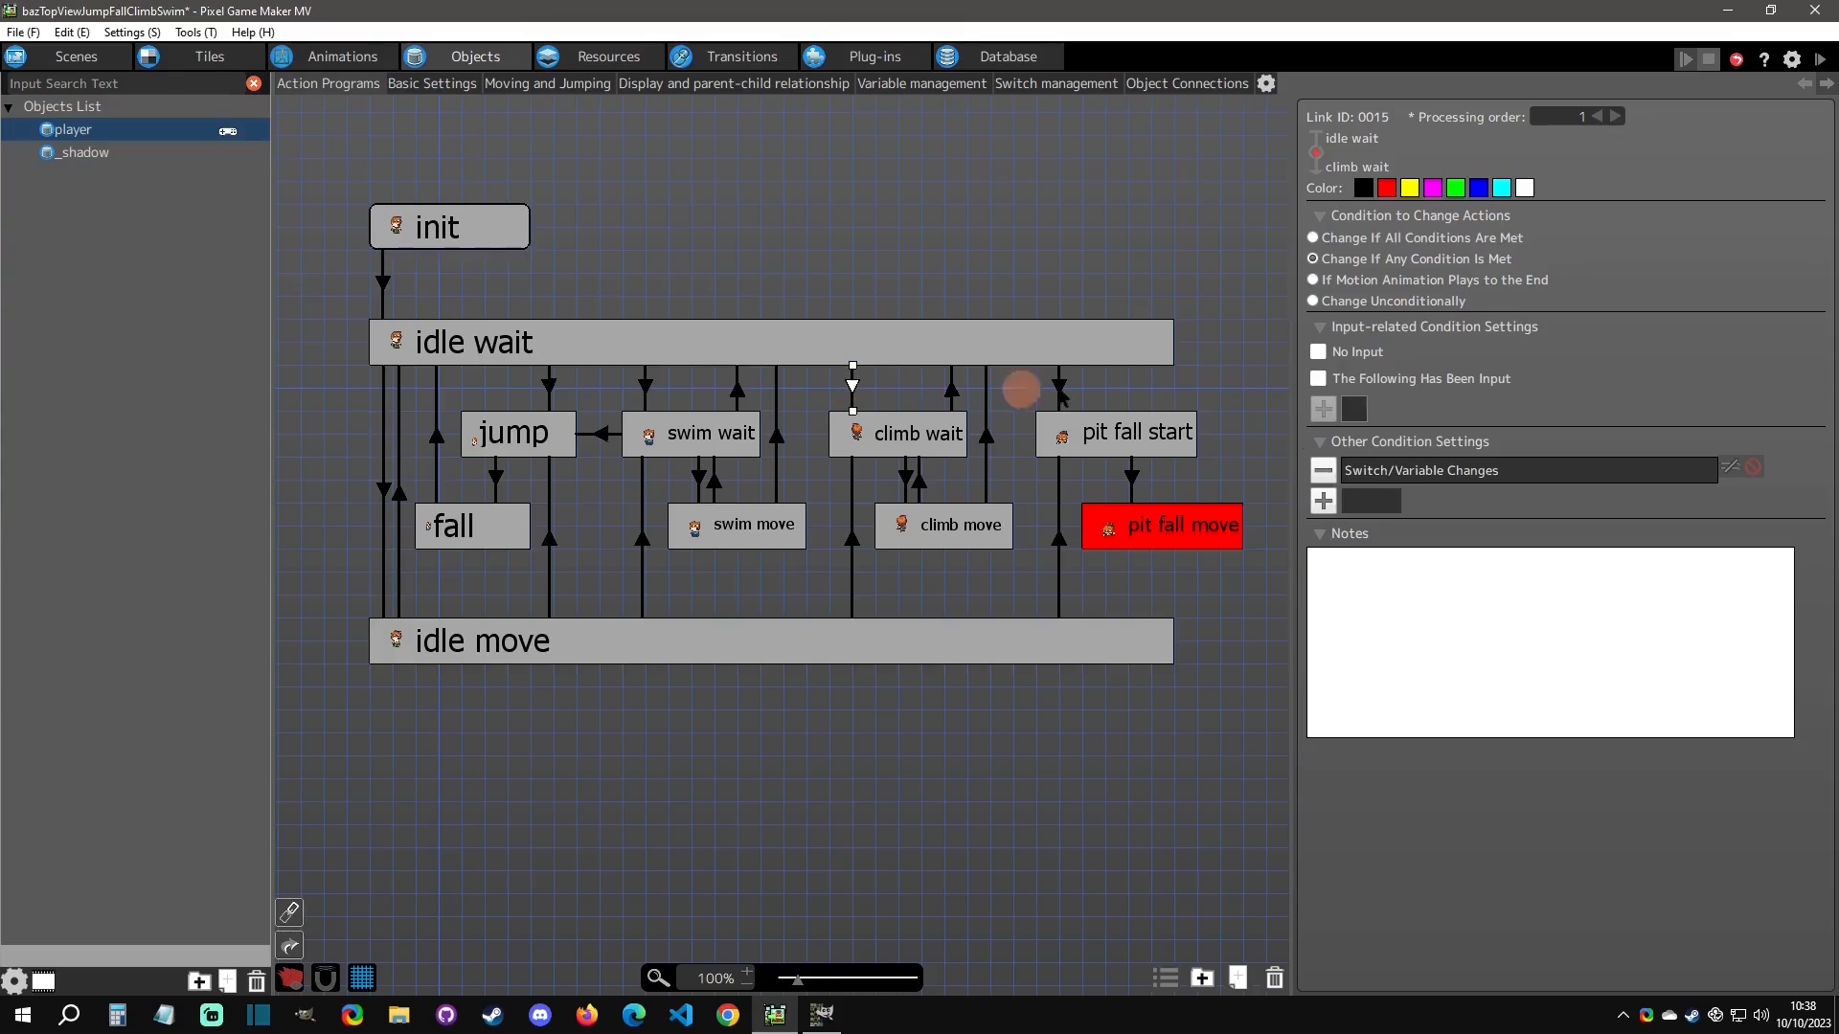
{"action": "double_click", "coordinate": [1457, 470]}
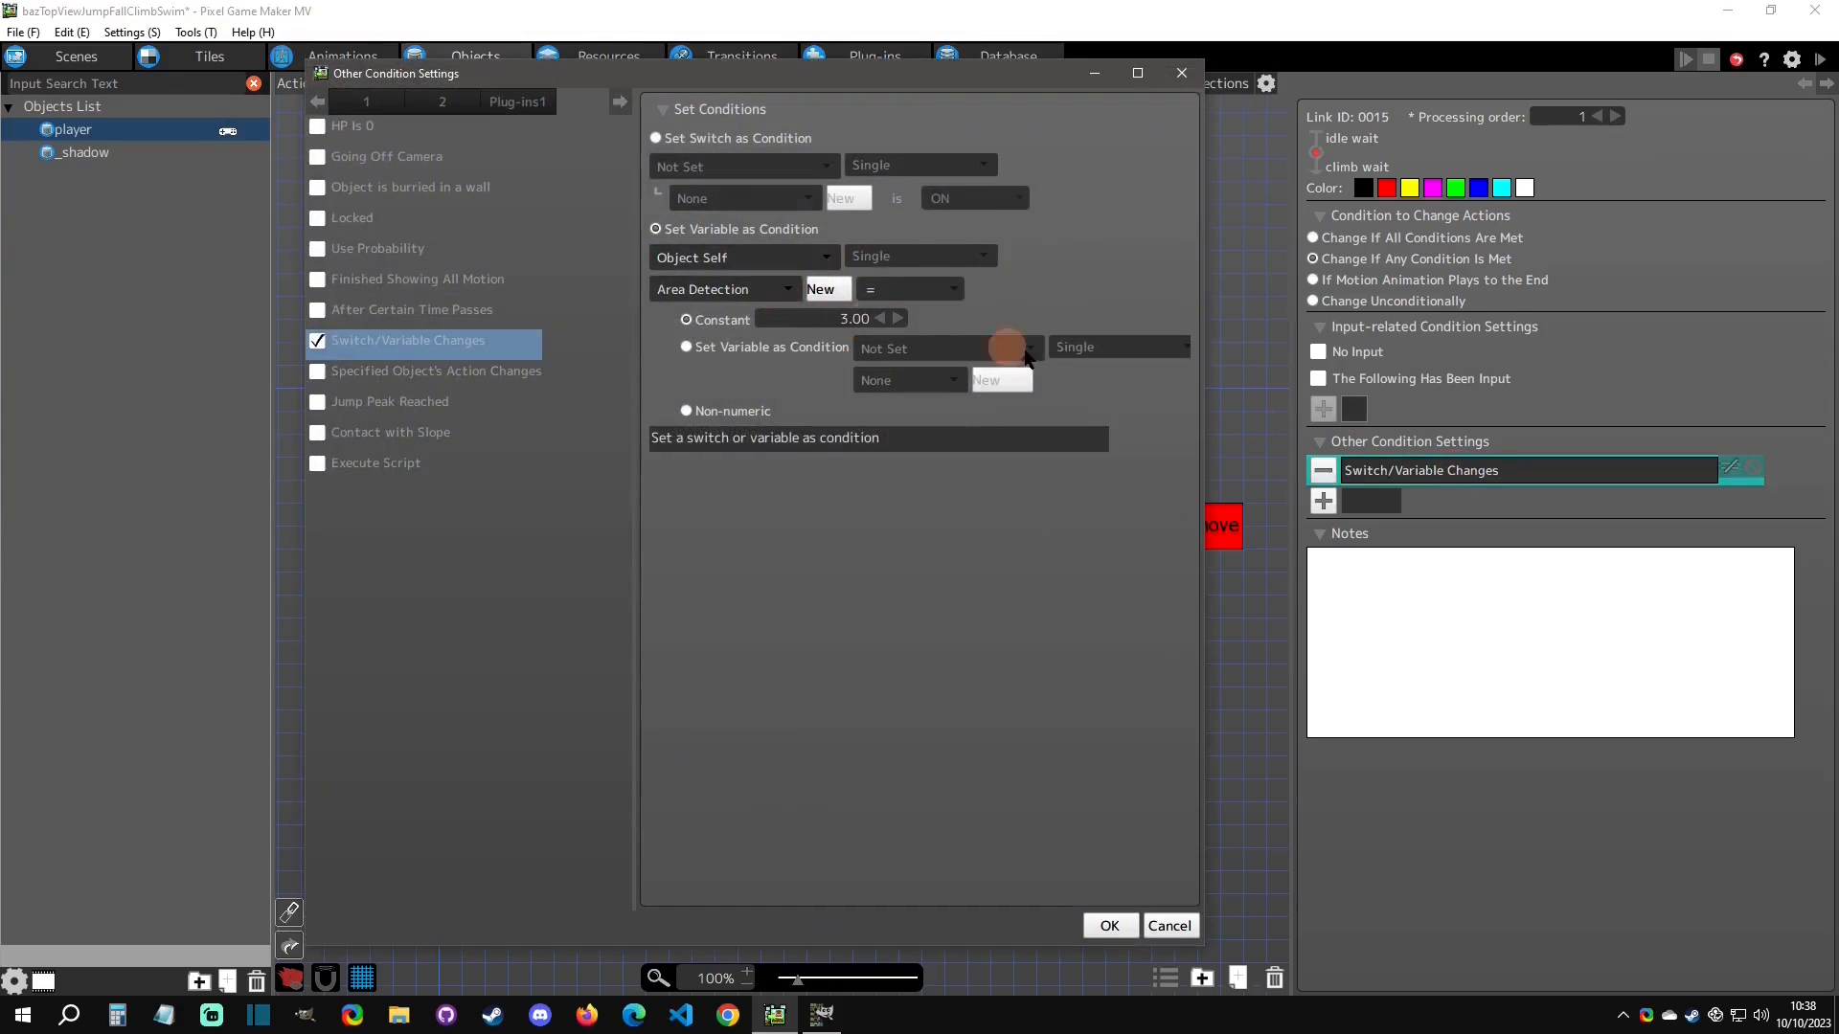
{"action": "left_click", "coordinate": [1181, 74]}
{"action": "left_click", "coordinate": [890, 440]}
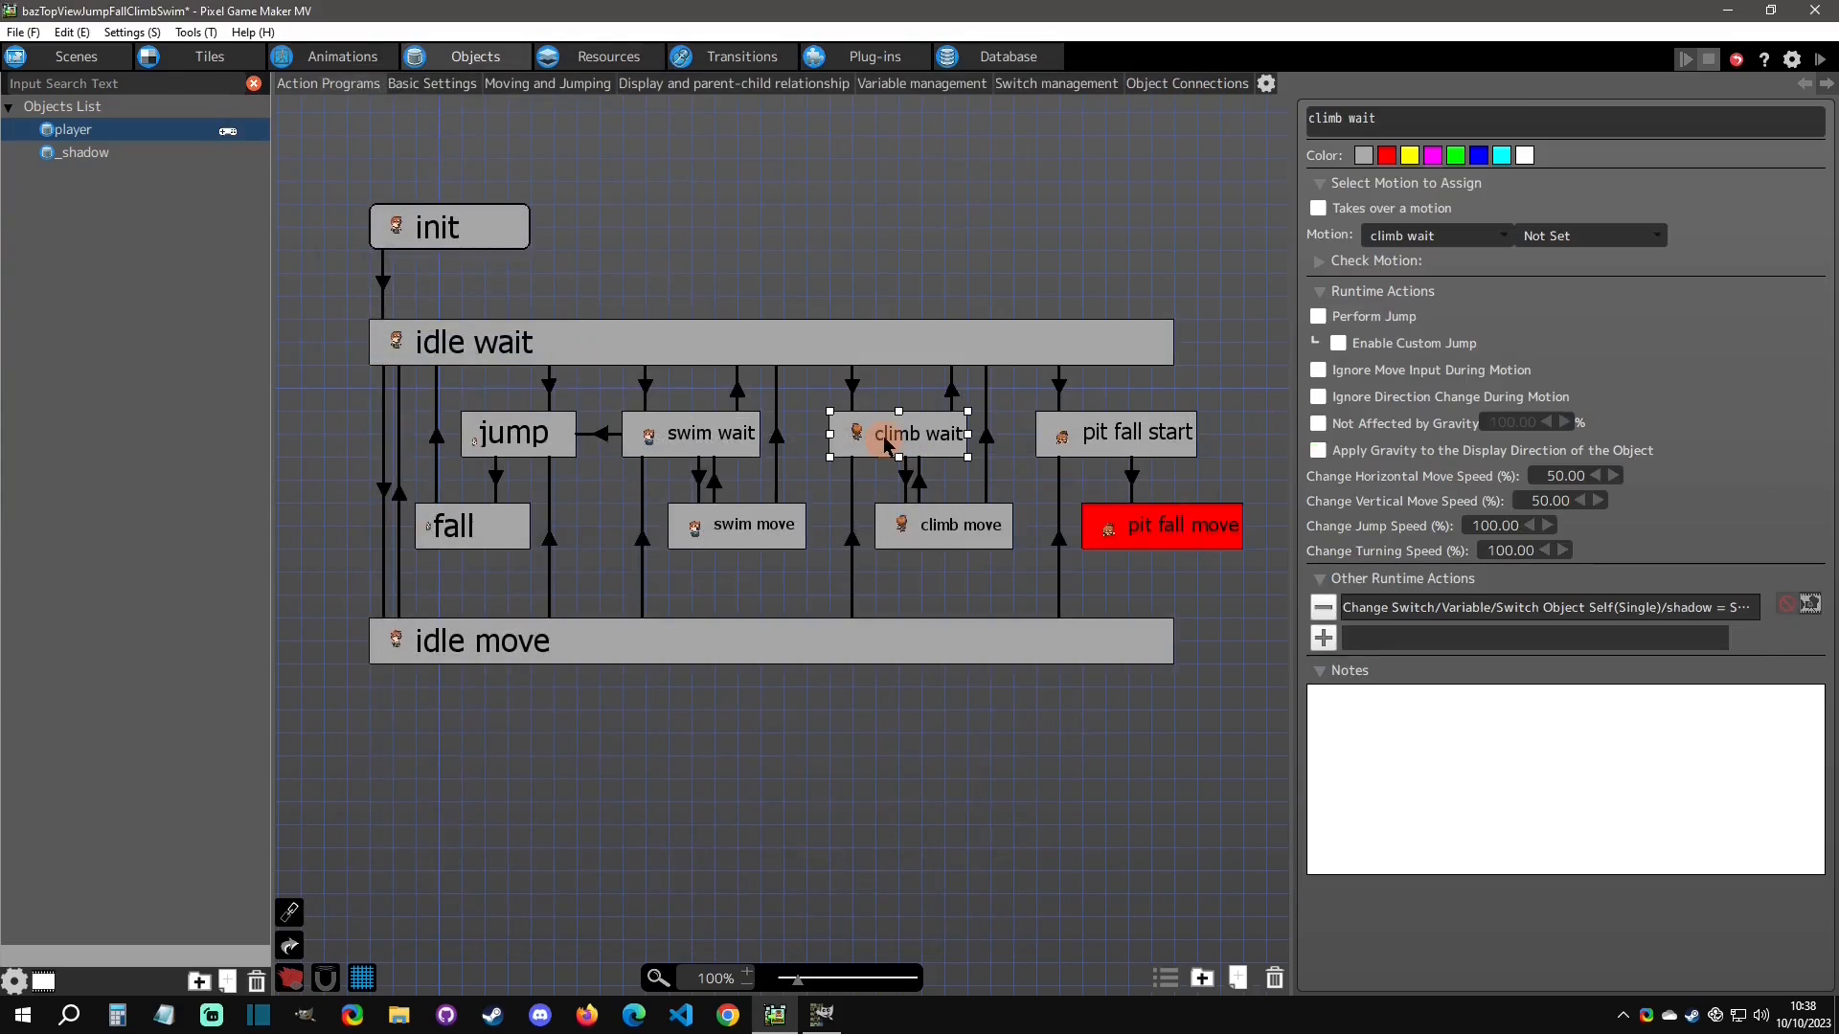
Examine the variable condition on the return link from swim wait to idle wait, along with the swim move action.
{"action": "left_click", "coordinate": [737, 391]}
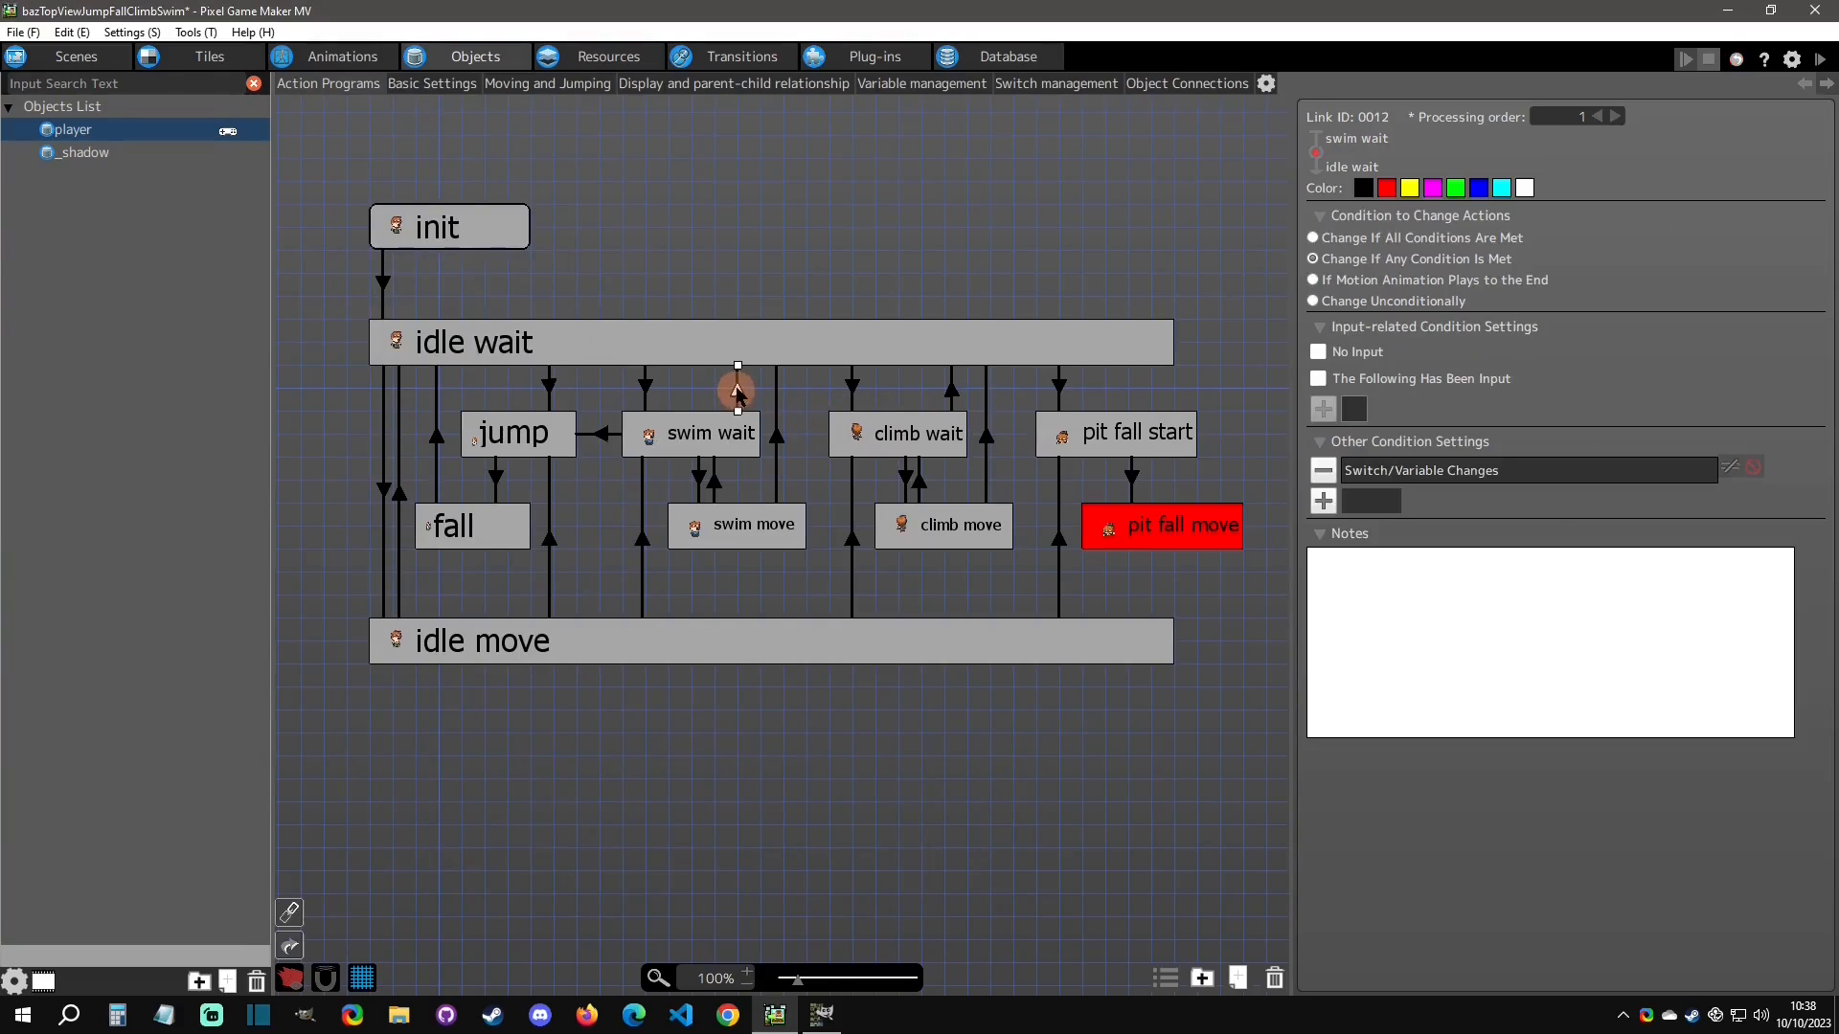
{"action": "double_click", "coordinate": [1423, 469]}
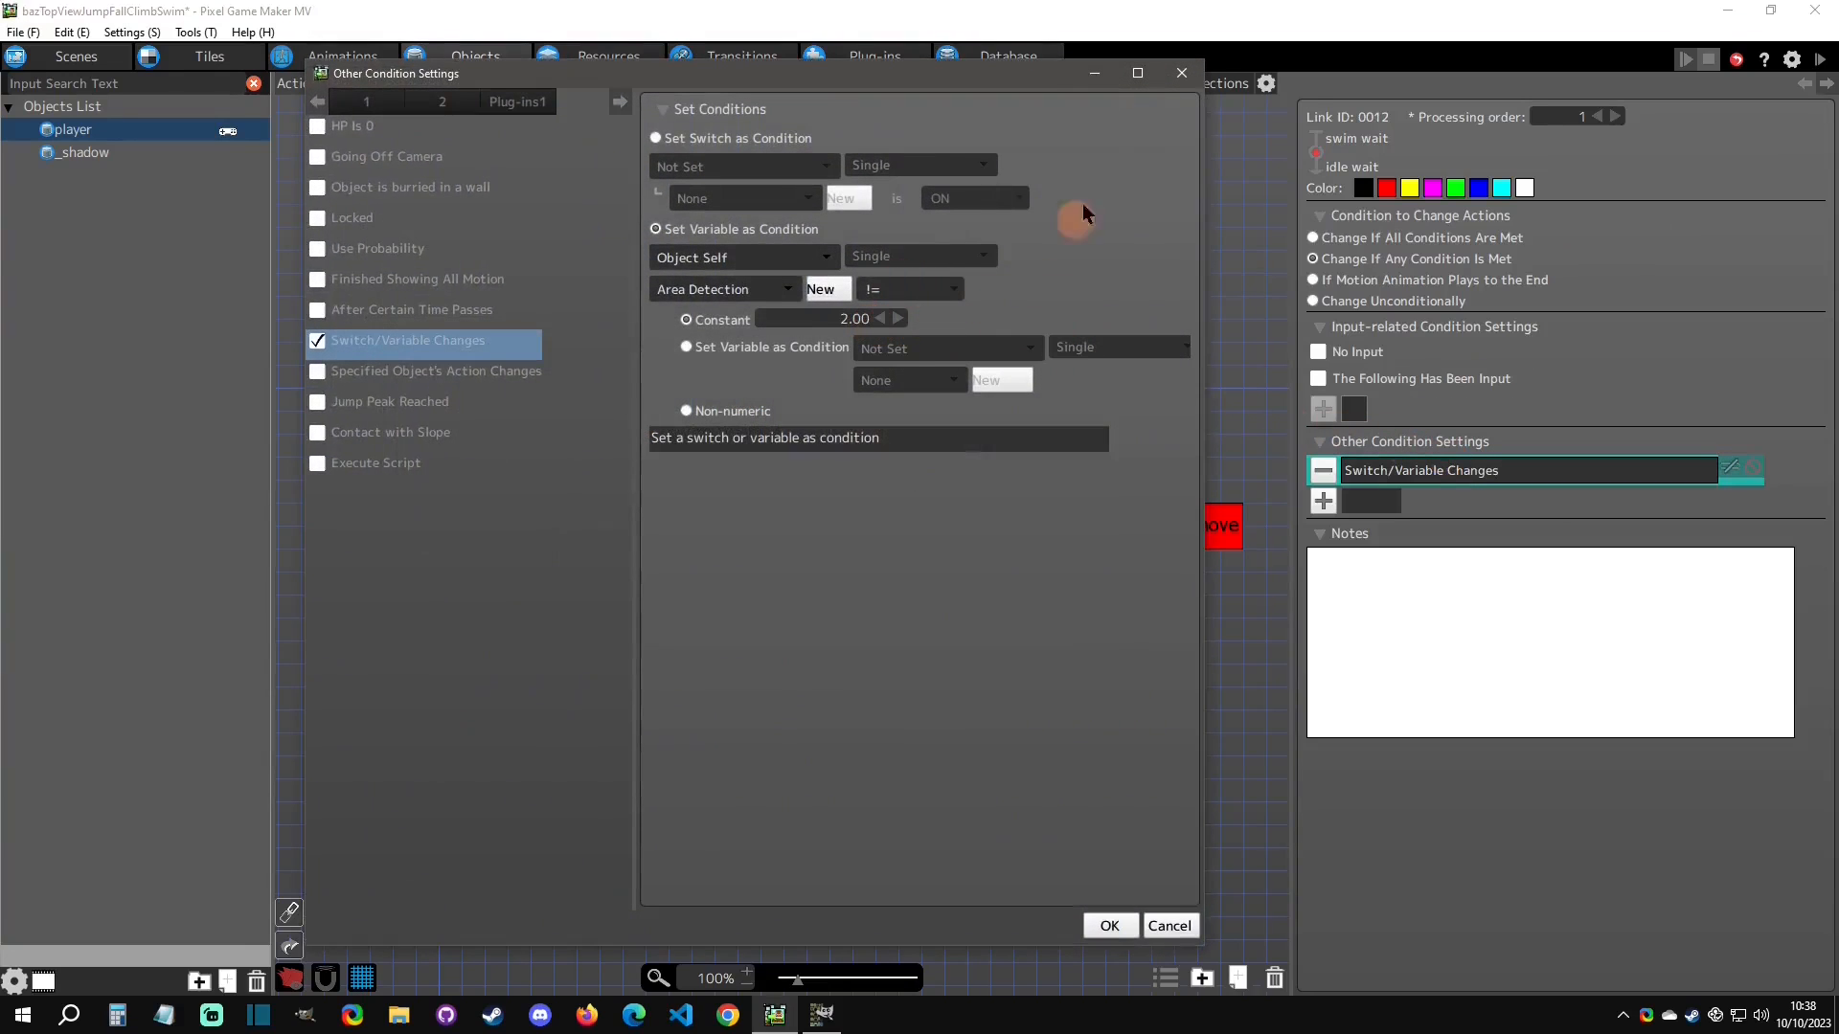
{"action": "left_click", "coordinate": [1181, 73]}
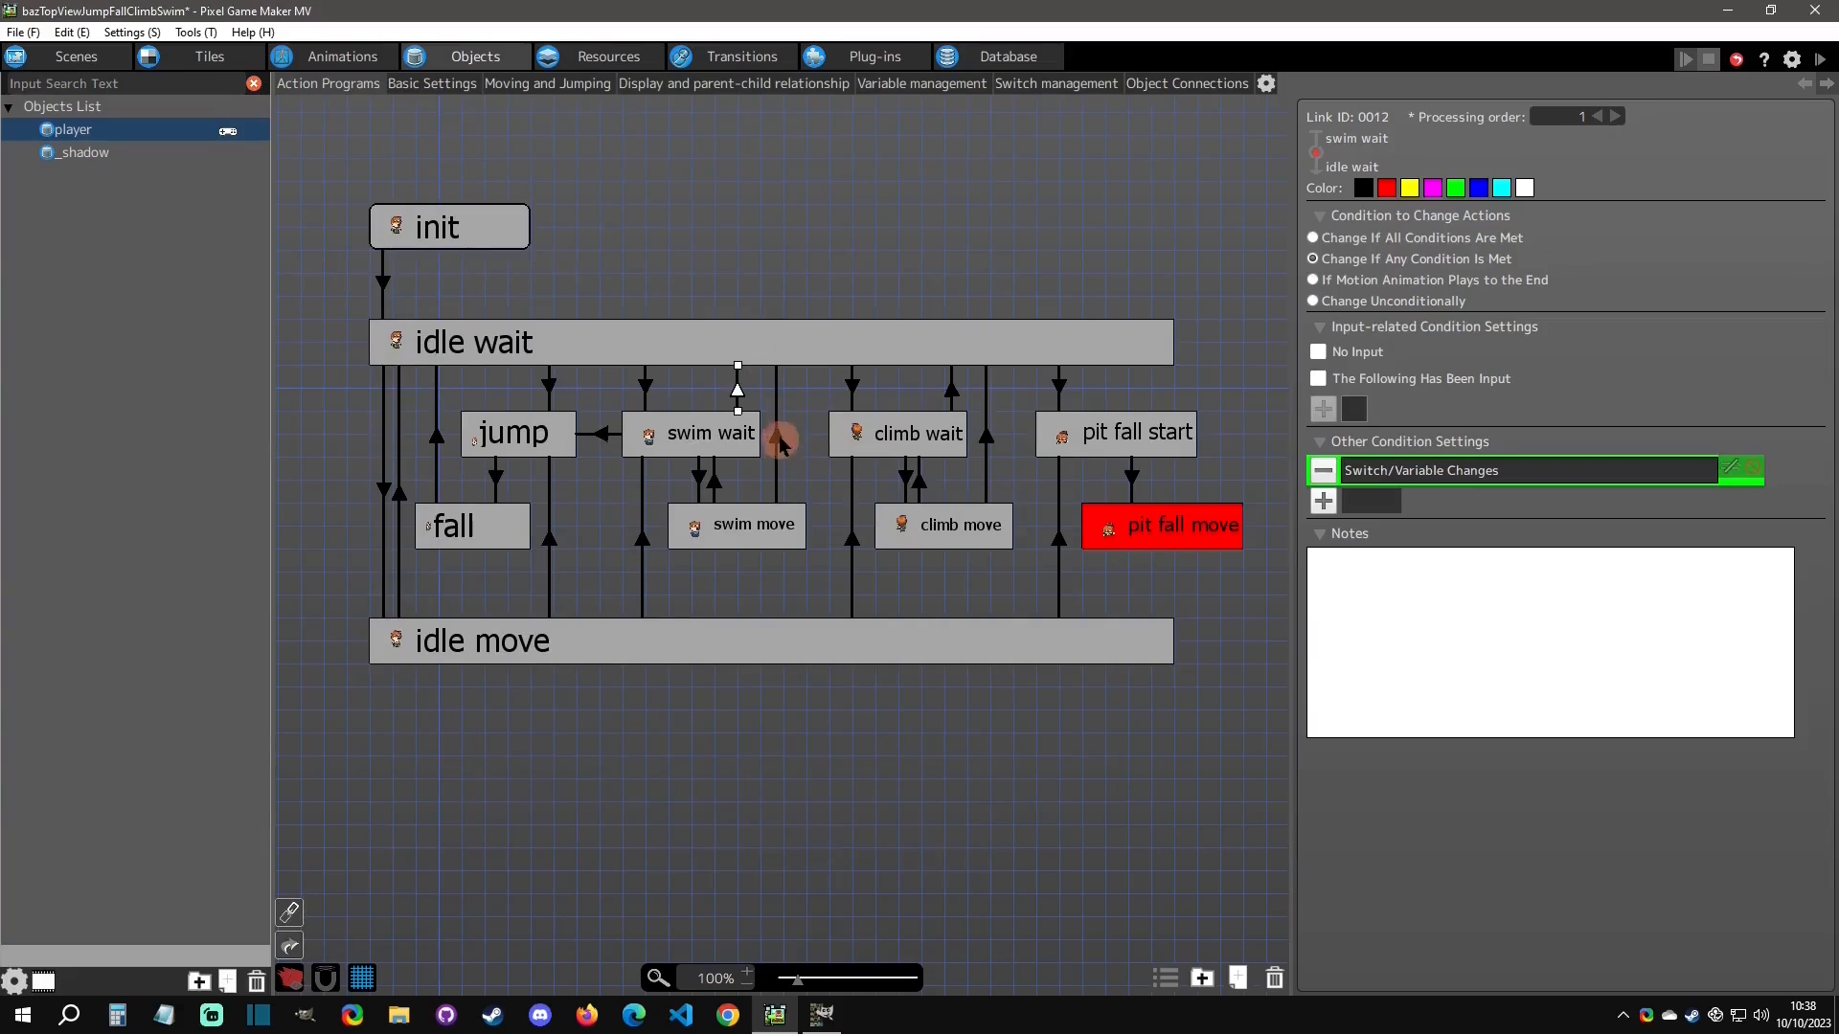
{"action": "left_click", "coordinate": [772, 526]}
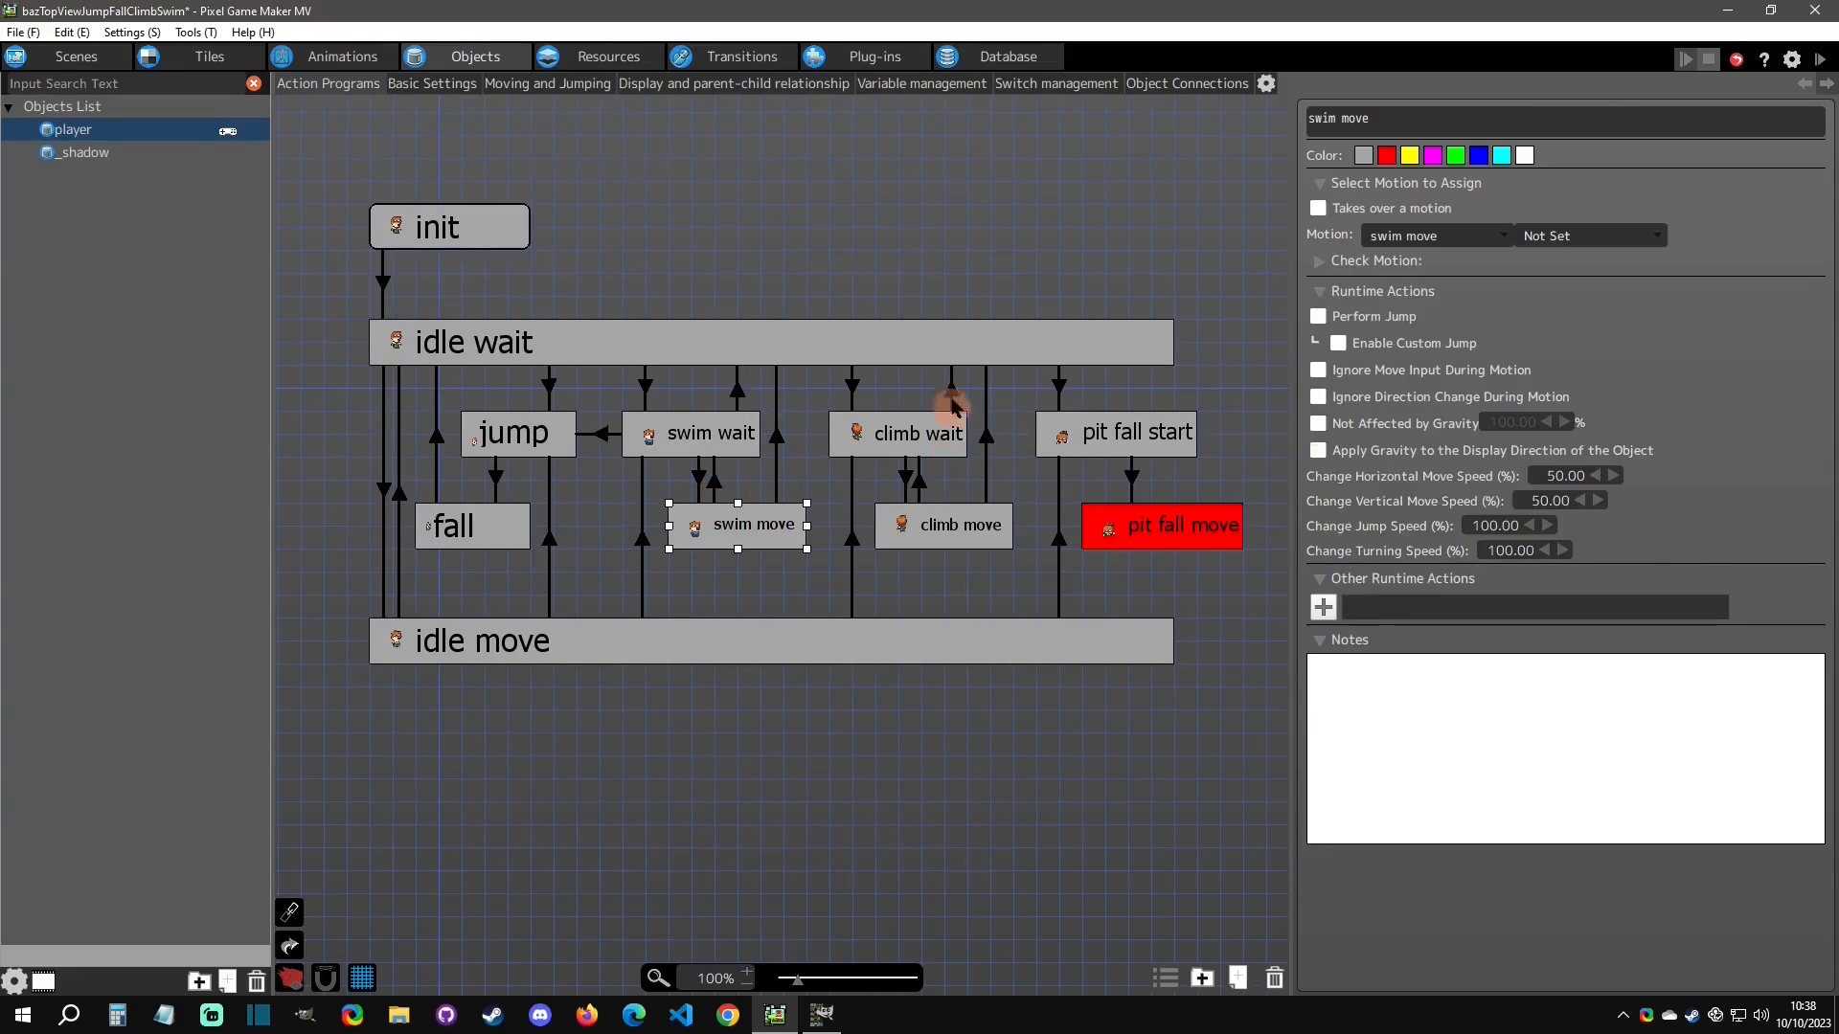
{"action": "left_click", "coordinate": [953, 407]}
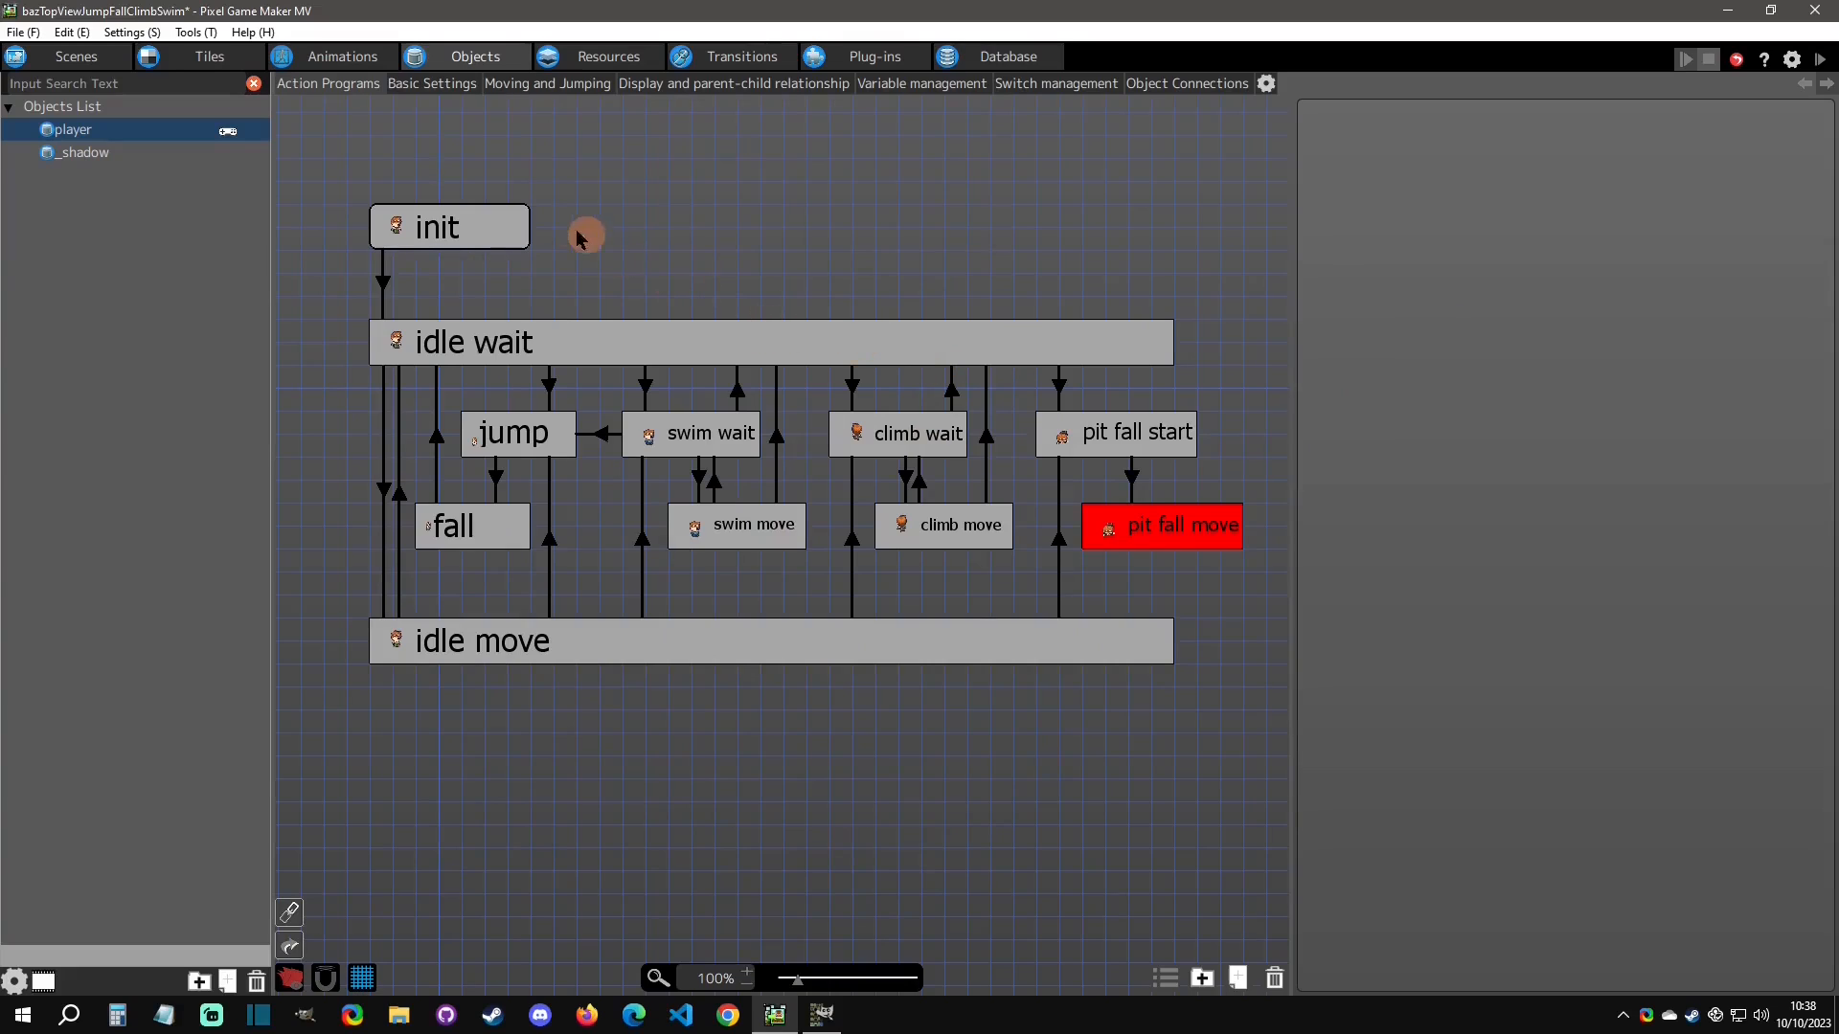
Inspect the area detection numbers assigned to the dark red cliff-face tiles in the tile cave tileset.
{"action": "left_click", "coordinate": [201, 53]}
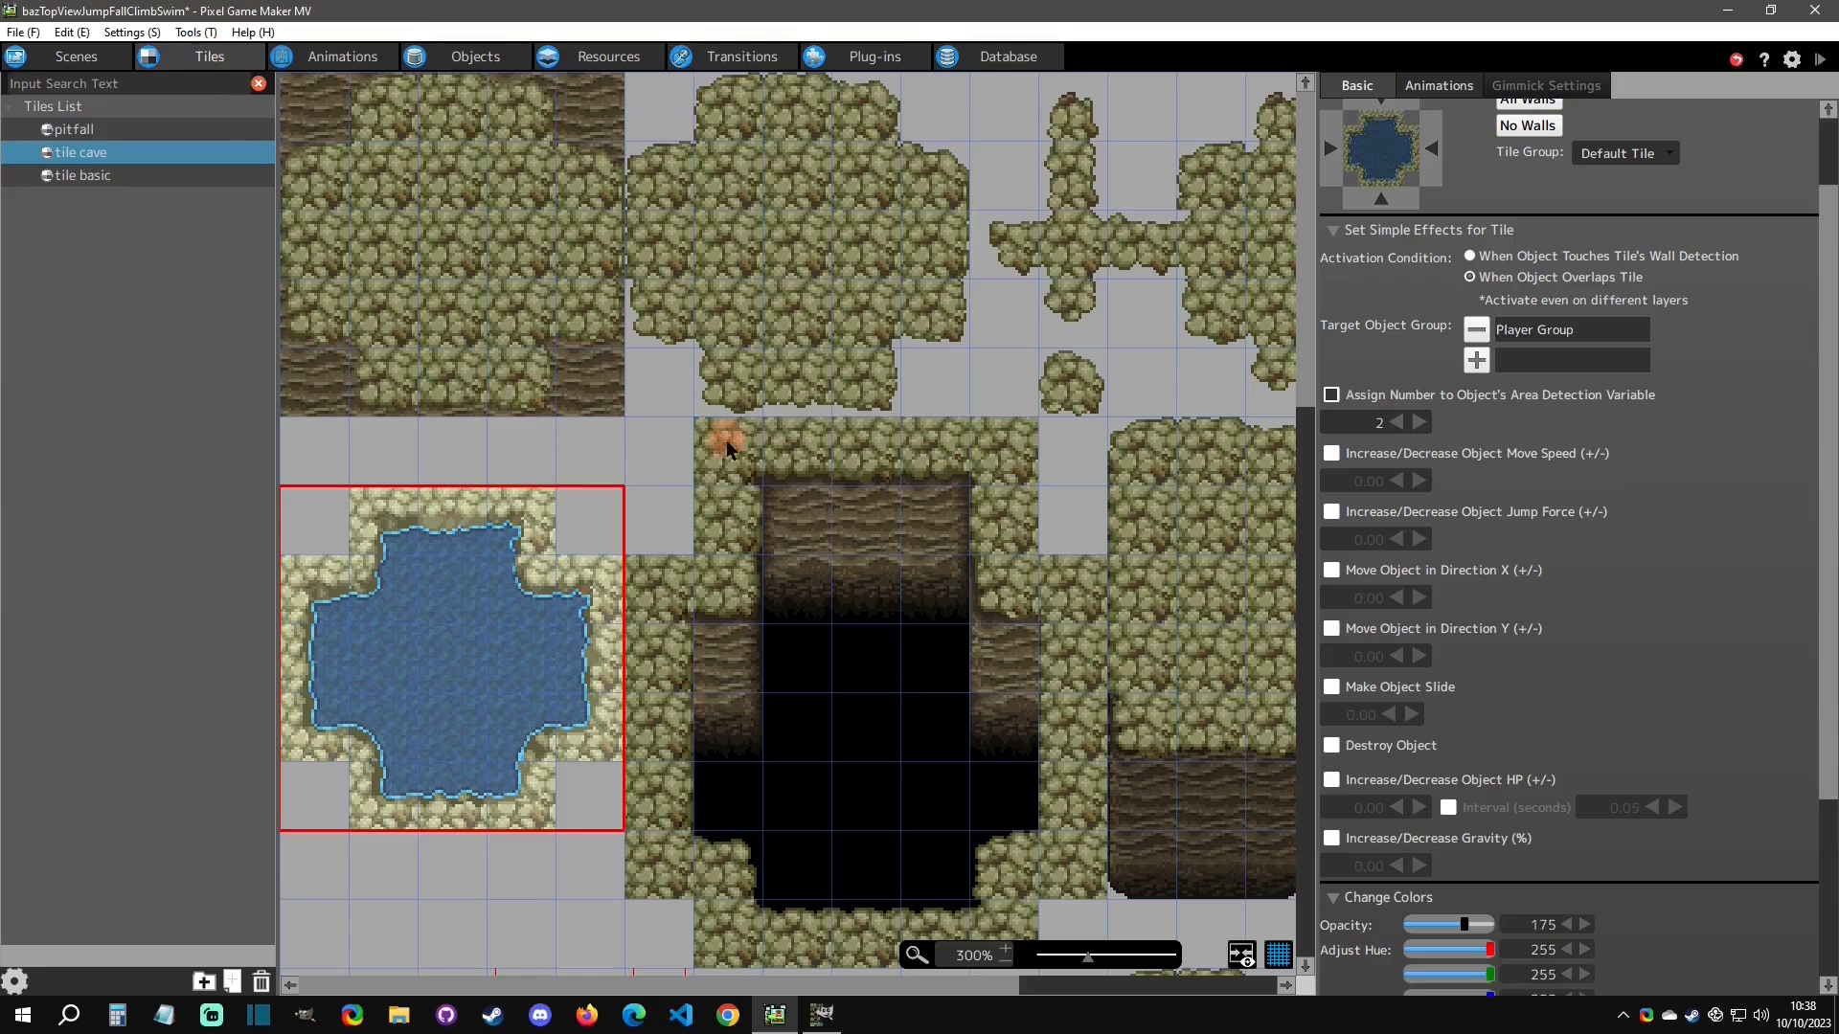
{"action": "scroll", "coordinate": [706, 455], "scroll_direction": "down", "scroll_amount": 2}
{"action": "middle_click_drag", "start_coordinate": [679, 632], "coordinate": [801, 332]}
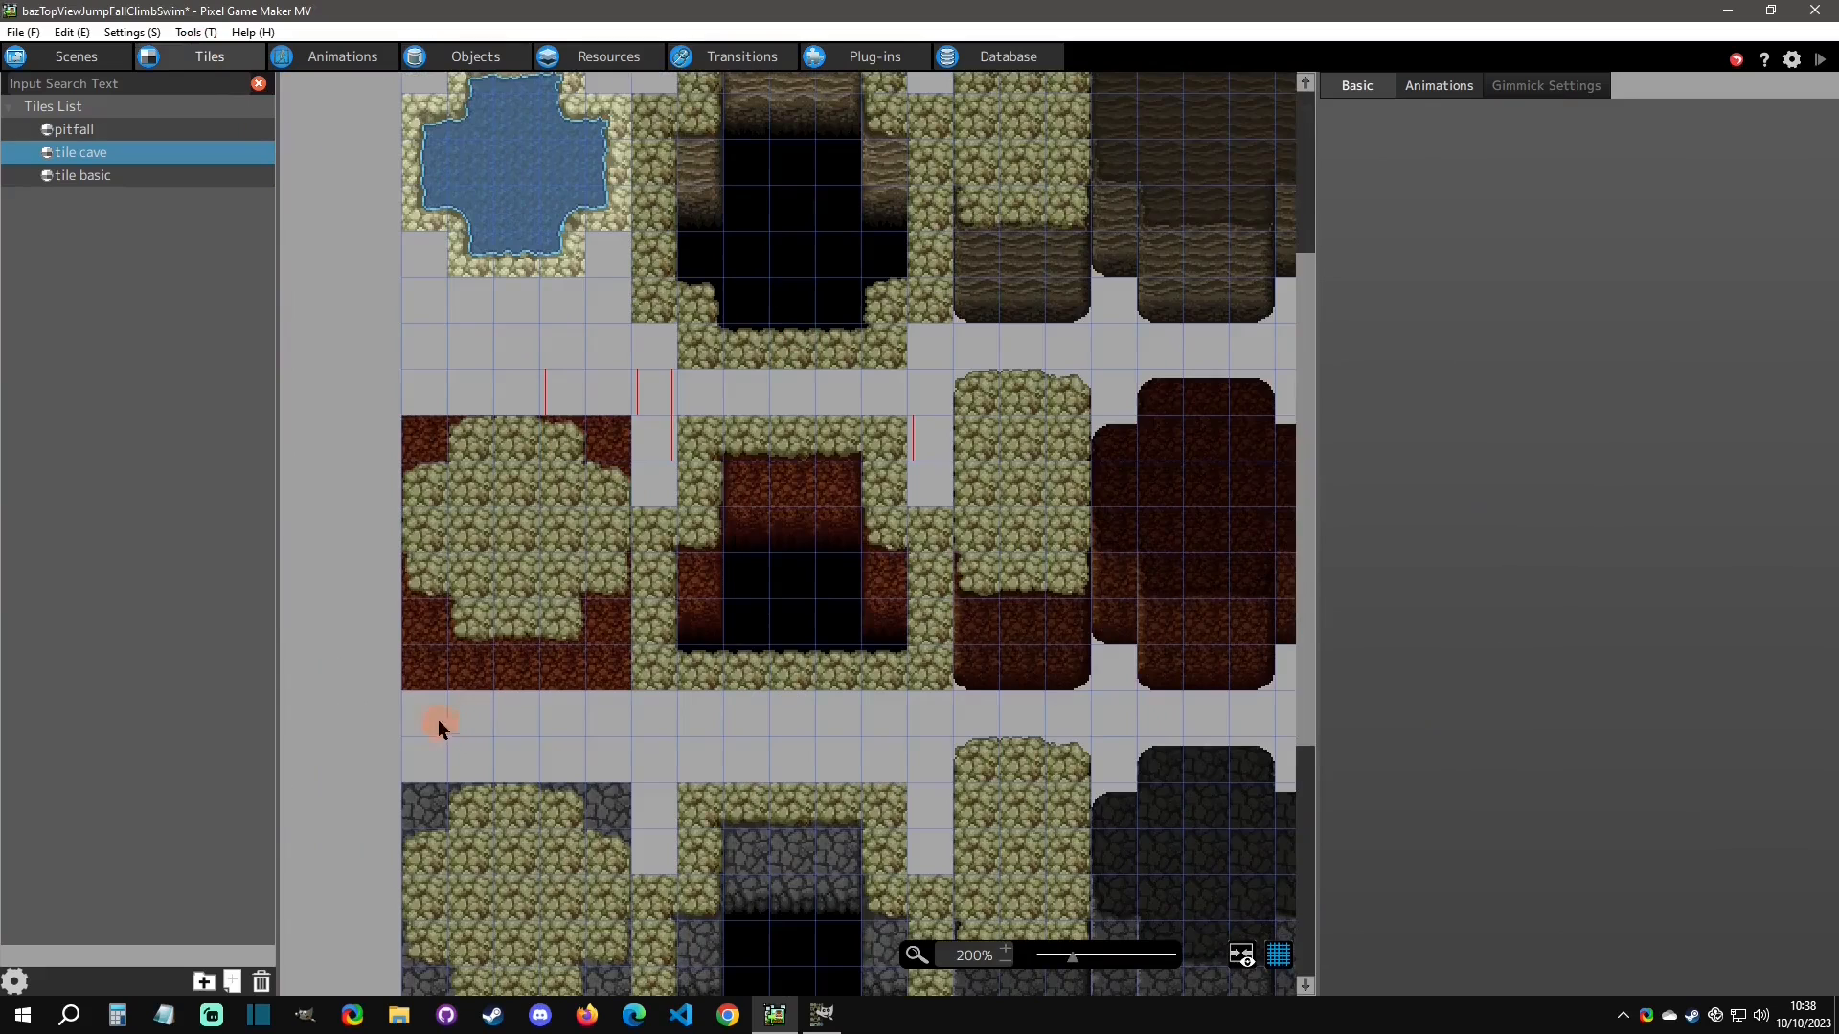
{"action": "left_click", "coordinate": [1011, 636]}
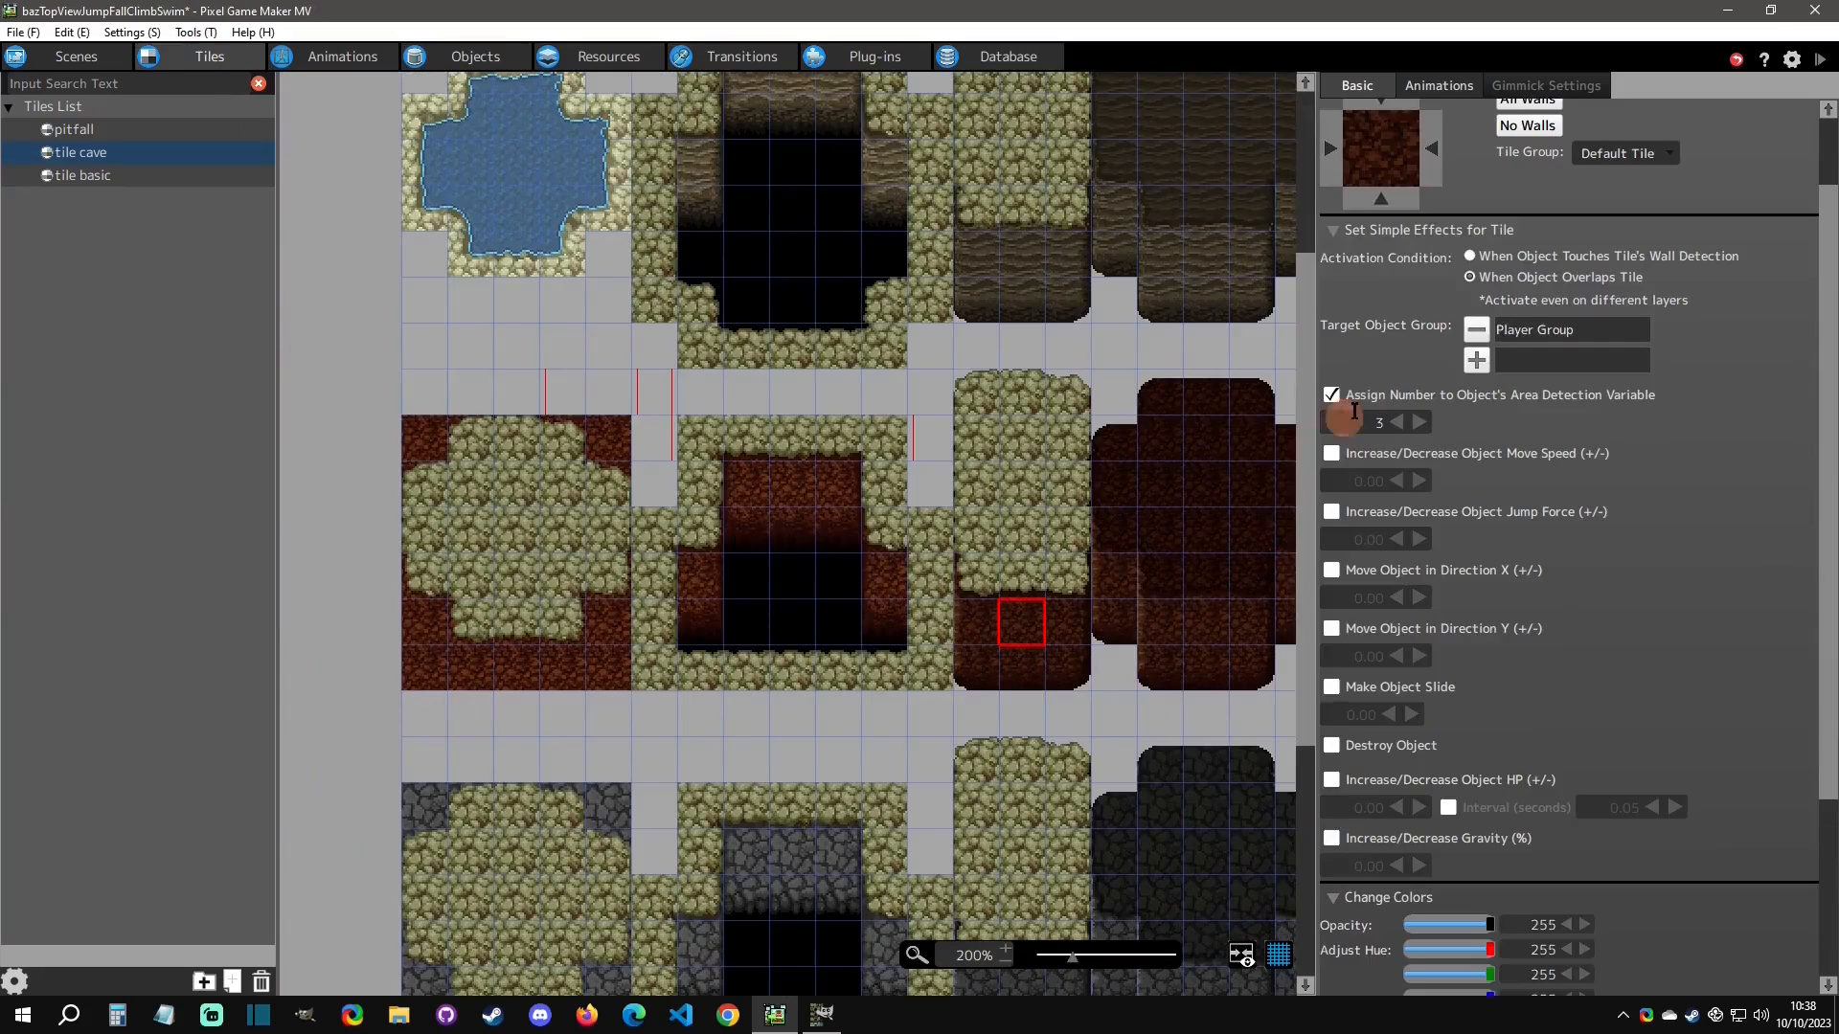
{"action": "left_click", "coordinate": [988, 586]}
{"action": "left_click", "coordinate": [1021, 591]}
{"action": "left_click", "coordinate": [988, 621]}
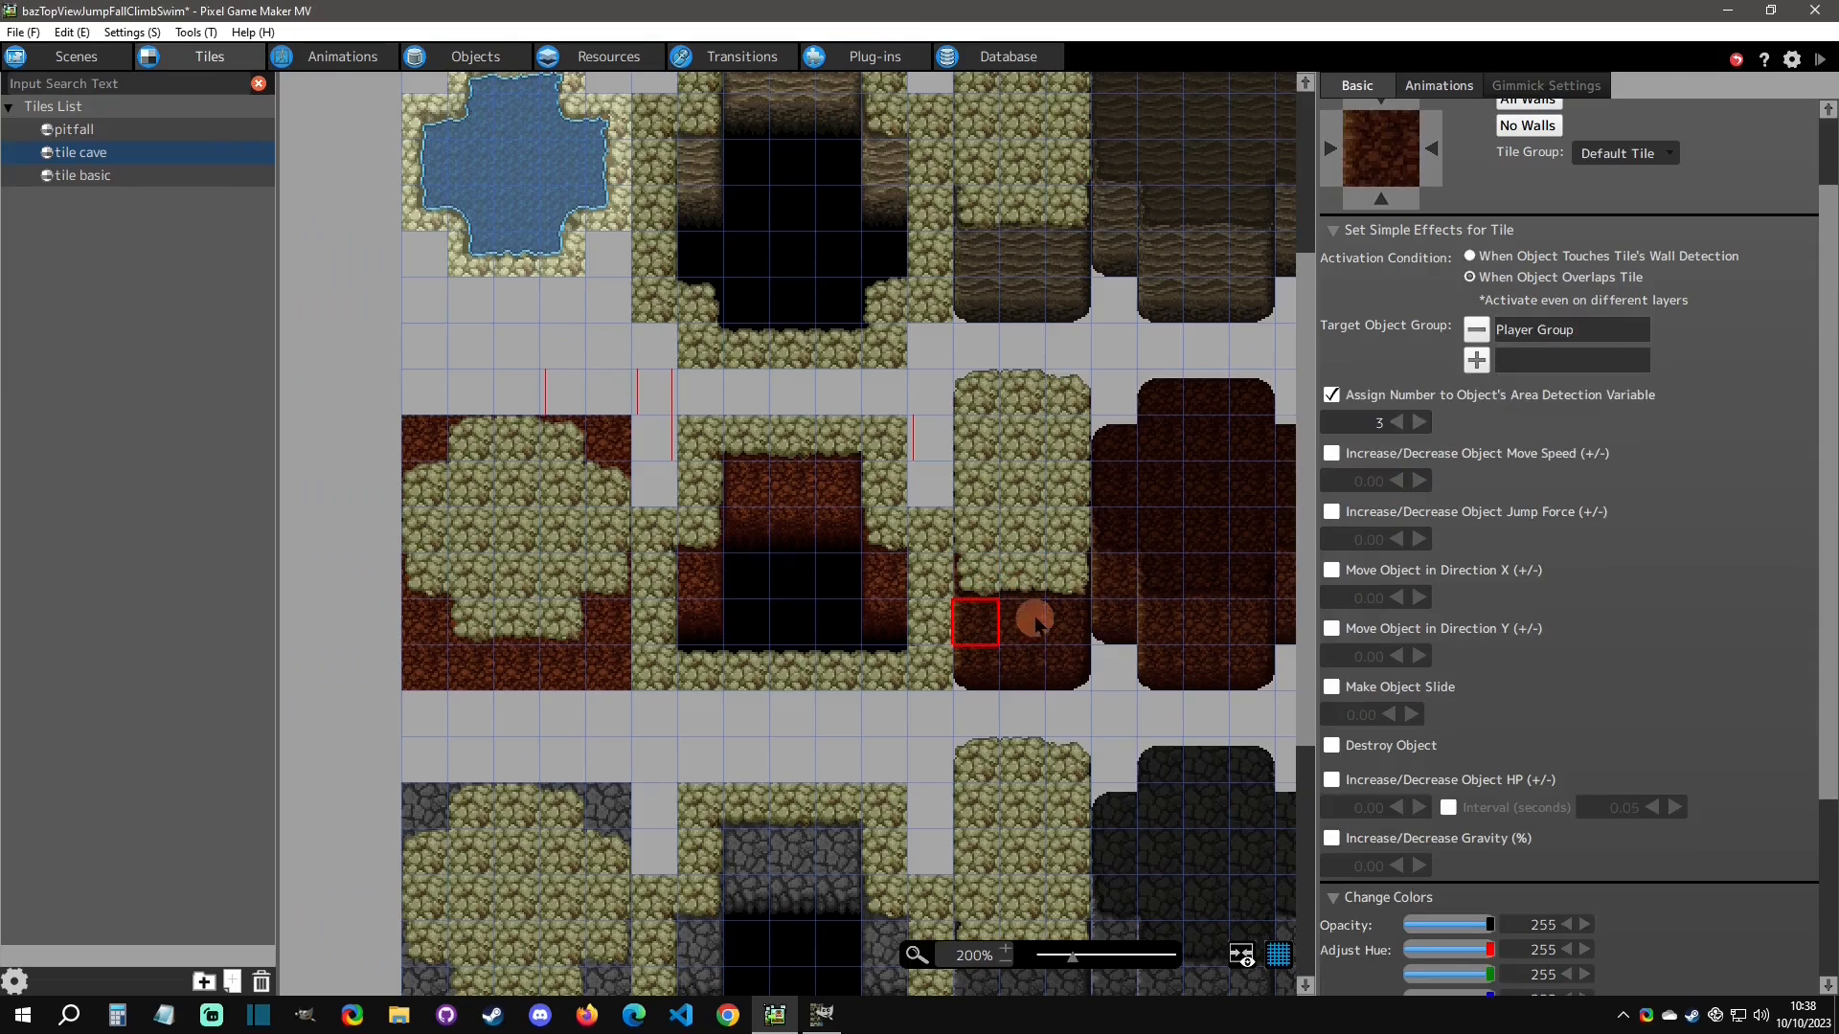
{"action": "left_click", "coordinate": [1032, 621]}
{"action": "left_click", "coordinate": [1063, 626]}
{"action": "left_click", "coordinate": [1032, 657]}
{"action": "left_click", "coordinate": [987, 663]}
{"action": "left_click", "coordinate": [1063, 661]}
{"action": "left_click", "coordinate": [1038, 661]}
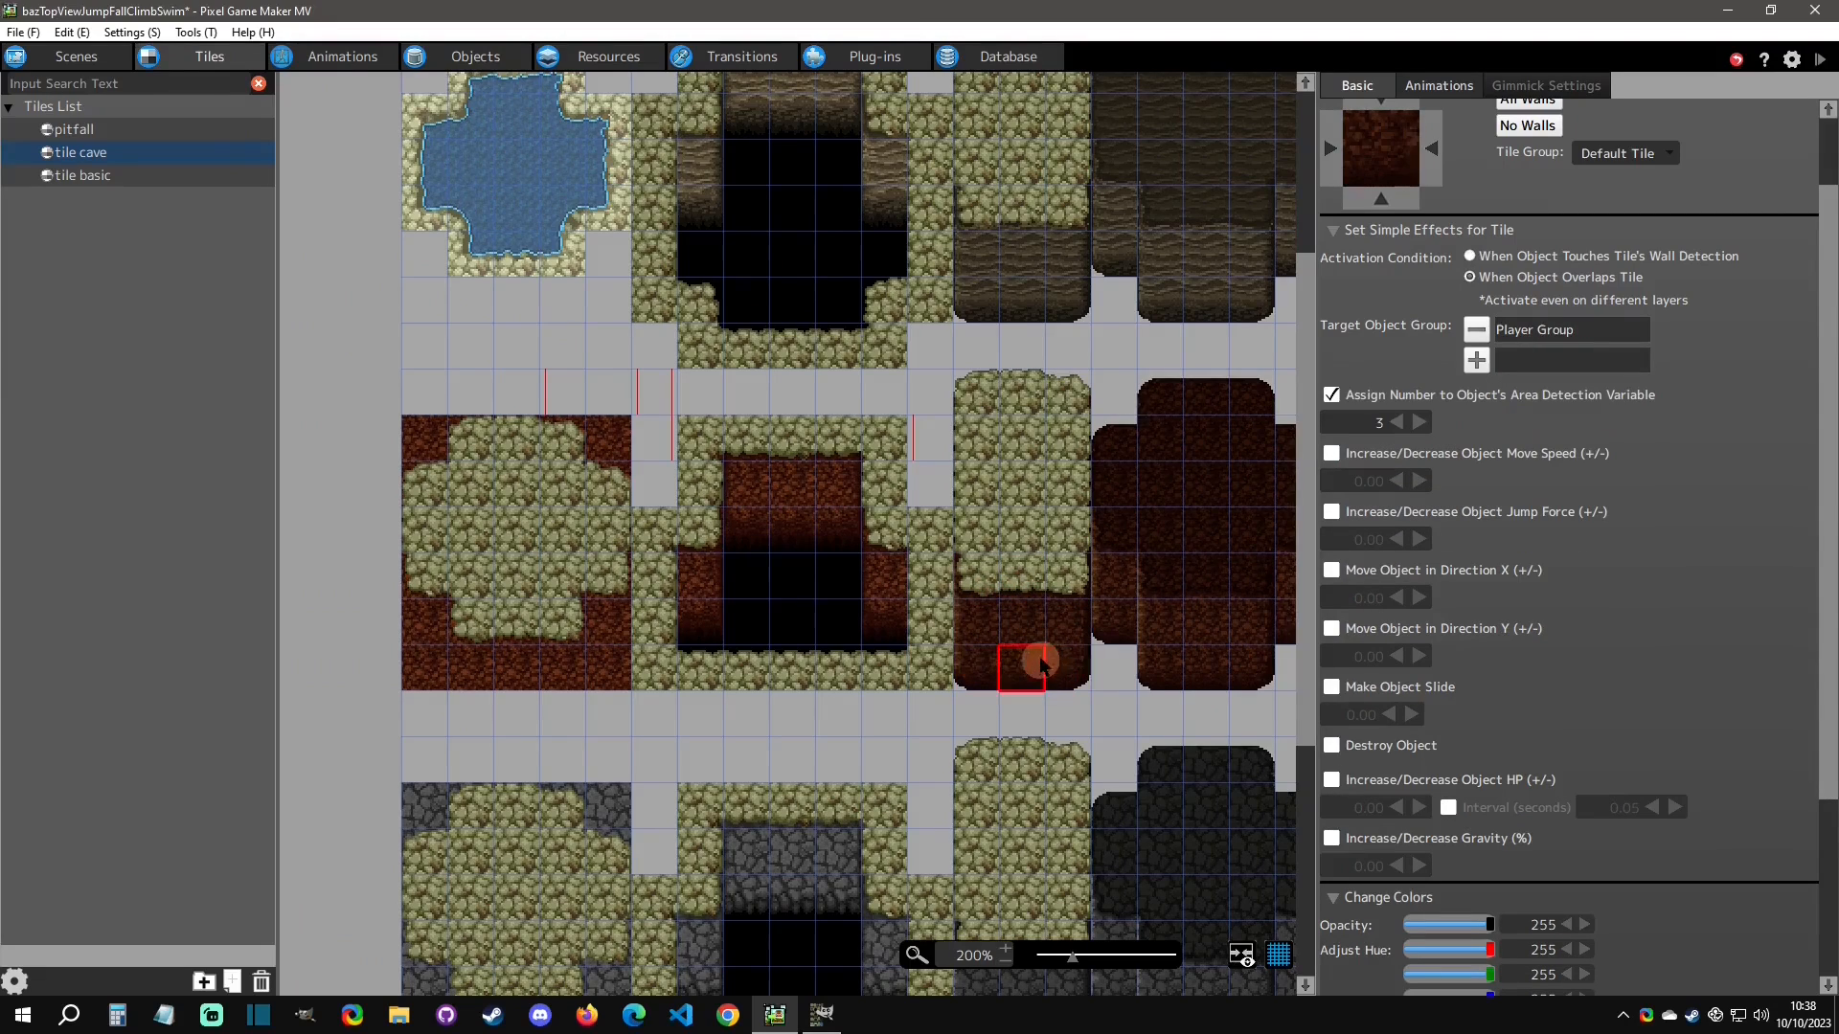
{"action": "left_click", "coordinate": [1025, 628]}
{"action": "left_click", "coordinate": [990, 632]}
{"action": "left_click", "coordinate": [1021, 635]}
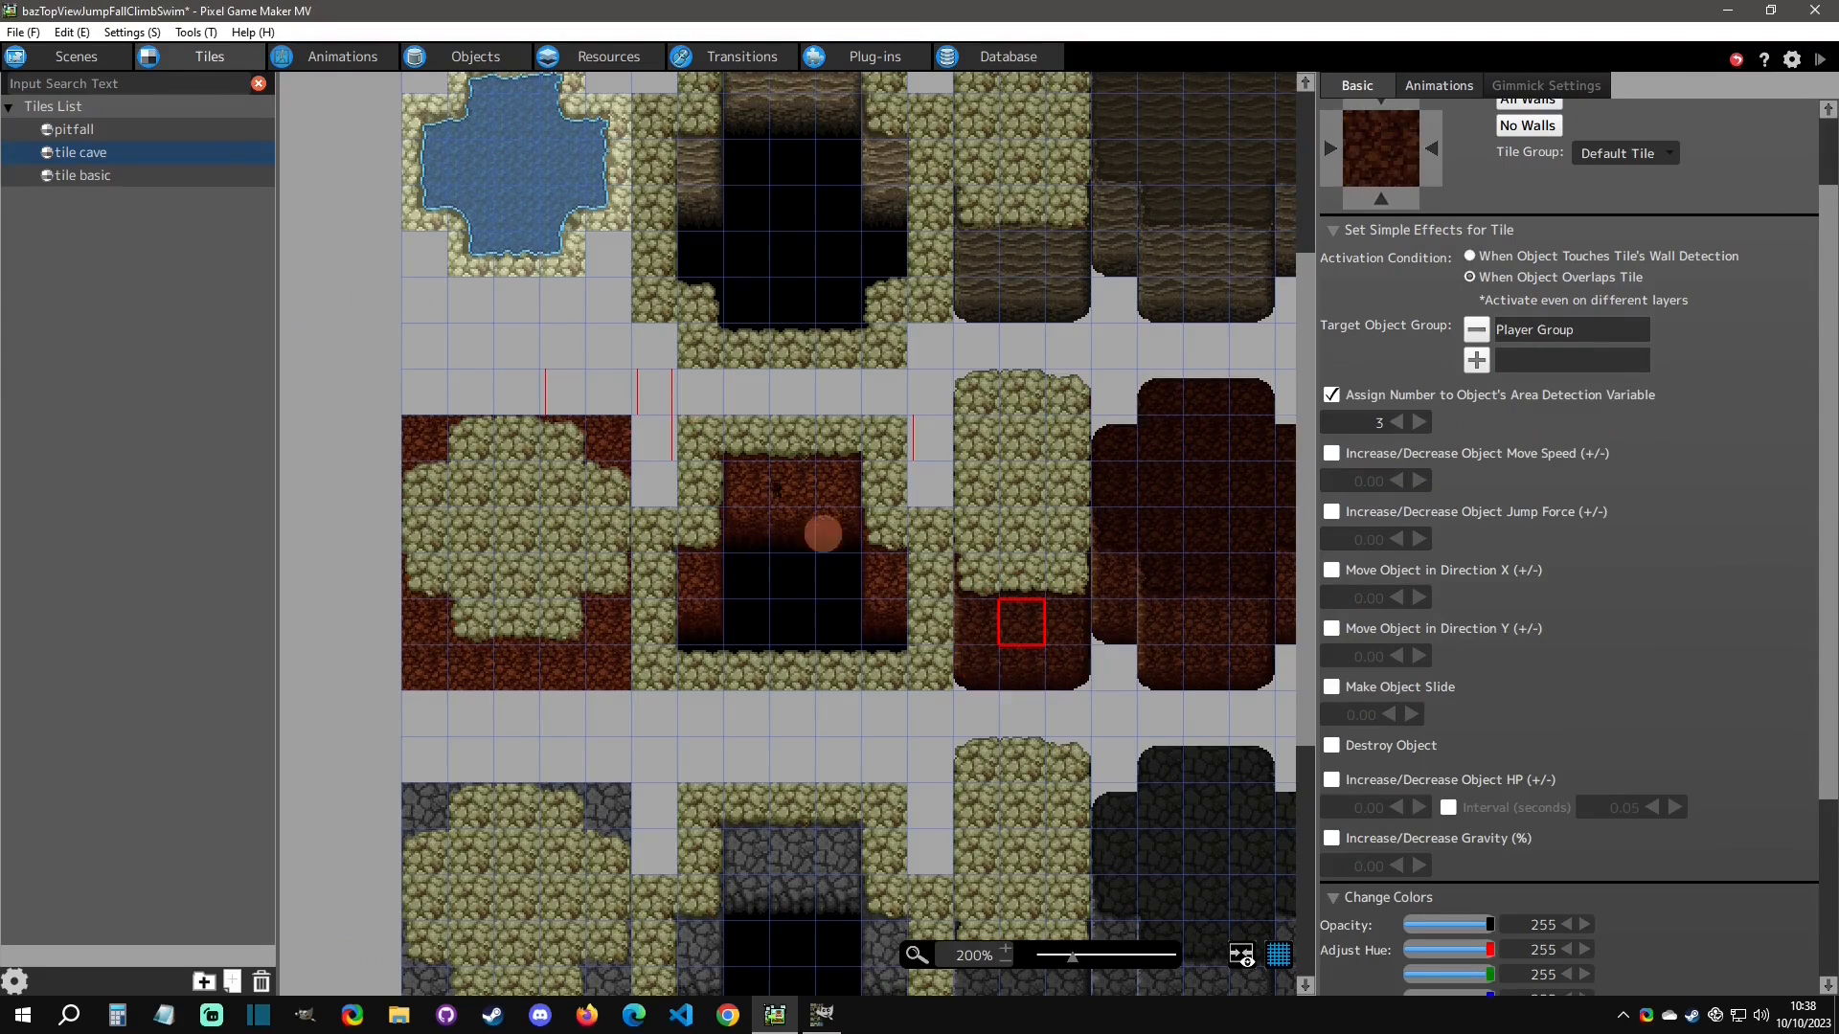
Return to the player's action programs and check the motions assigned to swim wait and swim move.
{"action": "left_click", "coordinate": [496, 55]}
{"action": "left_click", "coordinate": [689, 433]}
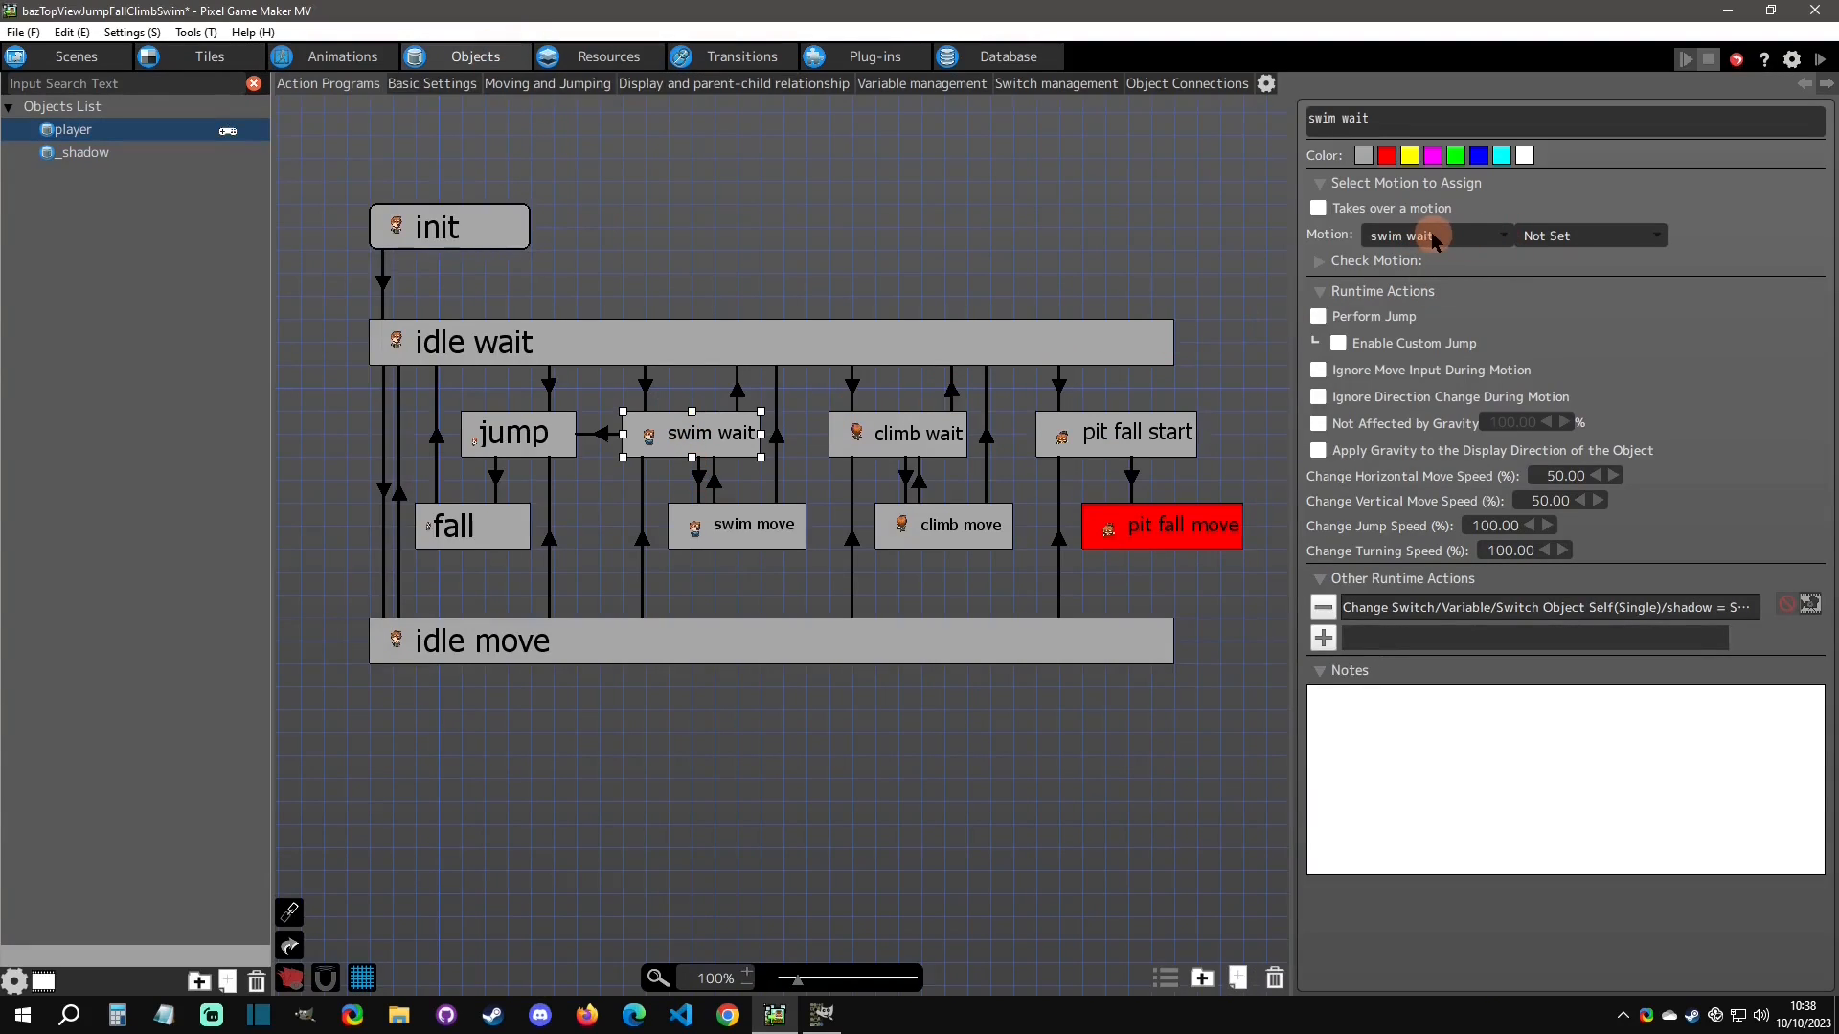
{"action": "left_click", "coordinate": [786, 502]}
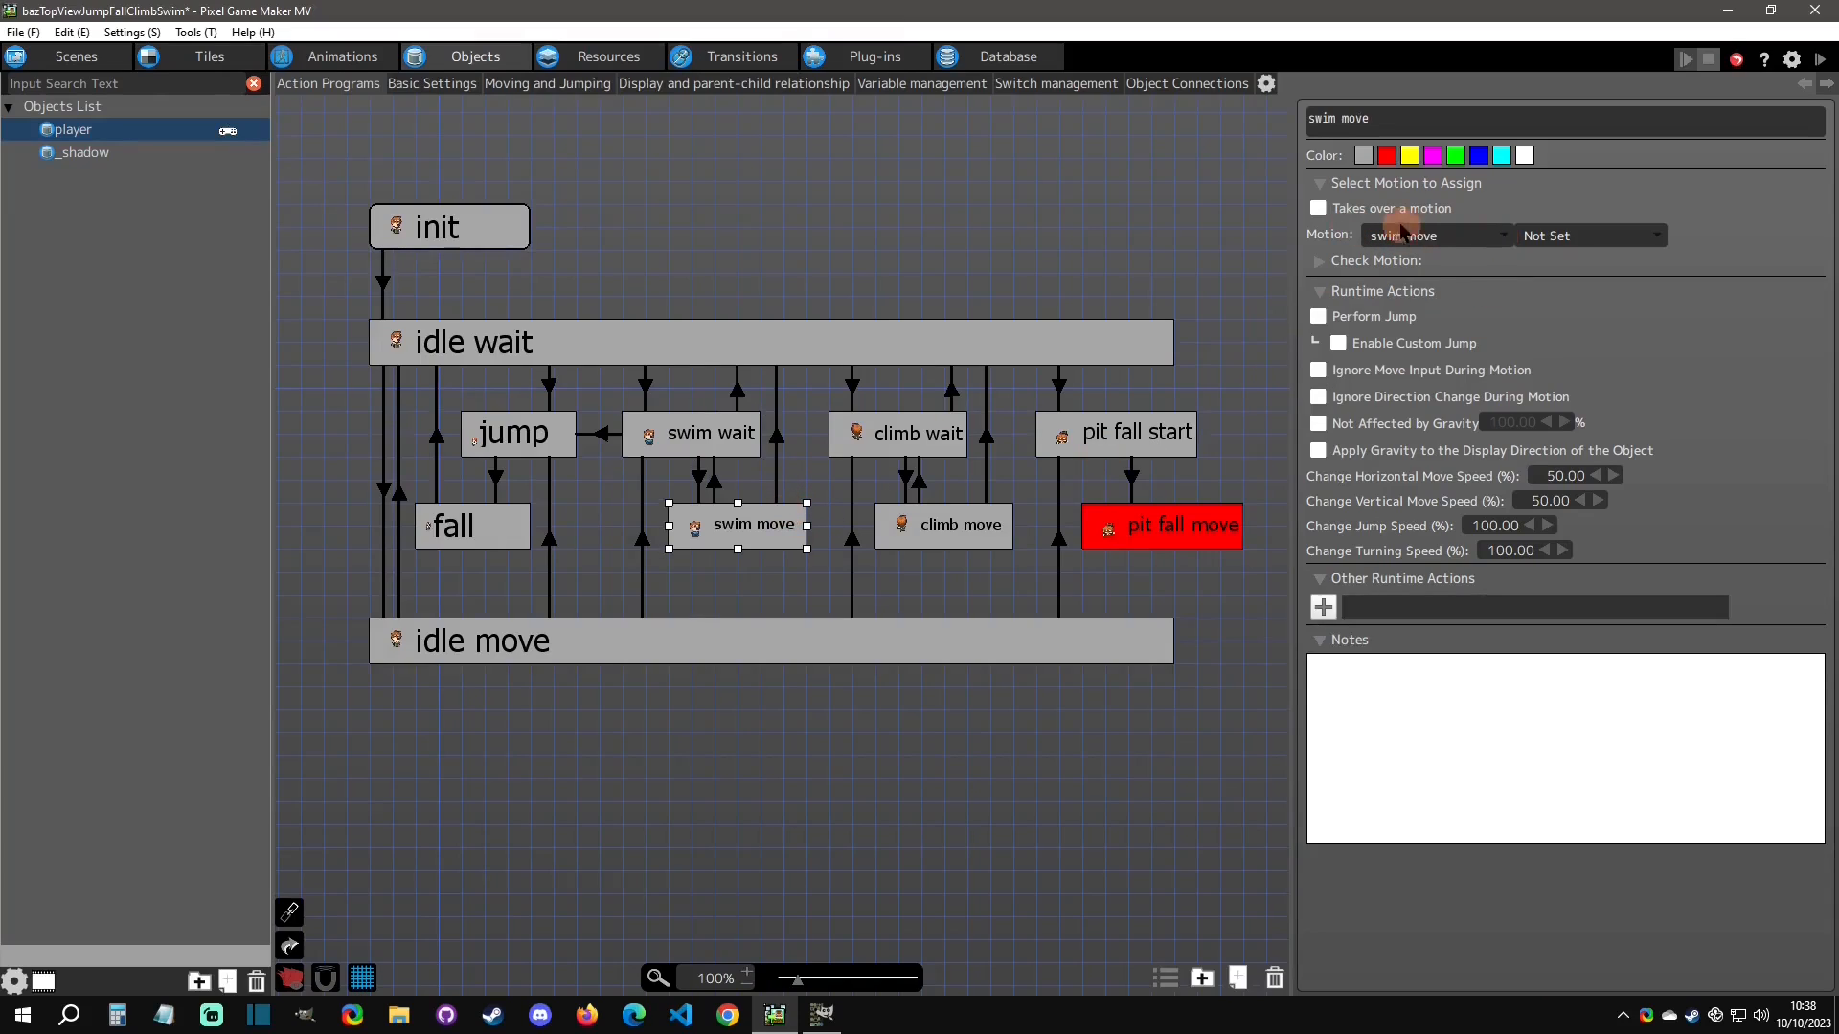
Review the climb wait action's motion and shadow switch change, along with the climb move action's settings.
{"action": "left_click", "coordinate": [911, 453]}
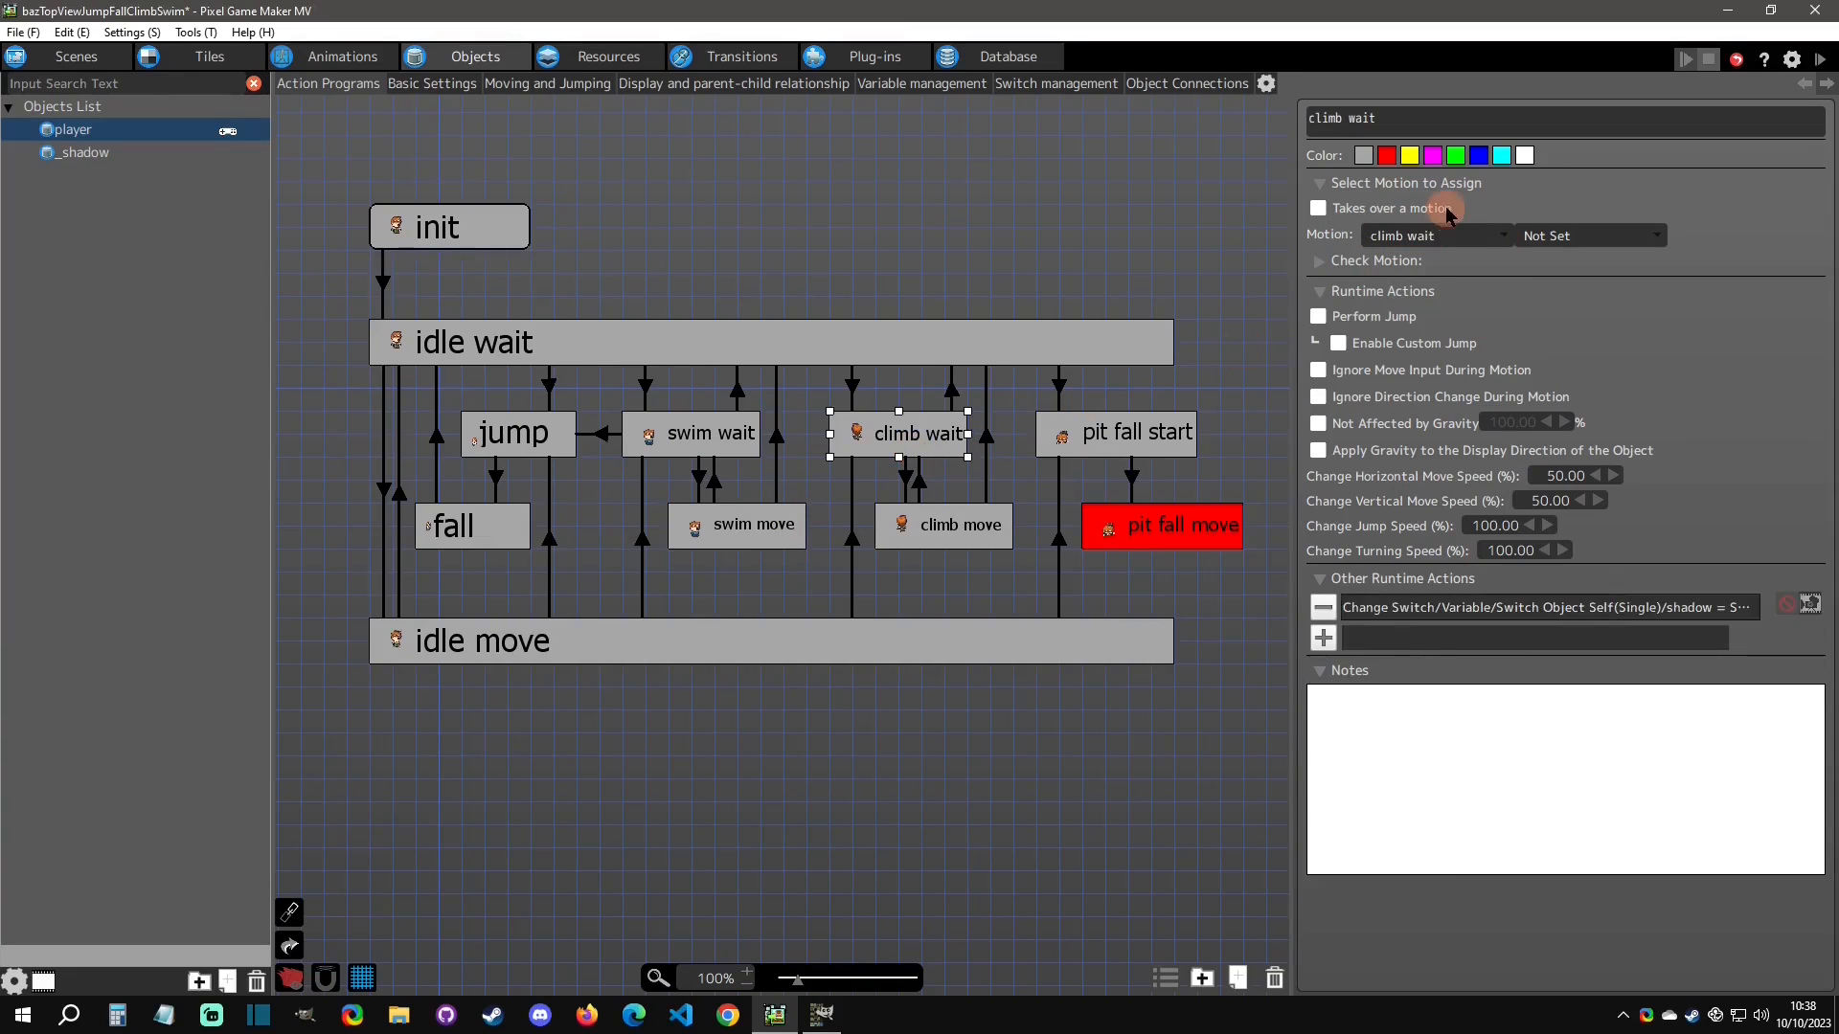
{"action": "double_click", "coordinate": [1590, 610]}
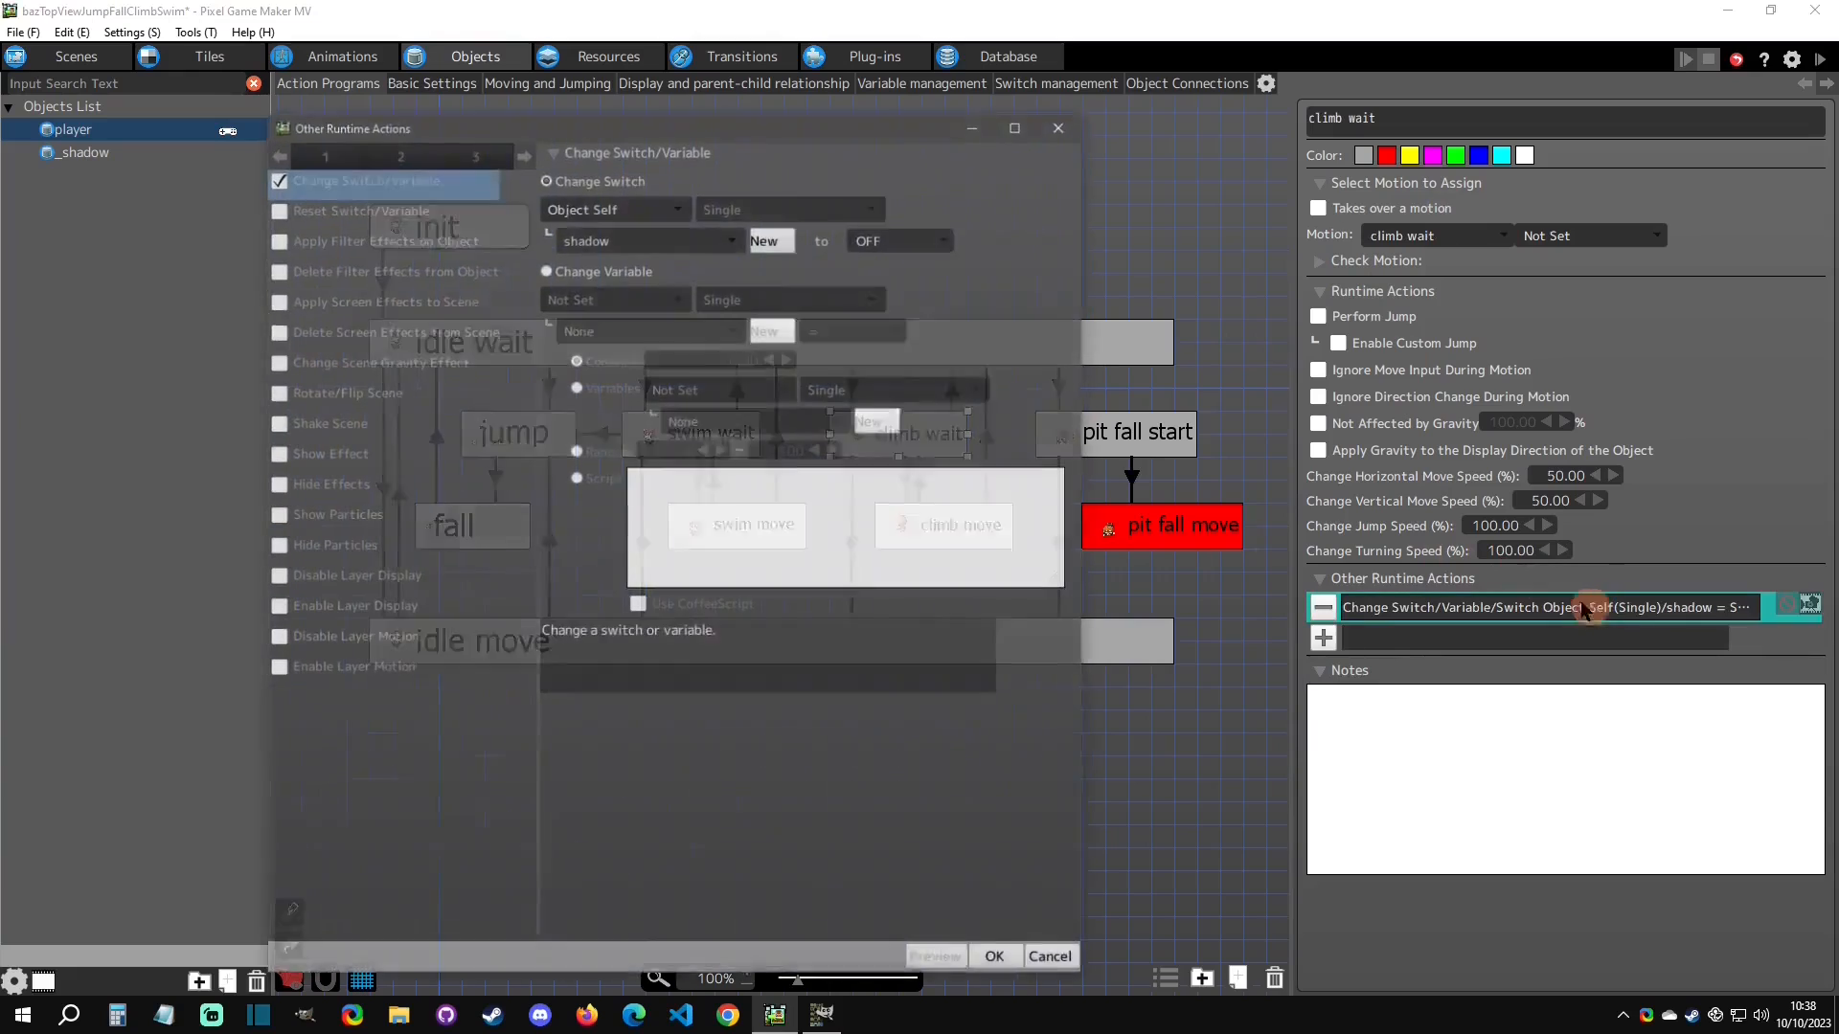
{"action": "left_click", "coordinate": [1063, 122]}
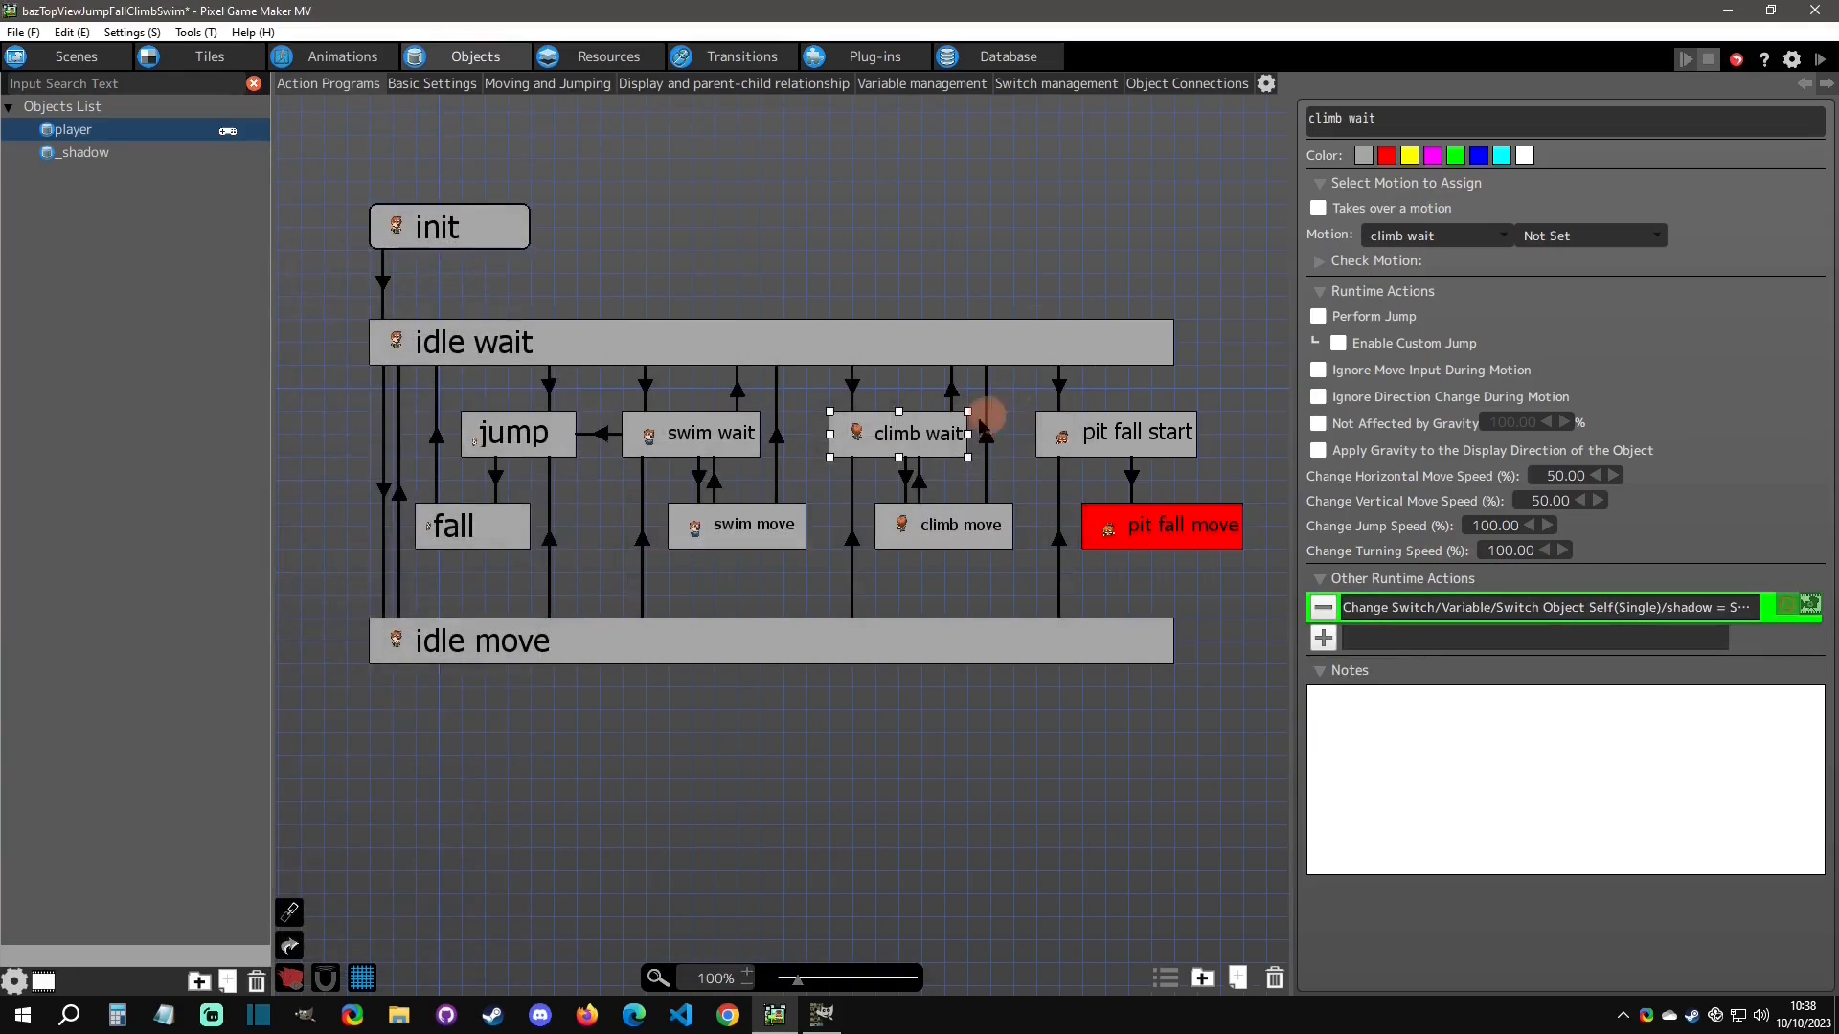
{"action": "left_click", "coordinate": [940, 521]}
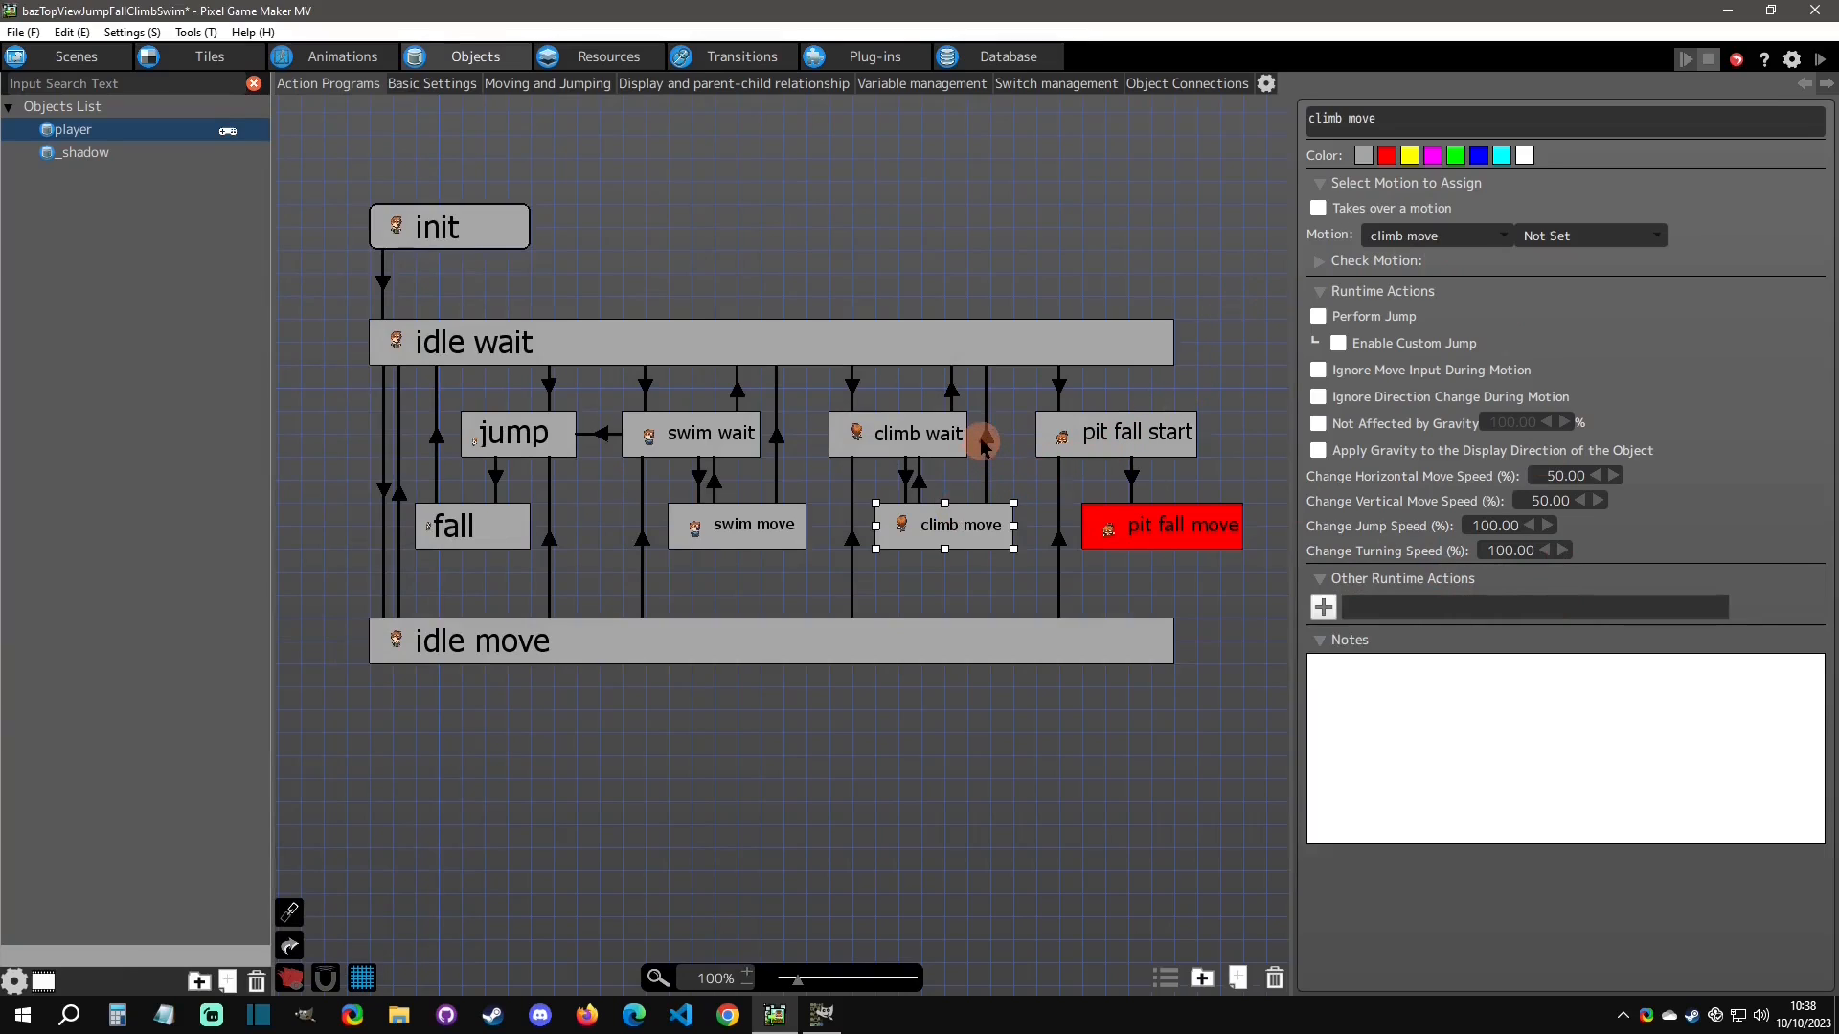
Examine the variable condition on the link from idle wait to pit fall start.
{"action": "left_click", "coordinate": [1058, 402]}
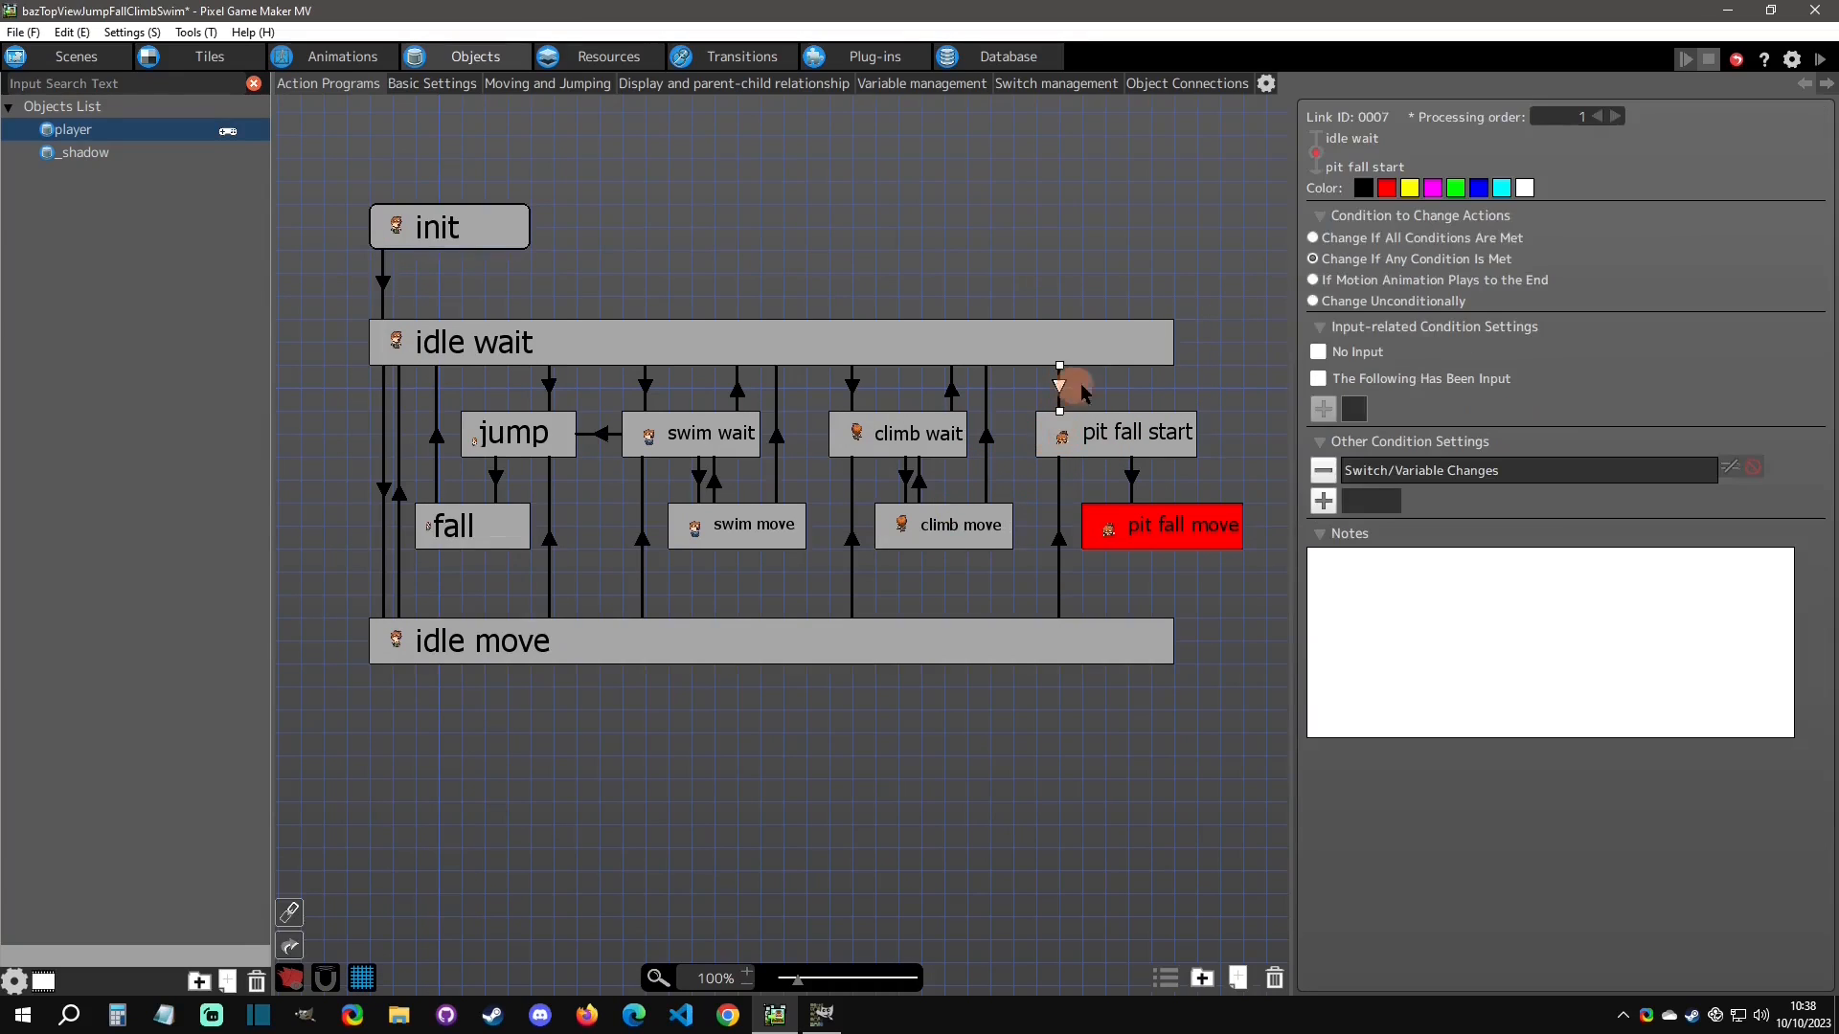
{"action": "double_click", "coordinate": [1498, 469]}
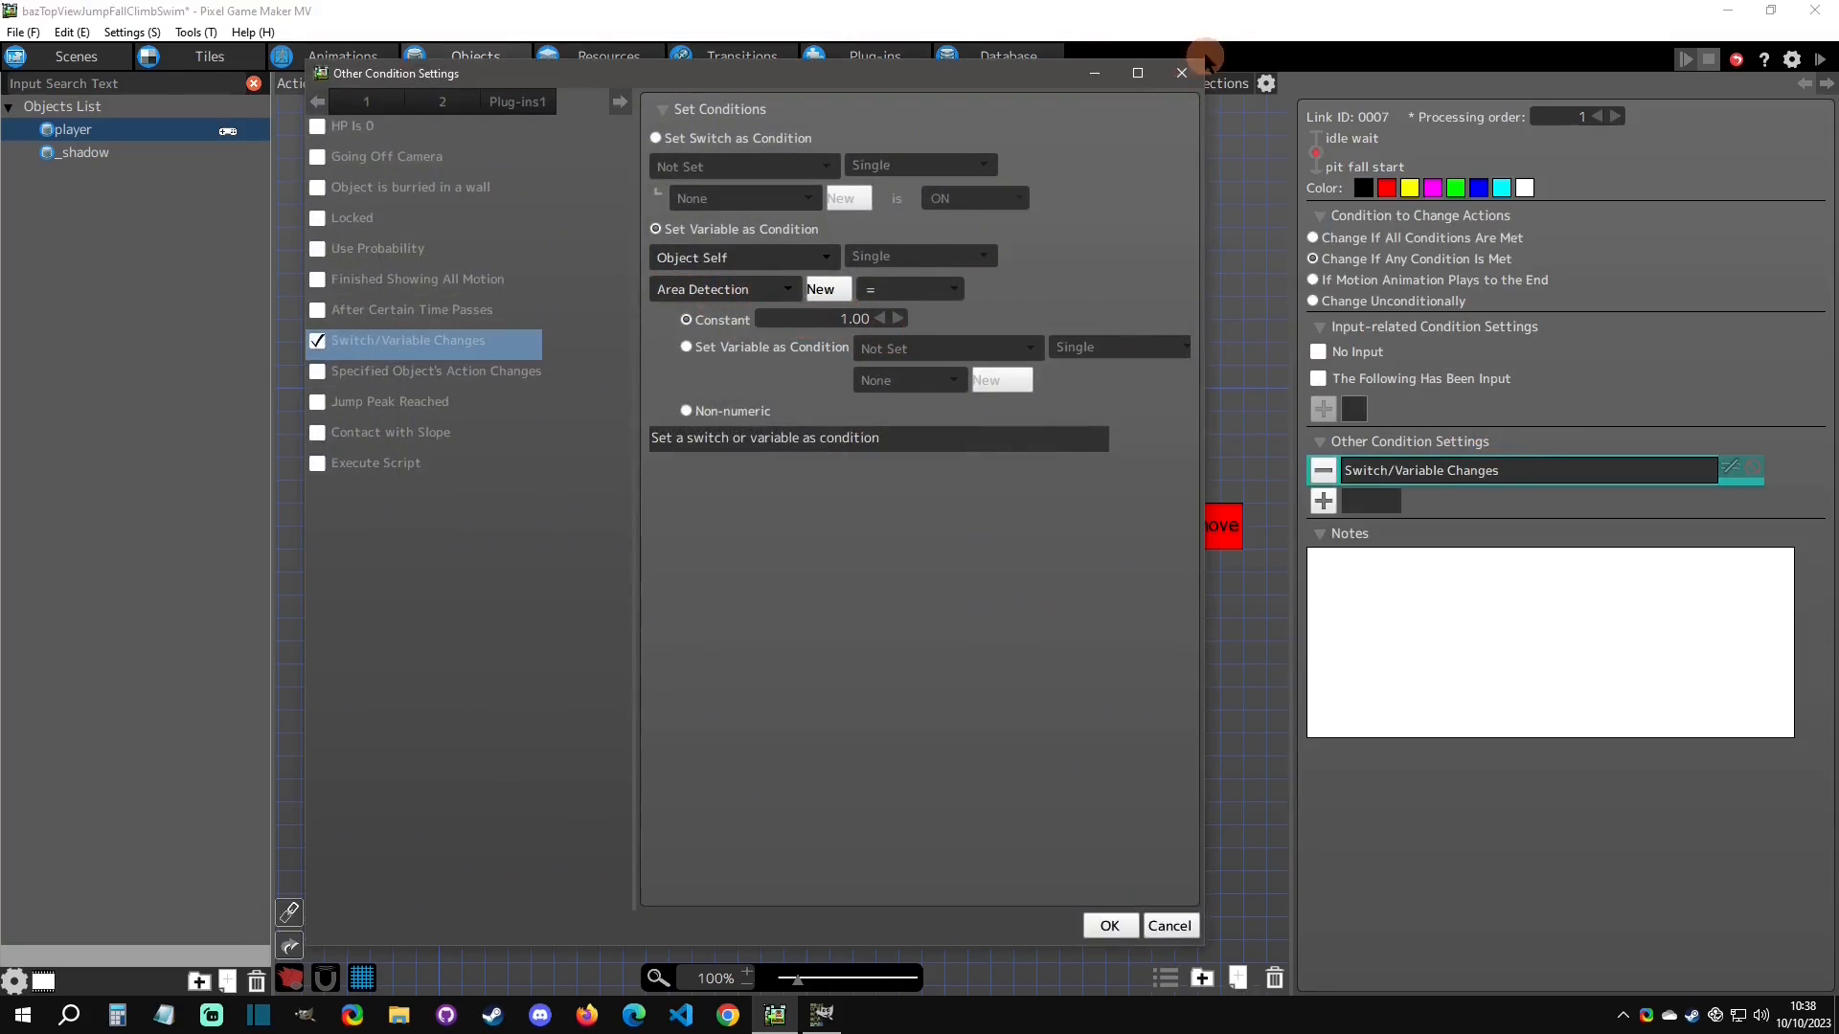
{"action": "left_click", "coordinate": [1180, 72]}
Inspect the simple effect settings of the black pit tiles in the tile cave tileset.
{"action": "left_click", "coordinate": [335, 56]}
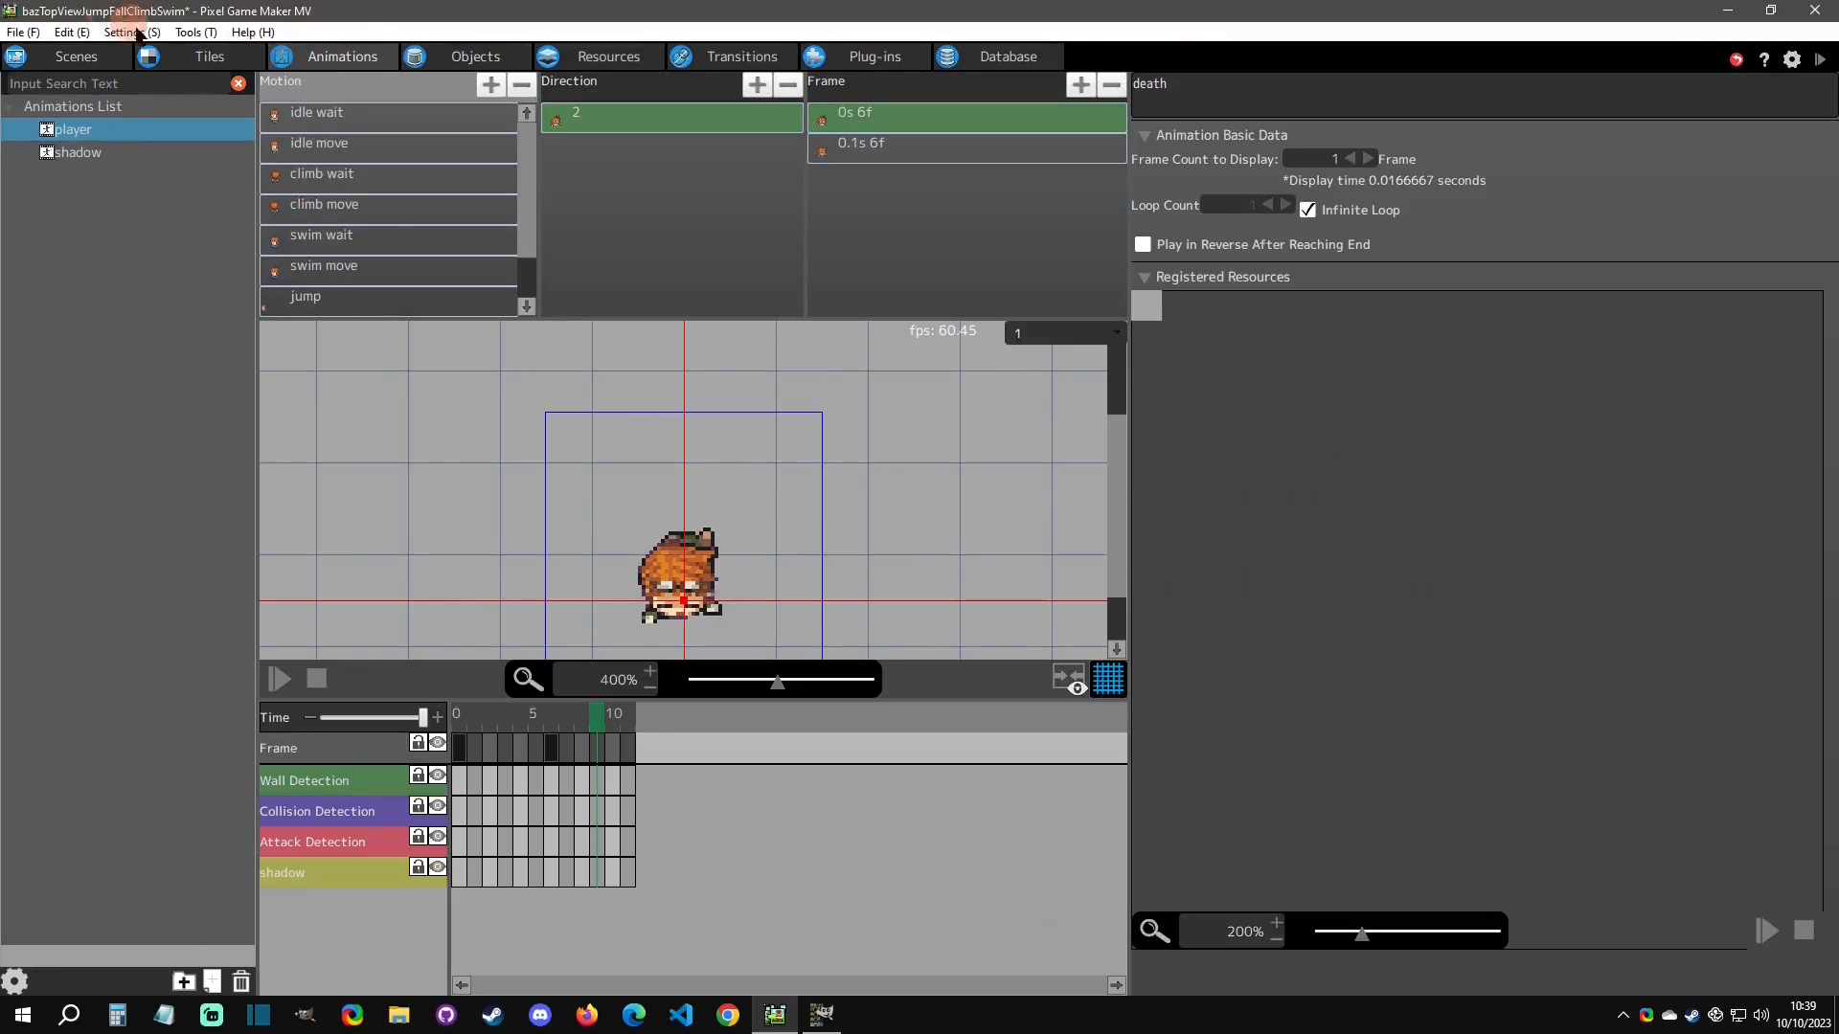
{"action": "left_click", "coordinate": [203, 55]}
{"action": "left_click", "coordinate": [667, 247]}
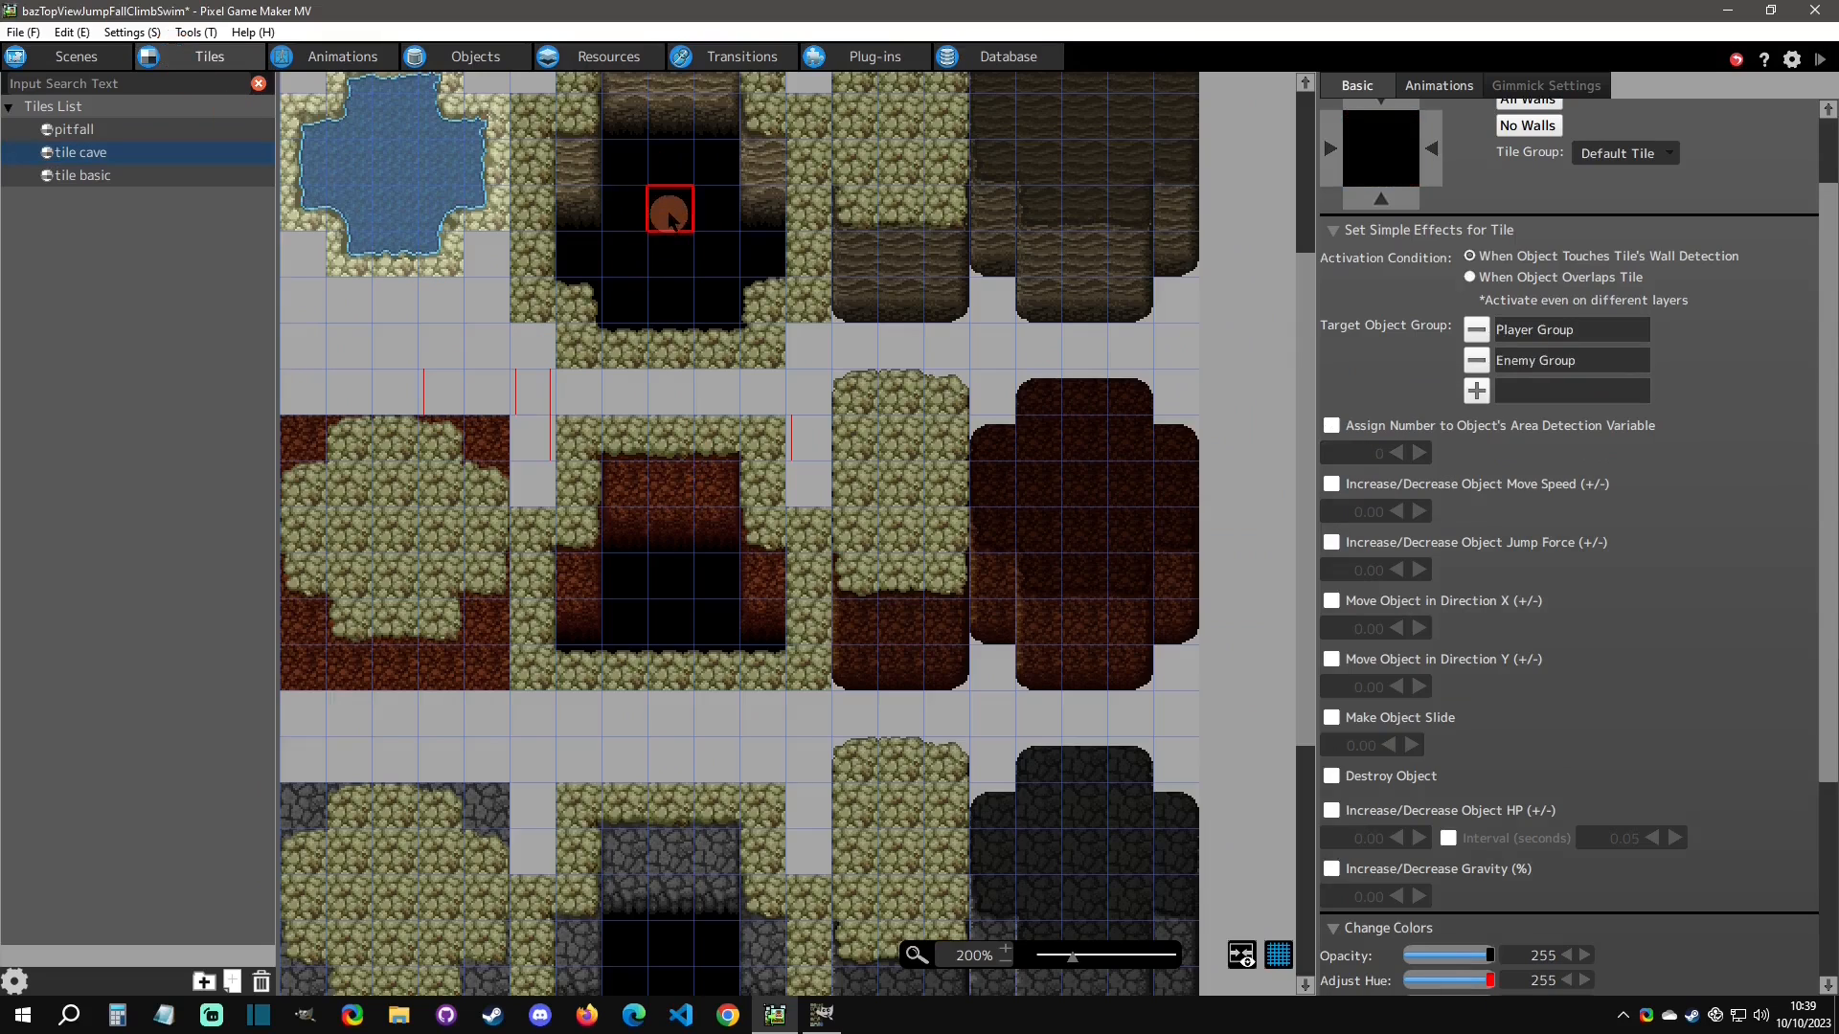
{"action": "left_click", "coordinate": [668, 161]}
{"action": "left_click", "coordinate": [635, 163]}
{"action": "left_click", "coordinate": [640, 236]}
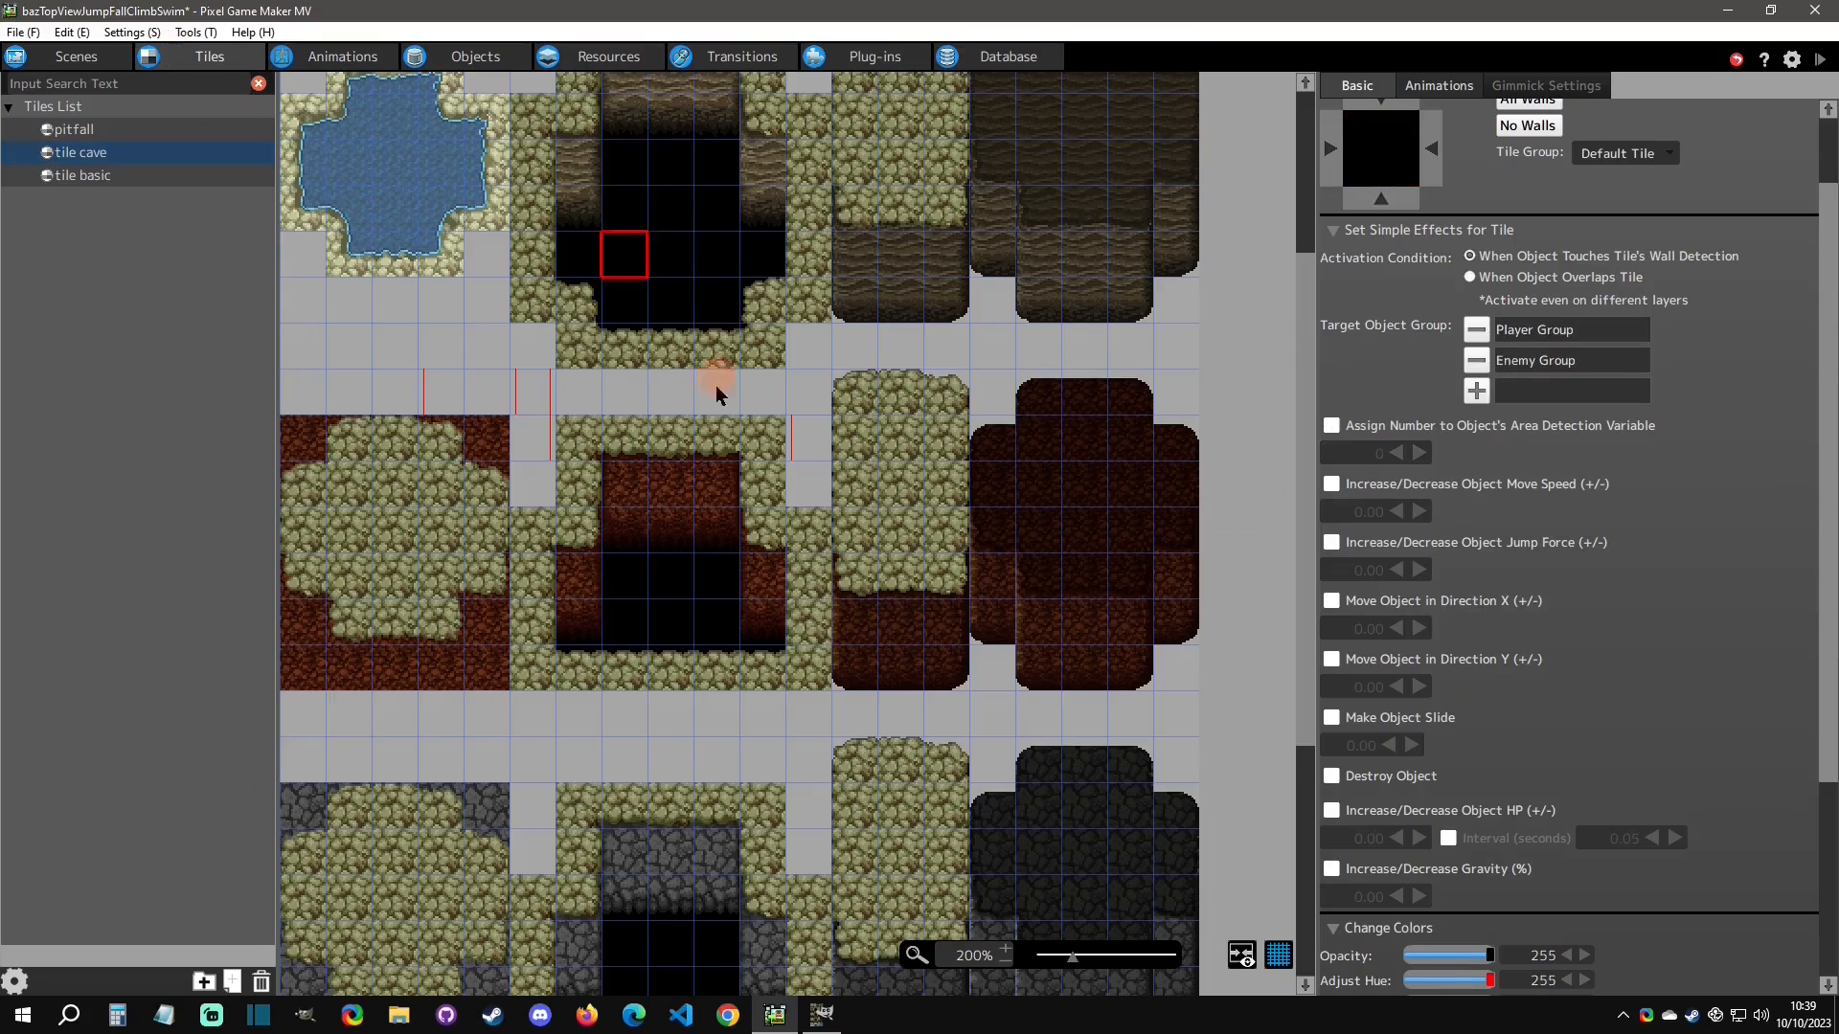
{"action": "scroll", "coordinate": [711, 402], "scroll_direction": "down", "scroll_amount": 1}
{"action": "scroll", "coordinate": [689, 494], "scroll_direction": "down", "scroll_amount": 3, "text": "ctrl"}
{"action": "middle_click_drag", "start_coordinate": [557, 188], "coordinate": [591, 263]}
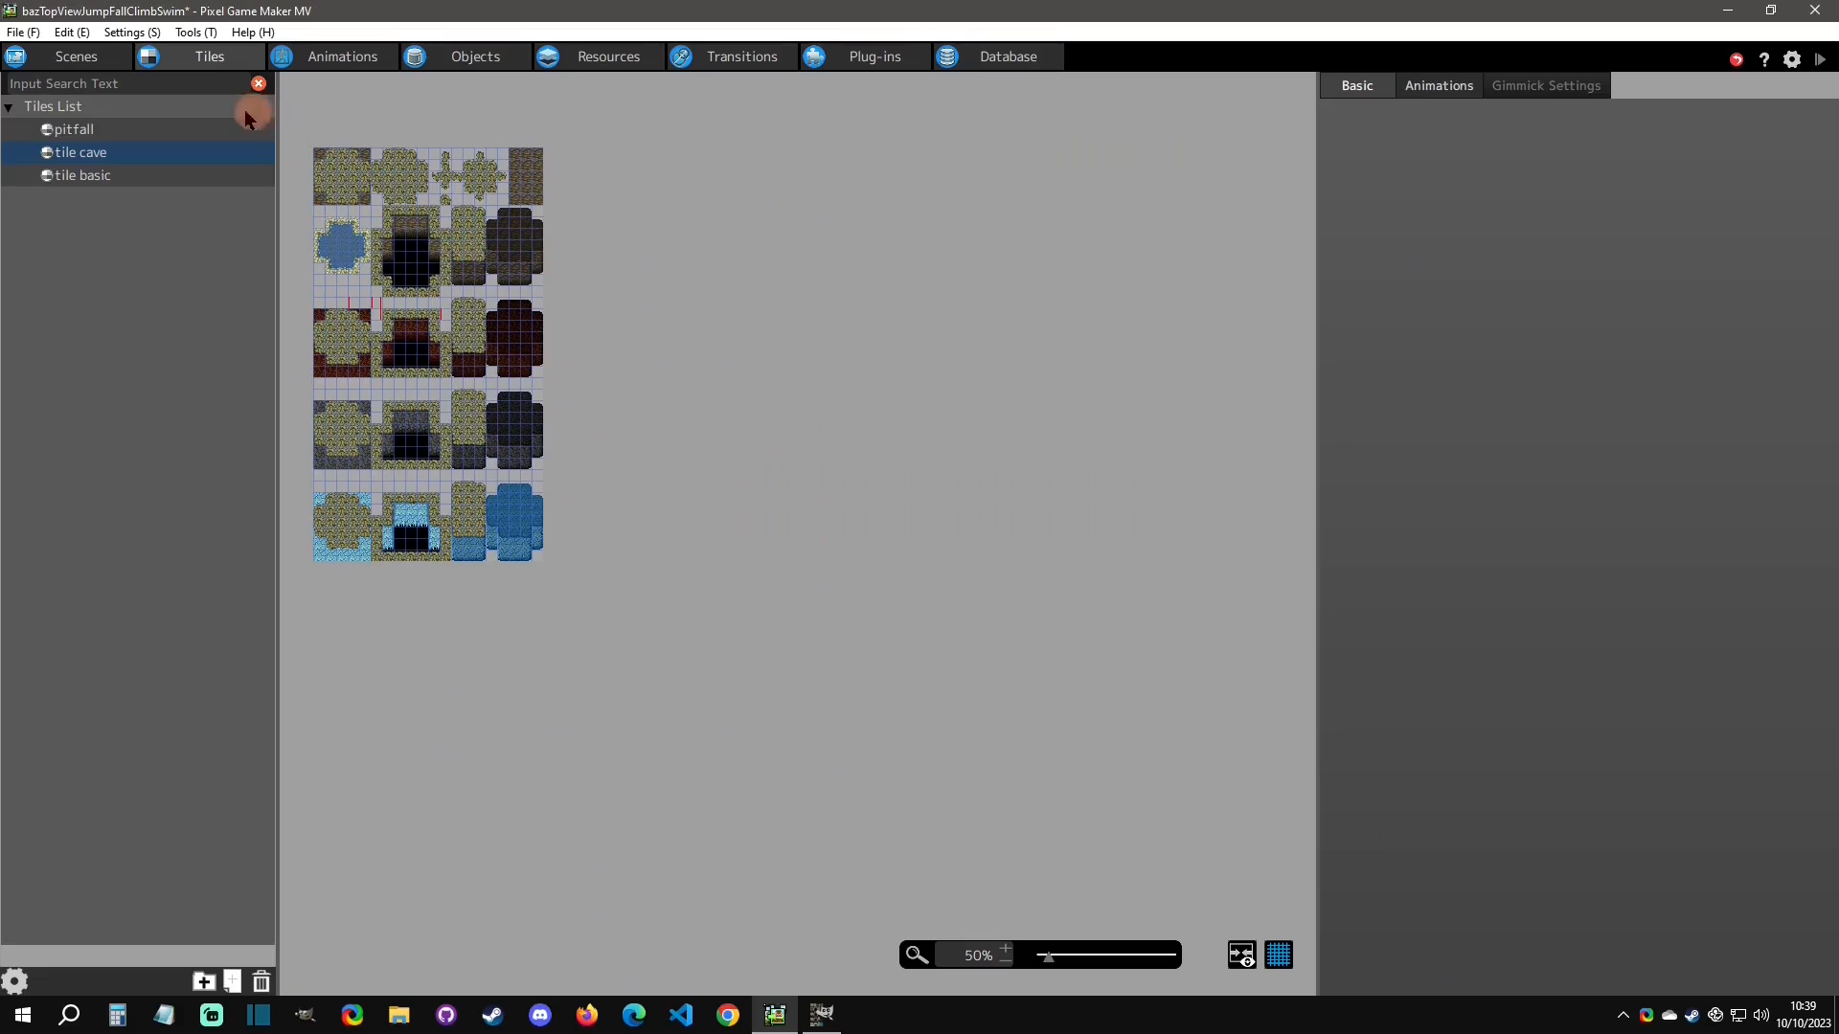
Inspect the first pitfall tile's area detection setting, and view the area detection layer in the top view movement scene.
{"action": "left_click", "coordinate": [101, 131]}
{"action": "left_click", "coordinate": [291, 80]}
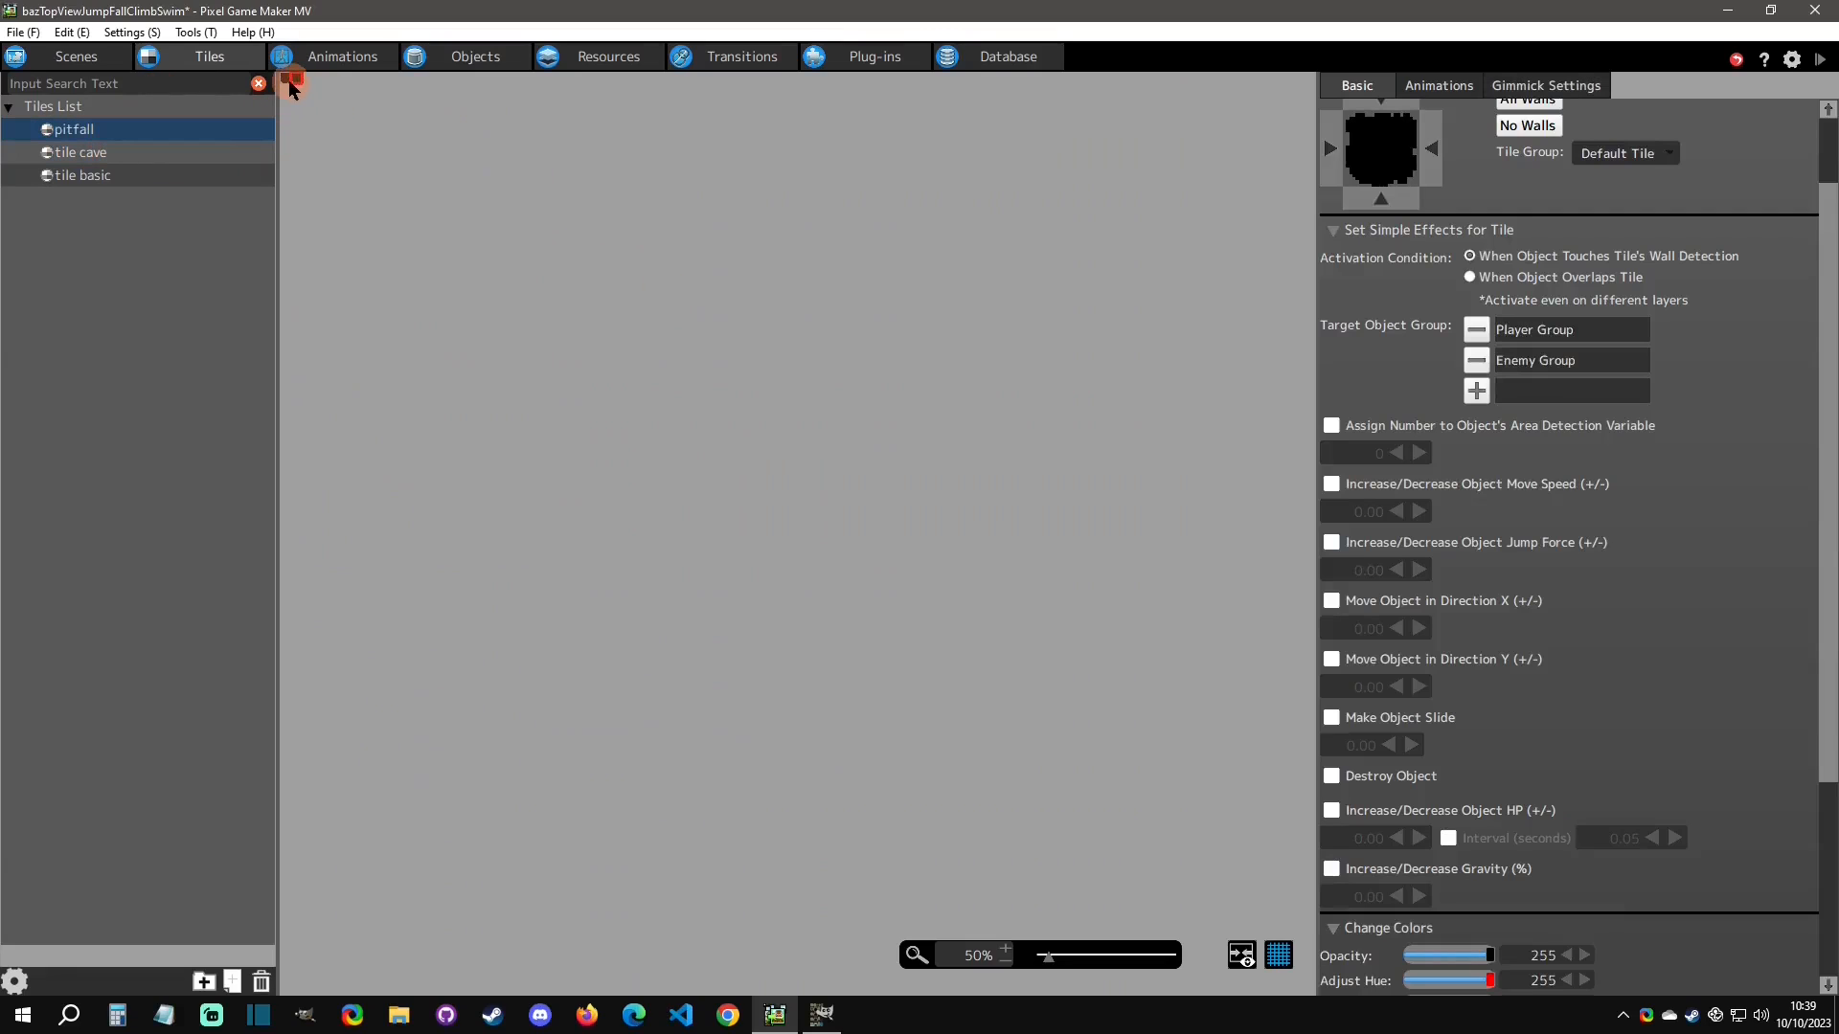
{"action": "scroll", "coordinate": [287, 86], "scroll_direction": "up", "scroll_amount": 3, "text": "ctrl"}
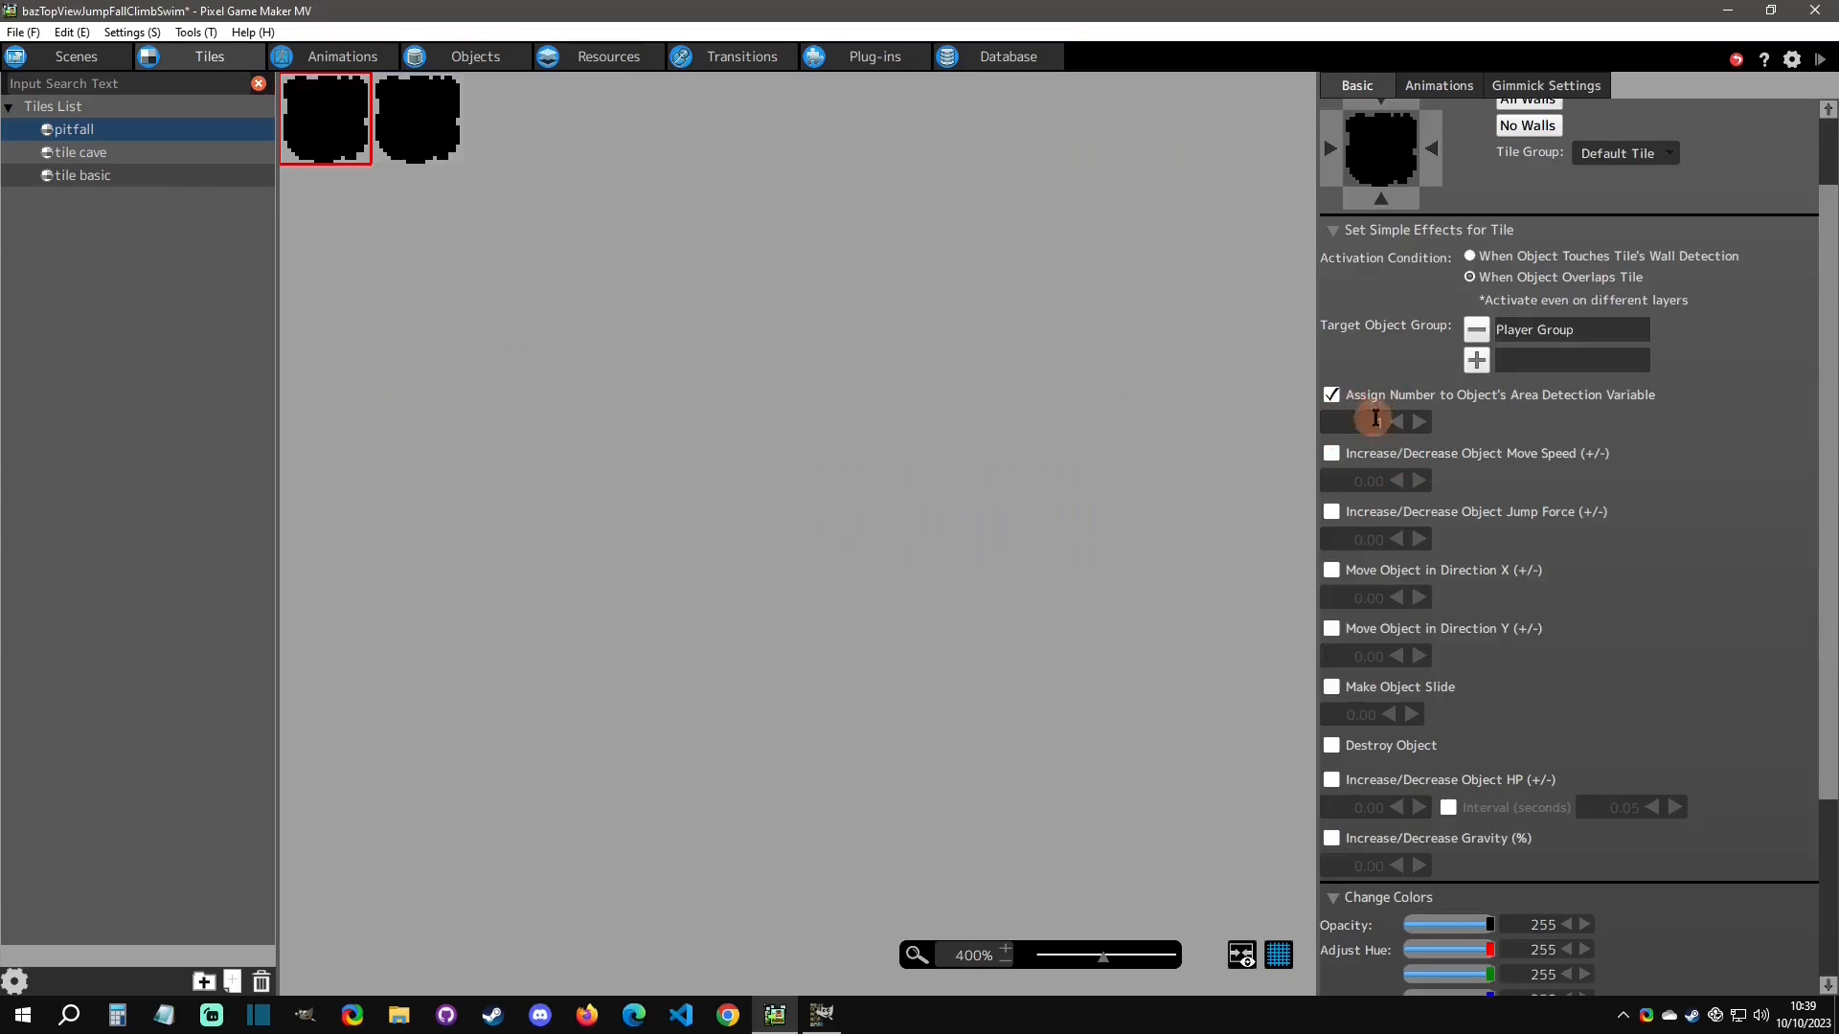
{"action": "left_click", "coordinate": [91, 58]}
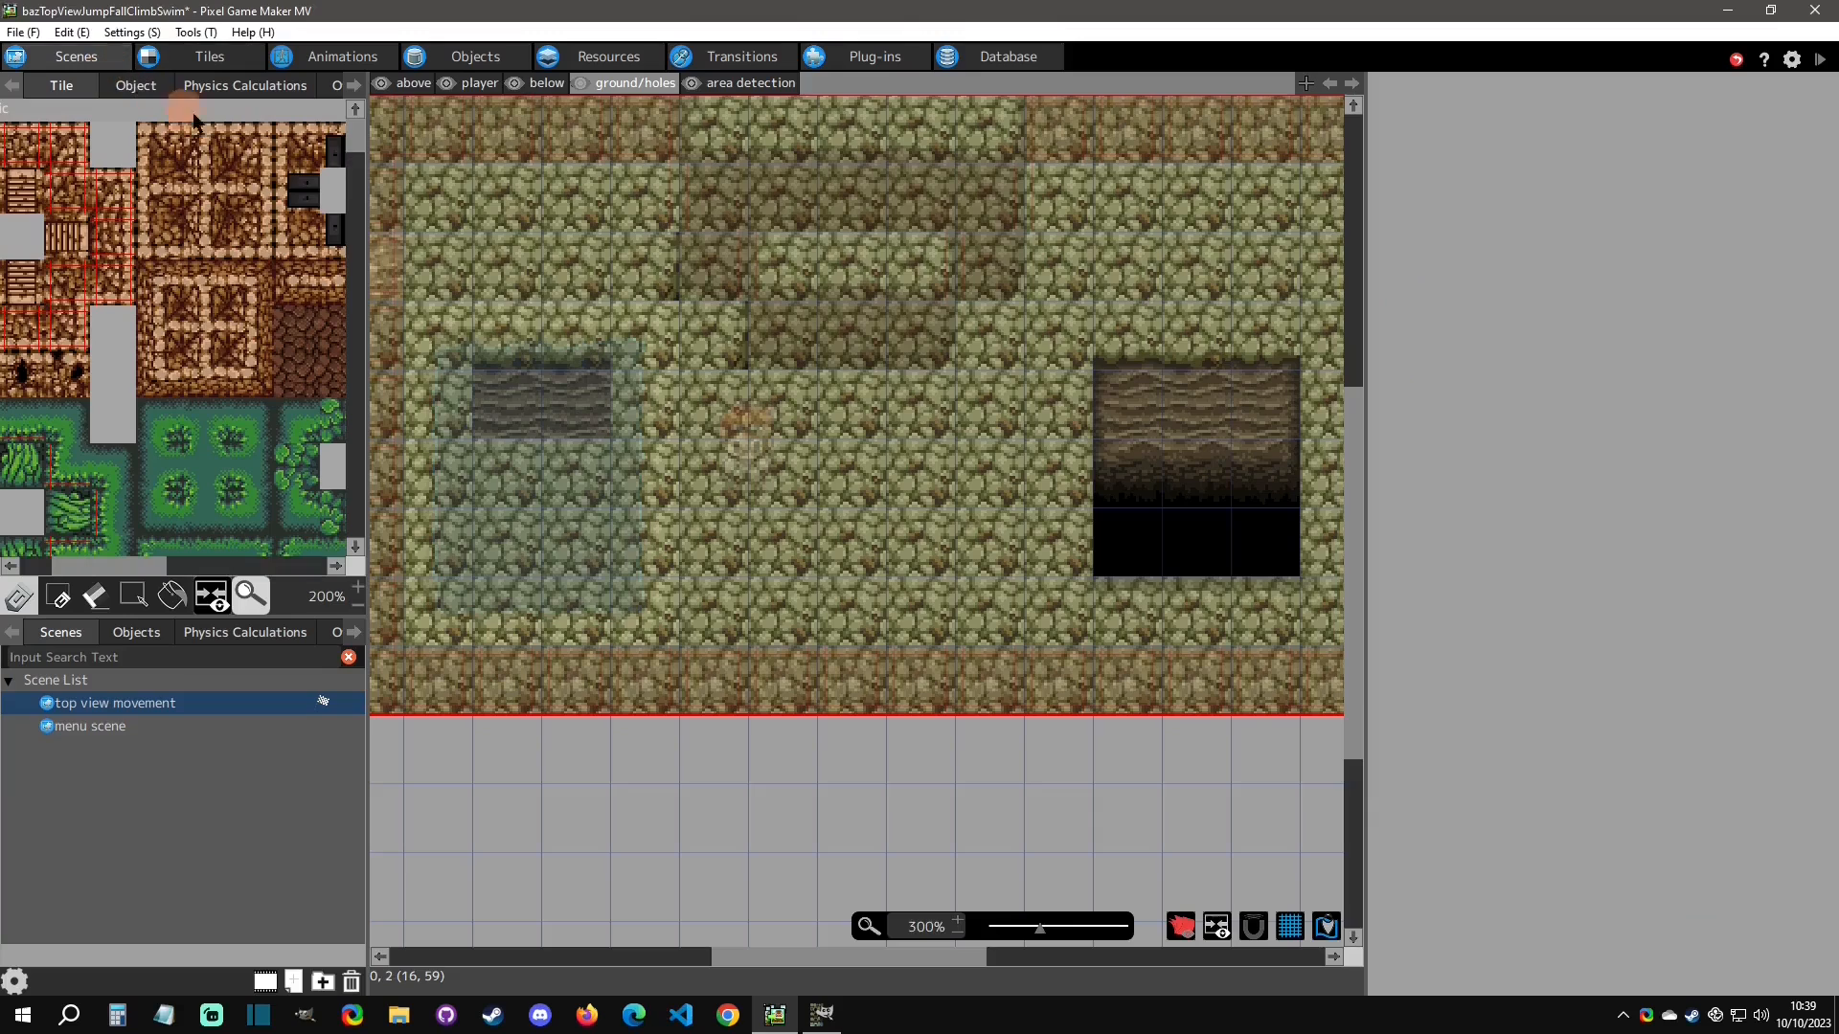
{"action": "left_click", "coordinate": [740, 83]}
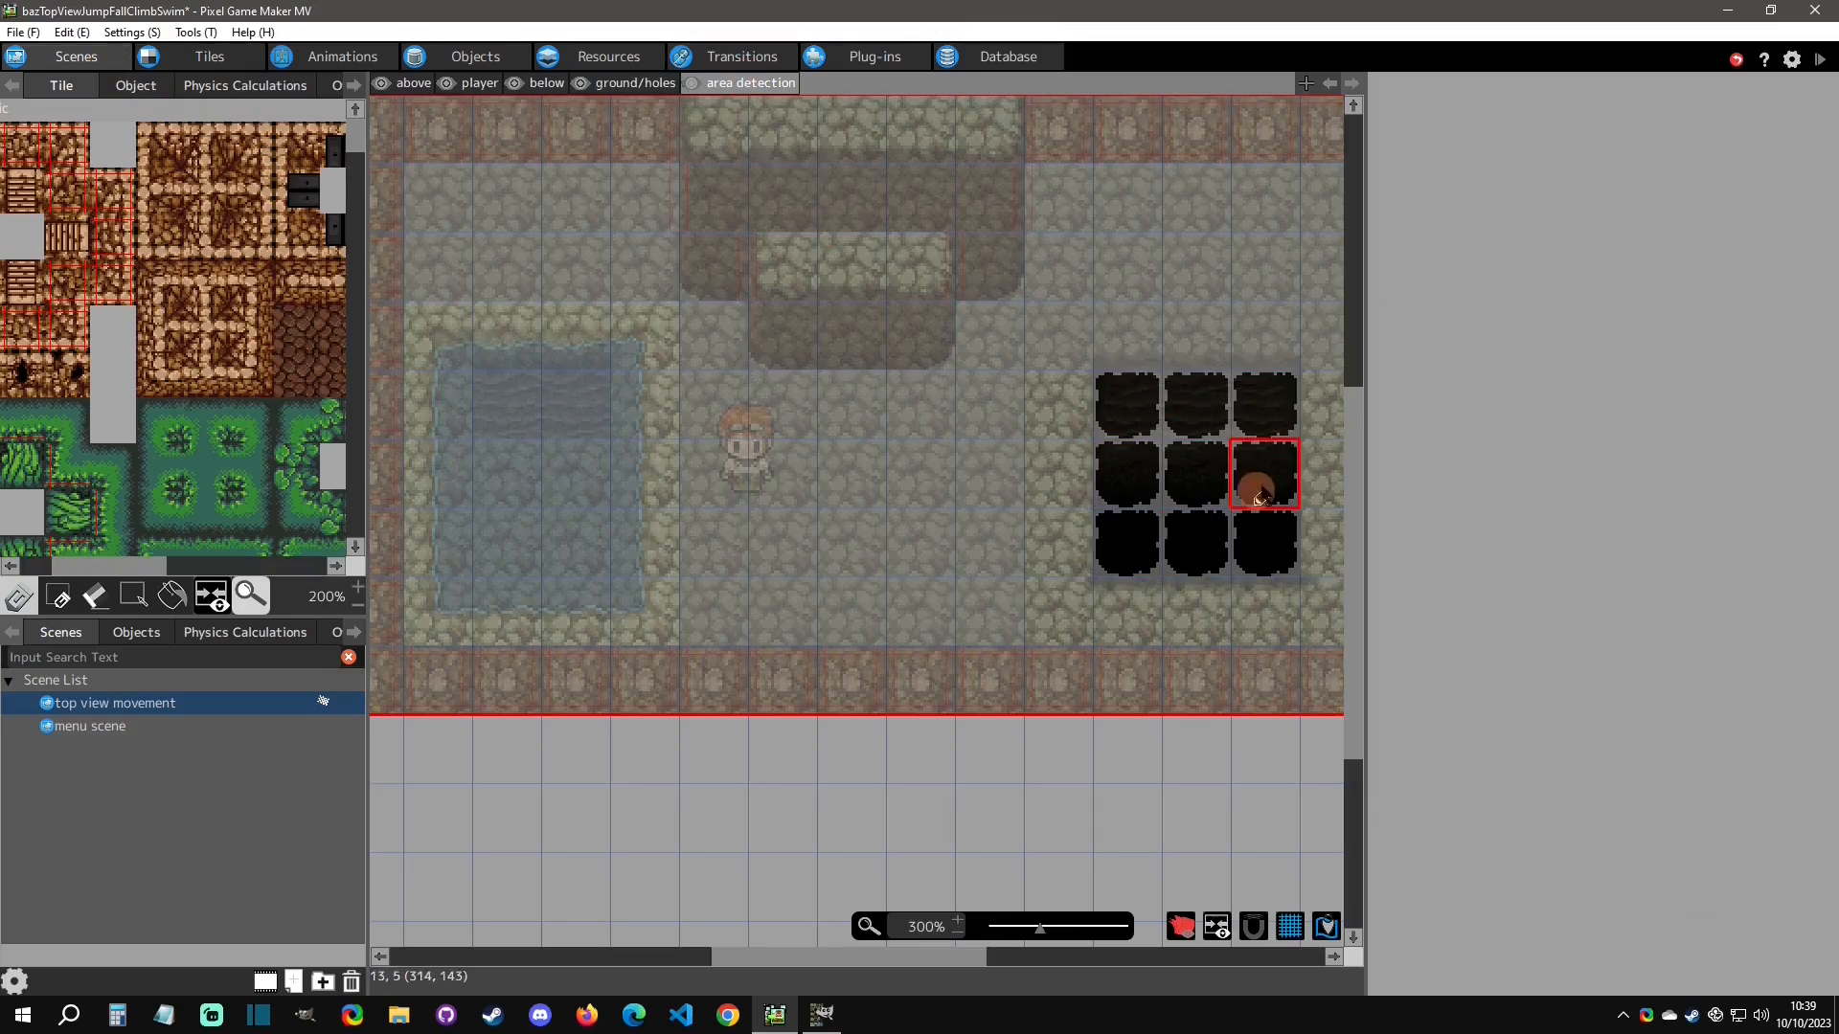
Select the block of pit tiles in the tile cave tileset and compare it with the scene's area detection layer.
{"action": "left_click", "coordinate": [209, 56]}
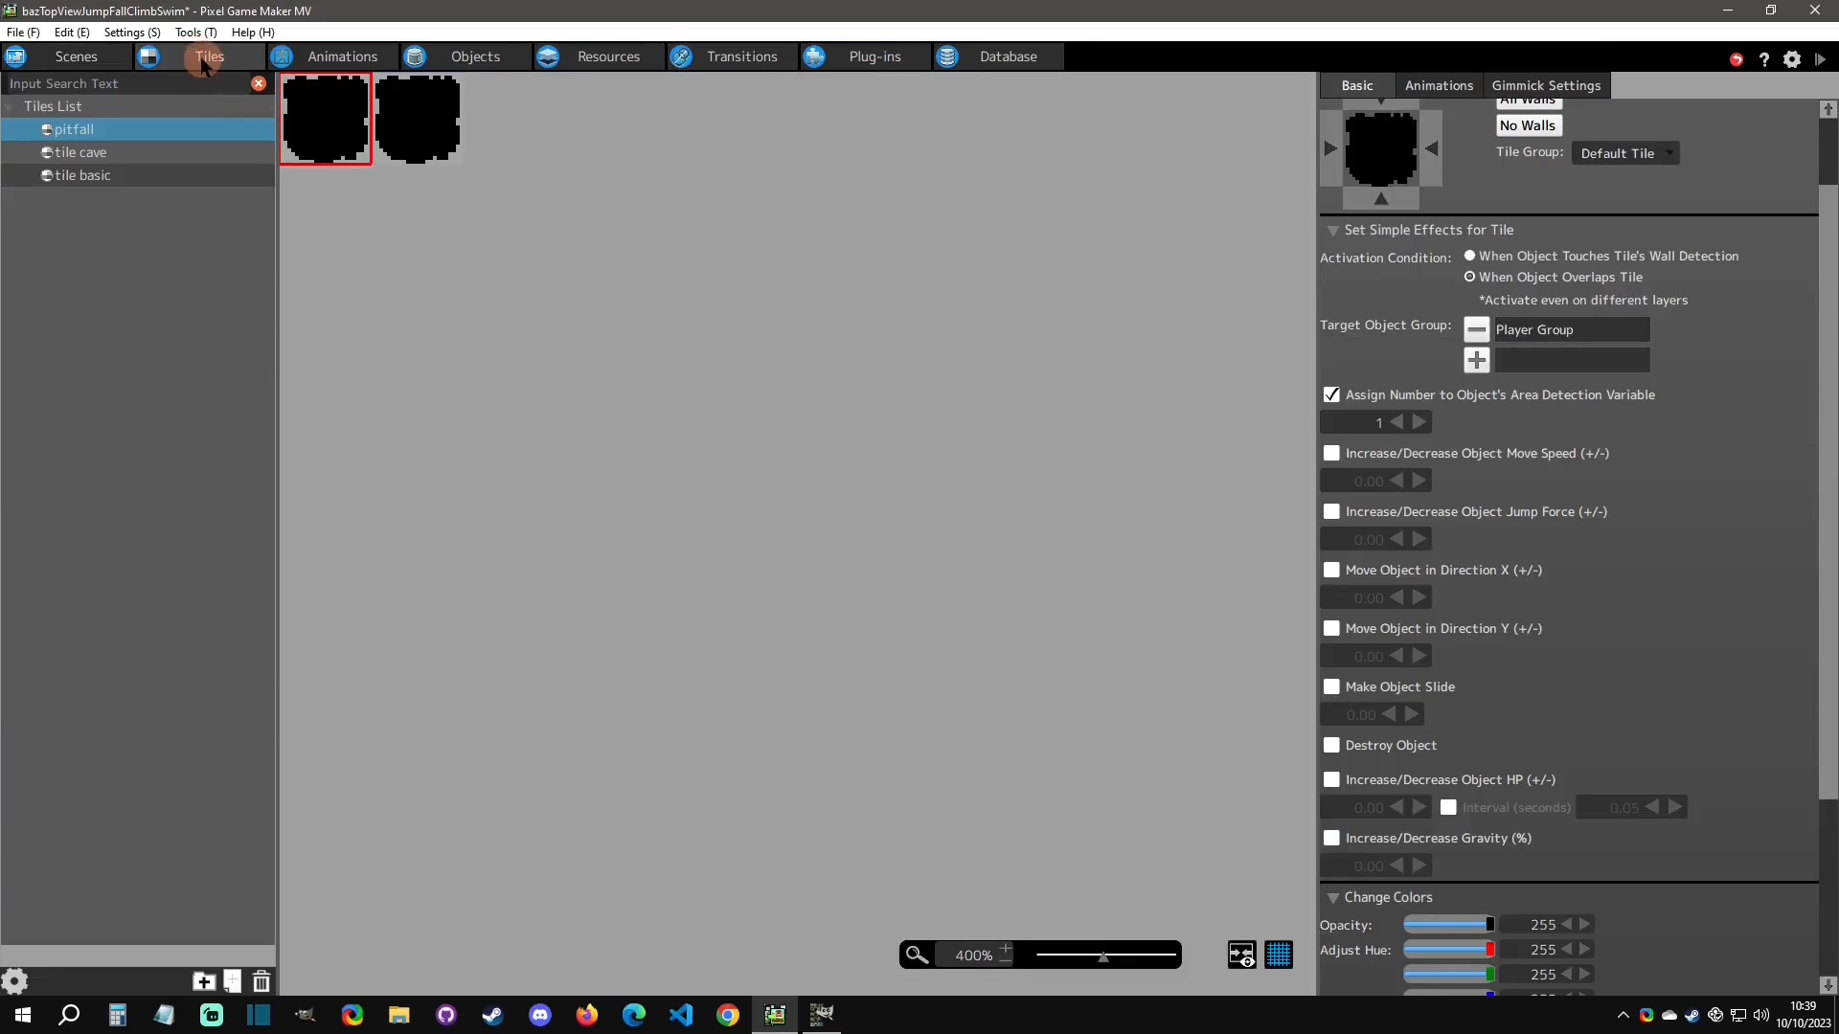
{"action": "left_click", "coordinate": [128, 151]}
{"action": "scroll", "coordinate": [1043, 710], "scroll_direction": "down", "scroll_amount": 1}
{"action": "left_click_drag", "start_coordinate": [1042, 716], "coordinate": [1156, 888]}
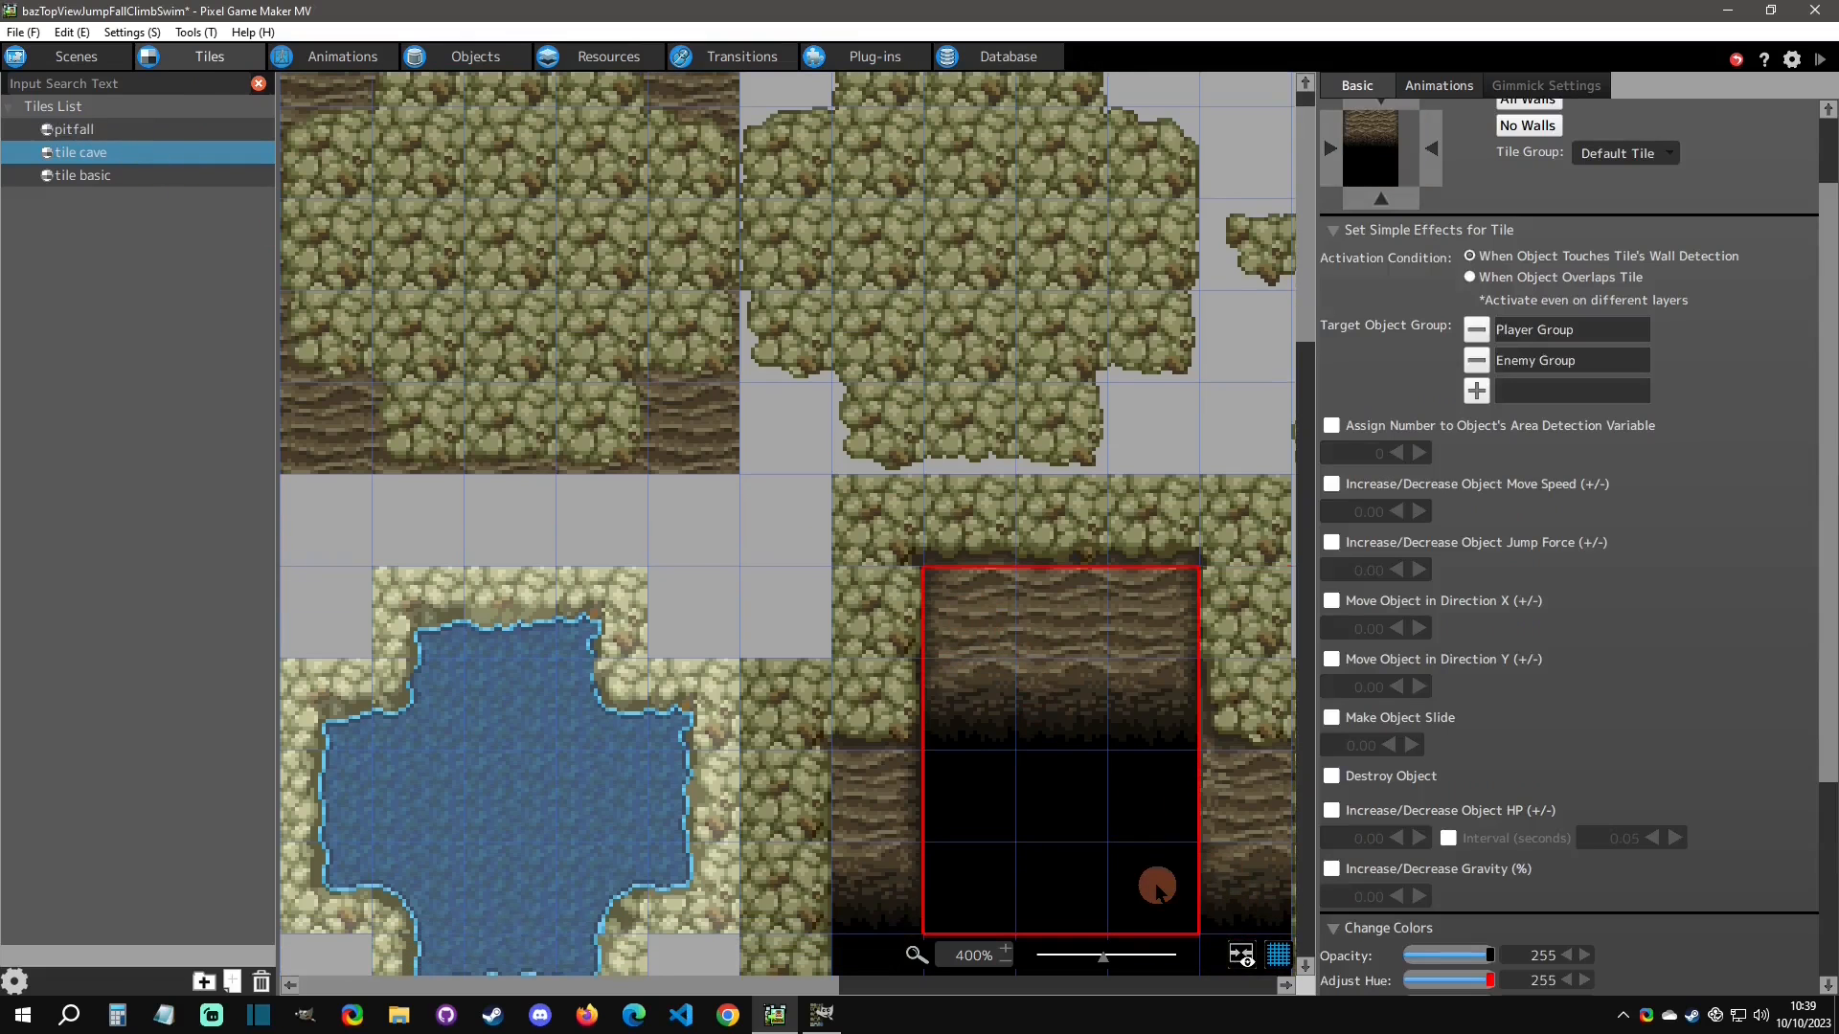
{"action": "left_click", "coordinate": [76, 56]}
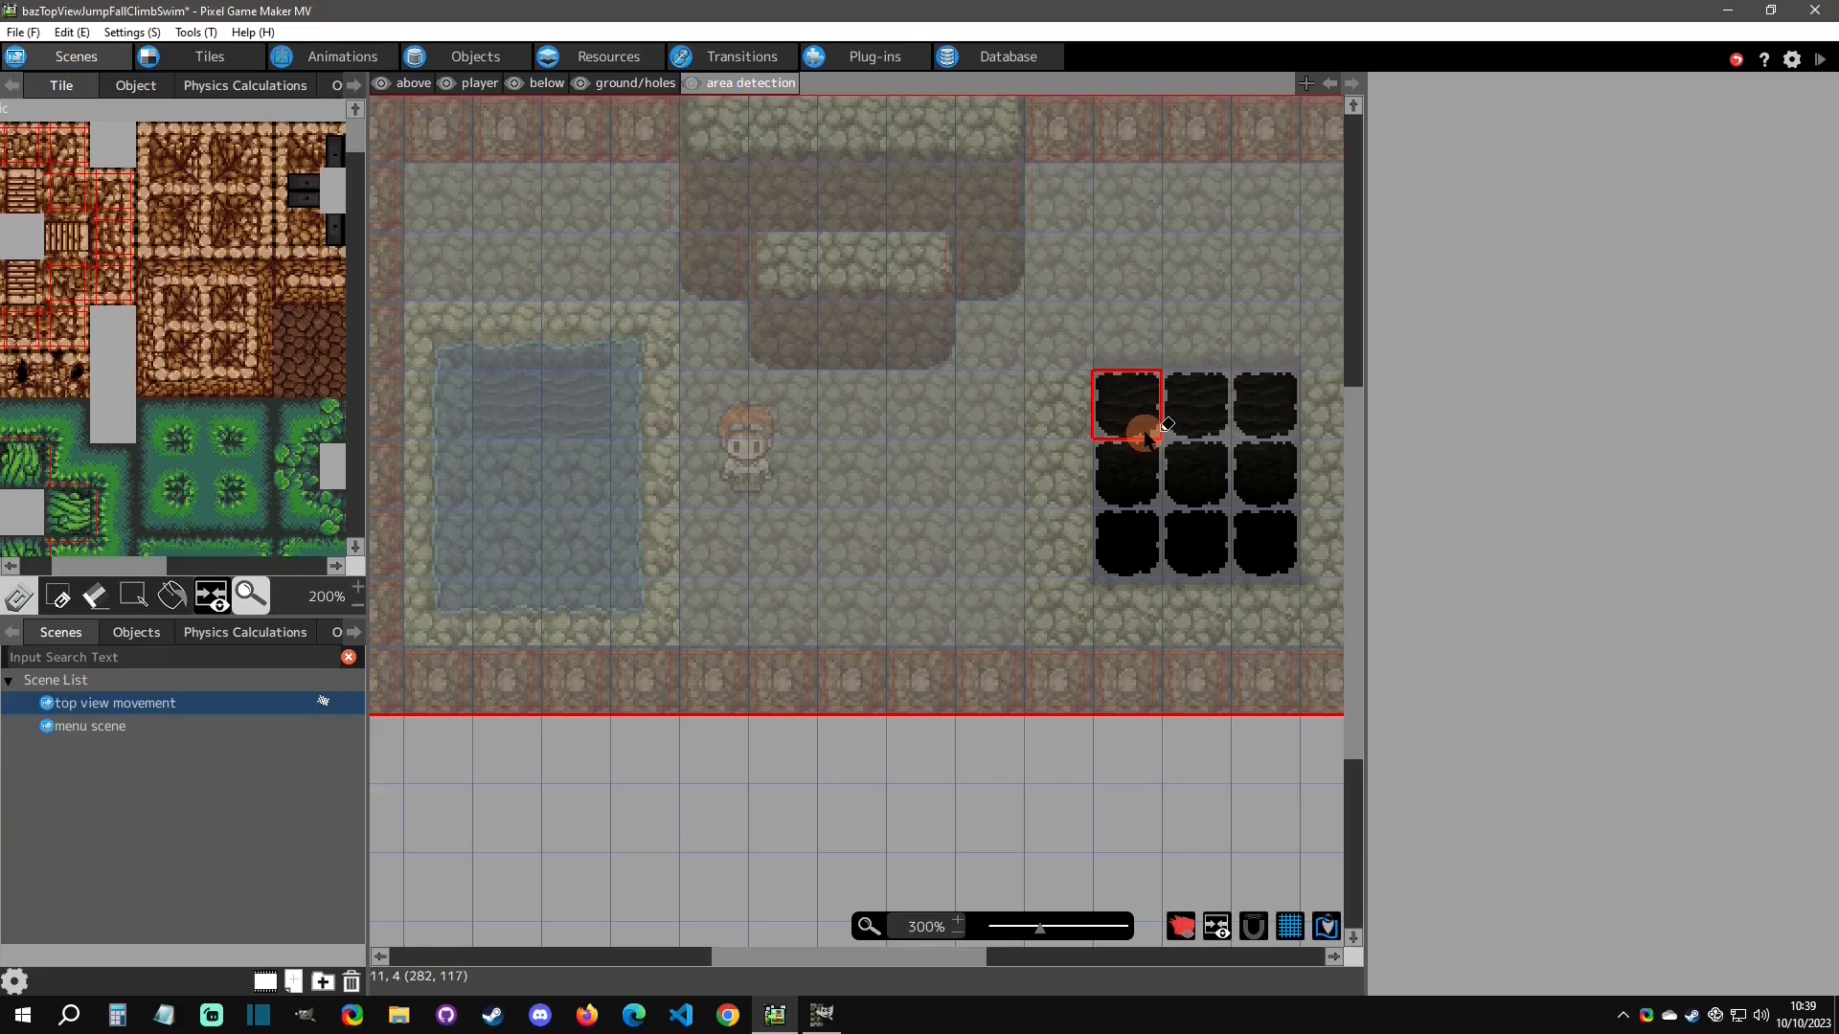
Recheck the first pitfall tile's simple effects, and display the scene's layers without dimming.
{"action": "left_click", "coordinate": [211, 57]}
{"action": "scroll", "coordinate": [728, 225], "scroll_direction": "up", "scroll_amount": 3}
{"action": "left_click", "coordinate": [182, 129]}
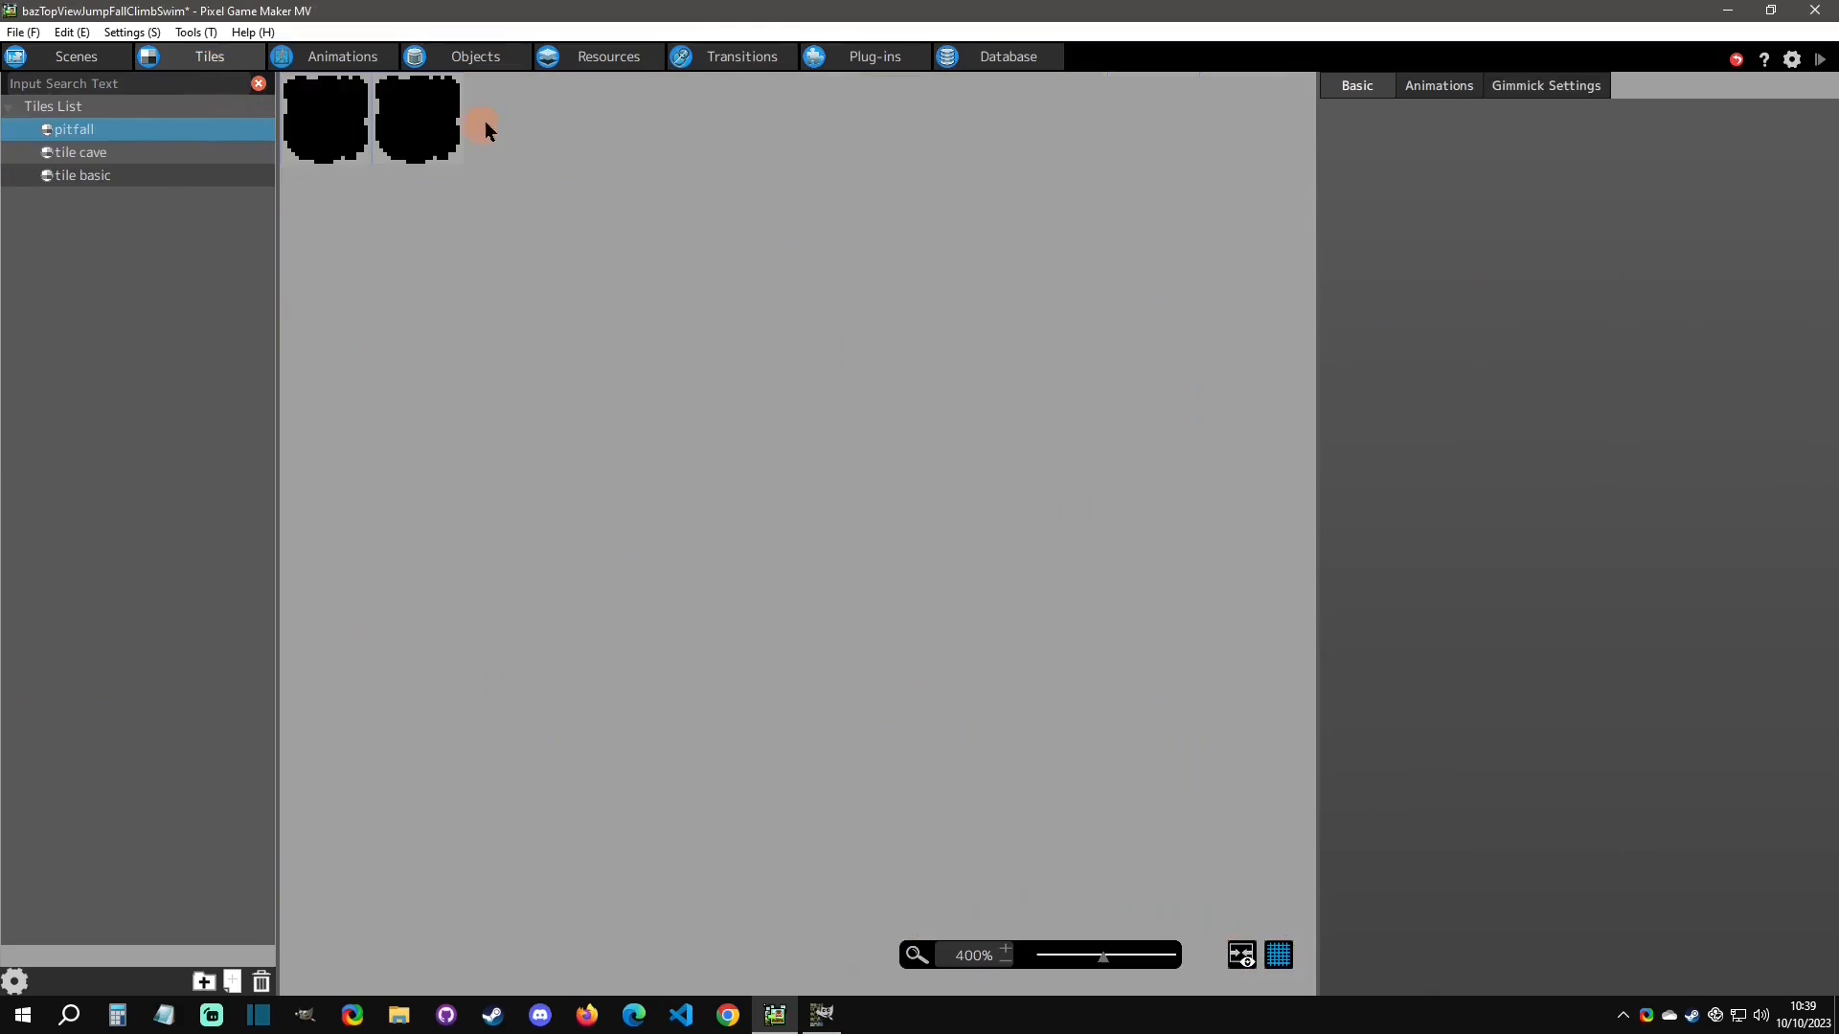
{"action": "left_click", "coordinate": [362, 119]}
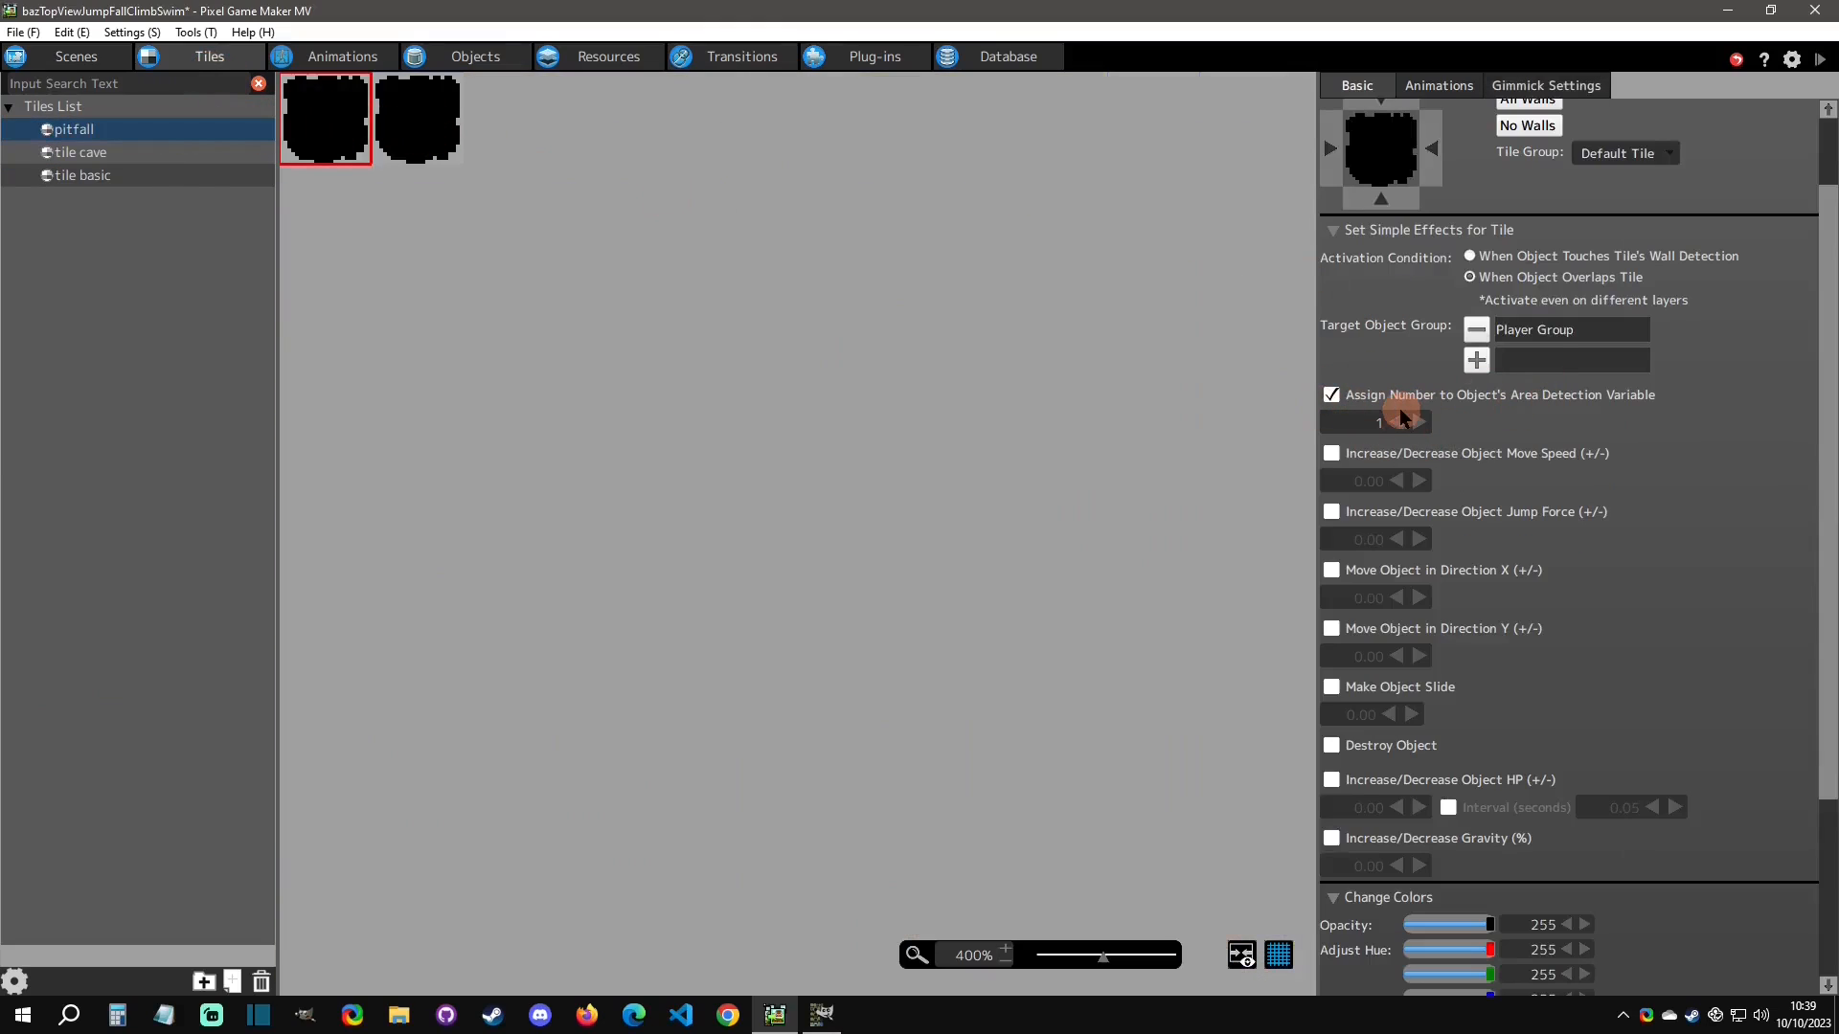
{"action": "left_click", "coordinate": [209, 59]}
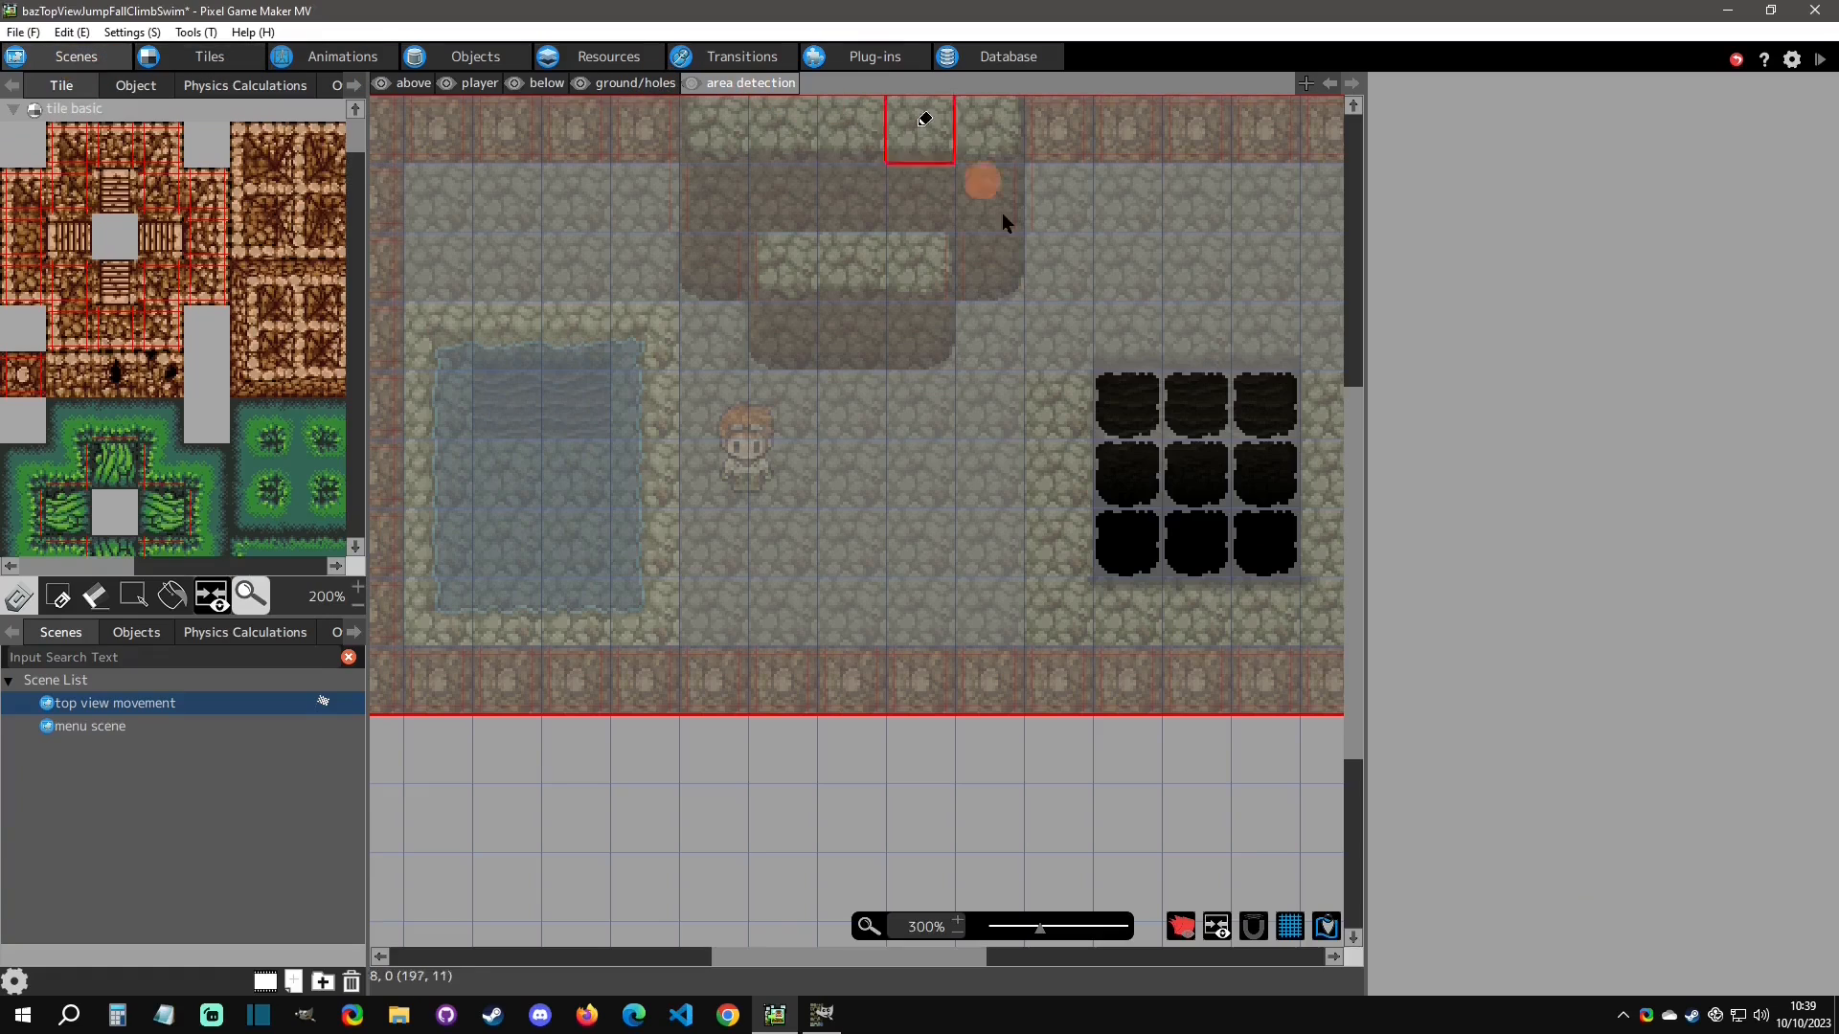
{"action": "left_click", "coordinate": [1181, 927]}
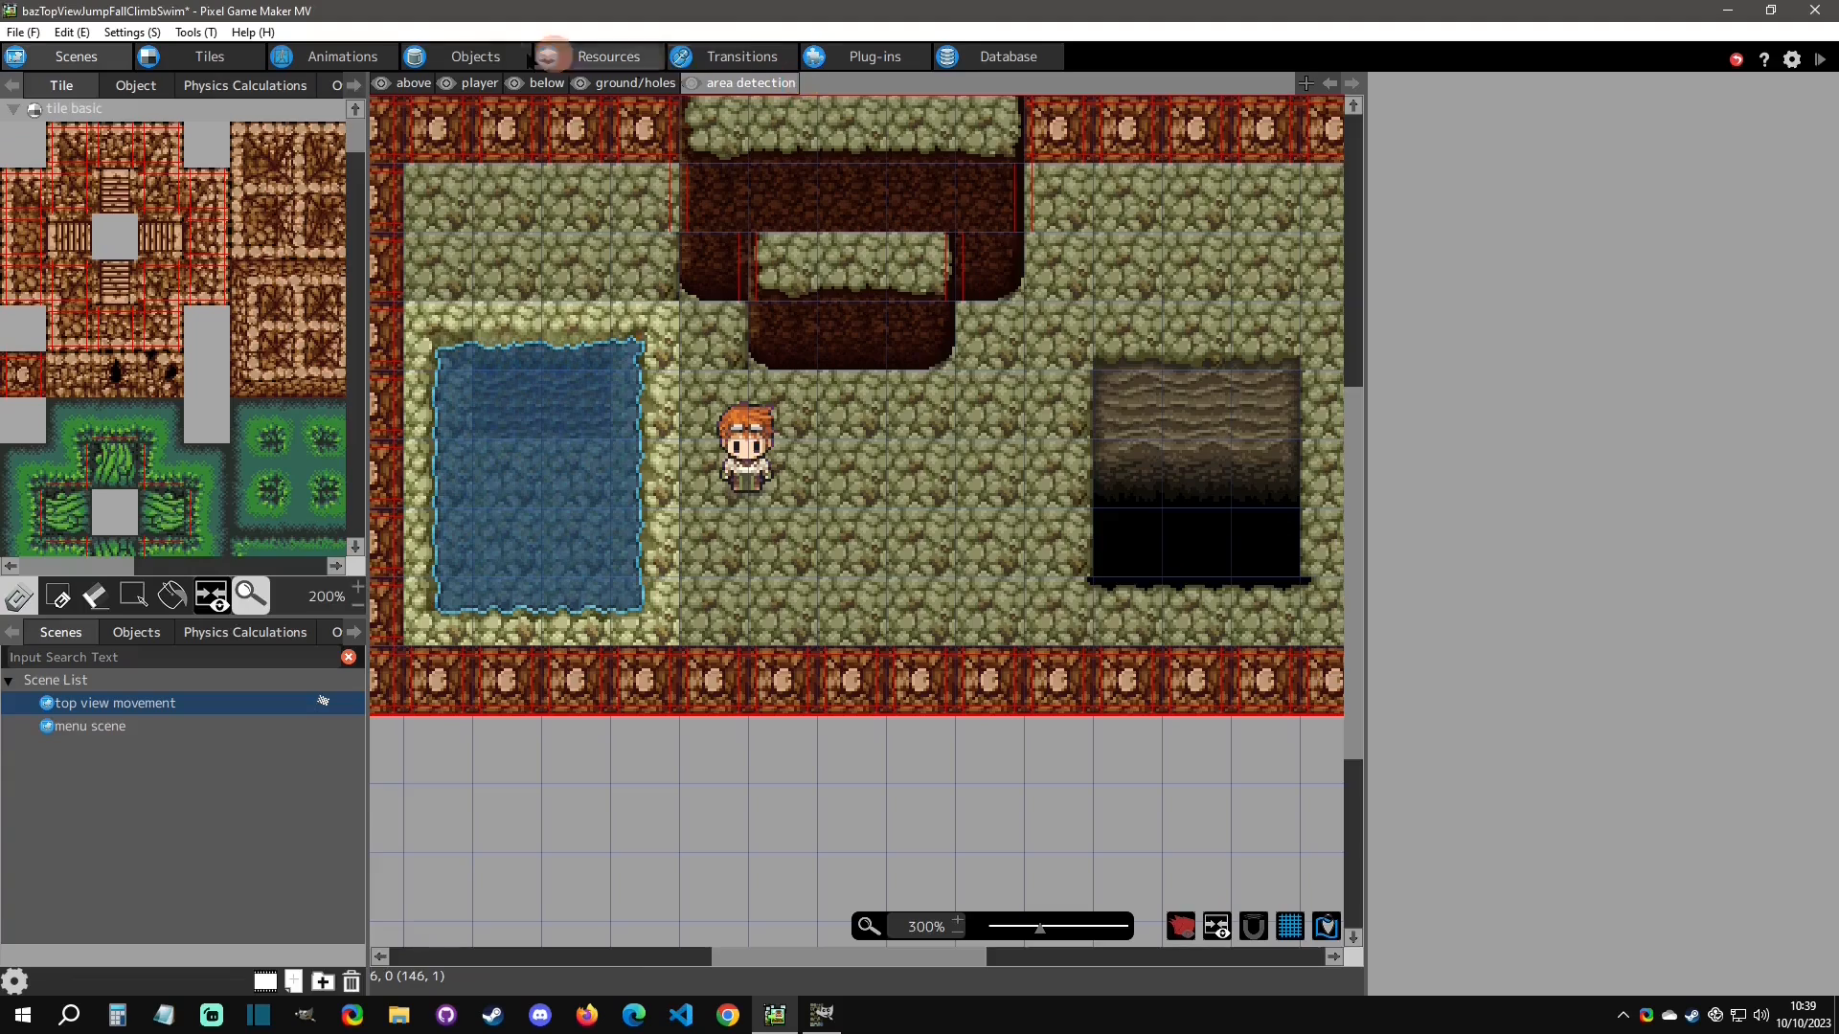
Select the player's pit fall start action and test-play the scene by walking the character into the pit.
{"action": "left_click", "coordinate": [476, 56]}
{"action": "left_click", "coordinate": [1090, 447]}
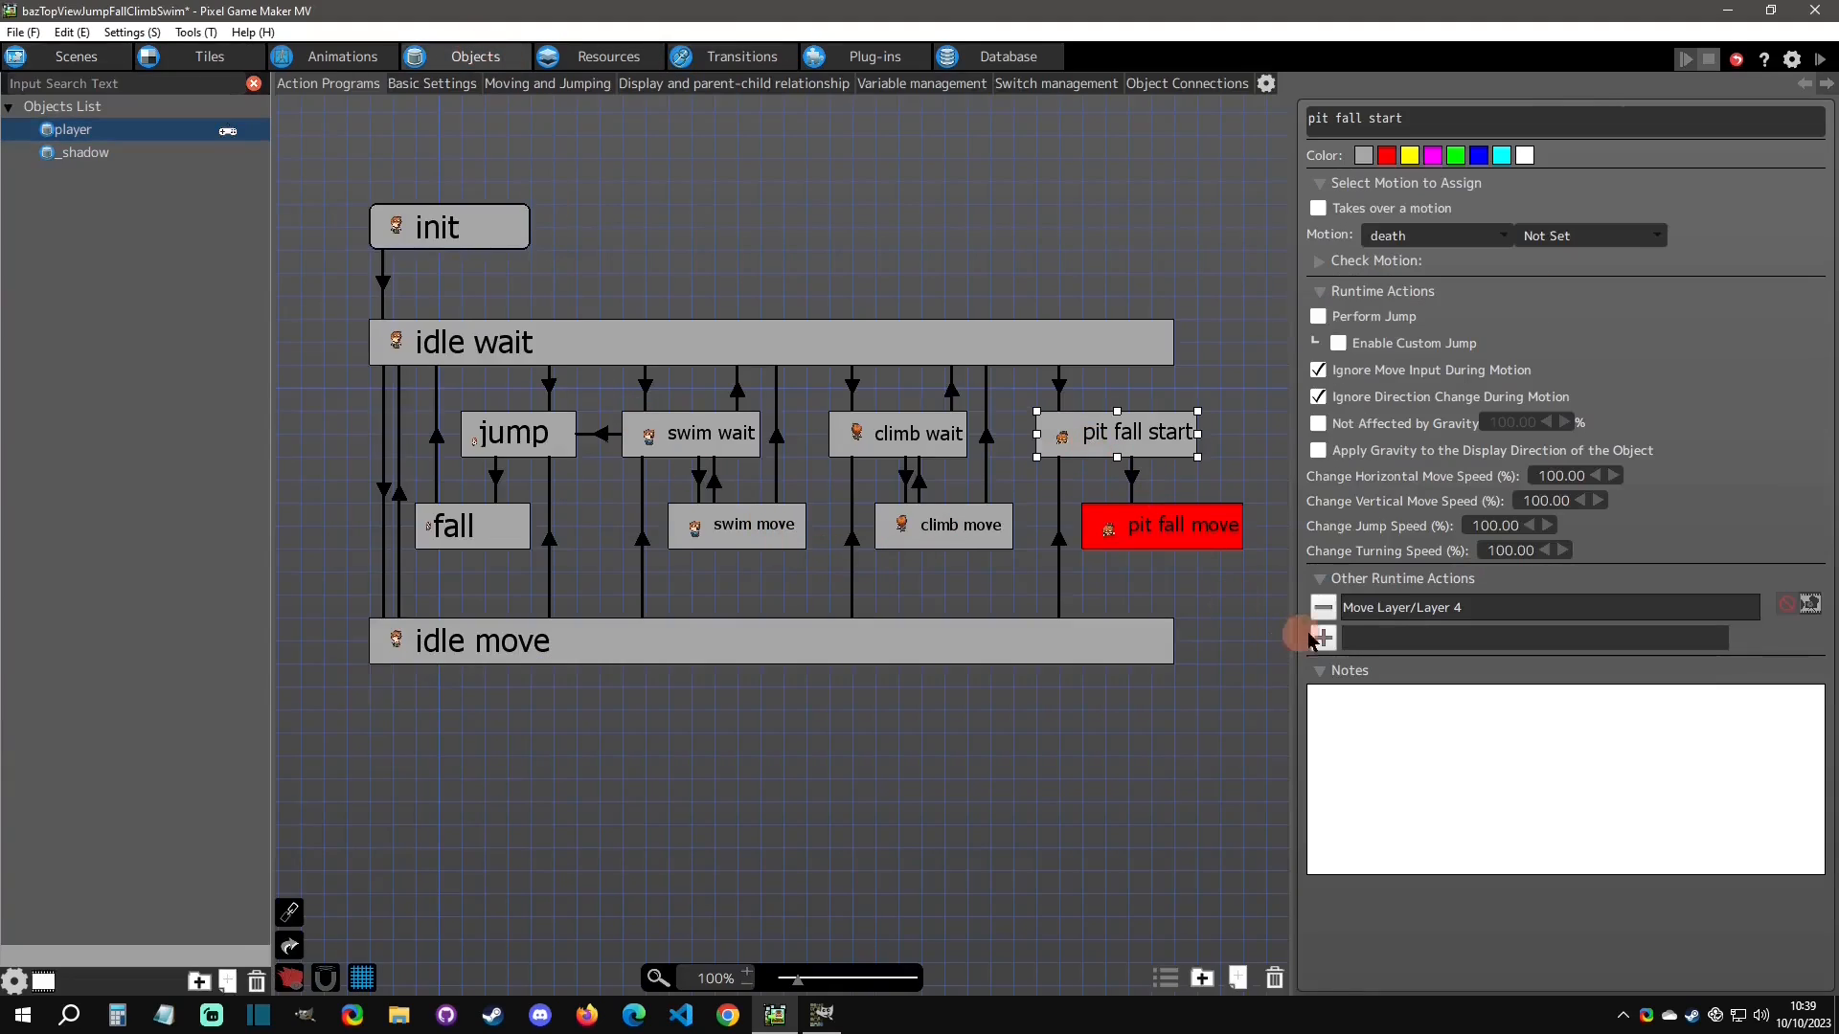
{"action": "left_click", "coordinate": [1824, 59]}
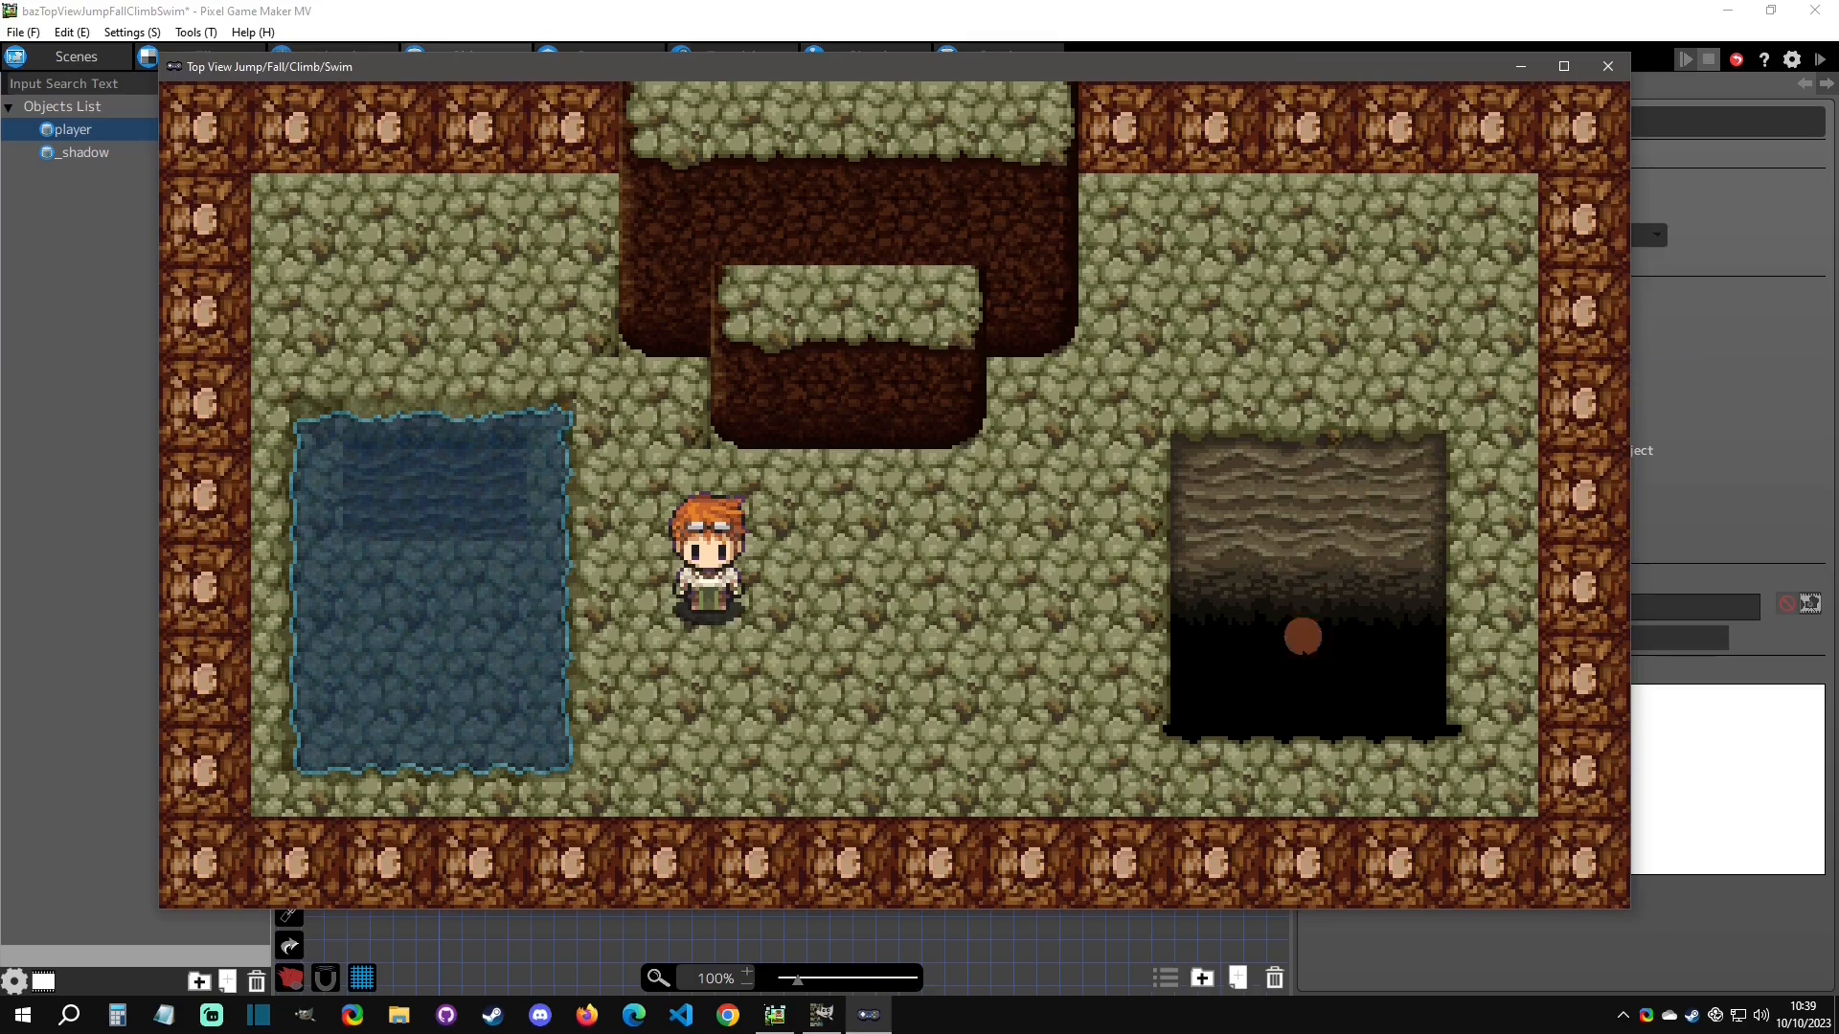
{"action": "key", "text": "Right"}
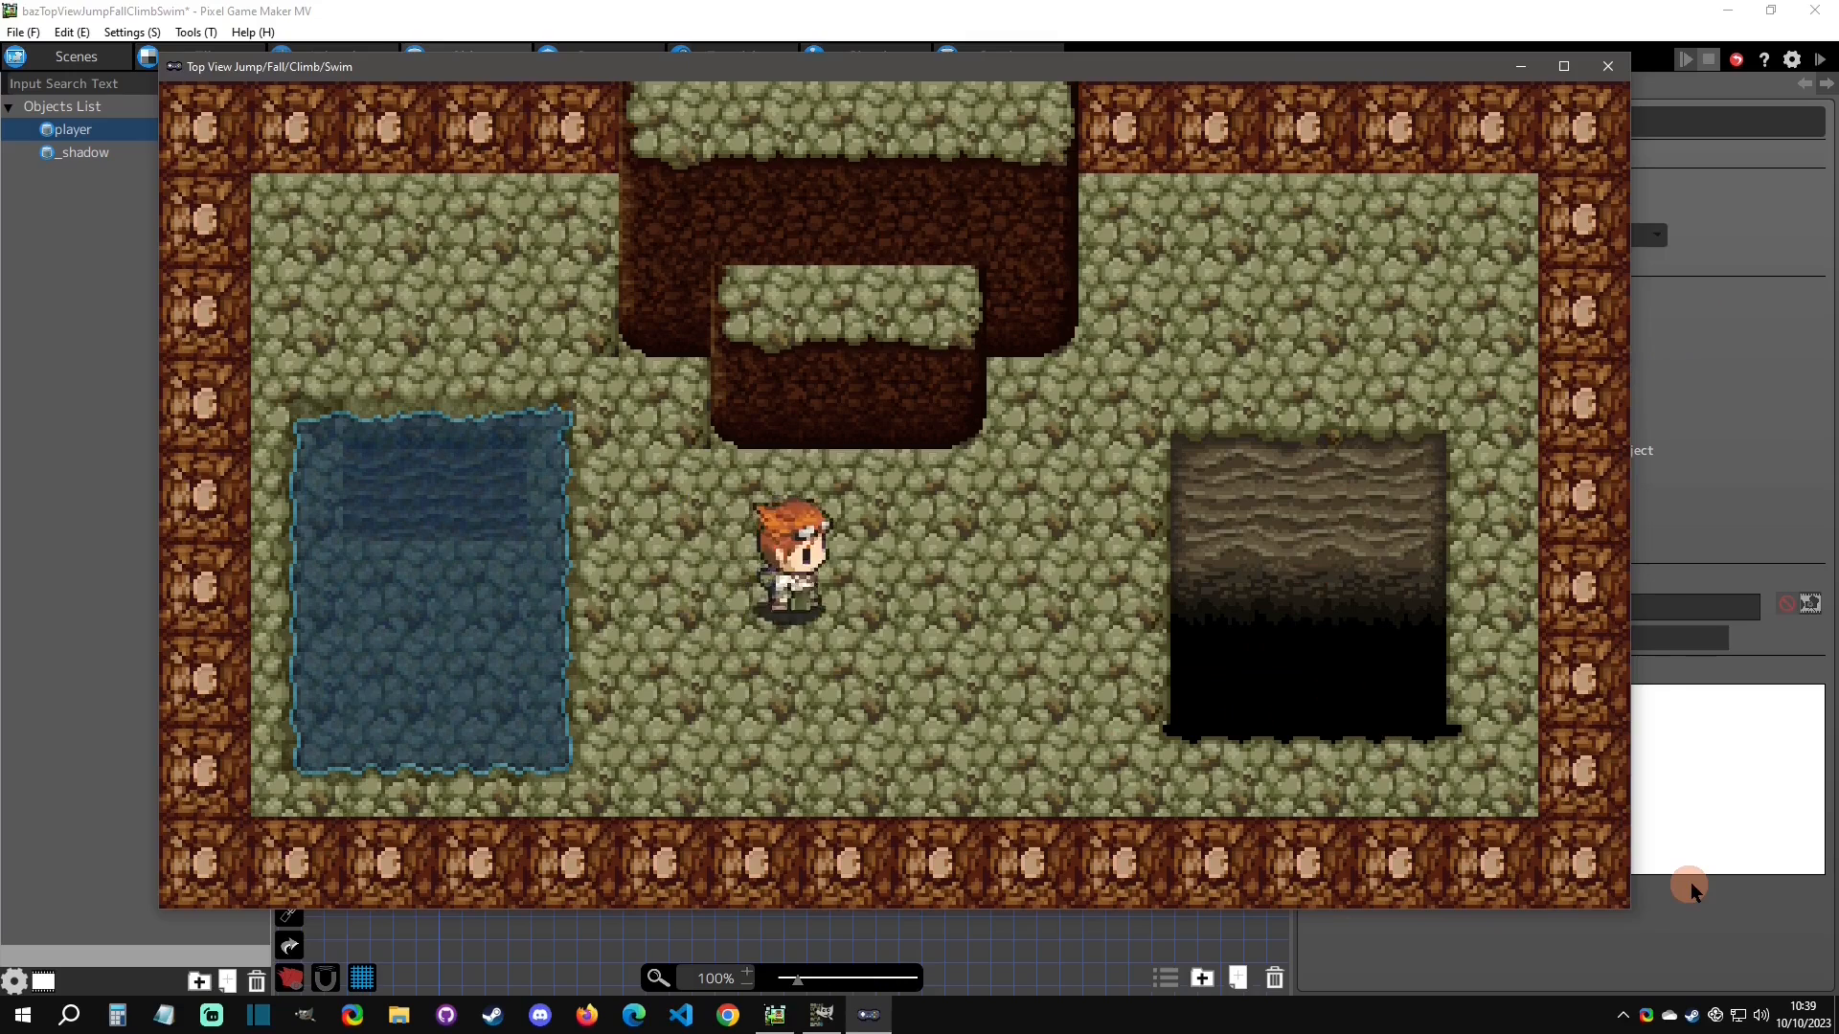
{"action": "key", "text": "Down"}
{"action": "key", "text": "Up"}
{"action": "key", "text": "Right"}
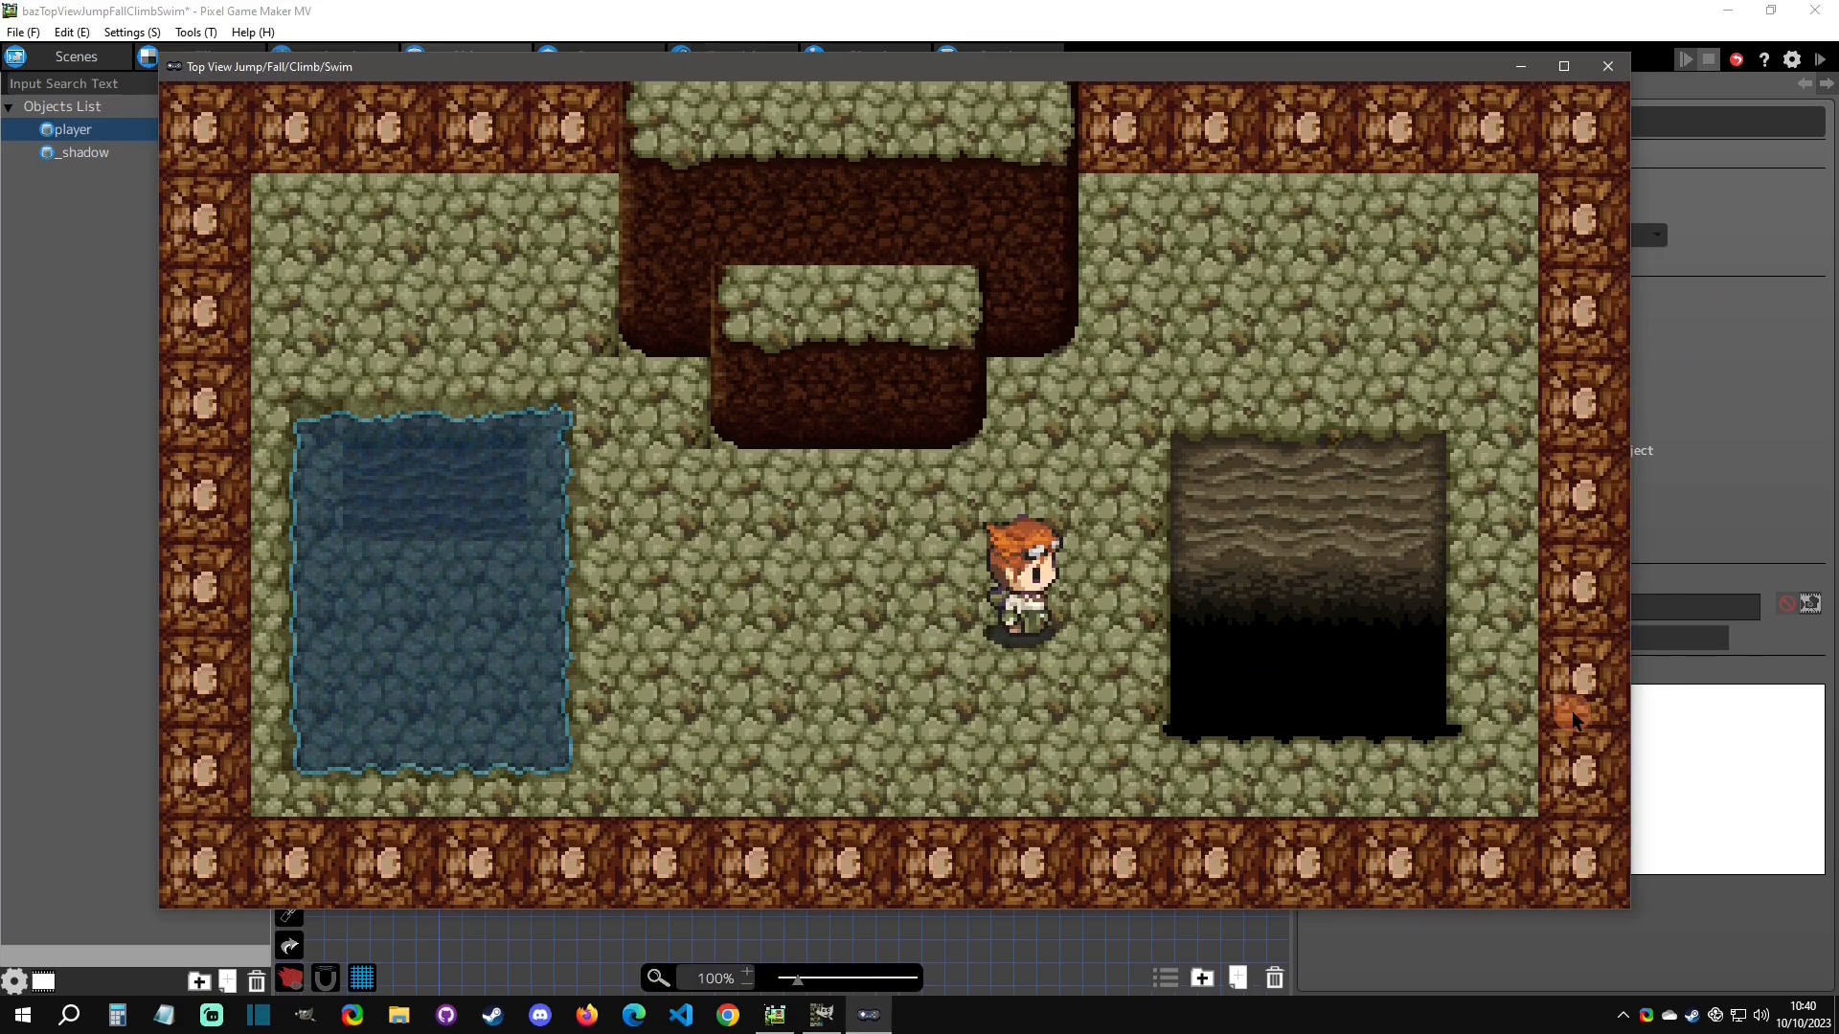
{"action": "key", "text": "Right"}
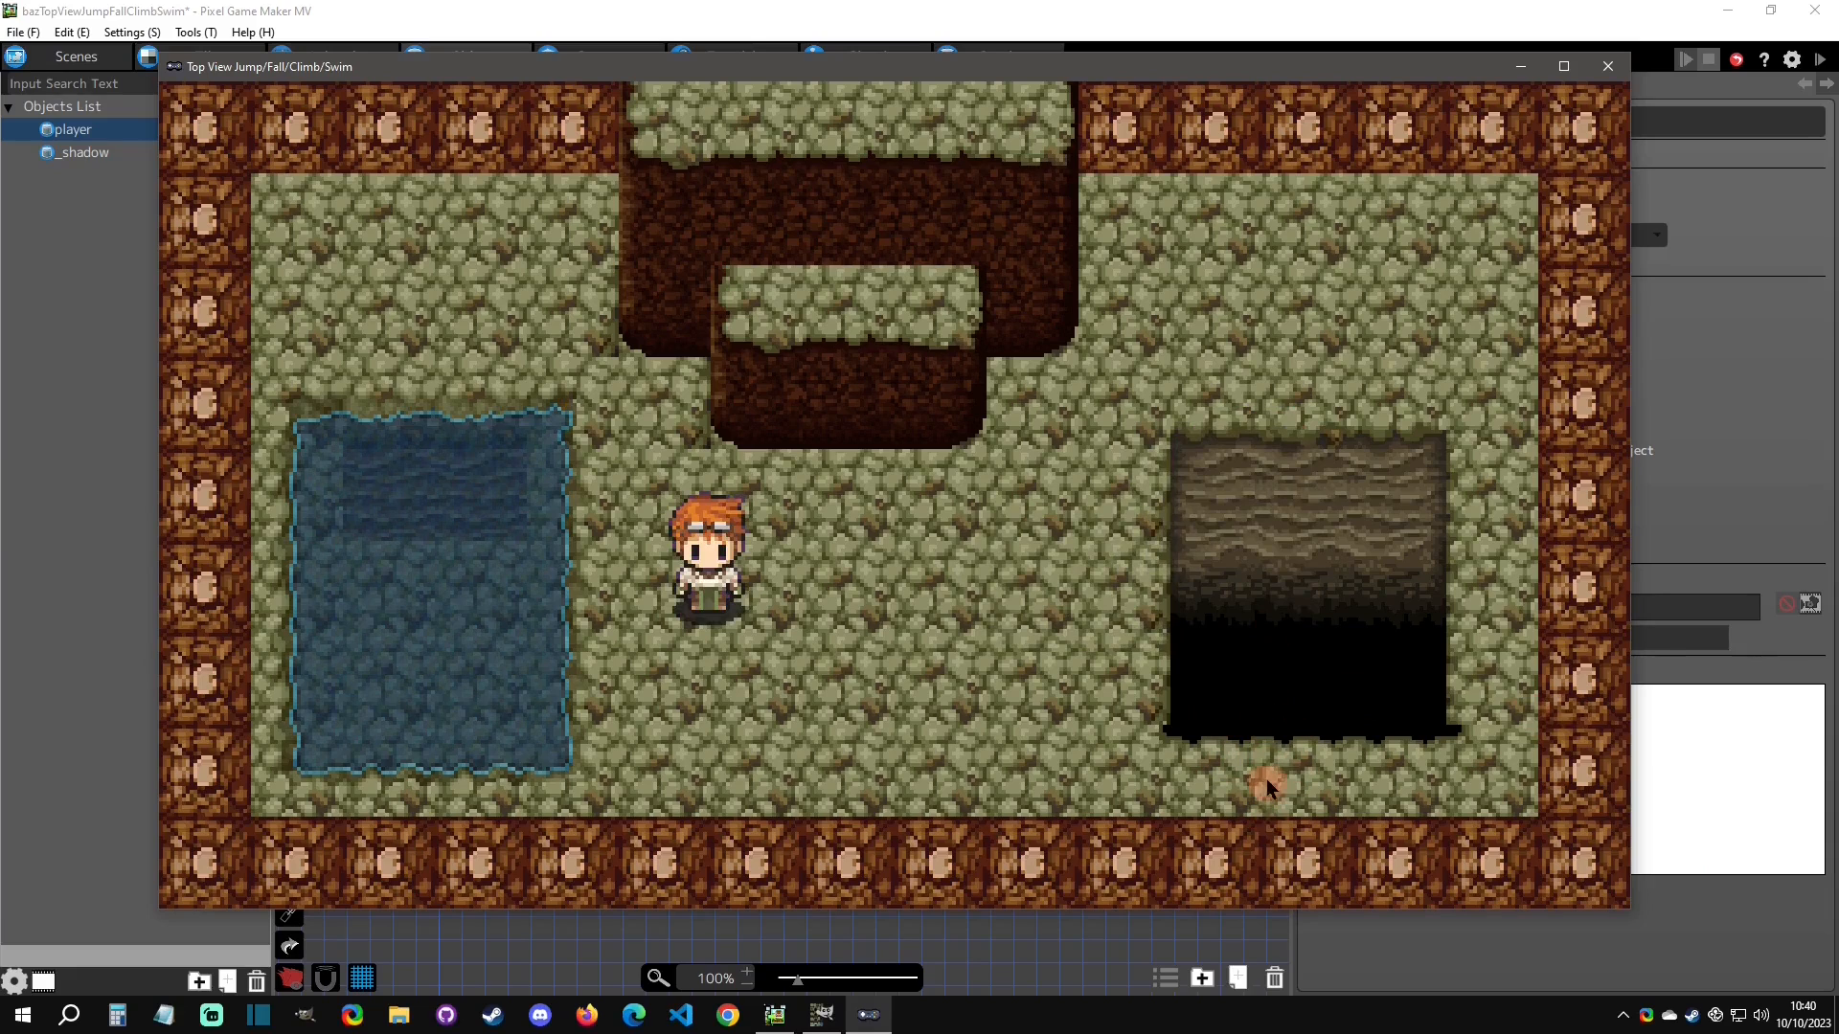
{"action": "left_click", "coordinate": [1608, 66]}
Examine the Move Layer settings of pit fall start and the runtime actions of pit fall move.
{"action": "double_click", "coordinate": [1465, 607]}
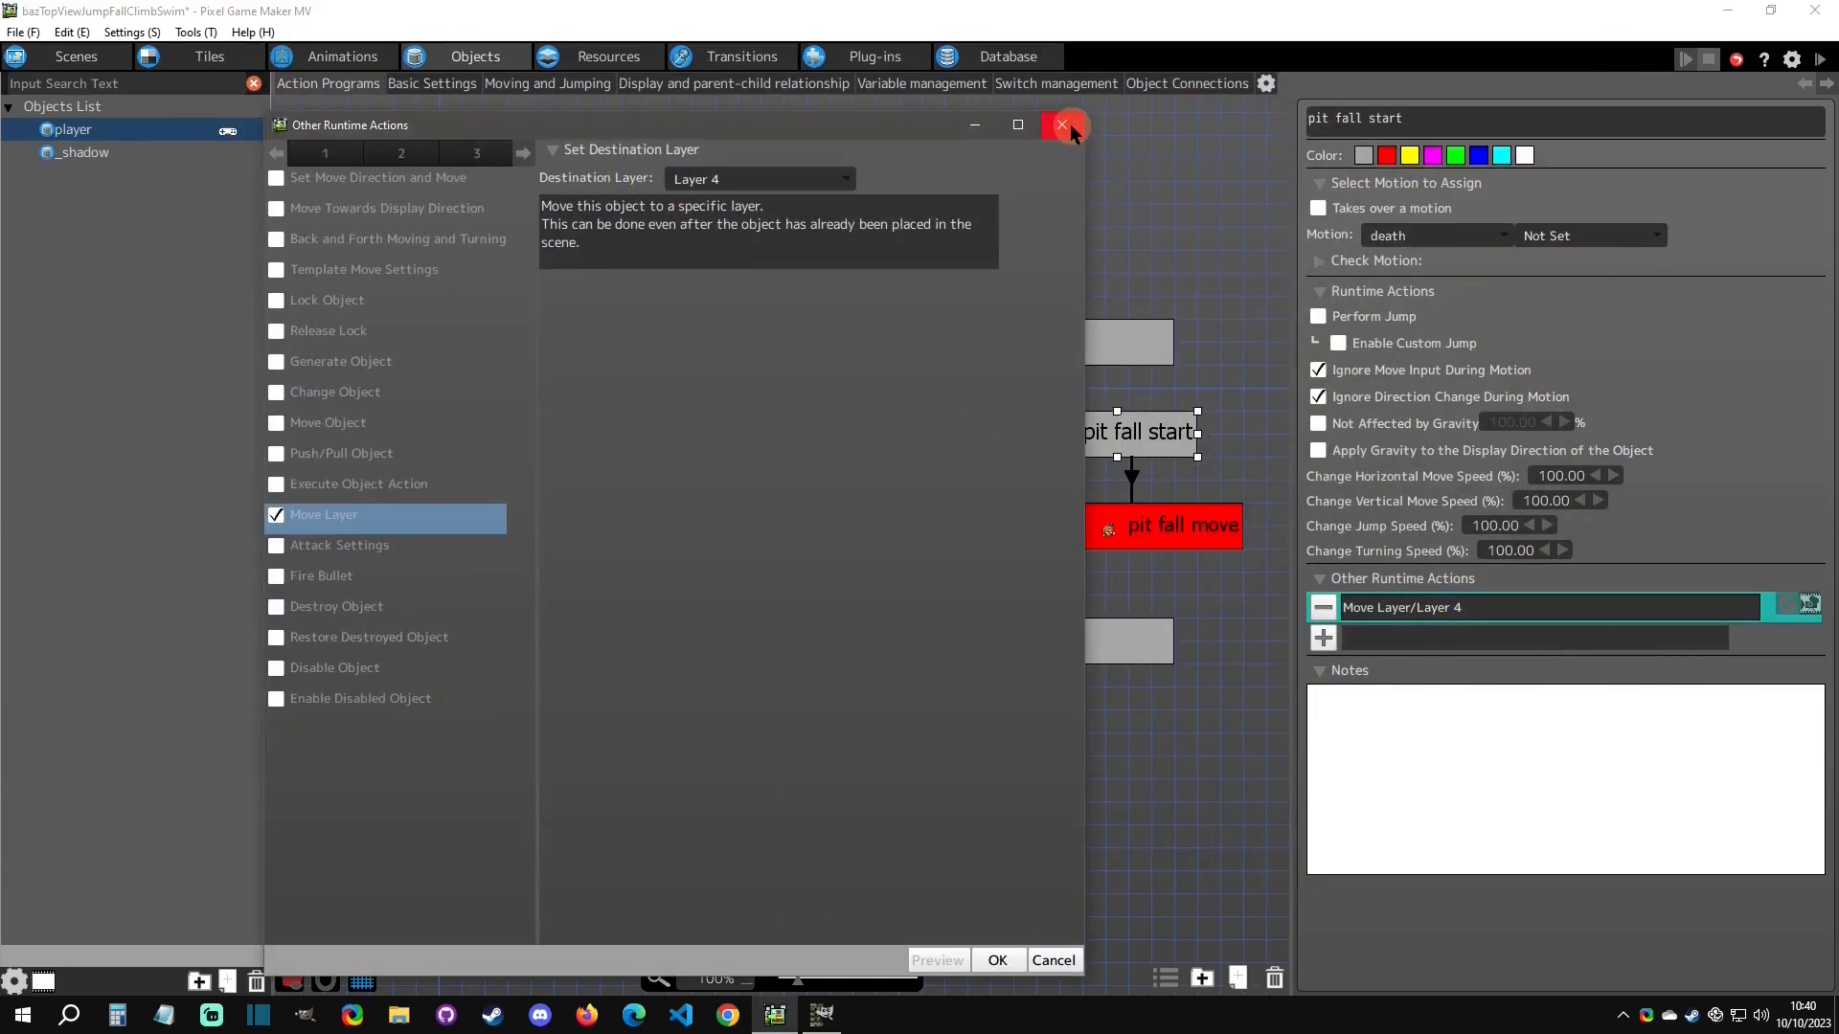
{"action": "left_click", "coordinate": [1069, 128]}
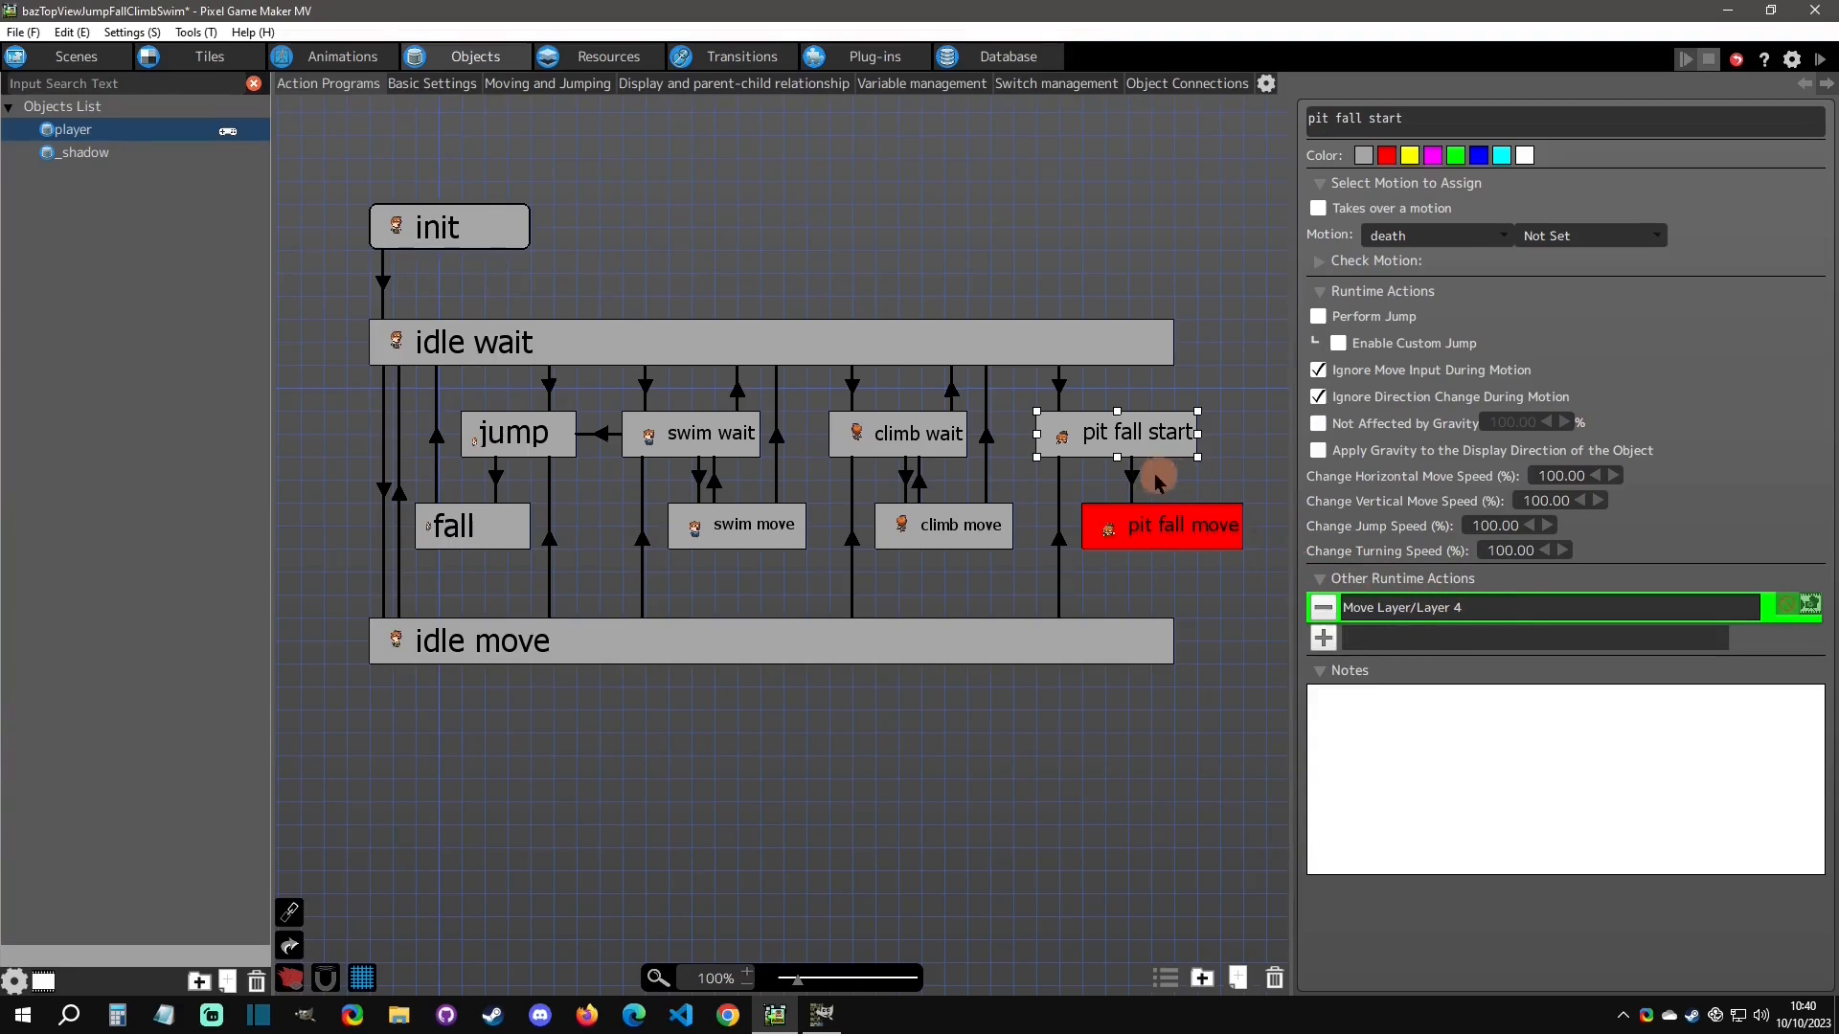
{"action": "left_click", "coordinate": [1159, 529]}
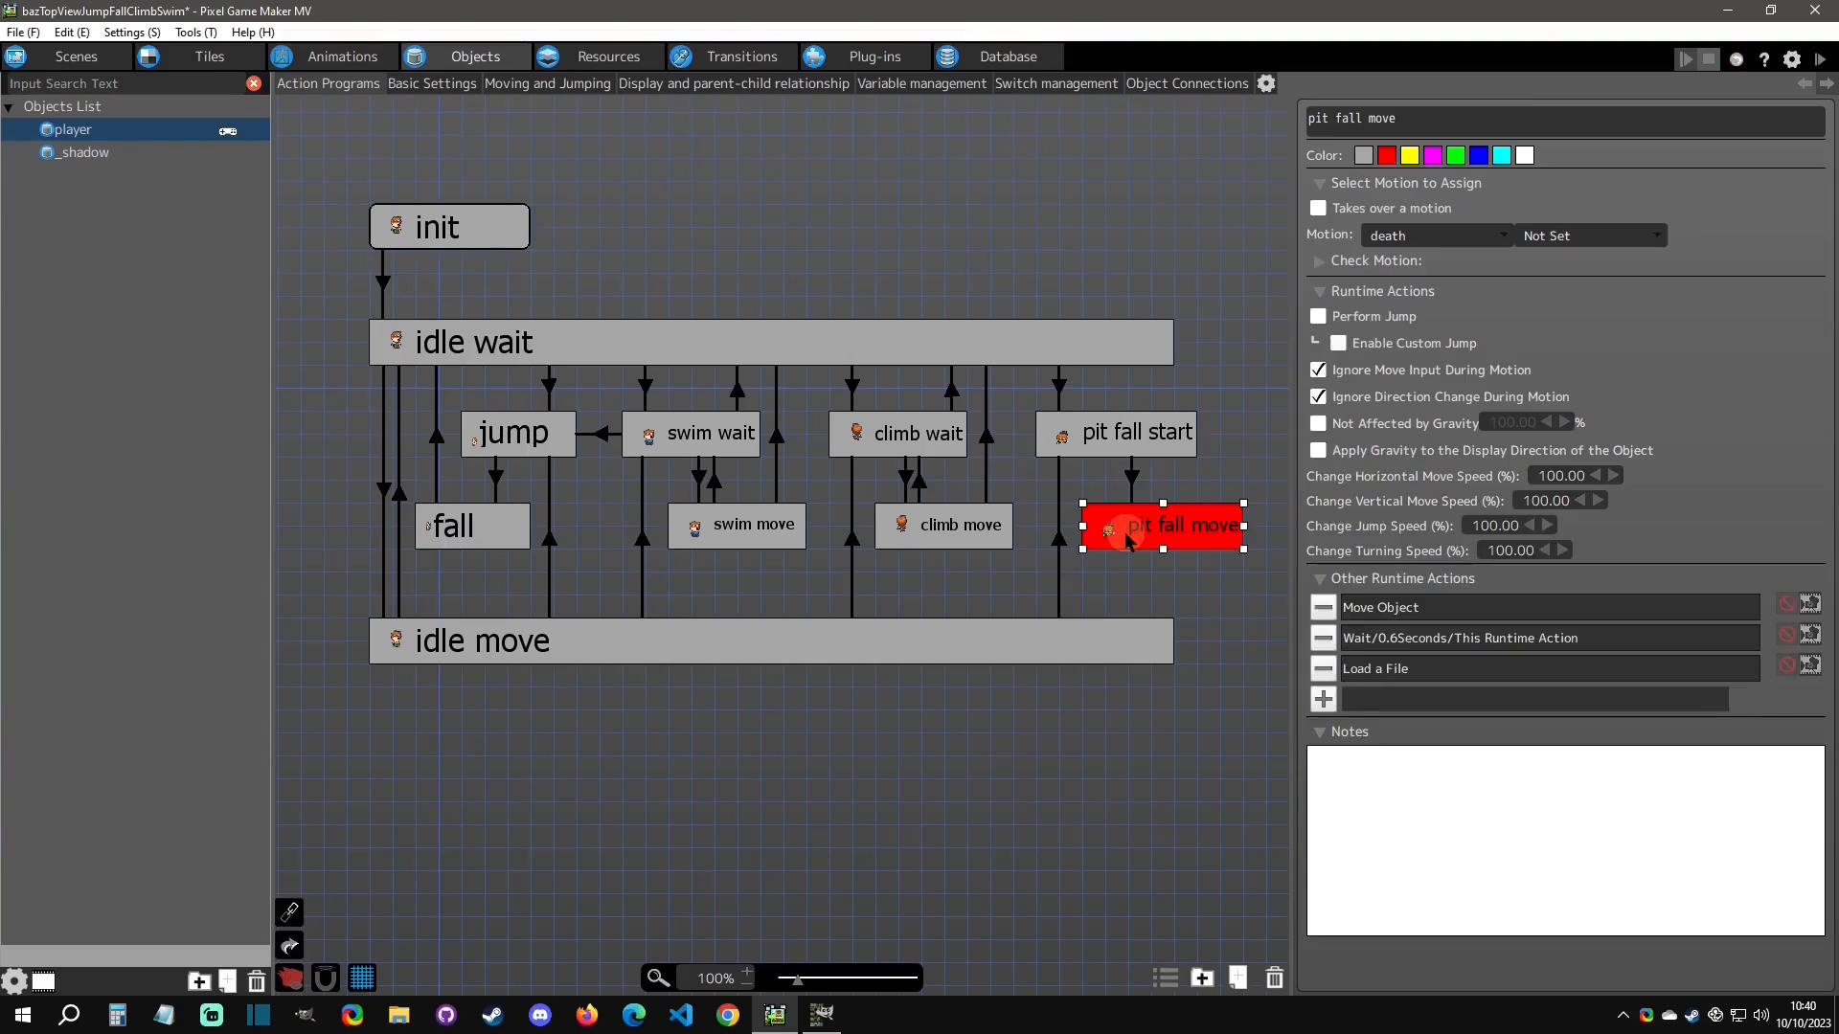
{"action": "double_click", "coordinate": [1379, 607]}
{"action": "left_click", "coordinate": [1070, 119]}
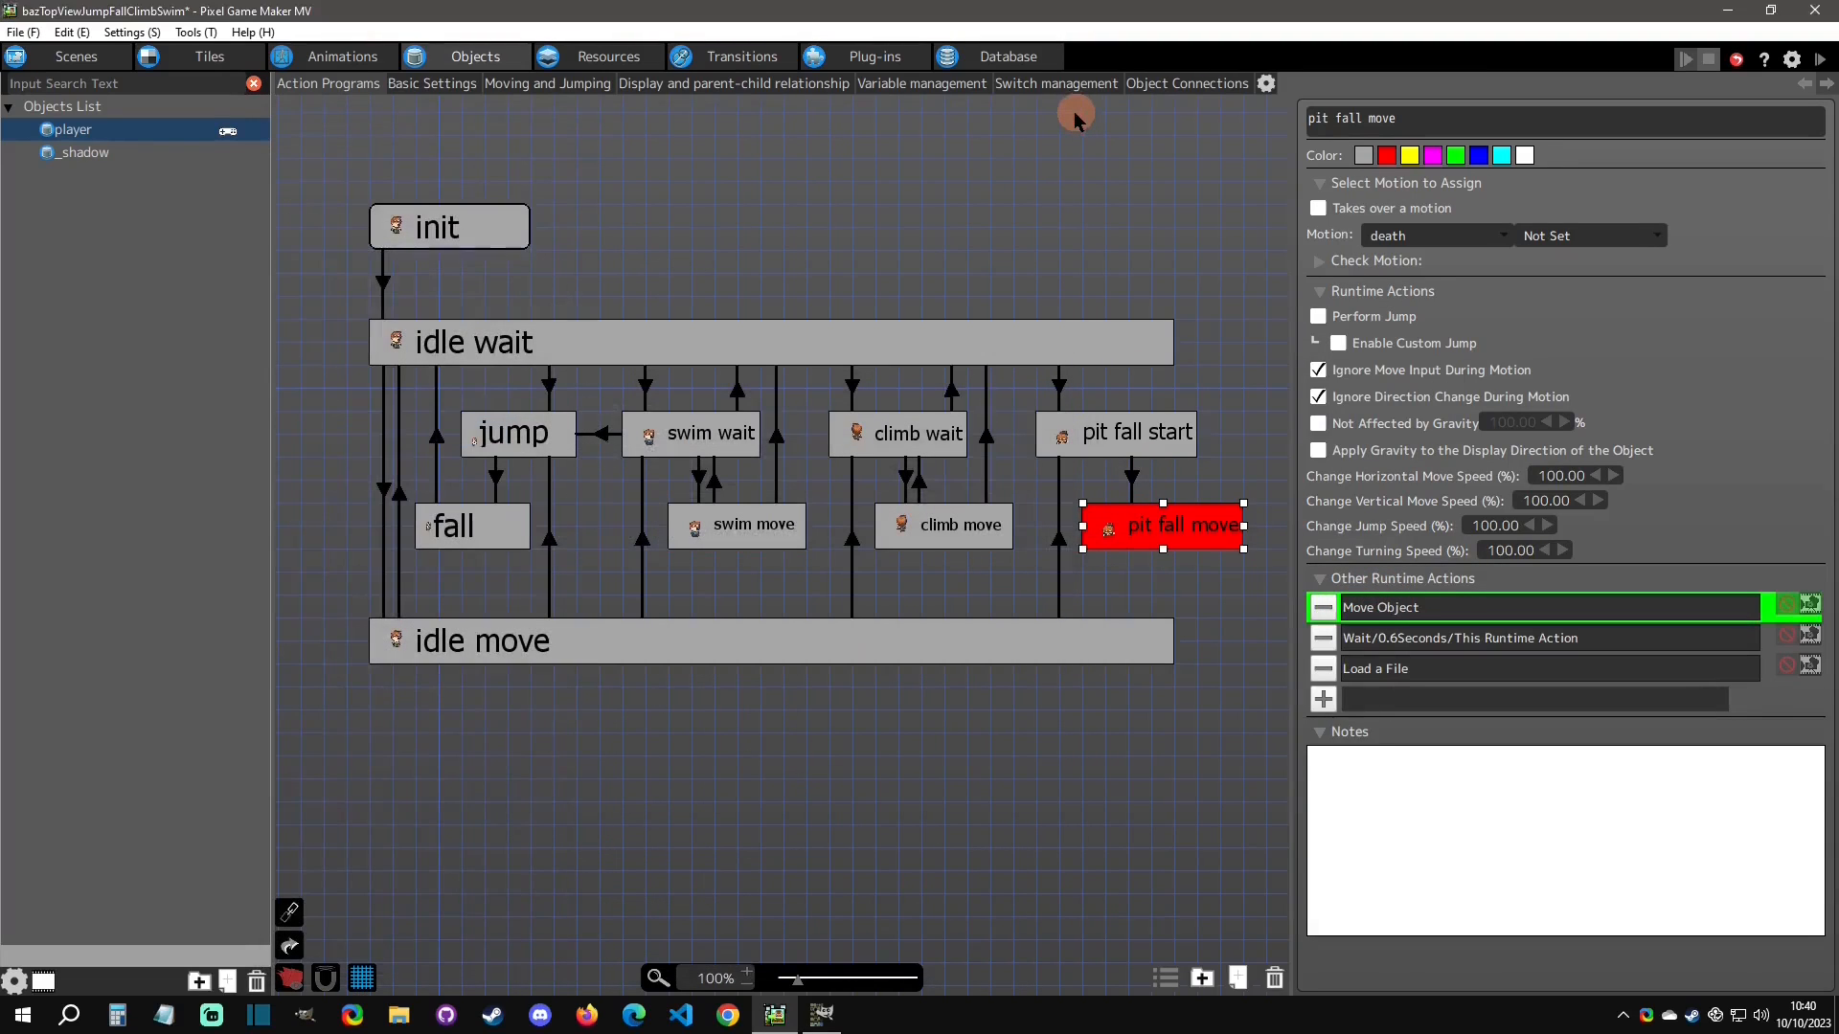
{"action": "left_click", "coordinate": [1396, 638]}
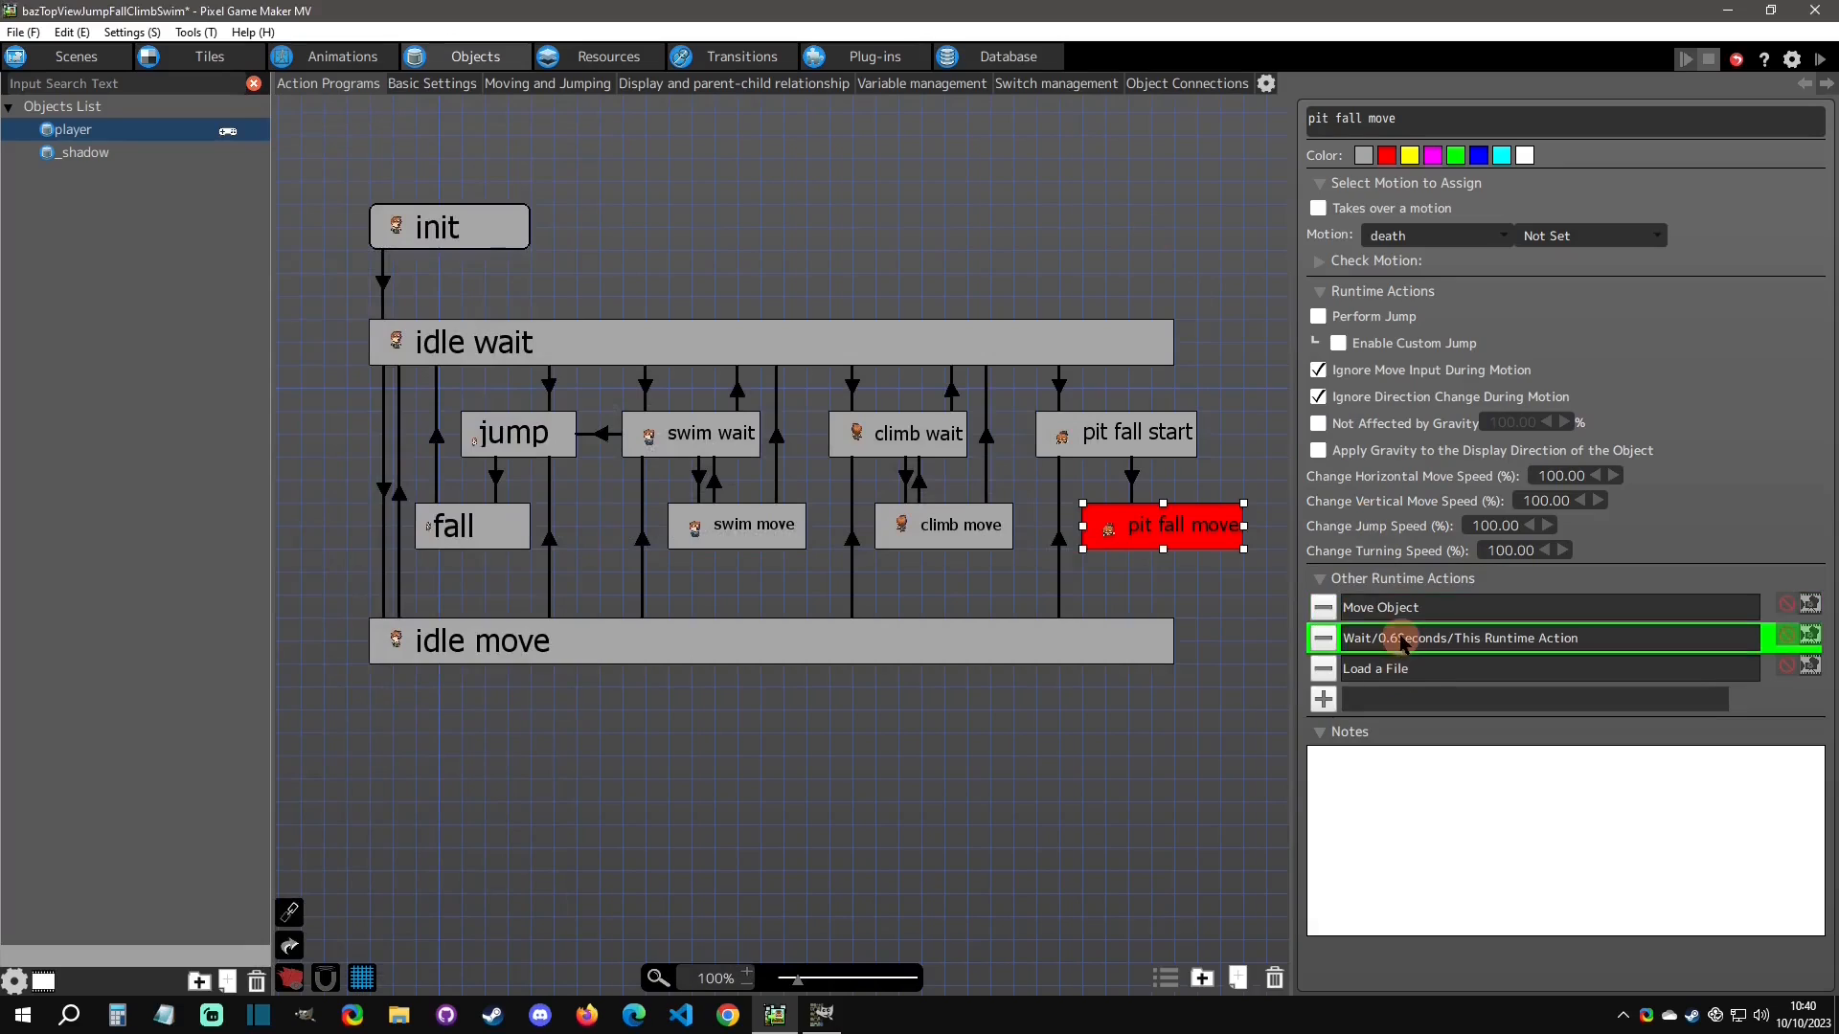
{"action": "left_click", "coordinate": [1453, 669]}
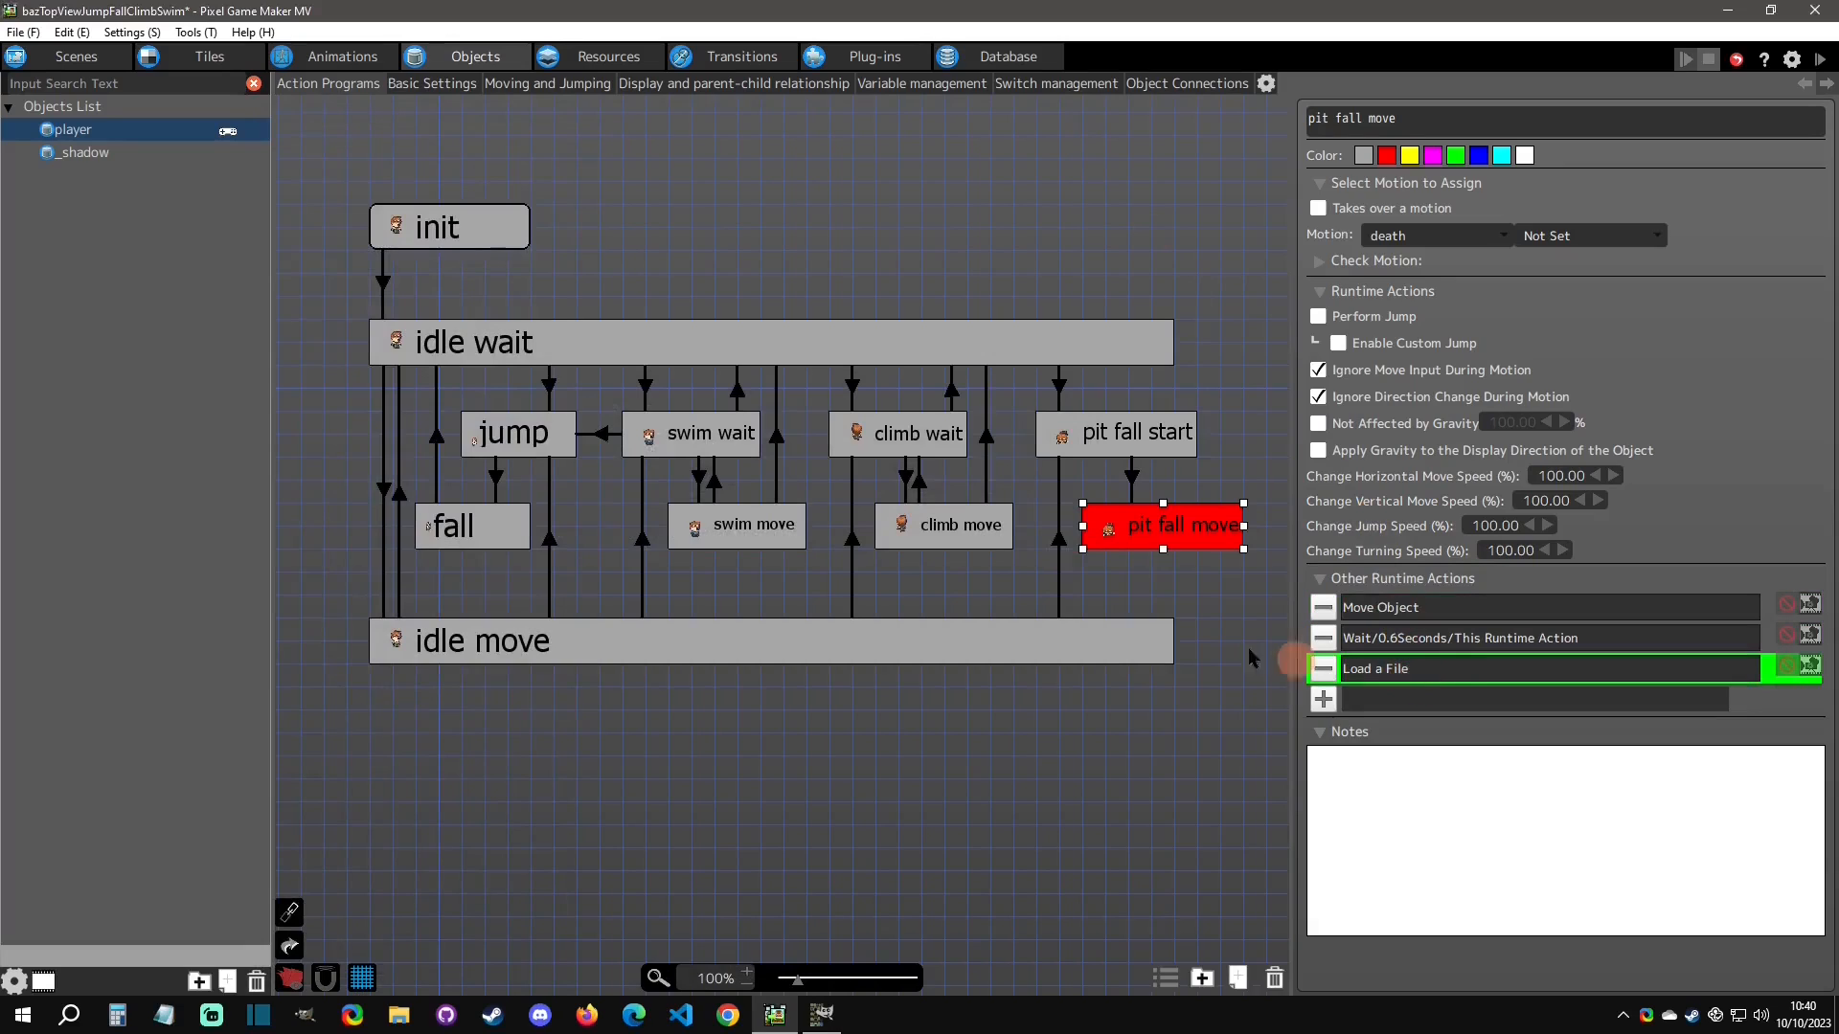
Review the player's idle wait, fall, swim wait, climb wait and pit fall start actions in the action program.
{"action": "left_click", "coordinate": [822, 337]}
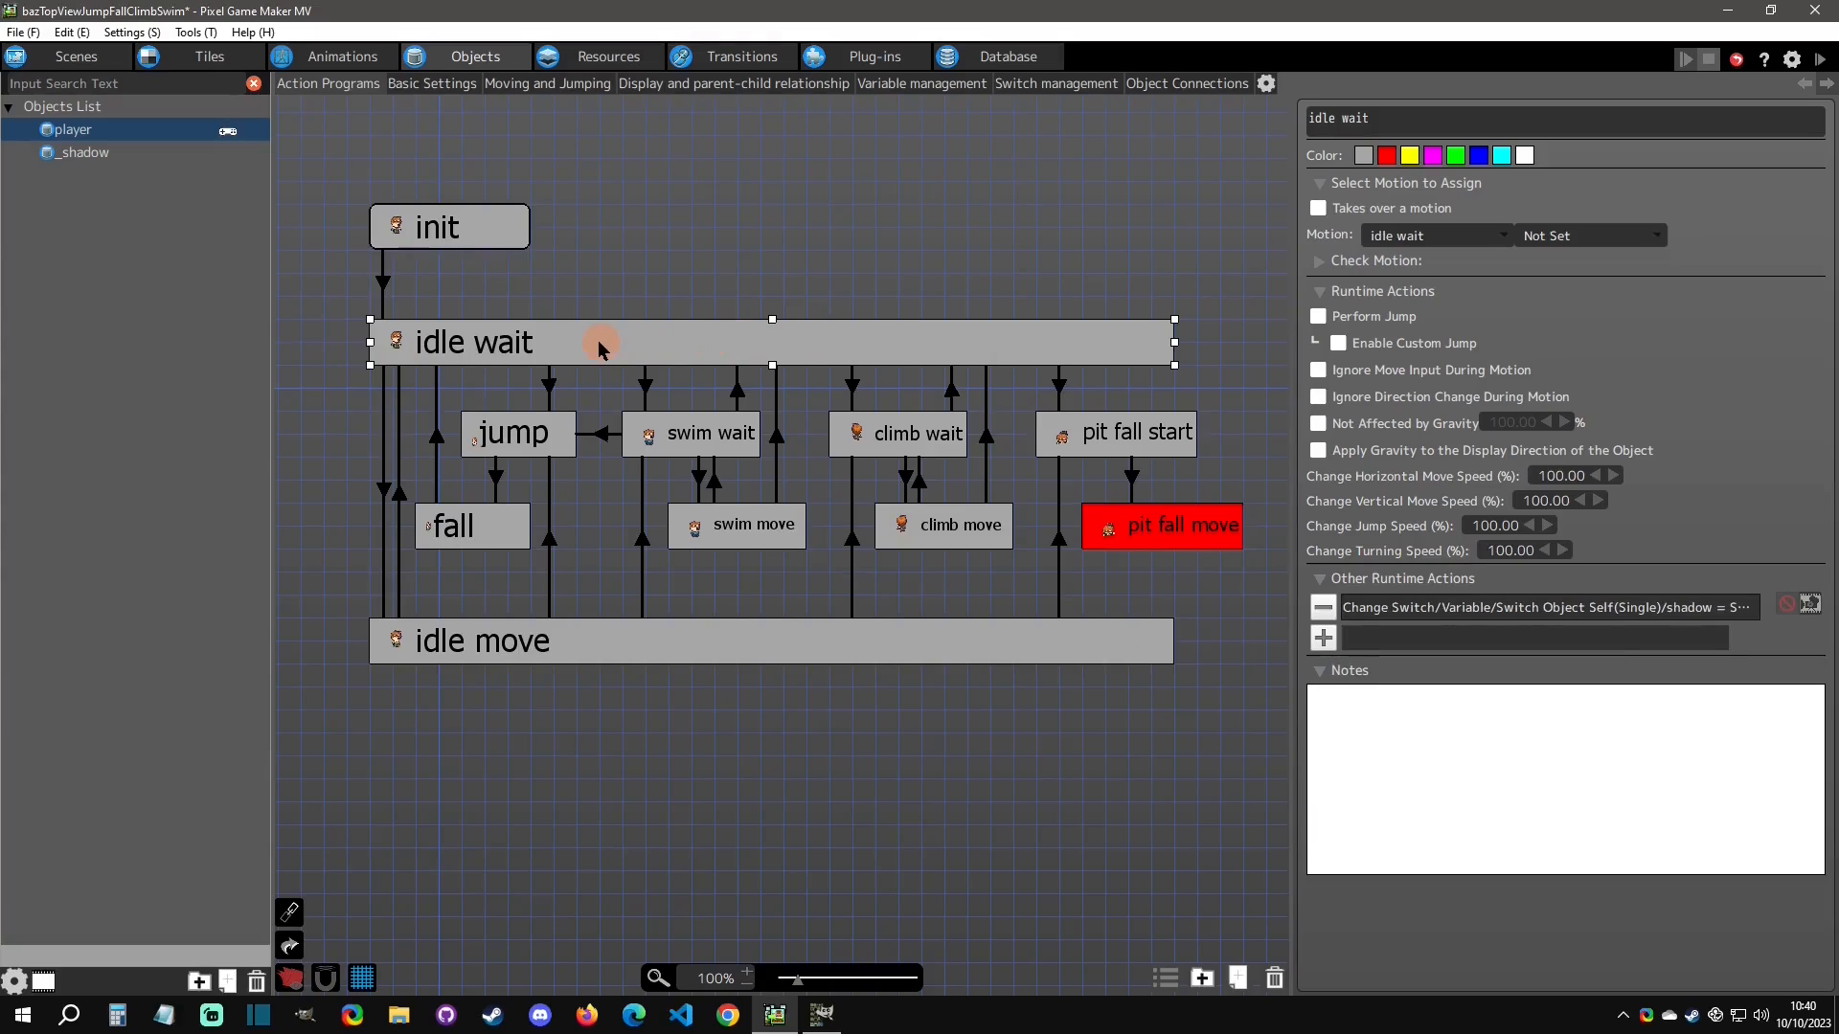
{"action": "left_click", "coordinate": [459, 524]}
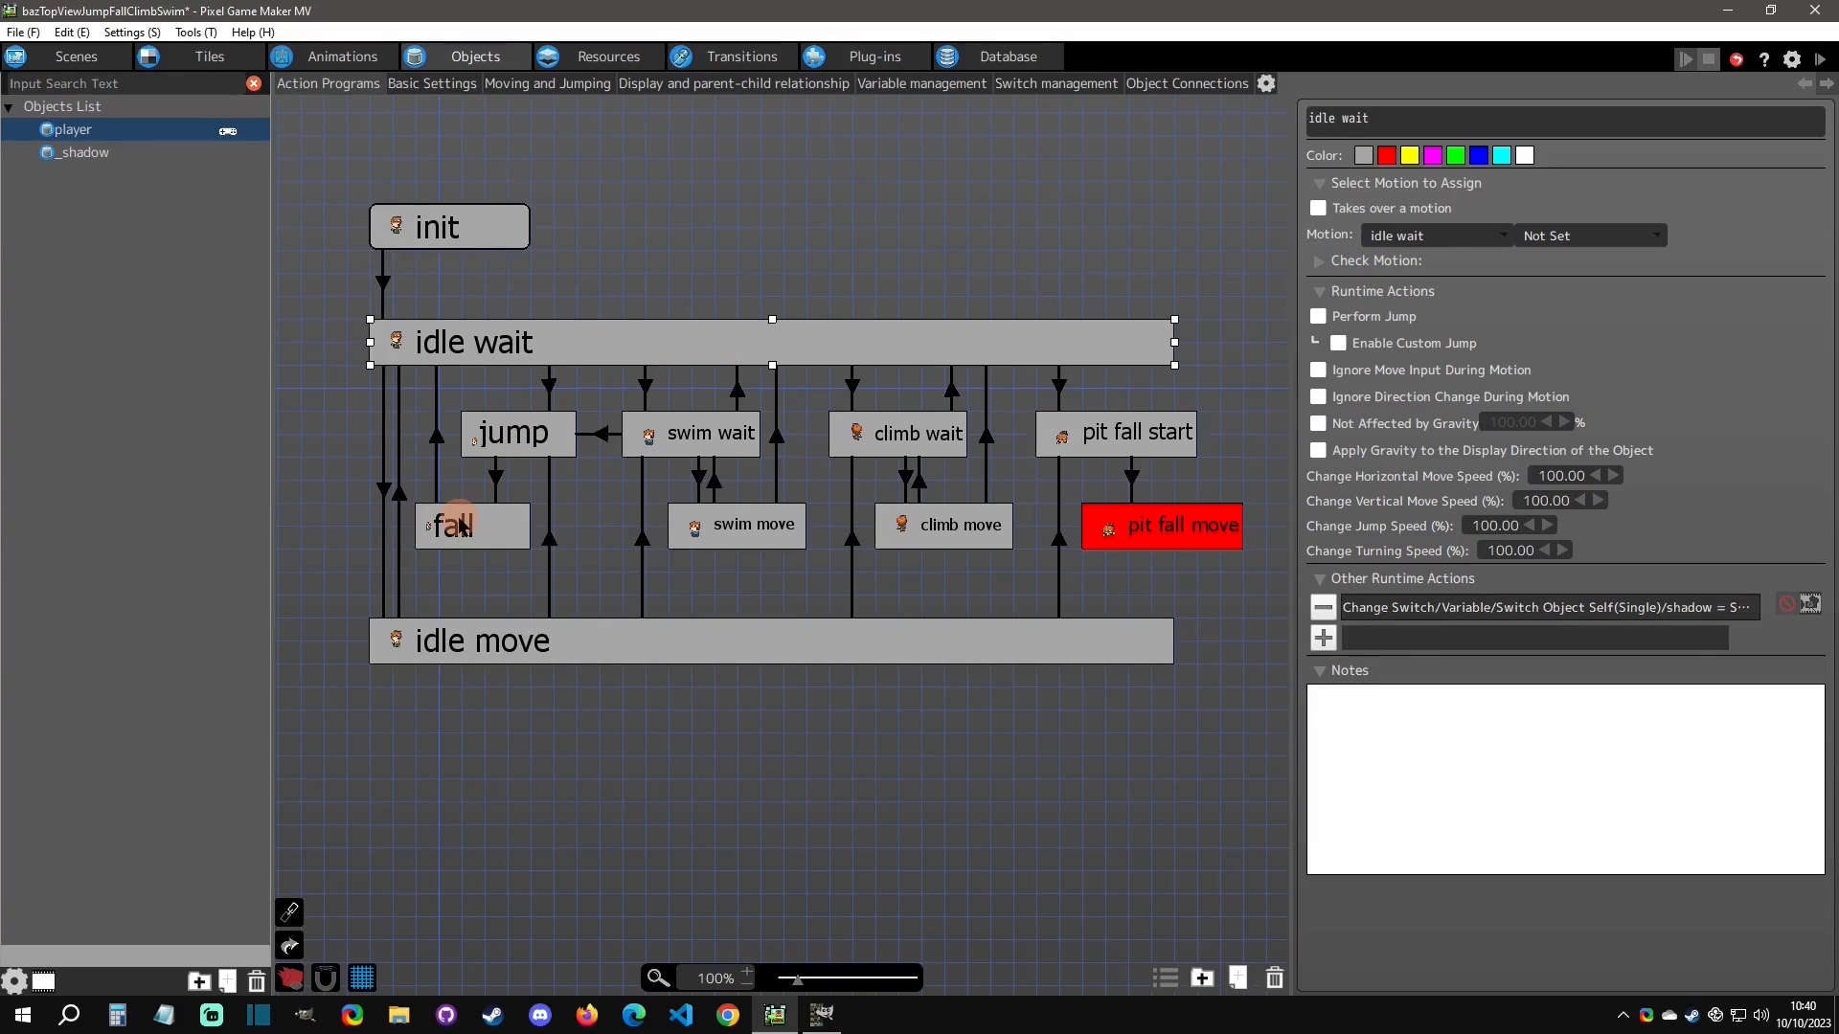
{"action": "left_click", "coordinate": [435, 350]}
{"action": "left_click", "coordinate": [723, 428]}
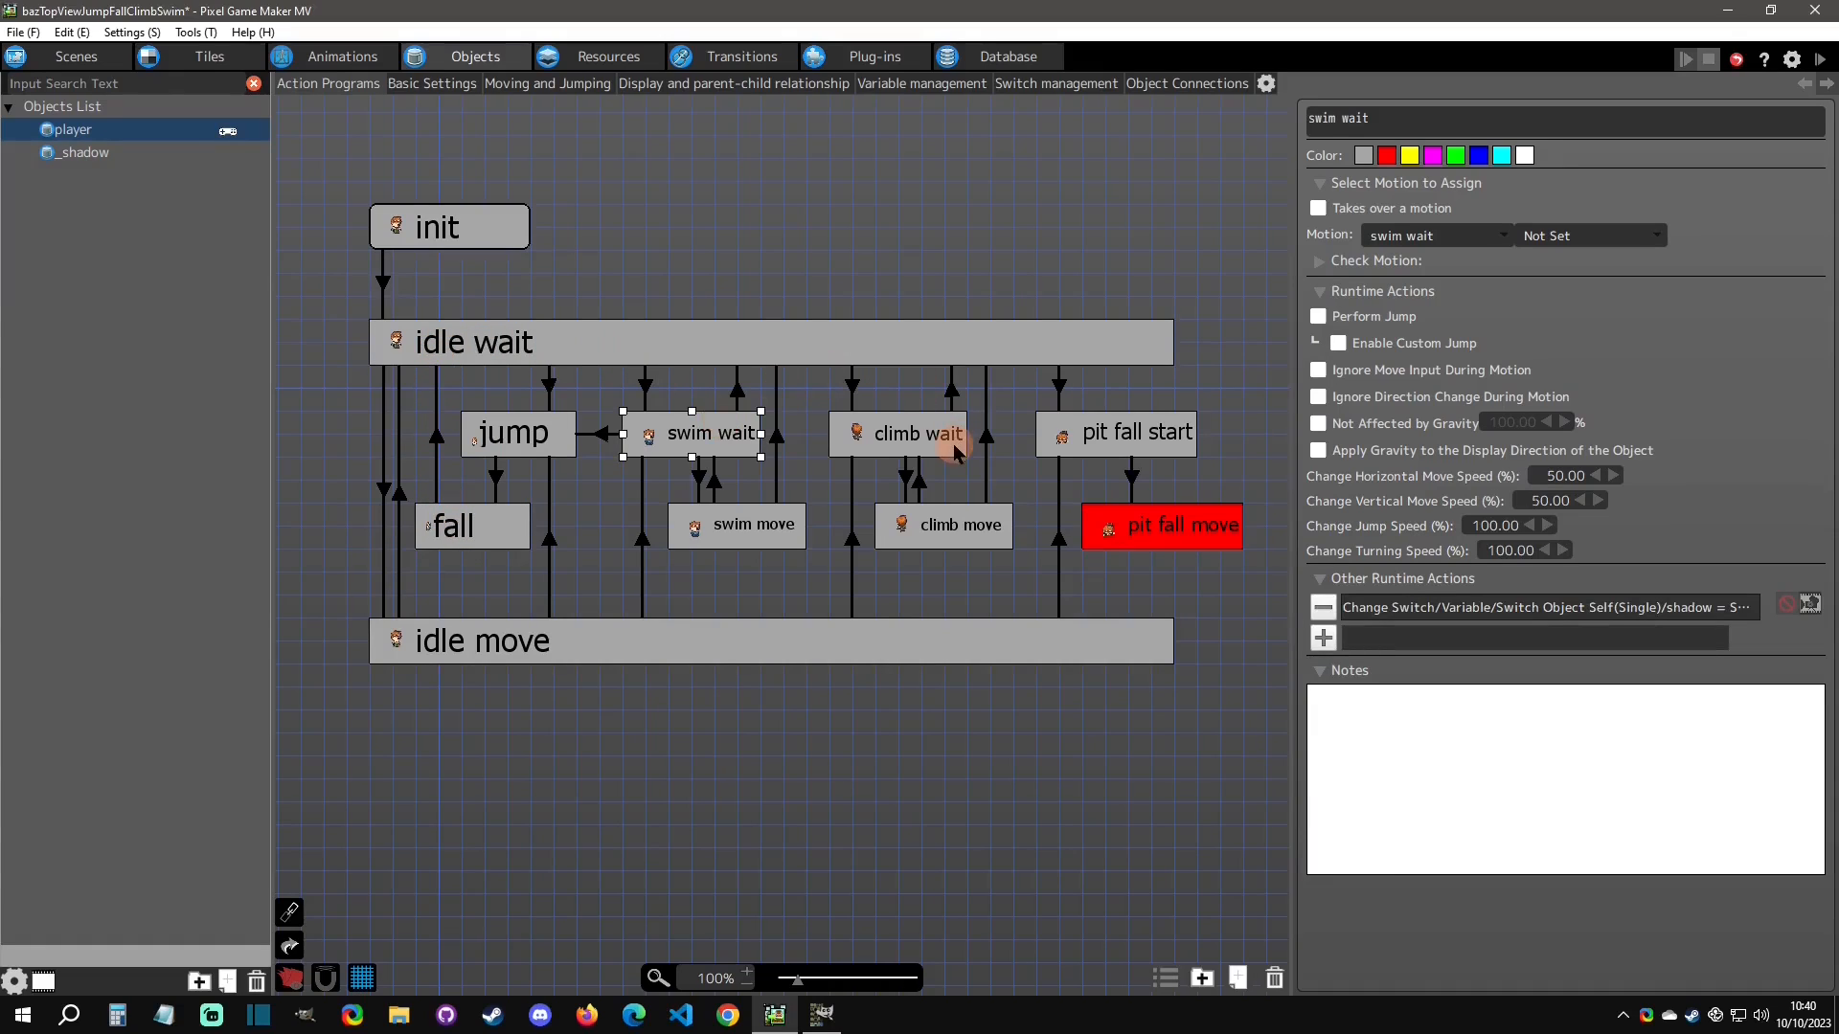
{"action": "left_click", "coordinate": [953, 448]}
{"action": "left_click", "coordinate": [1119, 433]}
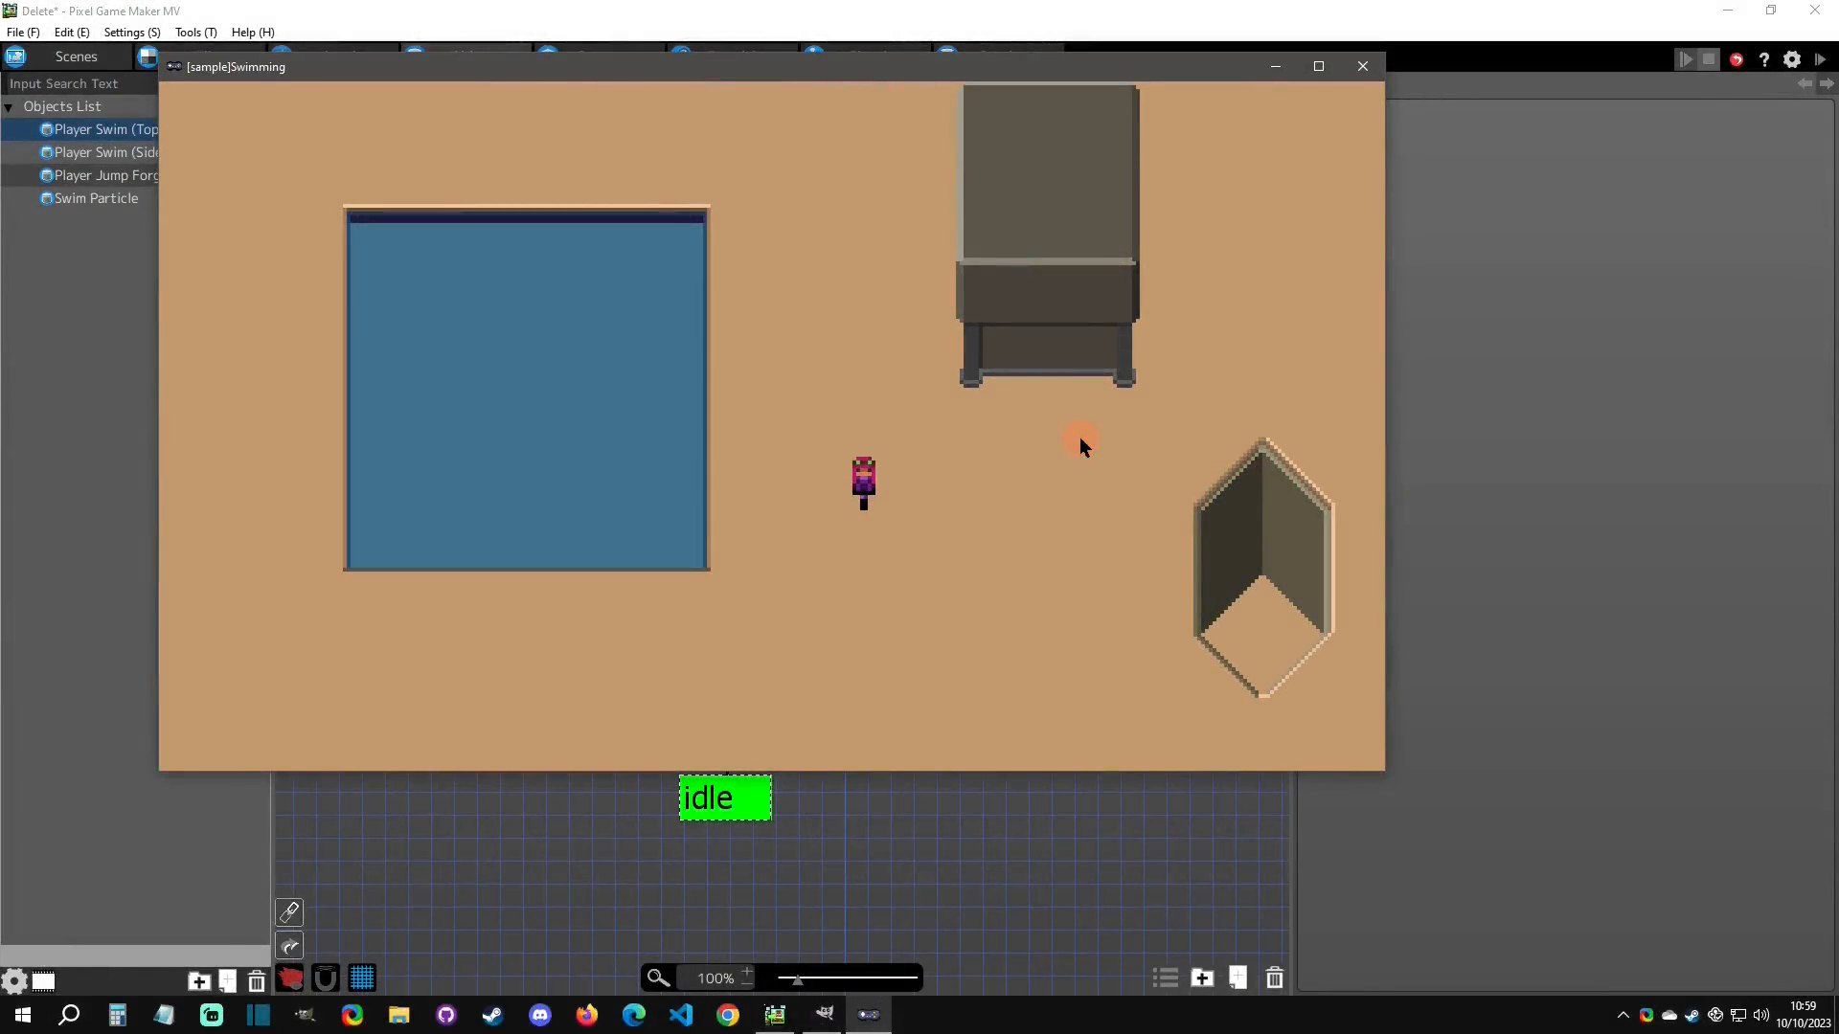
Test-play the swimming sample by moving the character into the pool and swimming in all directions, and close the test.
{"action": "key", "text": "Up"}
{"action": "key", "text": "Left"}
{"action": "key", "text": "Left"}
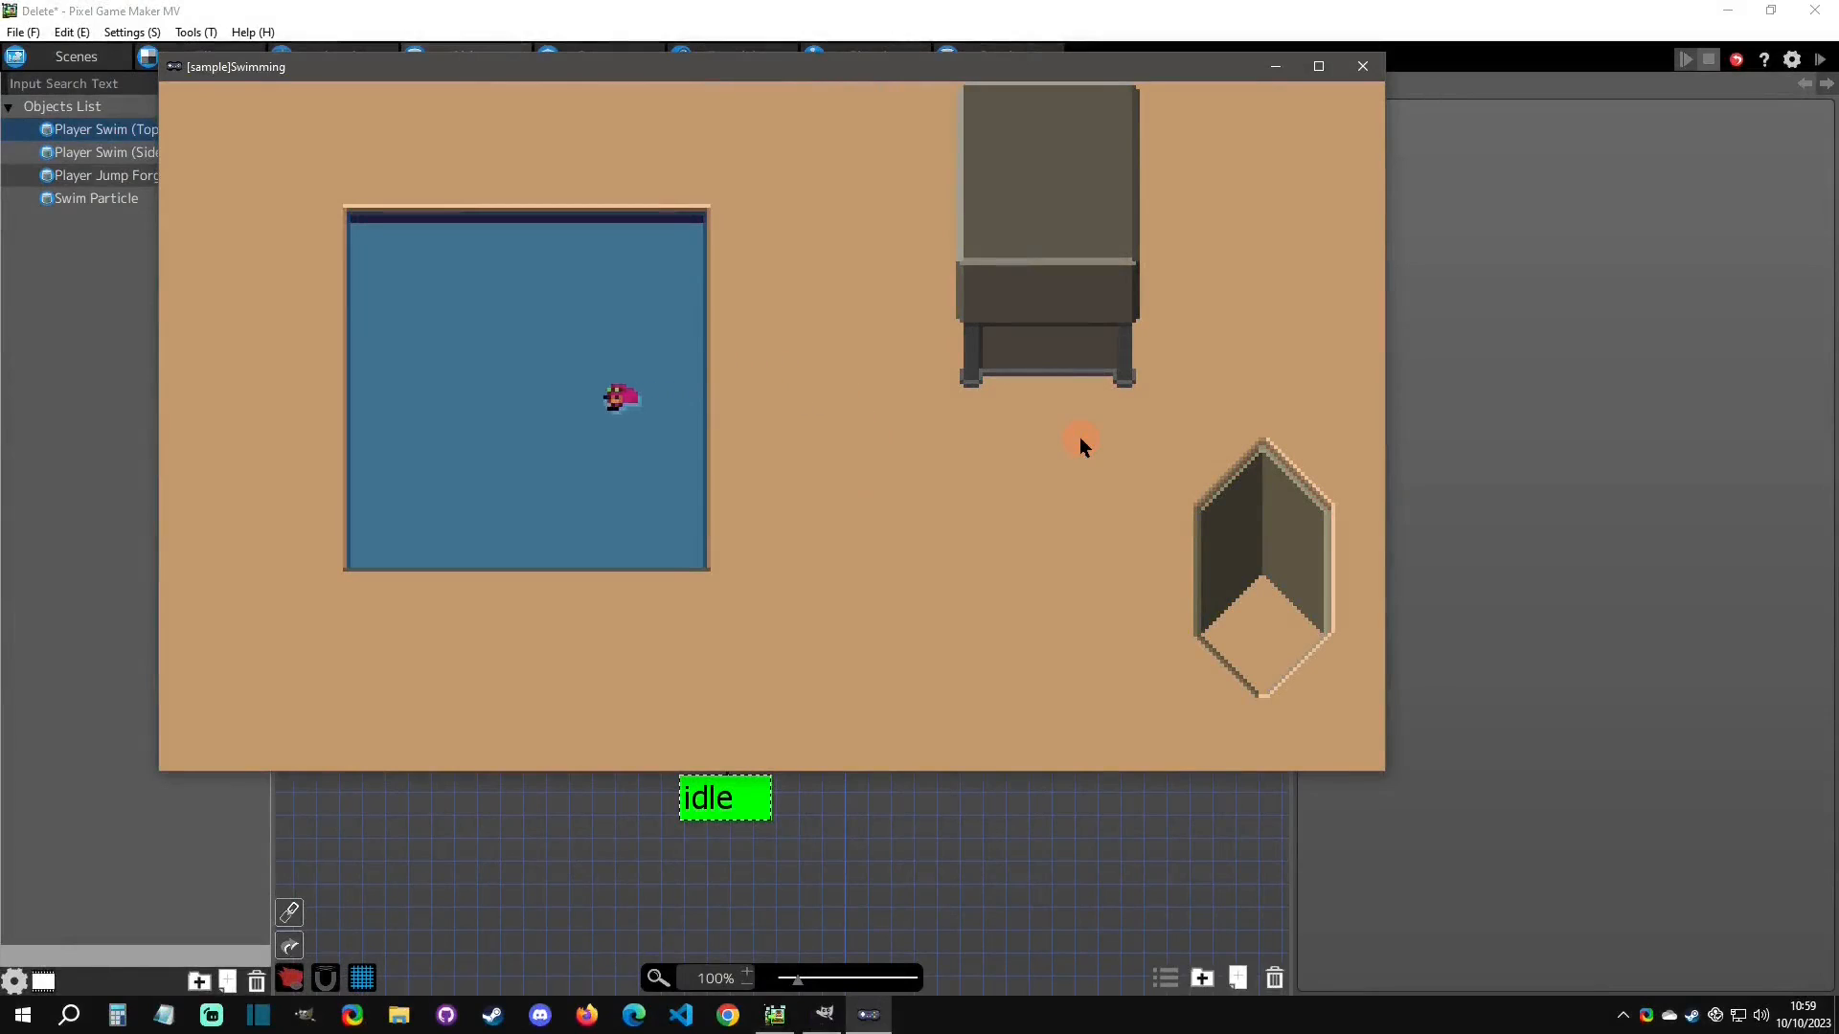
{"action": "key", "text": "Down"}
{"action": "key", "text": "Right"}
{"action": "key", "text": "Up"}
{"action": "key", "text": "Left"}
{"action": "key", "text": "Down"}
{"action": "key", "text": "Right"}
{"action": "key", "text": "Up"}
{"action": "key", "text": "Left"}
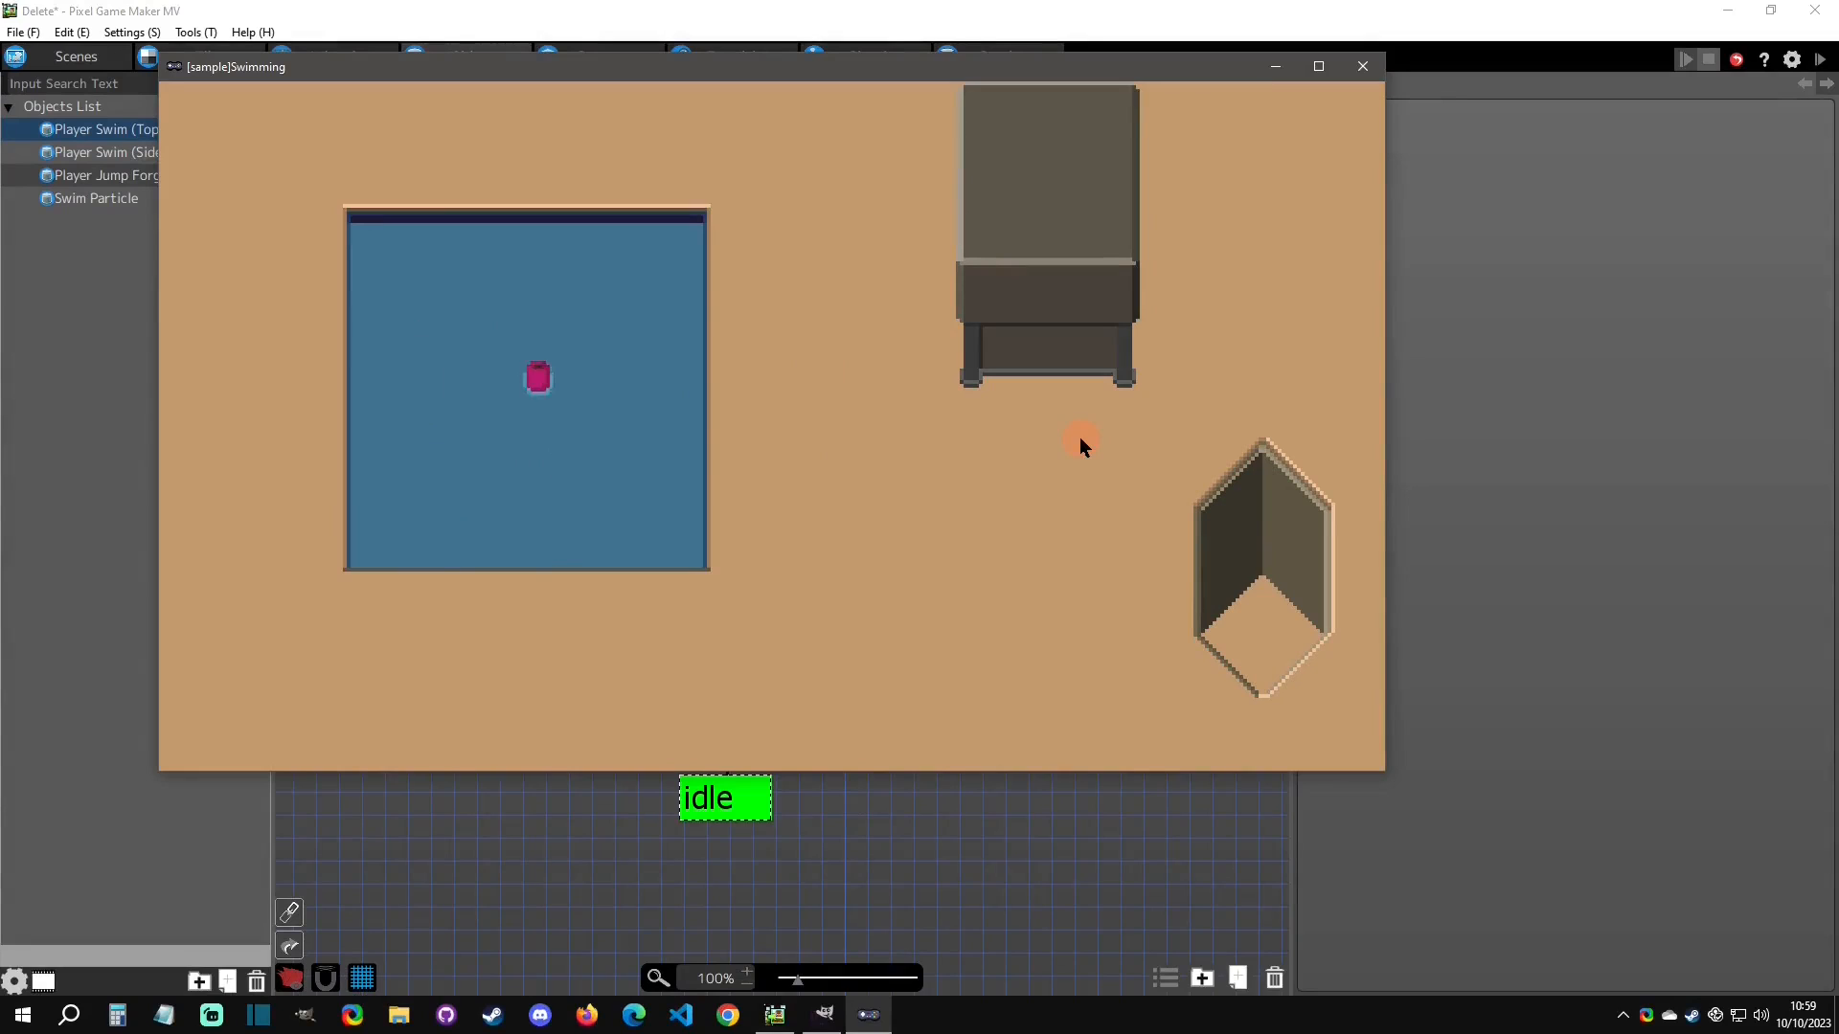
{"action": "key", "text": "Down"}
{"action": "key", "text": "Down"}
{"action": "key", "text": "Right"}
{"action": "left_click", "coordinate": [1363, 70]}
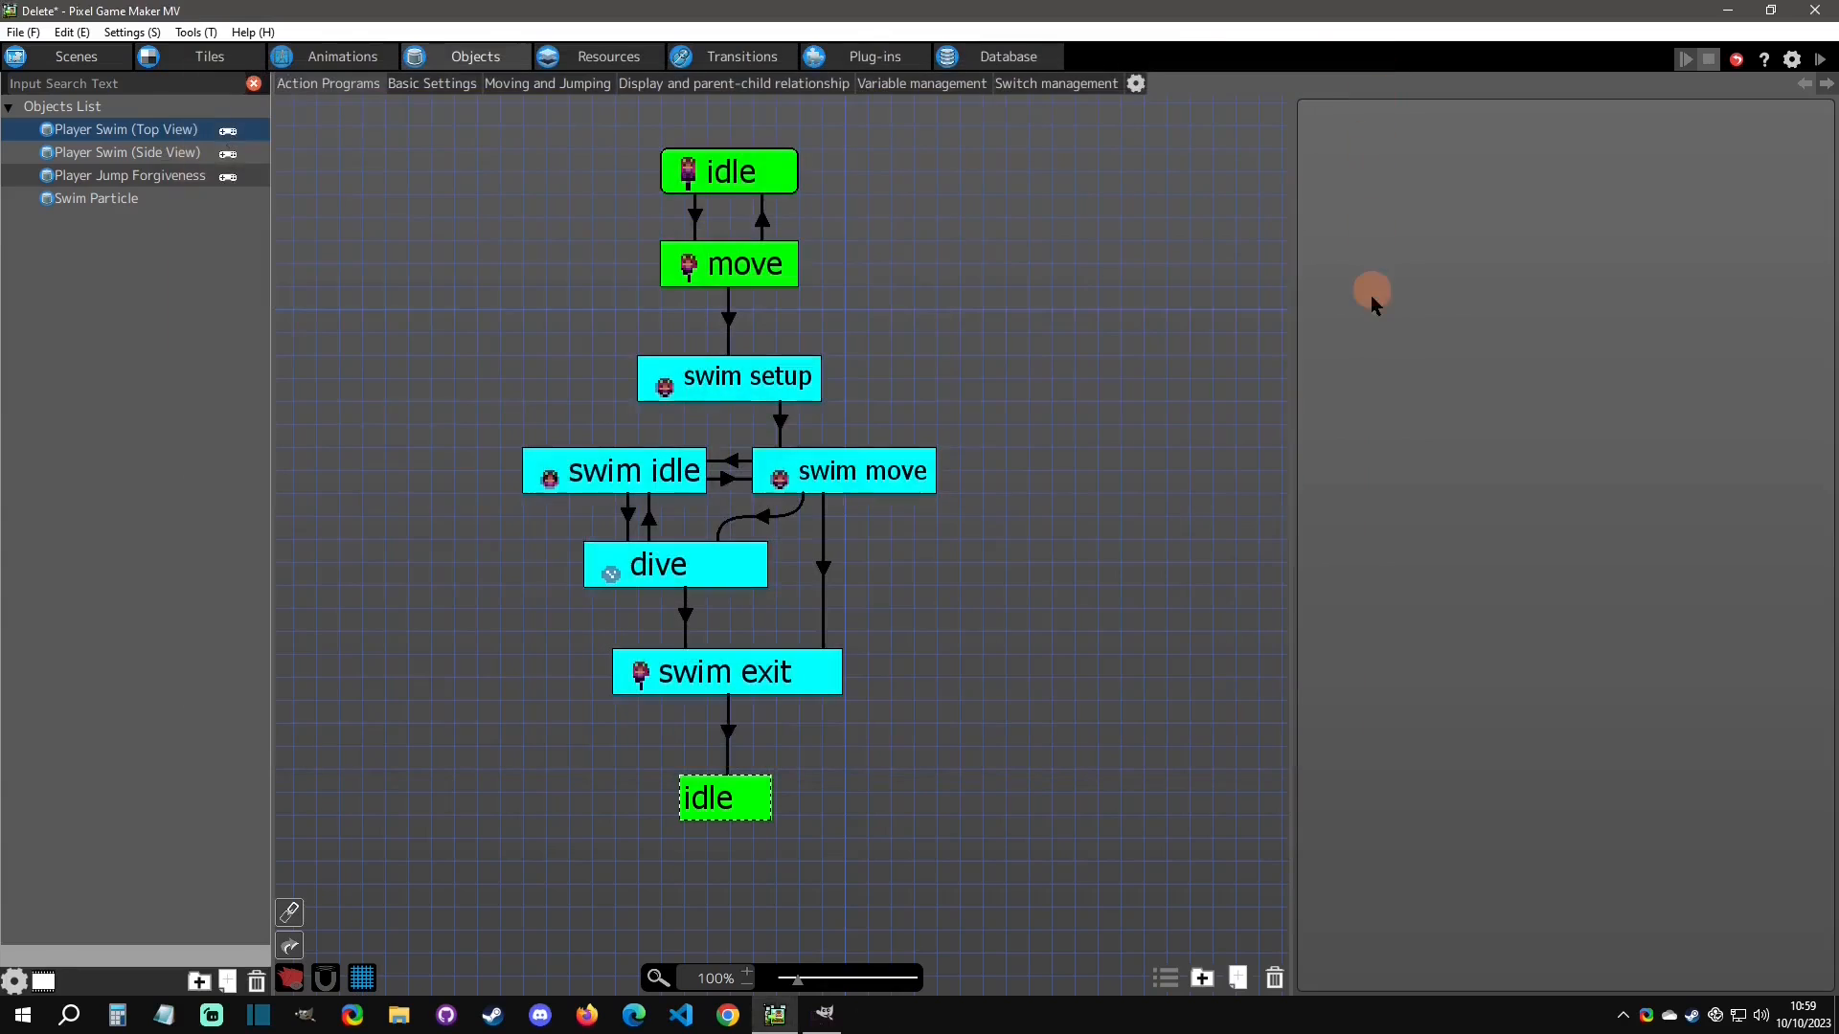
Compare the motion and move speed settings of Player Swim (Top View)'s dive, swim idle and swim move actions.
{"action": "left_click", "coordinate": [737, 569]}
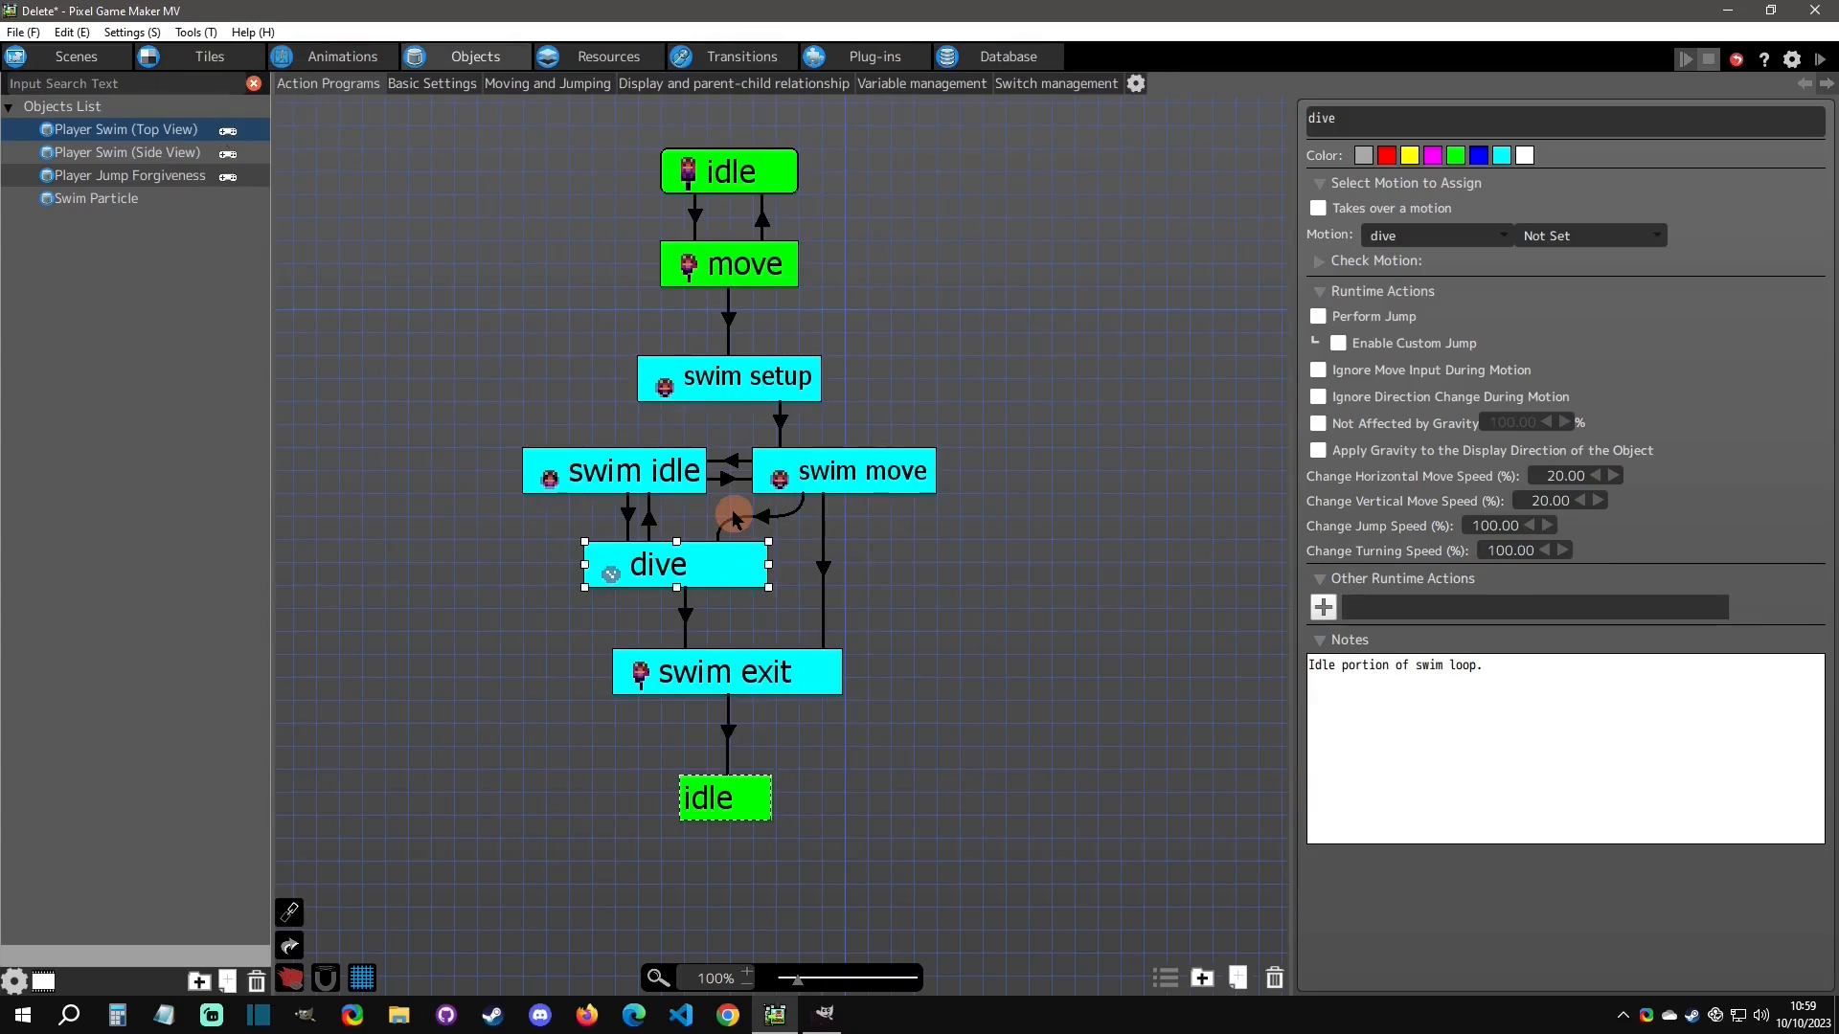
{"action": "left_click", "coordinate": [674, 486]}
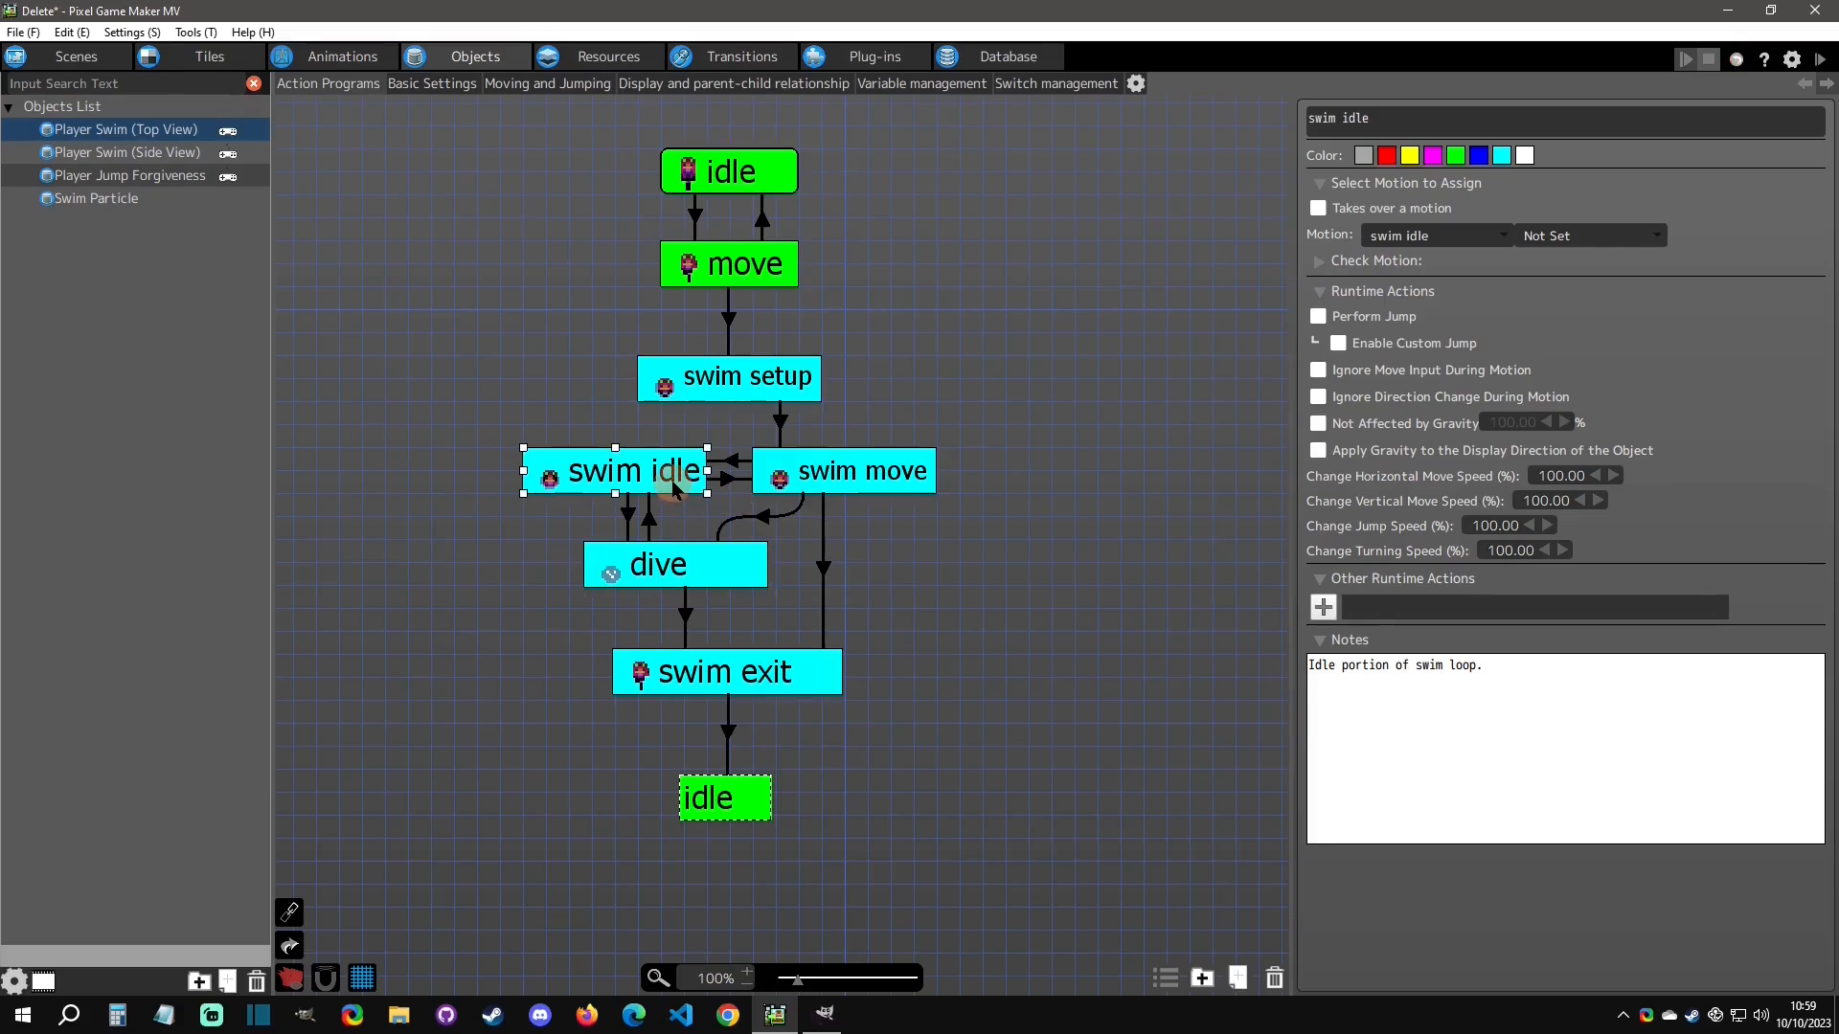
{"action": "left_click", "coordinate": [800, 472]}
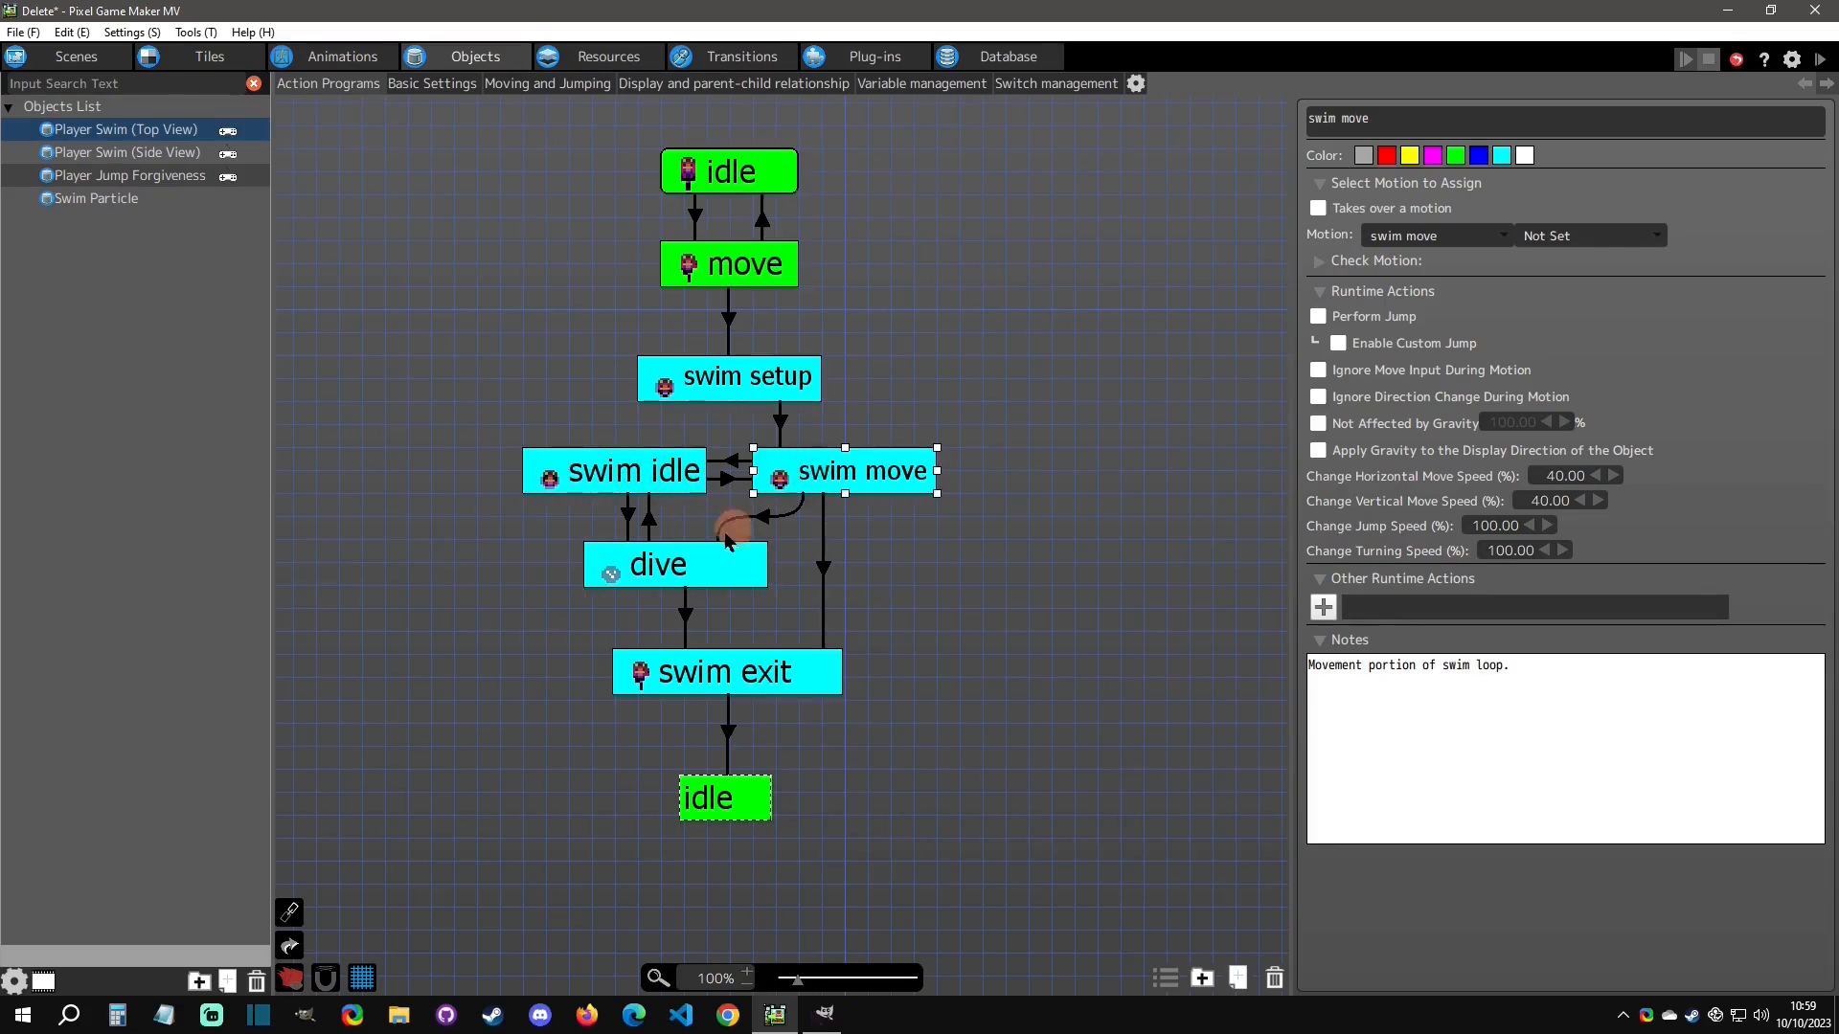
{"action": "left_click", "coordinate": [673, 570]}
Examine the conditions on the links into dive and from dive to swim idle and swim exit.
{"action": "left_click", "coordinate": [628, 508]}
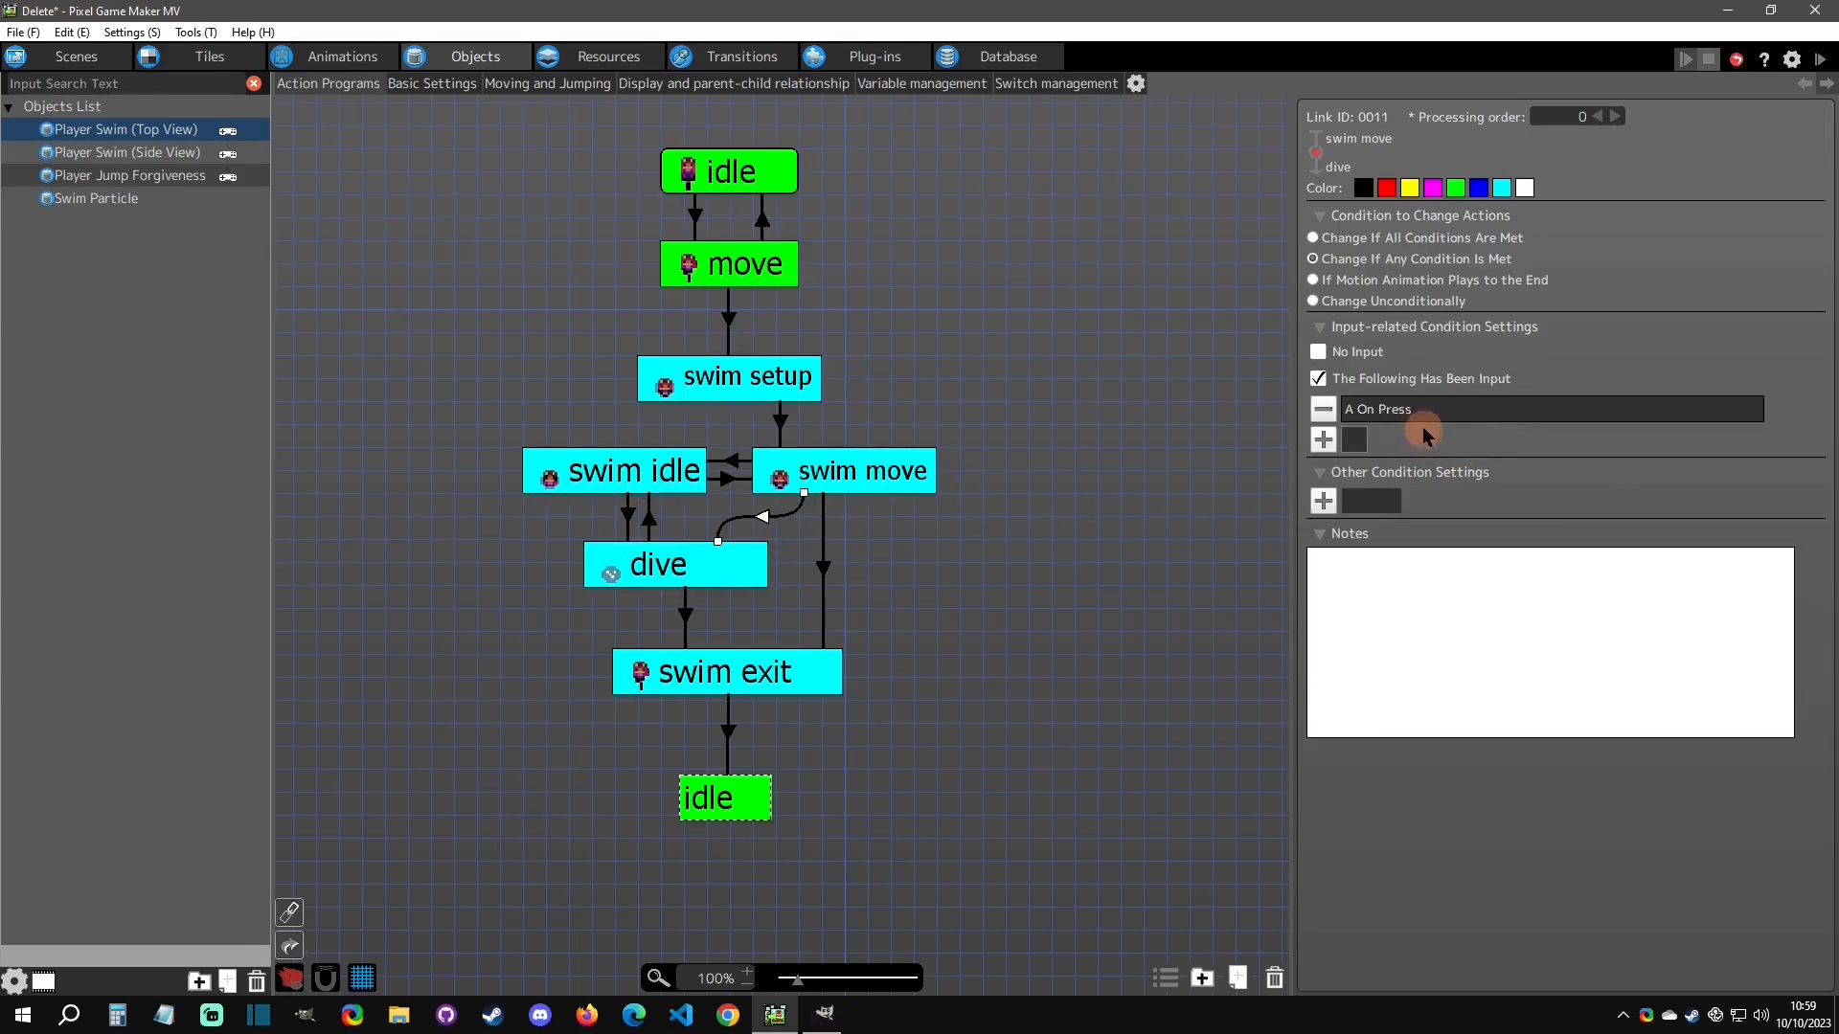
{"action": "left_click", "coordinate": [650, 526]}
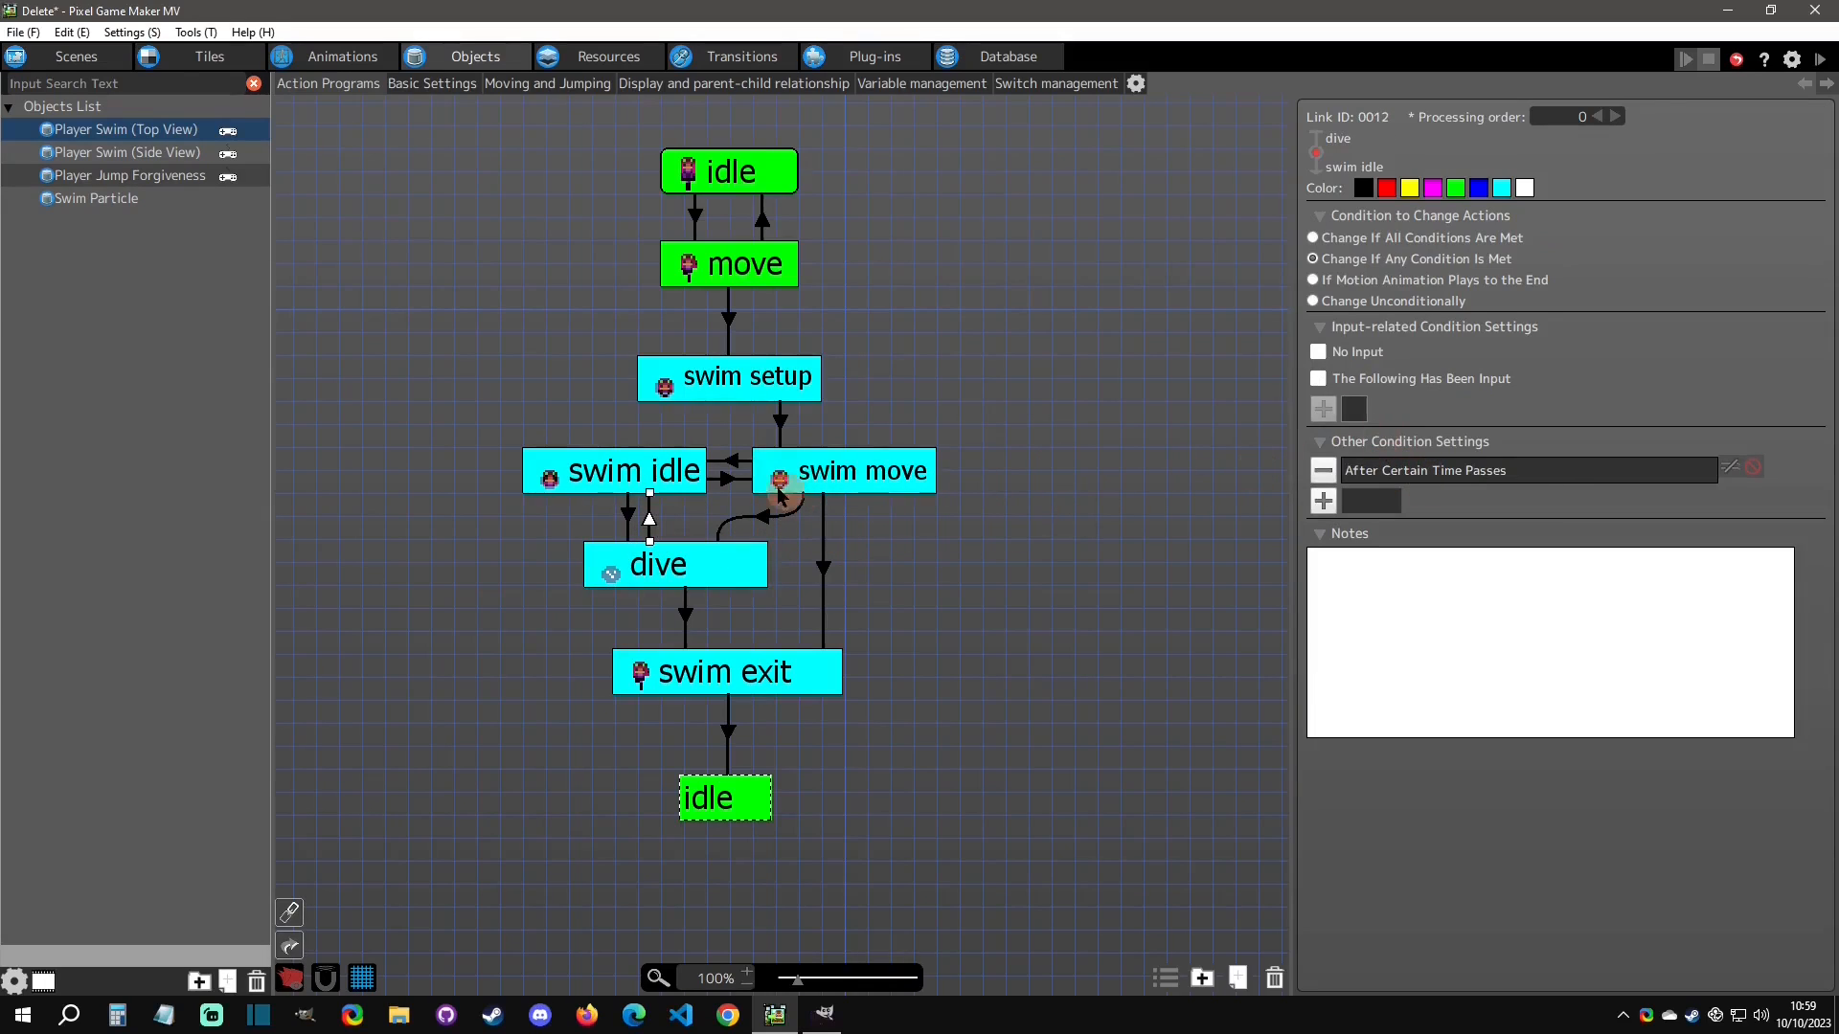
{"action": "left_click", "coordinate": [680, 455]}
{"action": "left_click", "coordinate": [685, 611]}
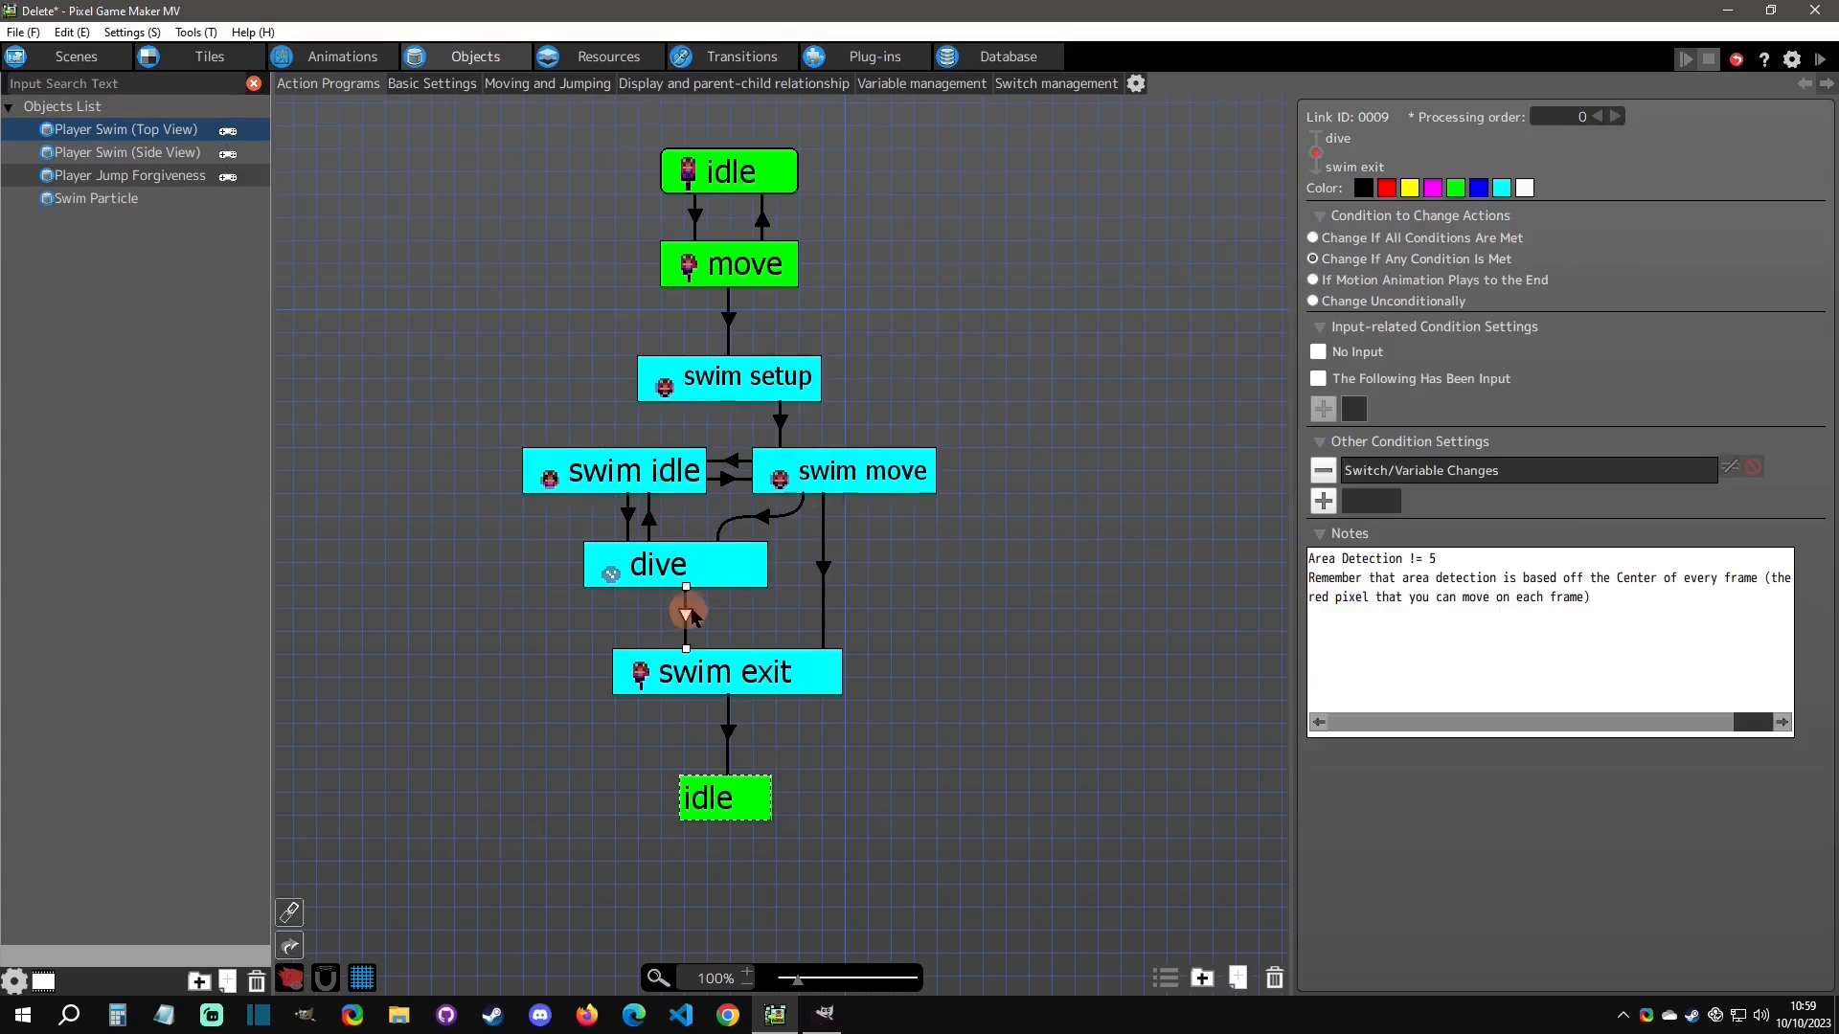
Compare the links from swim move and dive to swim exit, and review the settings of the dive and swim move actions.
{"action": "left_click", "coordinate": [821, 578]}
{"action": "left_click", "coordinate": [681, 612]}
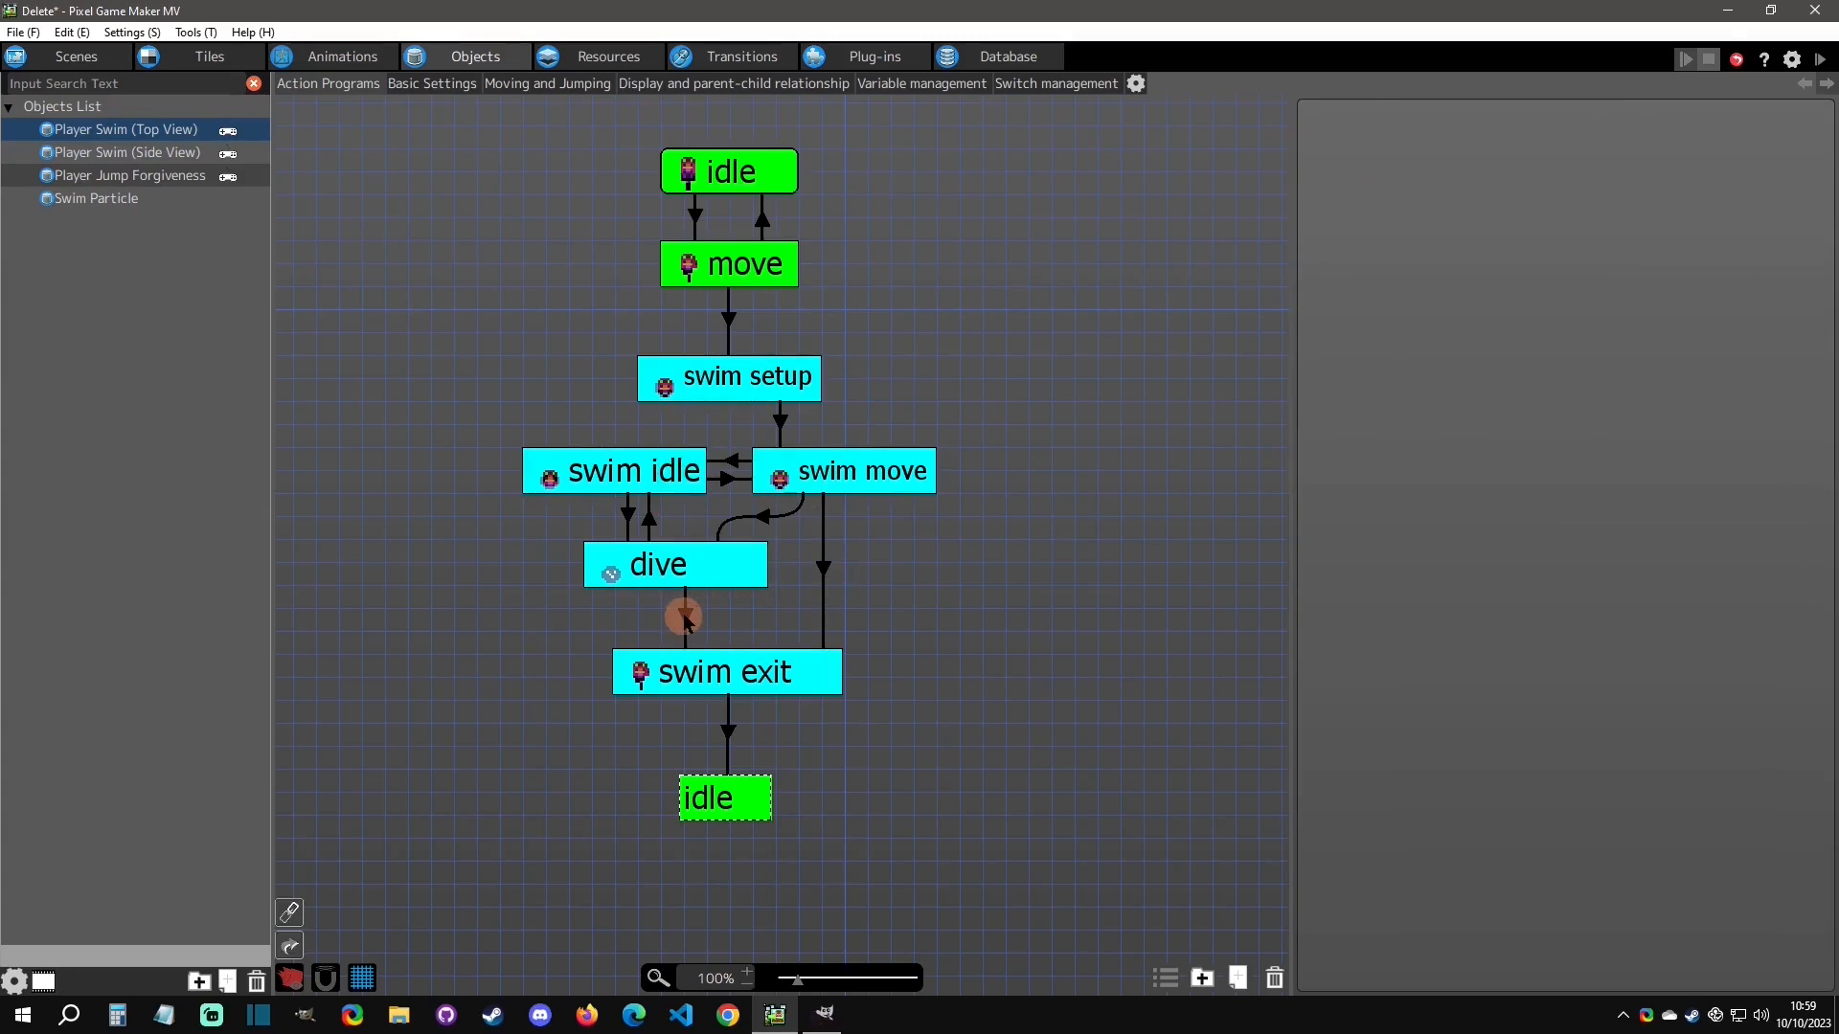
{"action": "left_click", "coordinate": [846, 494]}
{"action": "left_click", "coordinate": [695, 569]}
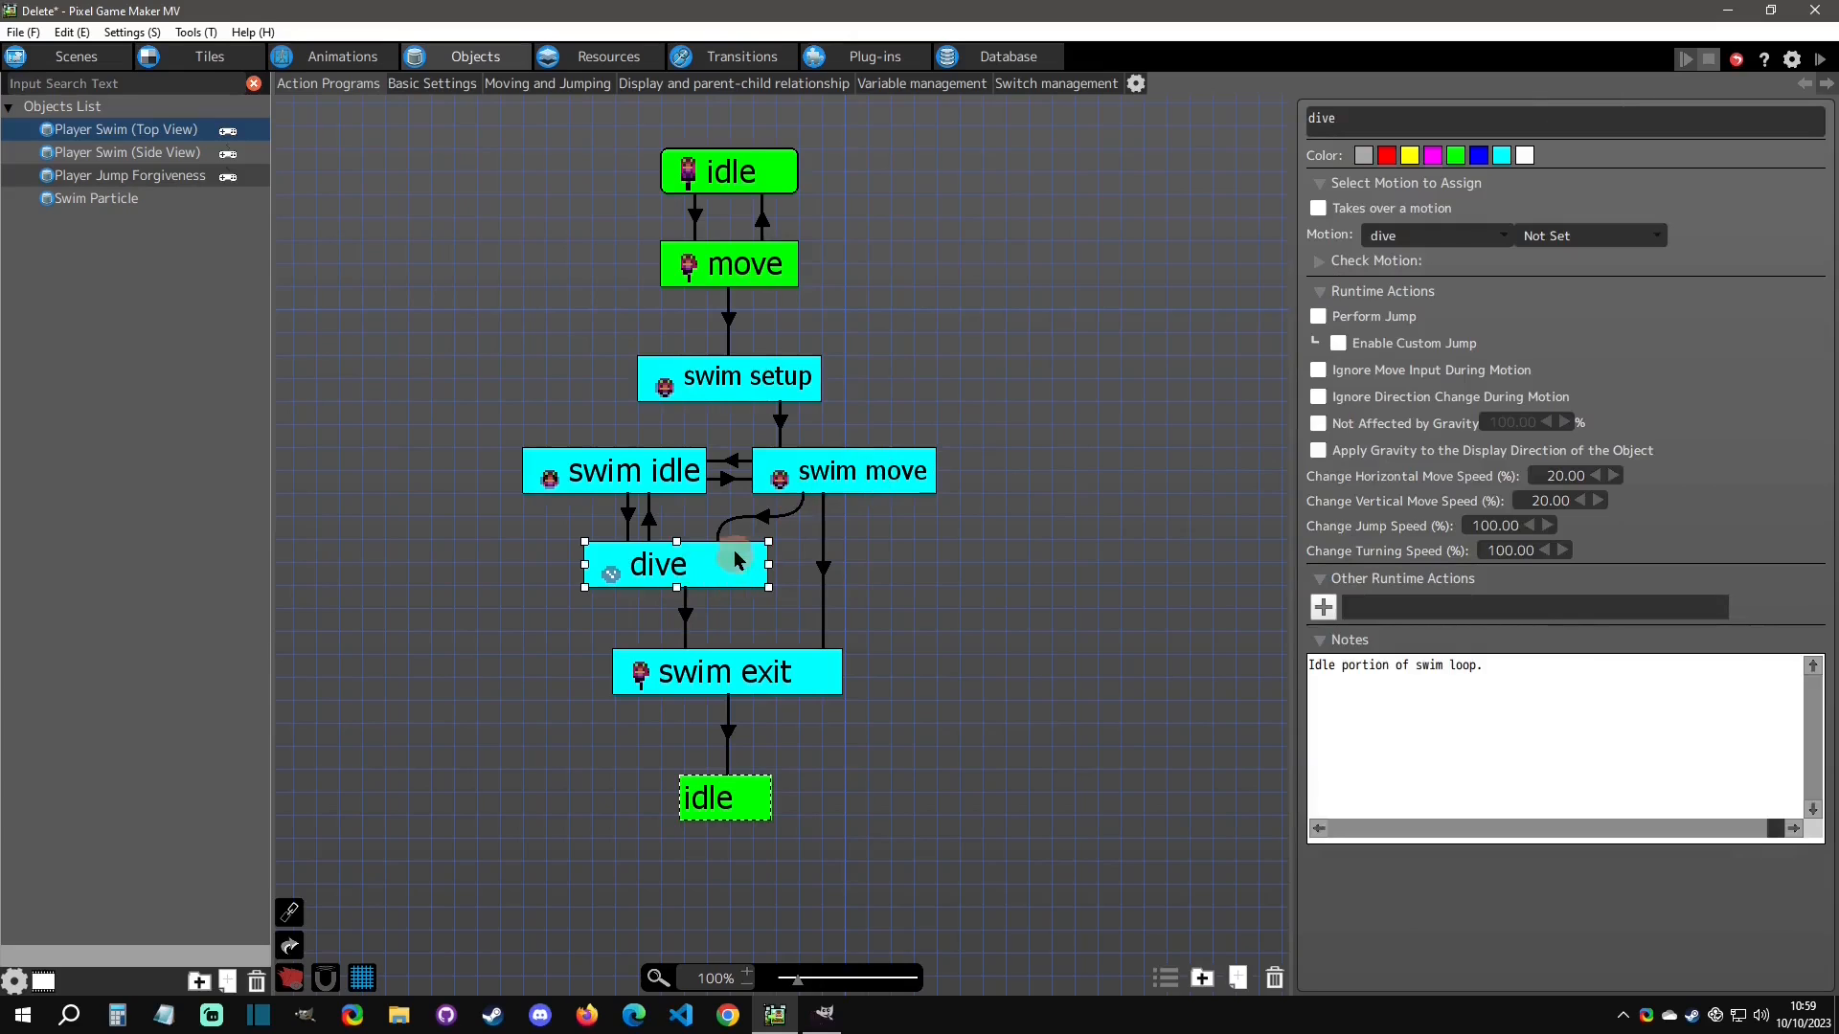
{"action": "left_click", "coordinate": [884, 469]}
{"action": "left_click", "coordinate": [668, 580]}
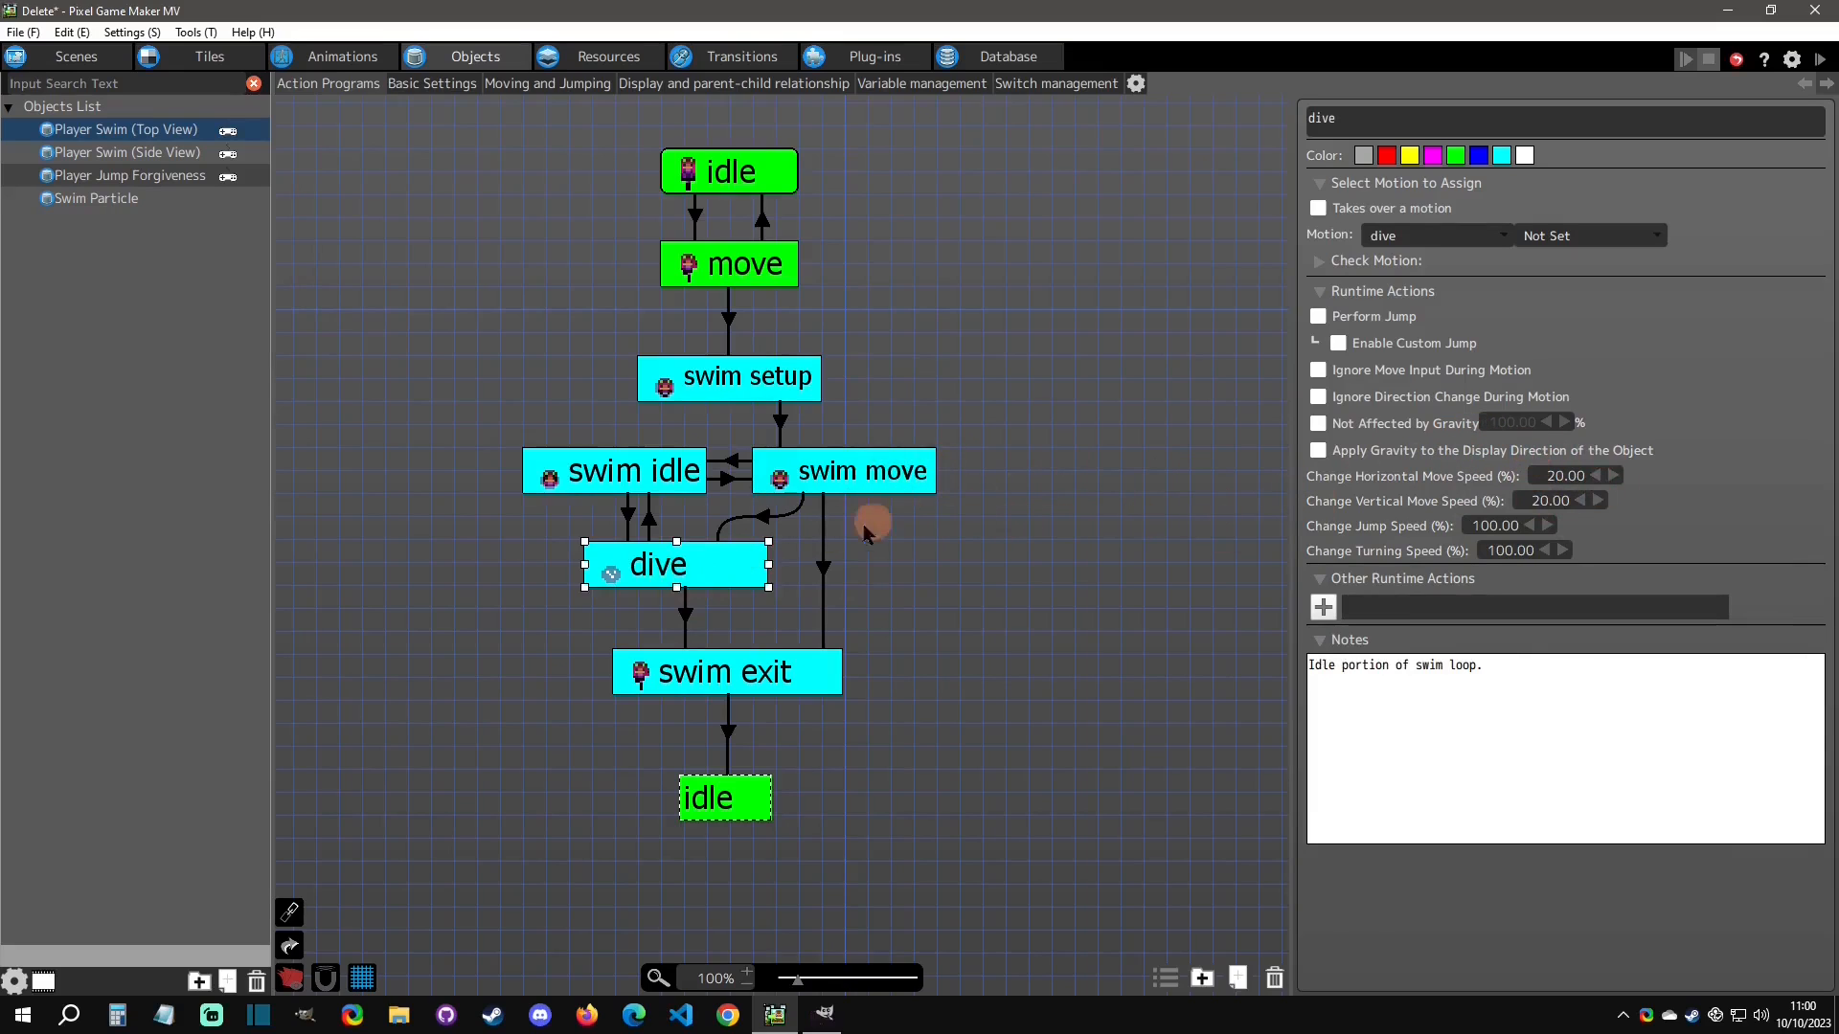
Check the dive motion's frames in the Player Swim (Top View) animation and return to the object's action program.
{"action": "left_click", "coordinate": [330, 55]}
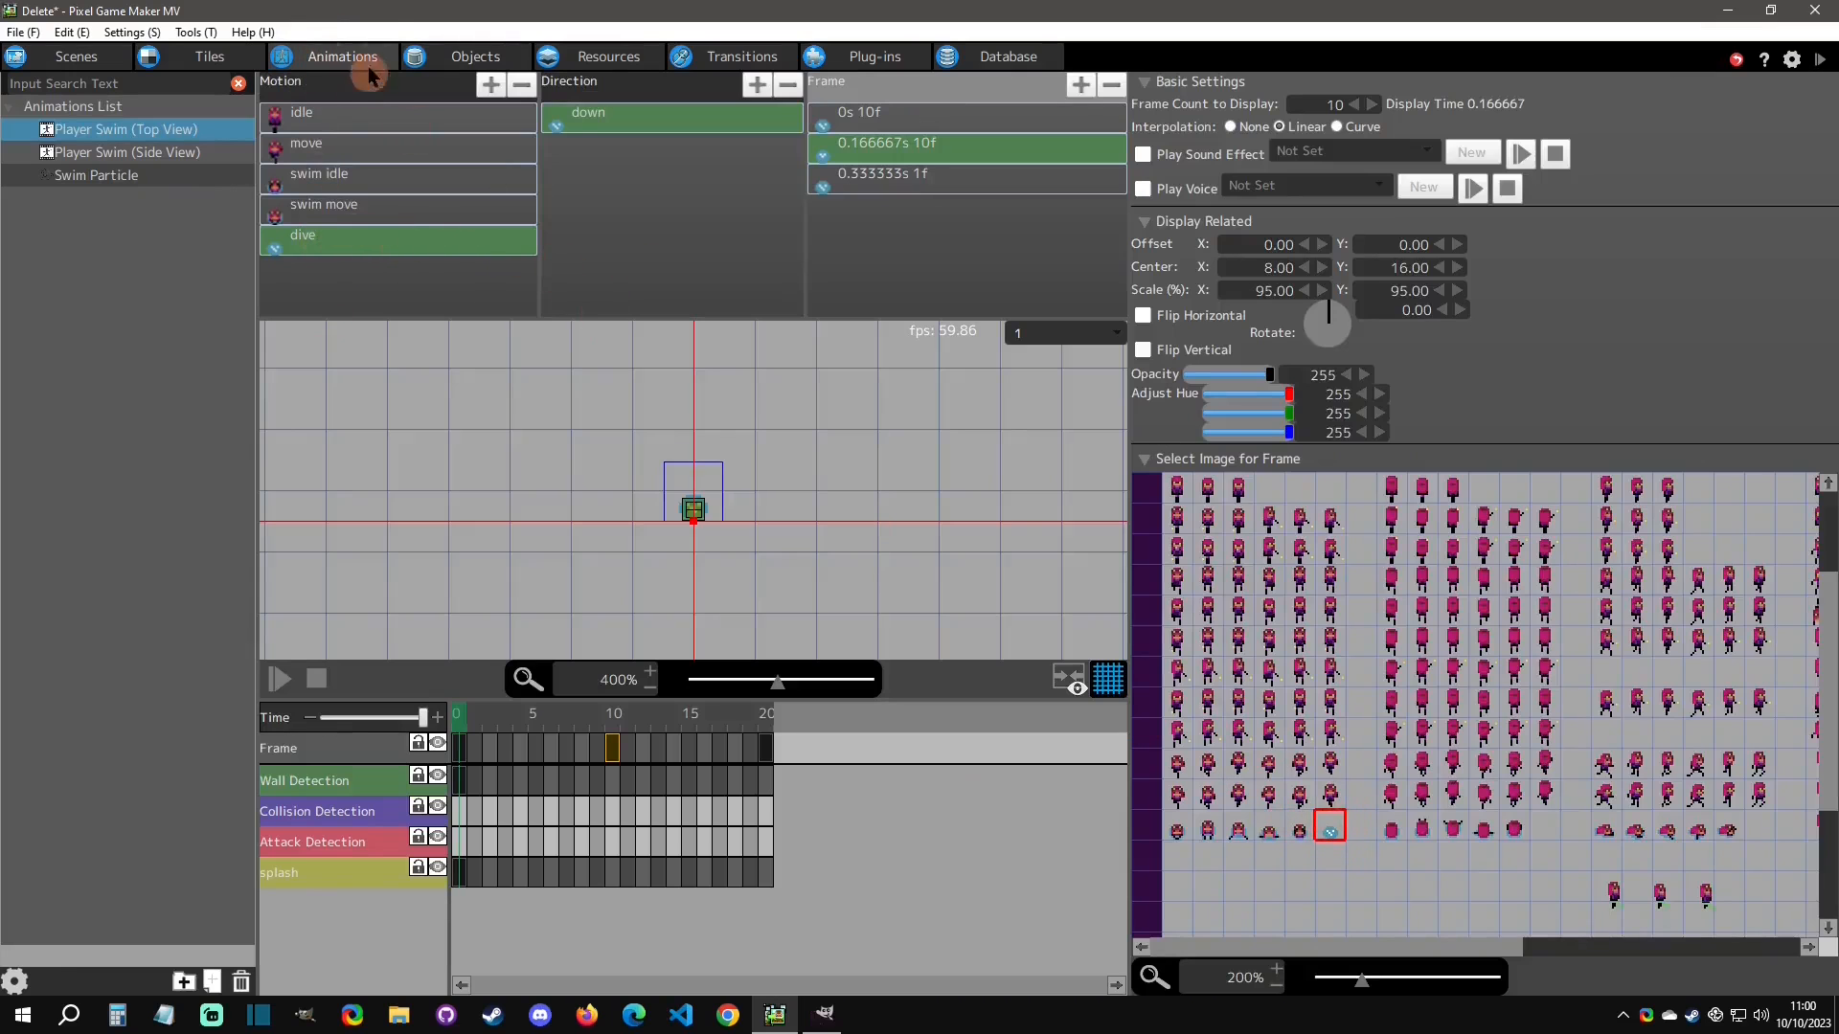
{"action": "left_click", "coordinate": [476, 55]}
{"action": "left_click", "coordinate": [994, 656]}
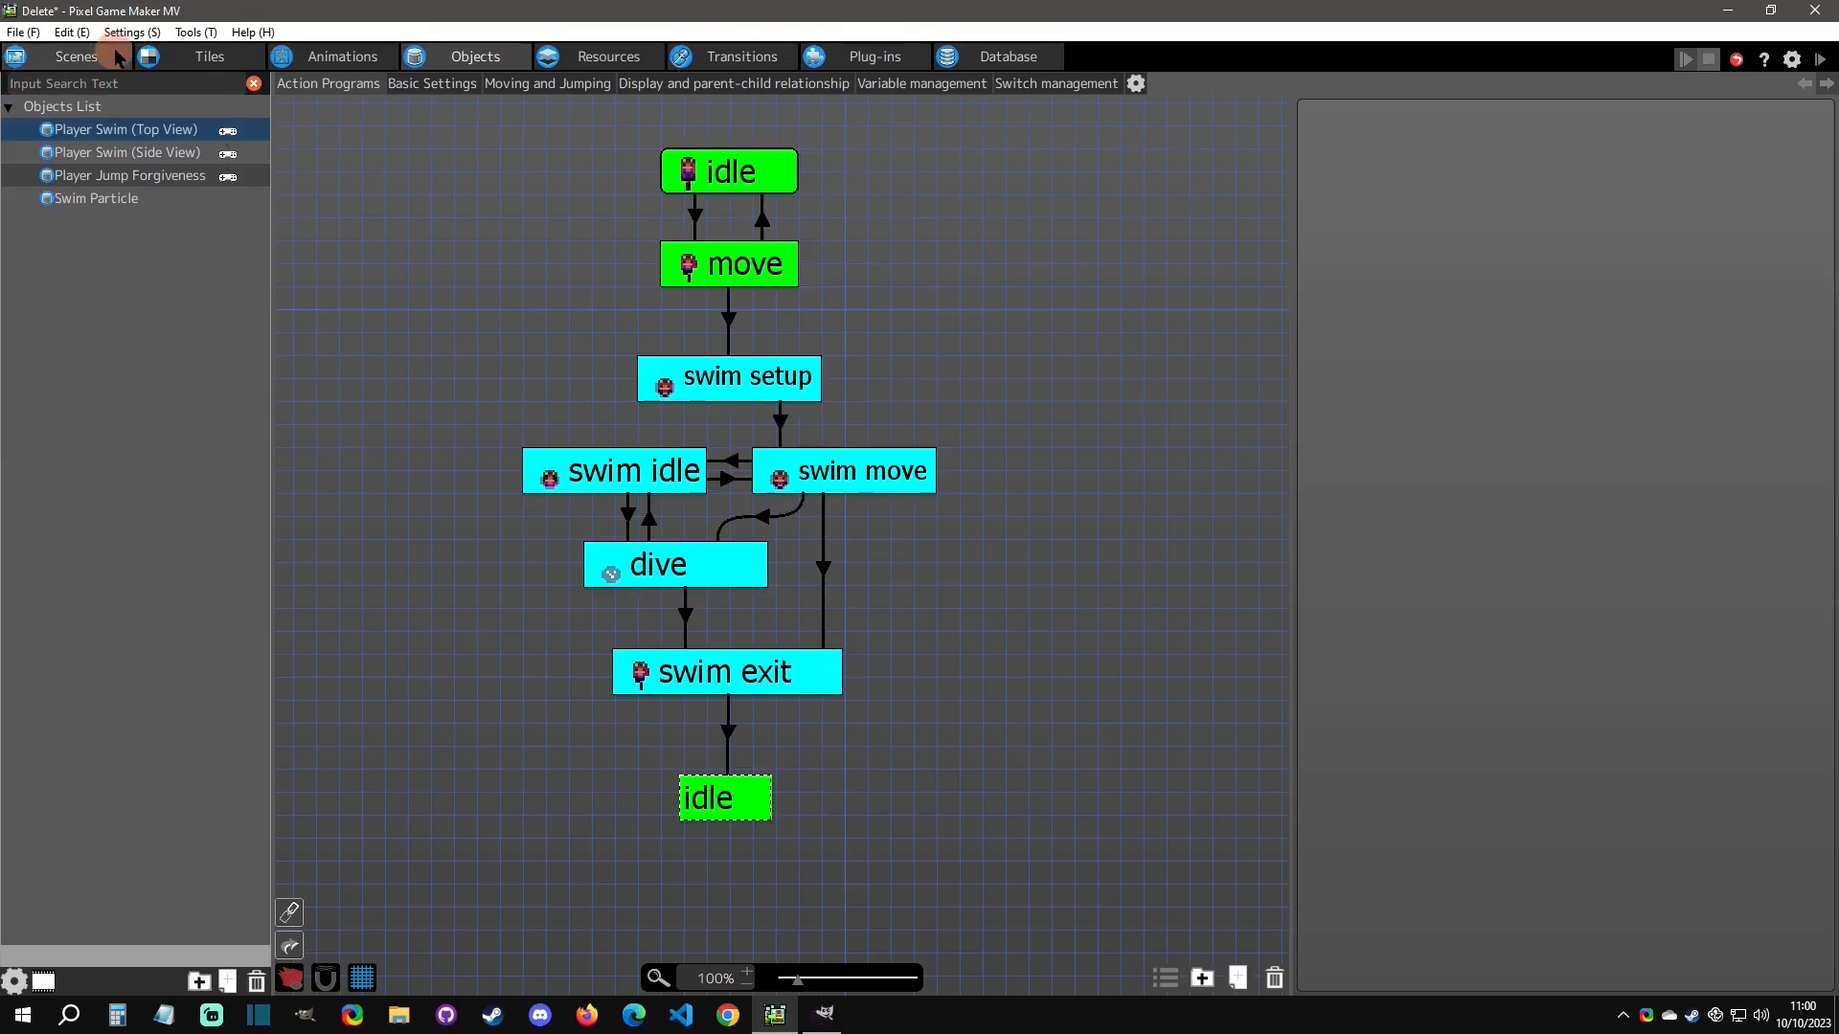
Test-play the swimming sample from the scene editor, moving the character into the pool and swimming around, and close the test.
{"action": "left_click", "coordinate": [77, 56]}
{"action": "left_click", "coordinate": [1819, 59]}
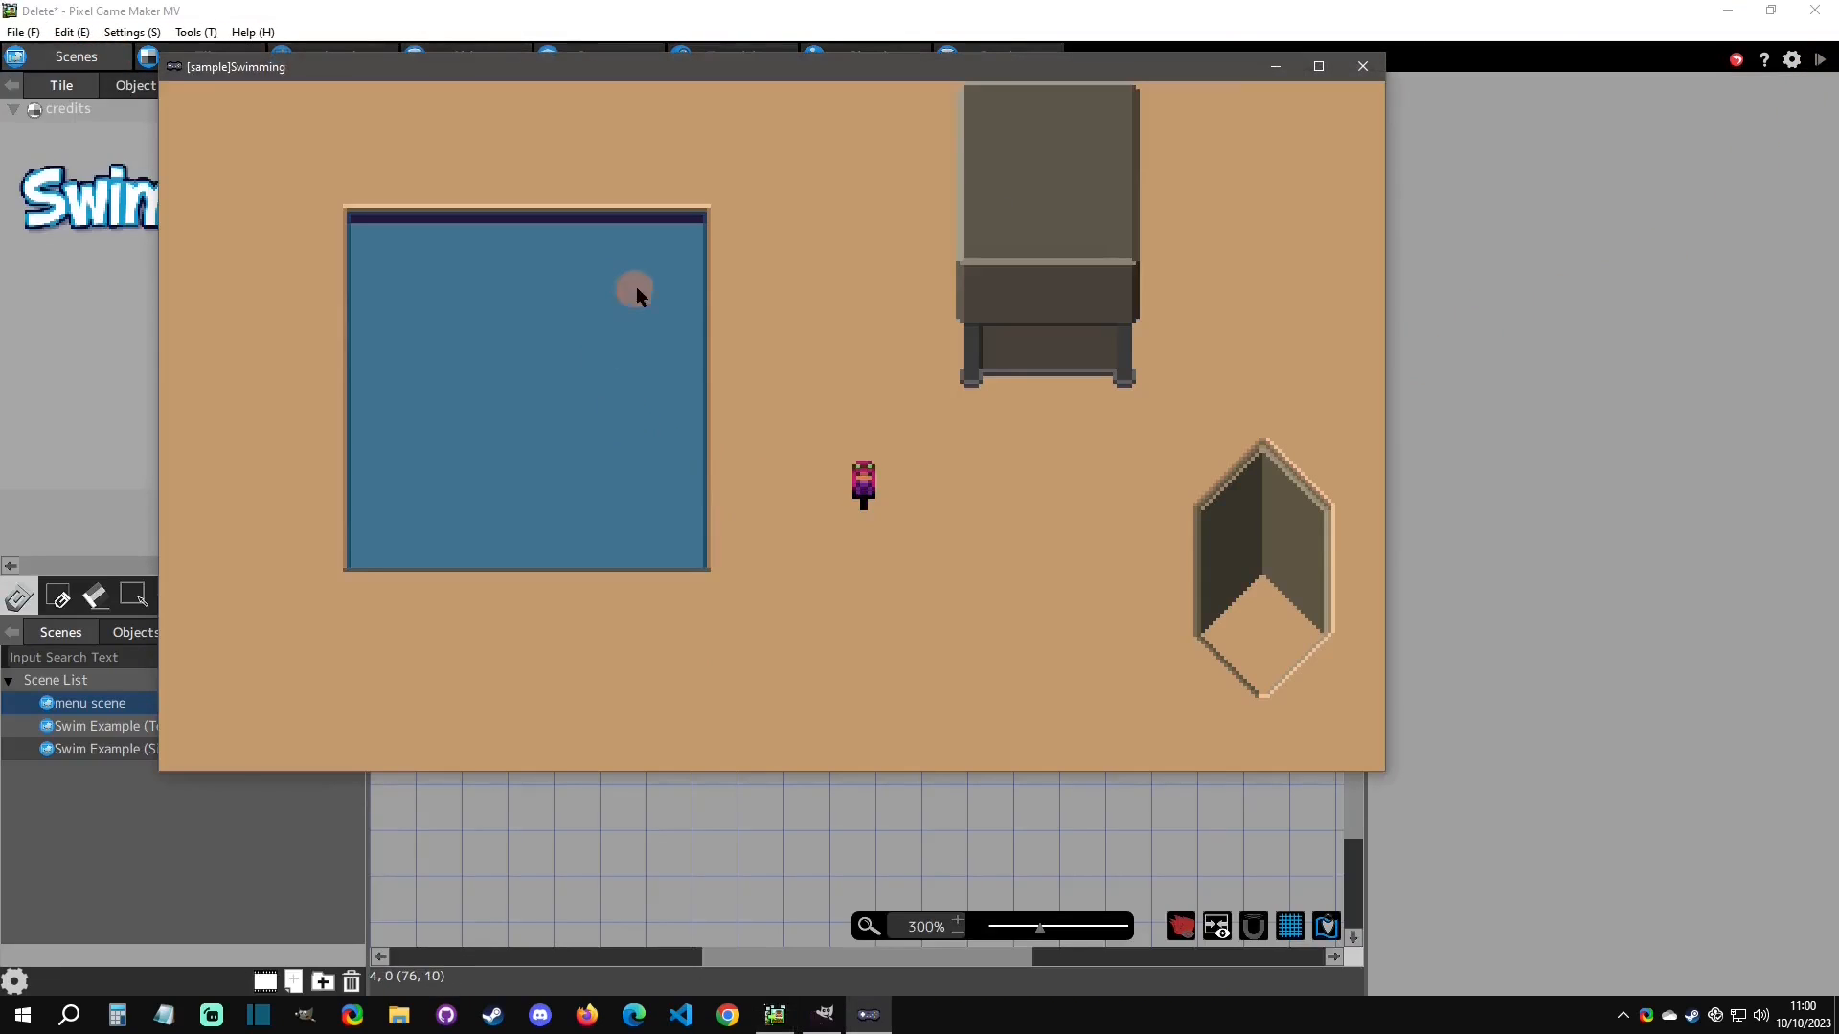
{"action": "key", "text": "Left"}
{"action": "key", "text": "Up"}
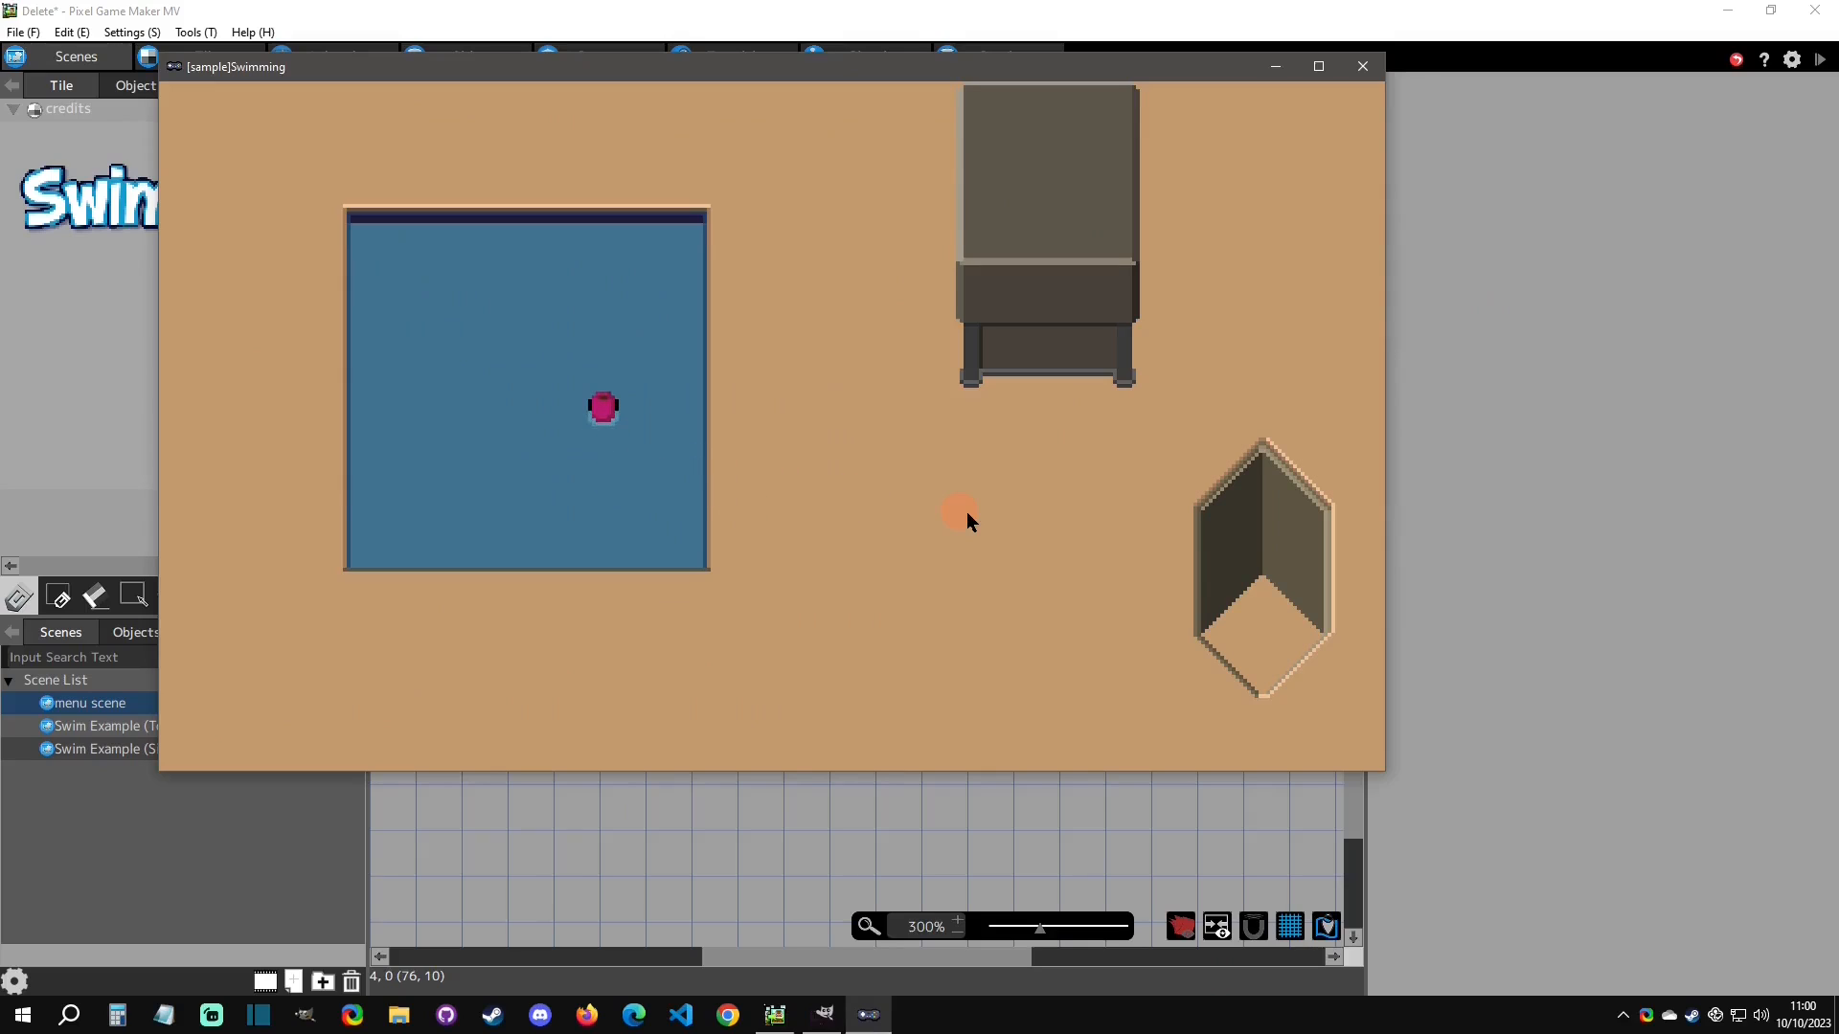
{"action": "key", "text": "Up"}
{"action": "key", "text": "Left"}
{"action": "key", "text": "Down"}
{"action": "left_click", "coordinate": [1362, 65]}
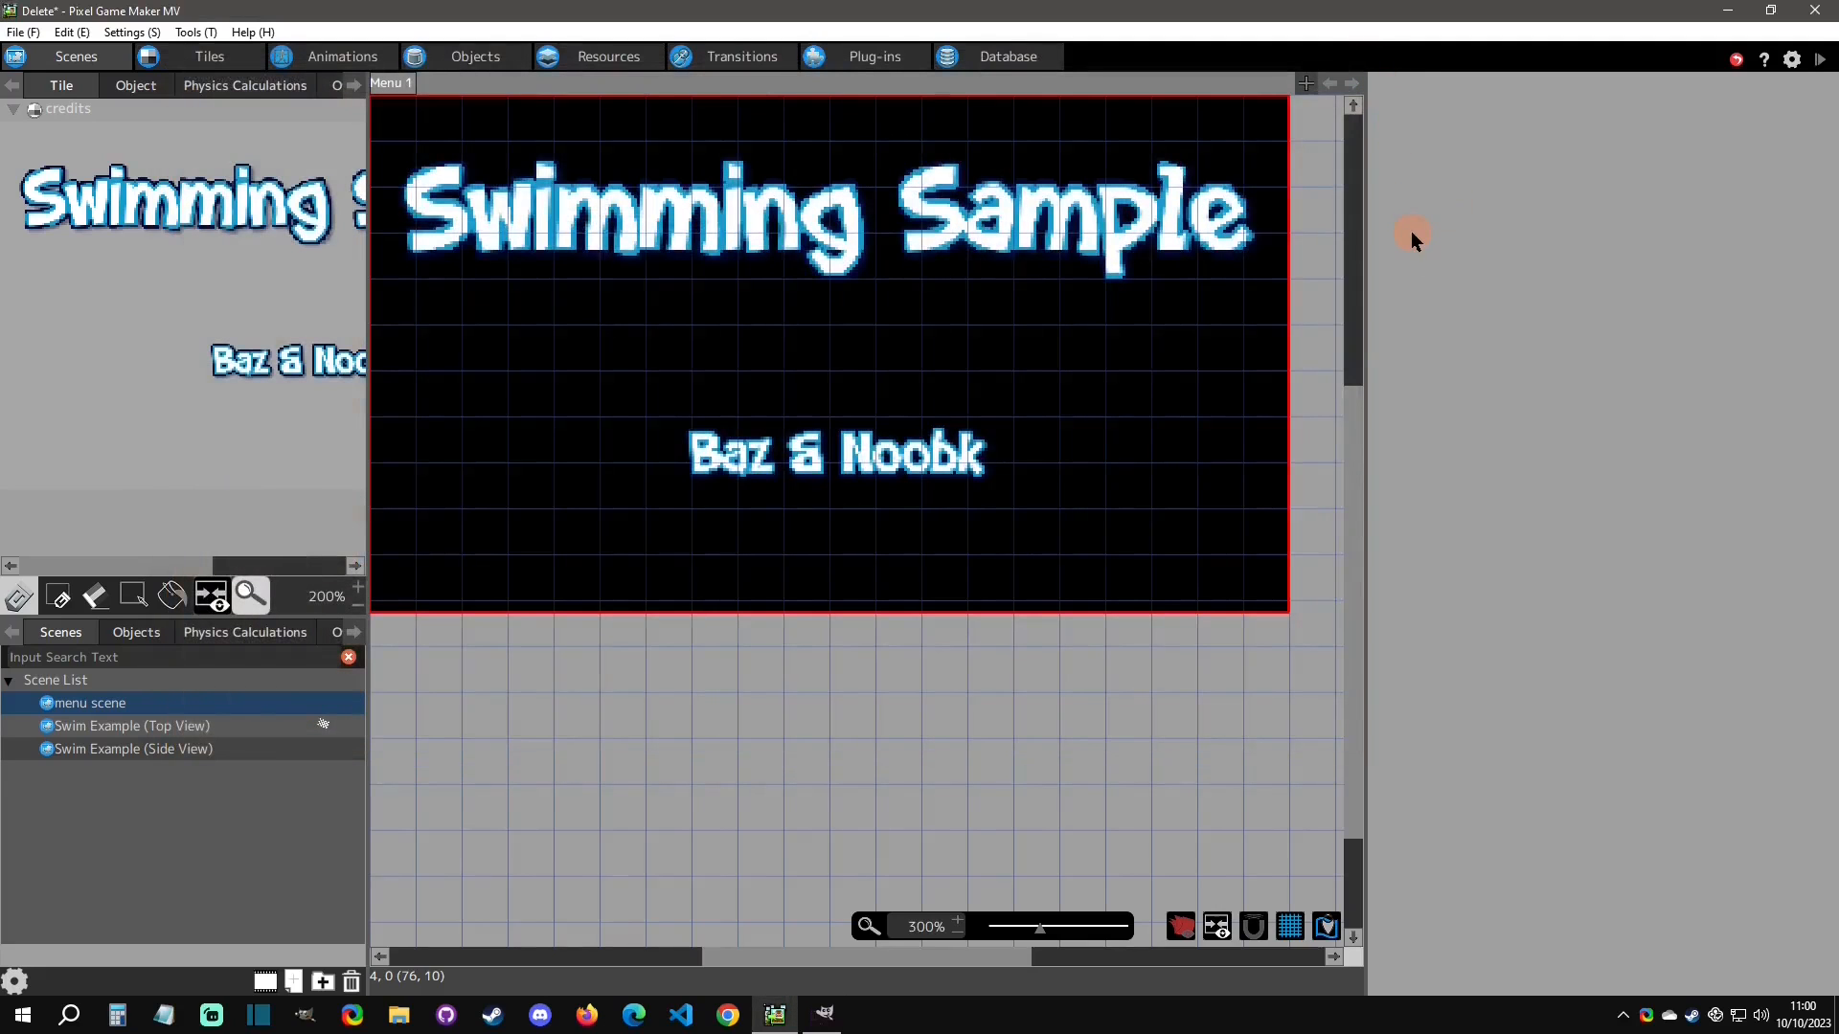
Run the swimming sample again, swim around the pool in all four directions and try the dive action.
{"action": "left_click", "coordinate": [1819, 59]}
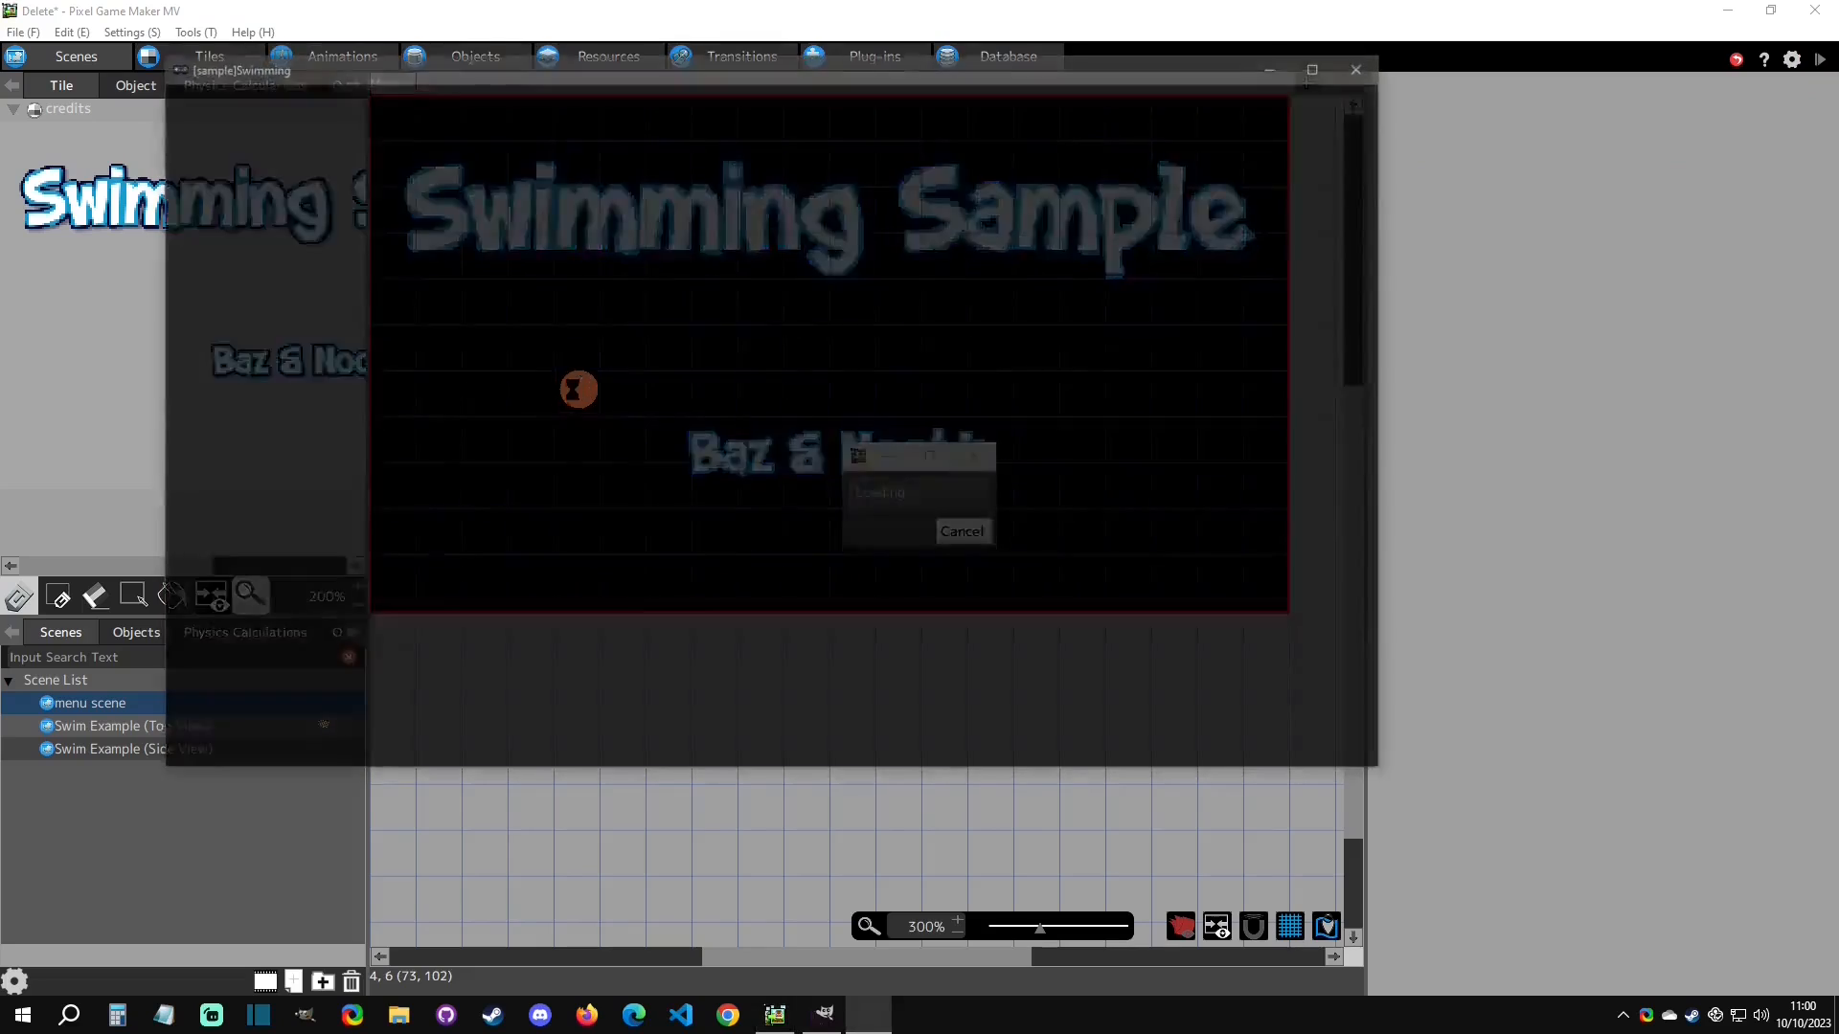
{"action": "key", "text": "Left"}
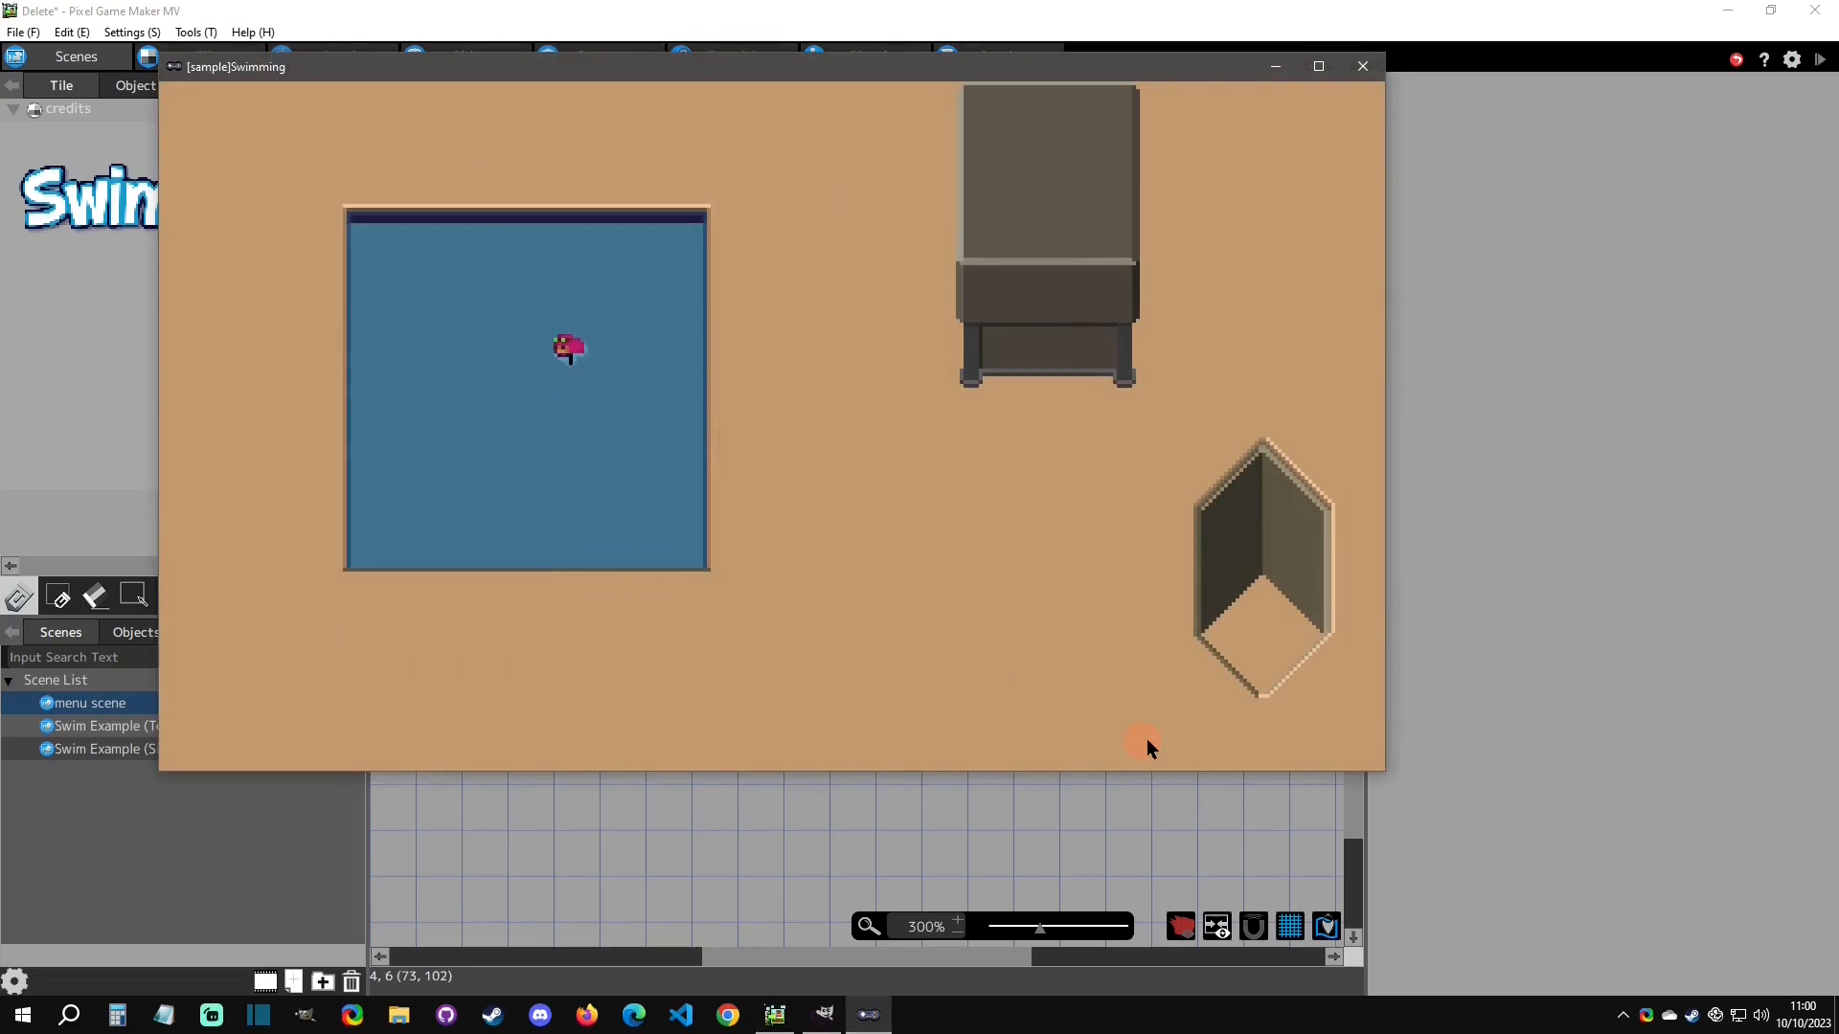
{"action": "key", "text": "Down"}
{"action": "key", "text": "Up"}
{"action": "key", "text": "Left"}
{"action": "key", "text": "Down"}
{"action": "key", "text": "Right"}
{"action": "key", "text": "Up"}
{"action": "key", "text": "z"}
{"action": "key", "text": "Left"}
{"action": "key", "text": "Down"}
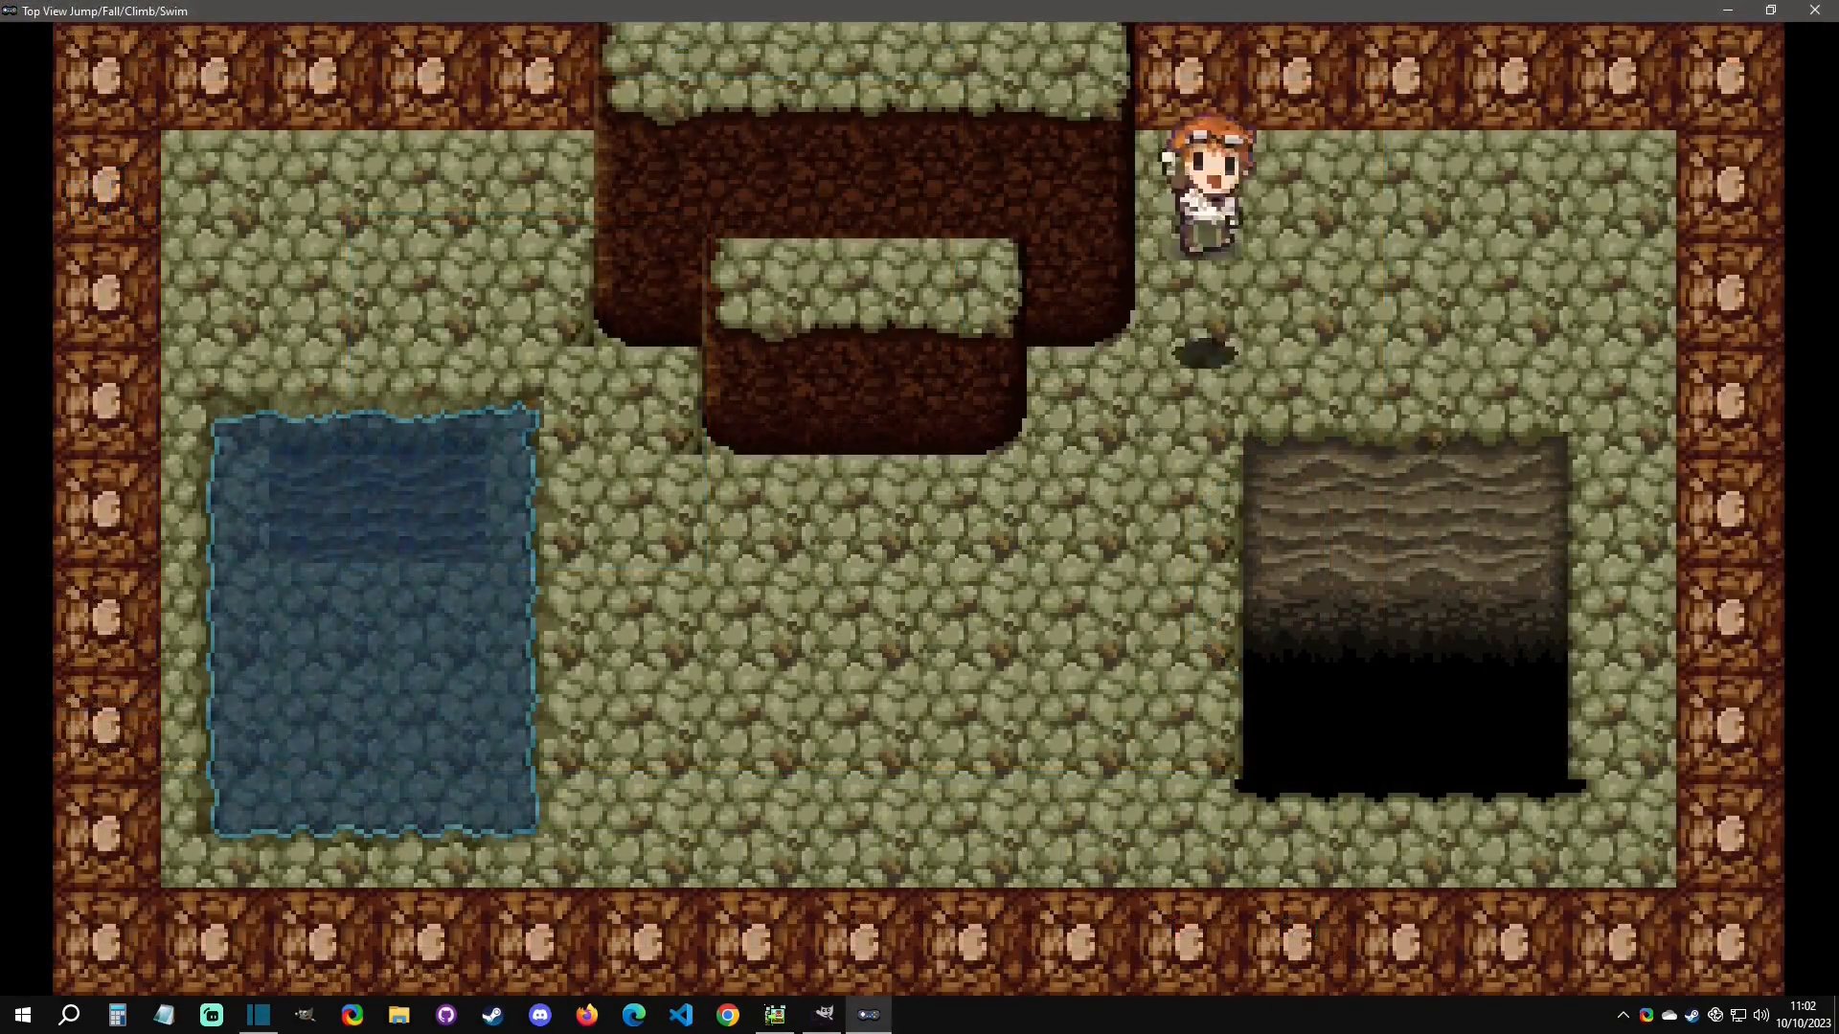
In the Top View Jump/Fall/Climb/Swim test play, jump around, climb the front of the middle ledge and return to the ground.
{"action": "key", "text": "Down"}
{"action": "key", "text": "space"}
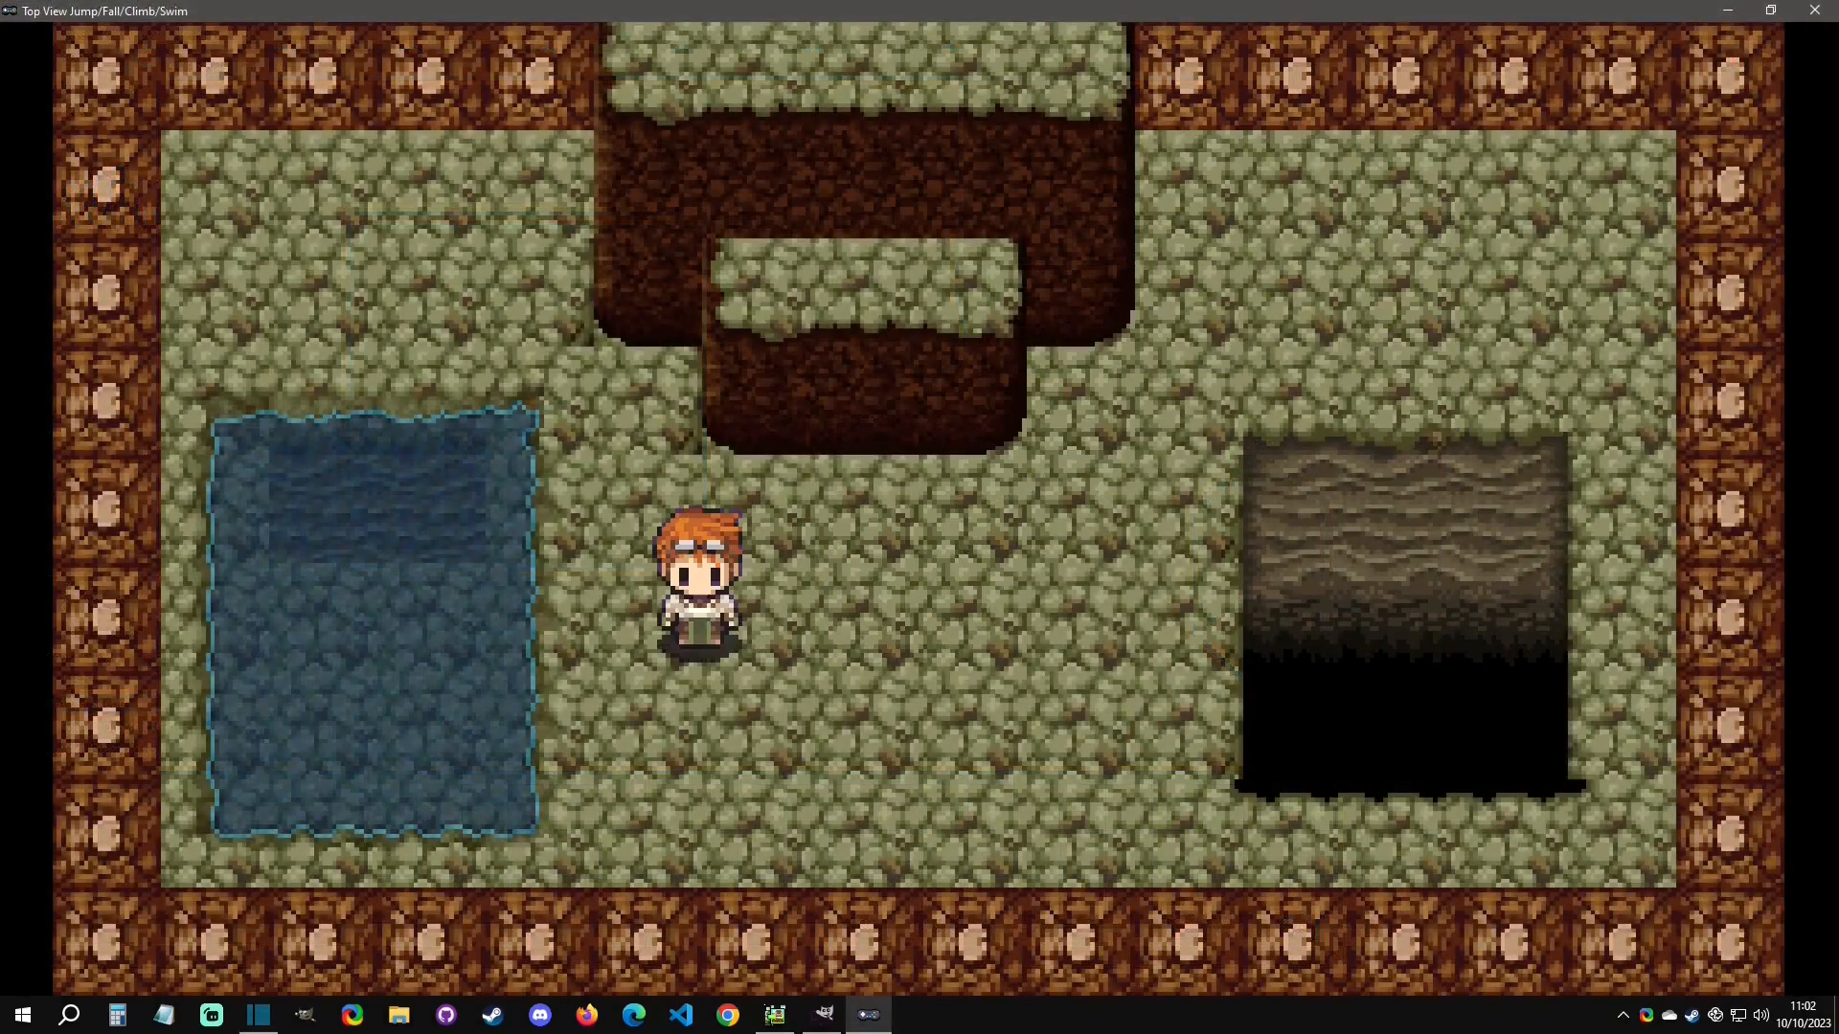
{"action": "key", "text": "Right"}
{"action": "key", "text": "Up"}
{"action": "key", "text": "Right"}
{"action": "key", "text": "Left"}
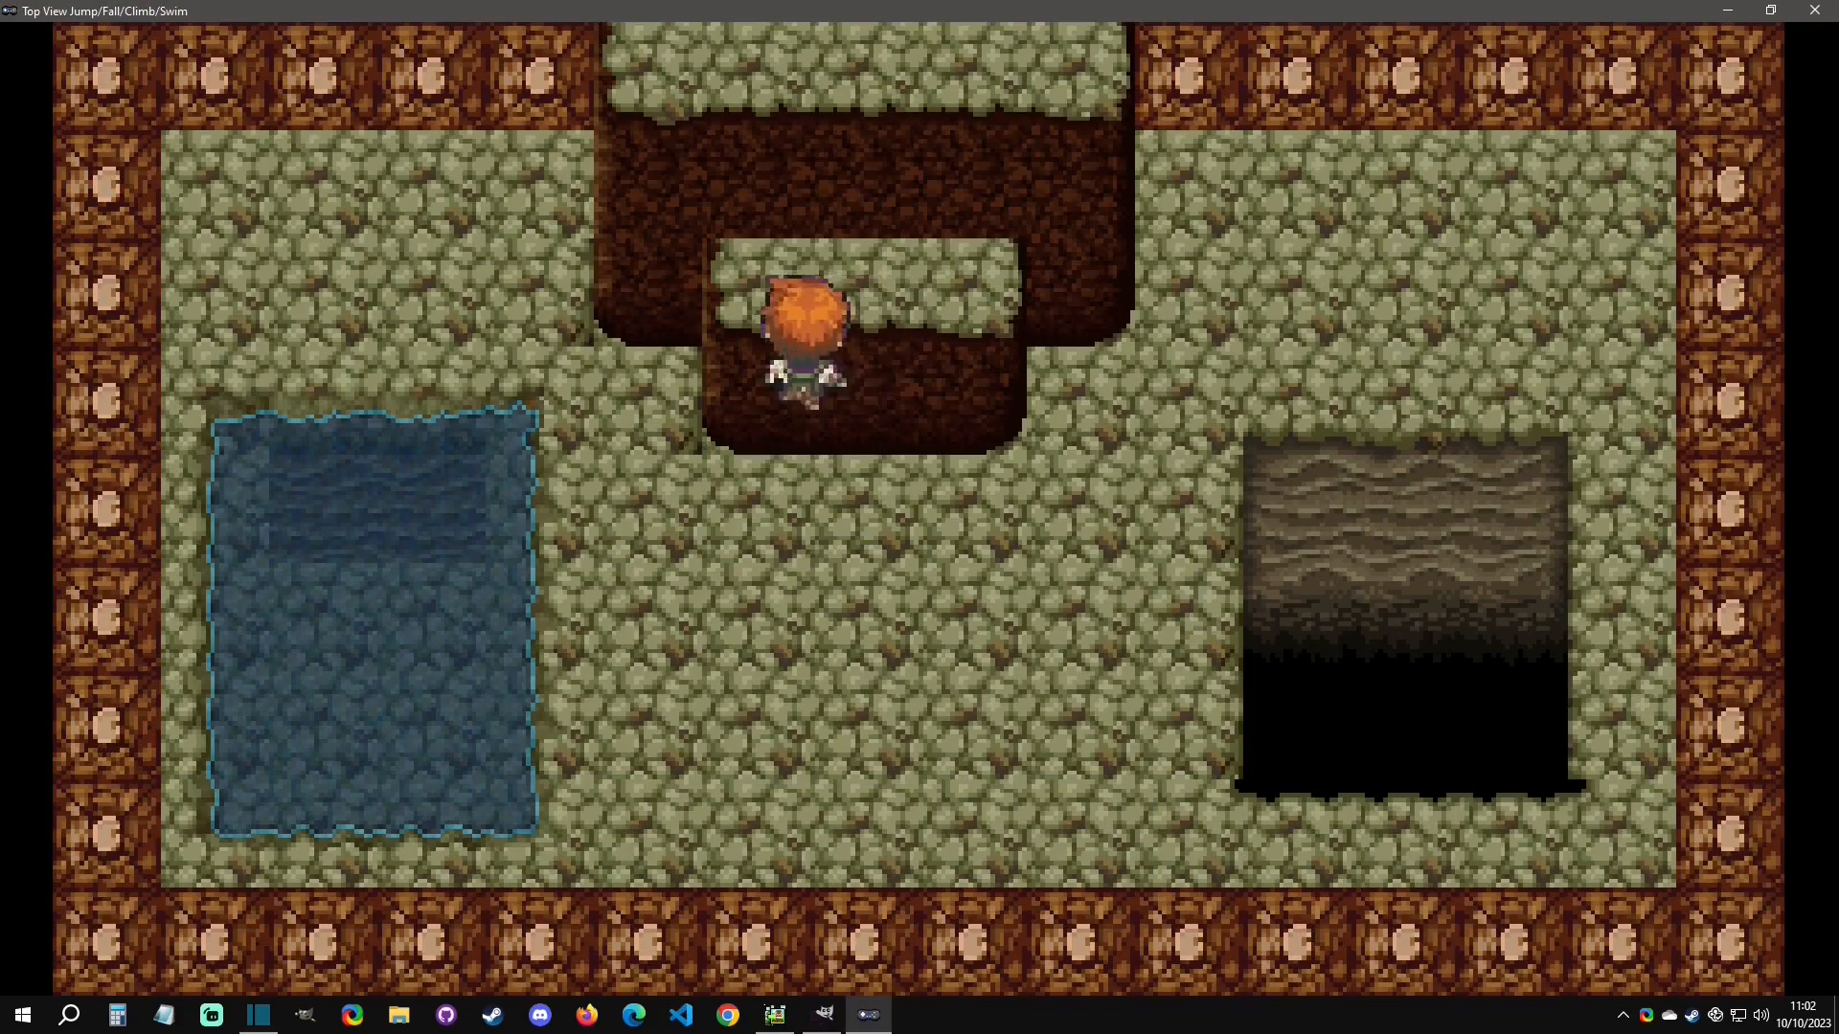
{"action": "key", "text": "Up"}
{"action": "key", "text": "Left"}
{"action": "key", "text": "Down"}
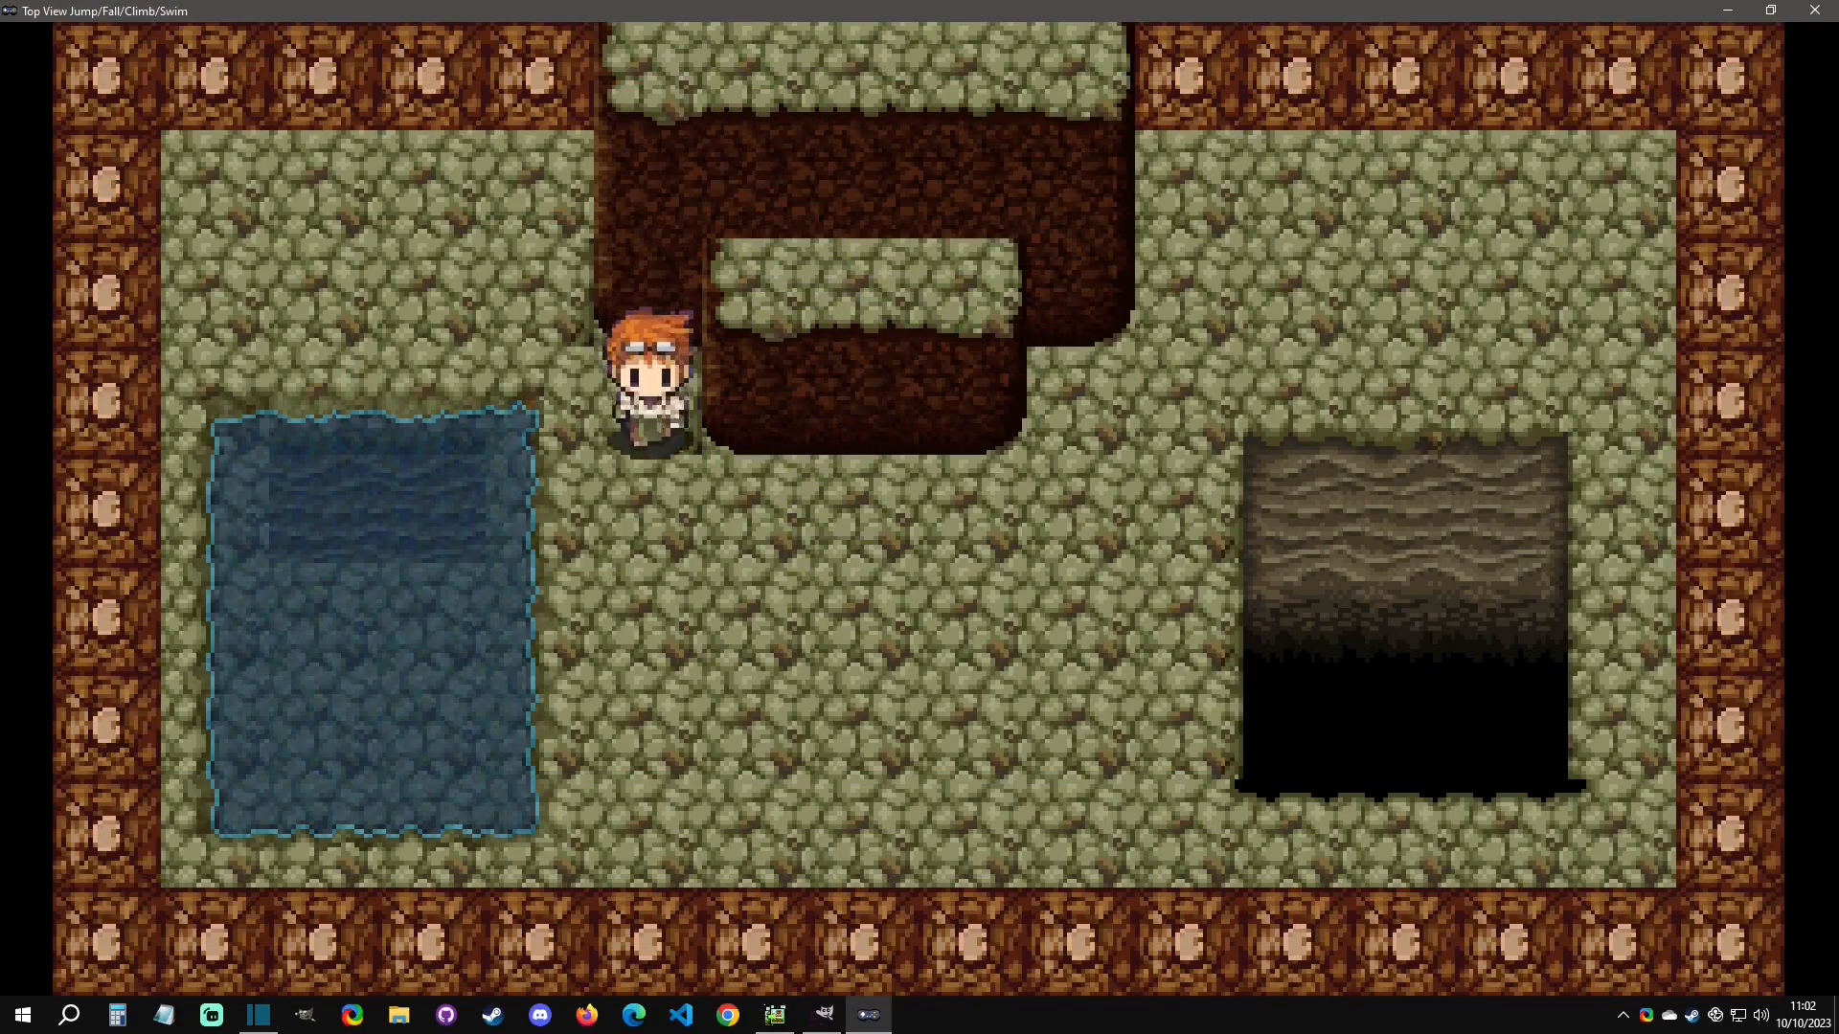
Jump the character into the pool and swim around in the water.
{"action": "key", "text": "Left"}
{"action": "key", "text": "space"}
{"action": "key", "text": "Down"}
{"action": "key", "text": "Right"}
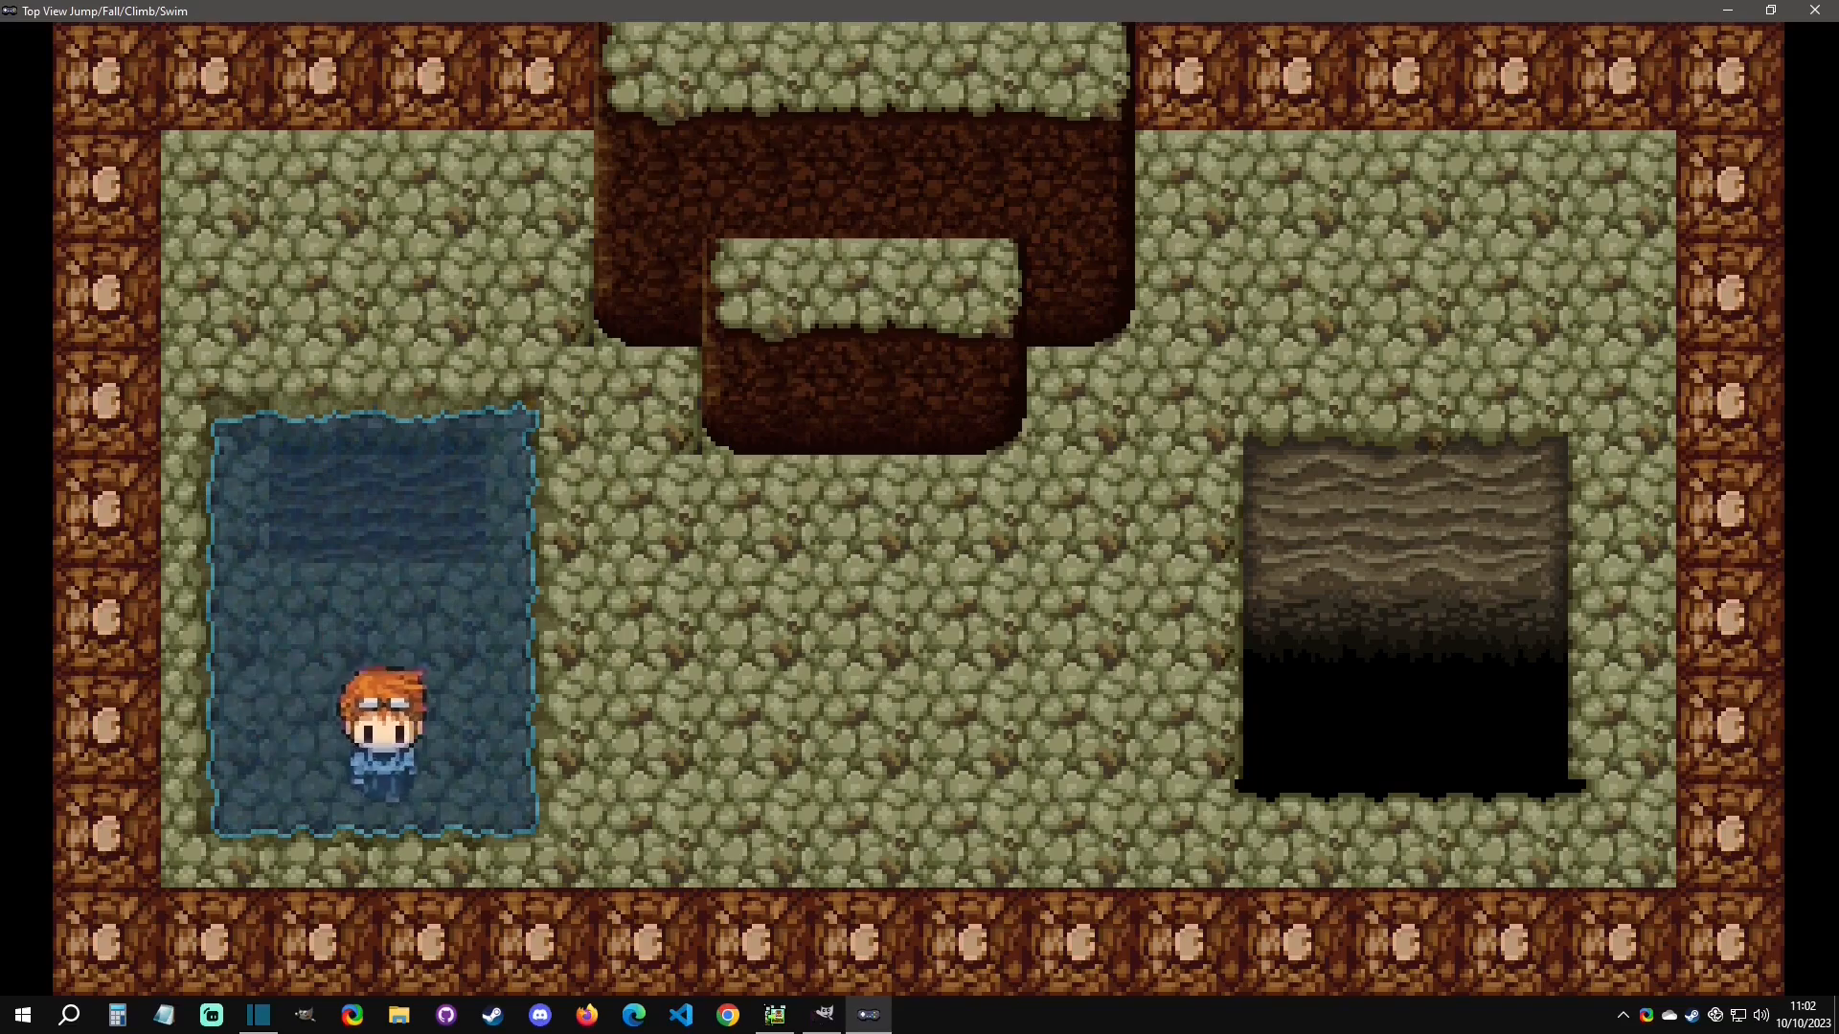
{"action": "key", "text": "Up"}
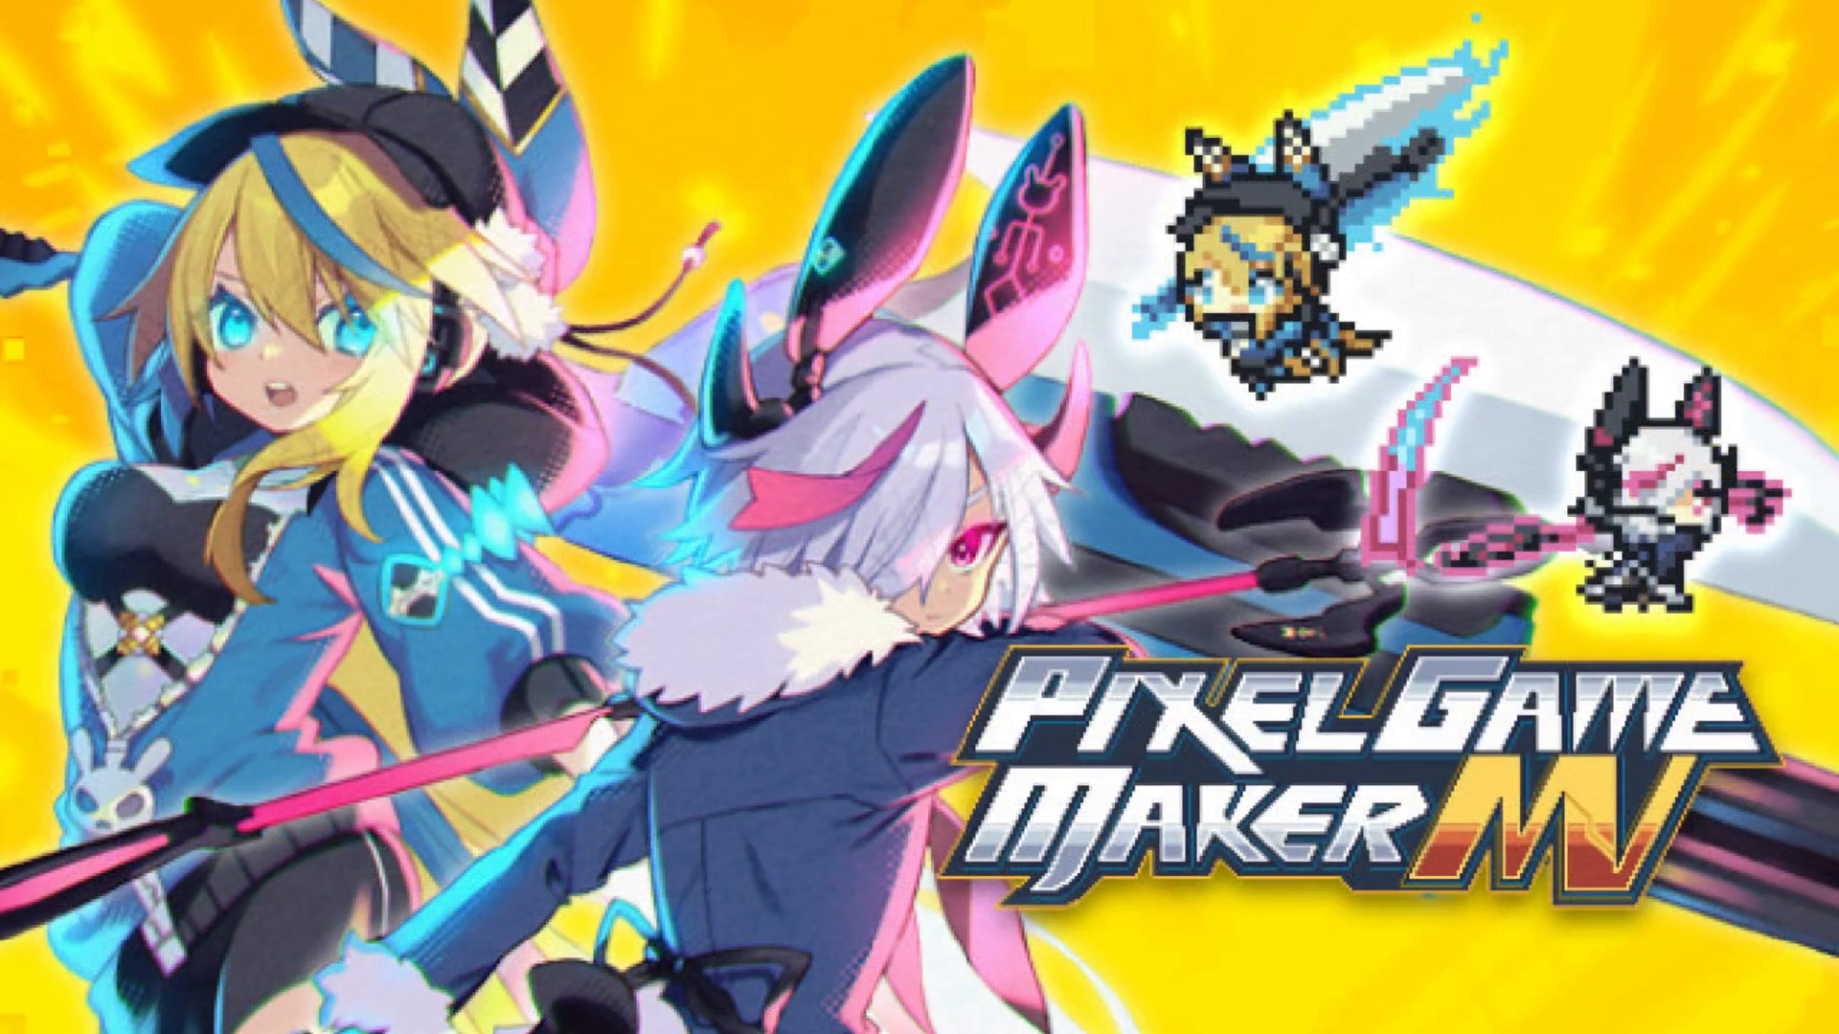